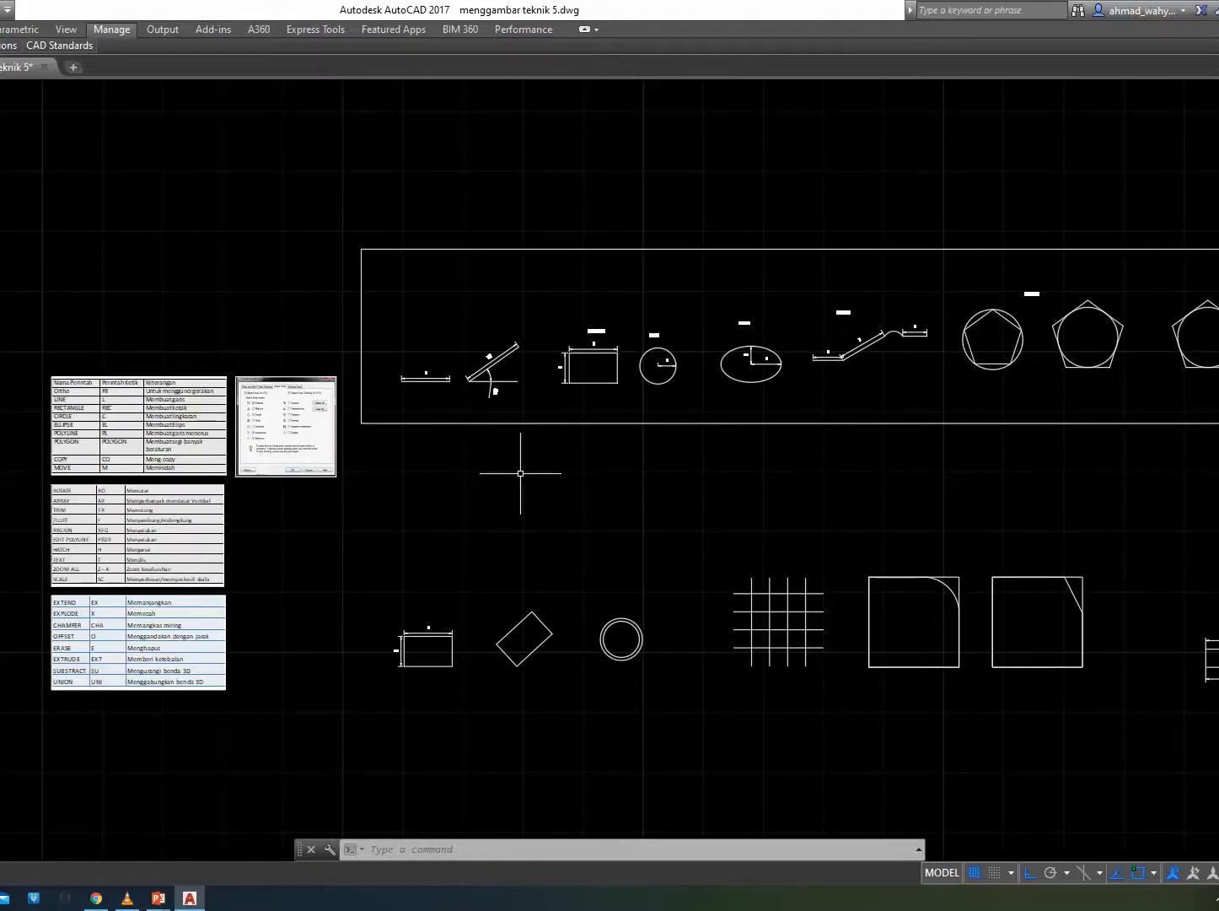
# Turn on the Perpendicular object snap and turn off the Tangent object snap in the drafting settings.
pyautogui.write('os')
pyautogui.press('Return')
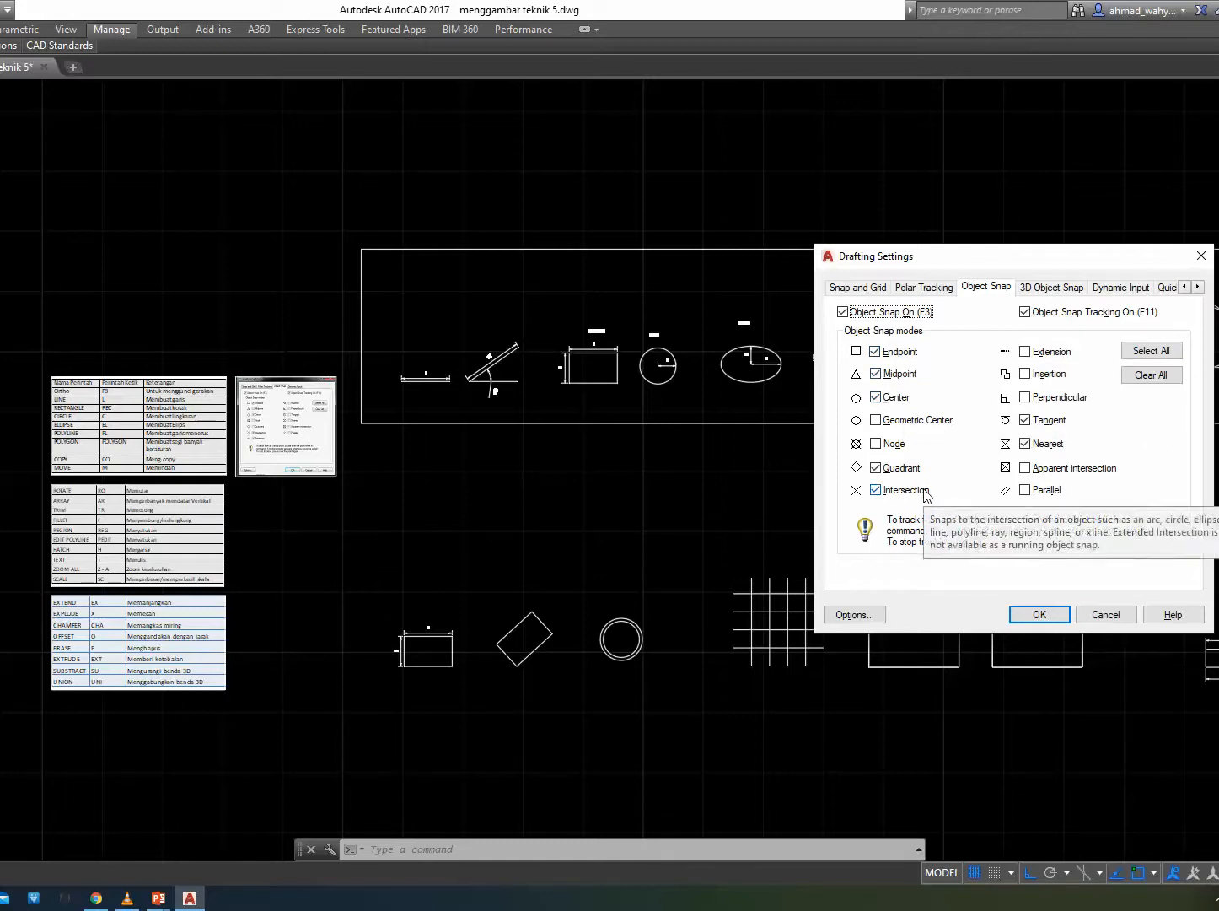
pyautogui.click(1044, 398)
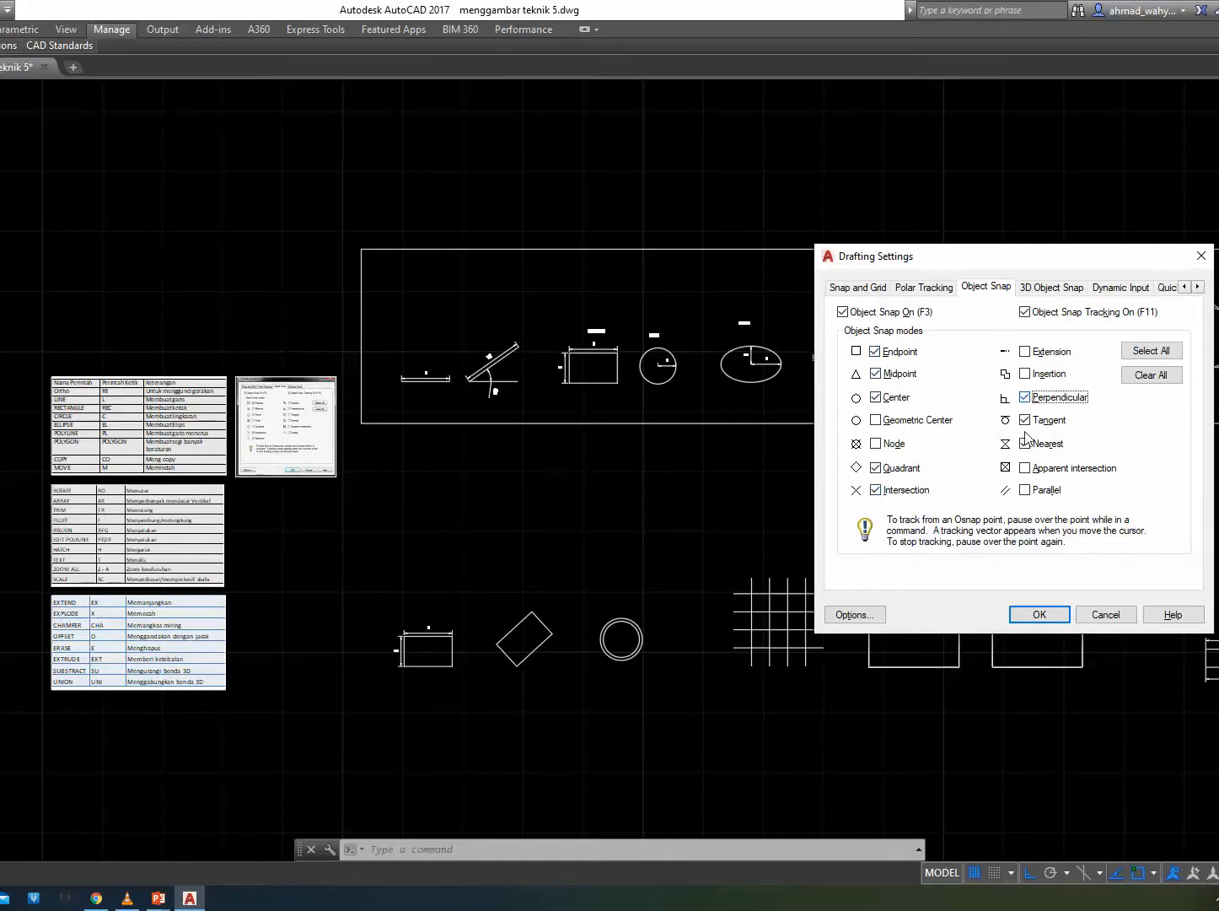
pyautogui.click(1026, 421)
pyautogui.click(1049, 615)
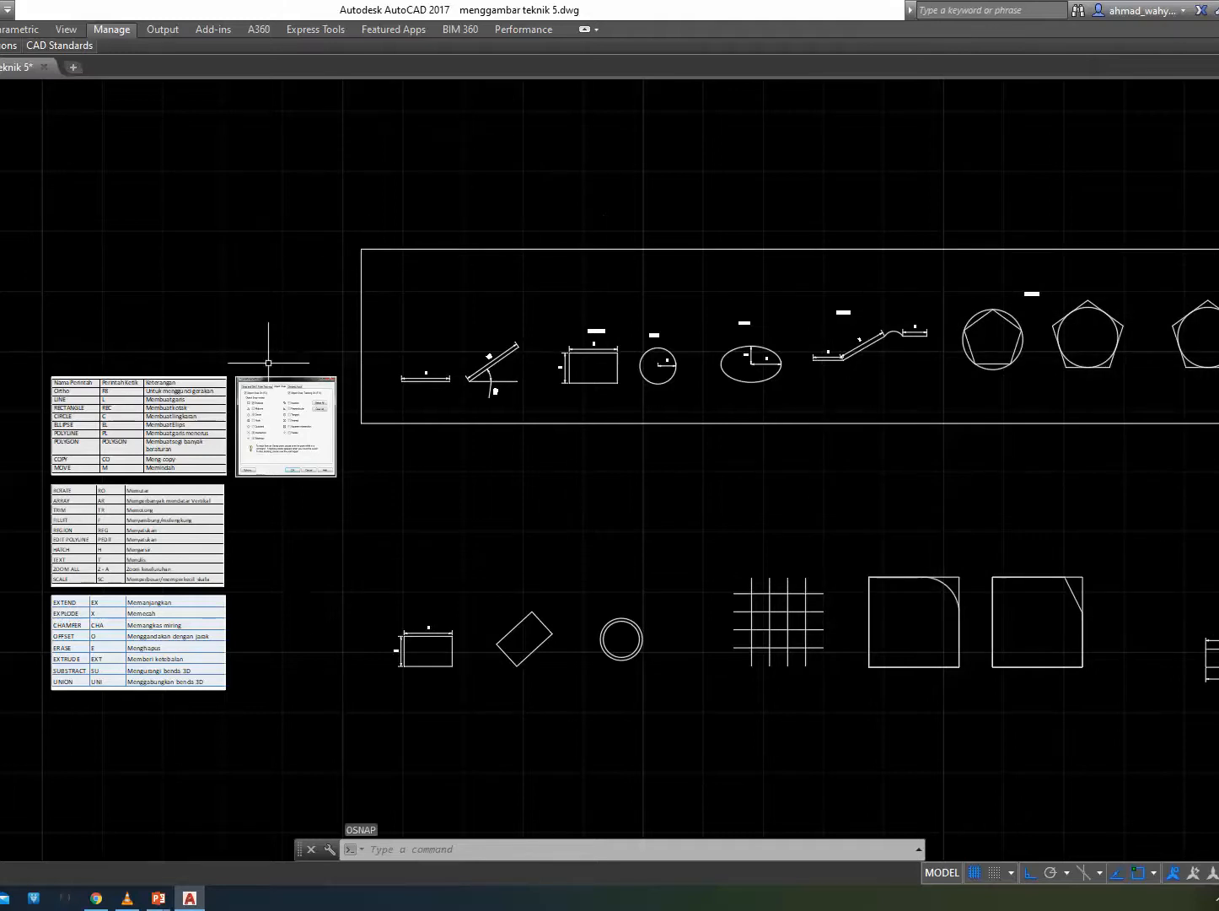
# Examine the object snap reference picture and the tables of command names, shortcuts and descriptions beside the drawings.
pyautogui.scroll(2, 304, 398)
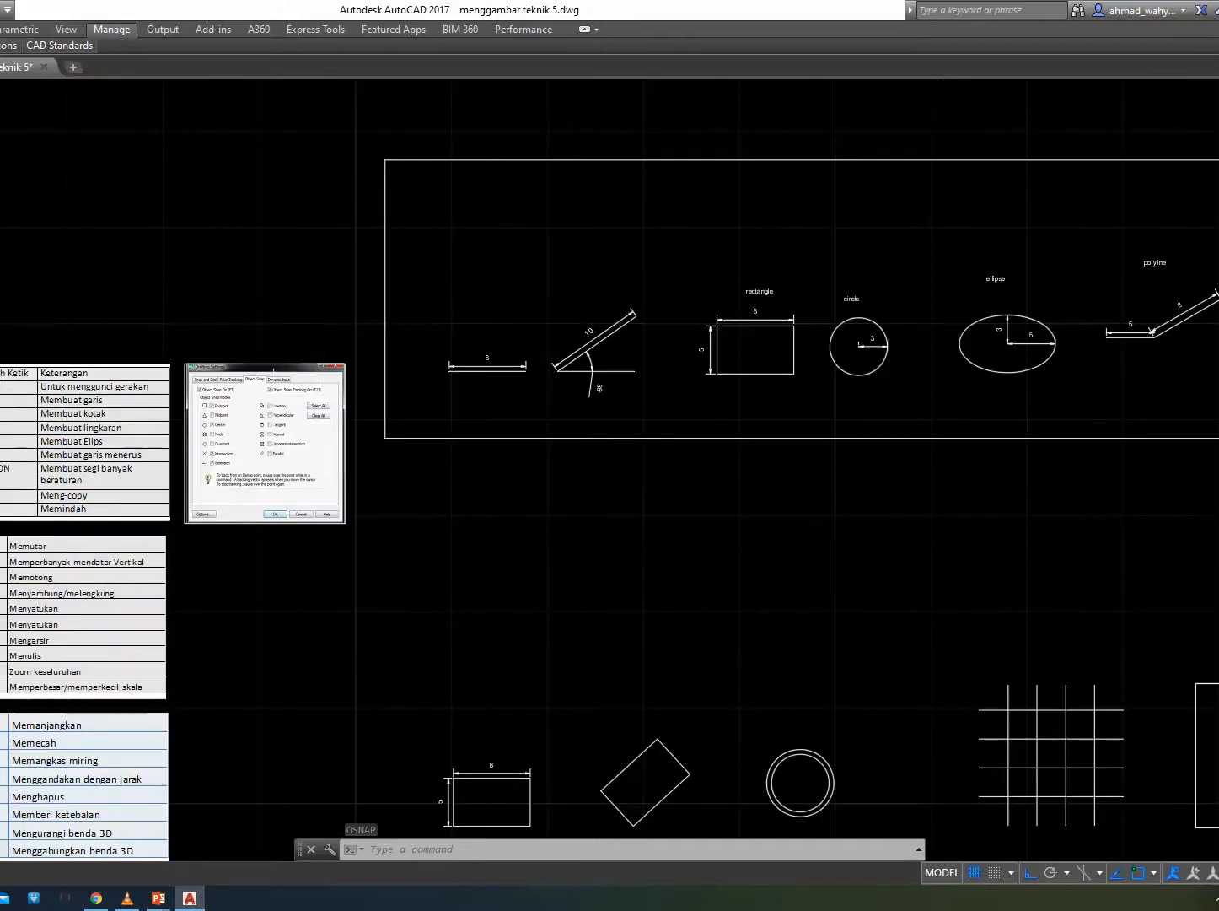
pyautogui.scroll(4, 297, 406)
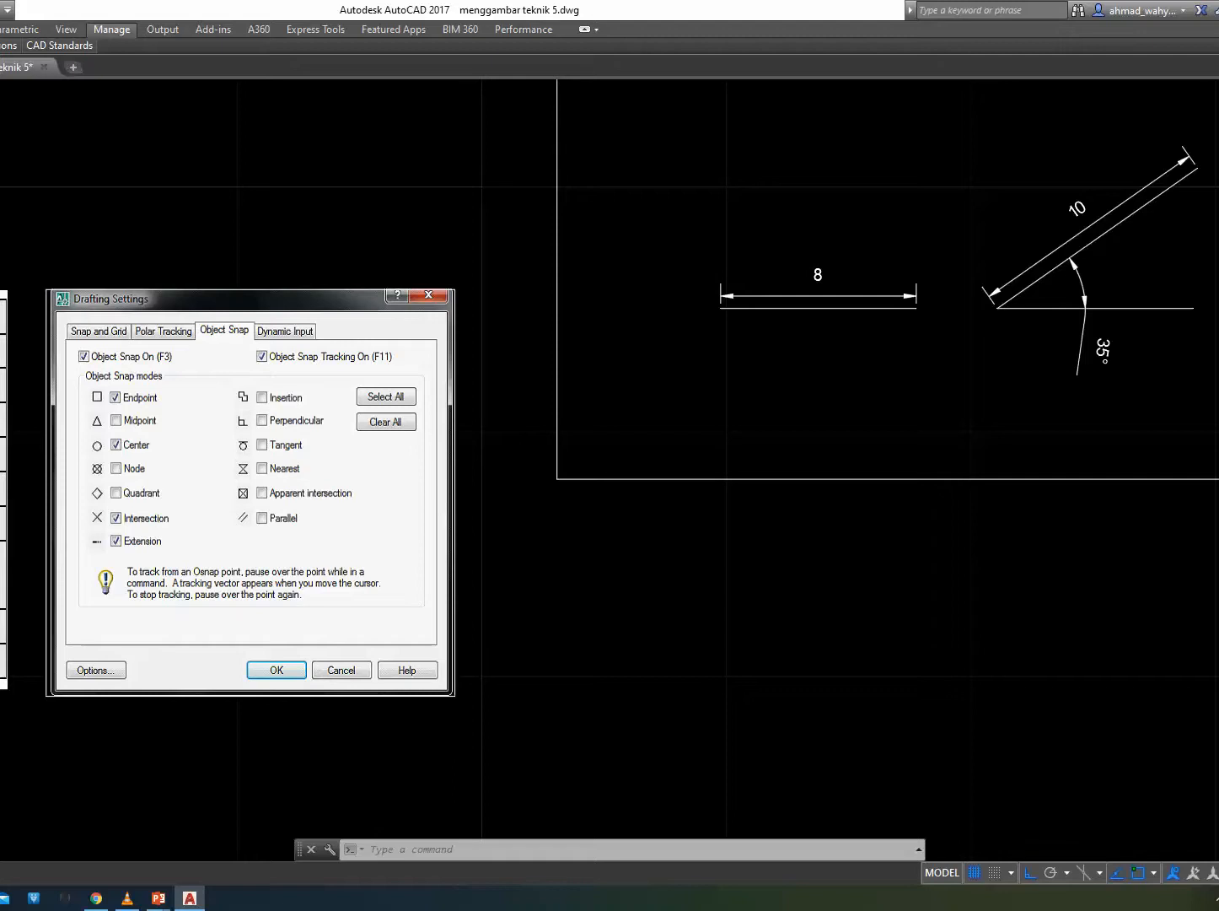
pyautogui.moveTo(329, 546); pyautogui.dragTo(1184, 541, button='middle')
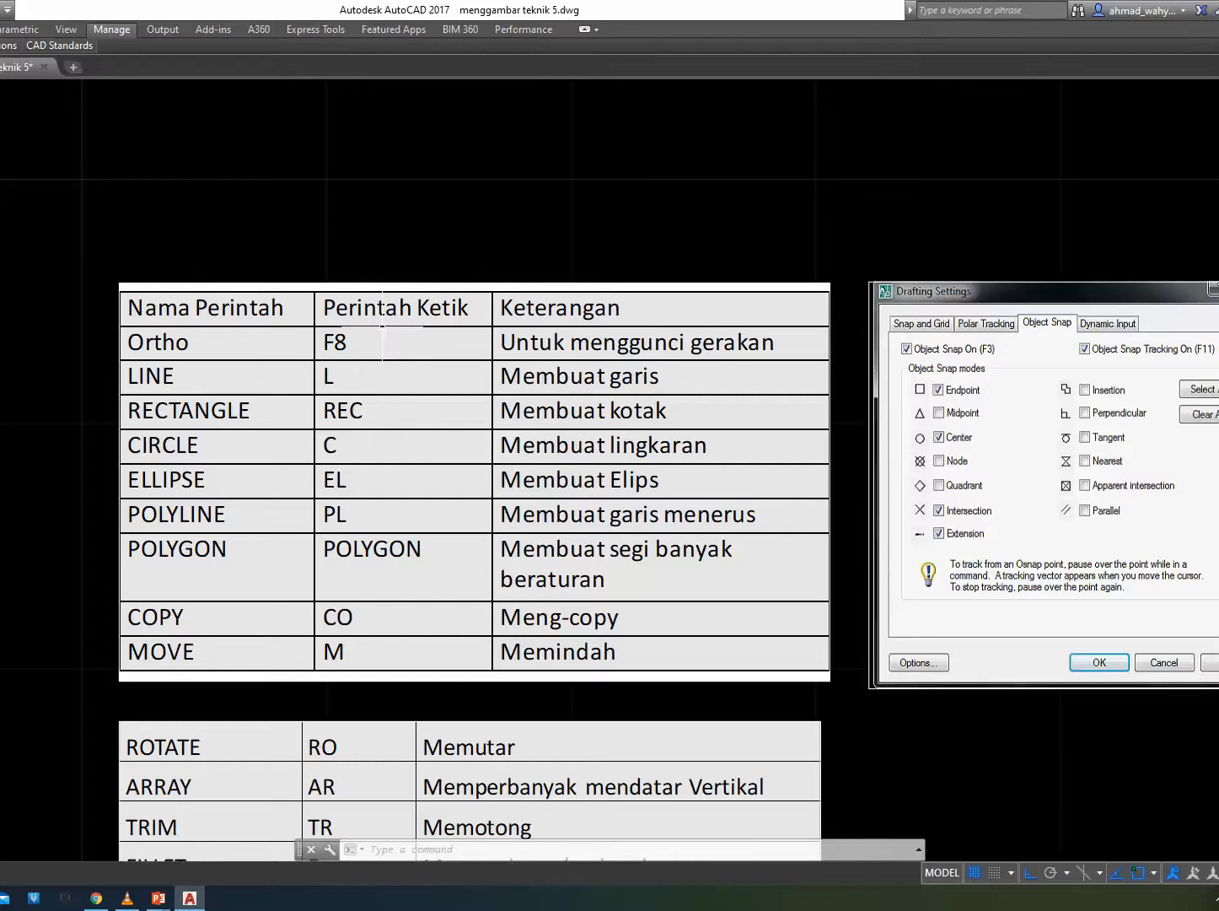
pyautogui.scroll(-2, 464, 506)
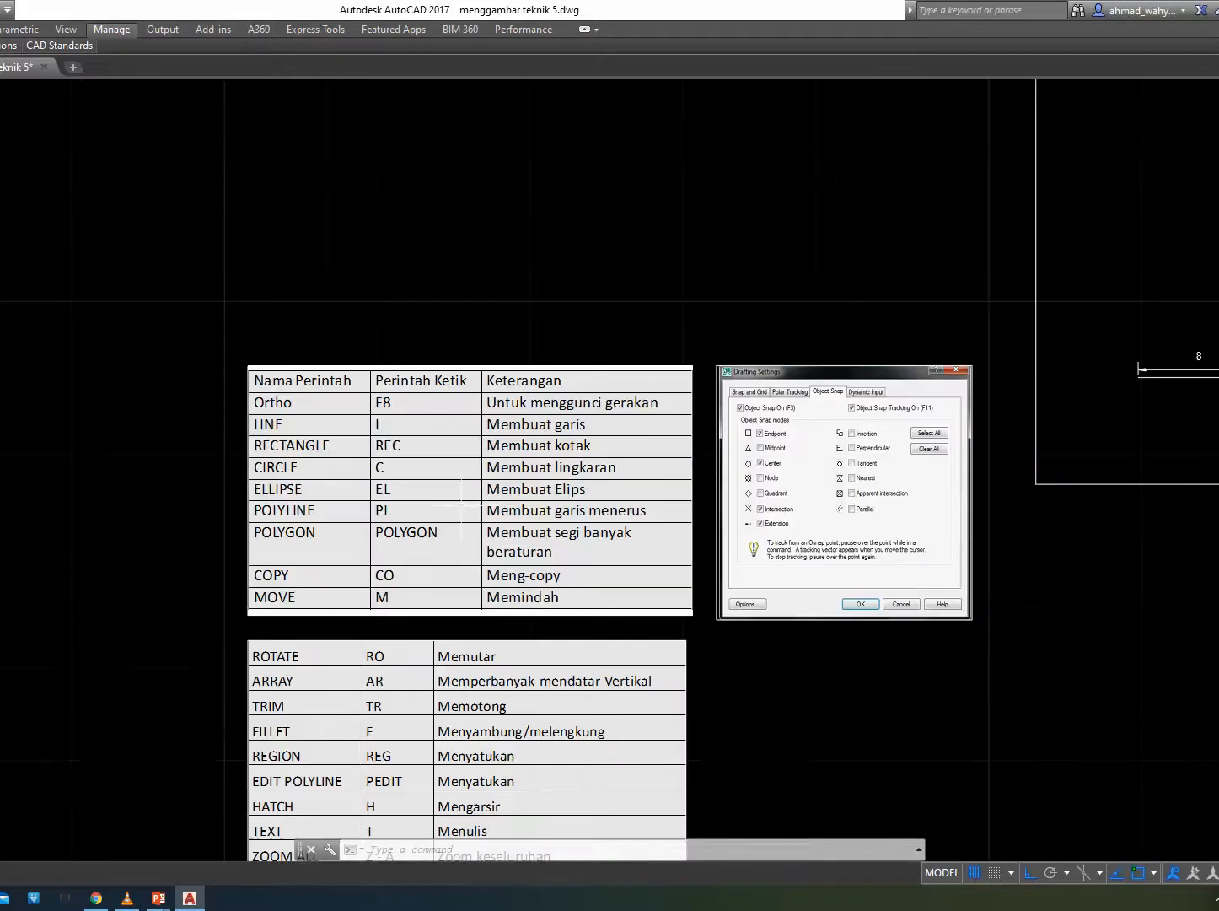
pyautogui.moveTo(696, 461); pyautogui.dragTo(0, 578, button='middle')
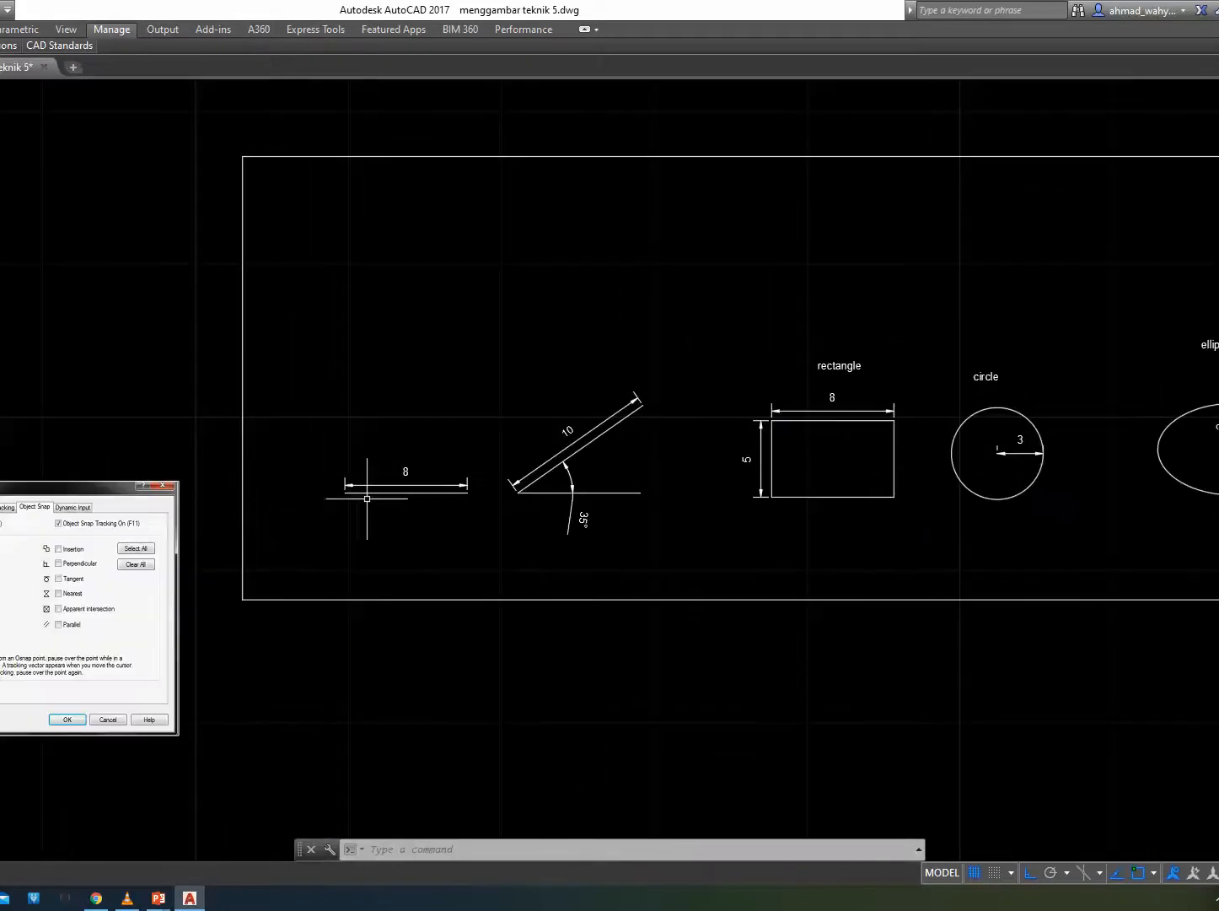
# Draw an 11-unit horizontal line above the dimensioned 8-unit line, starting in line with its left end.
pyautogui.scroll(4, 367, 499)
pyautogui.scroll(2, 485, 499)
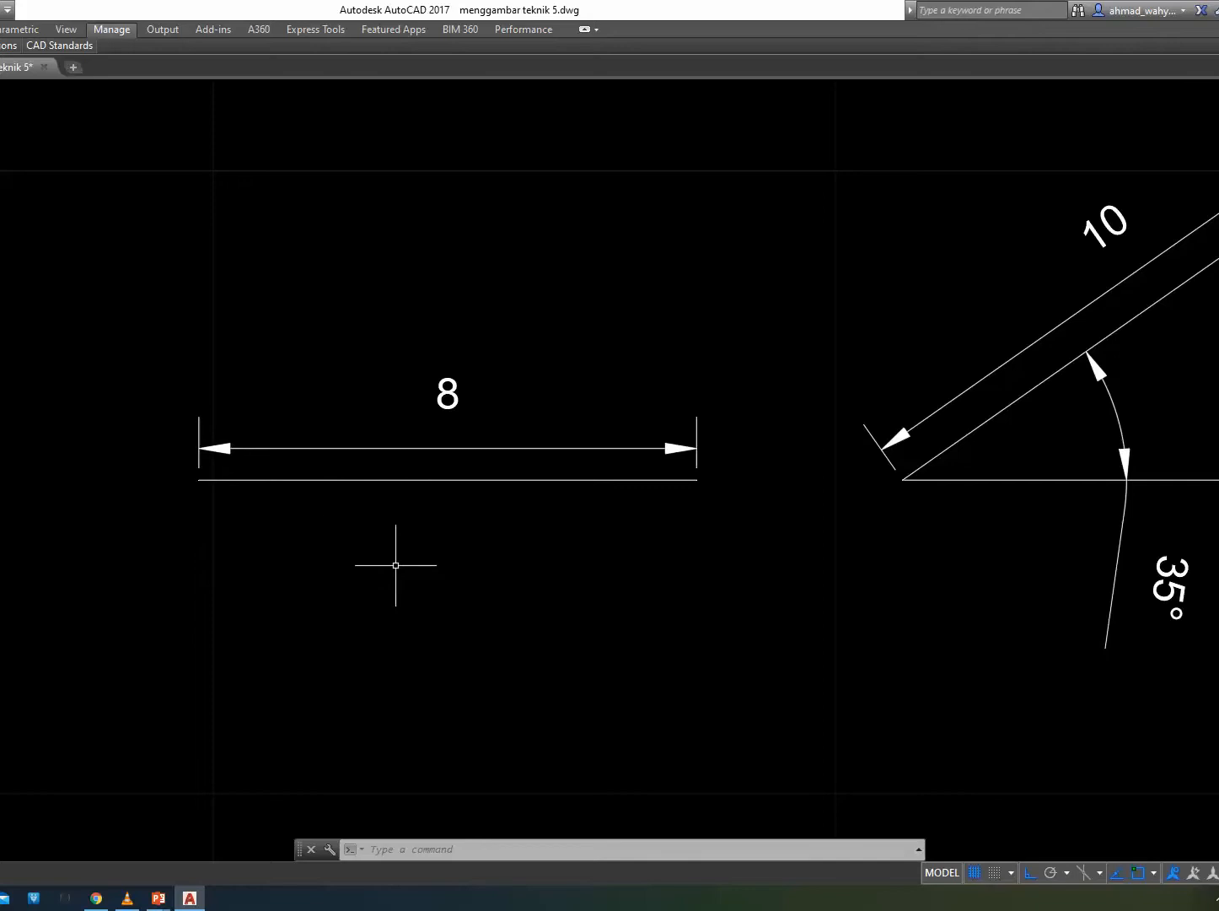
pyautogui.write('l')
pyautogui.press('Return')
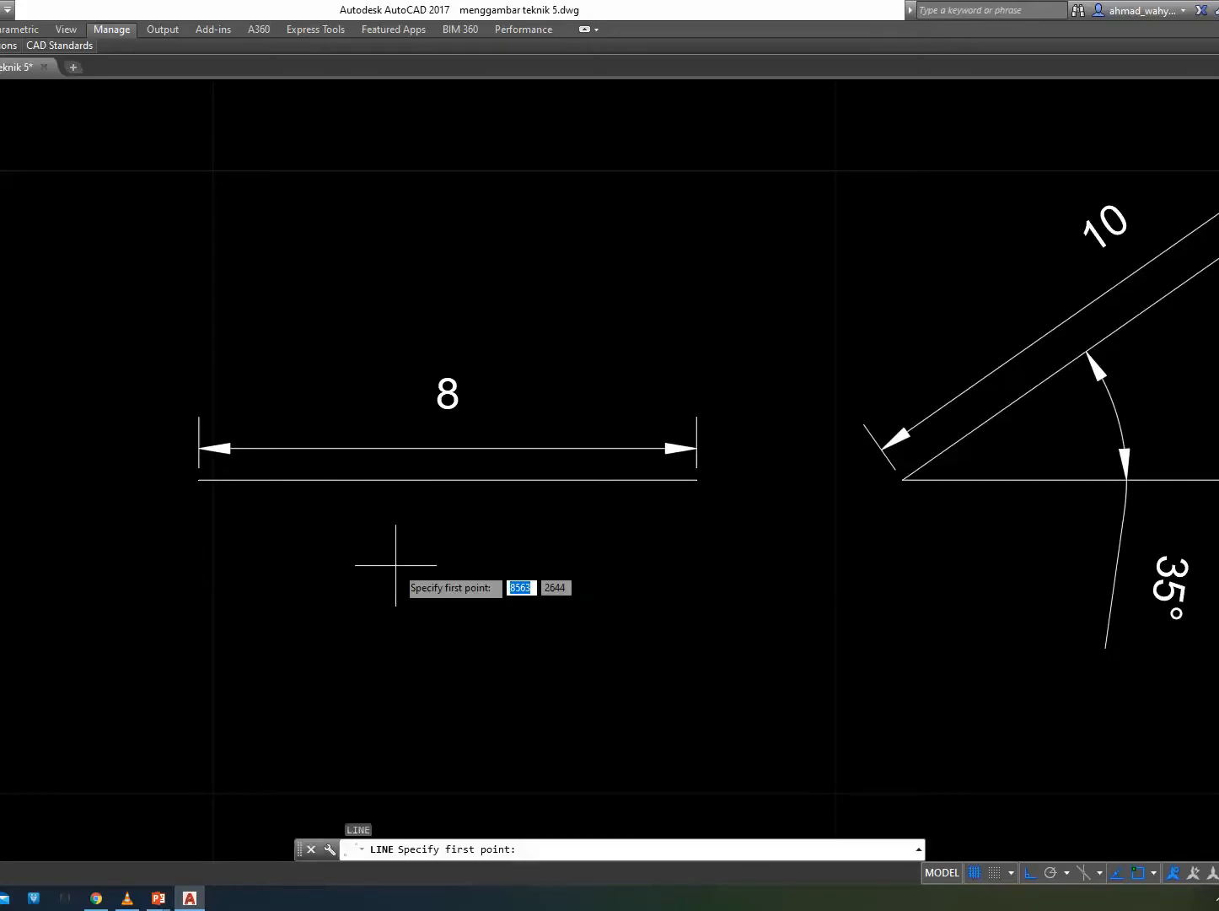
pyautogui.click(199, 304)
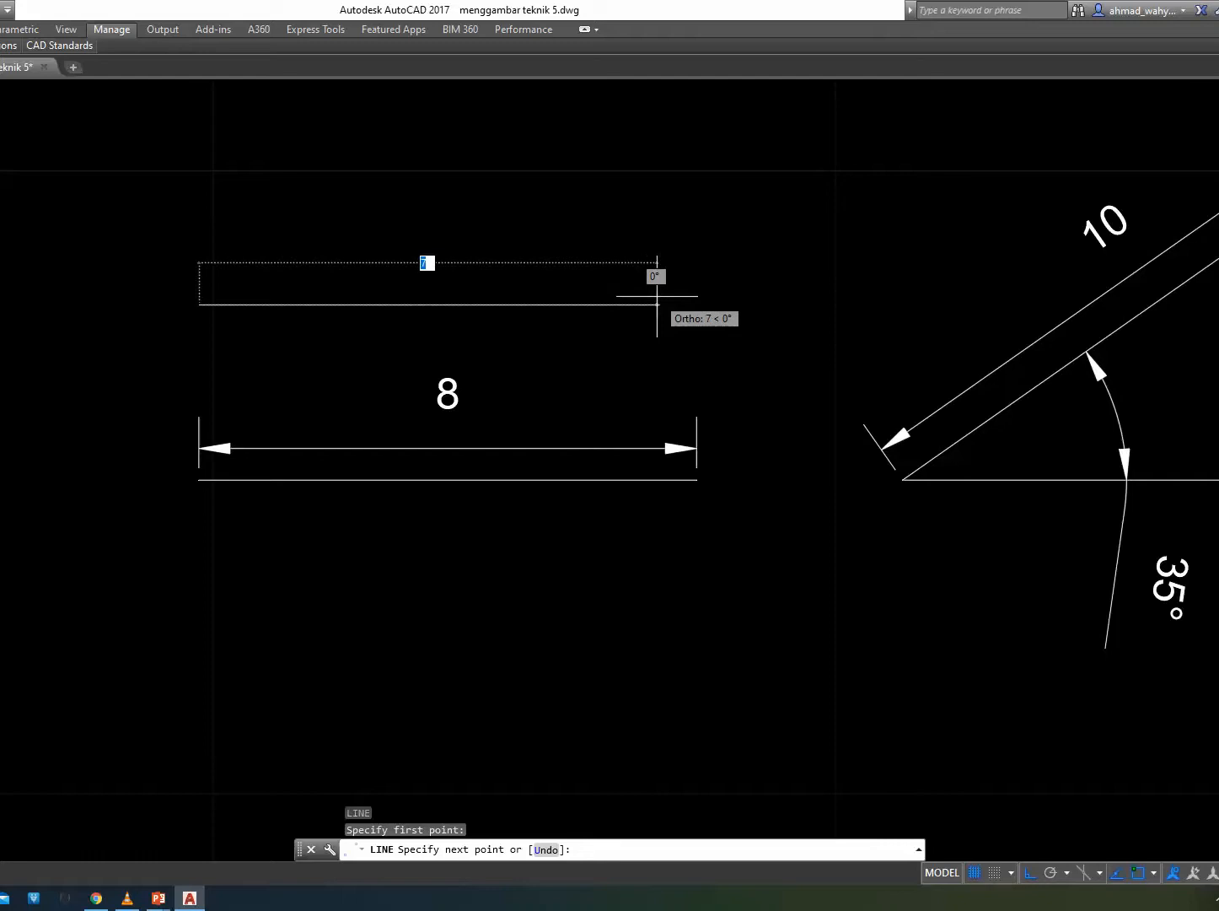
pyautogui.write('11')
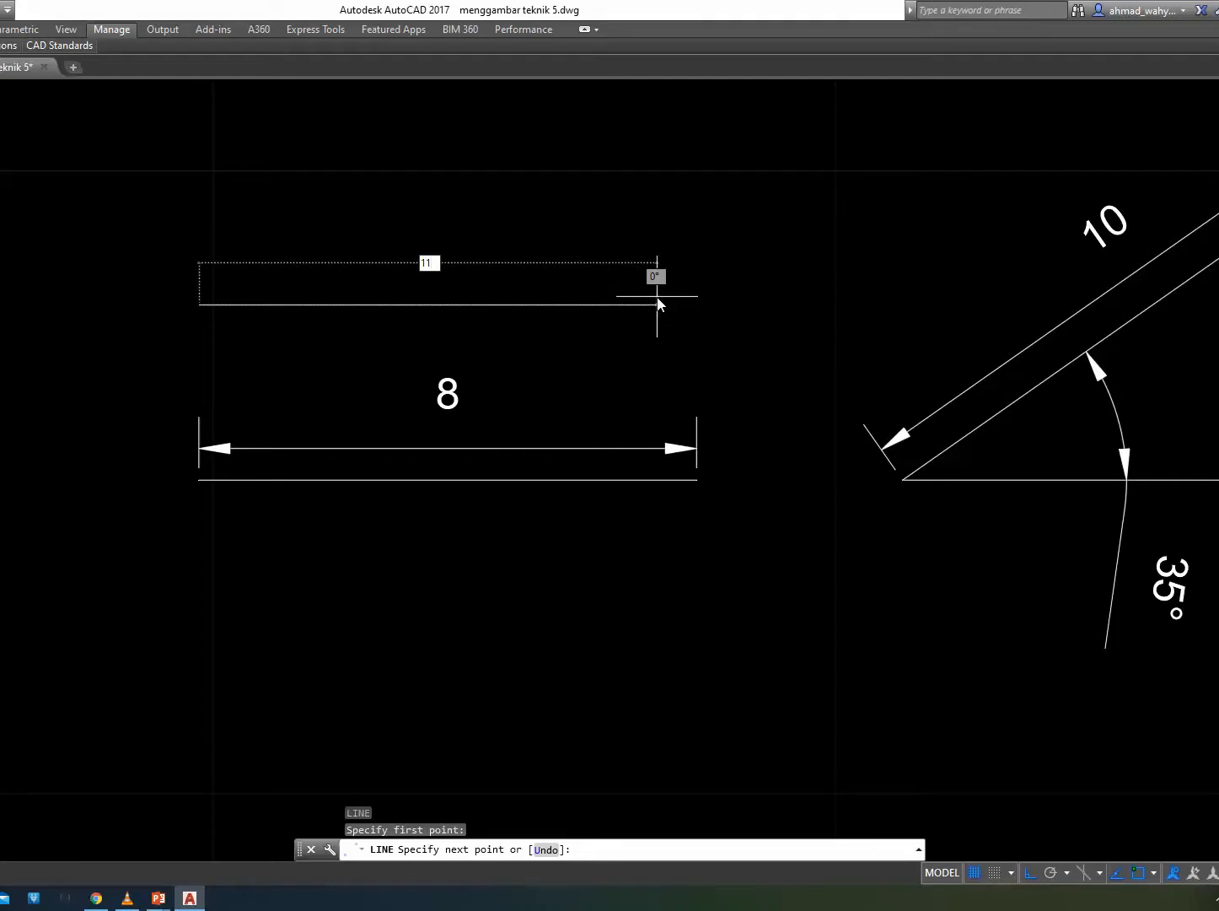
pyautogui.press('Return')
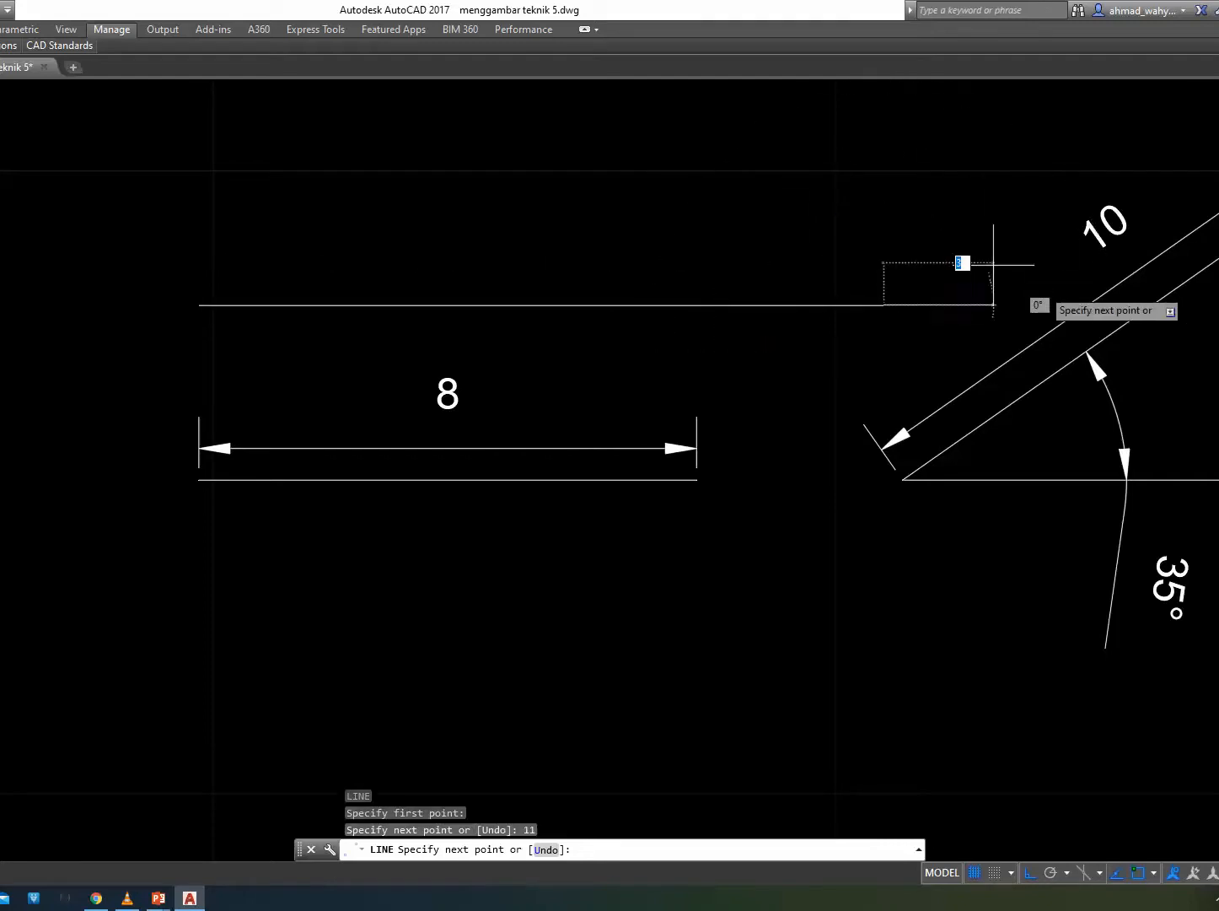
pyautogui.press('Return')
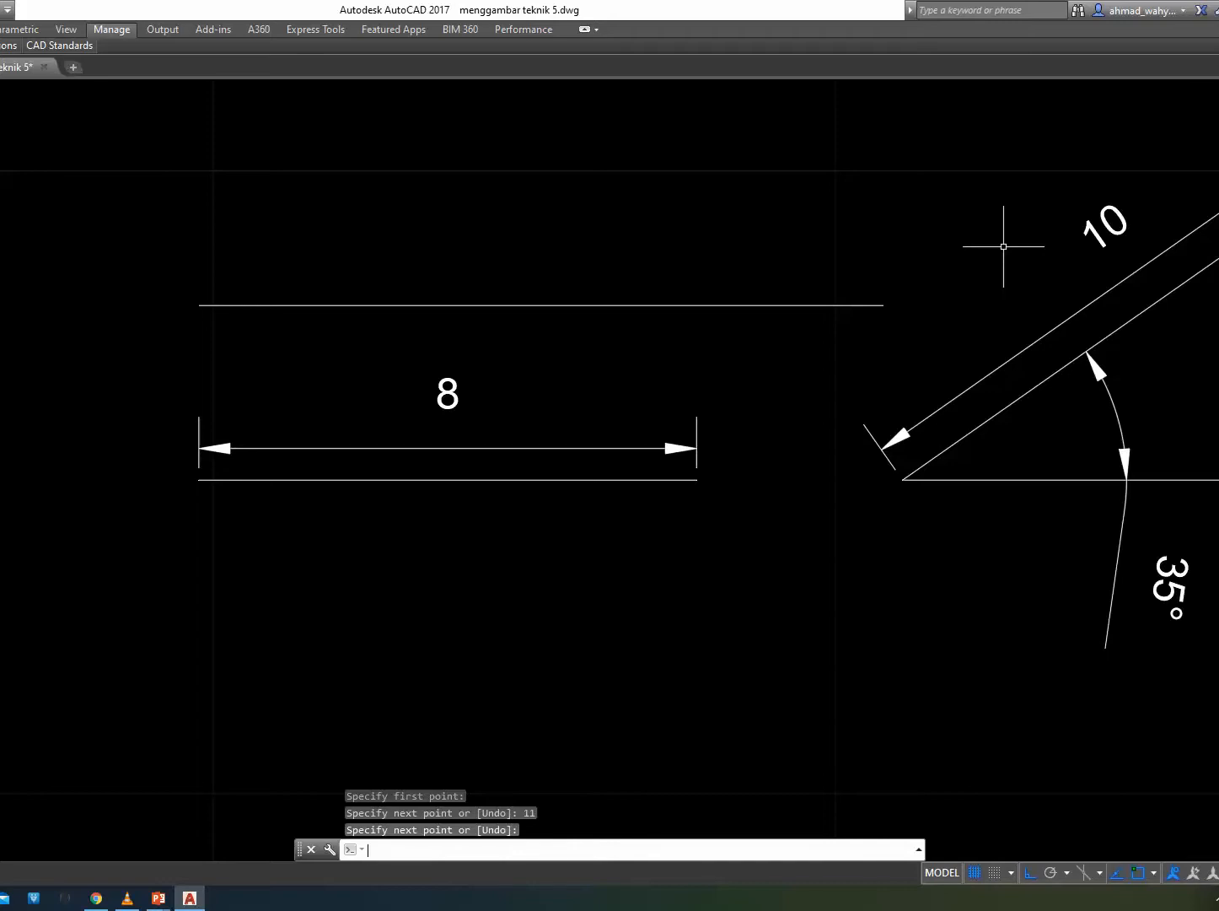
pyautogui.write('D')
pyautogui.press('Return')
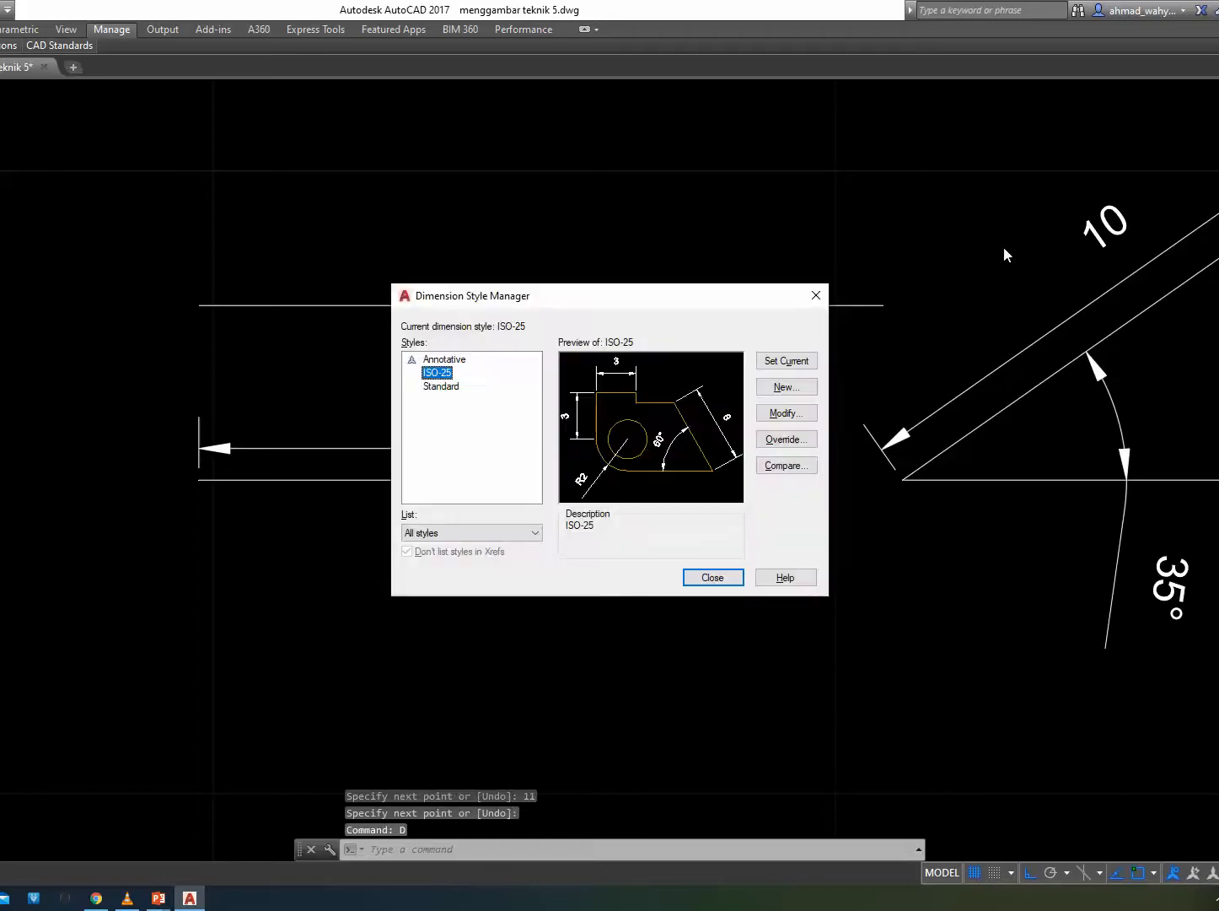
pyautogui.click(815, 295)
# Add a linear dimension between the endpoints of the 11-unit line, placed just above it.
pyautogui.write('dim')
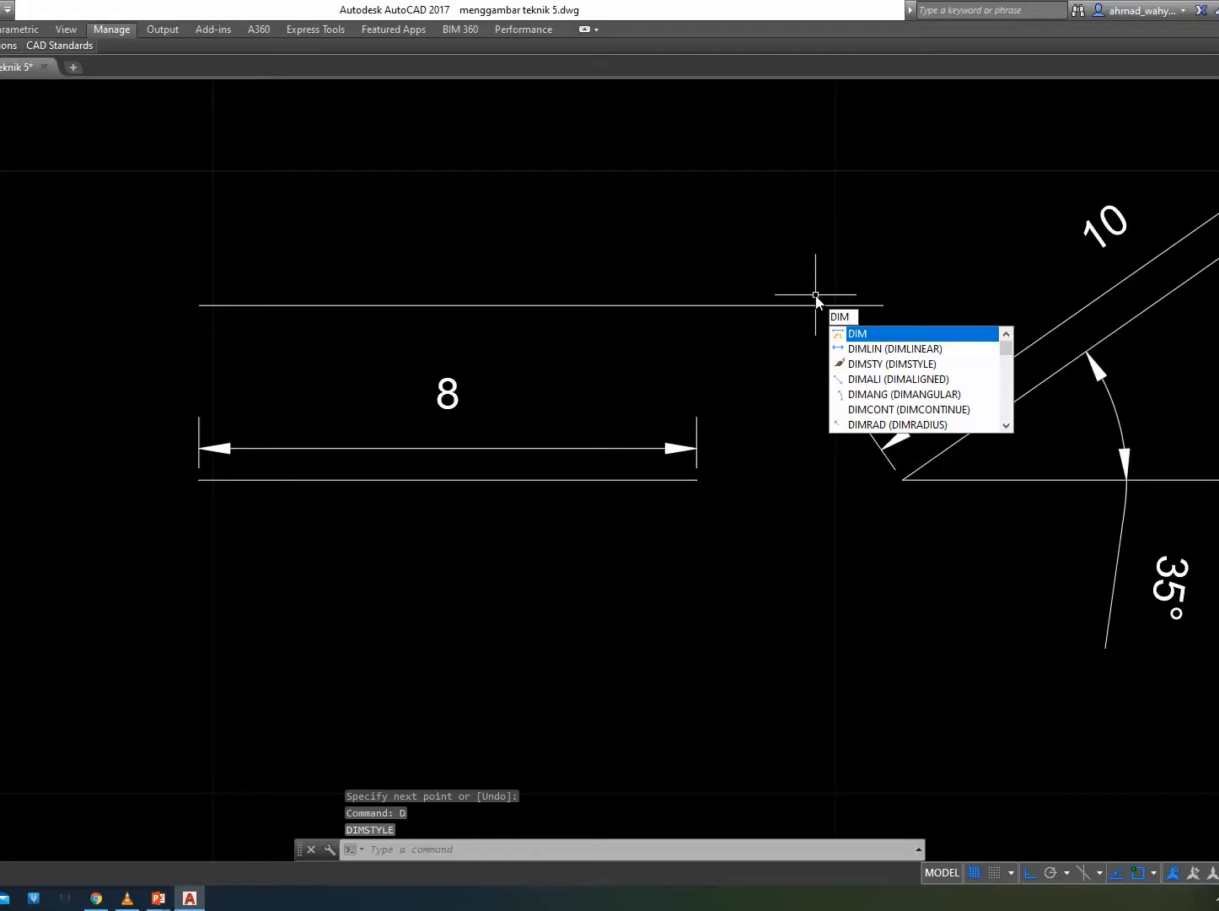
pyautogui.press('Down')
pyautogui.press('Return')
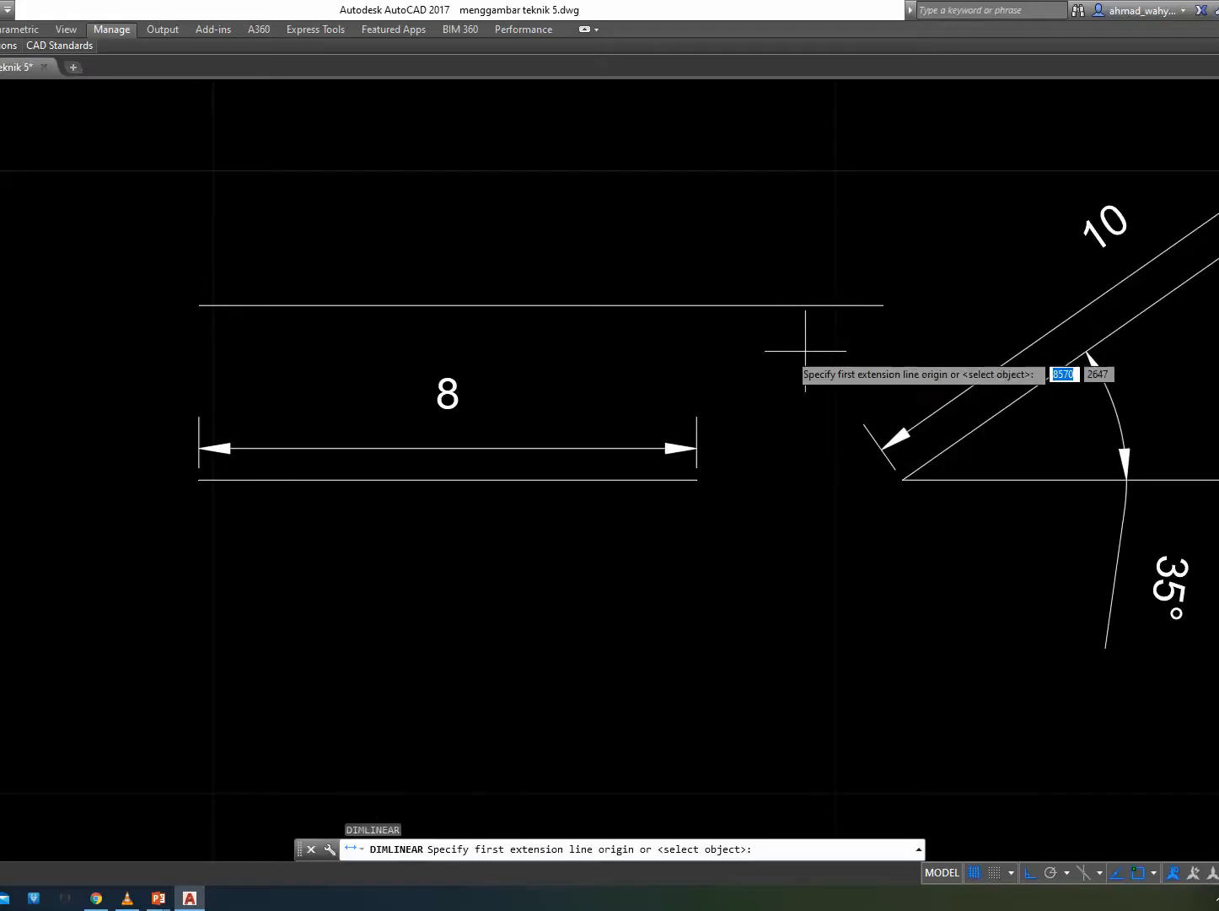
pyautogui.click(199, 301)
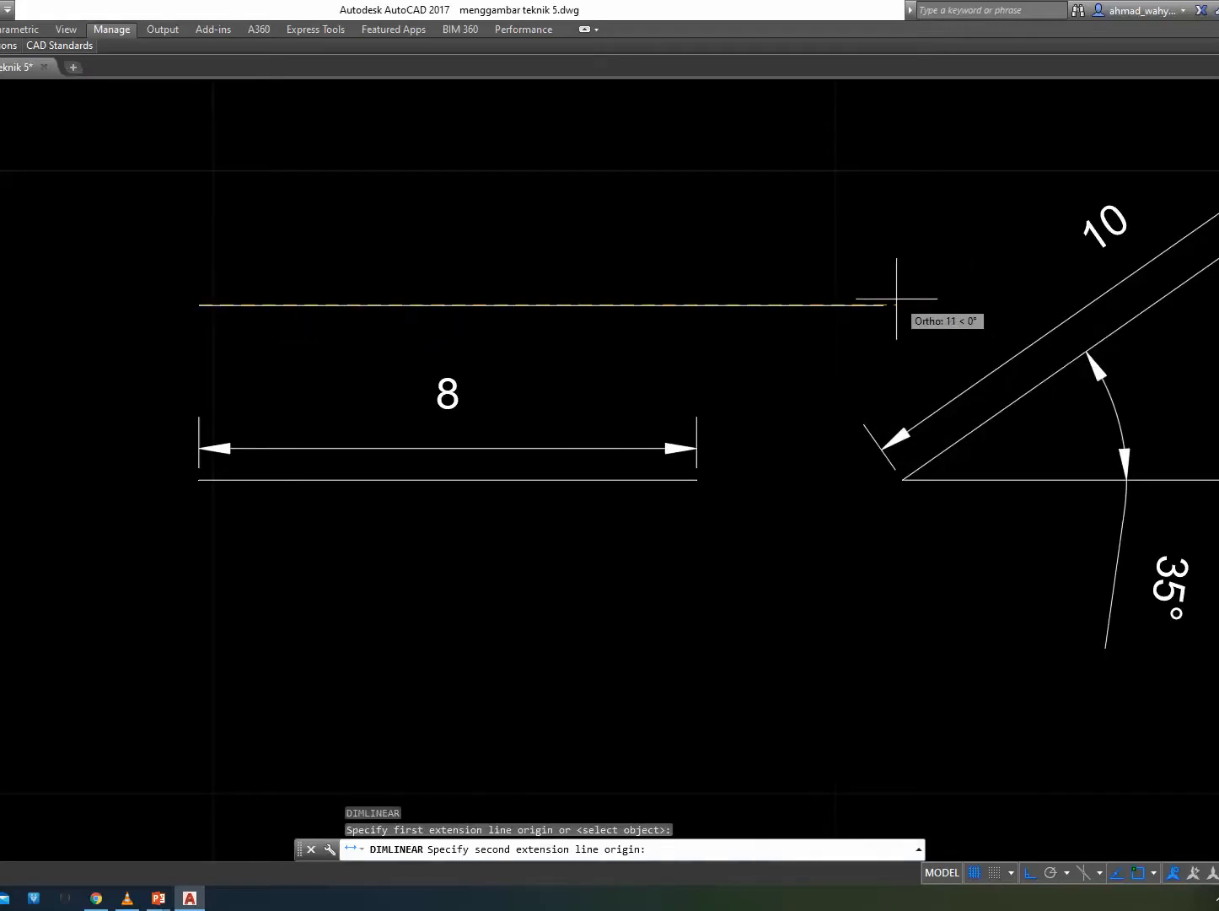
pyautogui.click(885, 301)
pyautogui.click(884, 270)
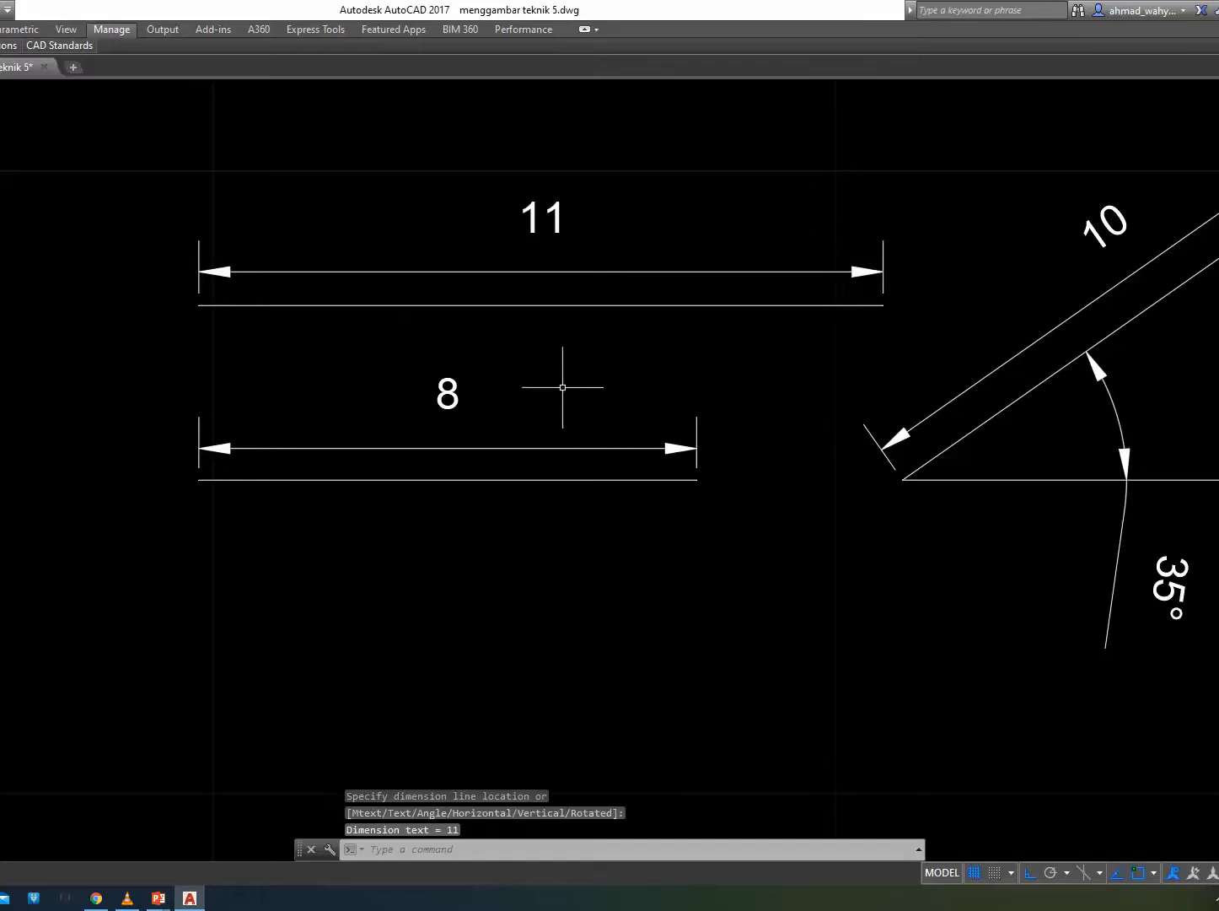
# Delete the linear dimension of the 11-unit line, keeping the line itself.
pyautogui.scroll(-3, 733, 283)
pyautogui.moveTo(726, 307); pyautogui.dragTo(402, 394, button='middle')
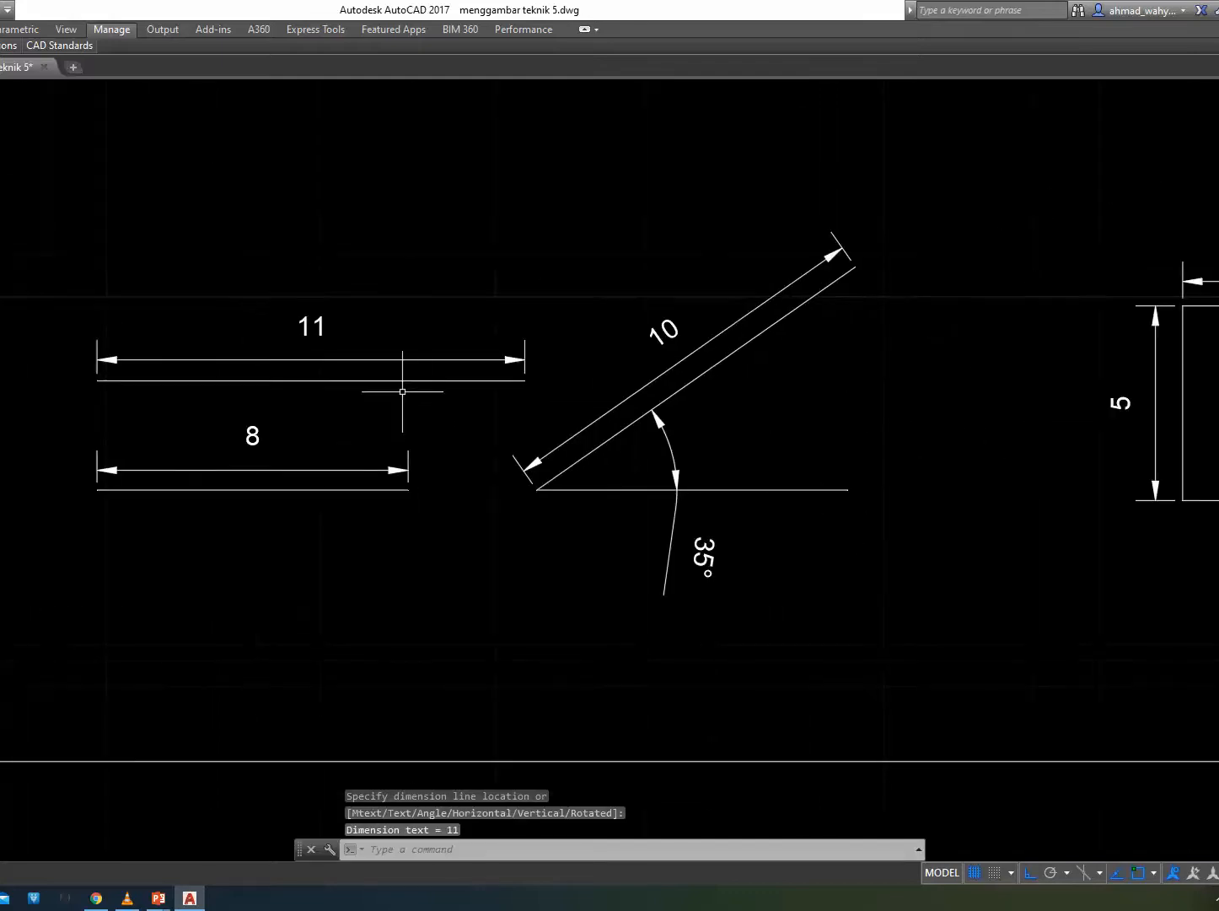
pyautogui.click(384, 359)
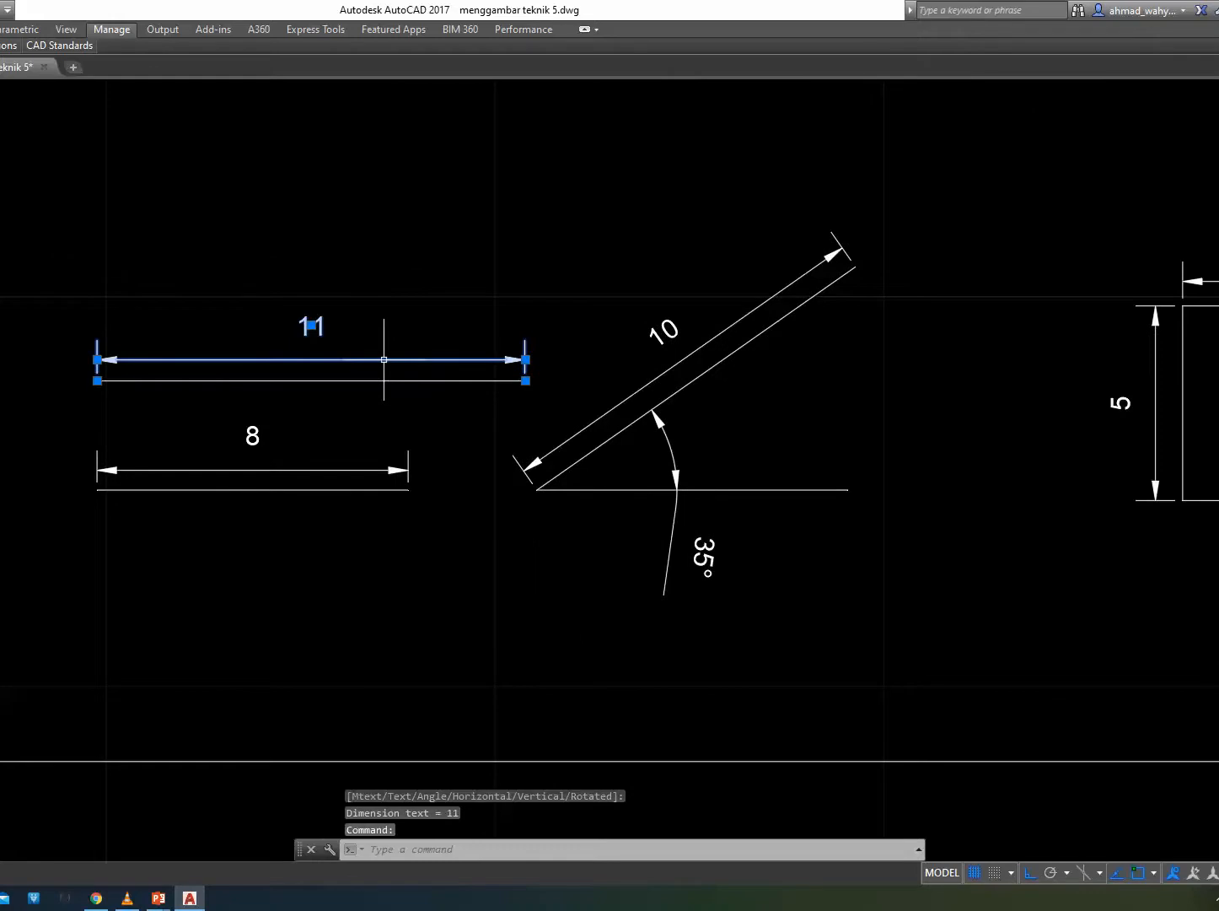
pyautogui.press('Delete')
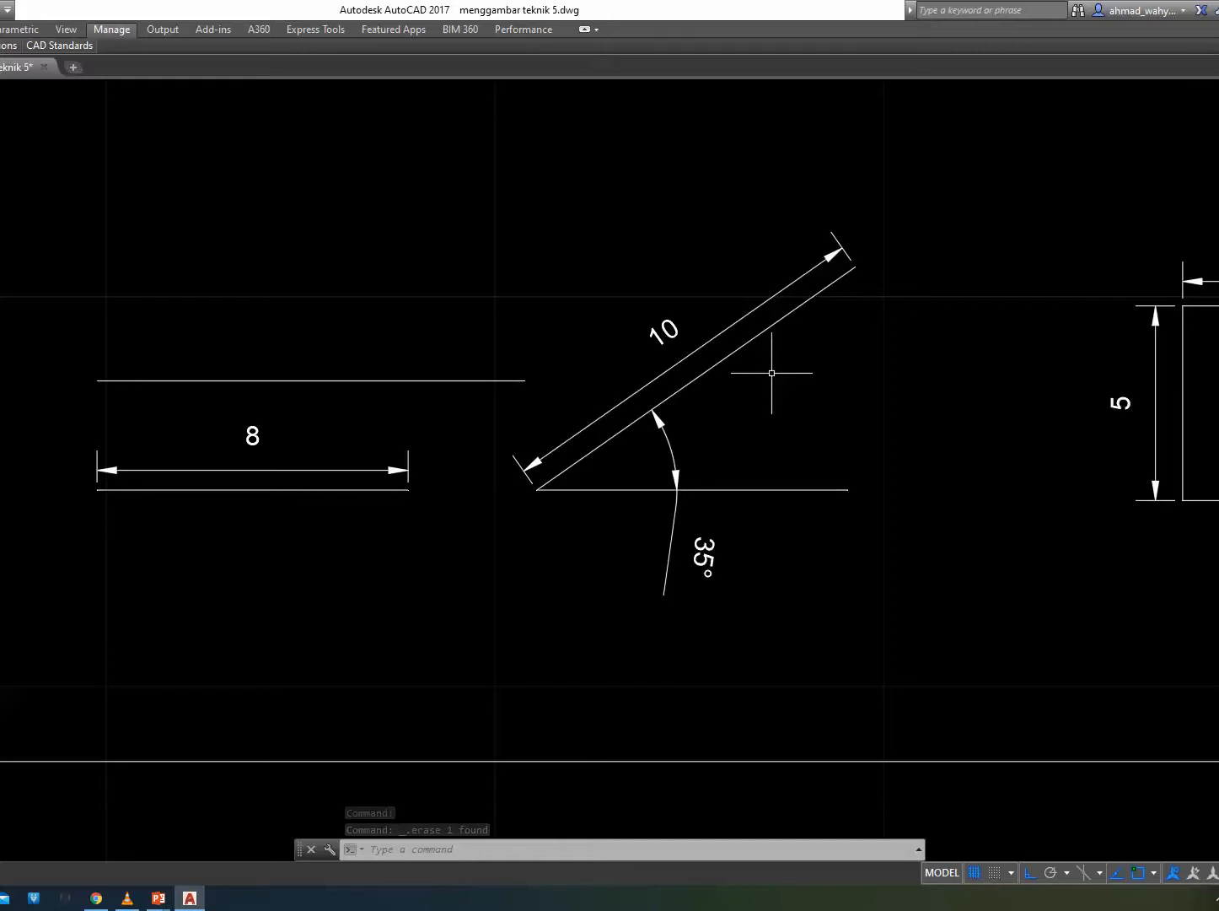
# Draw a line 10 units long at 35° in the empty area above the dimensioned angle example.
pyautogui.press('l')
pyautogui.press('Return')
pyautogui.moveTo(403, 225)
pyautogui.mouseDown(button='middle')
pyautogui.moveTo(389, 332)
pyautogui.moveTo(355, 432)
pyautogui.mouseUp(button='middle')
pyautogui.click(232, 377)
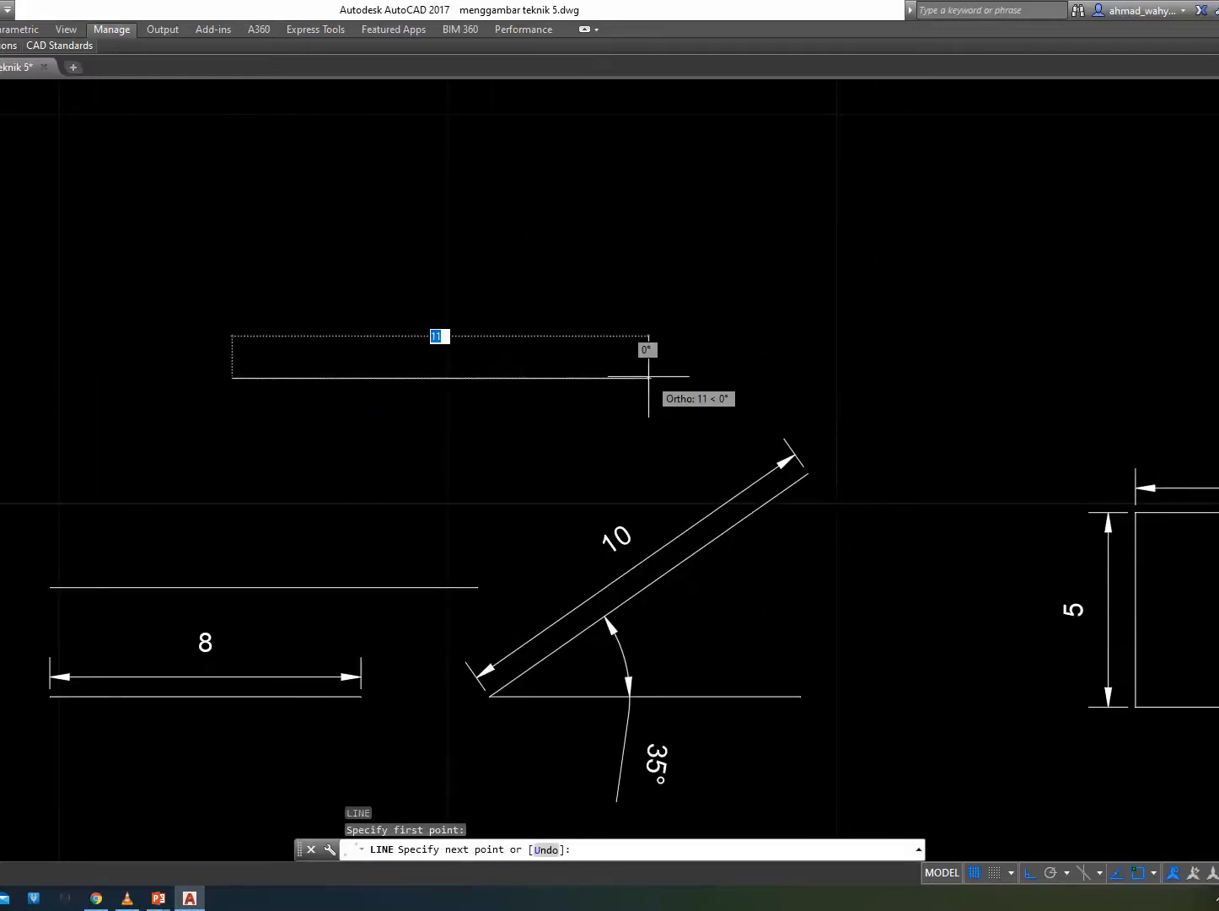
pyautogui.press('F8')
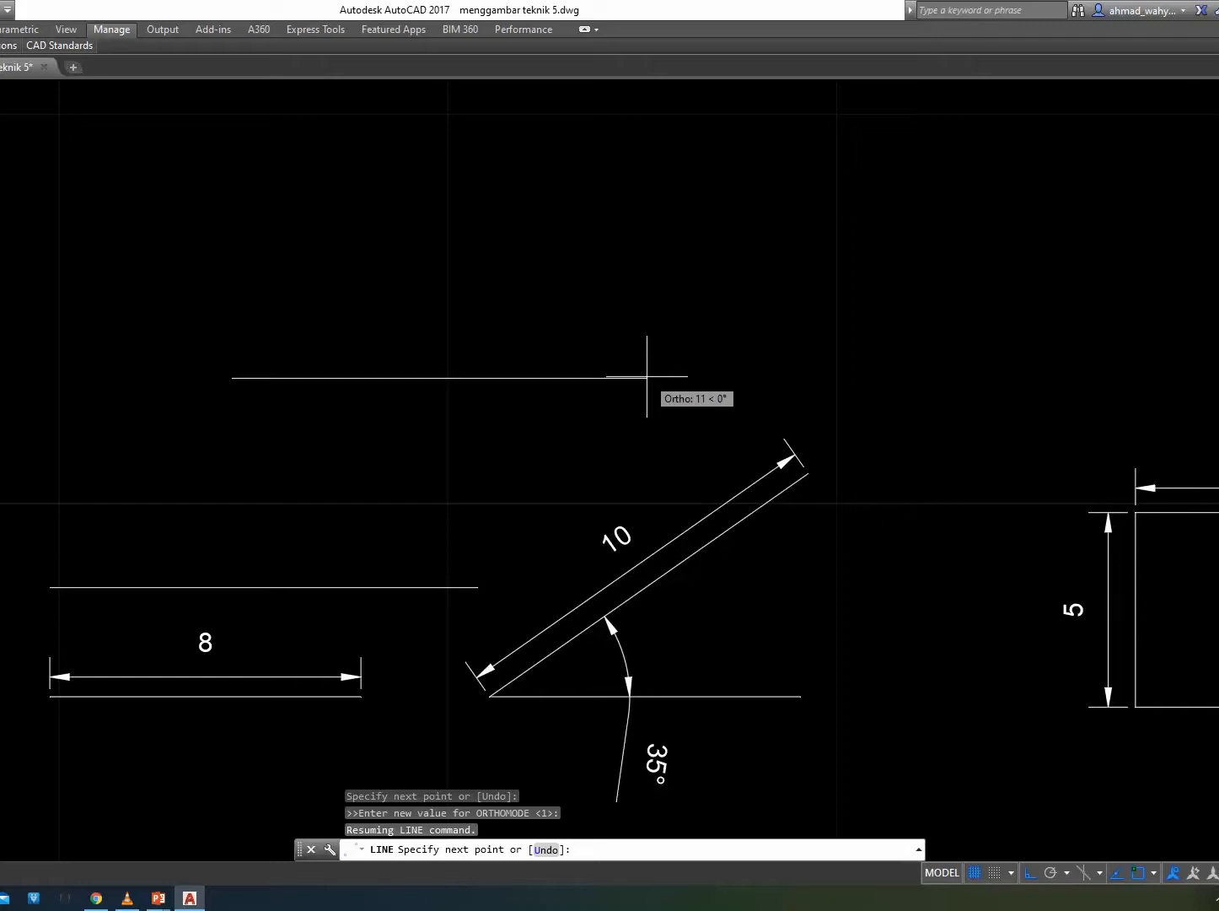
pyautogui.write('10')
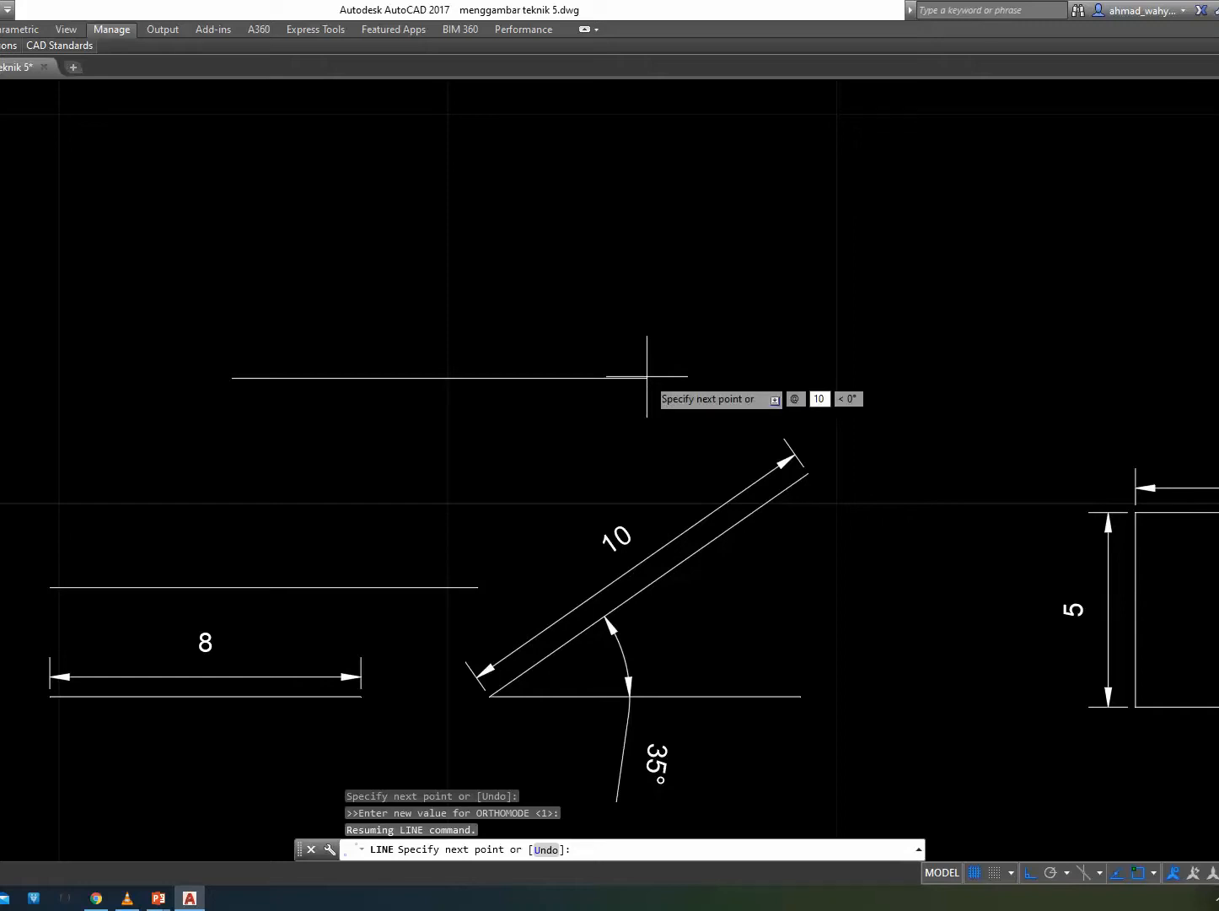
pyautogui.press('Tab')
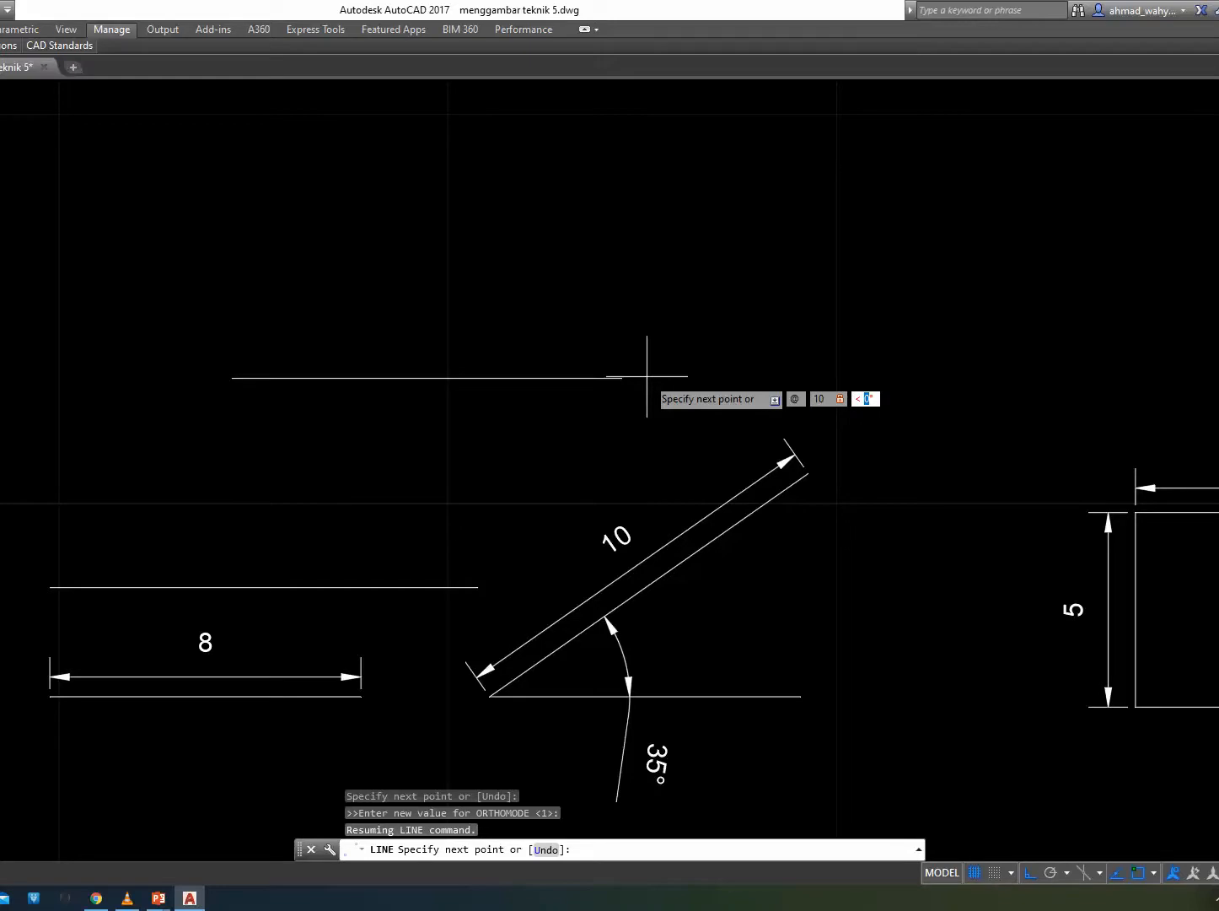
pyautogui.write('35')
pyautogui.press('Return')
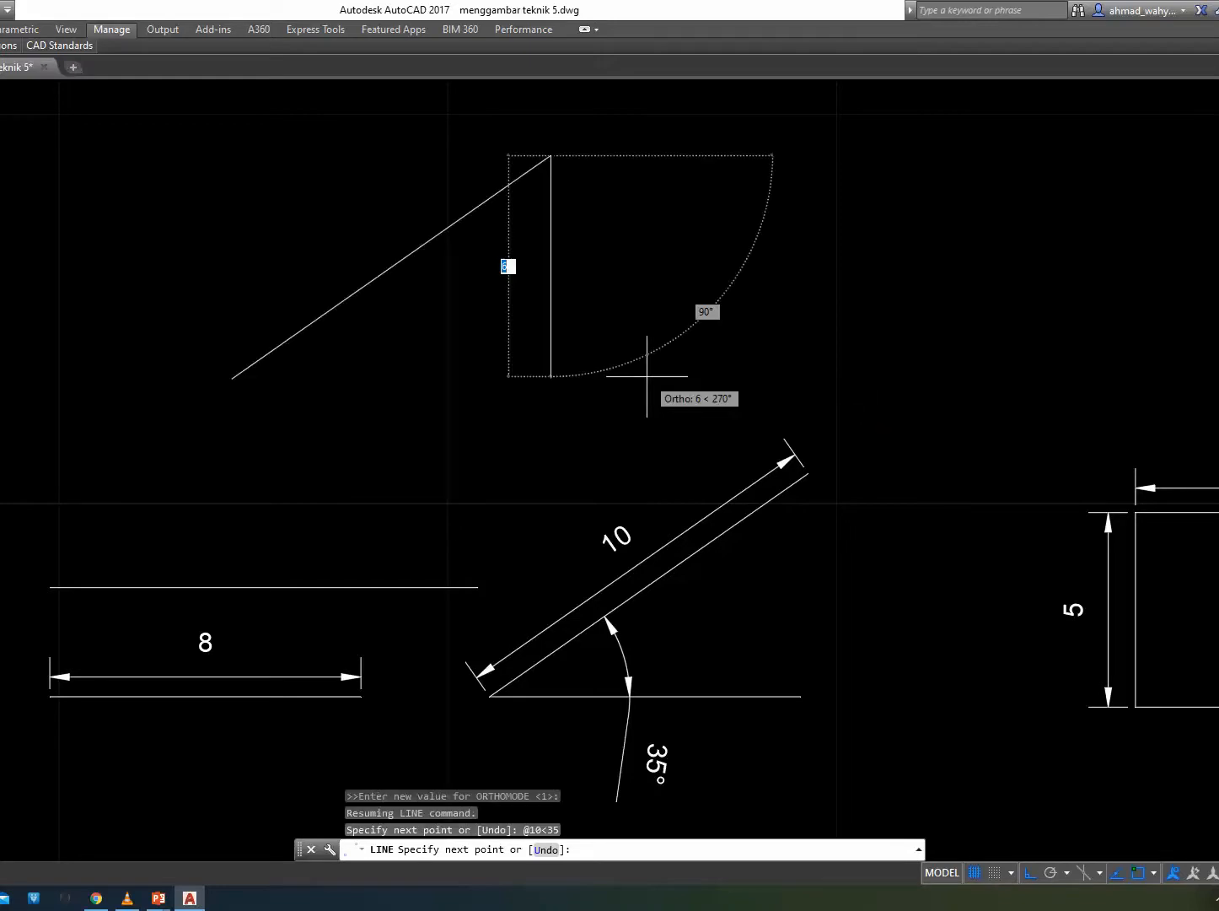
pyautogui.press('Return')
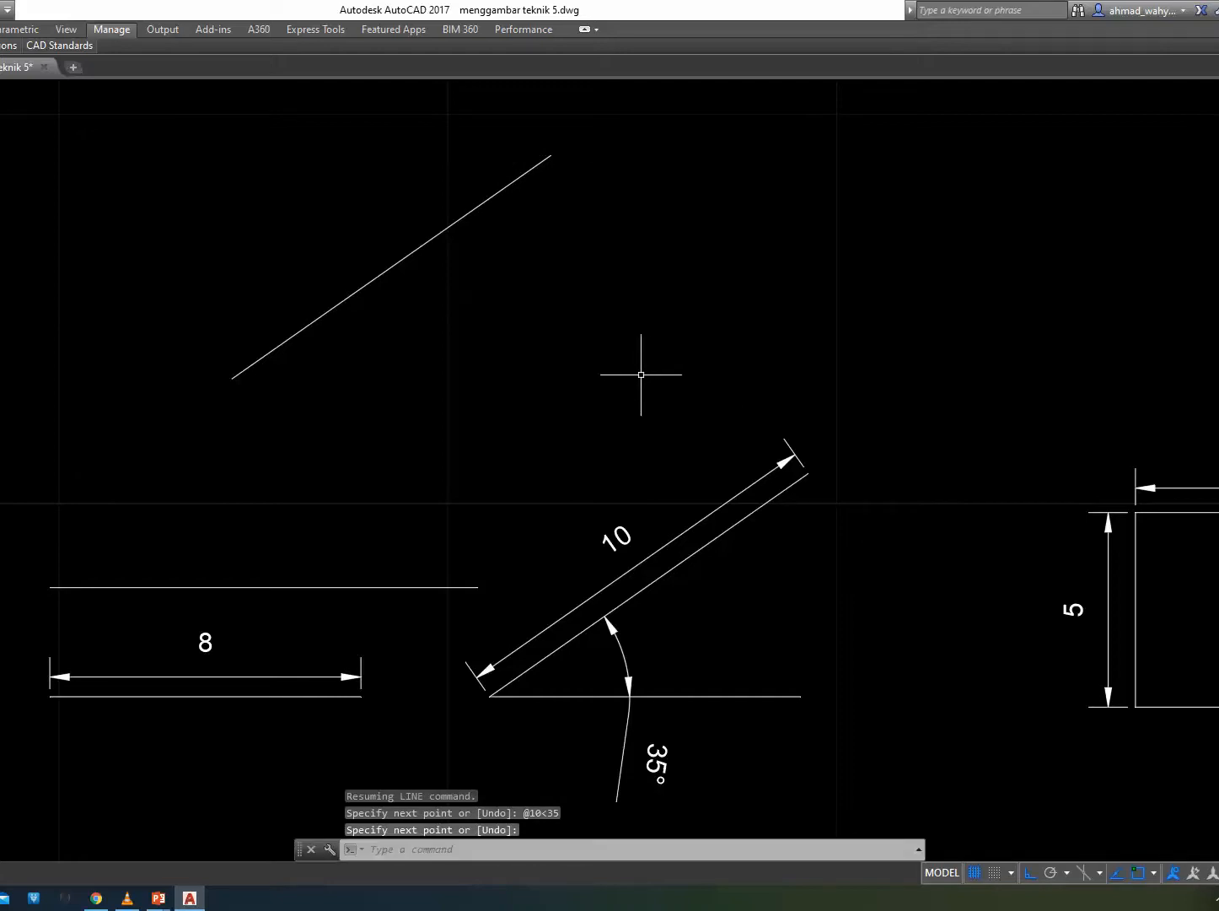
pyautogui.write('l')
pyautogui.press('Return')
pyautogui.press('Return')
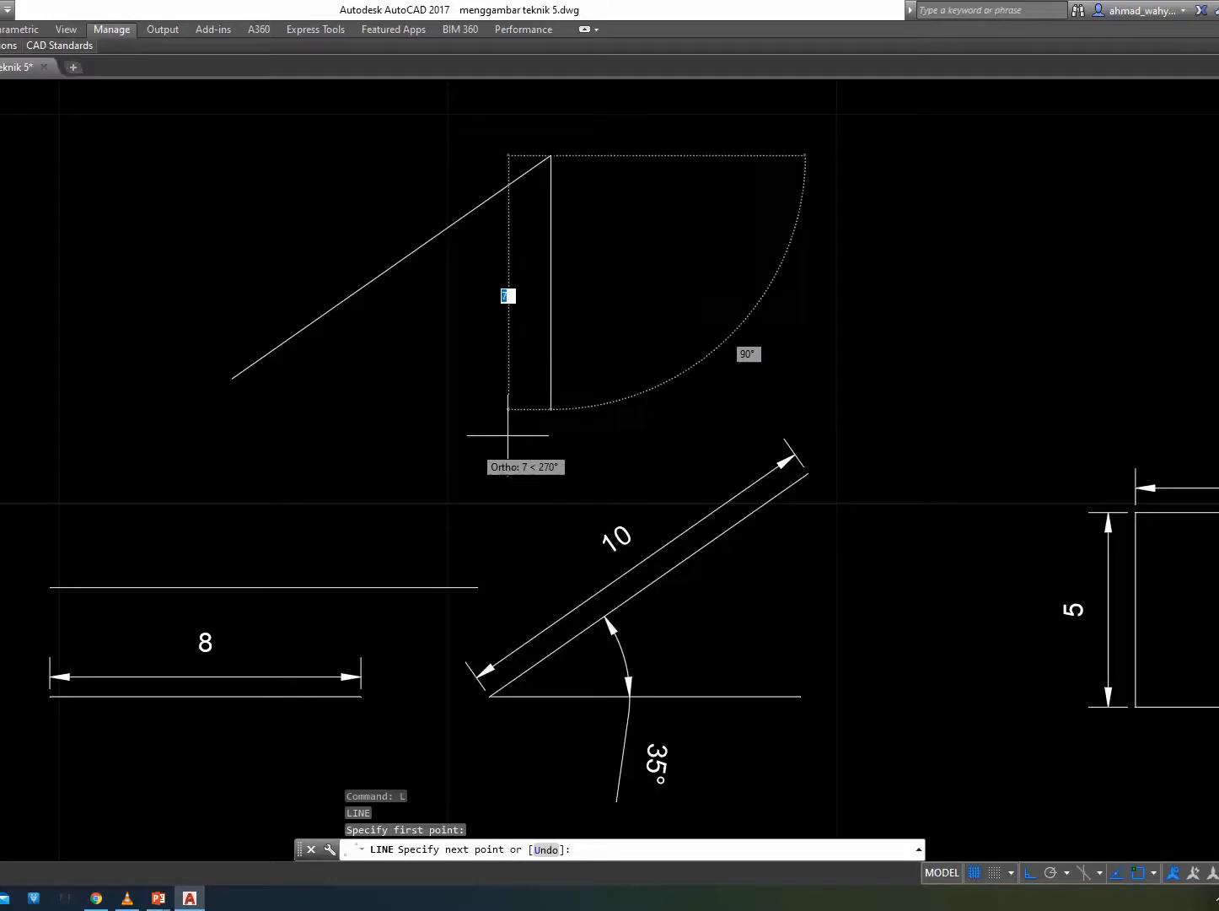
pyautogui.press('BackSpace')
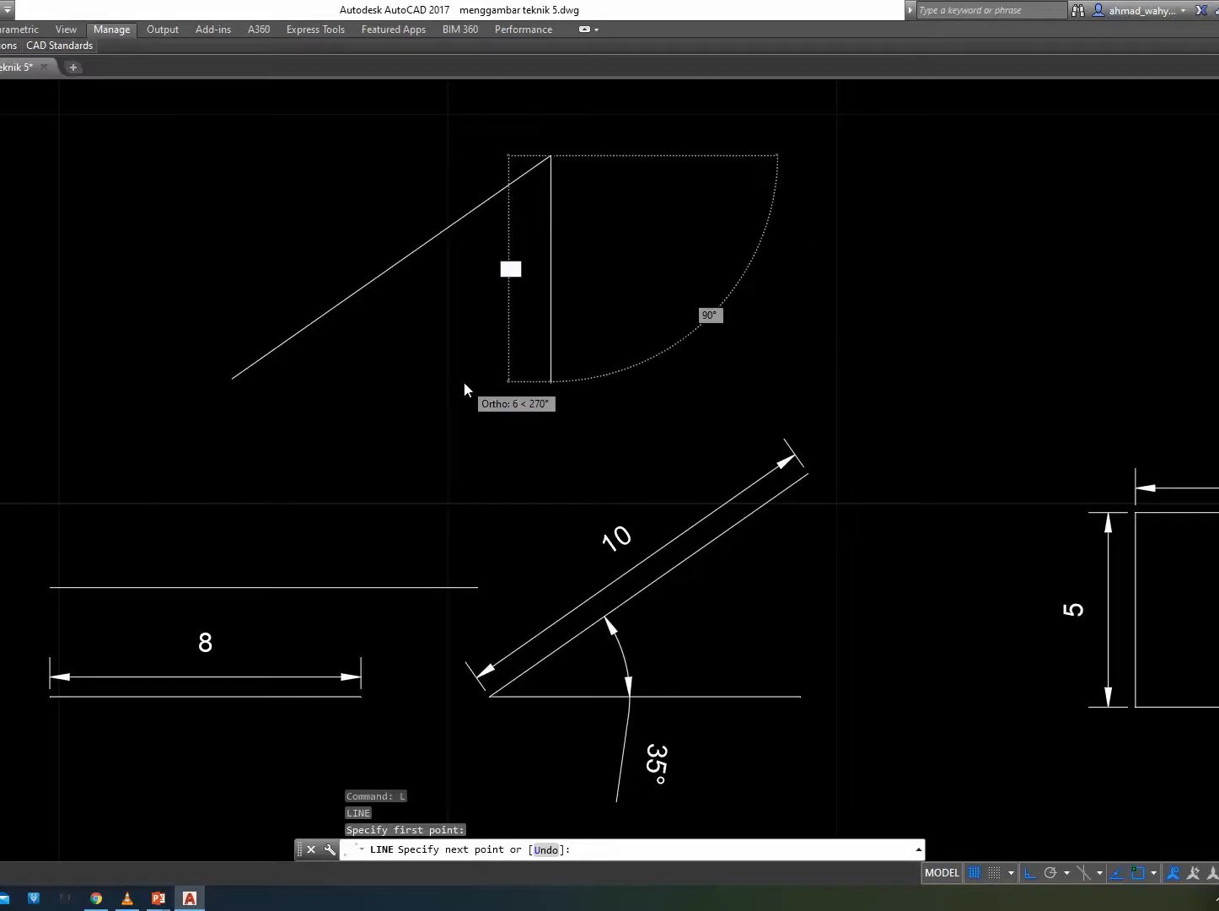
pyautogui.press('Escape')
pyautogui.press('Escape')
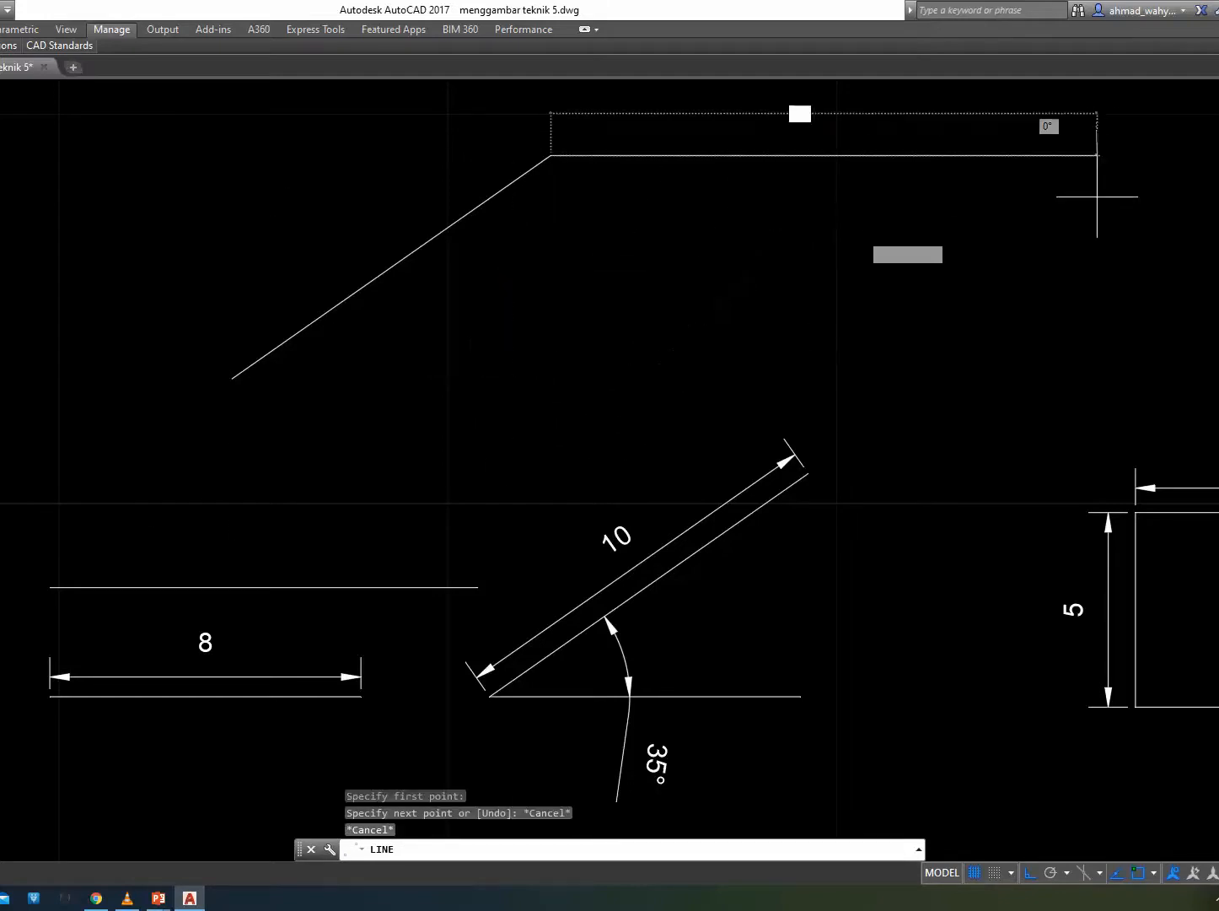
pyautogui.press('Escape')
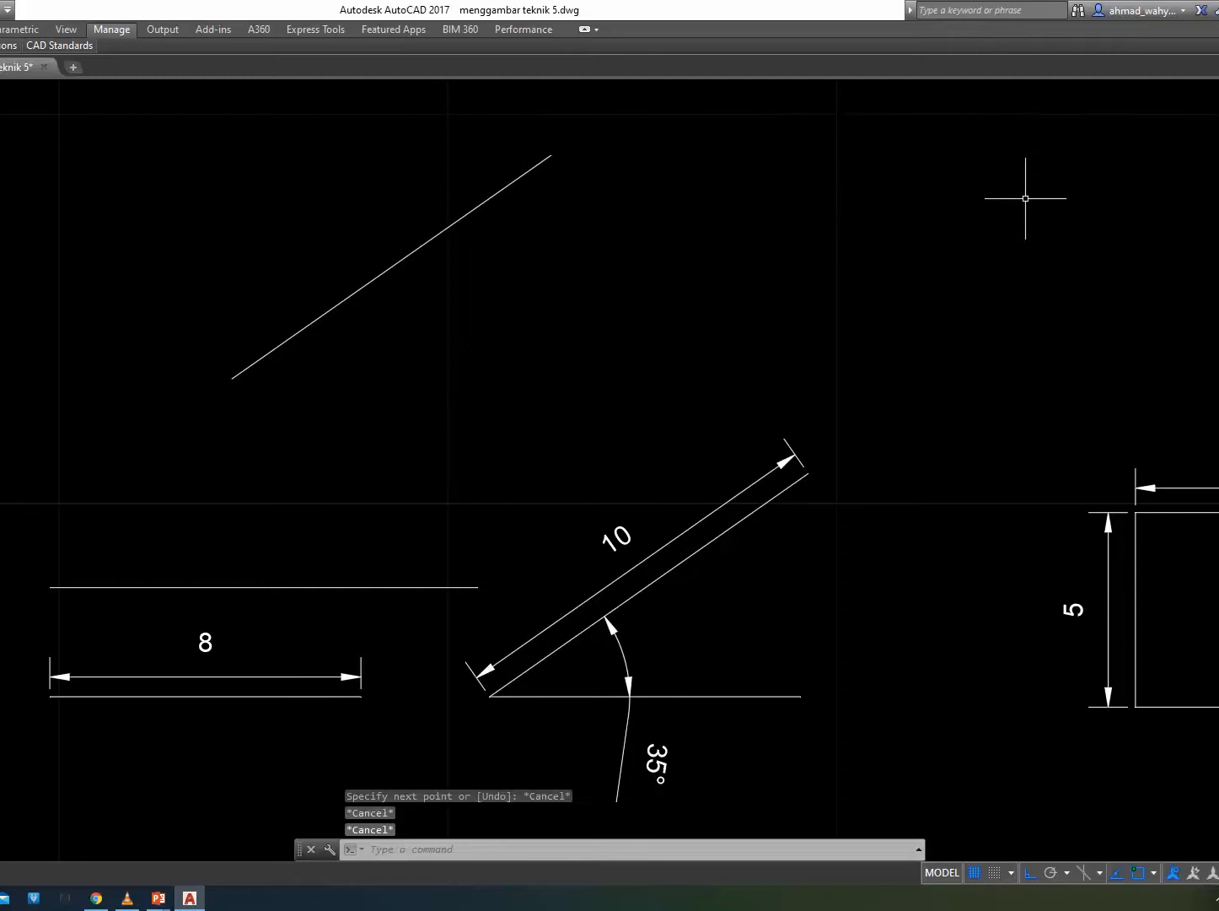
# Draw a horizontal base line to the right from the lower end of the new 35° line.
pyautogui.write('l')
pyautogui.press('Return')
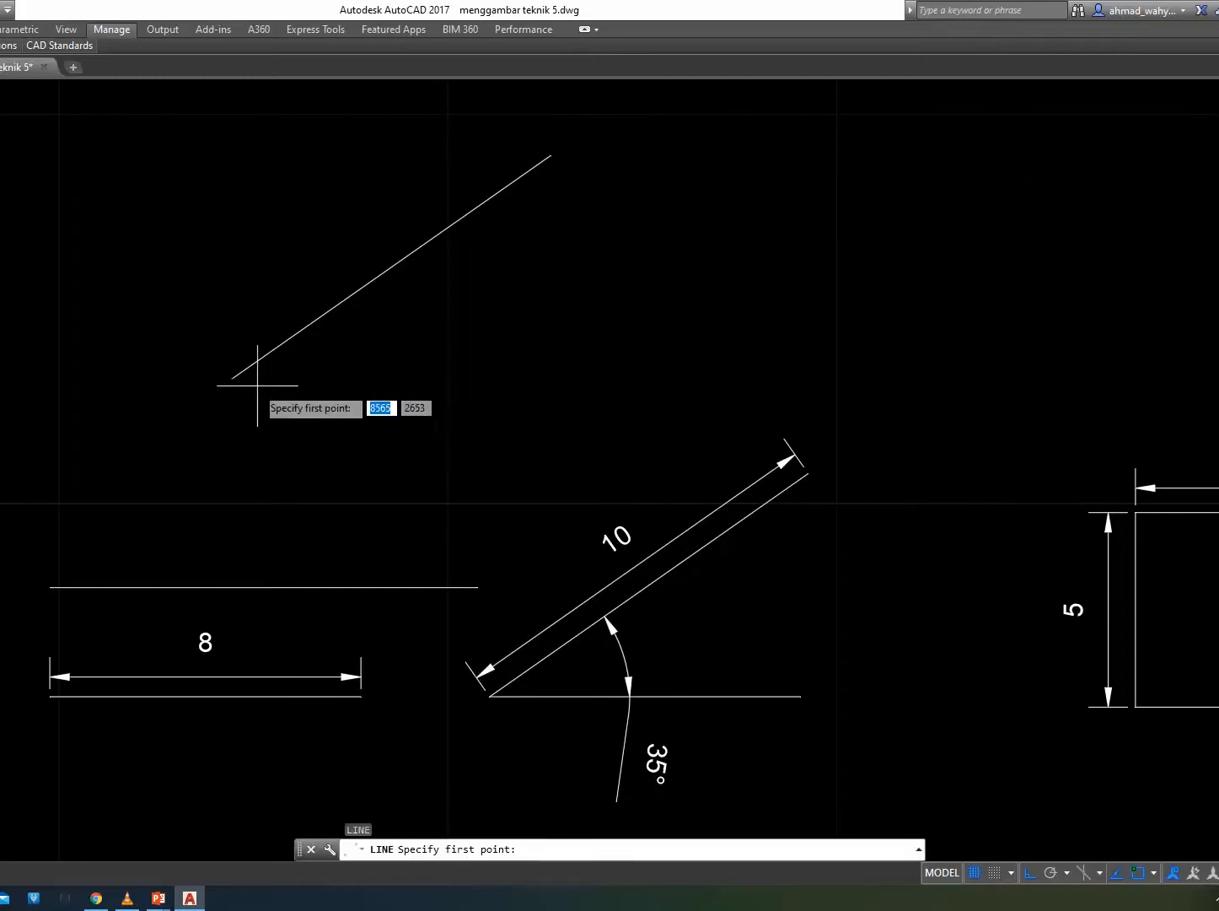
pyautogui.click(232, 378)
pyautogui.click(615, 378)
pyautogui.press('Return')
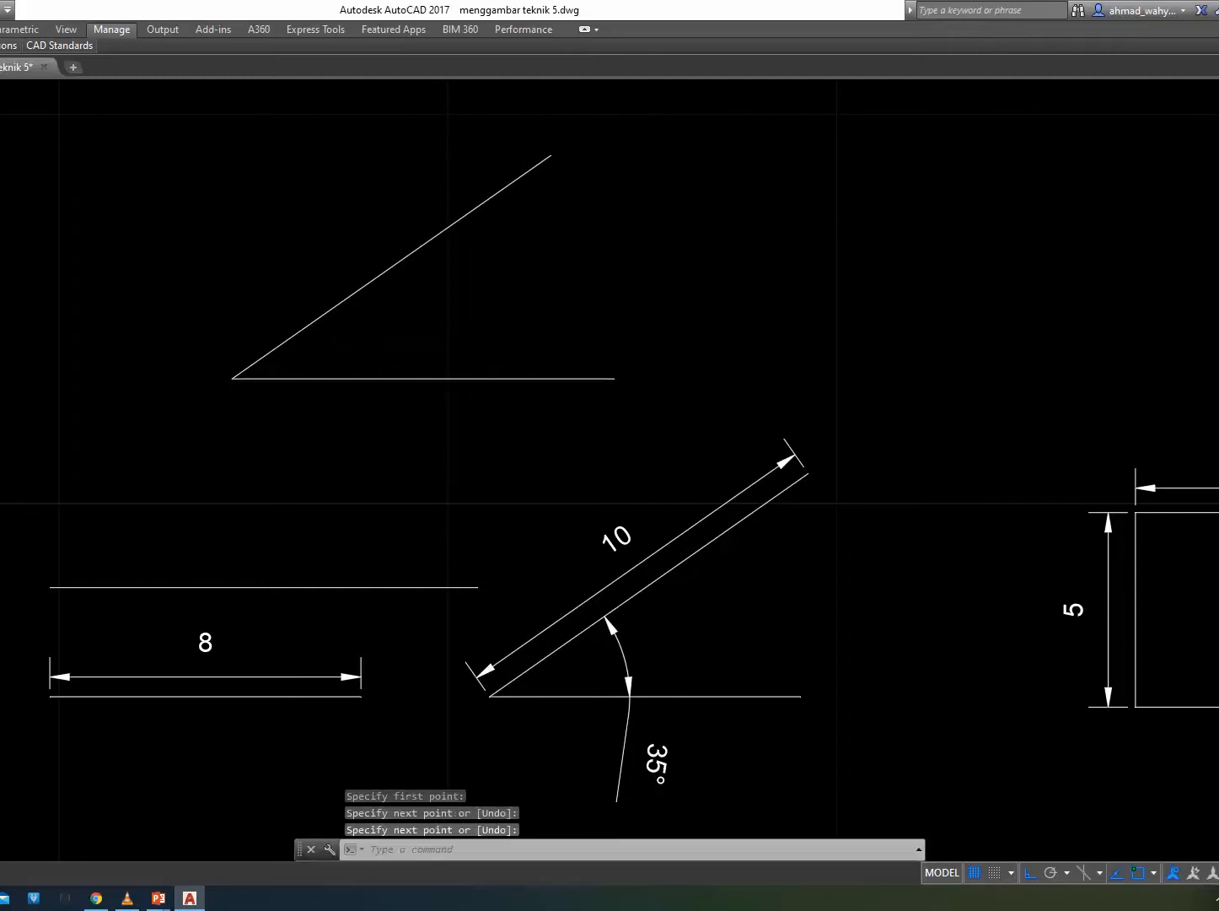
# Add an angular dimension between the new 35° line and its base line, placing the arc close to the vertex.
pyautogui.write('Dima')
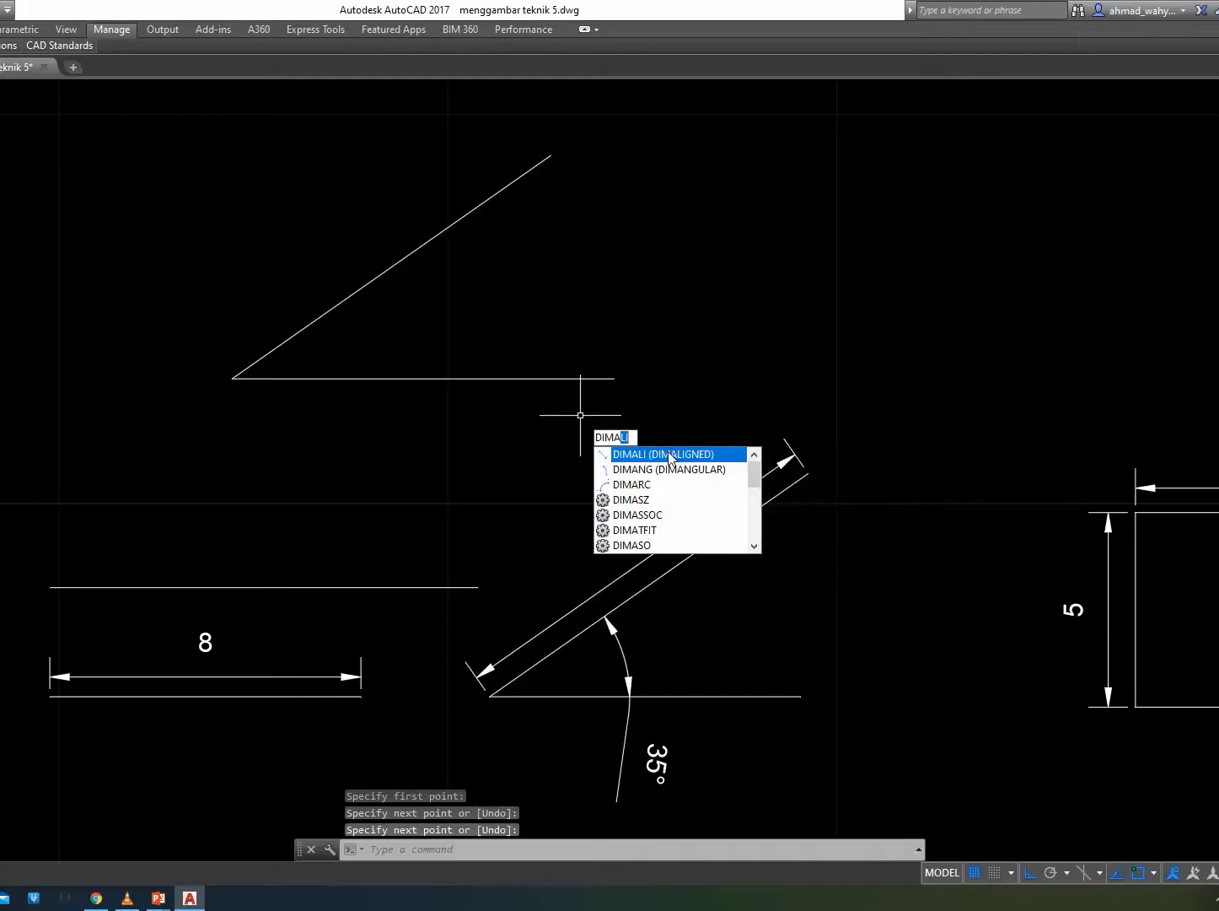
pyautogui.click(668, 469)
pyautogui.click(317, 321)
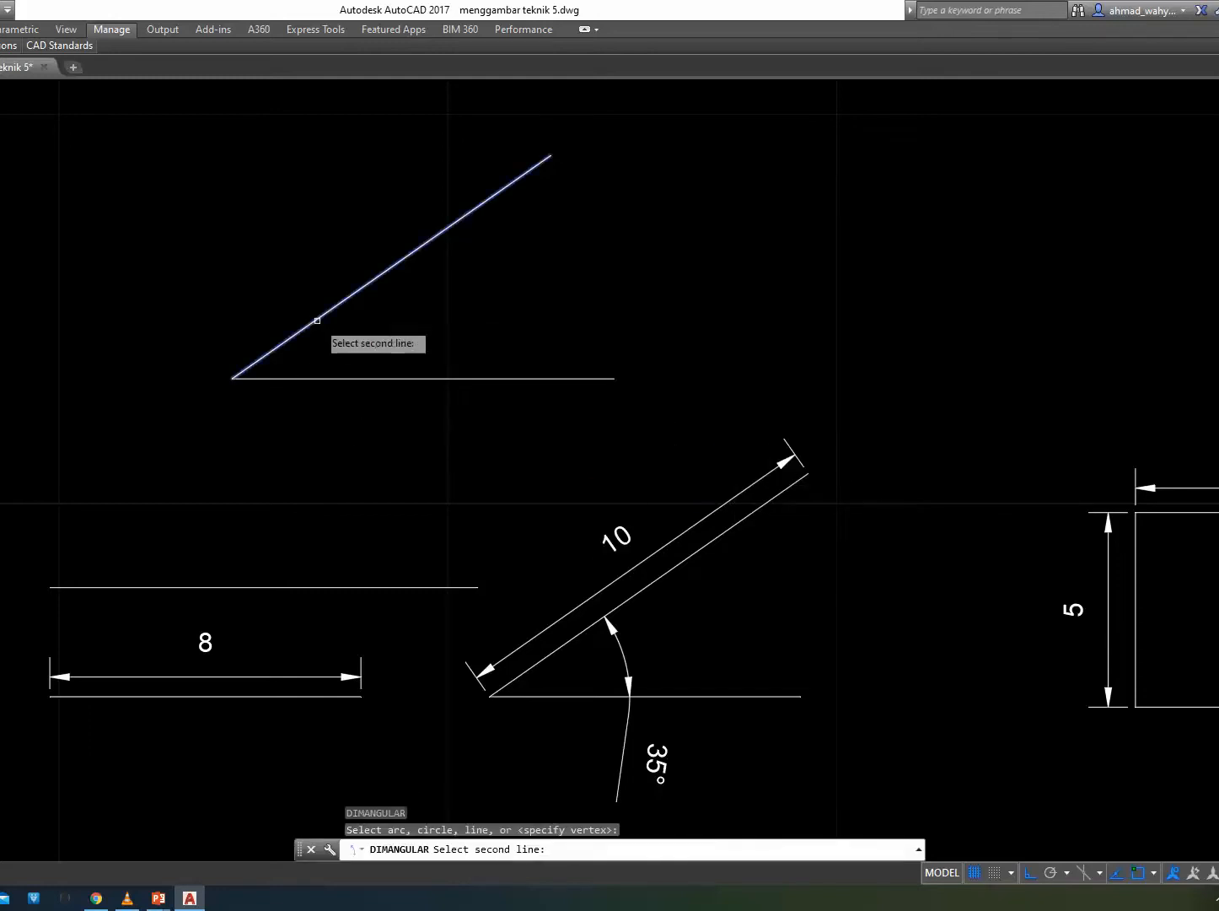
pyautogui.click(312, 379)
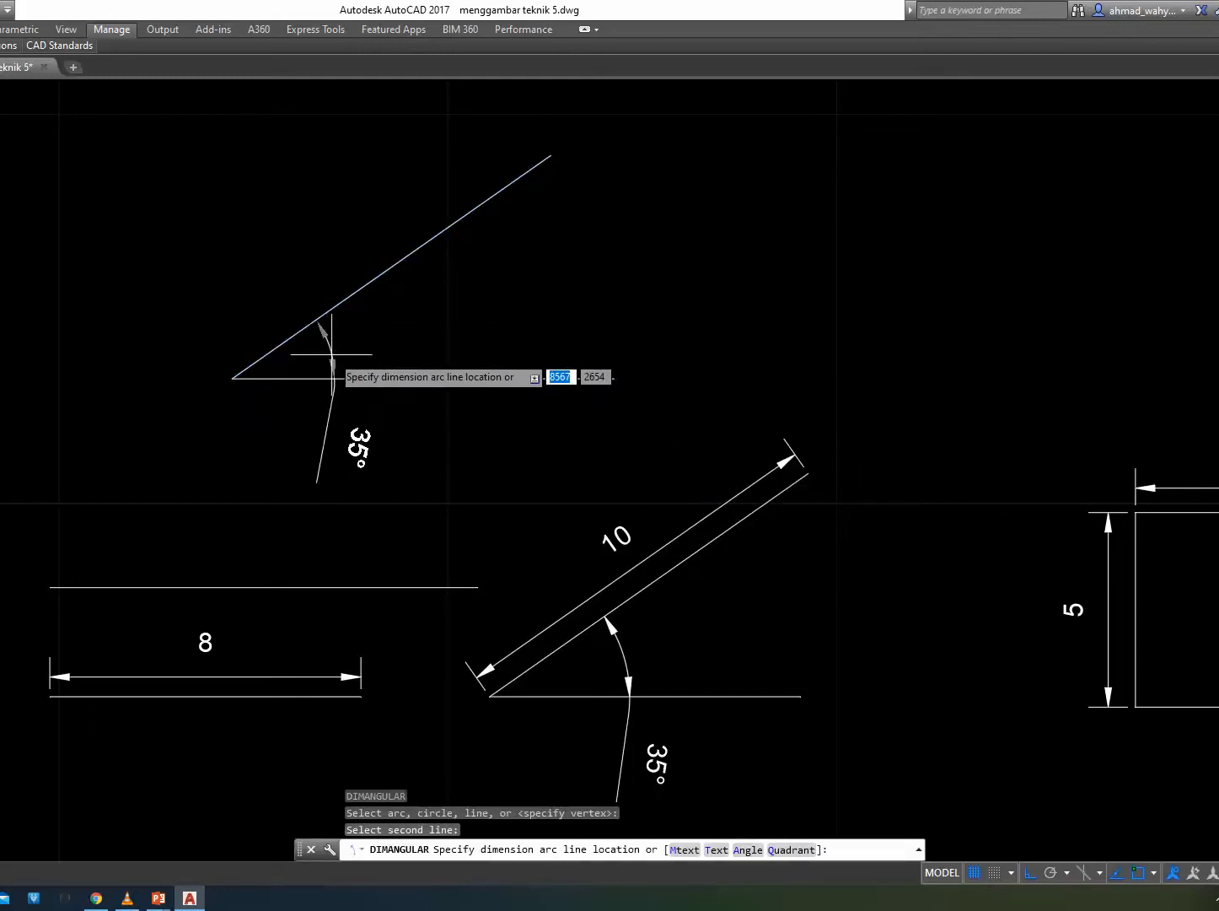
pyautogui.click(331, 354)
pyautogui.write('DLI')
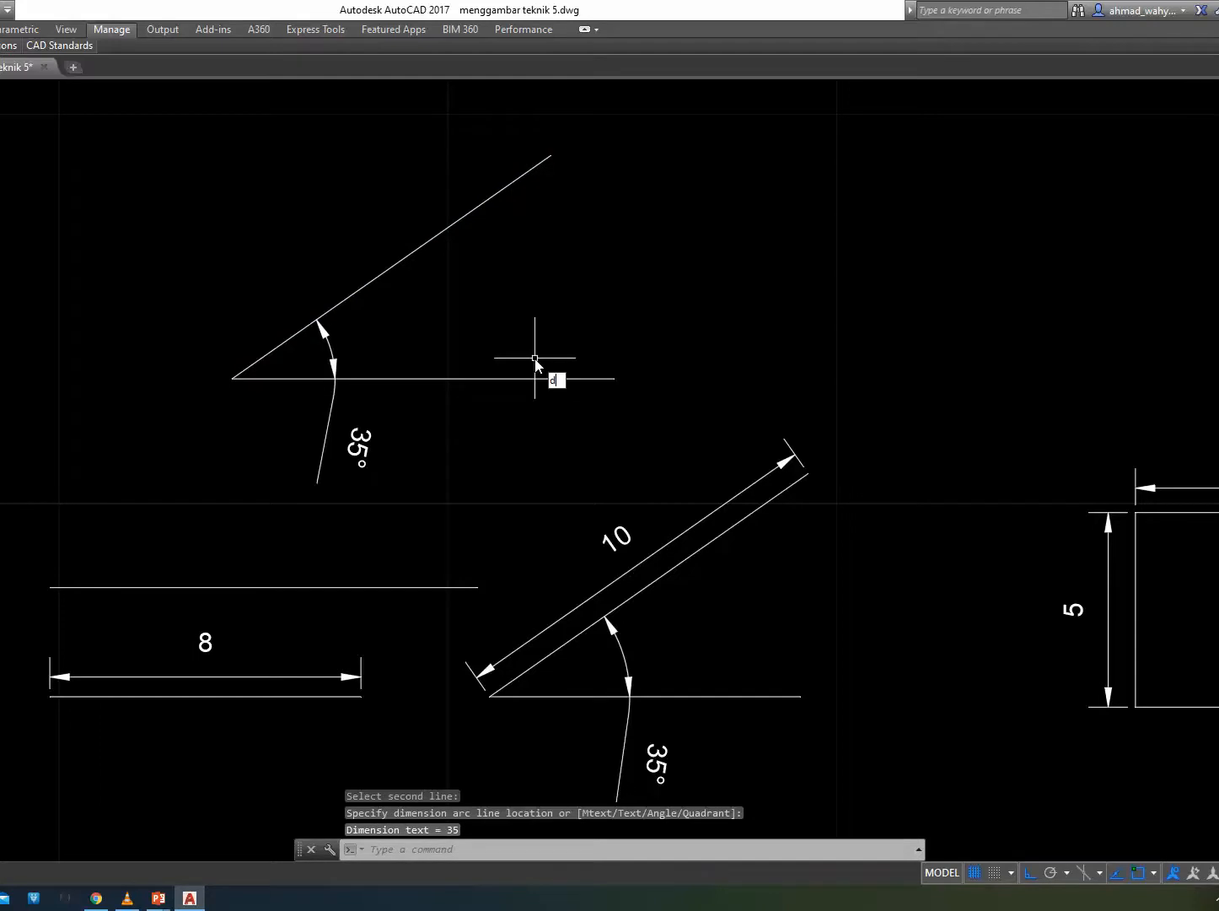
pyautogui.press('BackSpace')
pyautogui.press('BackSpace')
pyautogui.press('BackSpace')
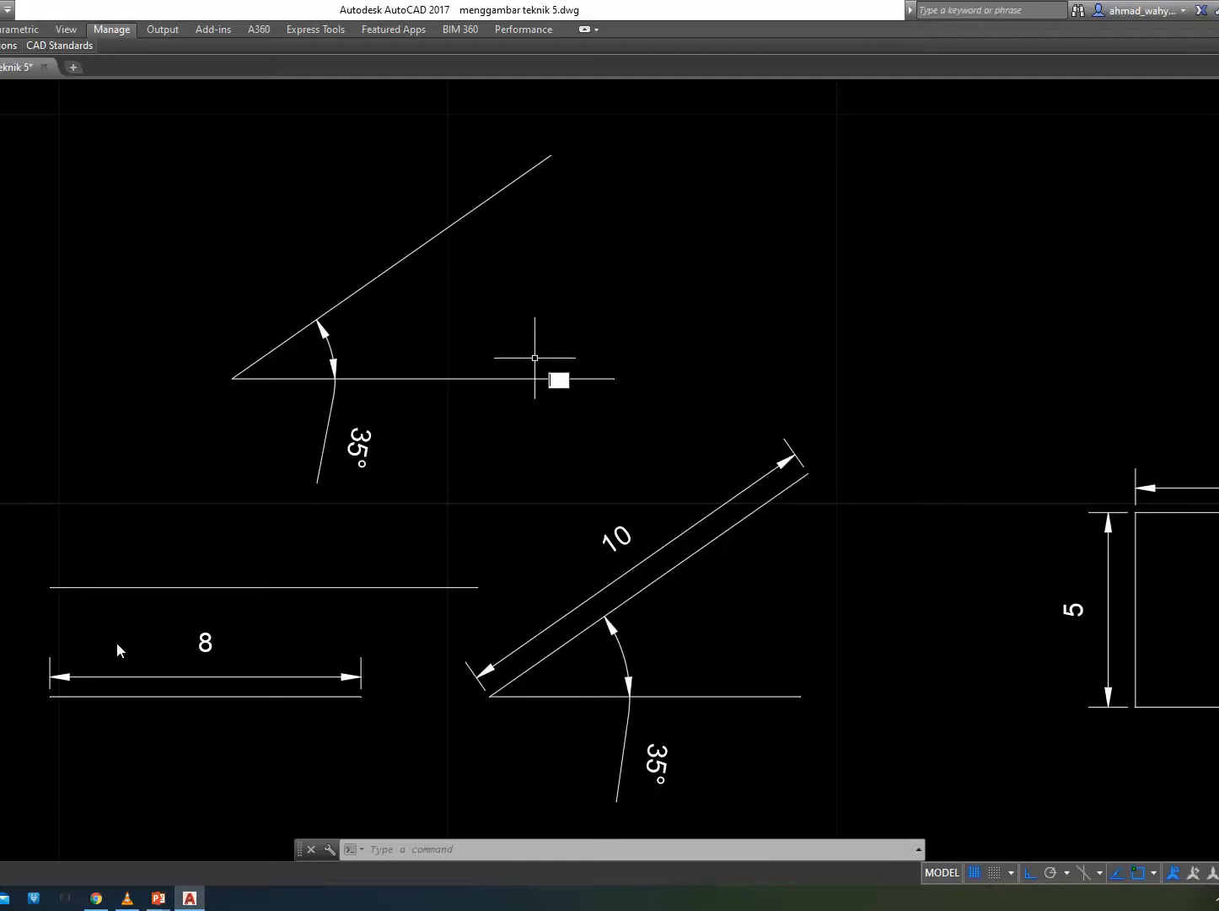
# Add an aligned dimension between the endpoints of the new 35° line, placed just above and parallel to it.
pyautogui.write('DIM')
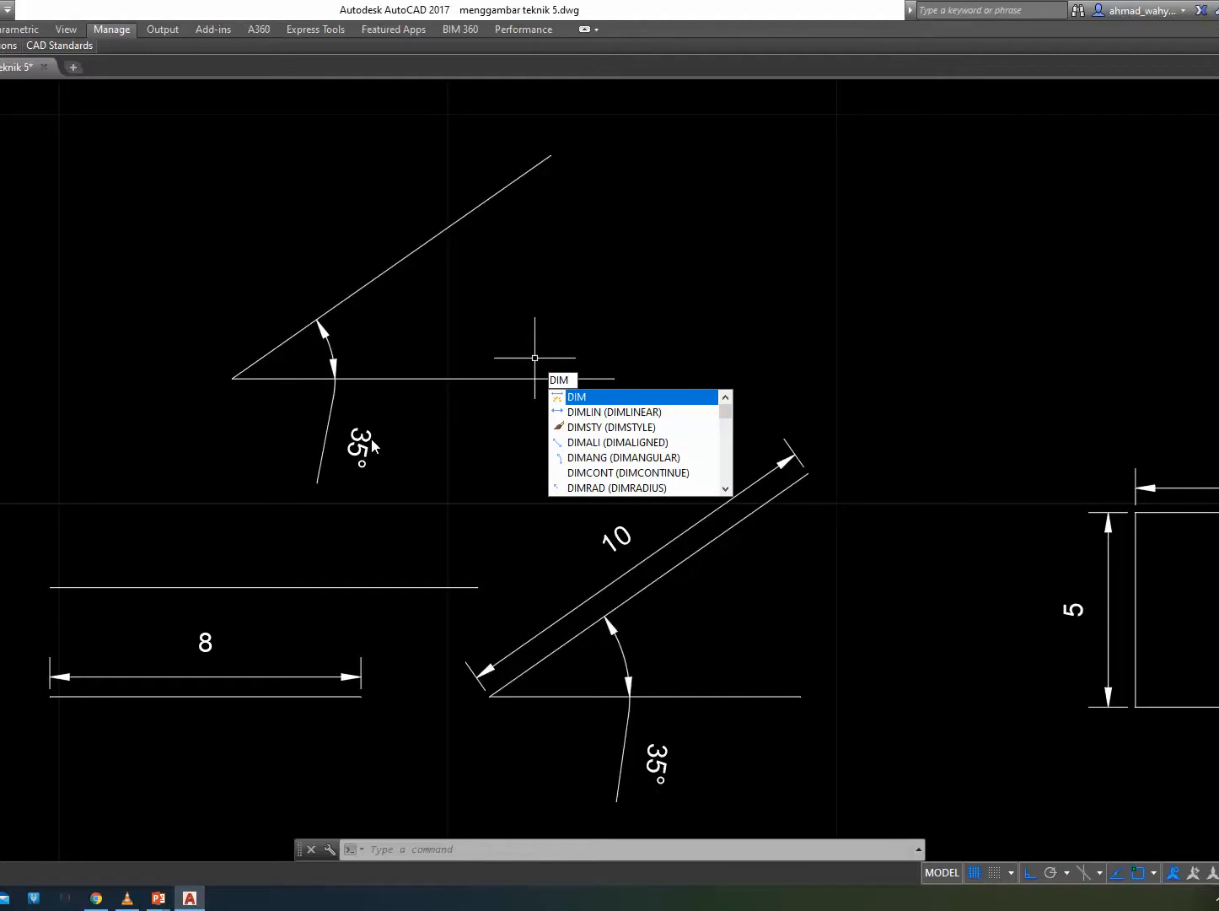
pyautogui.write('L')
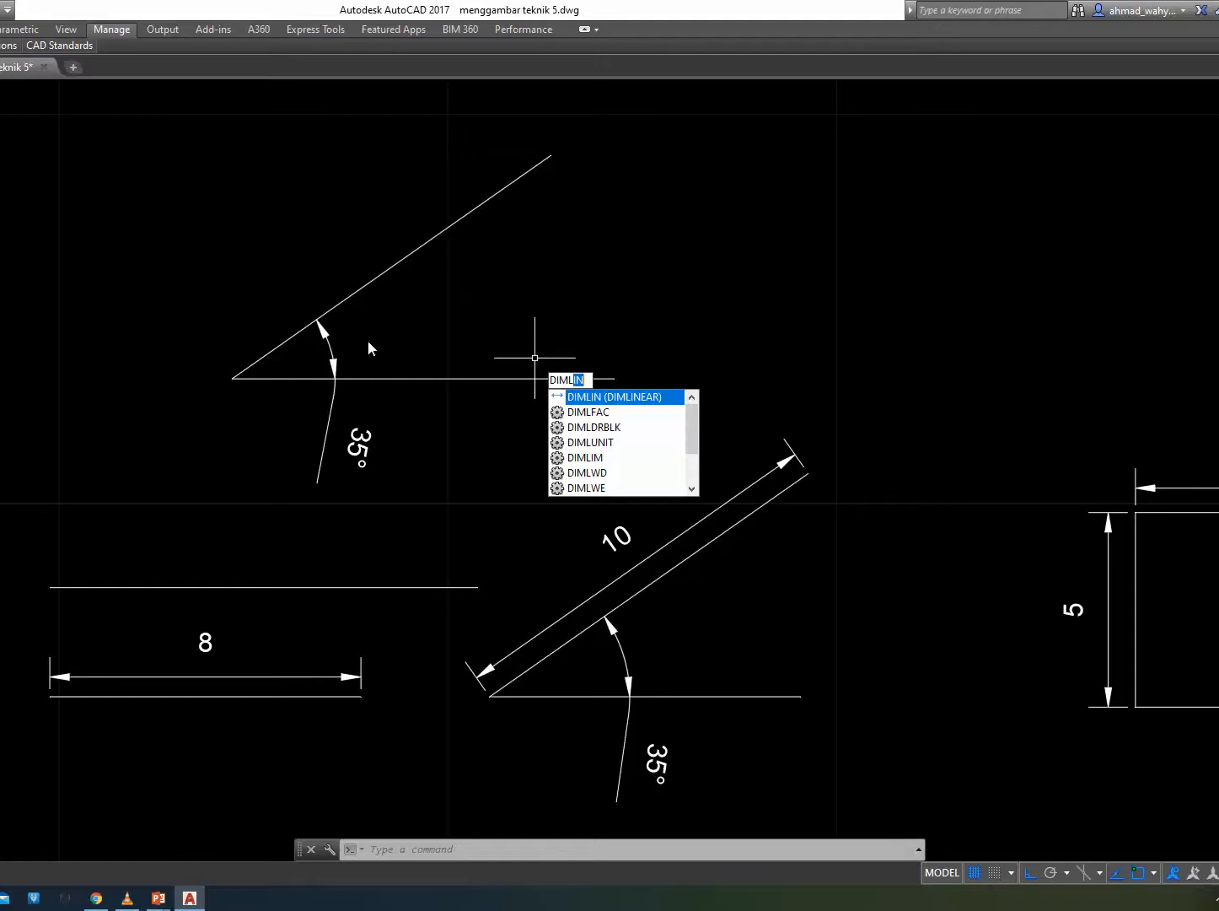
pyautogui.press('BackSpace')
pyautogui.press('BackSpace')
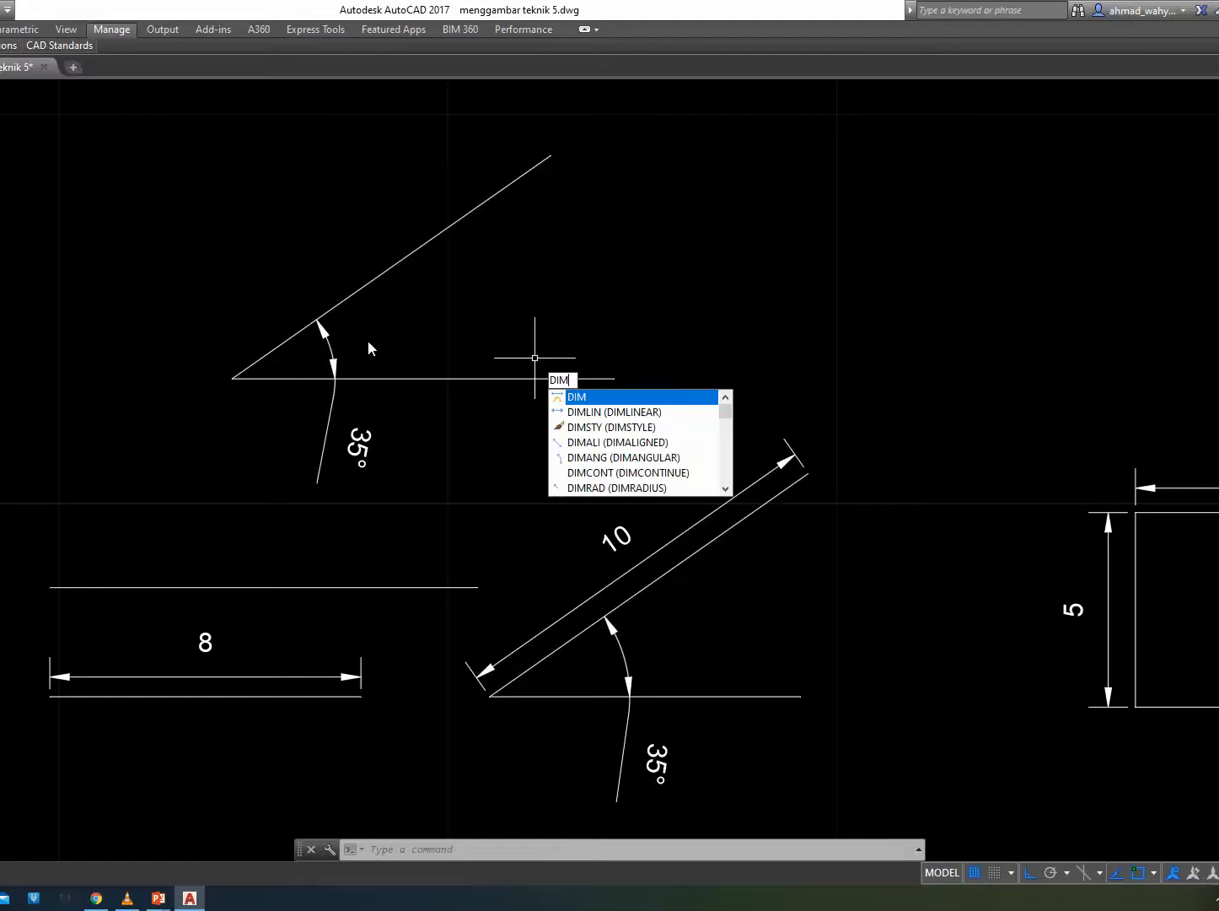
pyautogui.write('ALI')
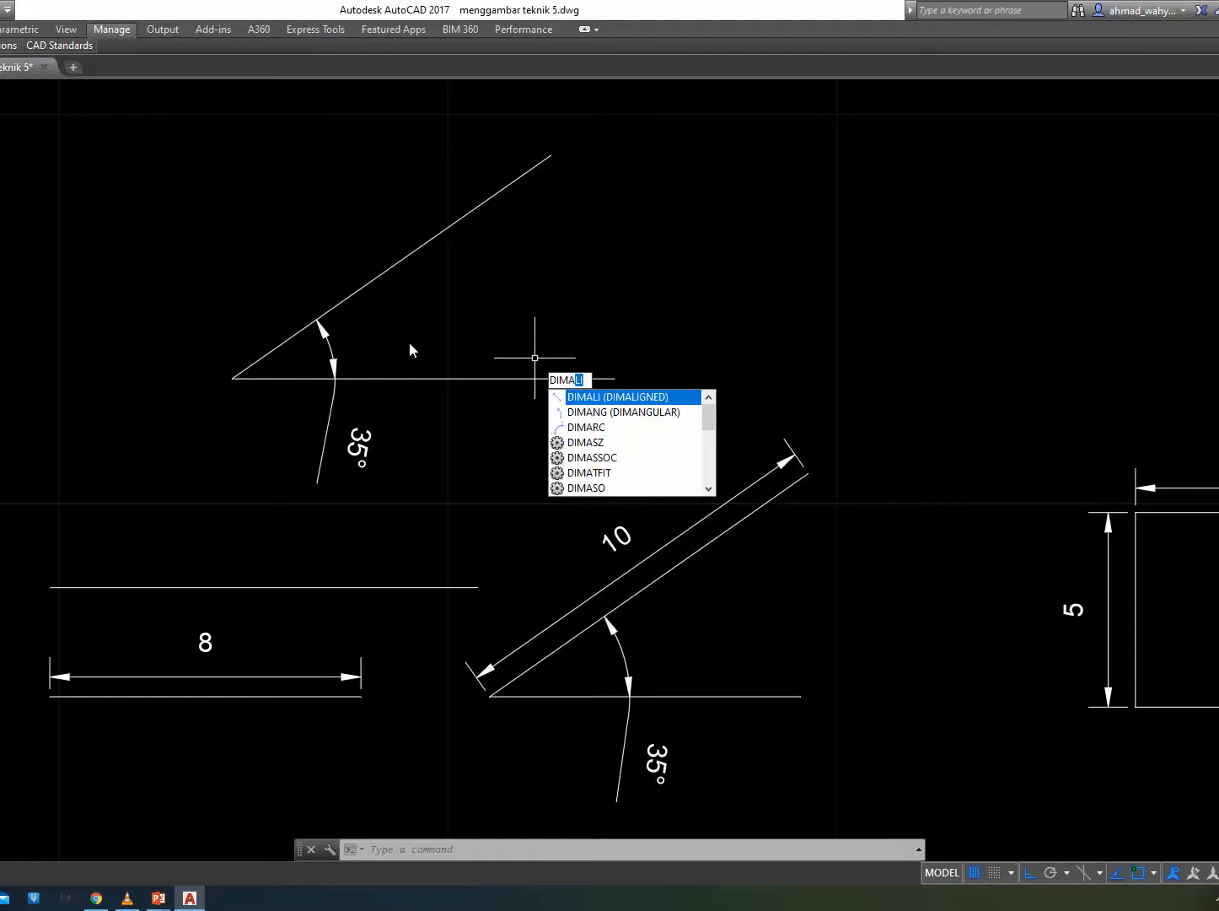
pyautogui.click(620, 400)
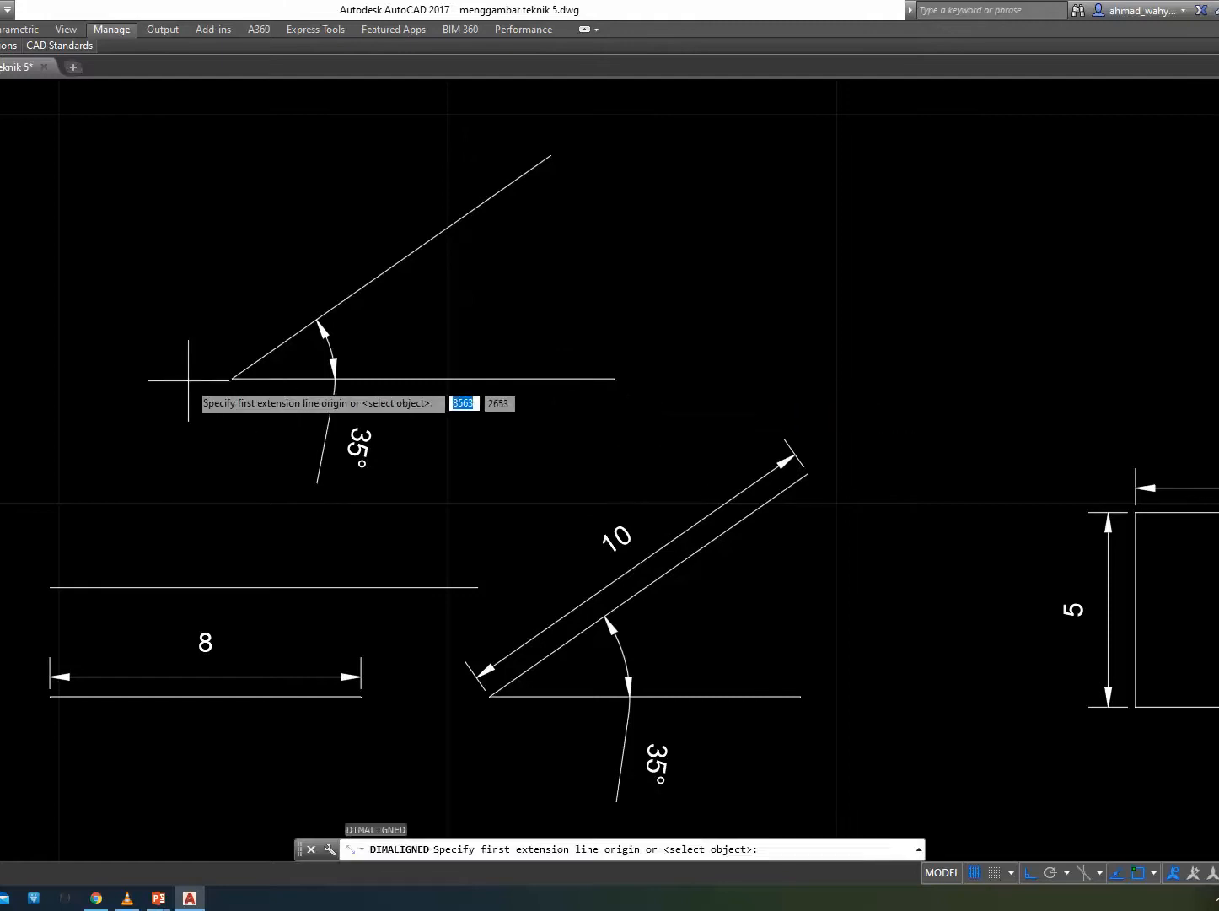
pyautogui.click(232, 378)
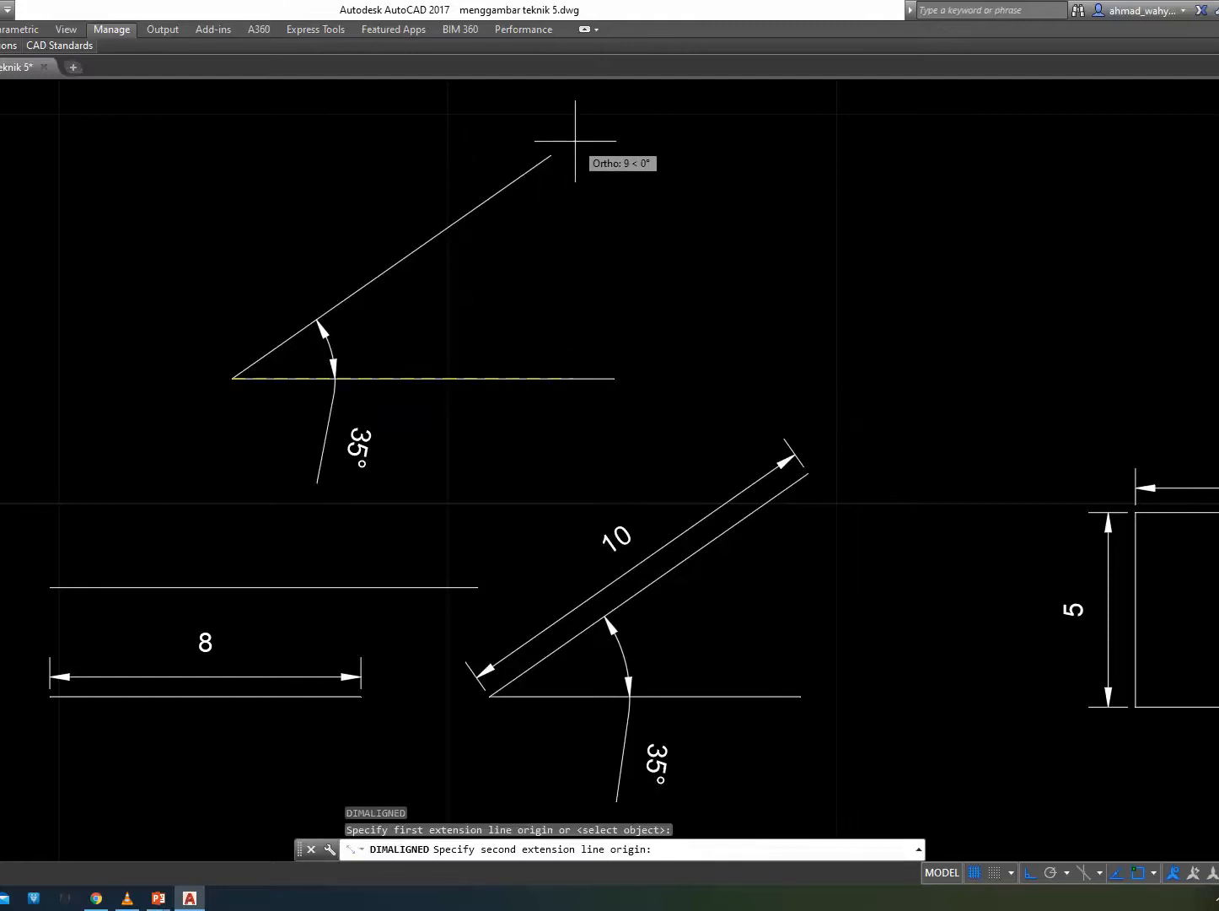
pyautogui.click(551, 155)
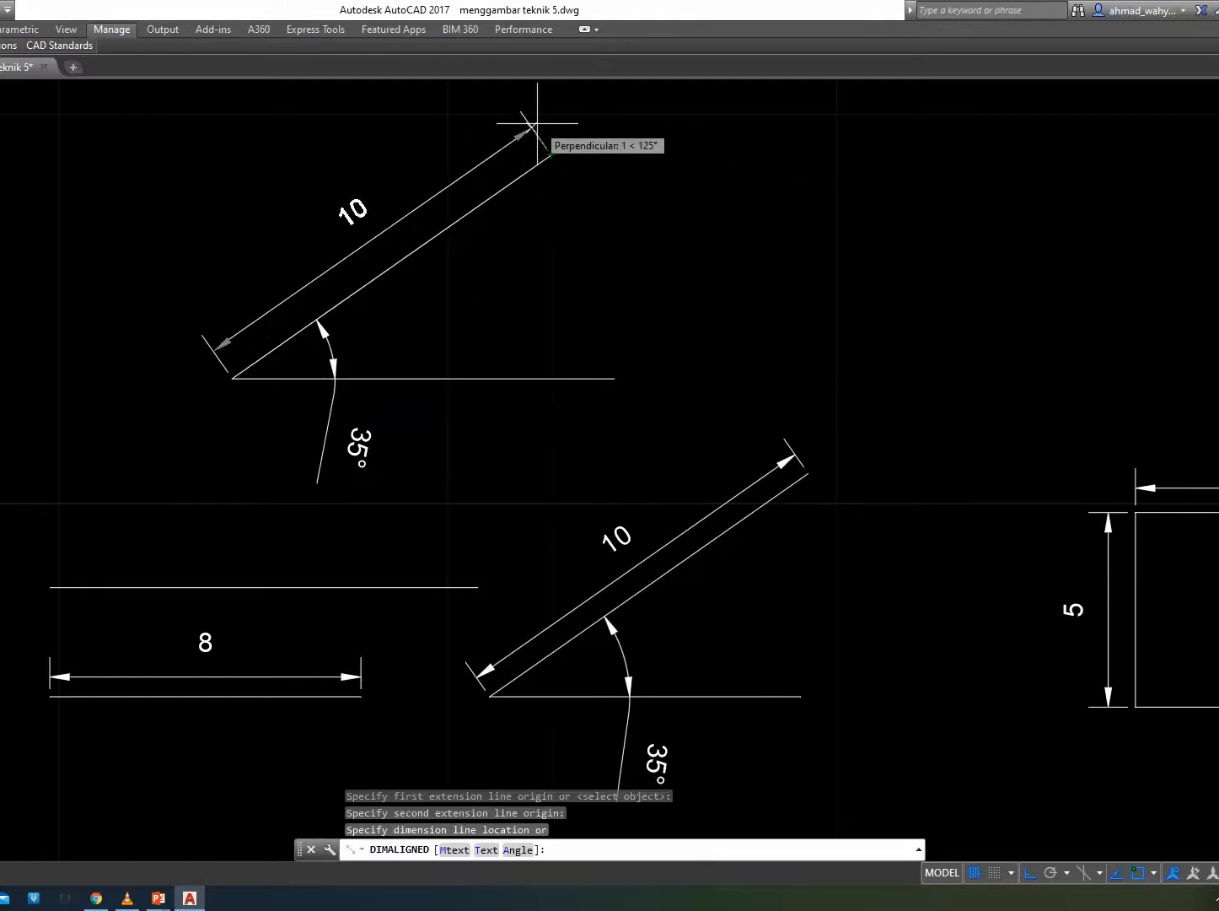
pyautogui.click(531, 120)
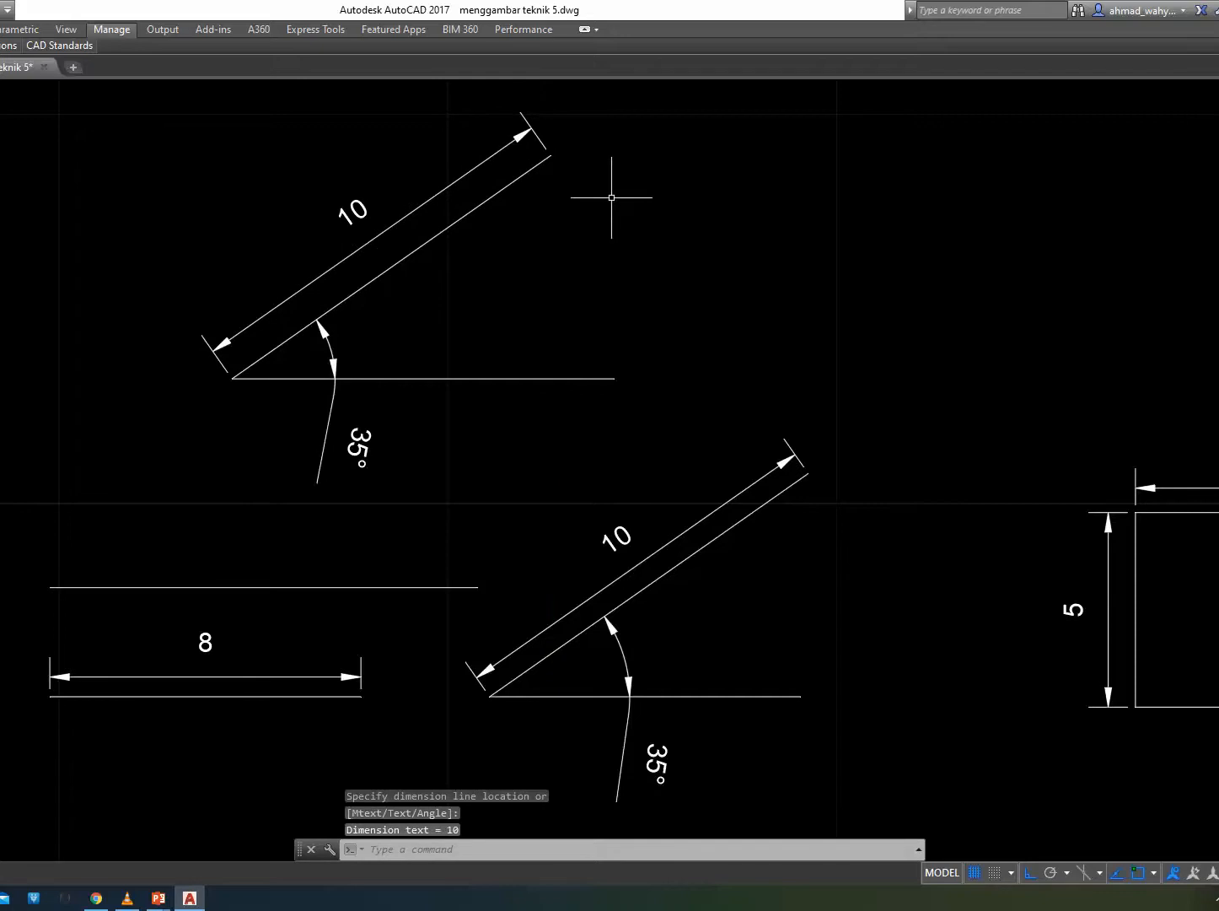
pyautogui.write('D')
pyautogui.press('Return')
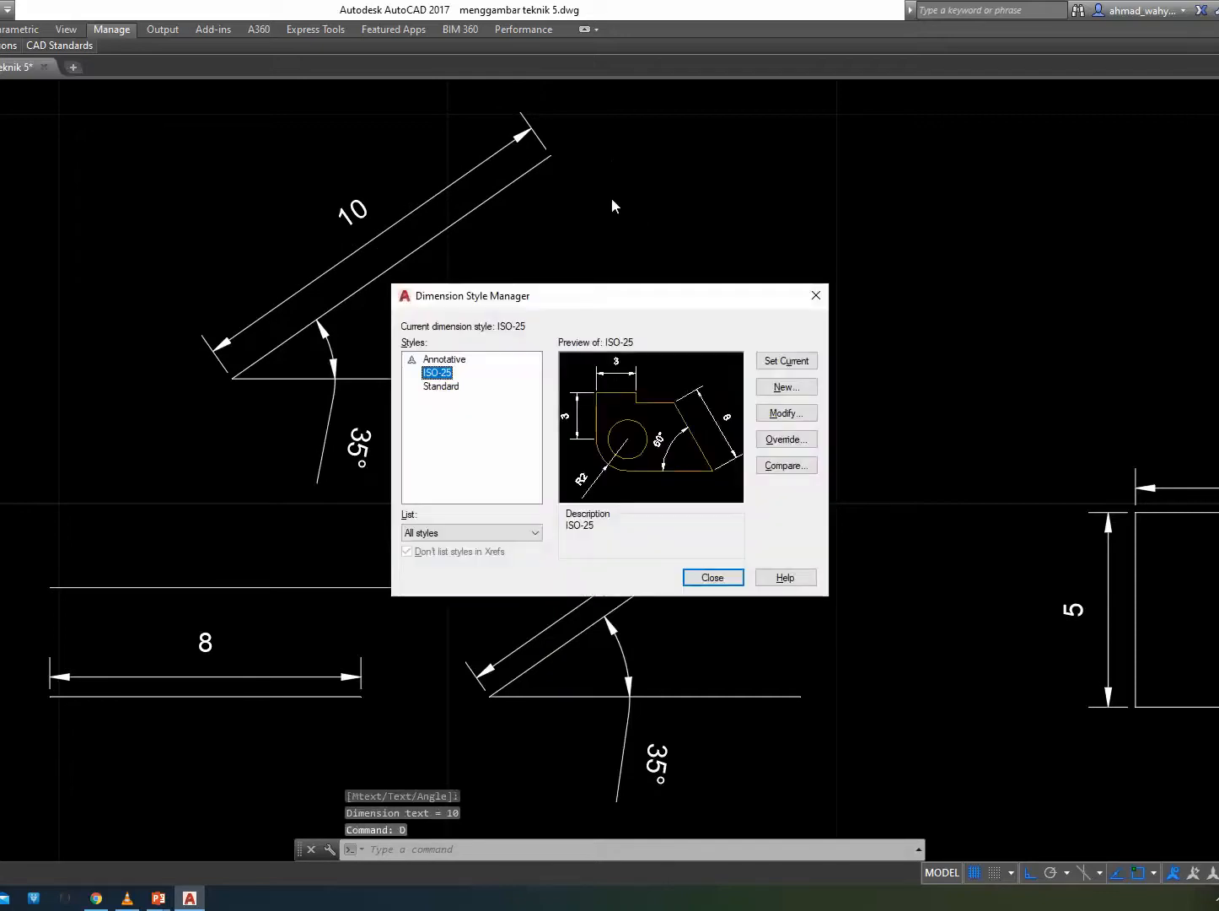
pyautogui.click(814, 294)
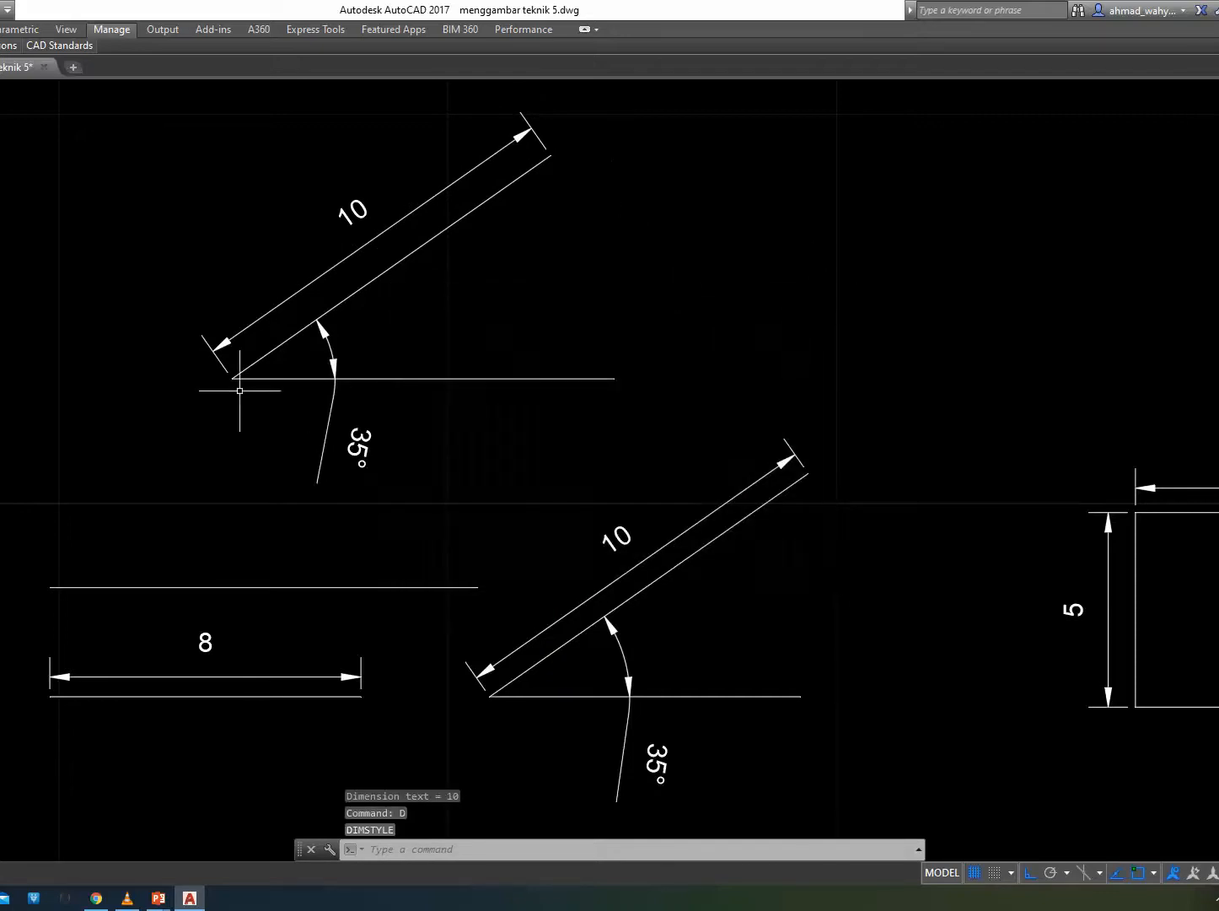
# Add a second angular dimension between the same two lines, farther from the vertex, and delete it again.
pyautogui.write('DIM')
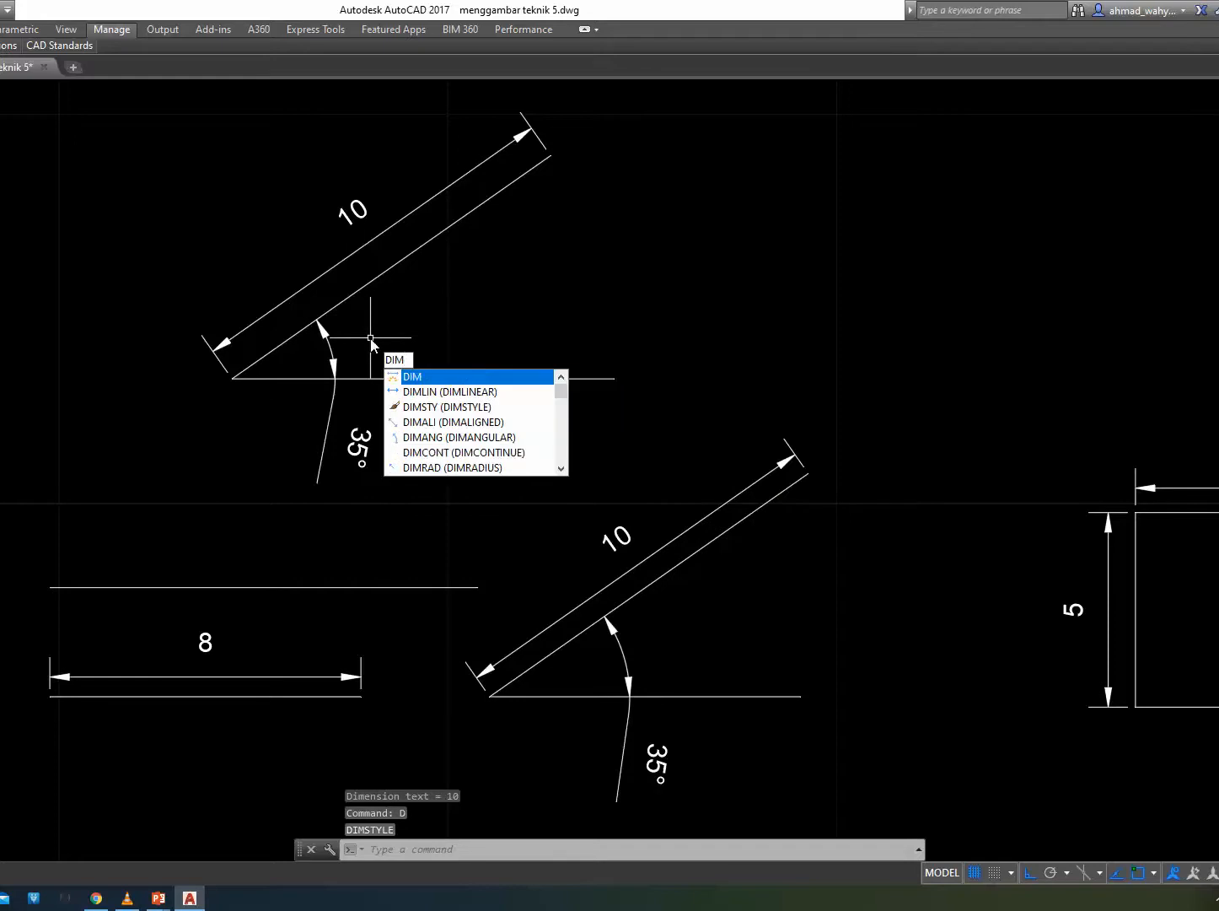
pyautogui.write('ALI')
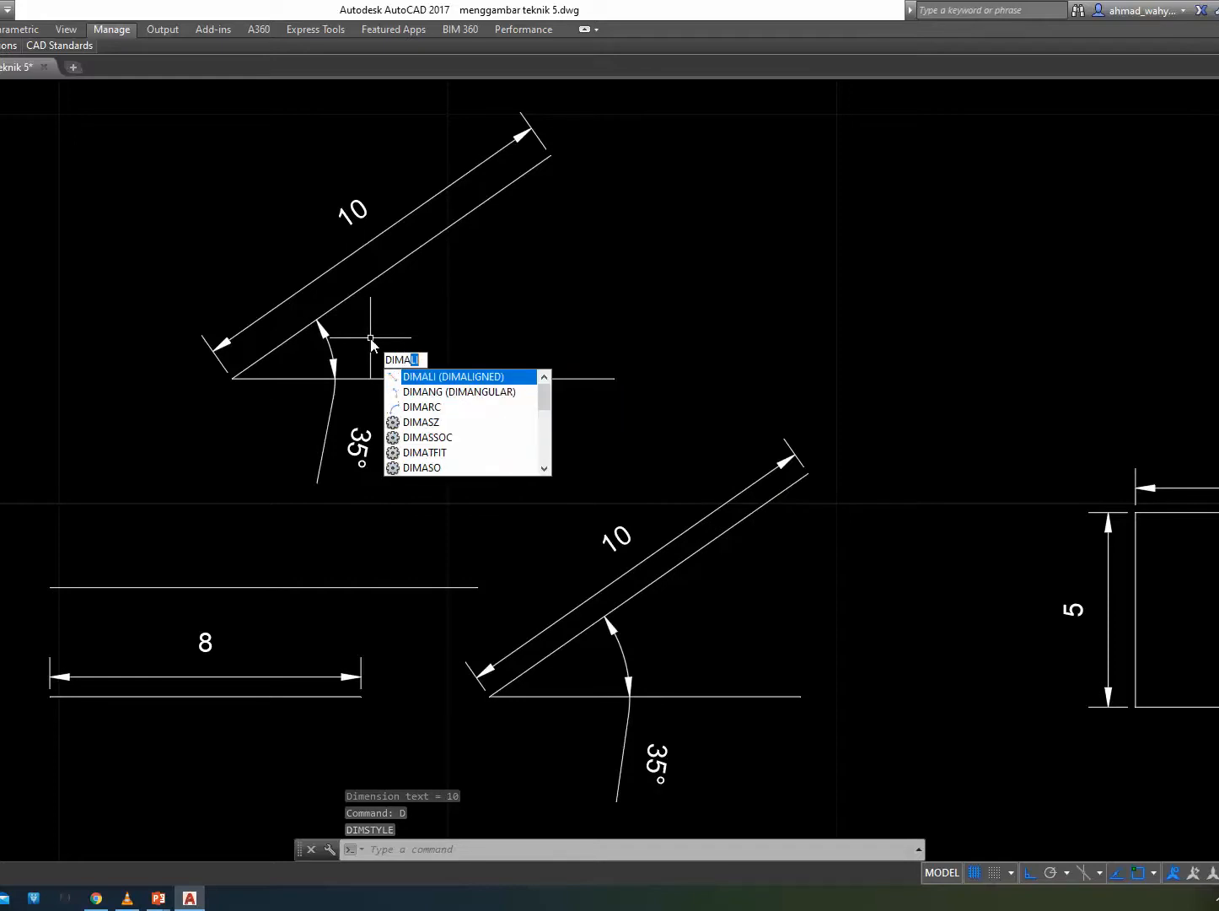
pyautogui.click(494, 392)
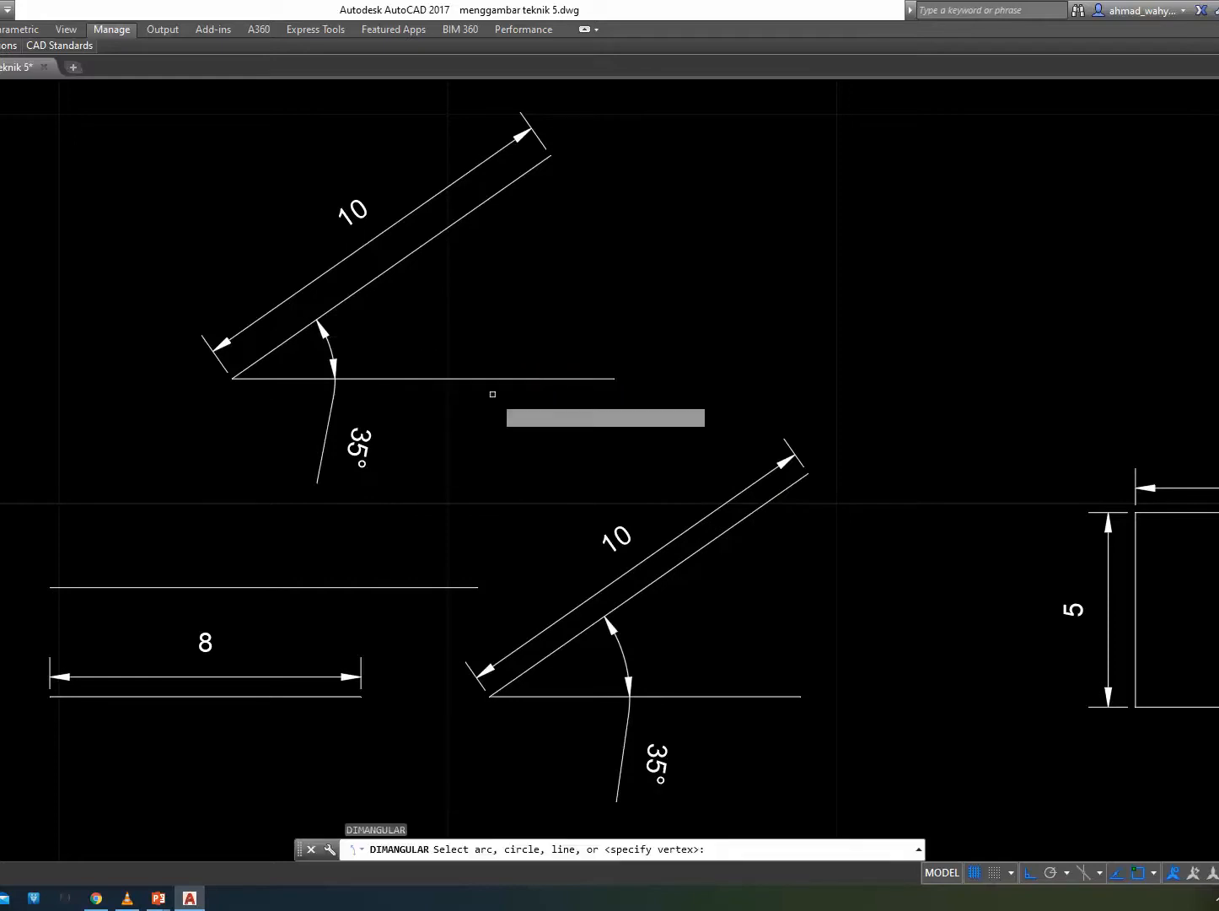
pyautogui.click(370, 280)
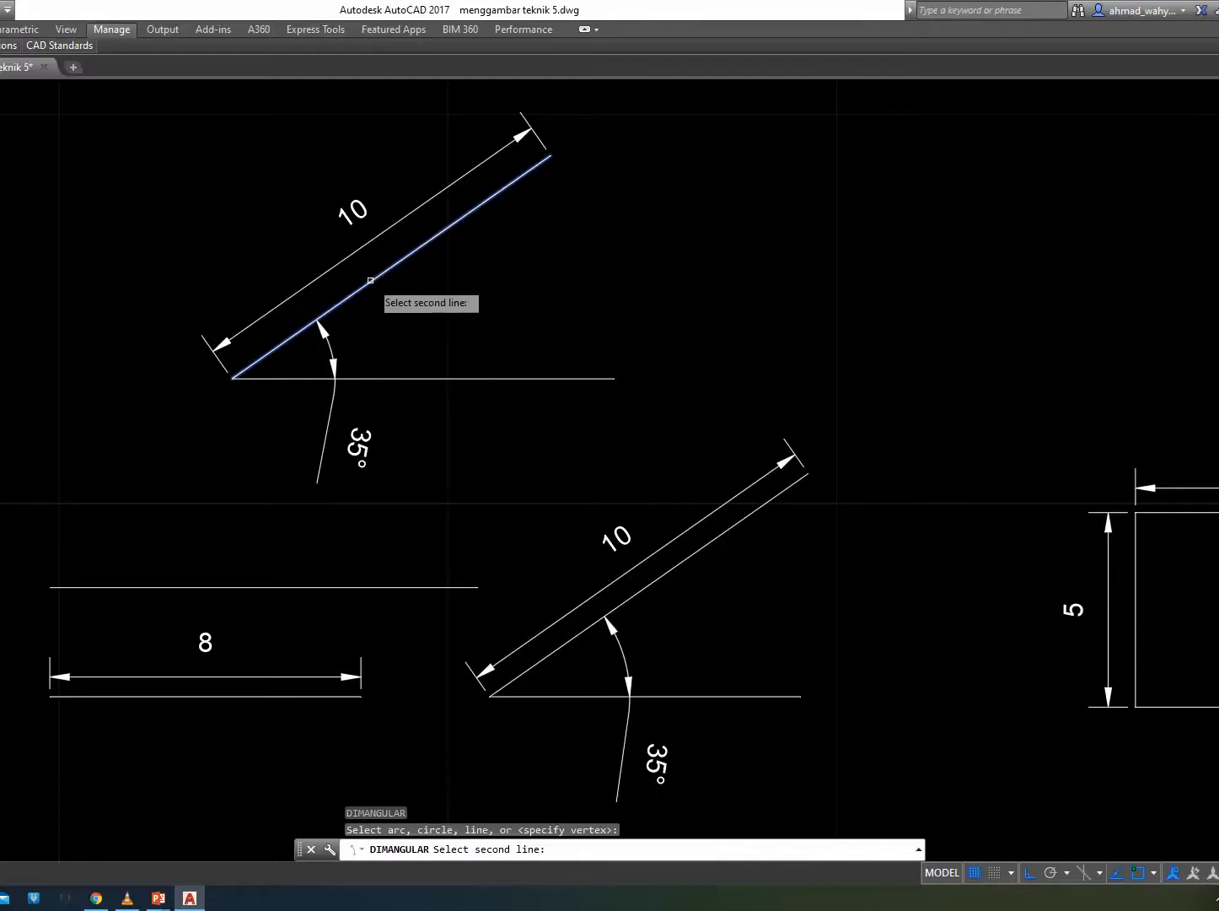
pyautogui.click(396, 379)
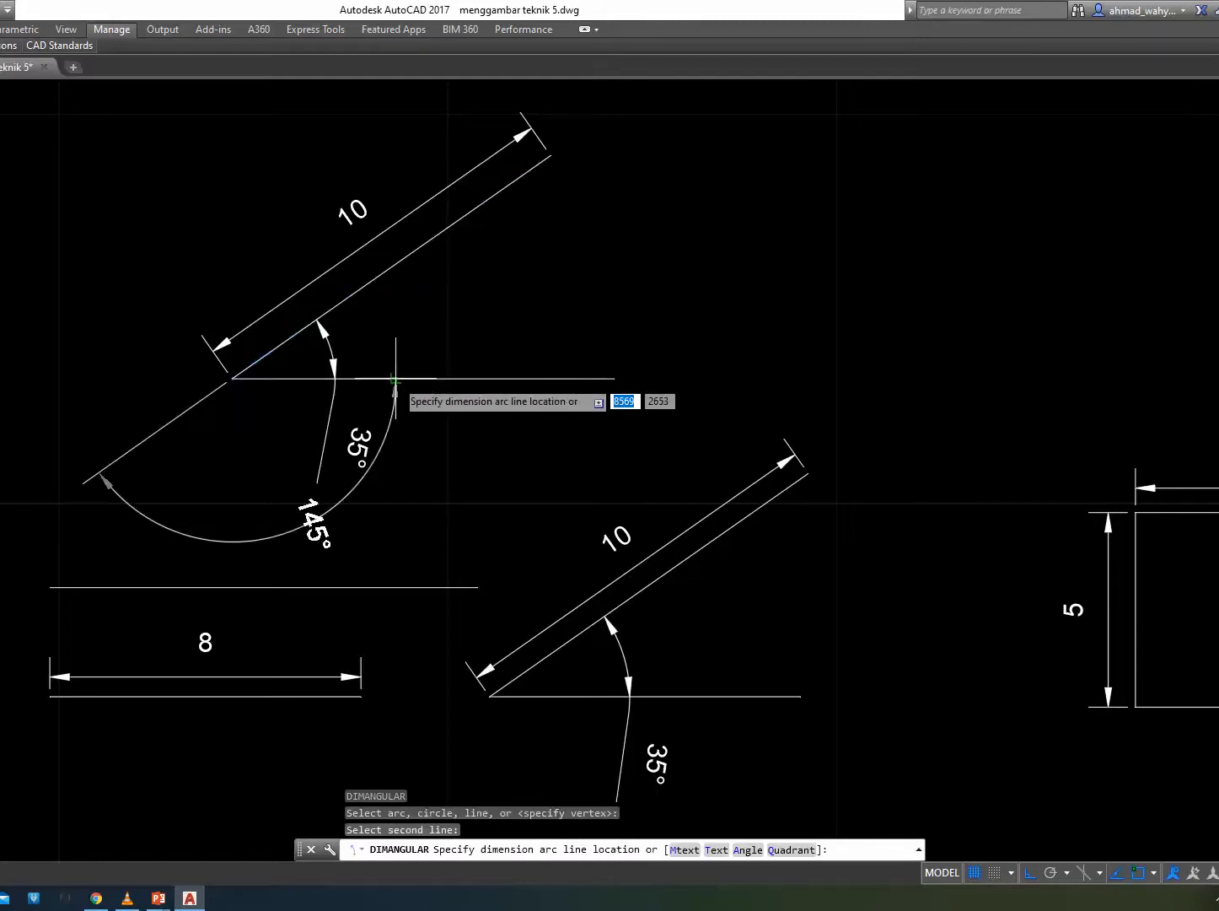
pyautogui.click(436, 345)
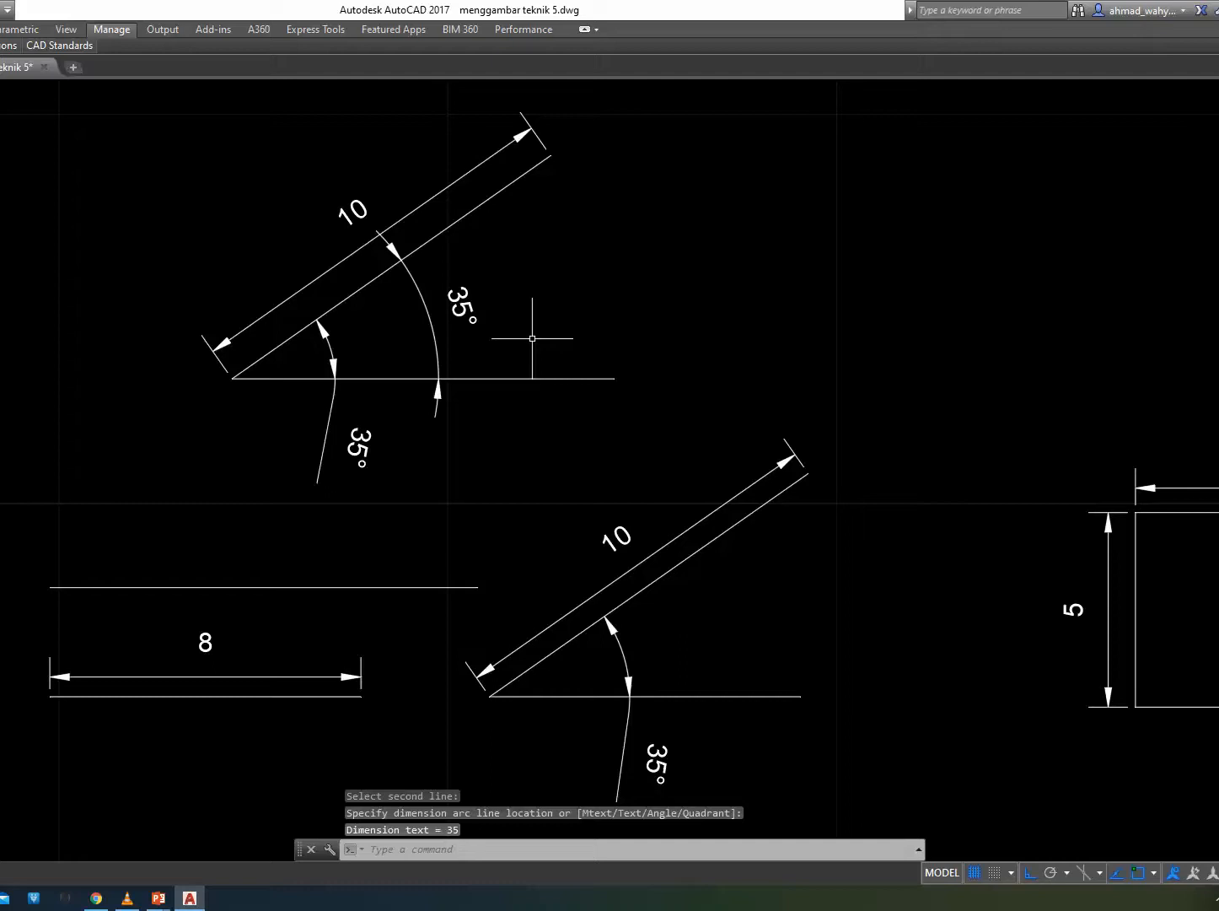
pyautogui.click(472, 301)
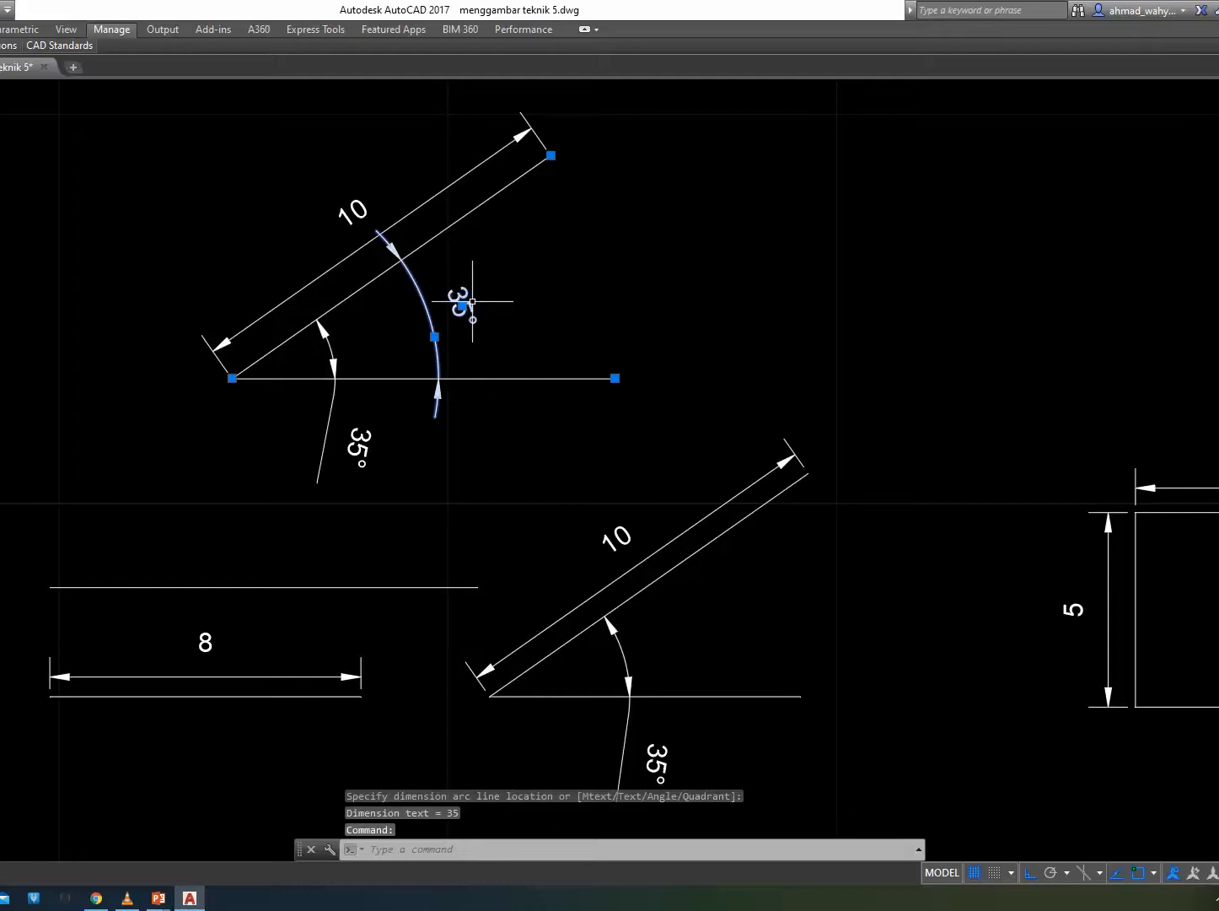
pyautogui.press('Delete')
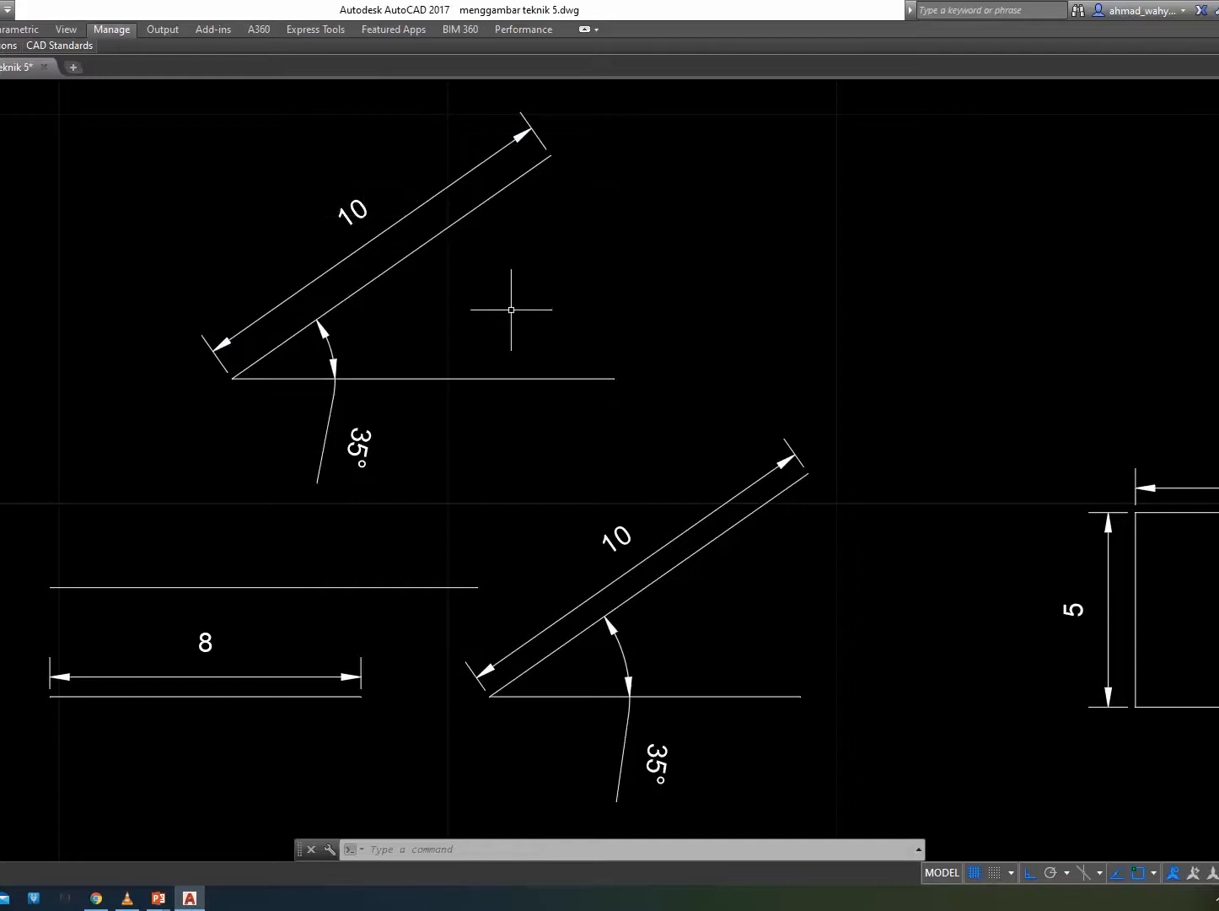
# Examine the command reference table for the rectangle command and locate the rectangle and circle examples.
pyautogui.scroll(-2, 509, 308)
pyautogui.moveTo(701, 308)
pyautogui.mouseDown(button='middle')
pyautogui.moveTo(498, 297)
pyautogui.moveTo(879, 302)
pyautogui.moveTo(1054, 277)
pyautogui.mouseUp(button='middle')
pyautogui.moveTo(364, 430); pyautogui.dragTo(994, 258, button='middle')
pyautogui.moveTo(403, 419); pyautogui.dragTo(982, 420, button='middle')
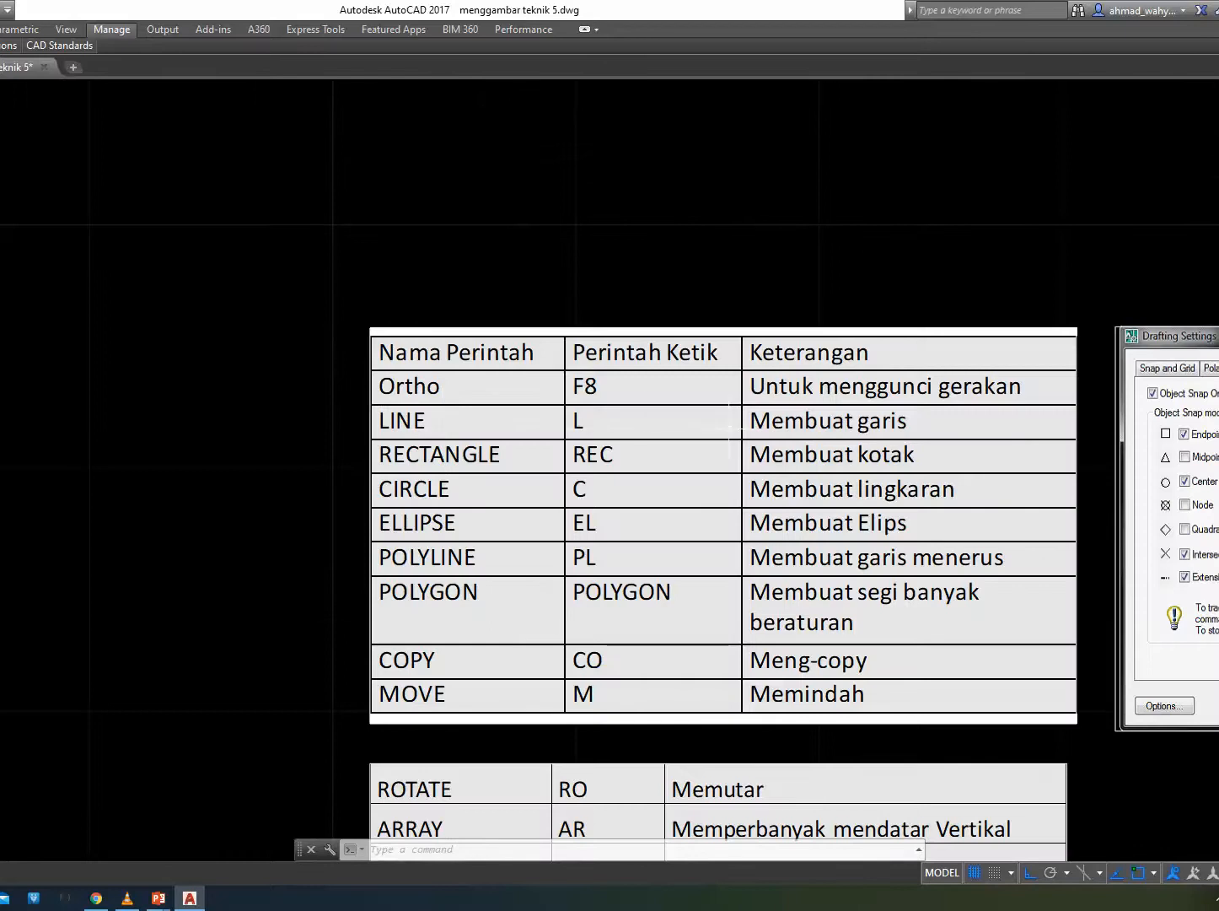
pyautogui.moveTo(957, 377); pyautogui.dragTo(0, 436, button='middle')
pyautogui.moveTo(736, 418); pyautogui.dragTo(224, 500, button='middle')
pyautogui.scroll(2, 939, 435)
pyautogui.moveTo(779, 448)
pyautogui.mouseDown(button='middle')
pyautogui.moveTo(646, 541)
pyautogui.moveTo(526, 662)
pyautogui.moveTo(506, 649)
pyautogui.mouseUp(button='middle')
# Draw a rectangle above the rectangle example using the Dimensions option, with length 8 and width 5, extending down and right from its first corner.
pyautogui.write('REC')
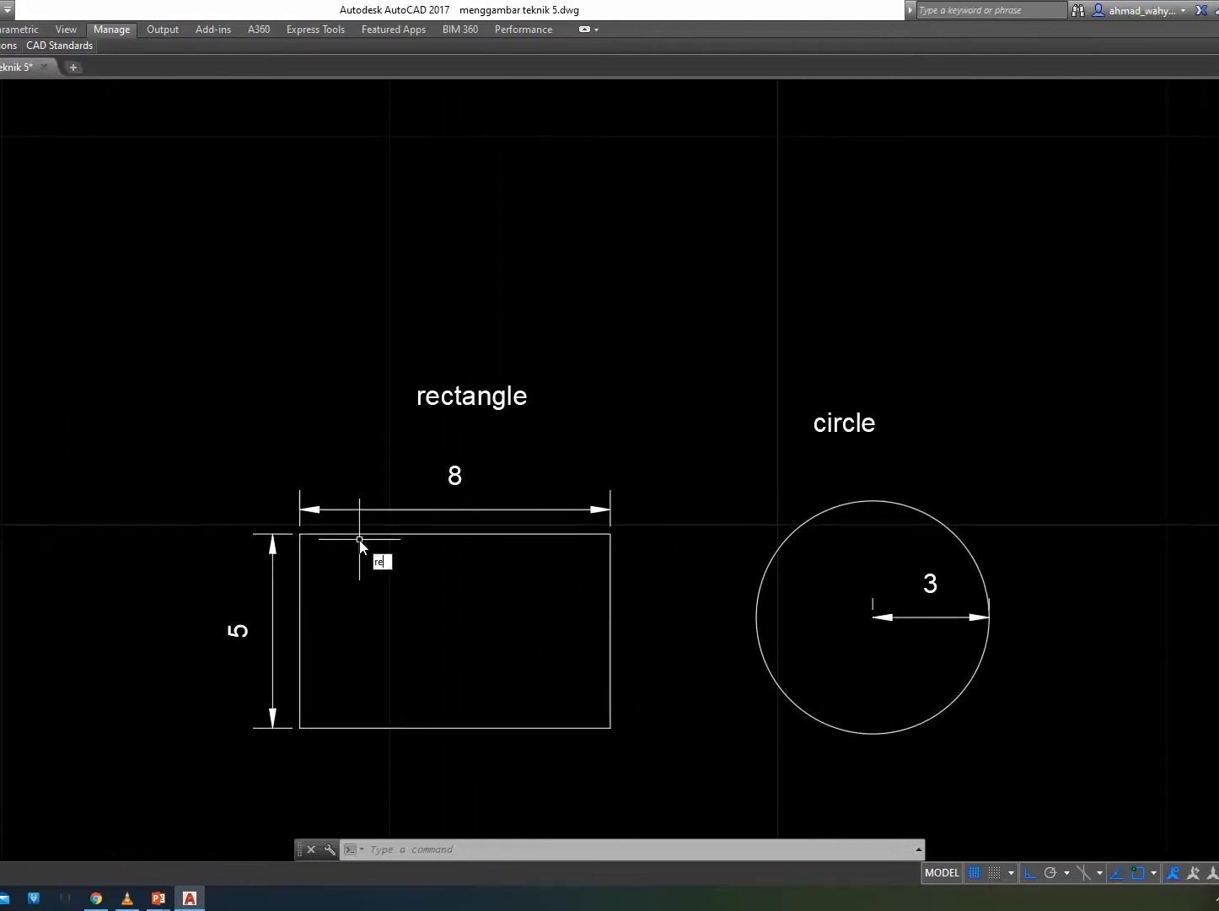
pyautogui.press('Return')
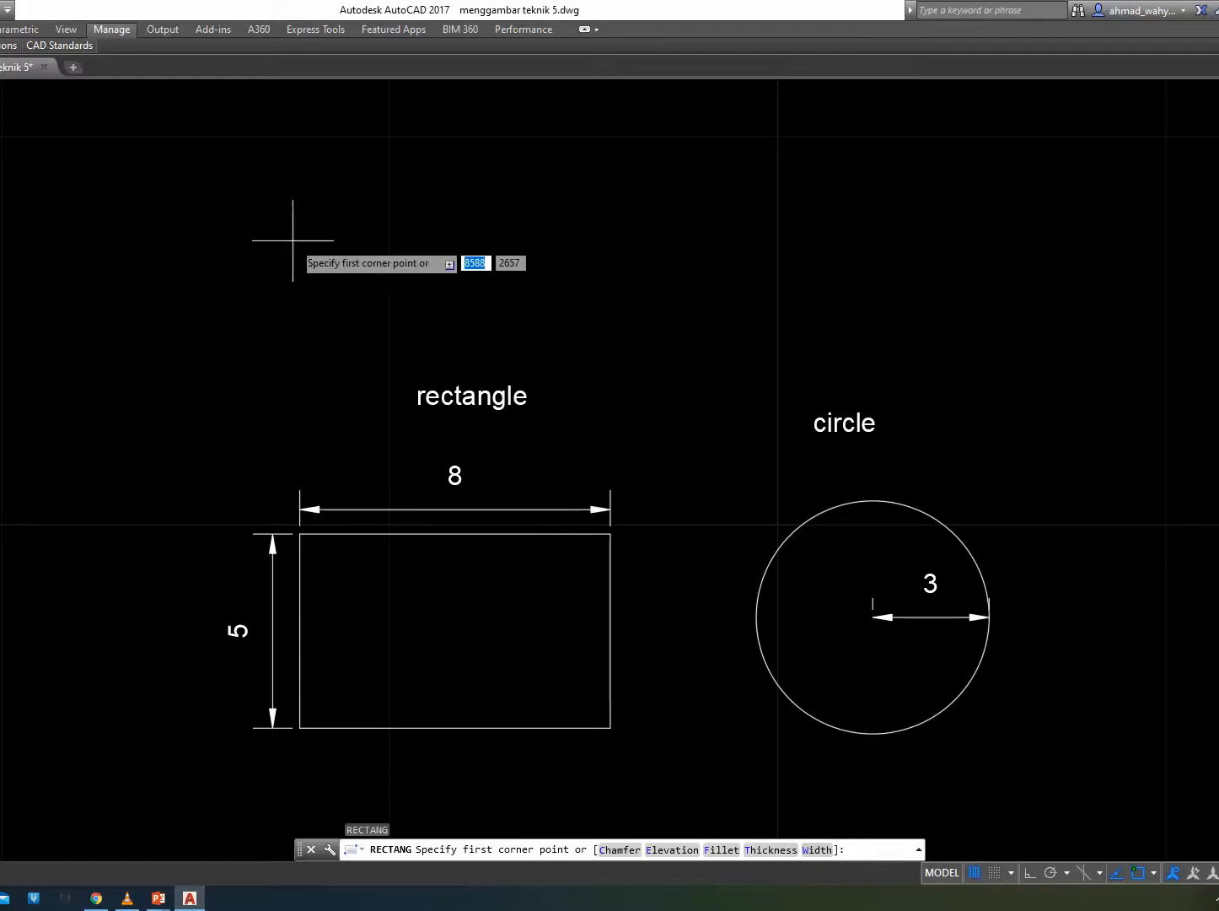
pyautogui.moveTo(291, 215); pyautogui.dragTo(272, 320, button='middle')
pyautogui.click(247, 195)
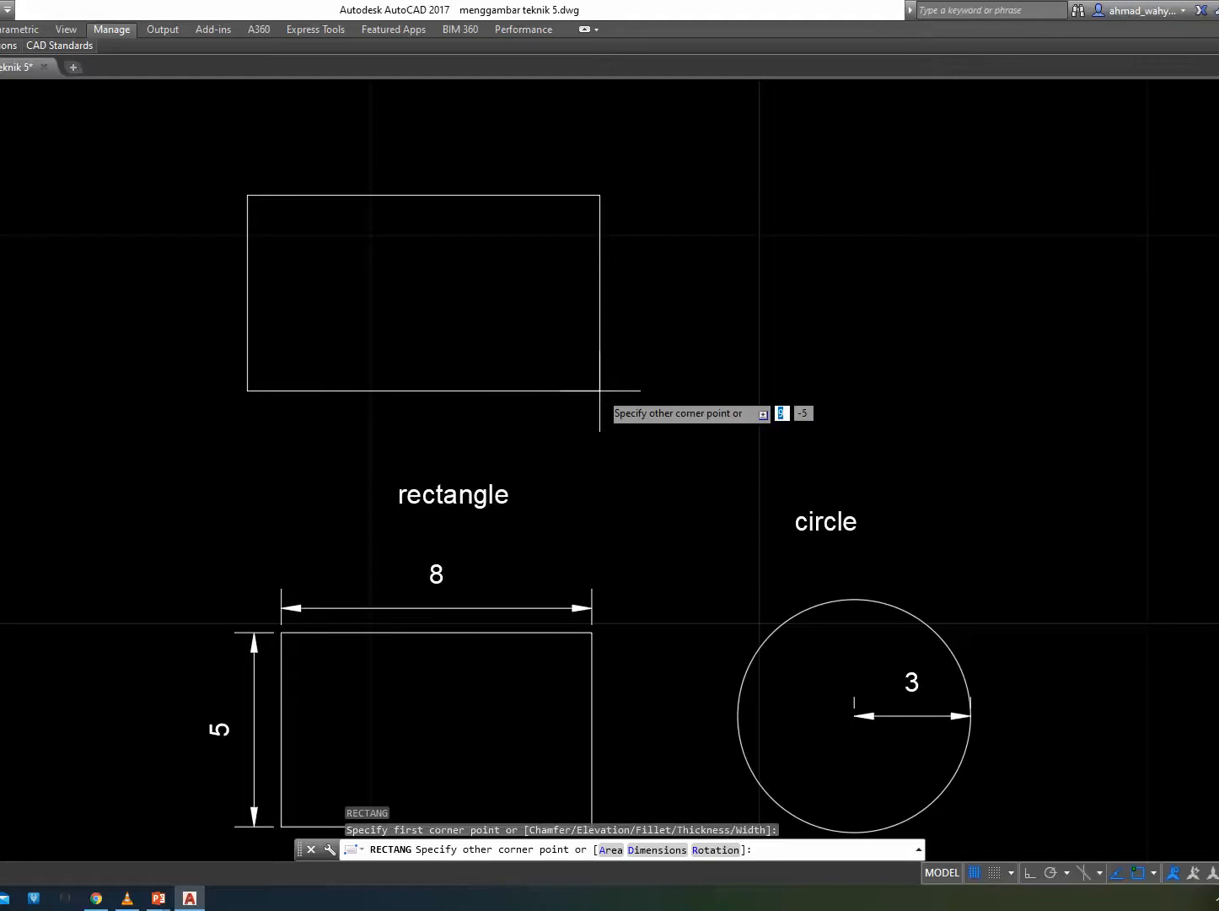
pyautogui.write('d')
pyautogui.press('Return')
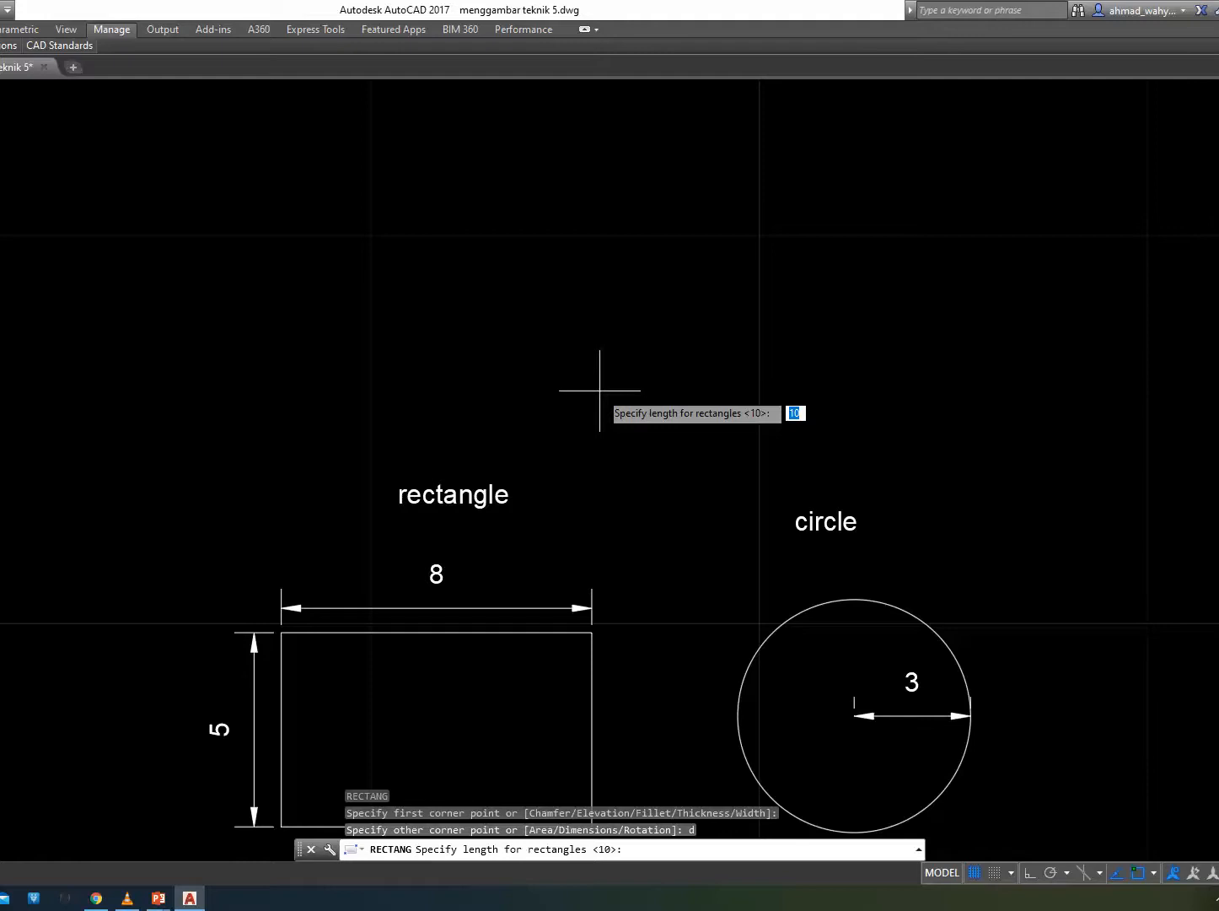
pyautogui.write('8')
pyautogui.press('Return')
pyautogui.write('5')
pyautogui.press('Return')
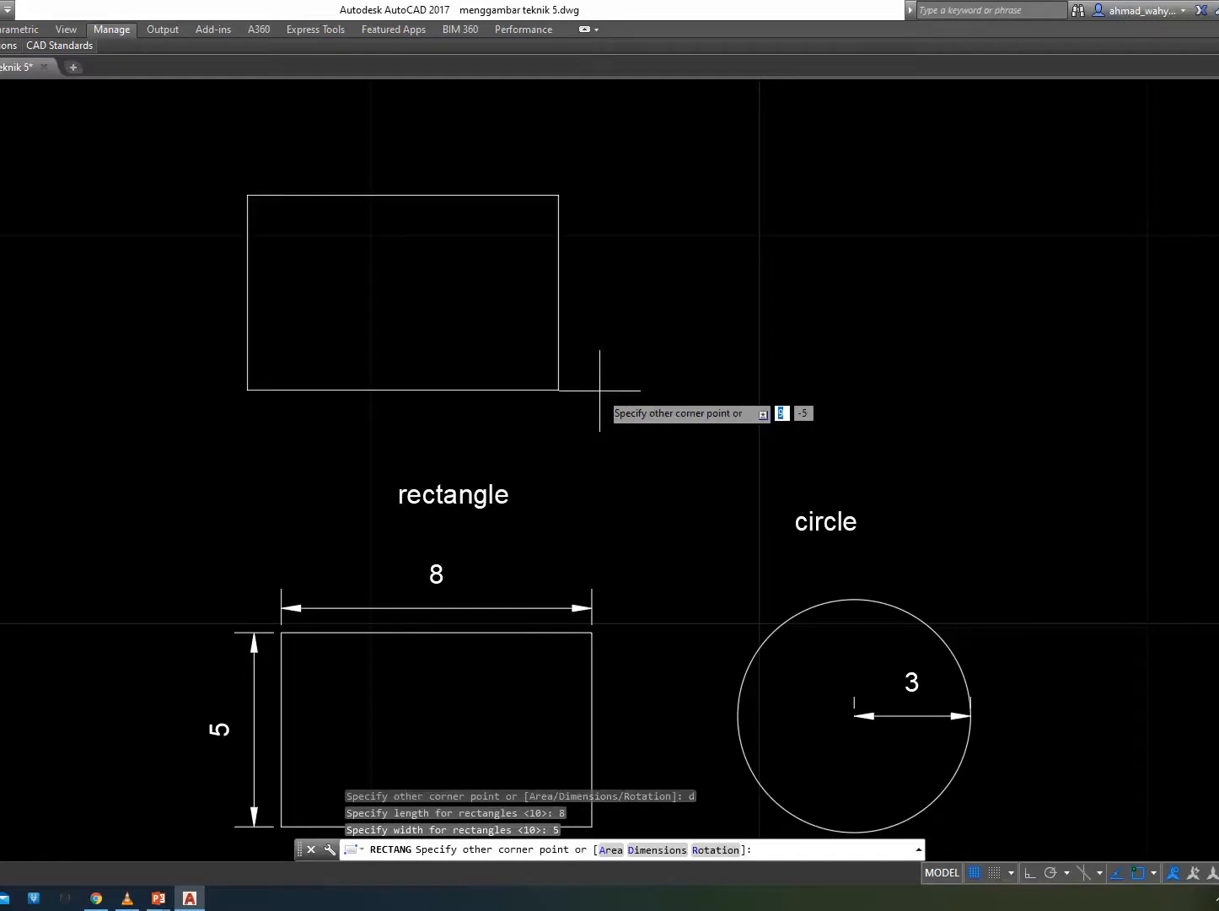
pyautogui.click(558, 390)
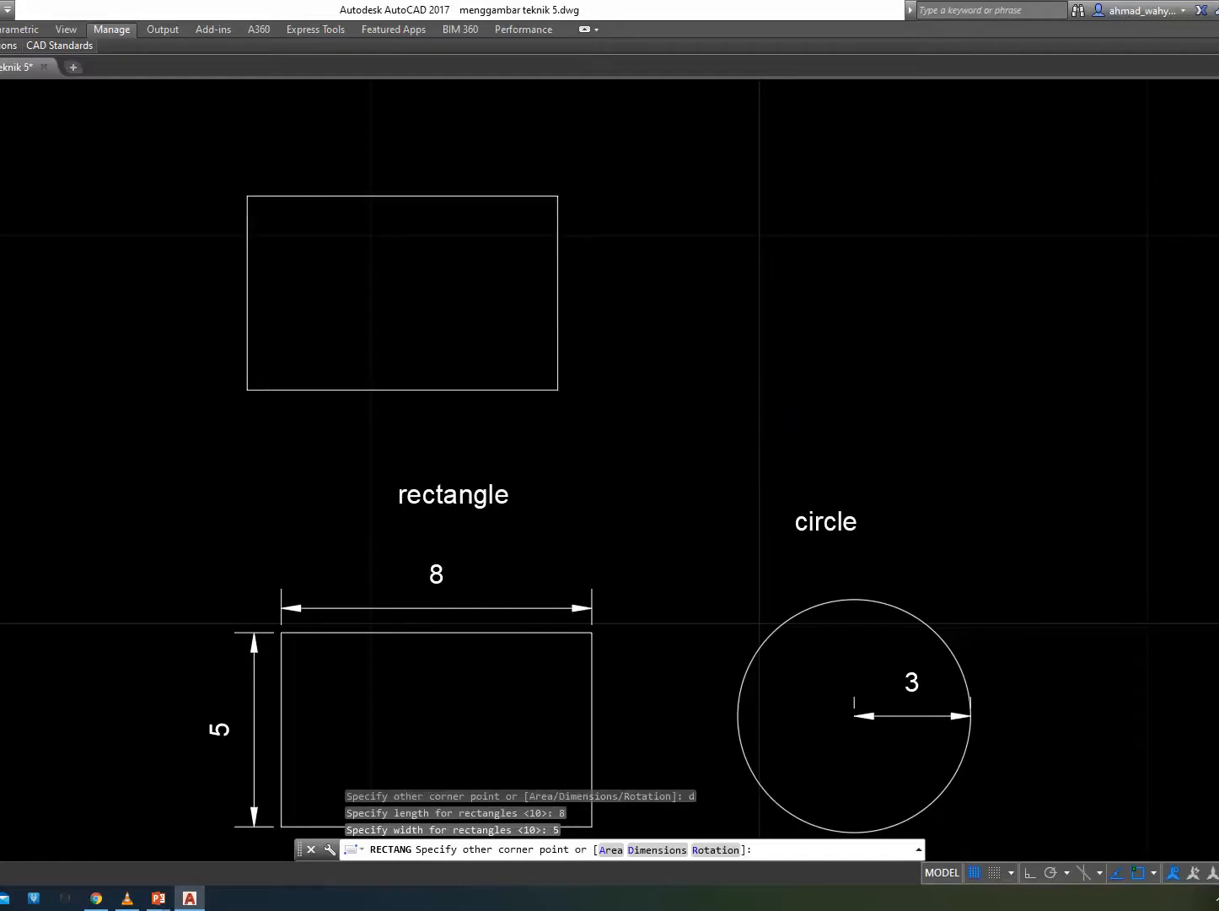
# Add a linear dimension between the new rectangle's two upper corners, placed just above its upper edge.
pyautogui.moveTo(248, 196); pyautogui.dragTo(266, 315, button='middle')
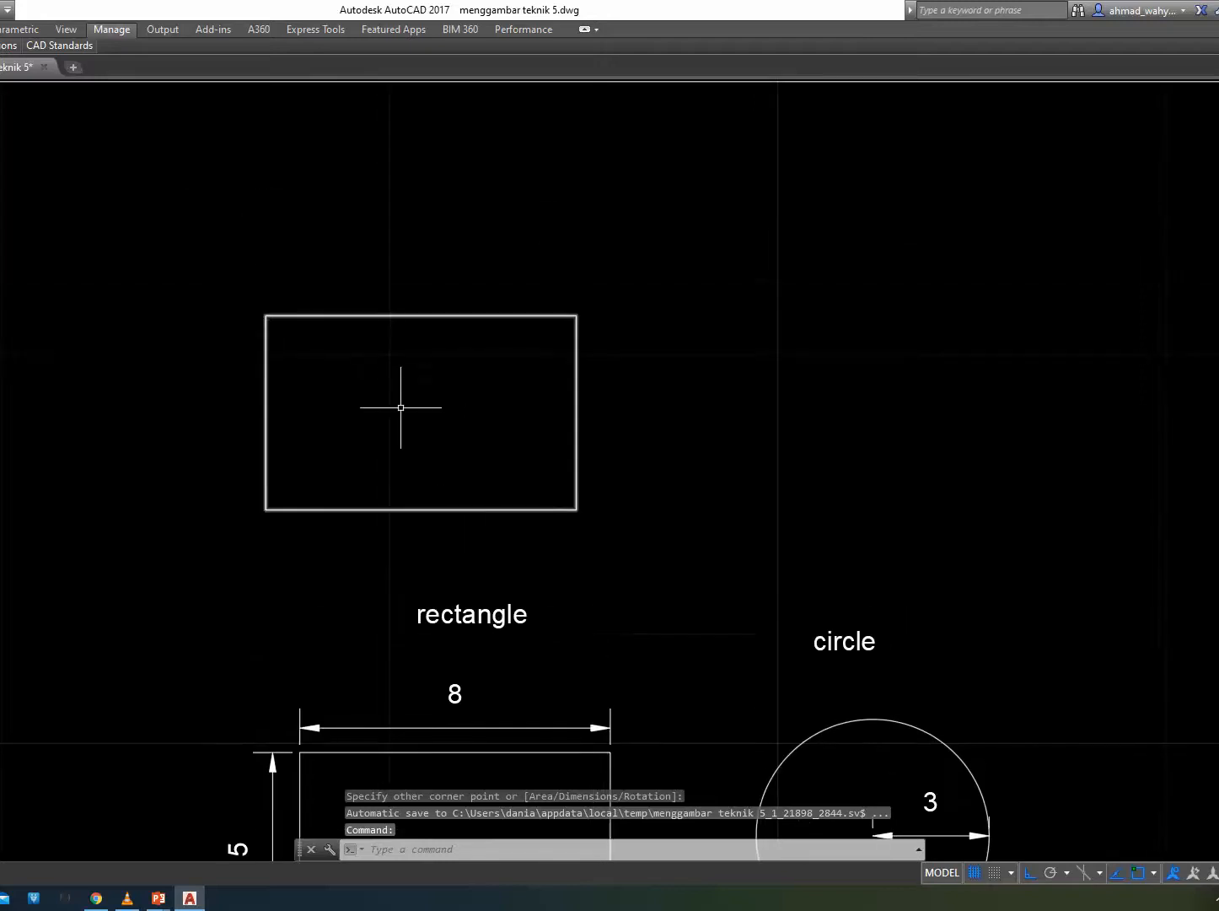
pyautogui.write('DLI')
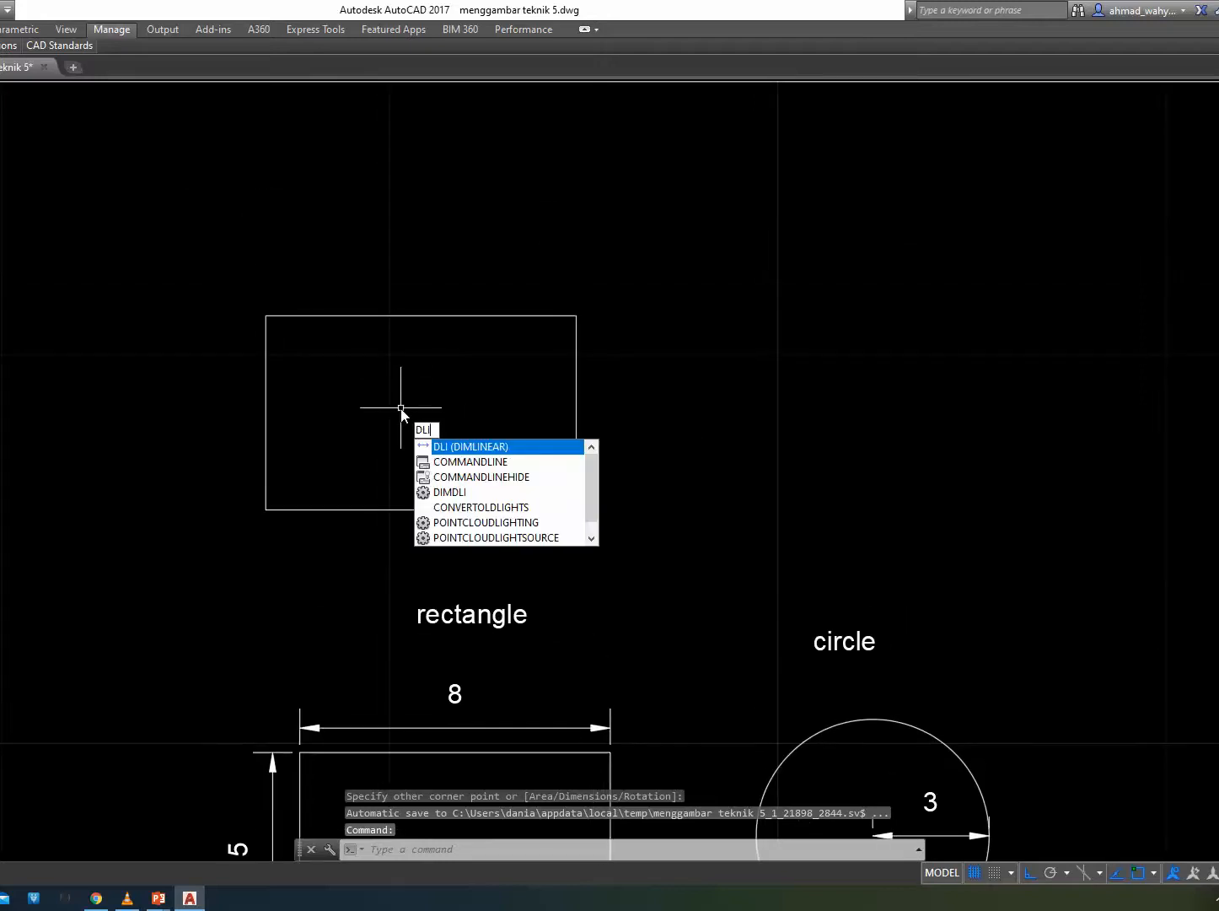
pyautogui.press('Return')
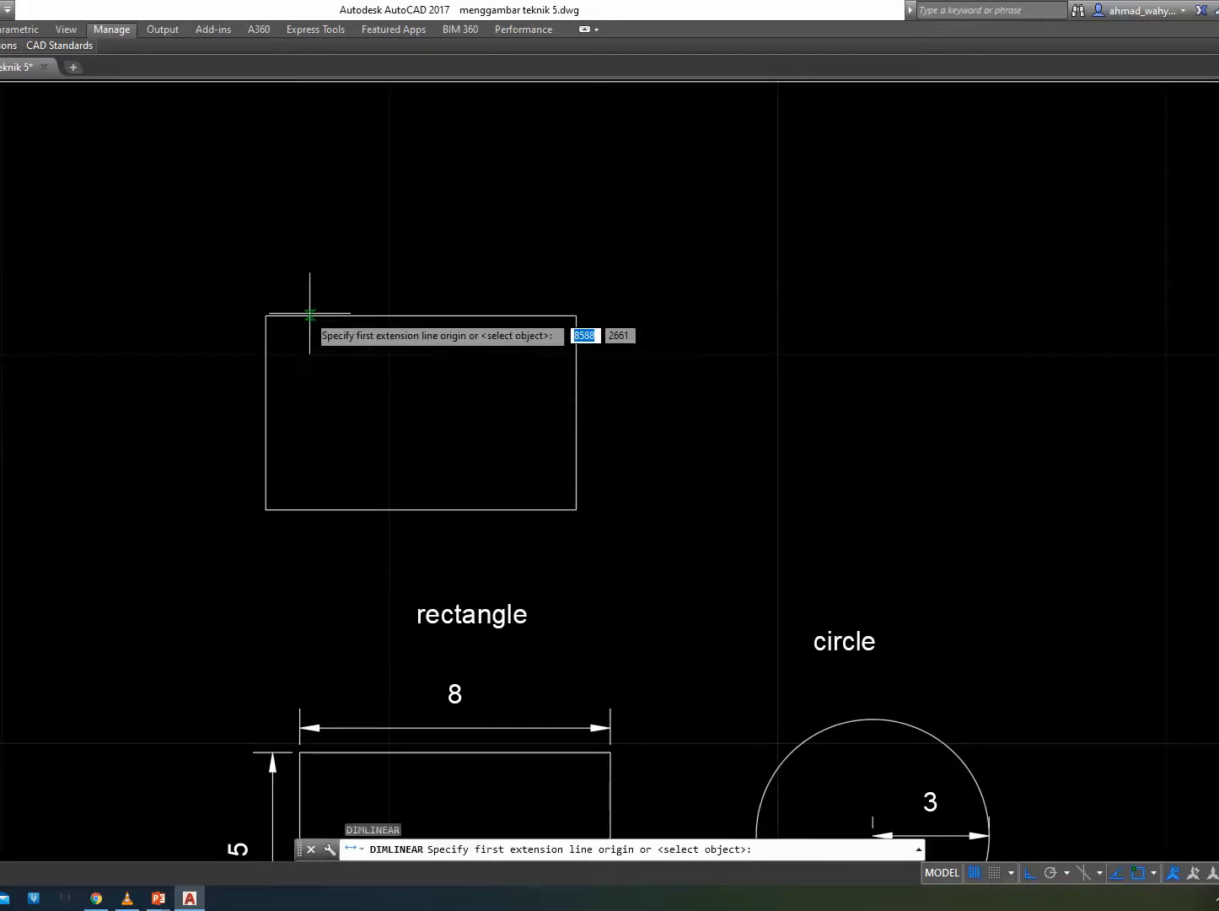
pyautogui.click(265, 316)
pyautogui.click(576, 315)
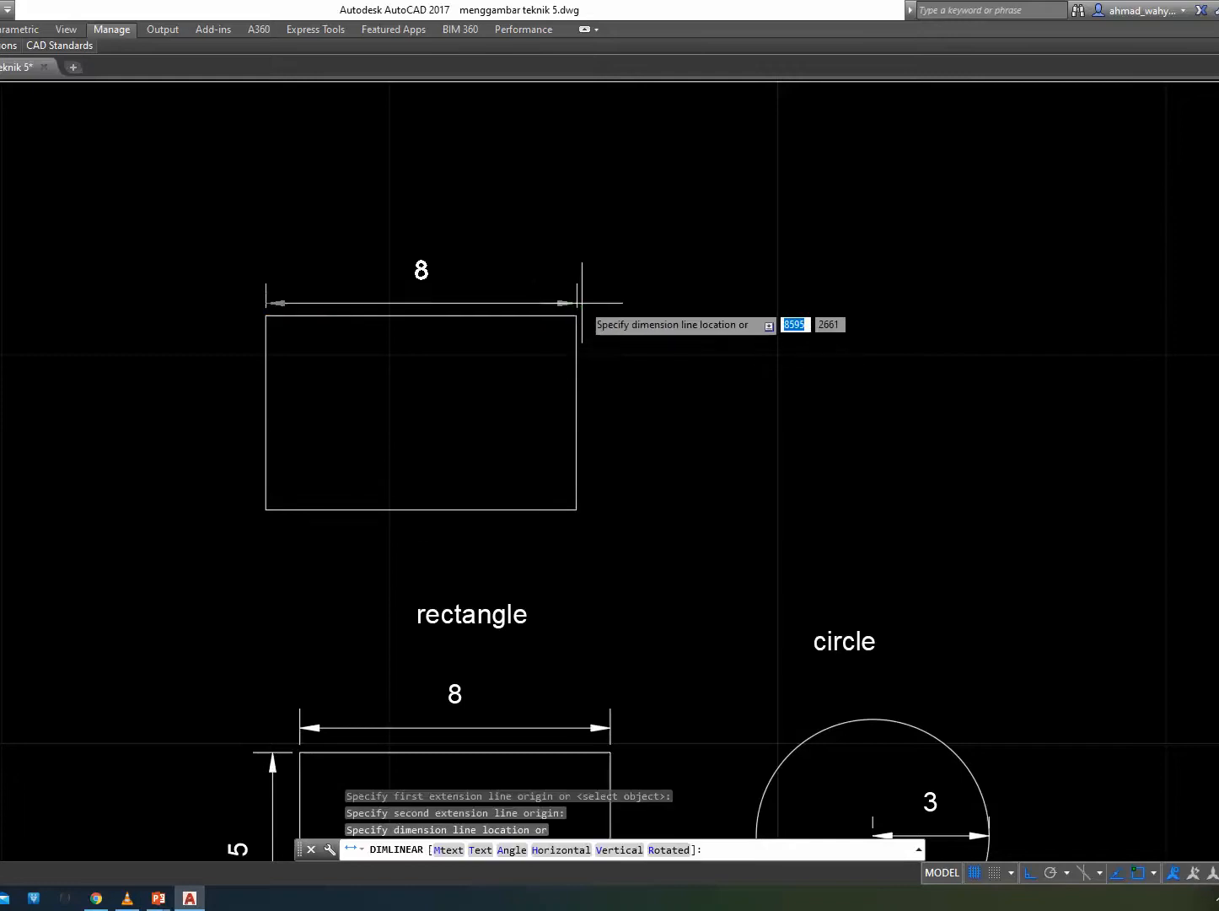
pyautogui.click(579, 297)
# Add a vertical linear dimension between the new rectangle's upper and lower right corners, placed just outside its right edge.
pyautogui.press('Return')
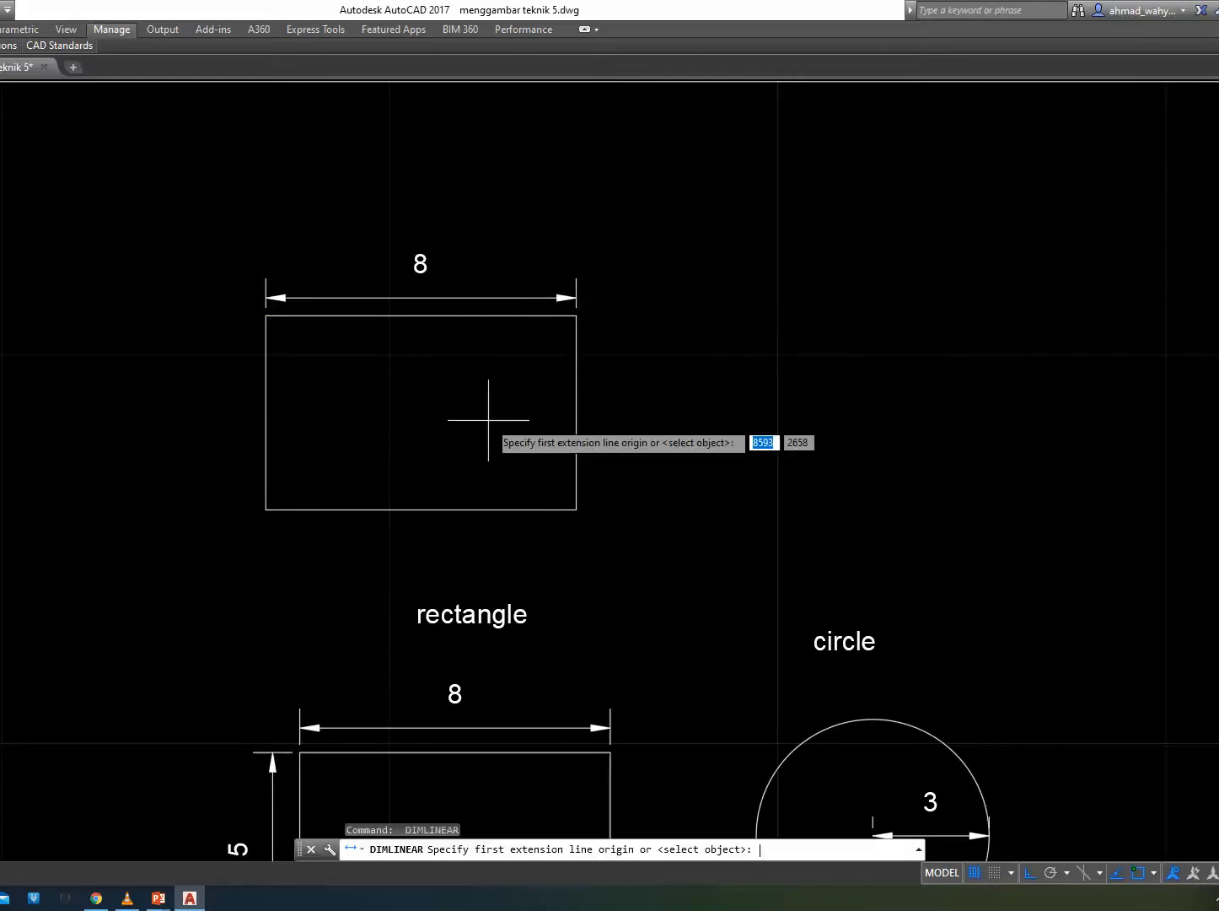
pyautogui.click(578, 312)
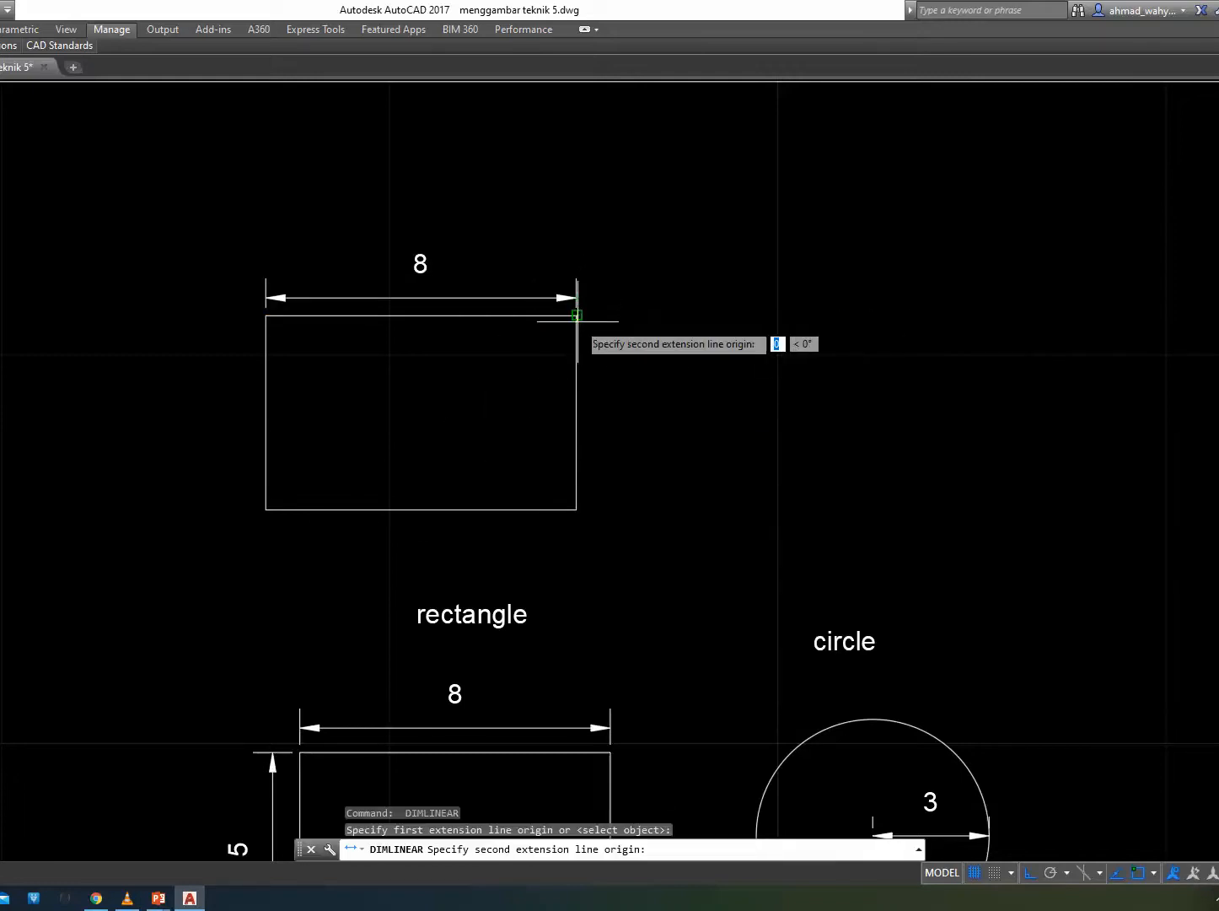
pyautogui.click(577, 508)
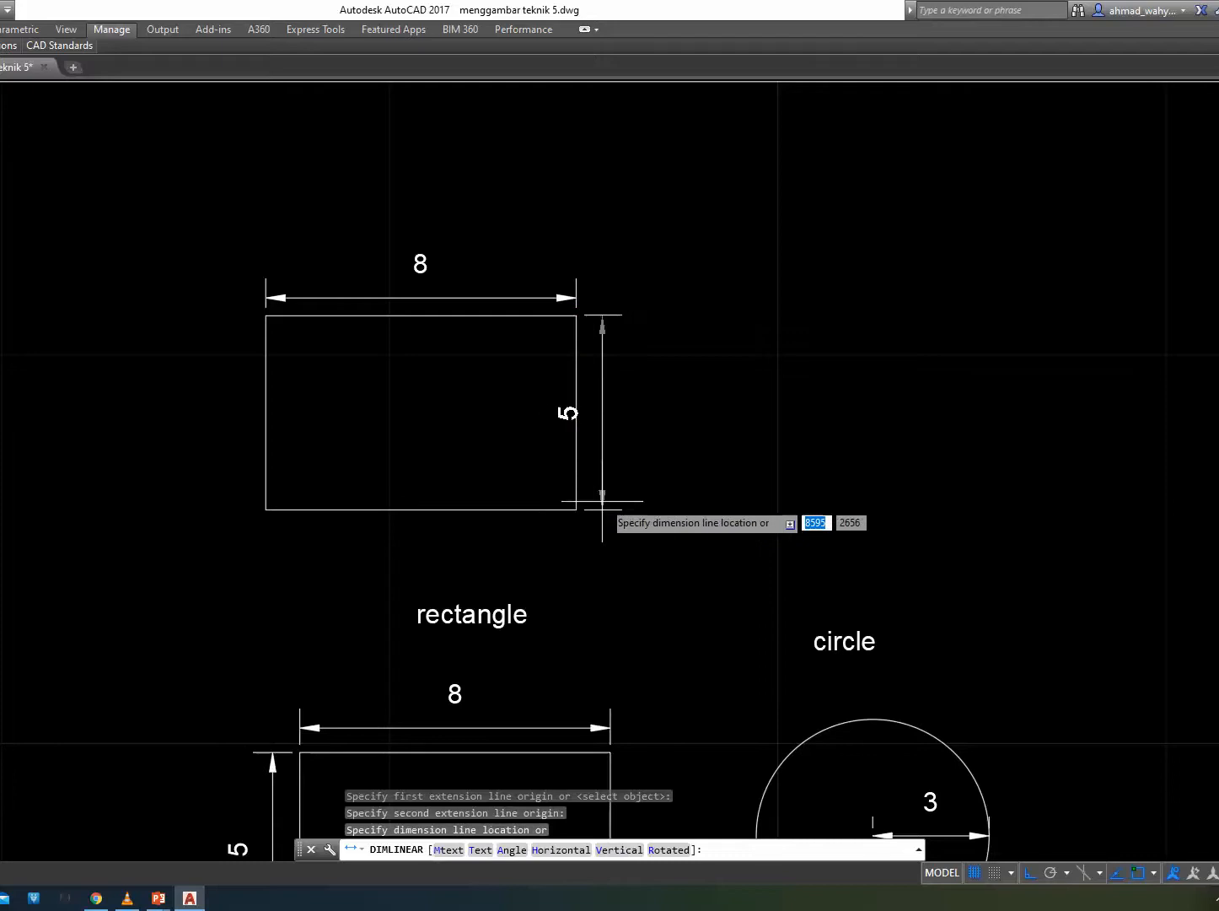
pyautogui.click(646, 501)
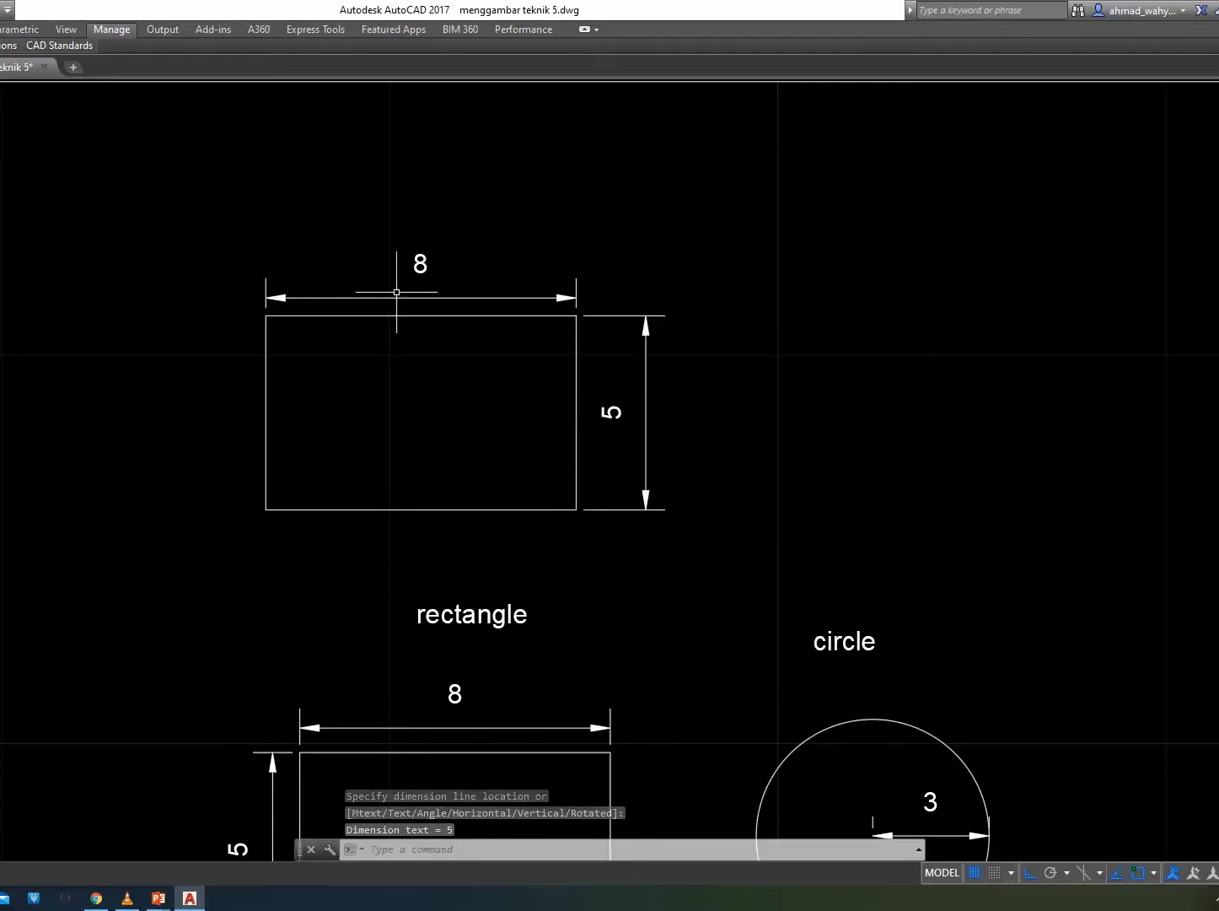
# Add a linear dimension between the midpoints of the new rectangle's upper and lower edges, placed inside it, and delete it again.
pyautogui.press('Return')
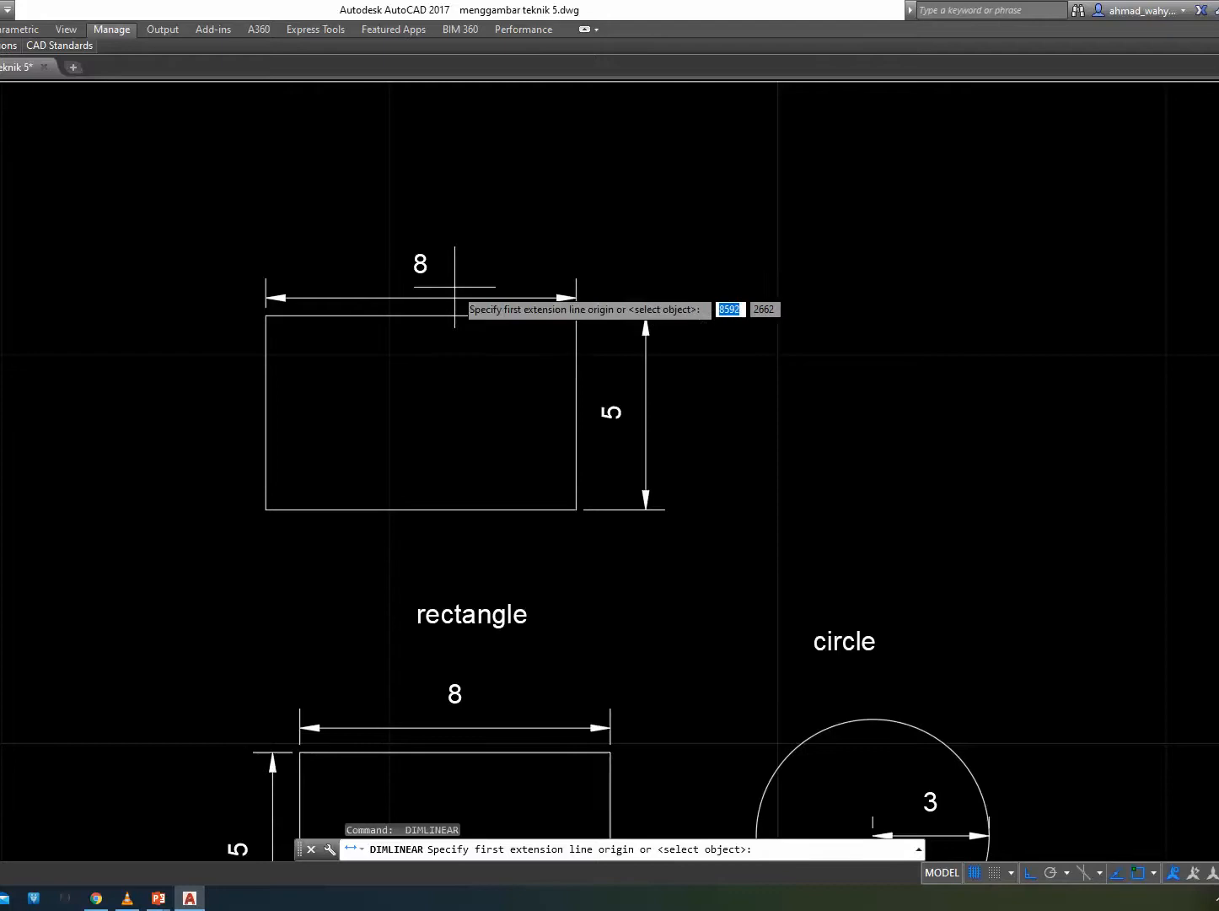
pyautogui.click(421, 315)
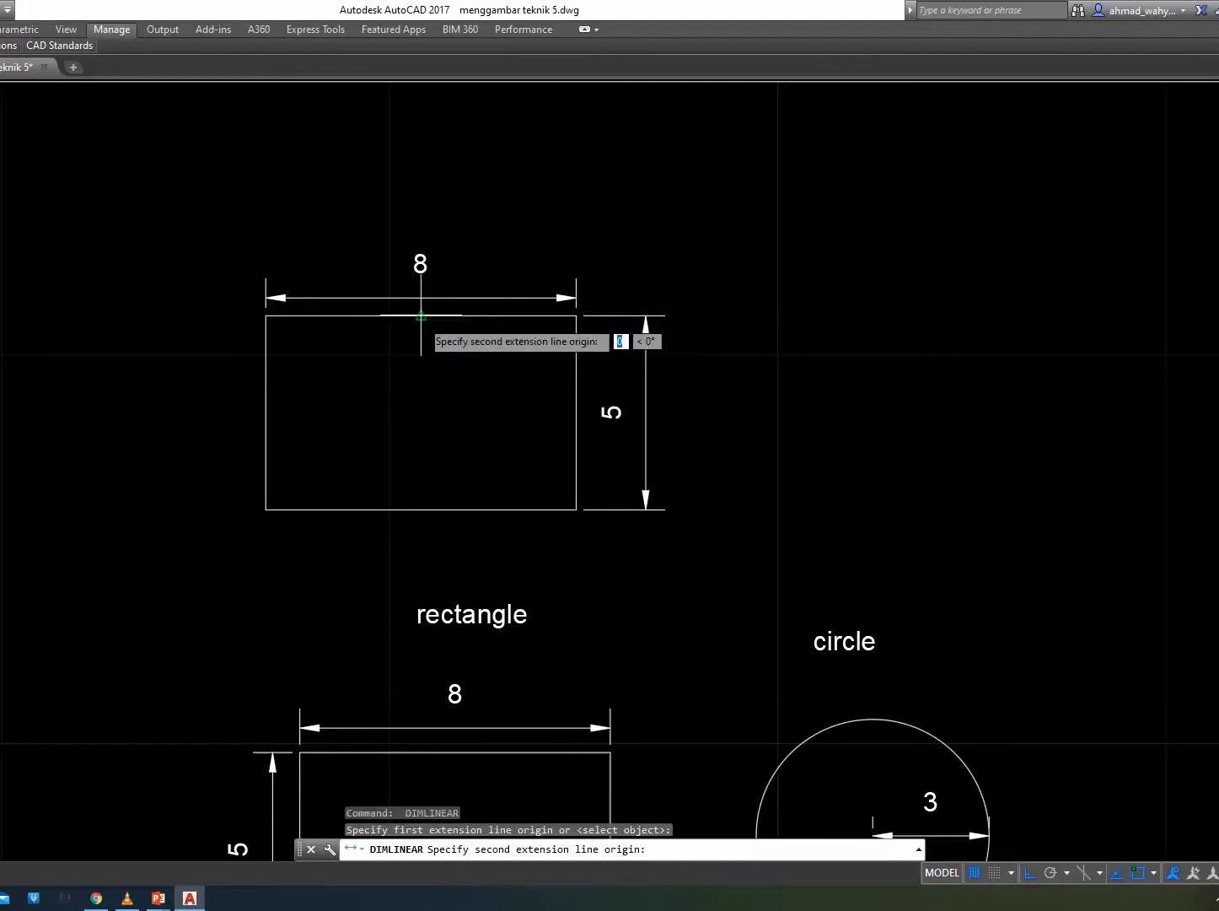
pyautogui.click(421, 509)
pyautogui.click(421, 450)
pyautogui.click(449, 428)
pyautogui.click(402, 411)
pyautogui.press('Delete')
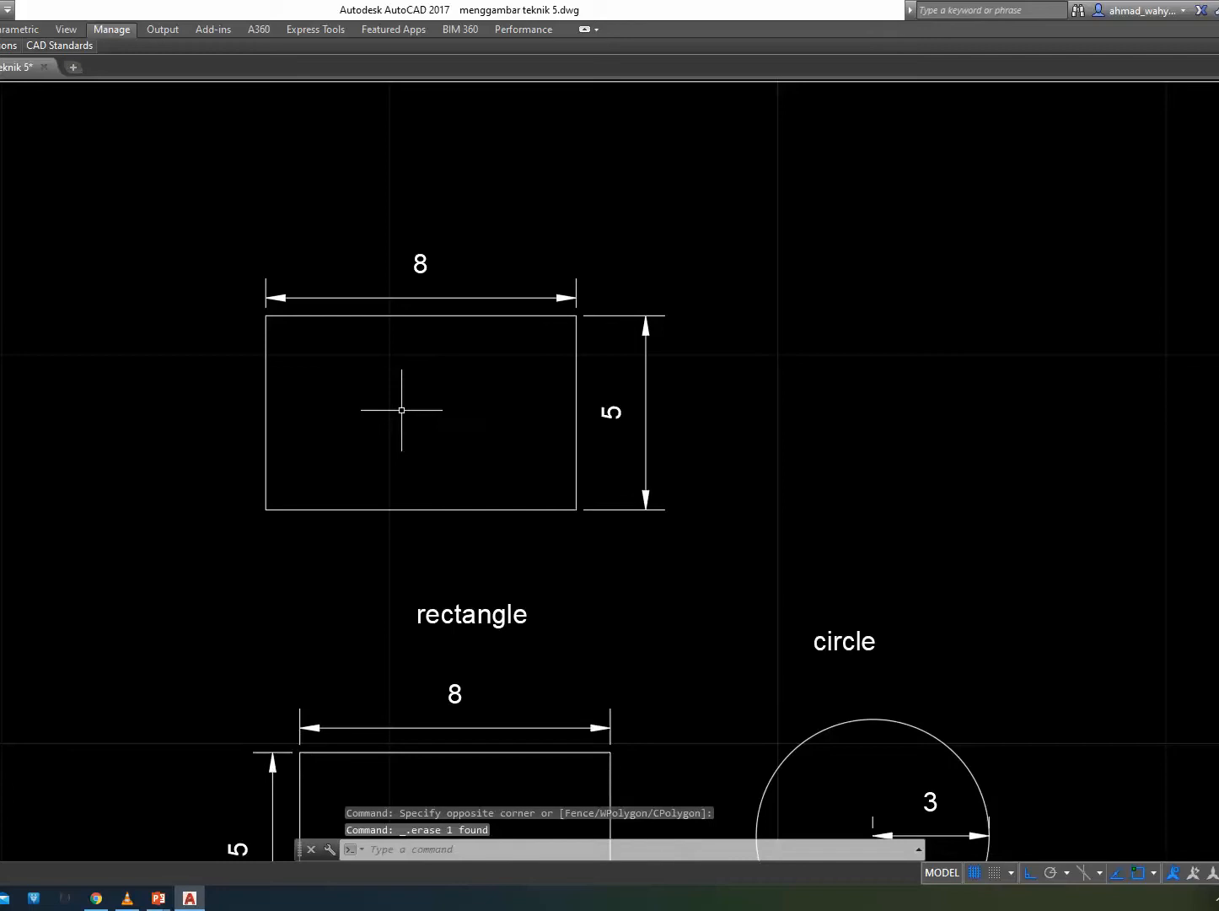
# Delete the vertical dimension beside the new rectangle and the horizontal dimension above it.
pyautogui.scroll(-2, 402, 409)
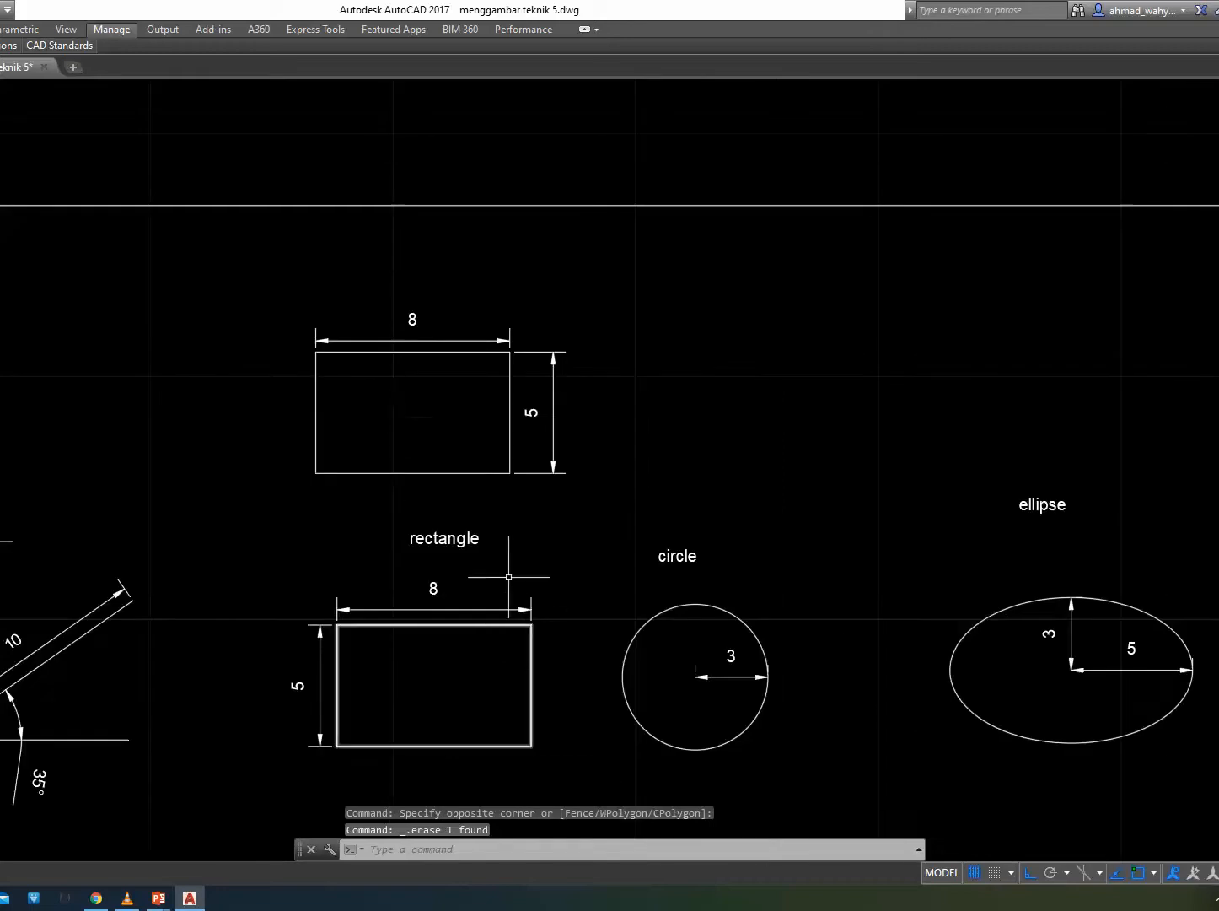
pyautogui.scroll(2, 560, 498)
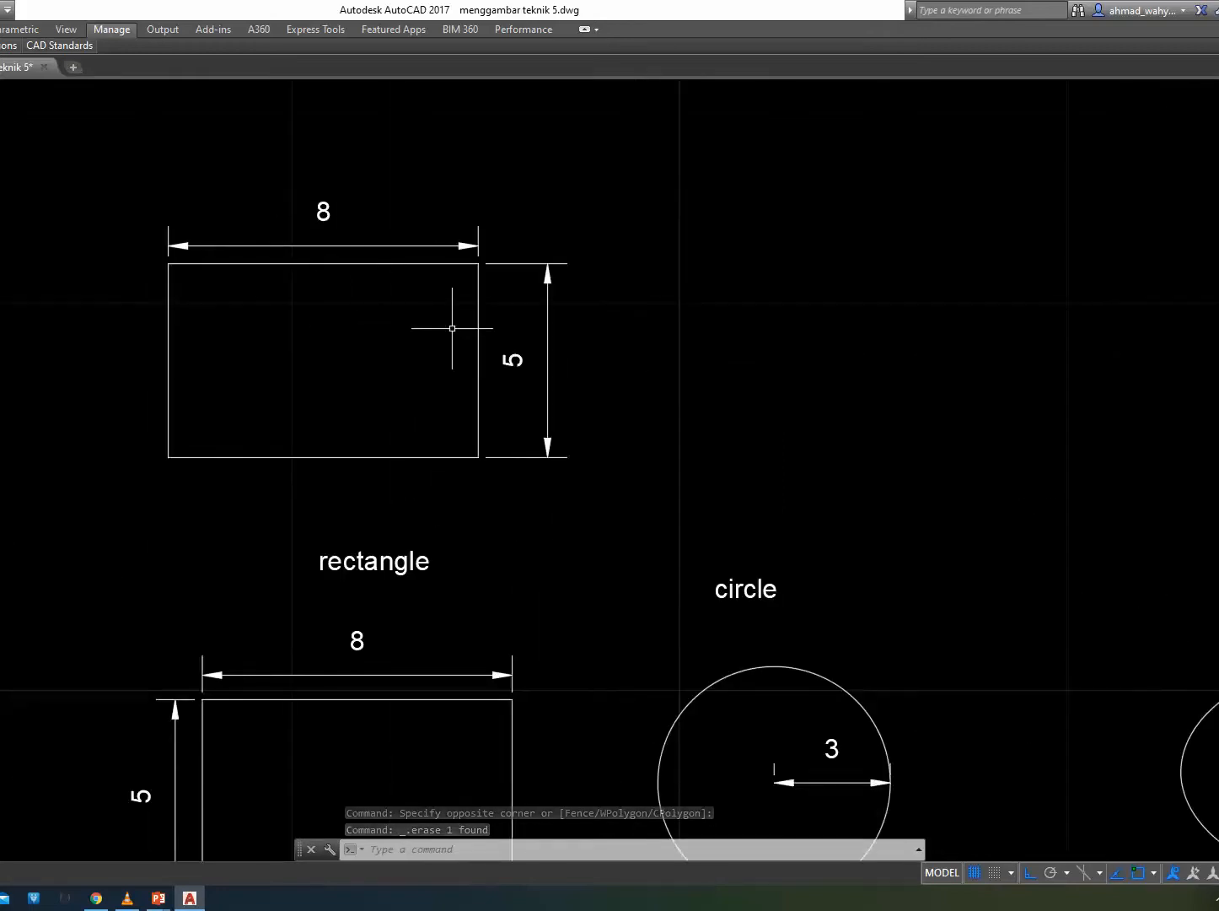
pyautogui.click(567, 389)
pyautogui.click(546, 245)
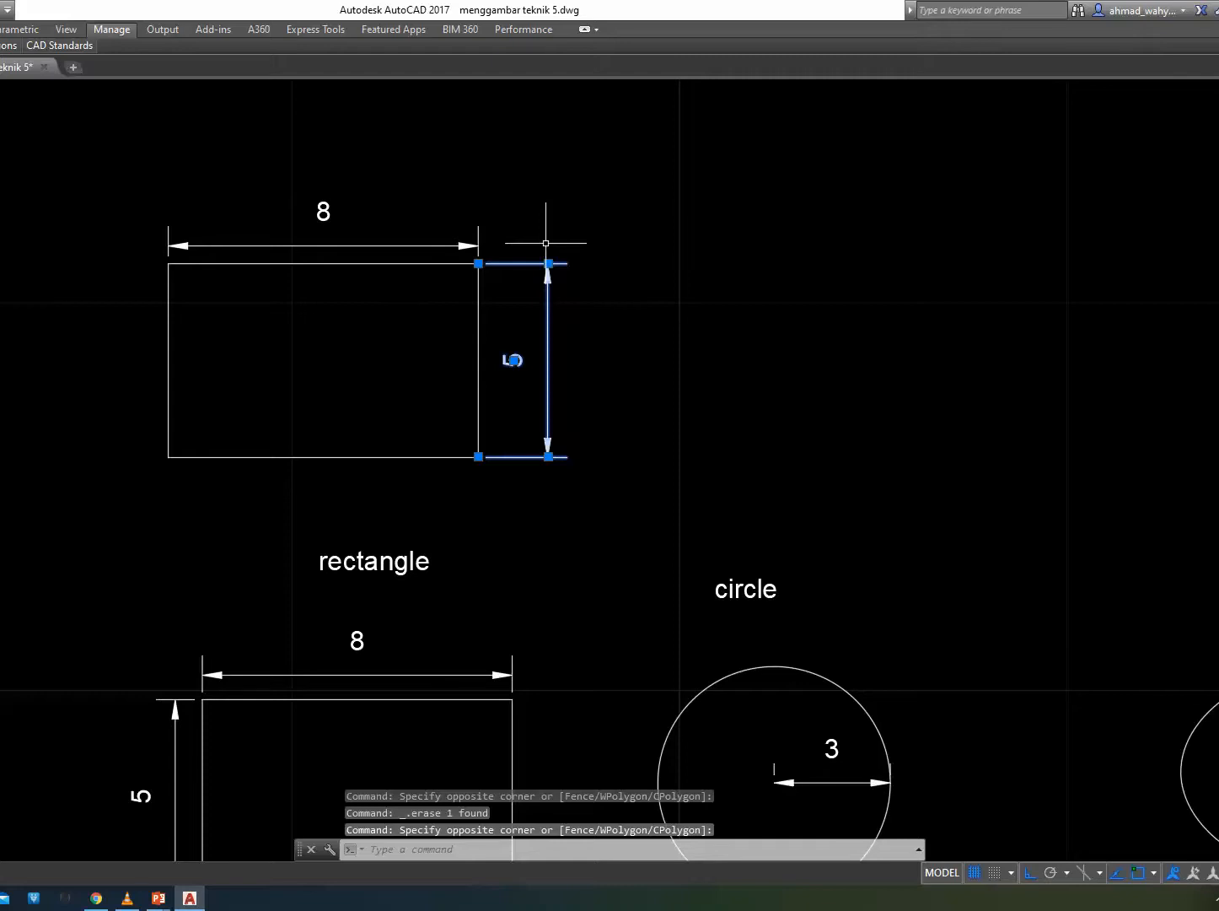
pyautogui.press('Delete')
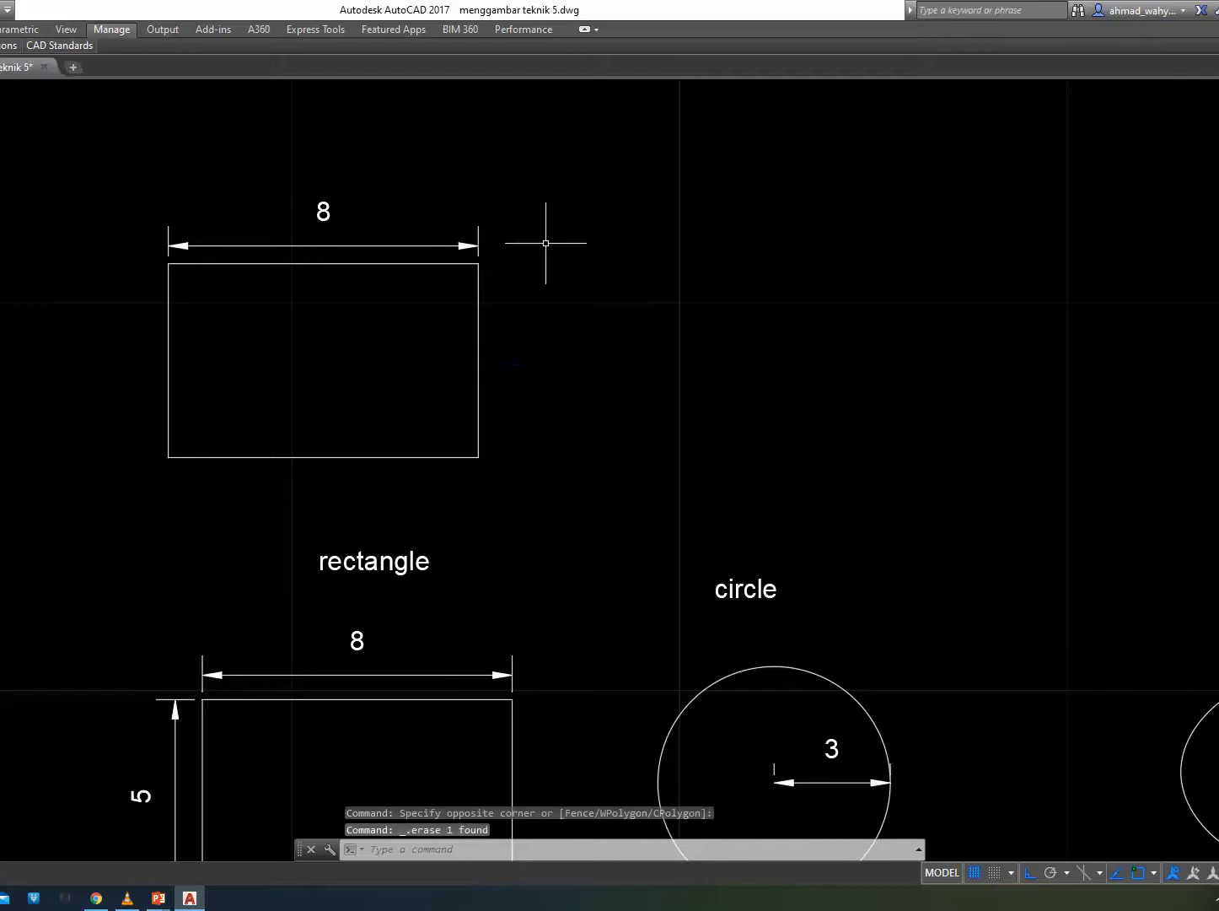
pyautogui.click(403, 245)
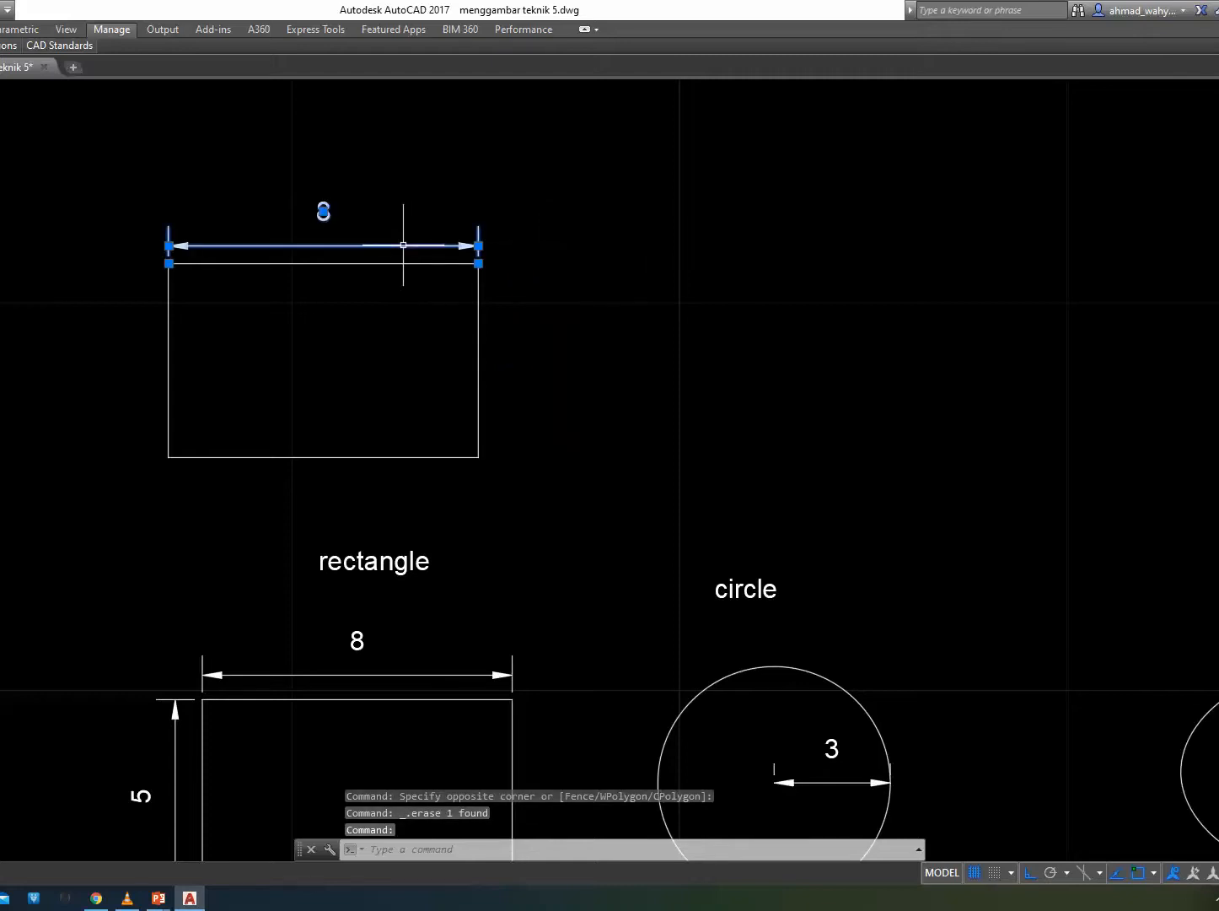
pyautogui.press('Delete')
# Start the Rectangle command and set its fillet radius to 30.
pyautogui.write('rec')
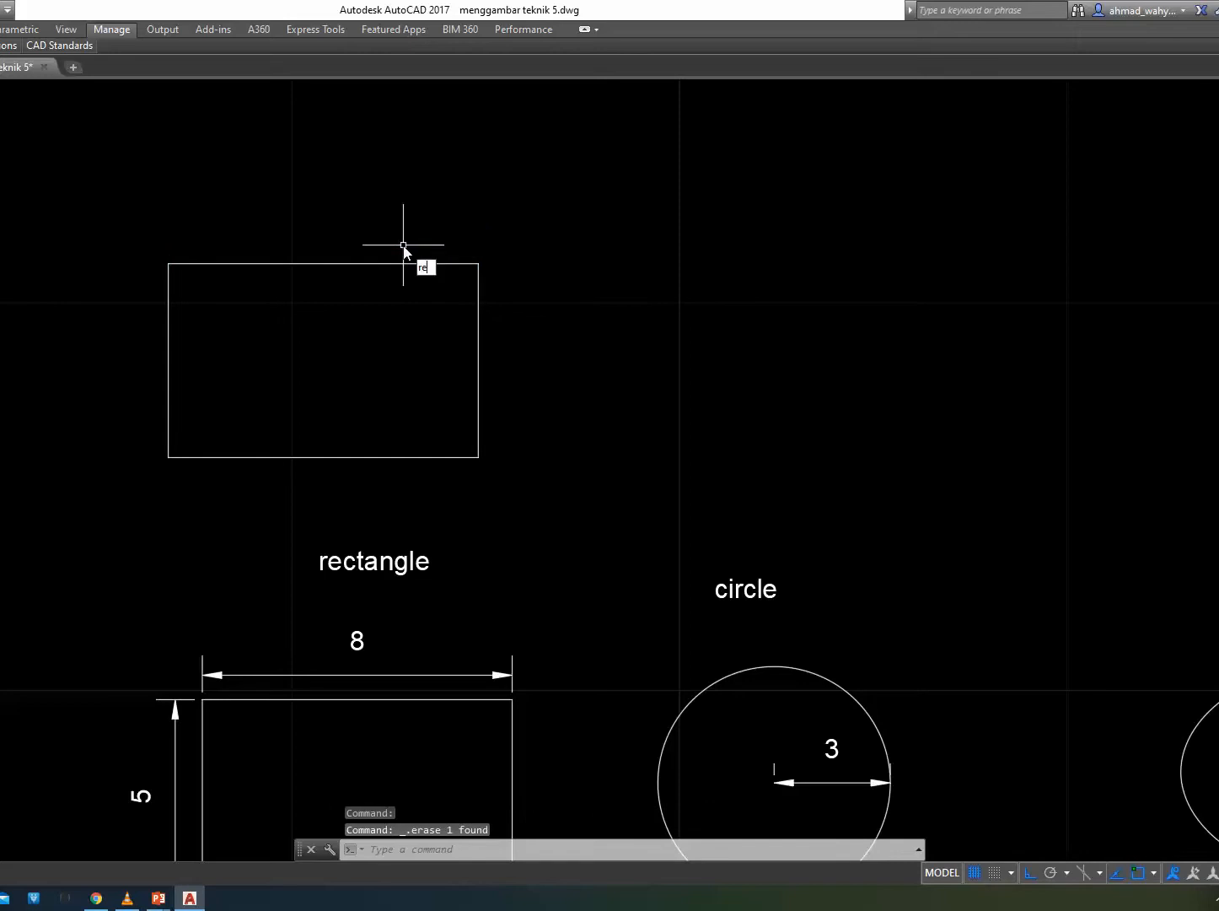
pyautogui.press('Return')
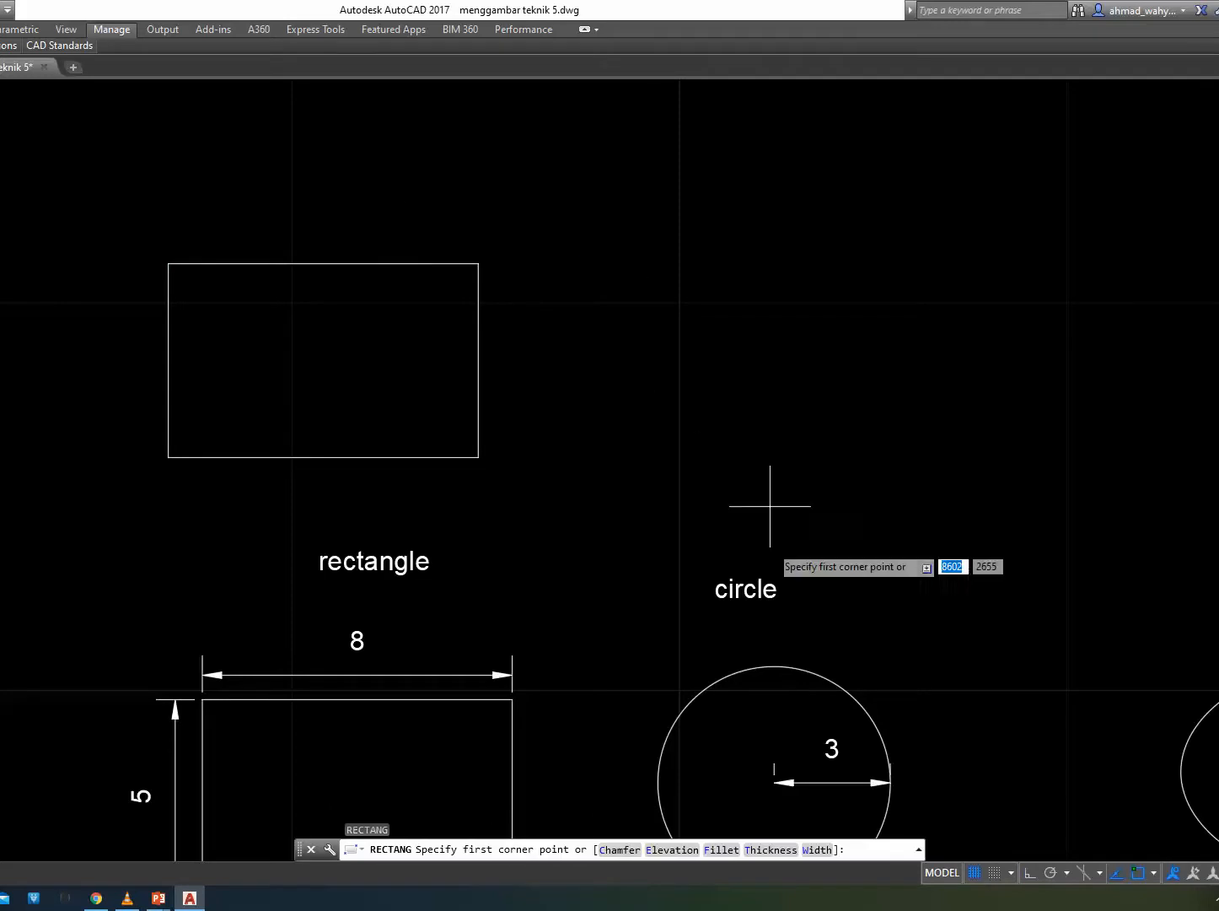
pyautogui.click(716, 852)
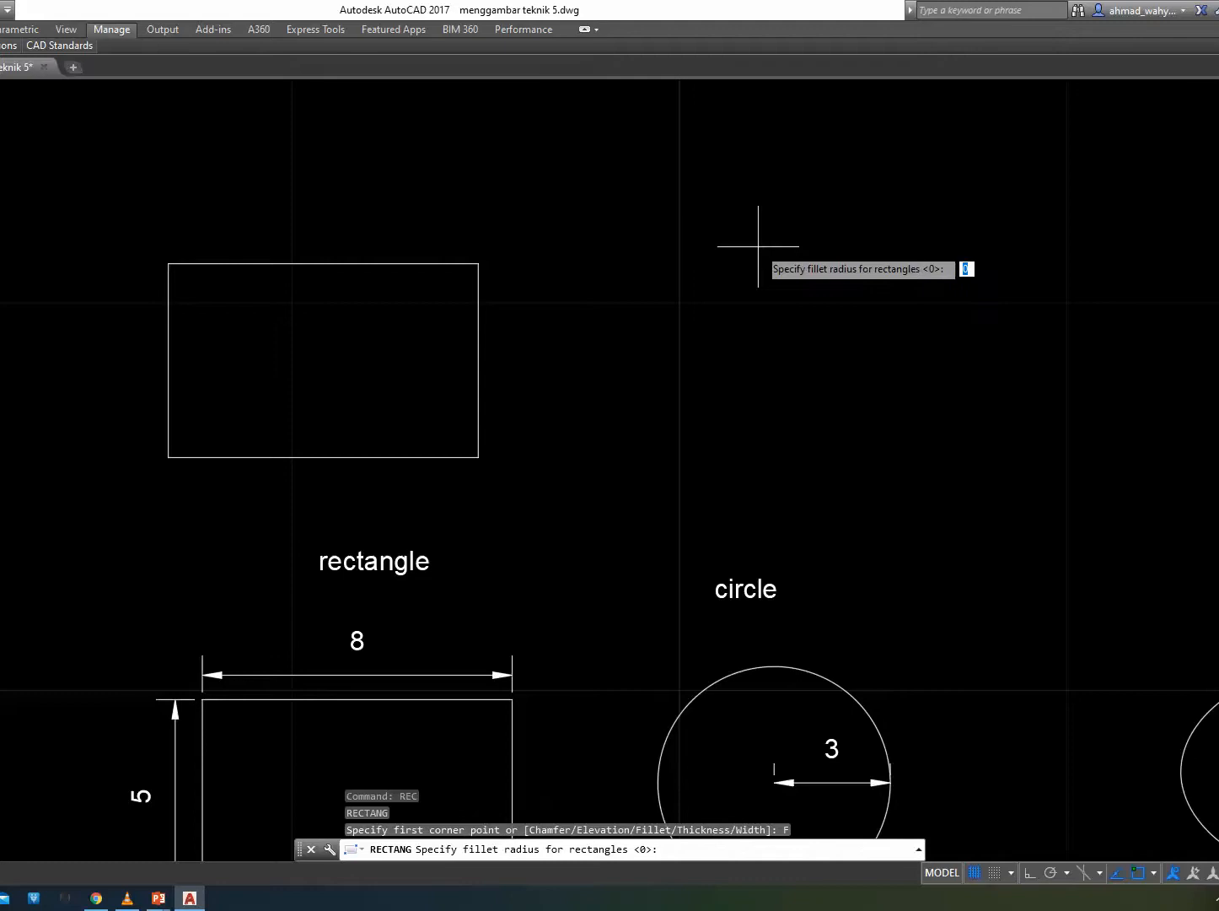
pyautogui.write('3')
pyautogui.press('Return')
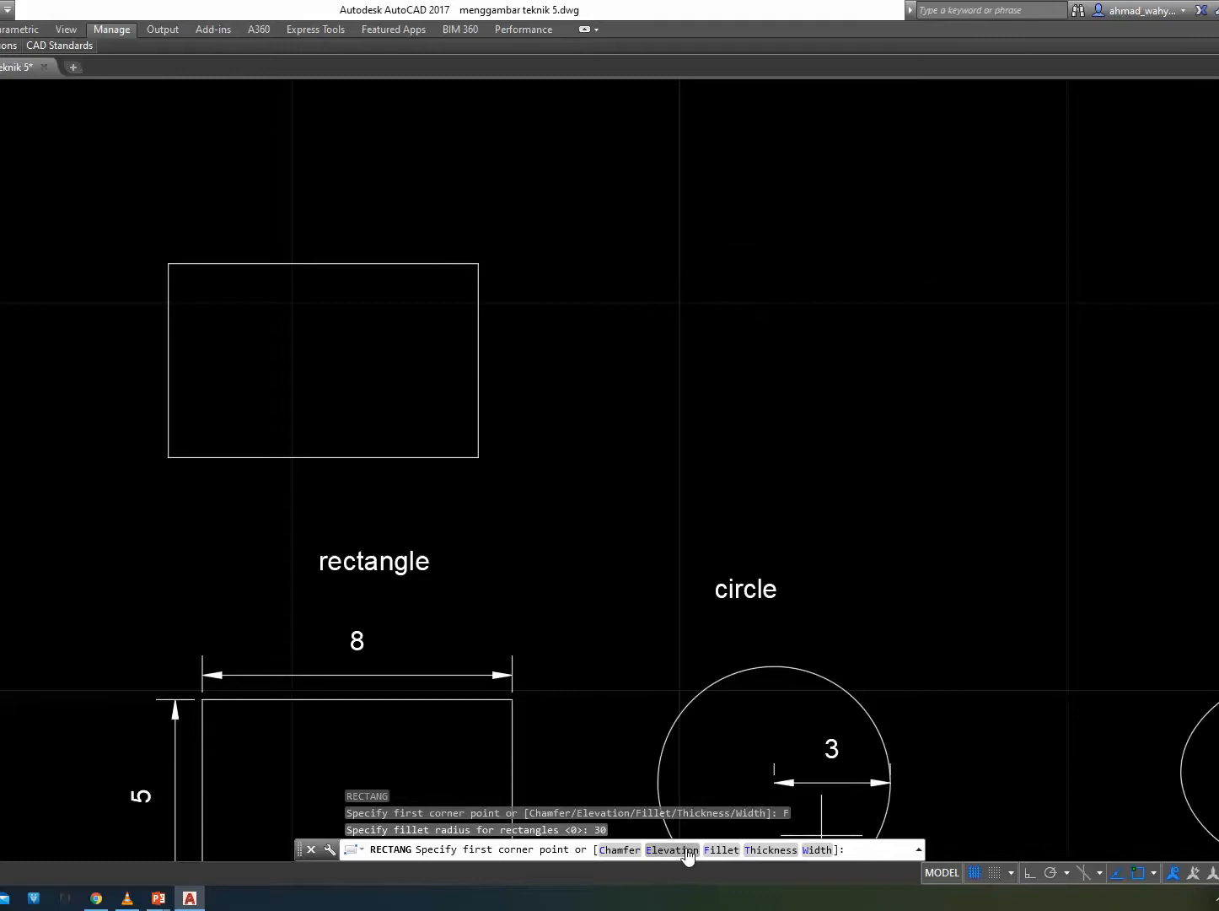
# Draw a rectangle above the circle example using the Dimensions option, with length 8 and width 5, extending down and right from its first corner.
pyautogui.click(639, 180)
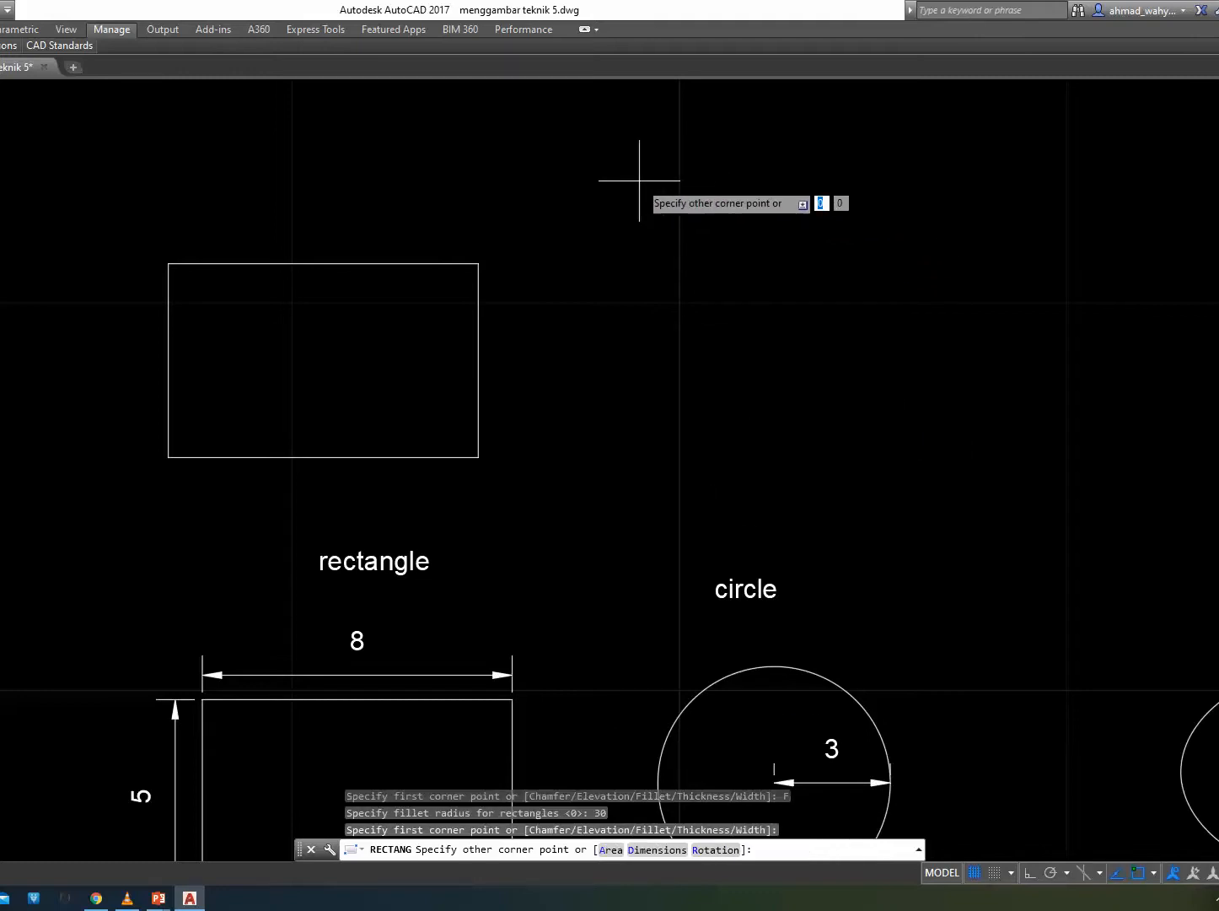
pyautogui.click(658, 850)
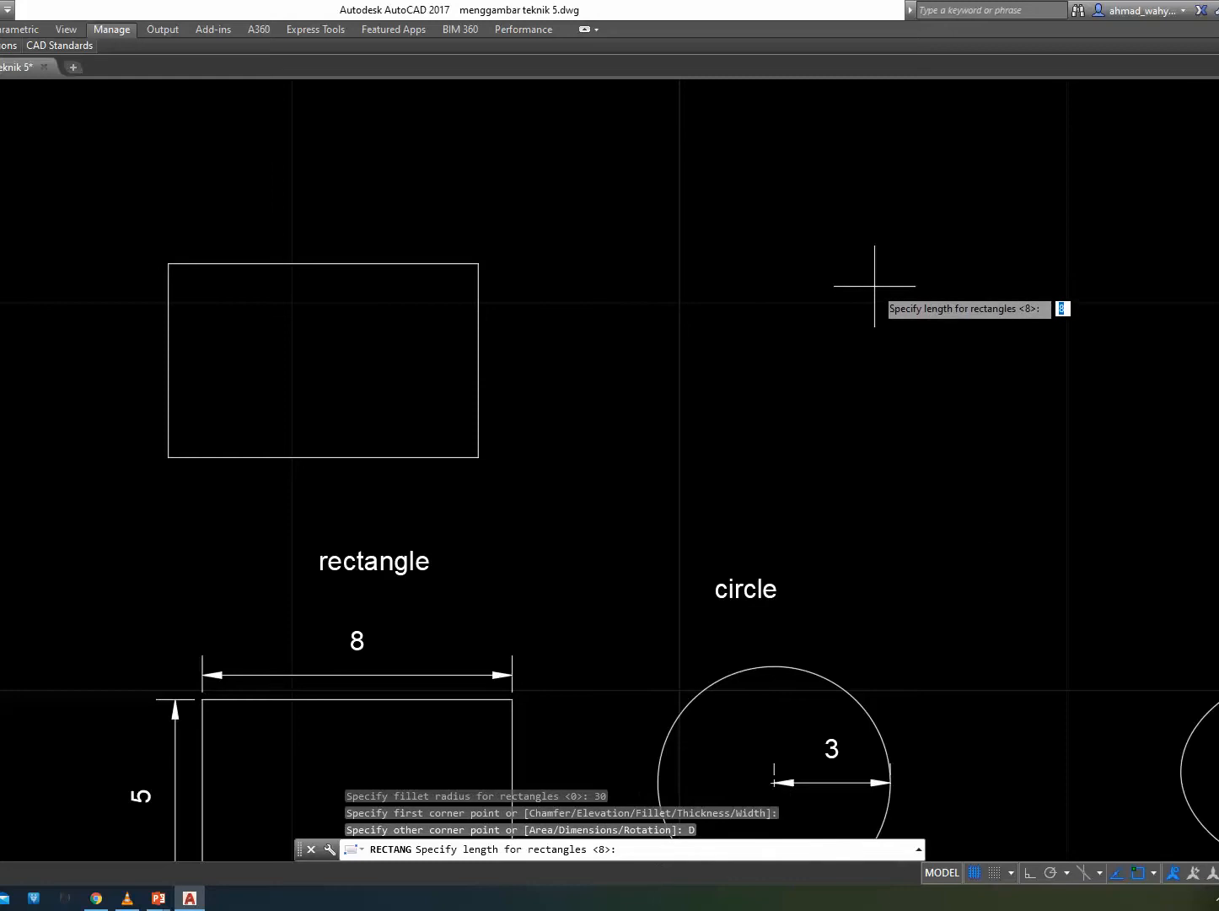
pyautogui.write('8')
pyautogui.press('Return')
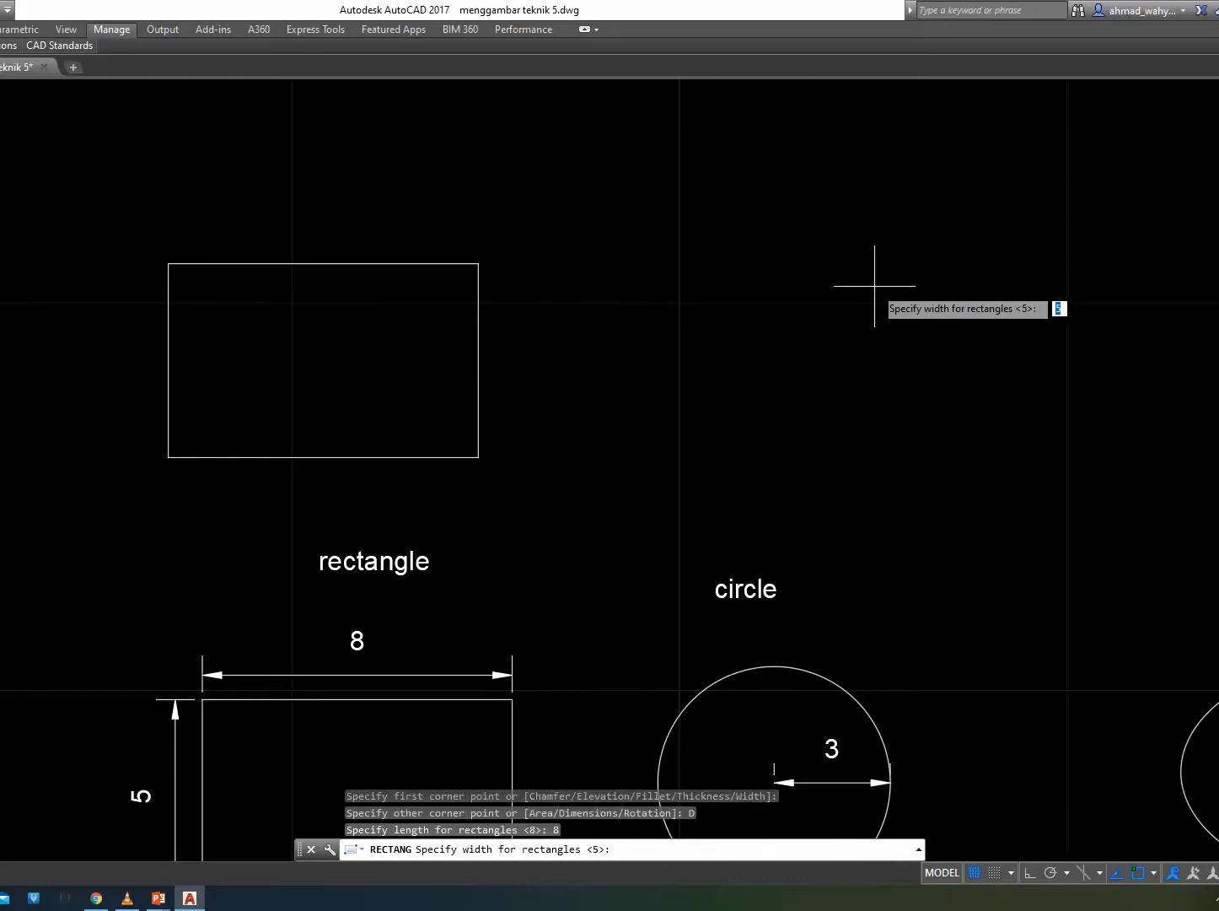
pyautogui.write('5')
pyautogui.press('Return')
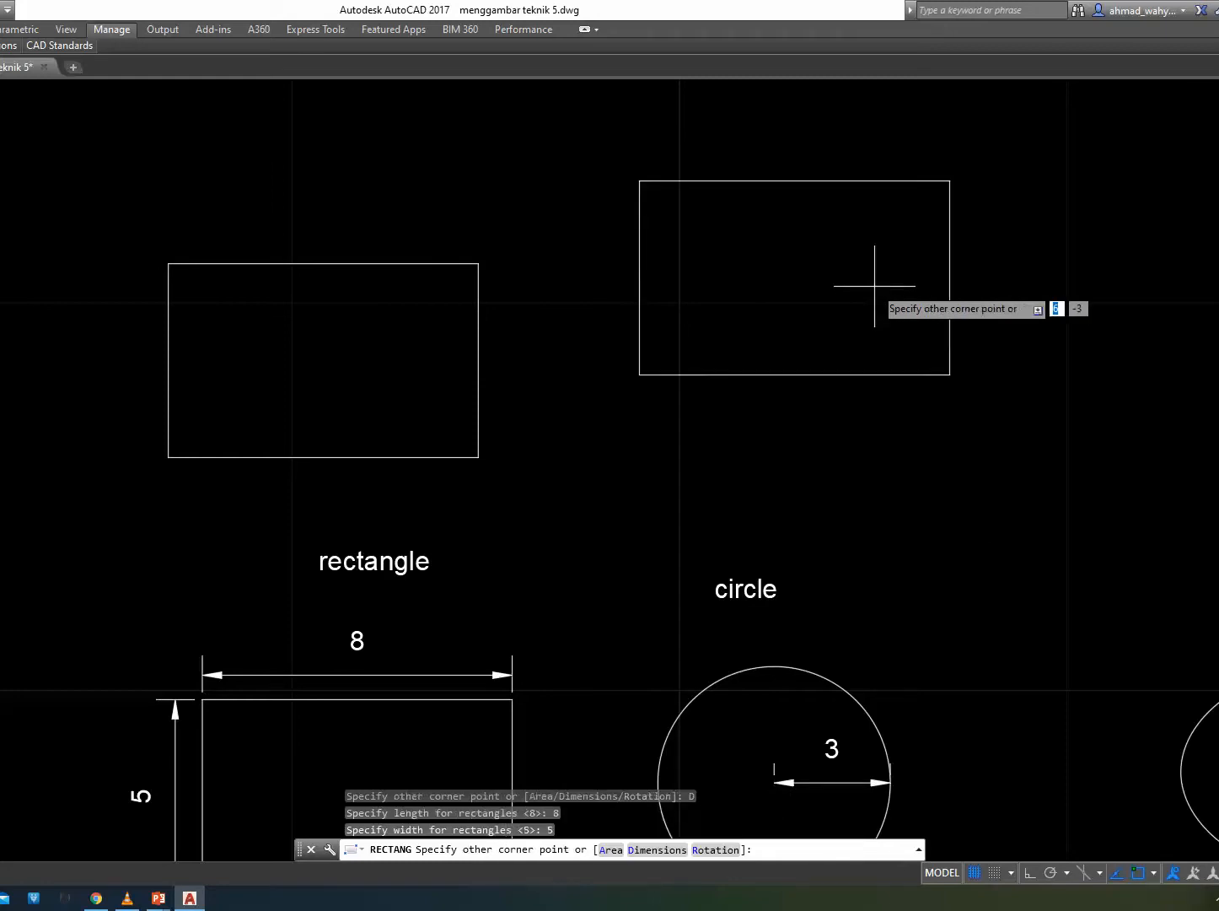
pyautogui.press('Return')
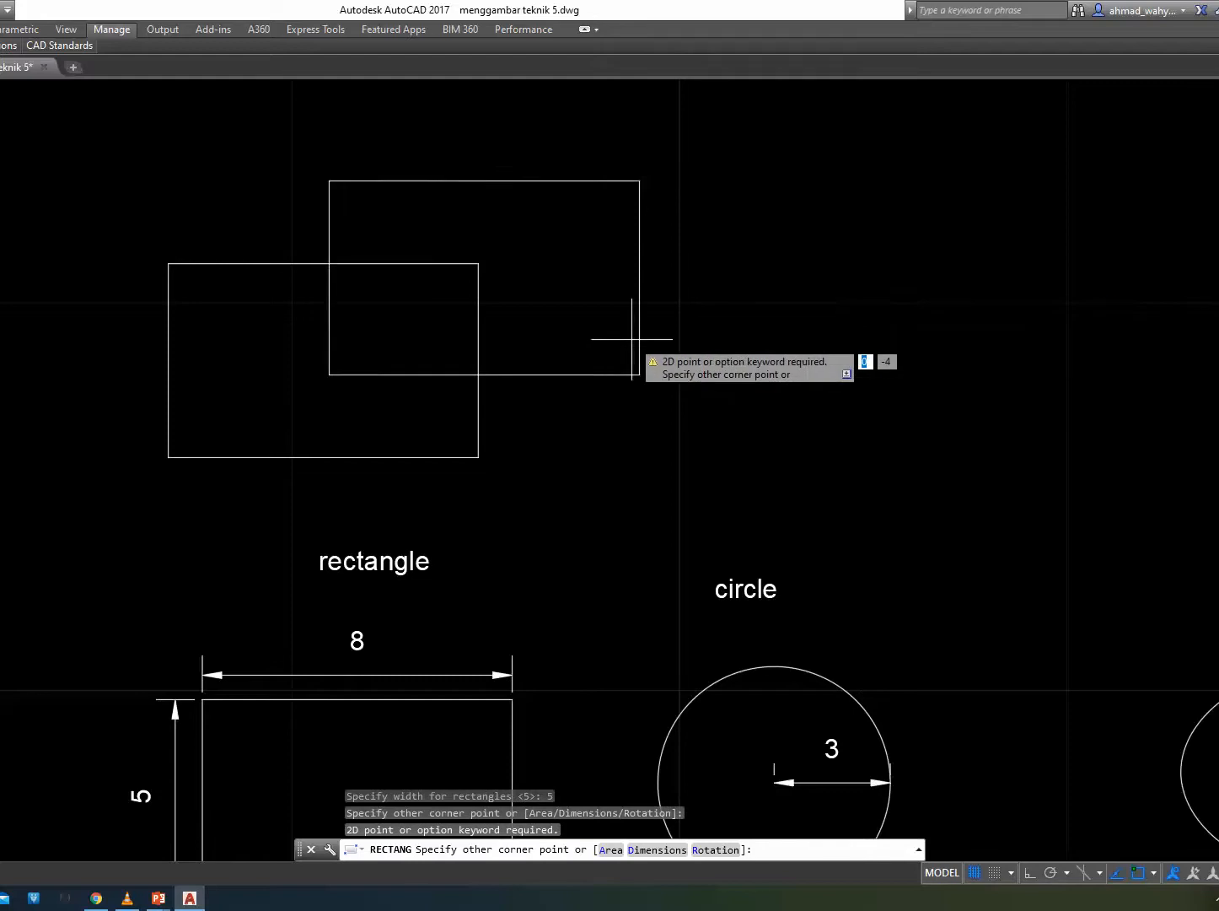
pyautogui.click(912, 327)
# Delete the 8 by 5 rectangle above the circle example.
pyautogui.scroll(5, 910, 326)
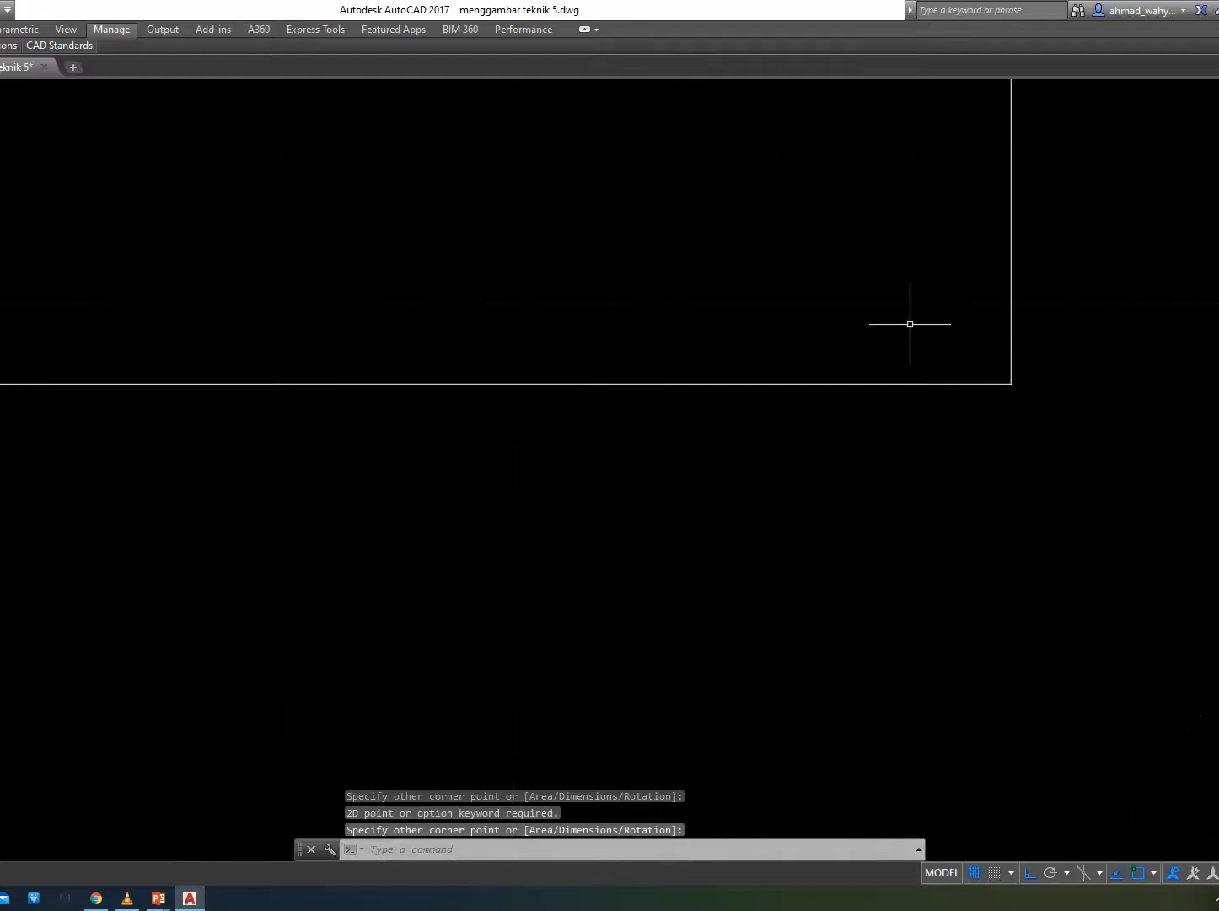
pyautogui.scroll(-5, 909, 324)
pyautogui.moveTo(907, 394); pyautogui.dragTo(865, 329)
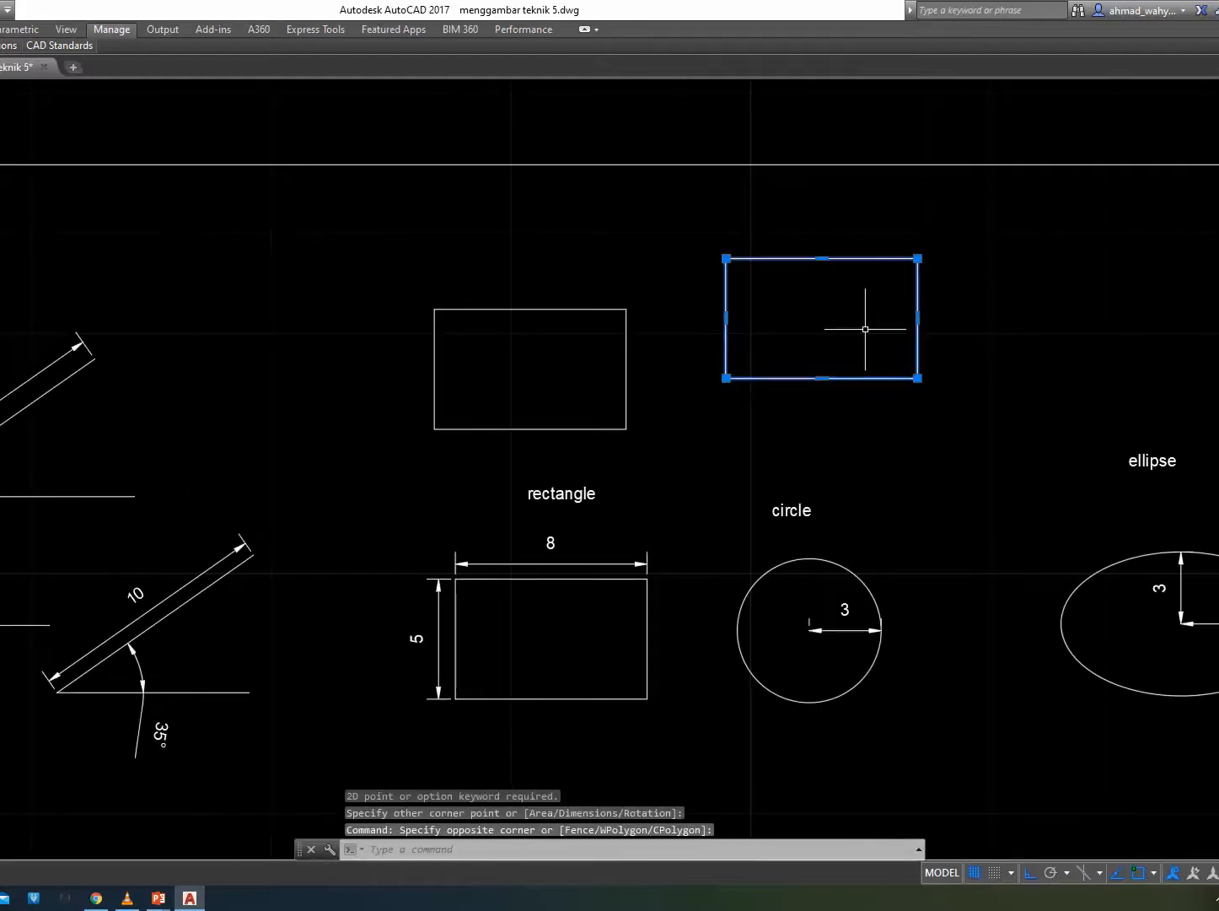
pyautogui.press('Delete')
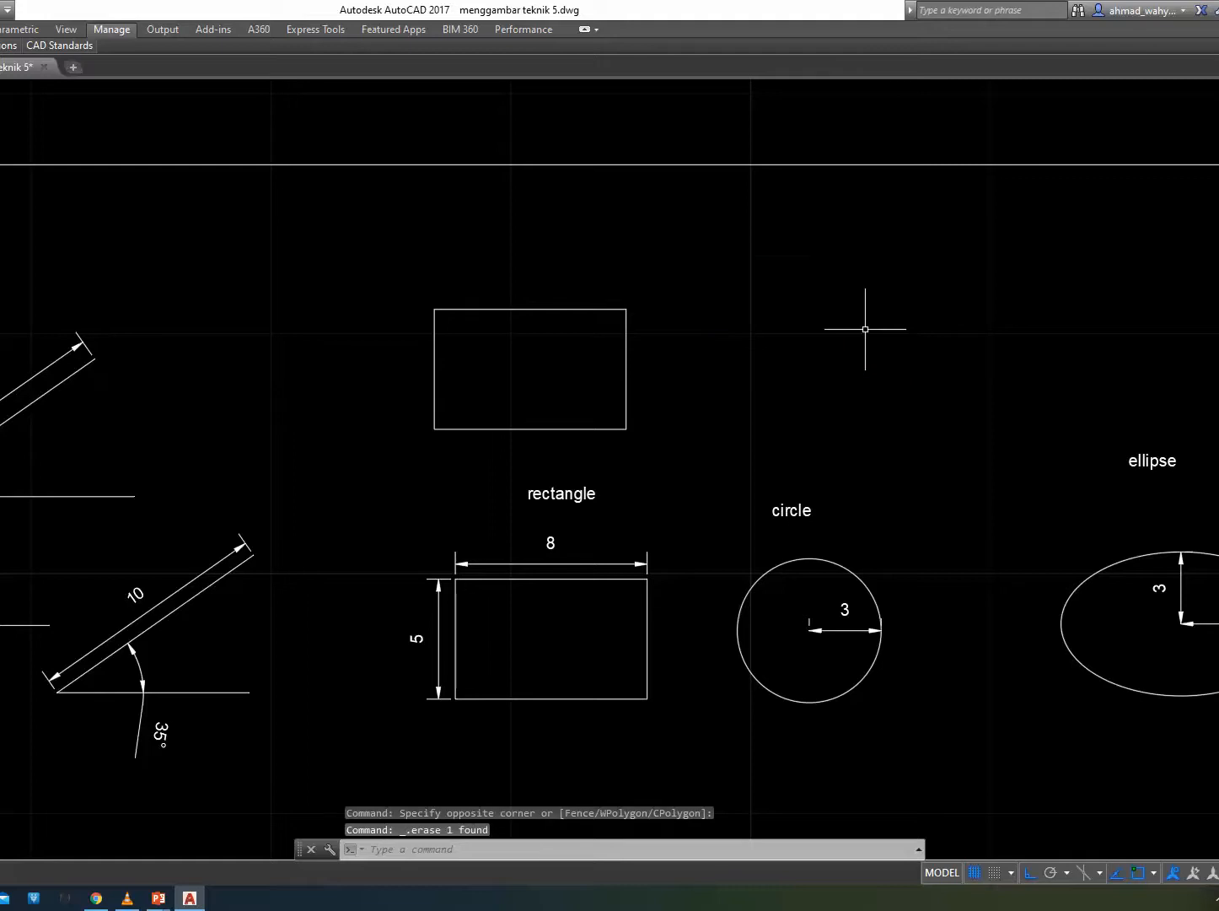
pyautogui.write('REC')
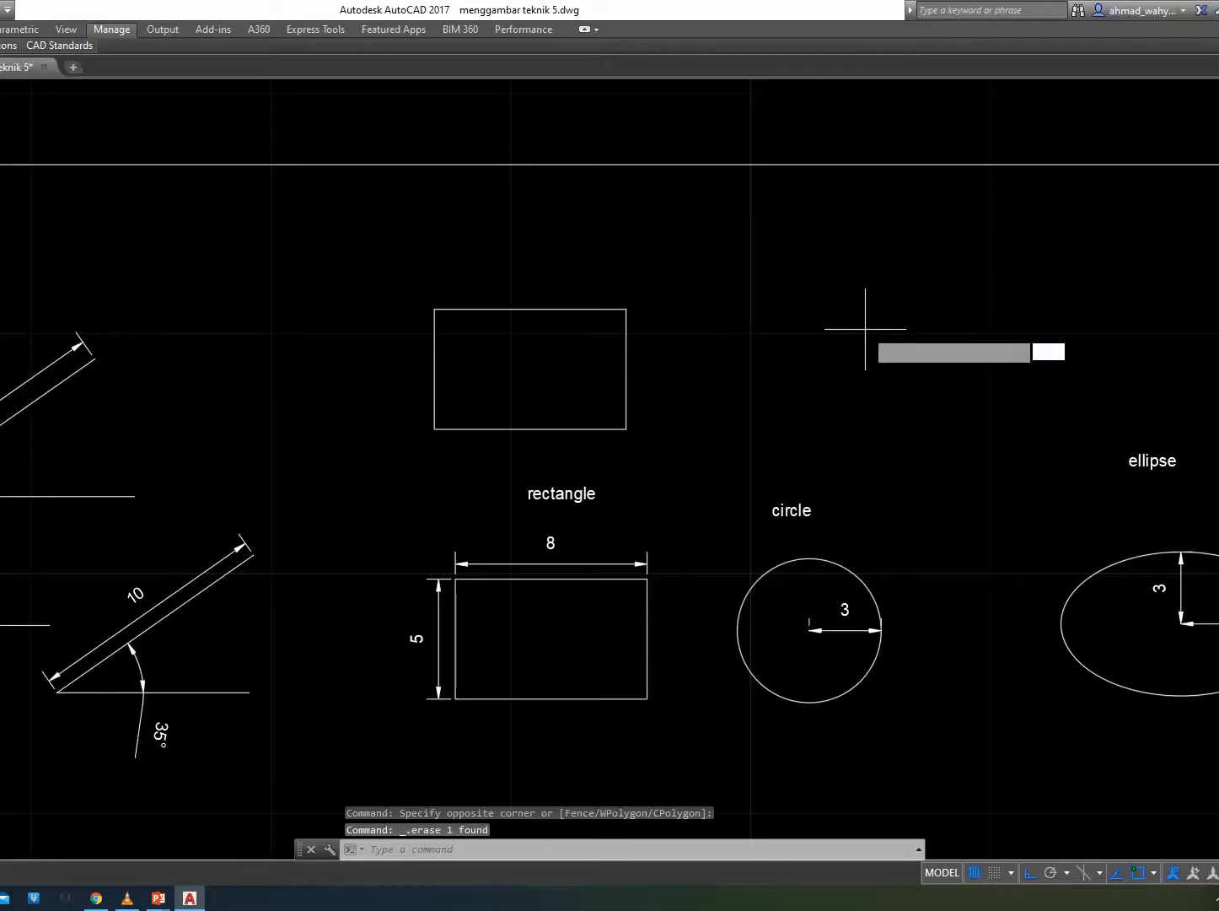
pyautogui.press('Return')
pyautogui.click(776, 261)
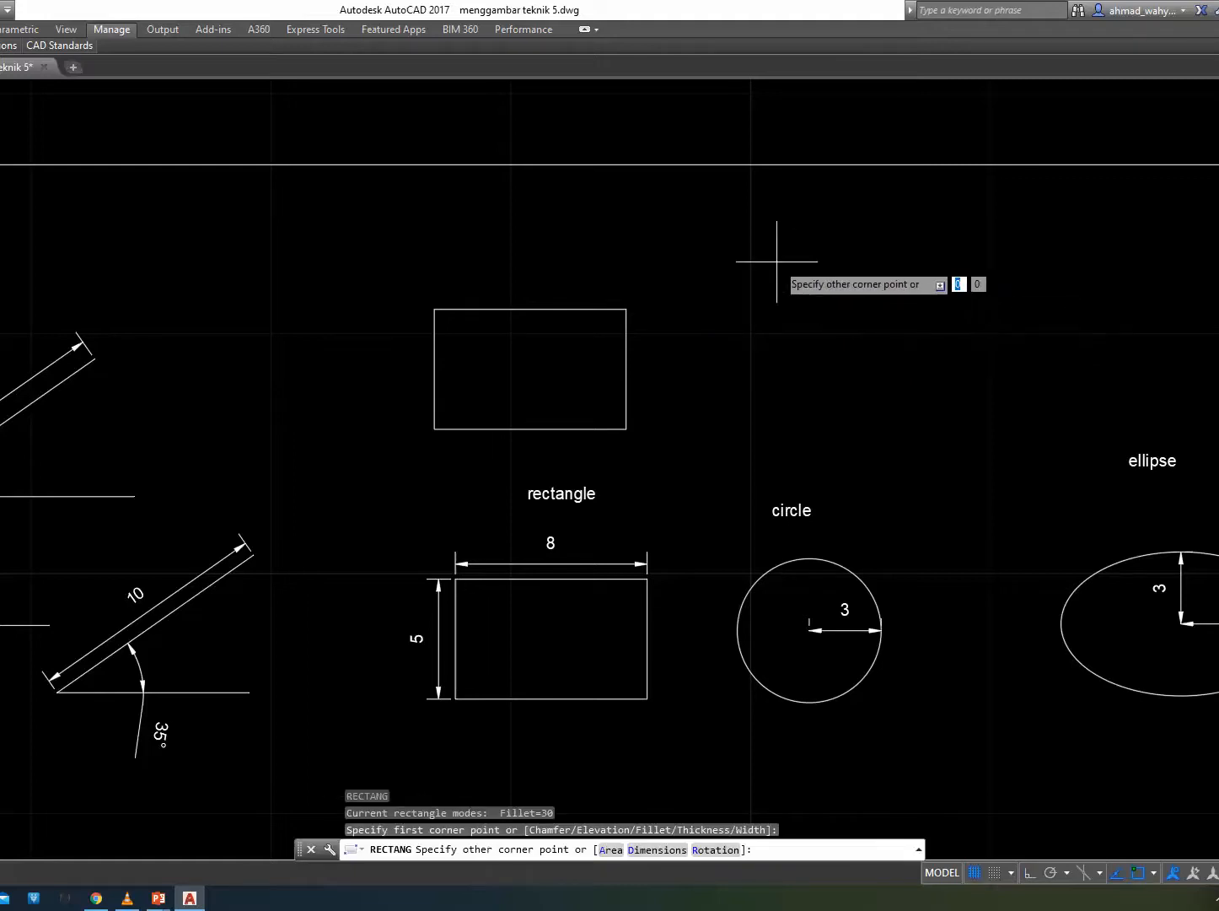
pyautogui.press('Escape')
# Draw a rectangle above the circle example with fillet radius 30, using the Dimensions option with length 5 and width 5, extending down and right.
pyautogui.write('REC')
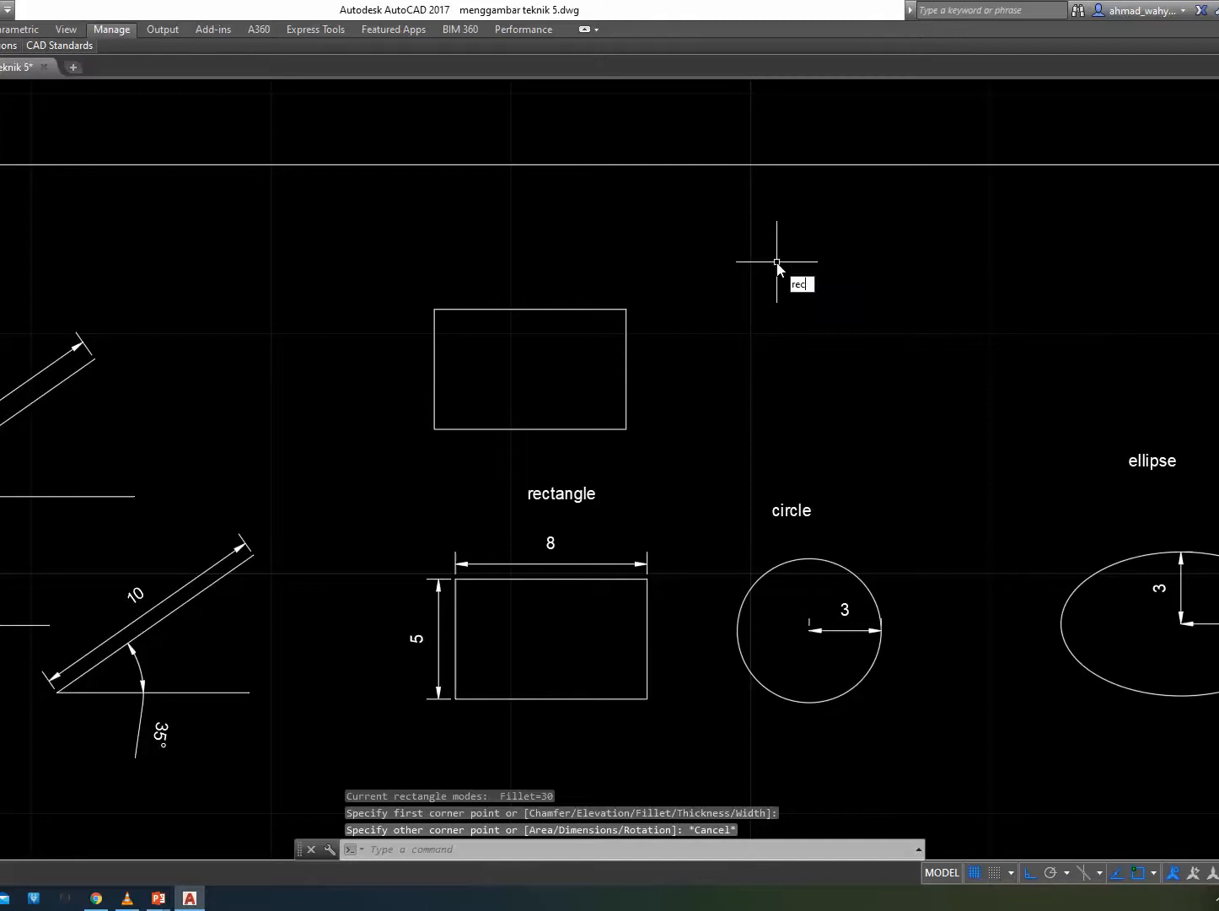
pyautogui.press('Return')
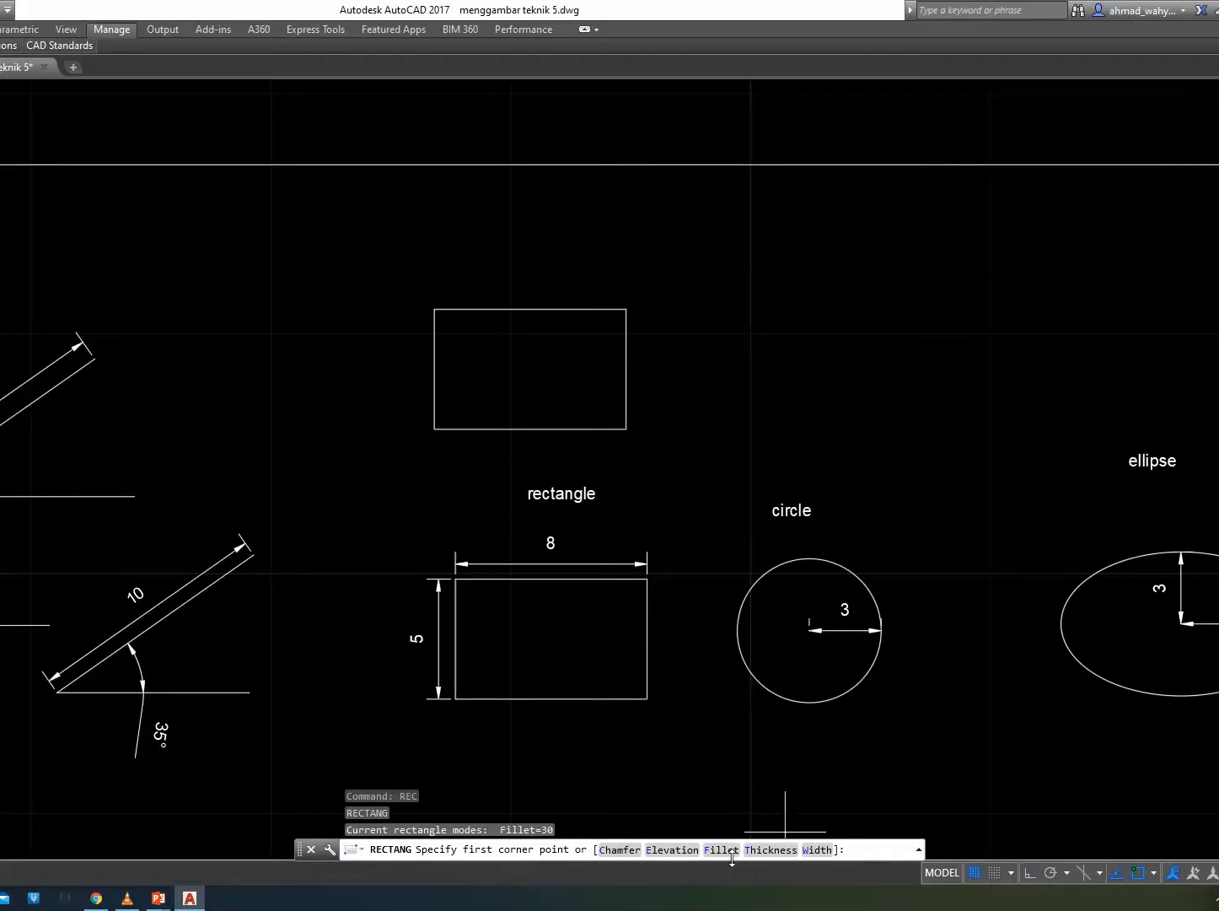
pyautogui.click(721, 849)
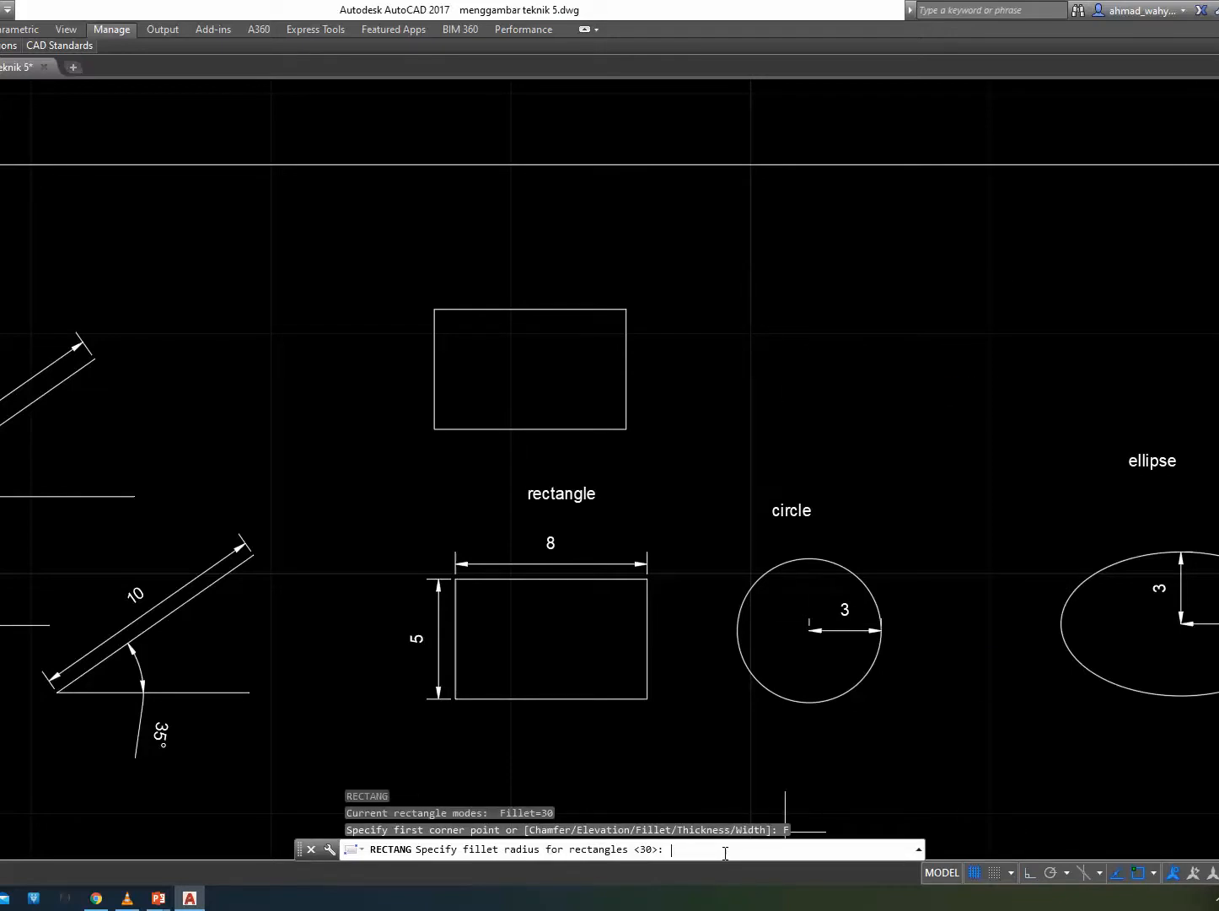
pyautogui.press('Return')
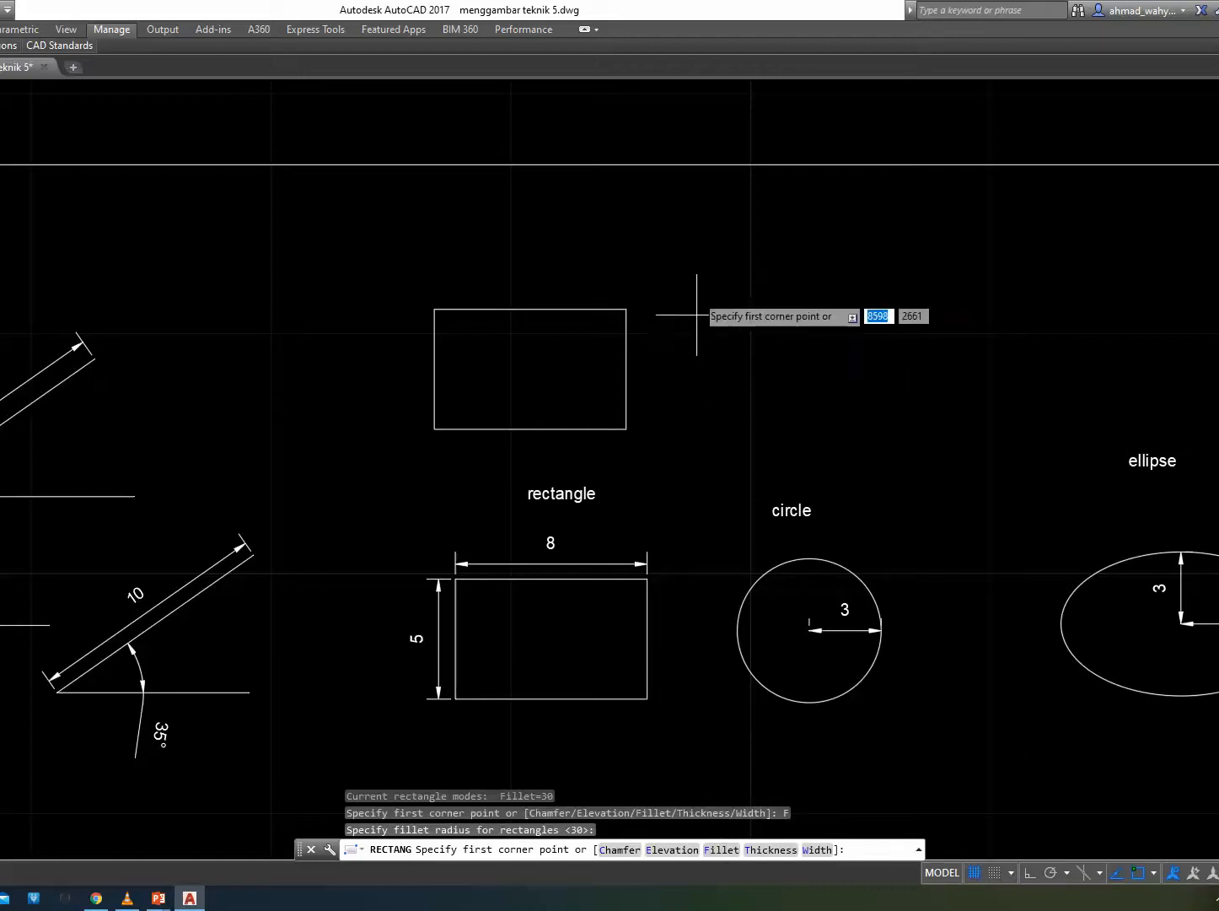
pyautogui.click(805, 225)
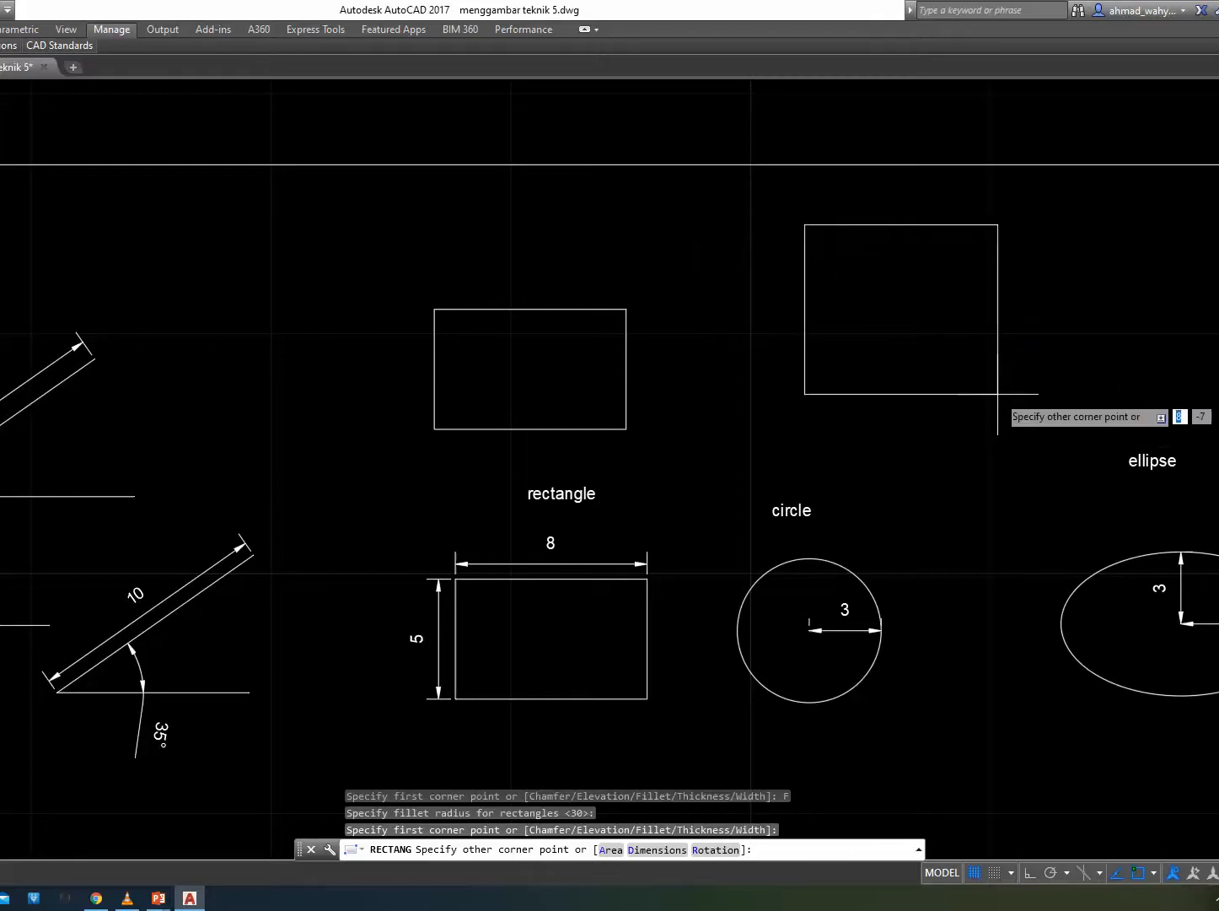
pyautogui.write('d')
pyautogui.press('Return')
pyautogui.write('5')
pyautogui.press('Return')
pyautogui.write('5')
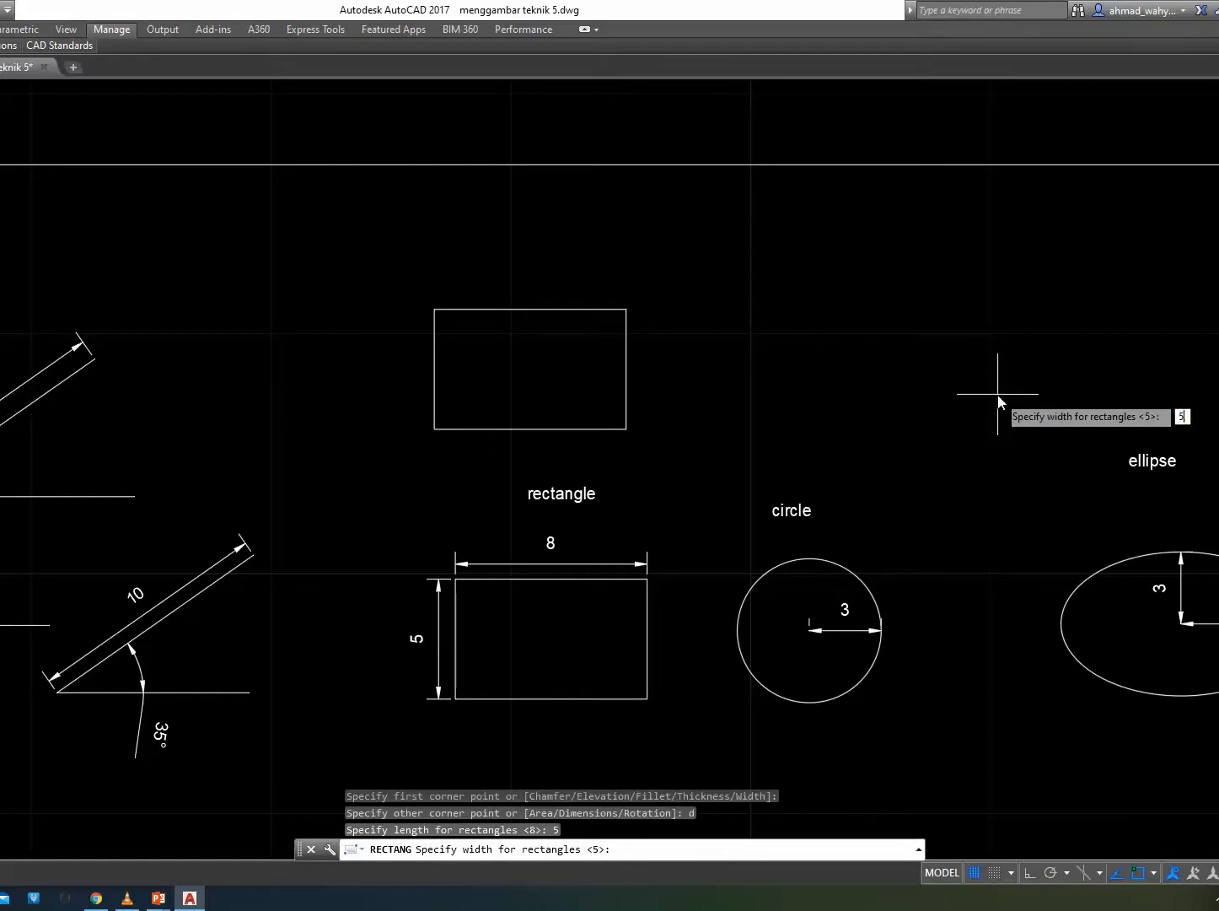
pyautogui.press('Return')
pyautogui.click(997, 393)
# Delete the 5 by 5 rectangle above the circle example.
pyautogui.scroll(10, 927, 337)
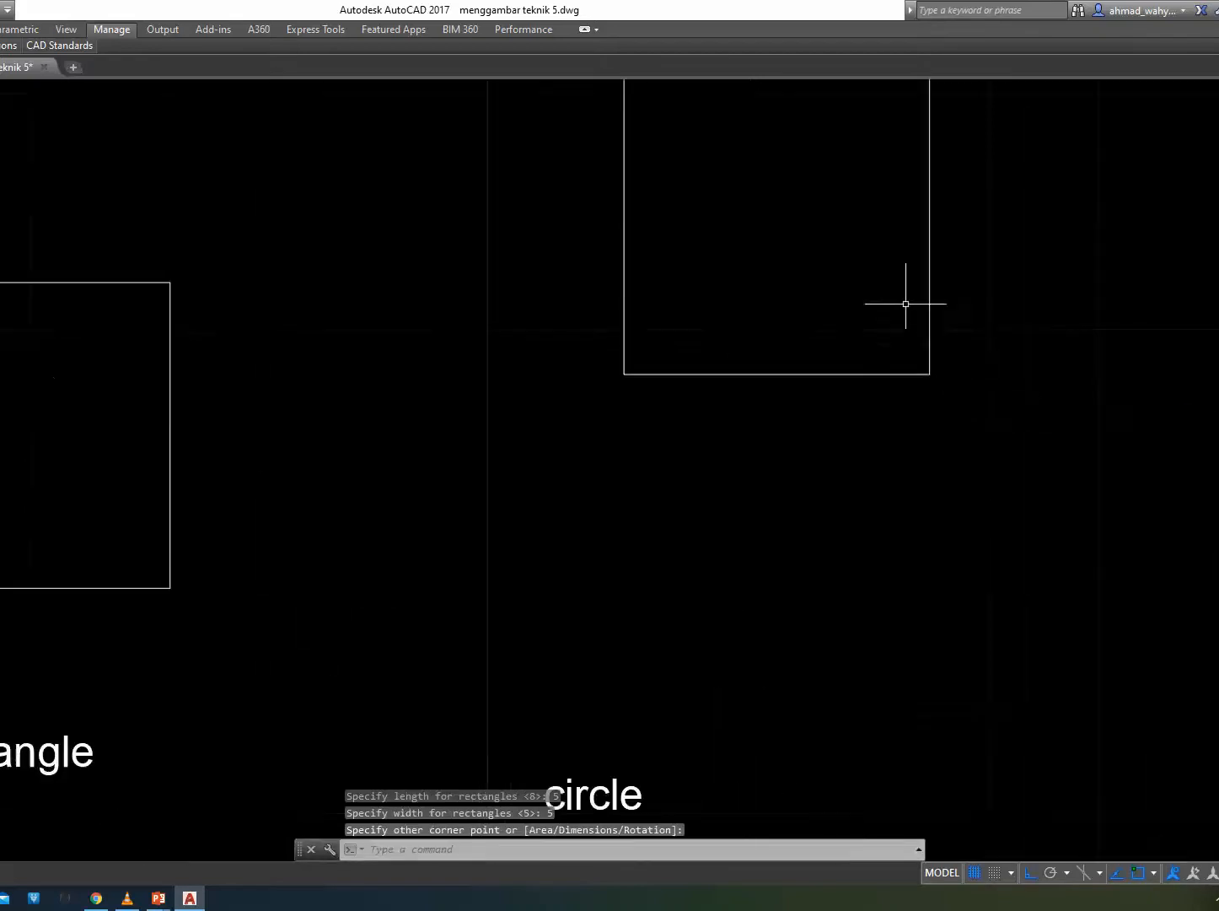
pyautogui.click(930, 568)
pyautogui.click(860, 424)
pyautogui.scroll(-5, 907, 540)
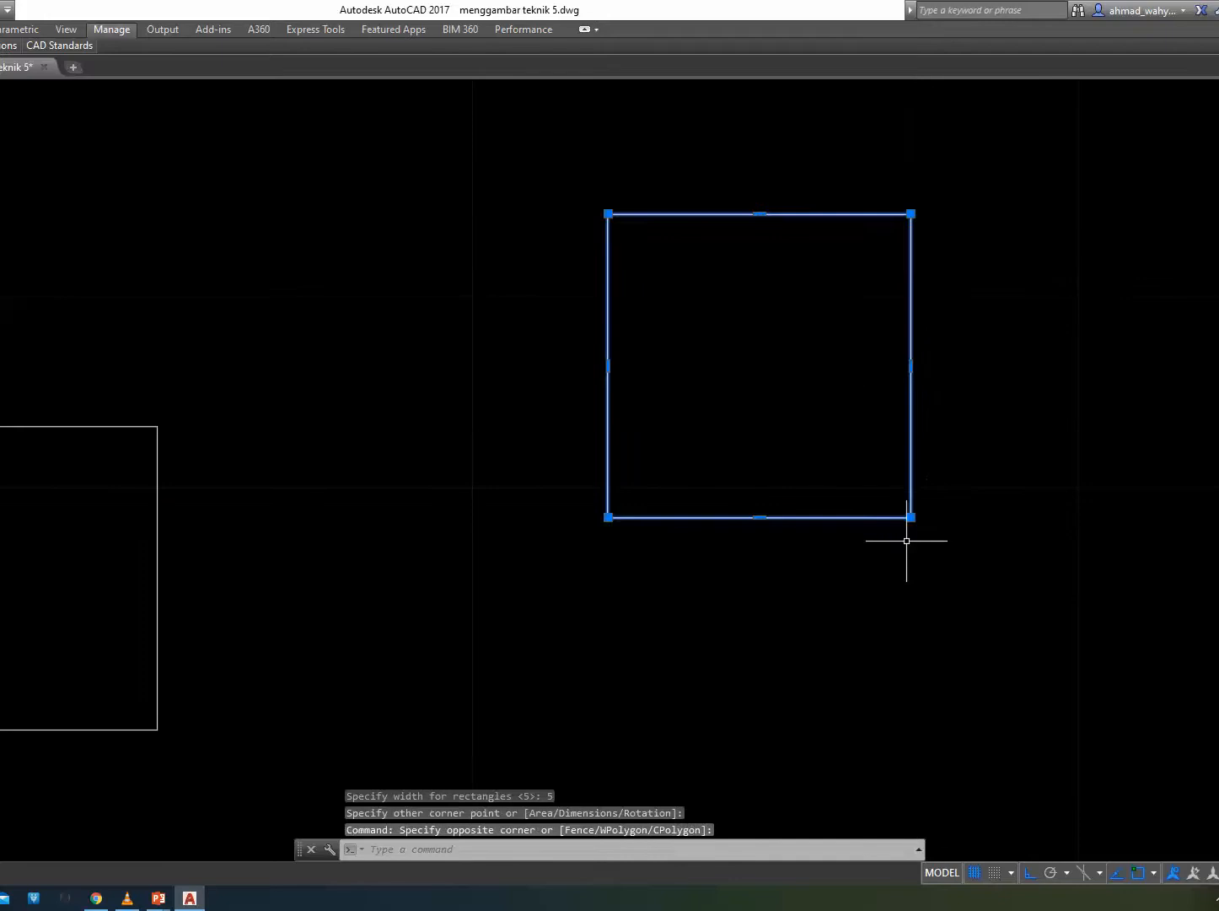
pyautogui.press('Delete')
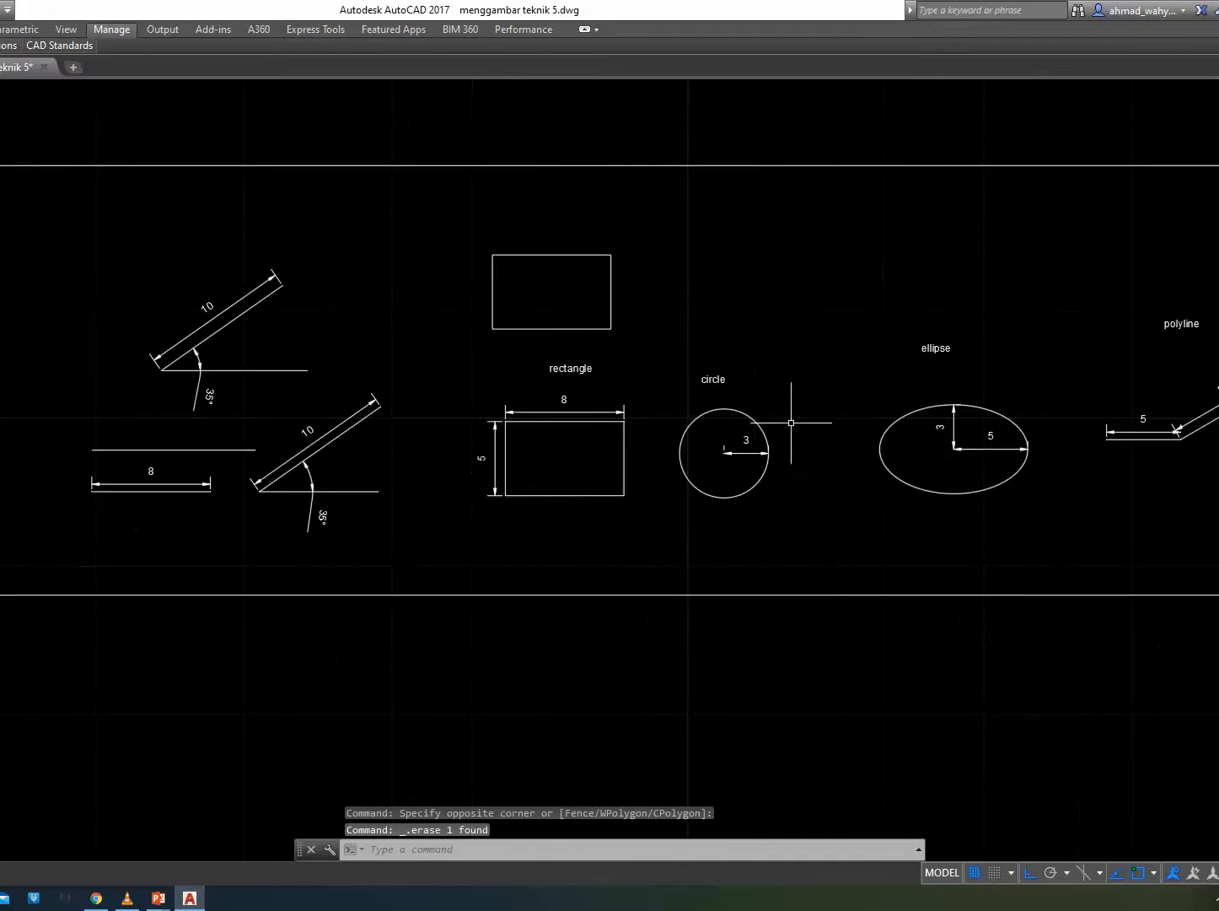
# Draw a circle with radius 3 in the empty space above the circle example.
pyautogui.scroll(5, 789, 414)
pyautogui.moveTo(756, 428)
pyautogui.mouseDown(button='middle')
pyautogui.moveTo(675, 477)
pyautogui.moveTo(559, 510)
pyautogui.mouseUp(button='middle')
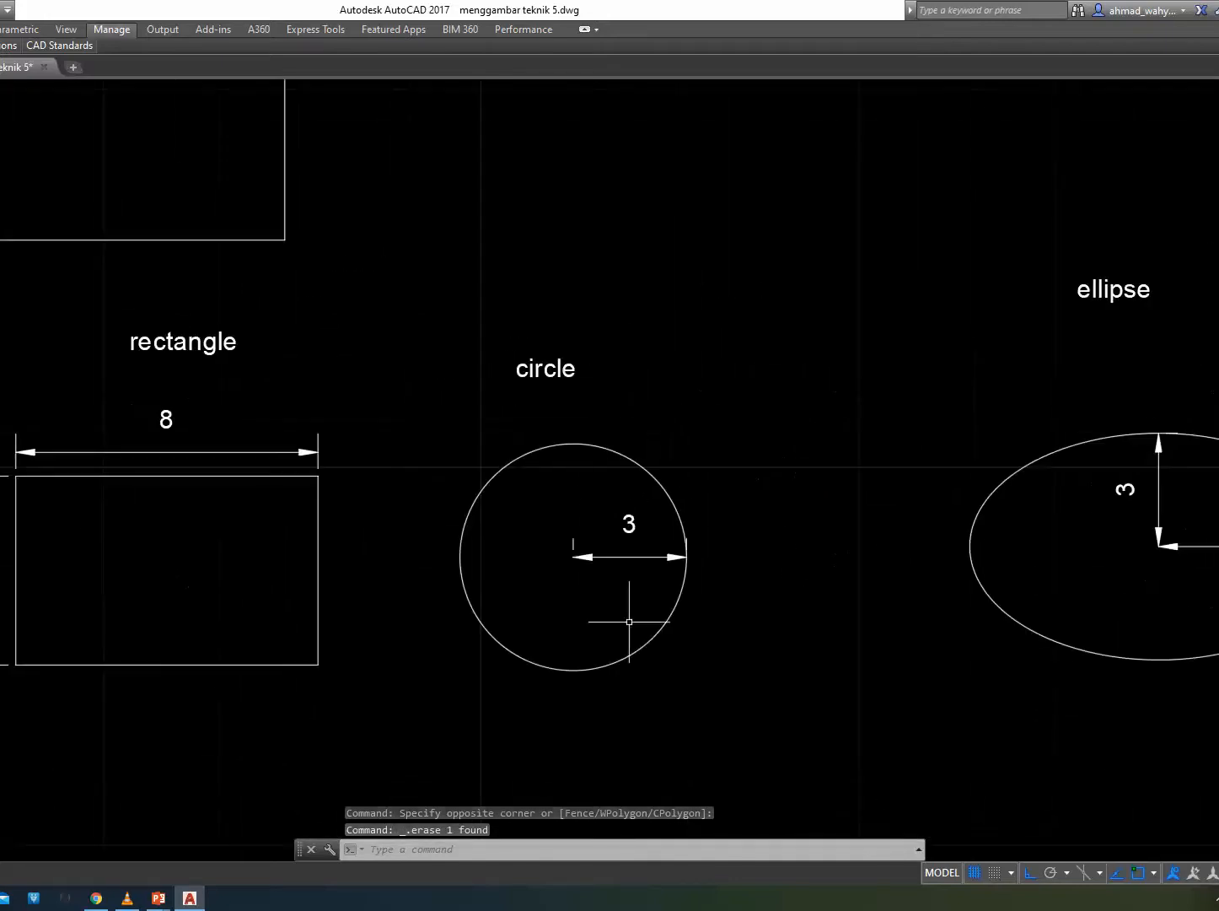
pyautogui.moveTo(672, 308); pyautogui.dragTo(628, 407, button='middle')
pyautogui.write('c')
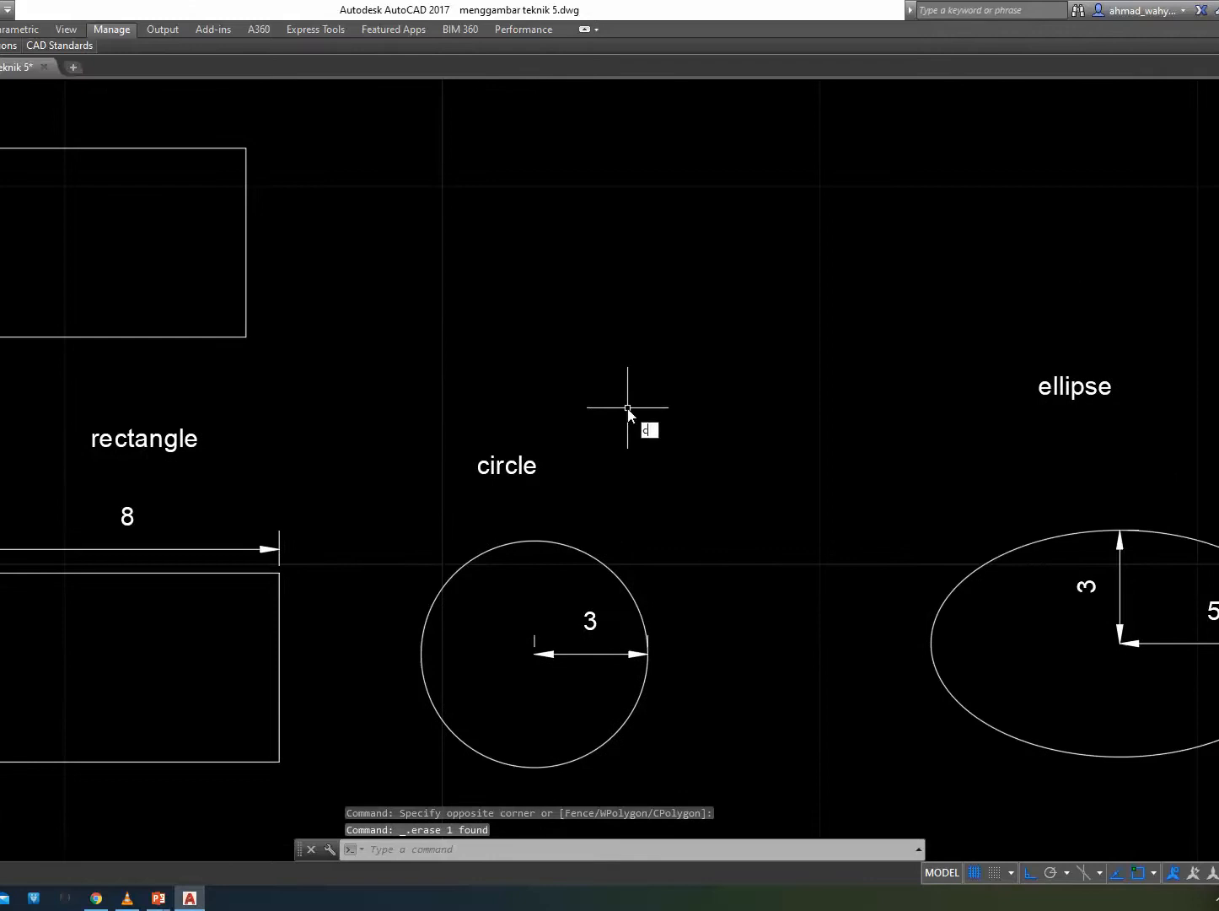
pyautogui.press('Return')
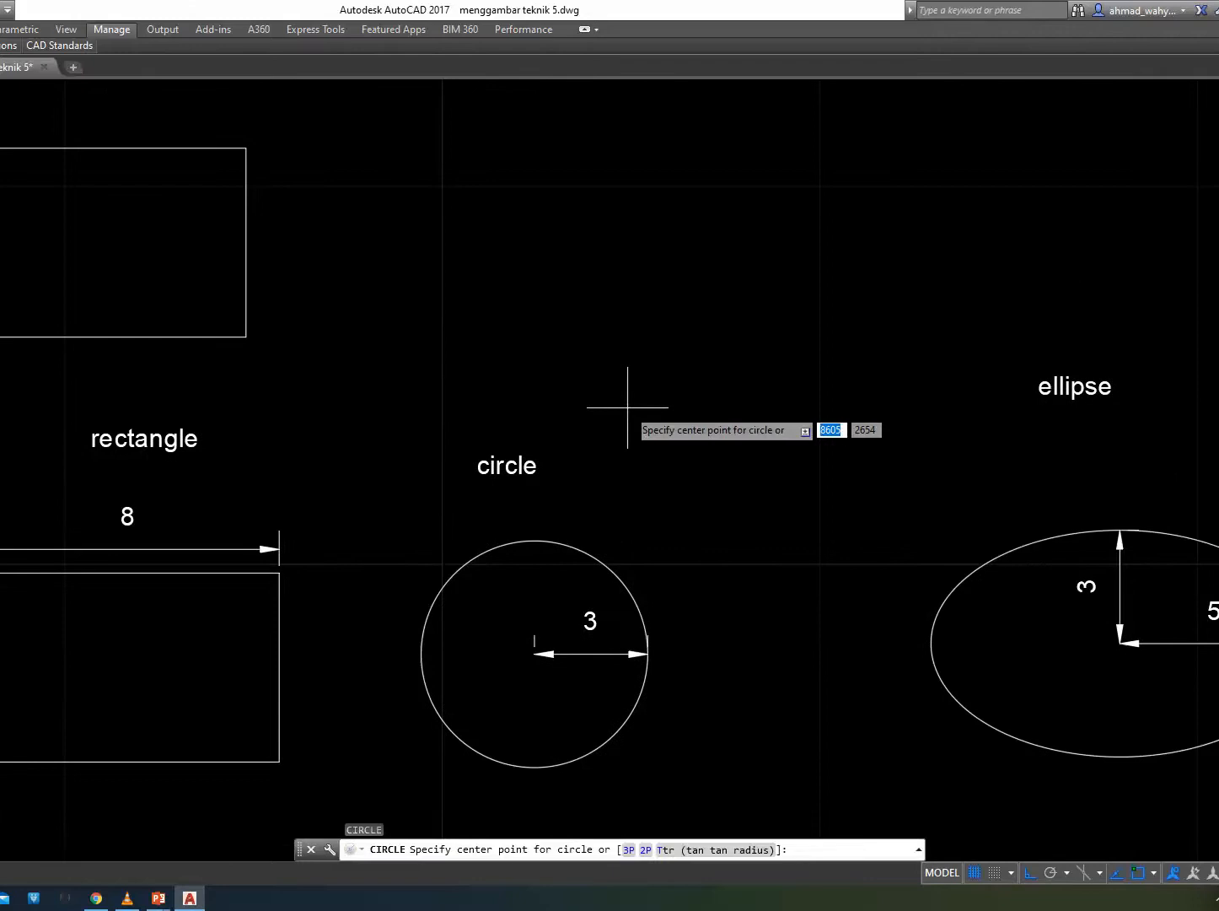
pyautogui.click(616, 242)
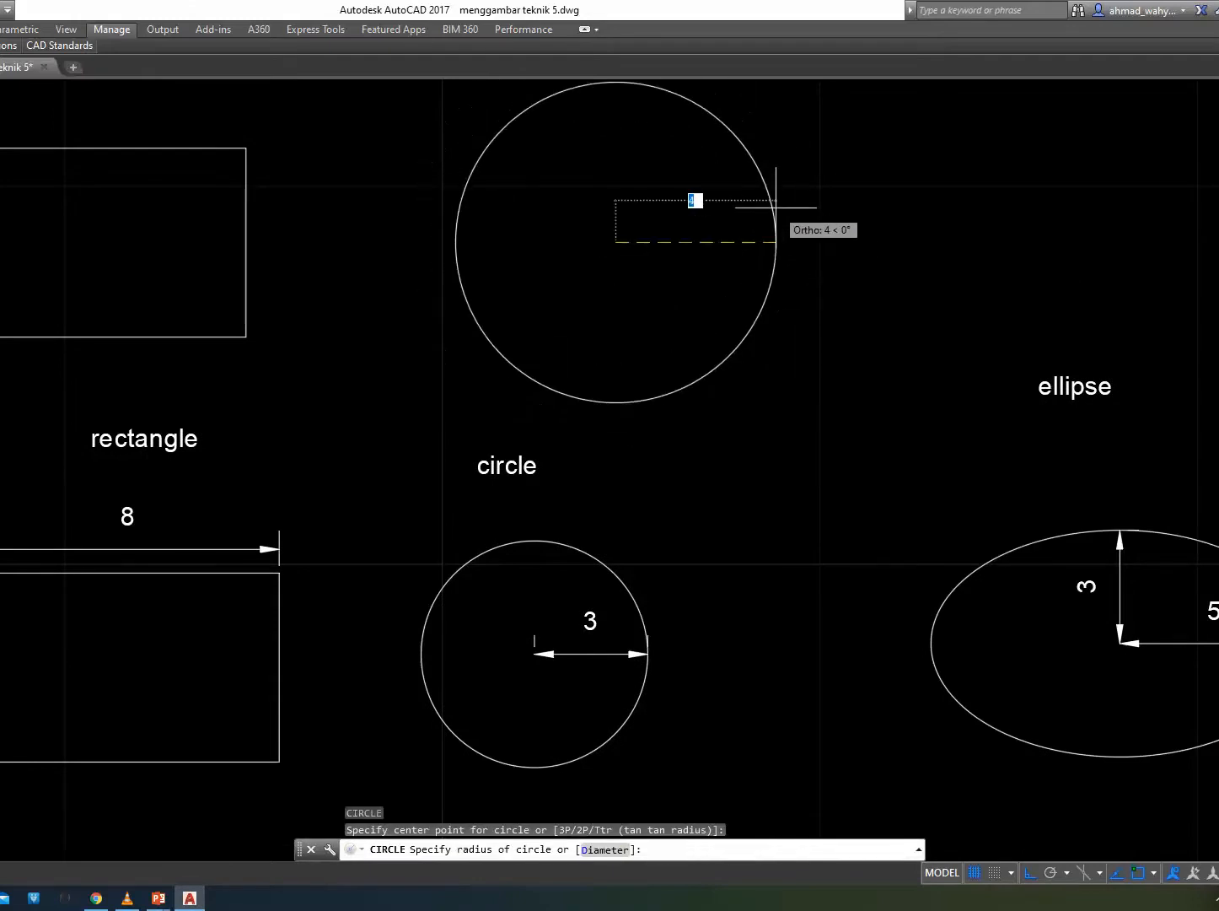
pyautogui.moveTo(674, 228); pyautogui.dragTo(861, 281, button='middle')
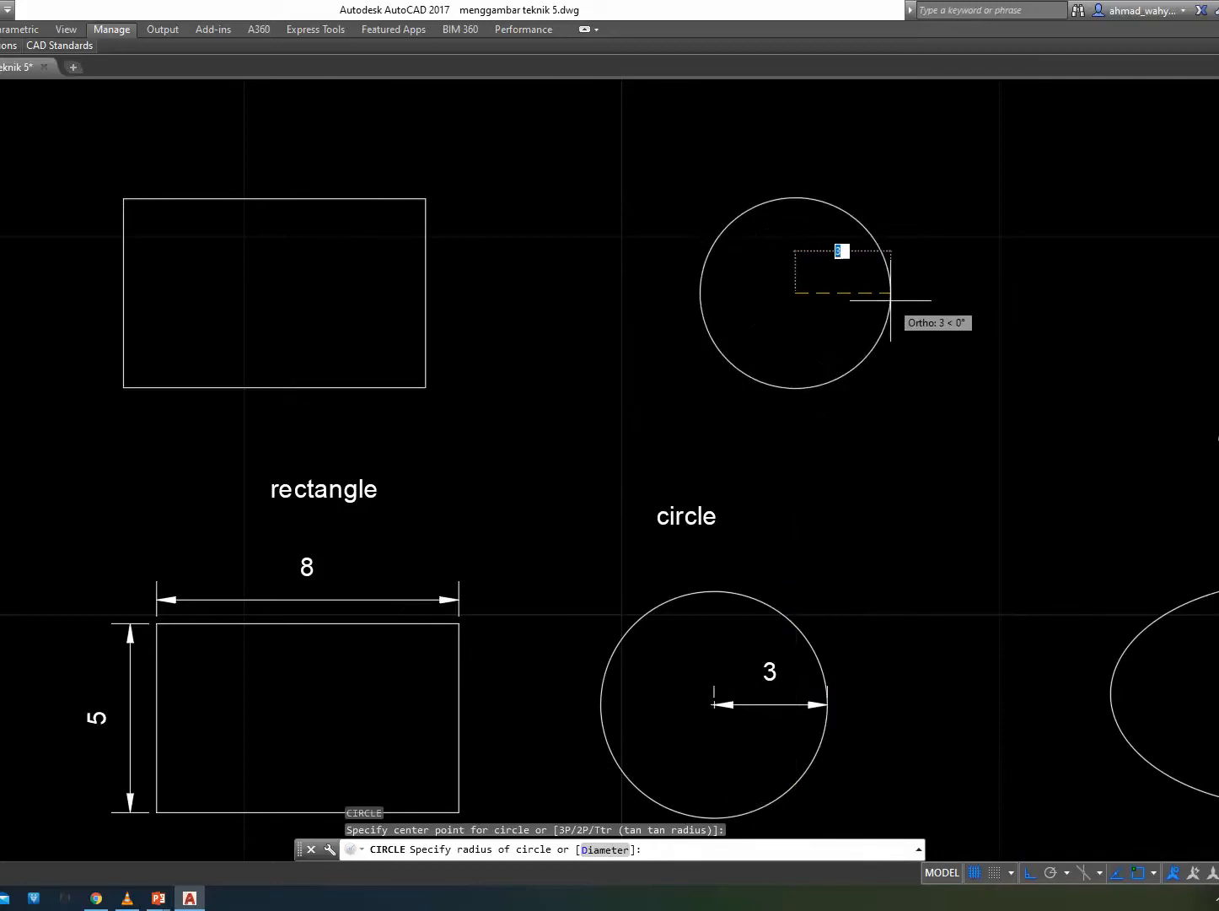
pyautogui.write('3')
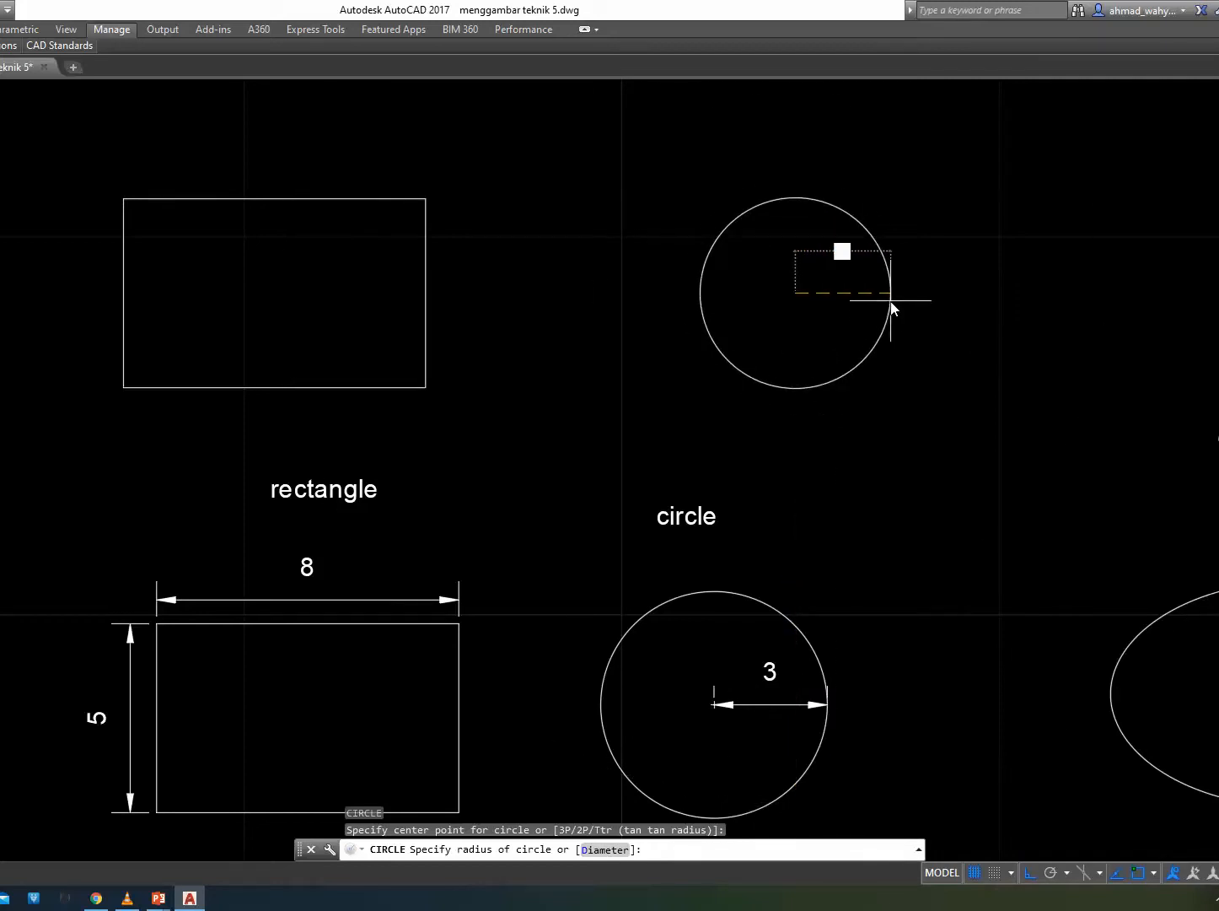
pyautogui.press('Return')
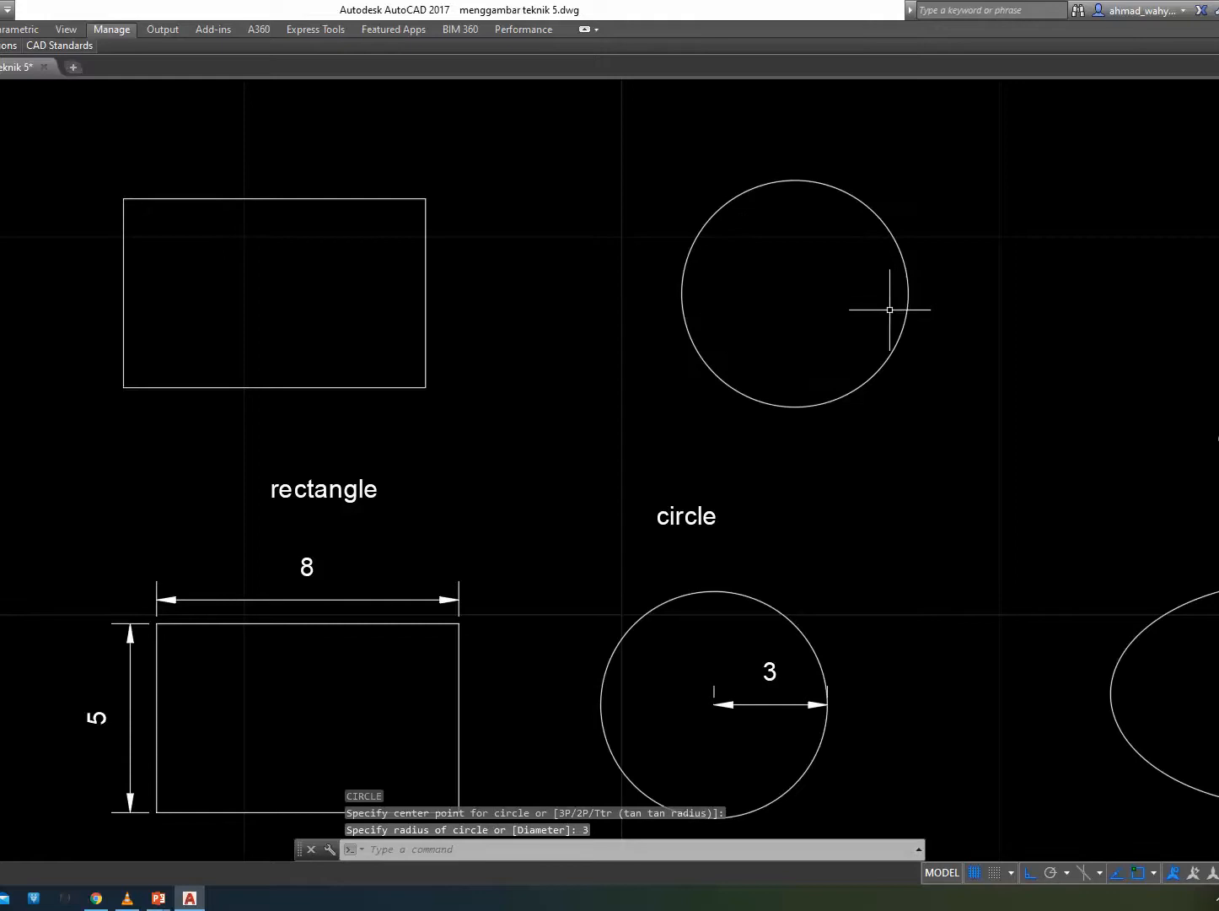
# Draw a second circle above and left of the ellipse label, using the Diameter option with a diameter of 6.
pyautogui.moveTo(979, 495); pyautogui.dragTo(691, 533, button='middle')
pyautogui.press('Return')
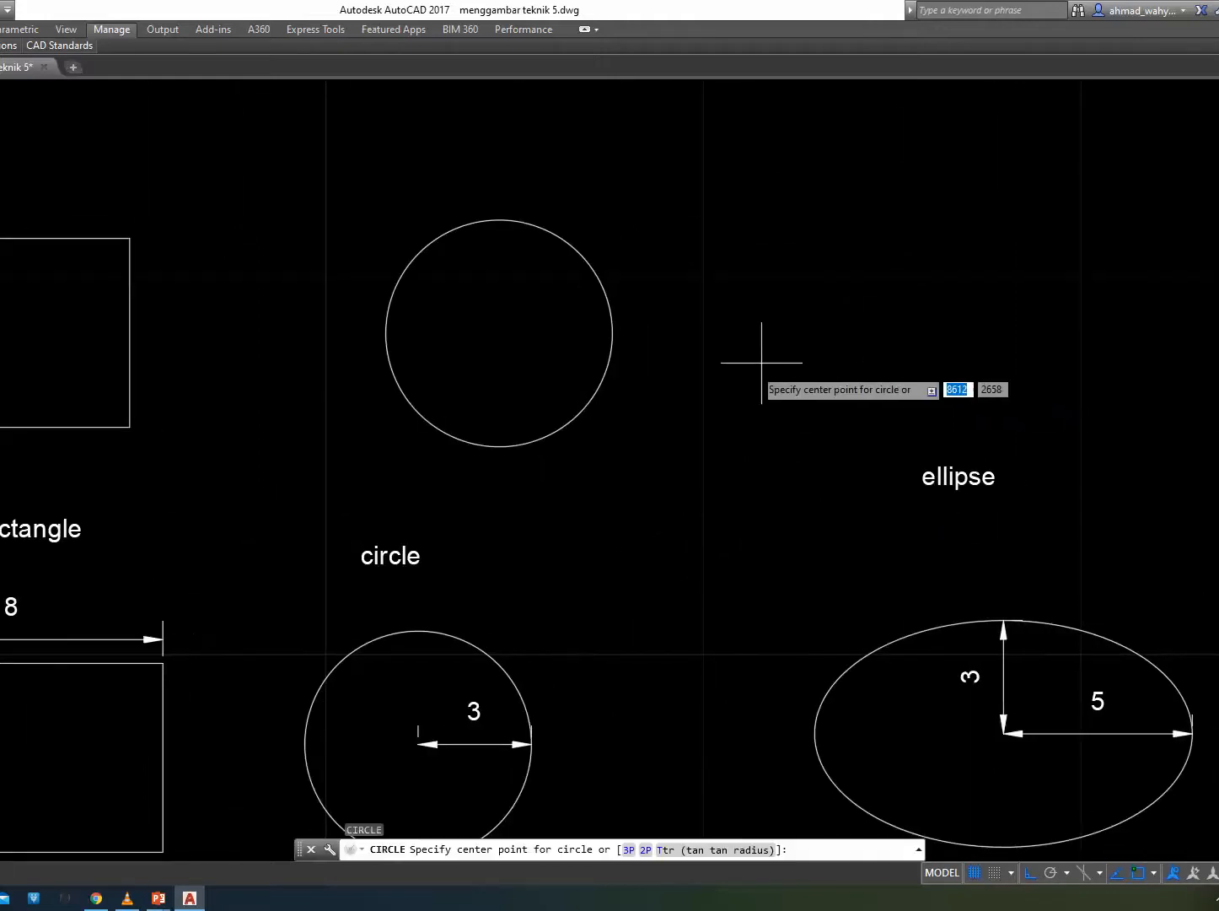
pyautogui.click(814, 265)
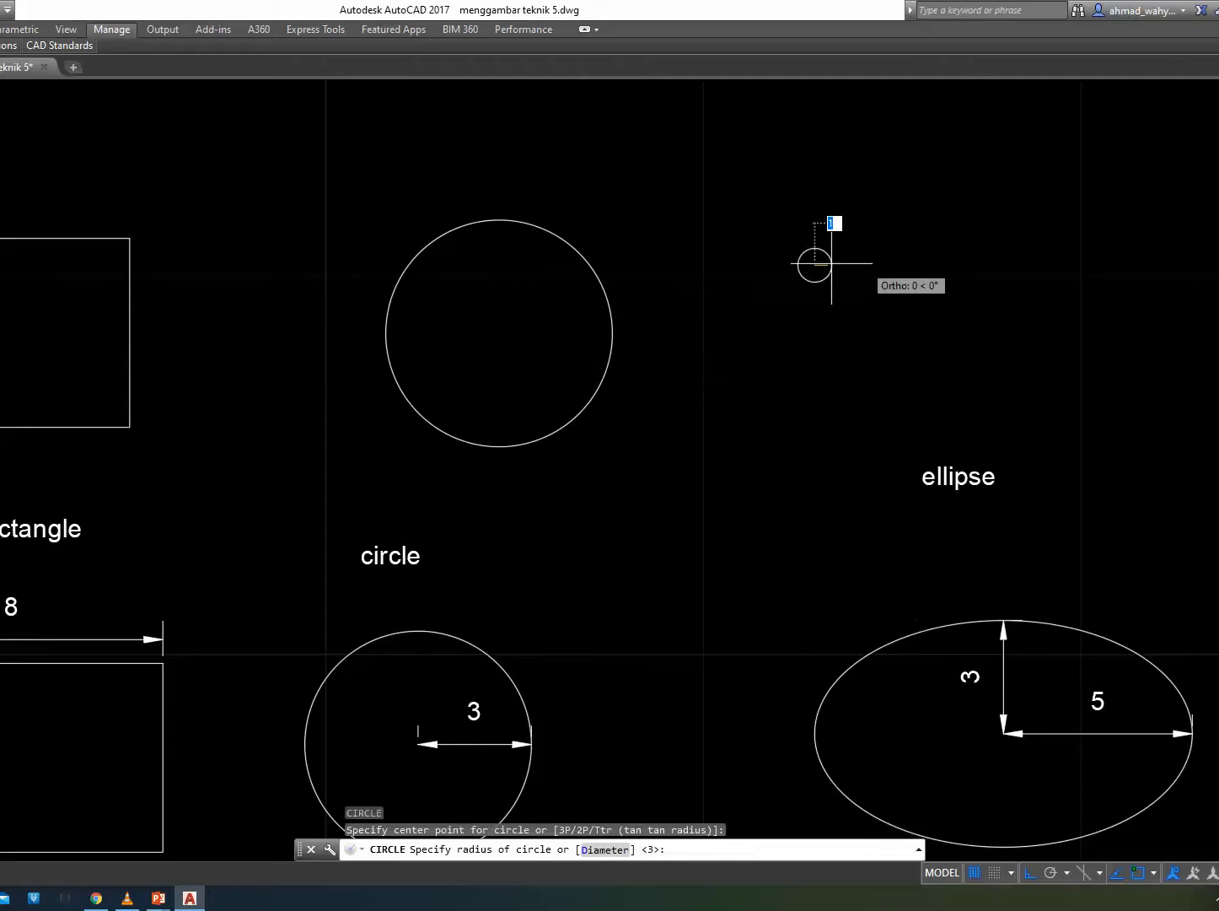
pyautogui.write('d')
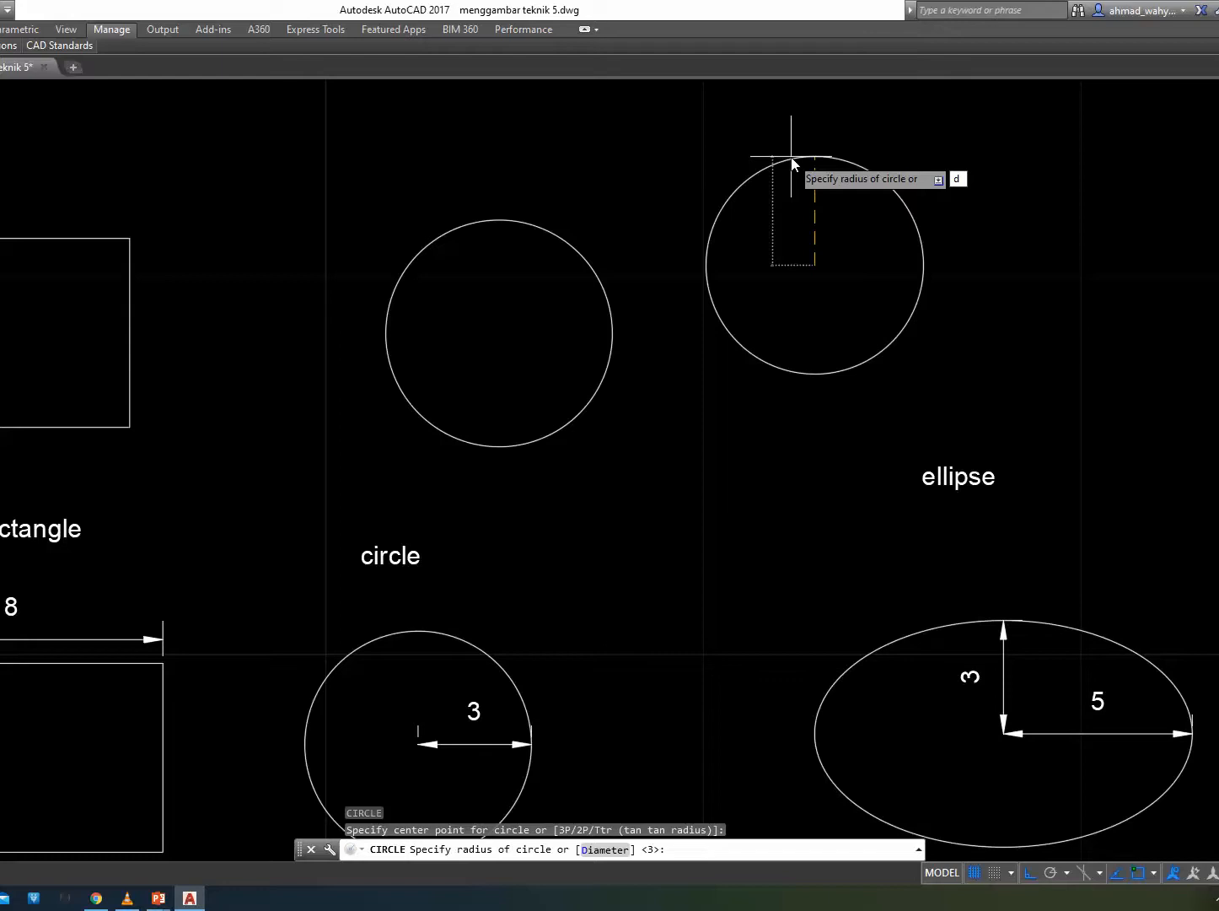
pyautogui.press('Return')
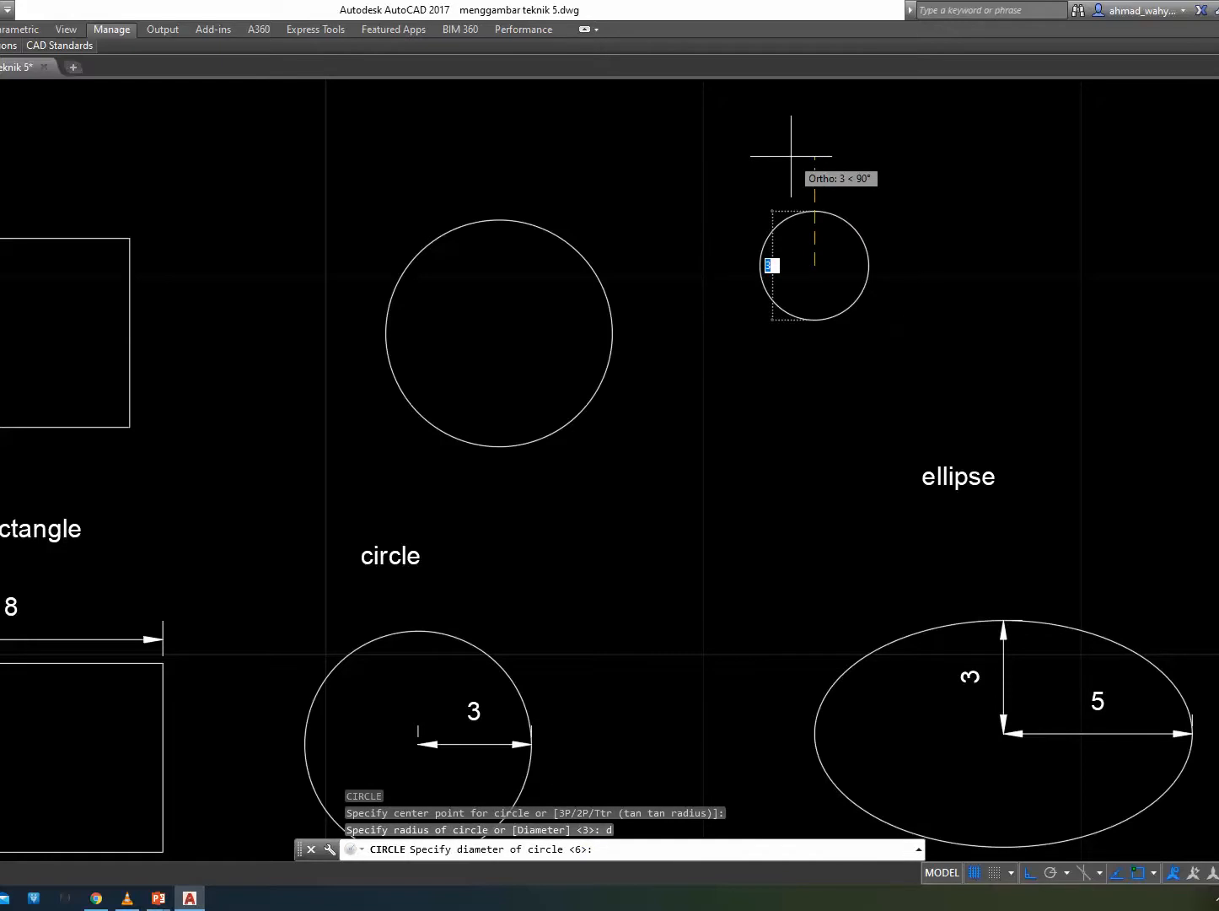
pyautogui.write('6')
pyautogui.press('Return')
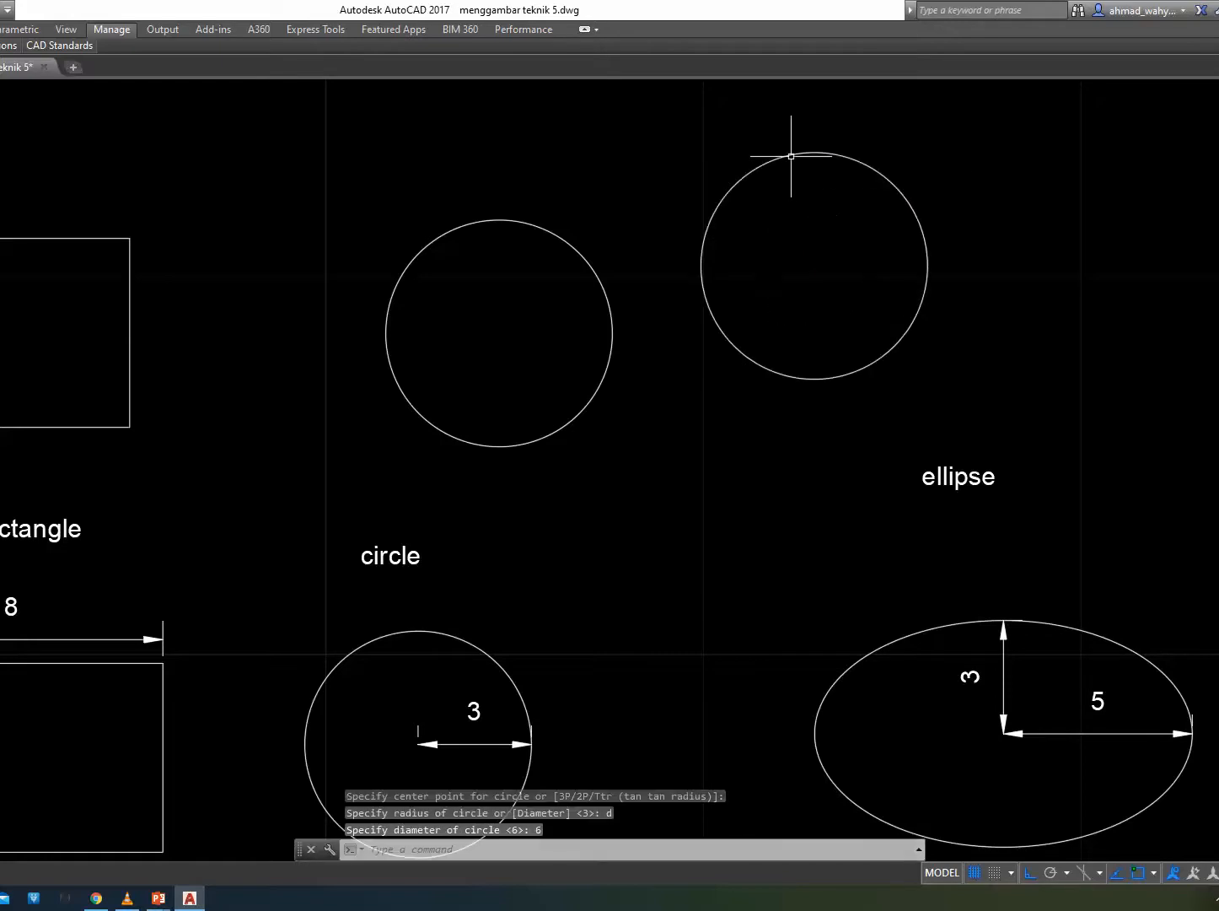
pyautogui.moveTo(346, 249)
pyautogui.mouseDown(button='middle')
pyautogui.moveTo(427, 271)
pyautogui.moveTo(855, 274)
pyautogui.mouseUp(button='middle')
pyautogui.scroll(-2, 510, 381)
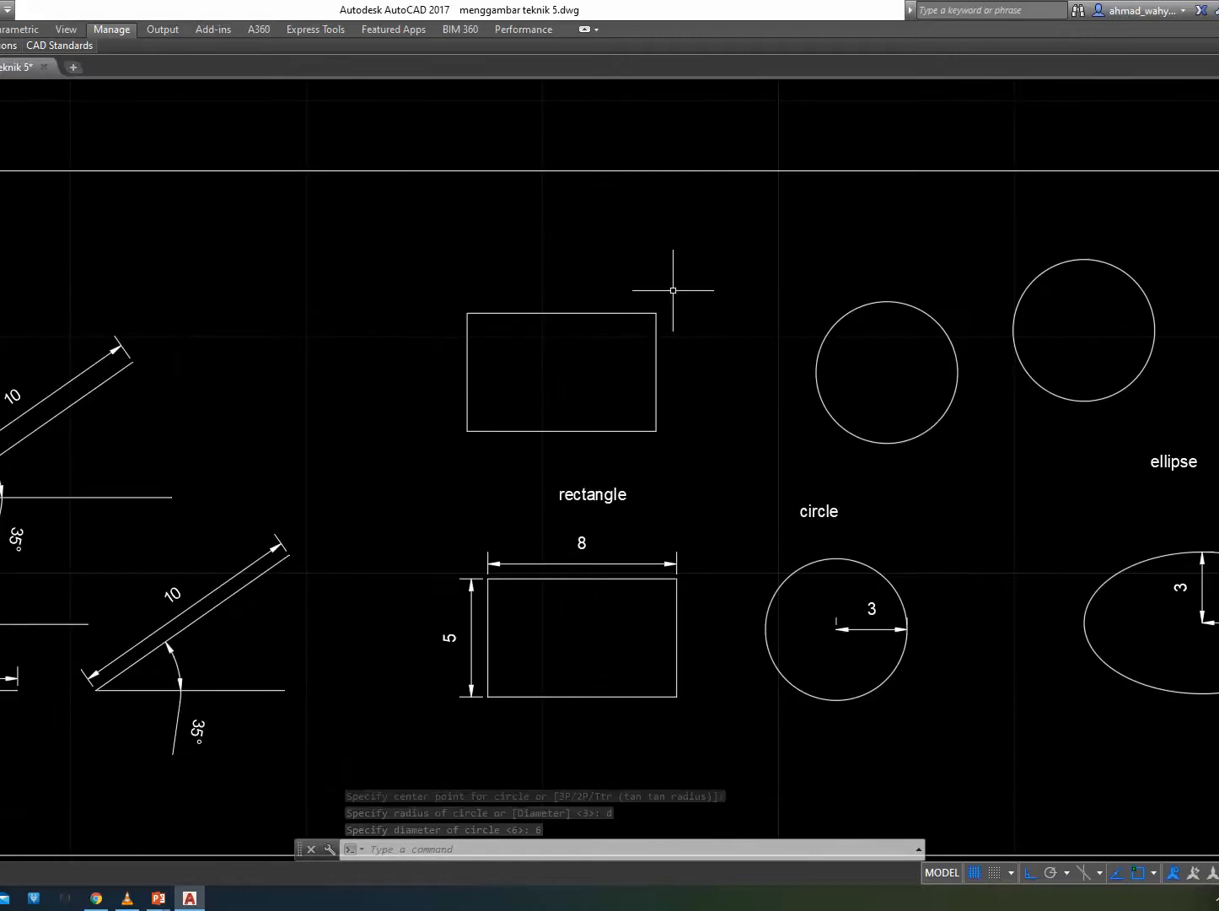
pyautogui.write('REC')
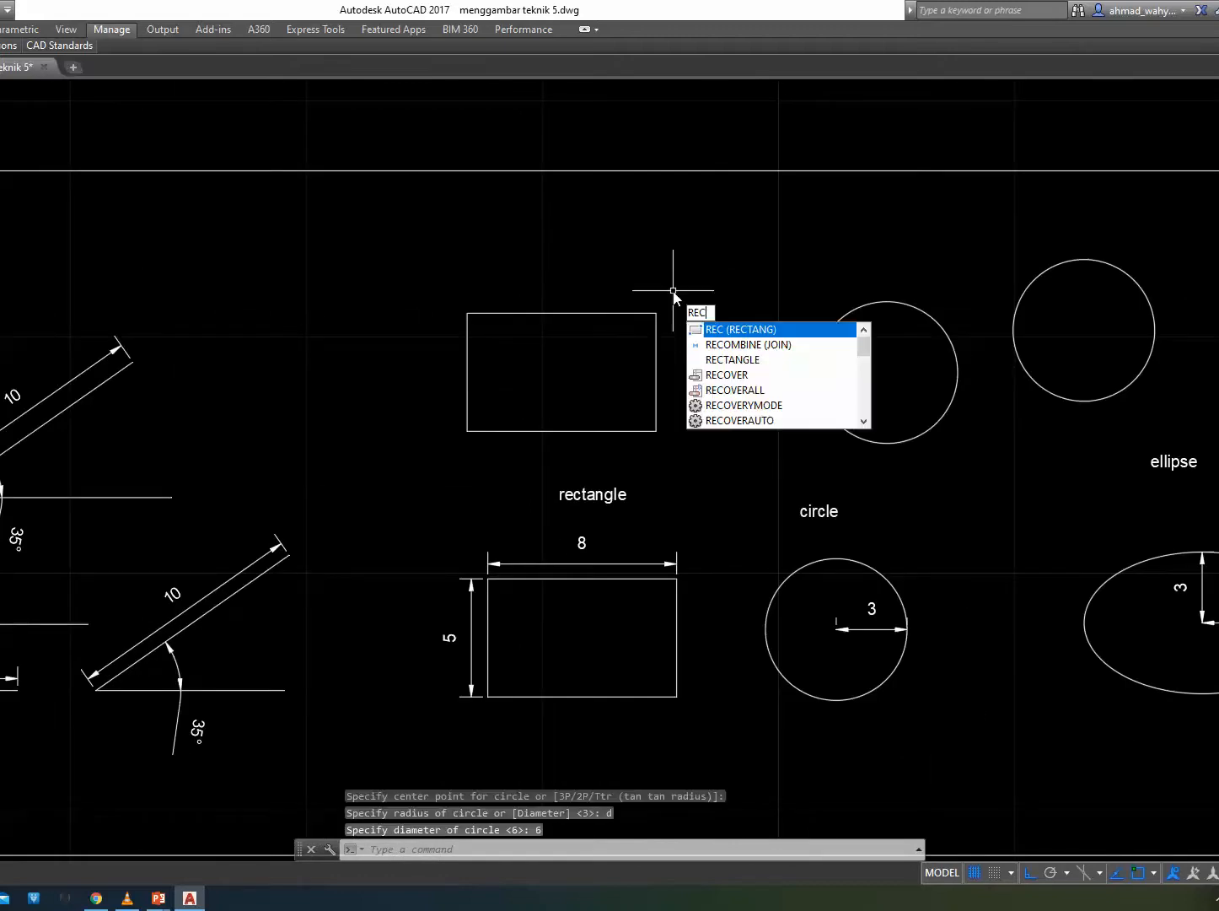
pyautogui.press('Return')
pyautogui.moveTo(721, 264); pyautogui.dragTo(736, 207, button='middle')
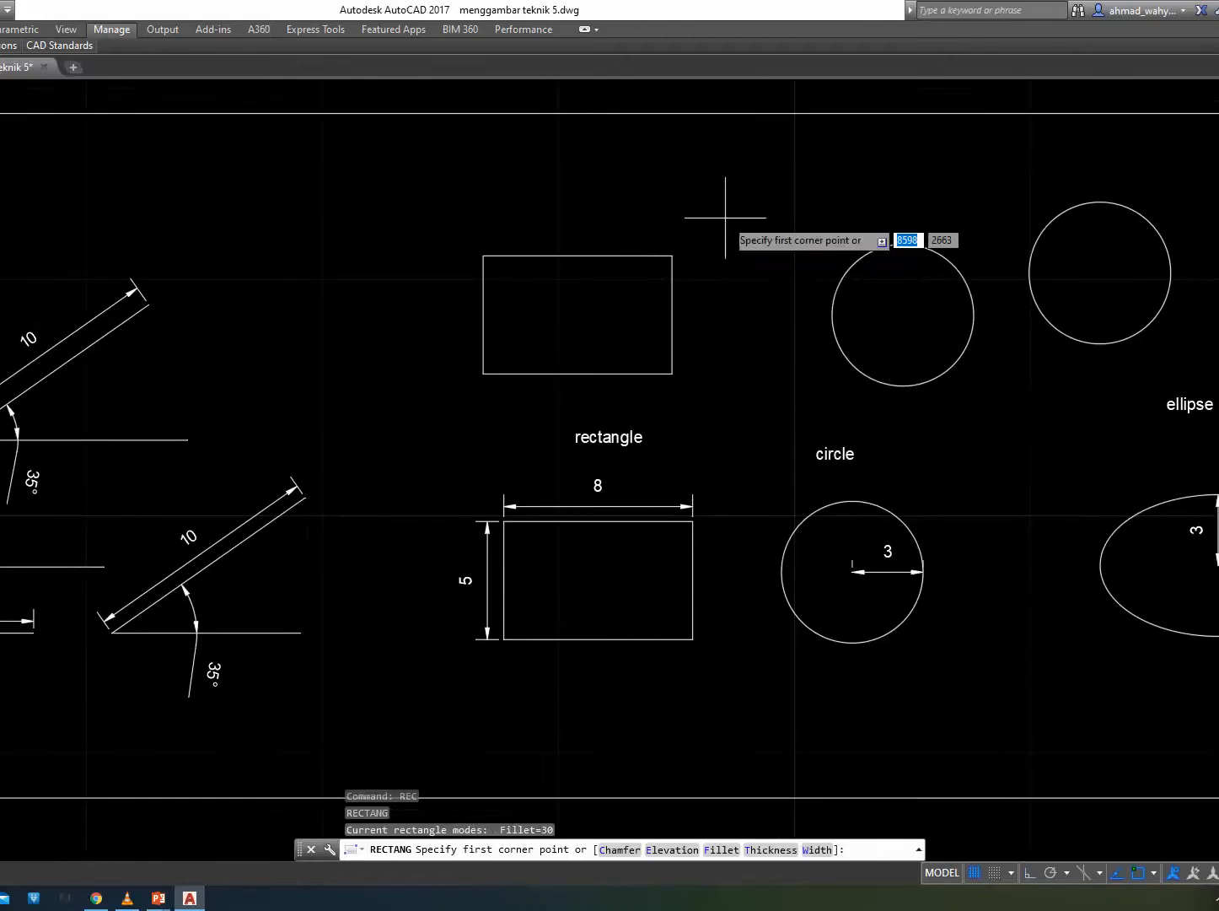
pyautogui.click(250, 169)
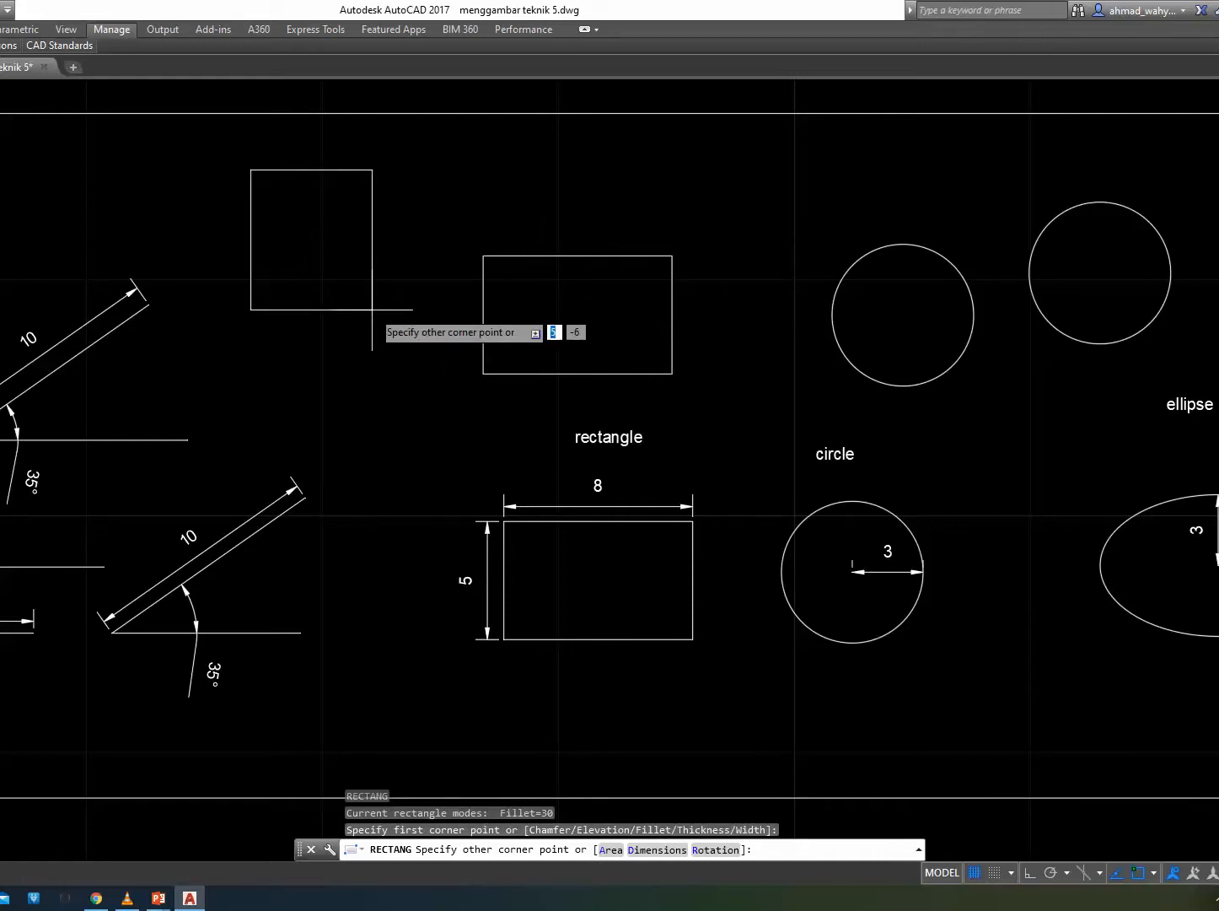
pyautogui.press('Escape')
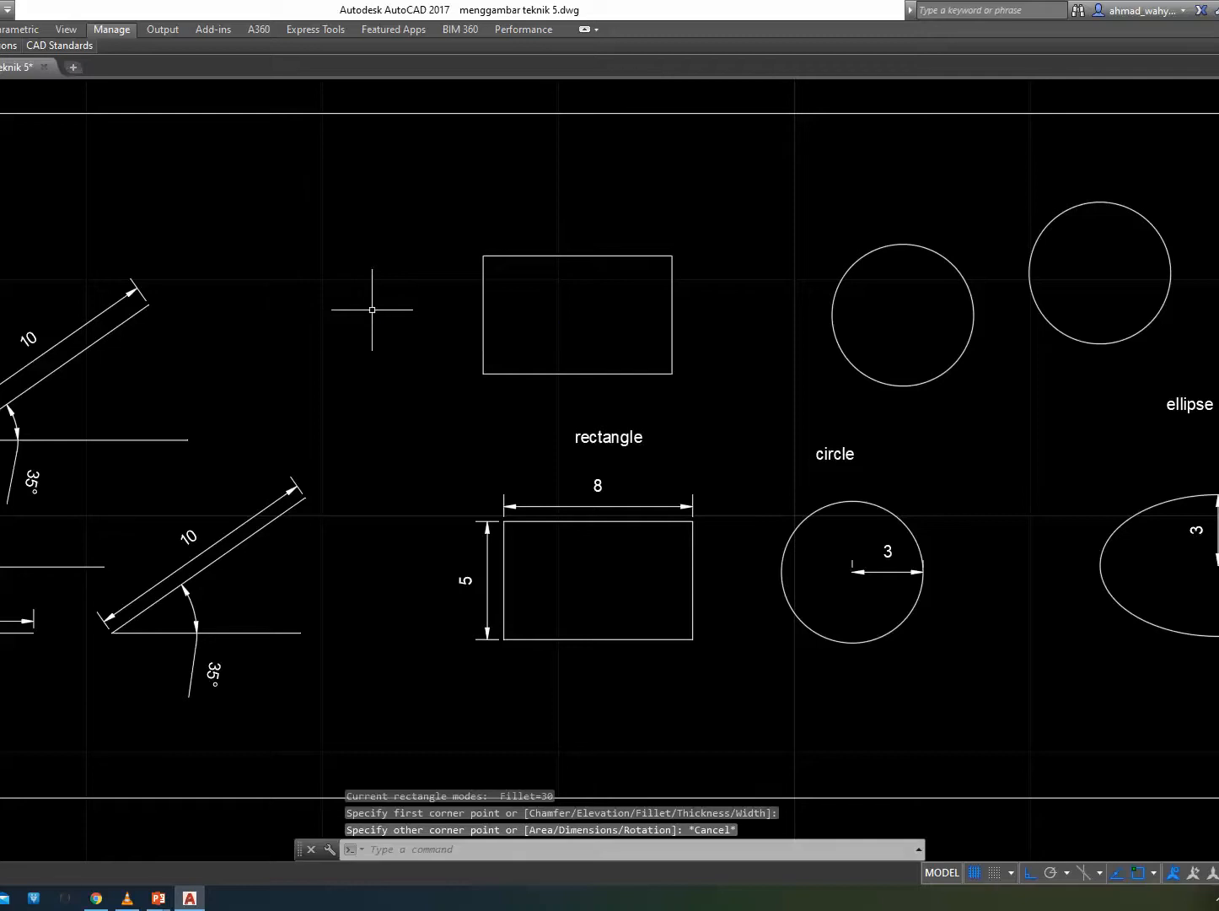
# Draw a rectangle with fillet radius 2 left of the plain upper rectangle, using the Dimensions option with length 8 and width 5.
pyautogui.write('rec')
pyautogui.press('Return')
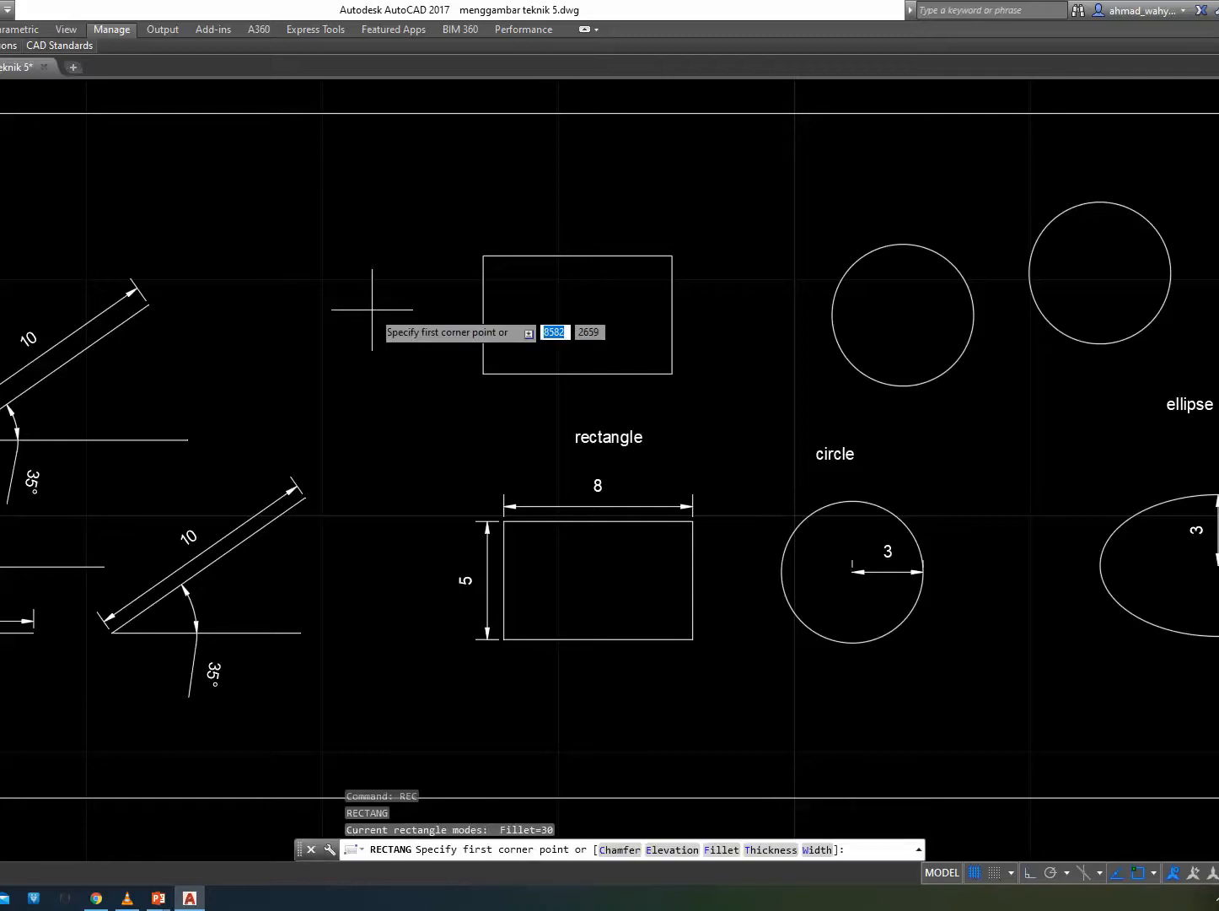
pyautogui.write('f')
pyautogui.press('Return')
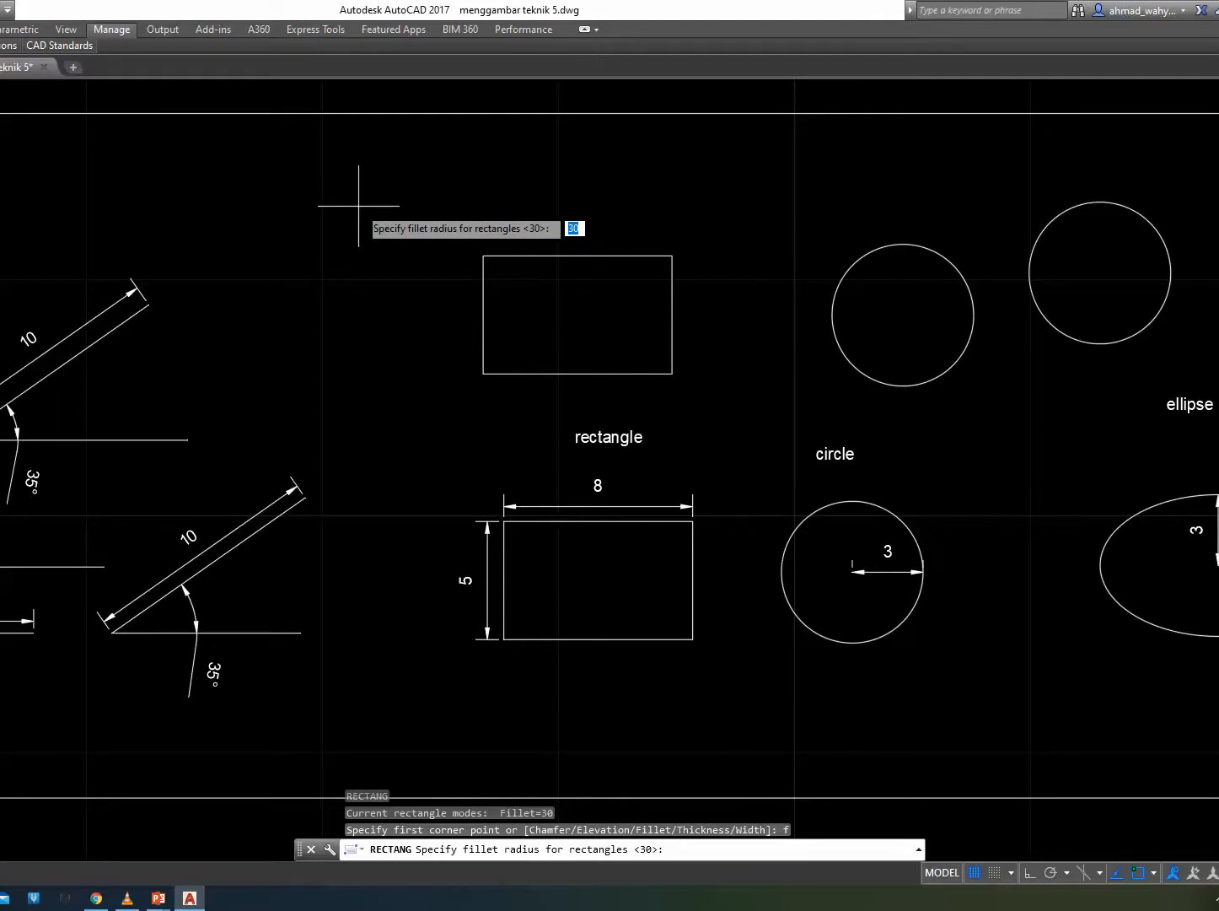
pyautogui.write('2')
pyautogui.press('Return')
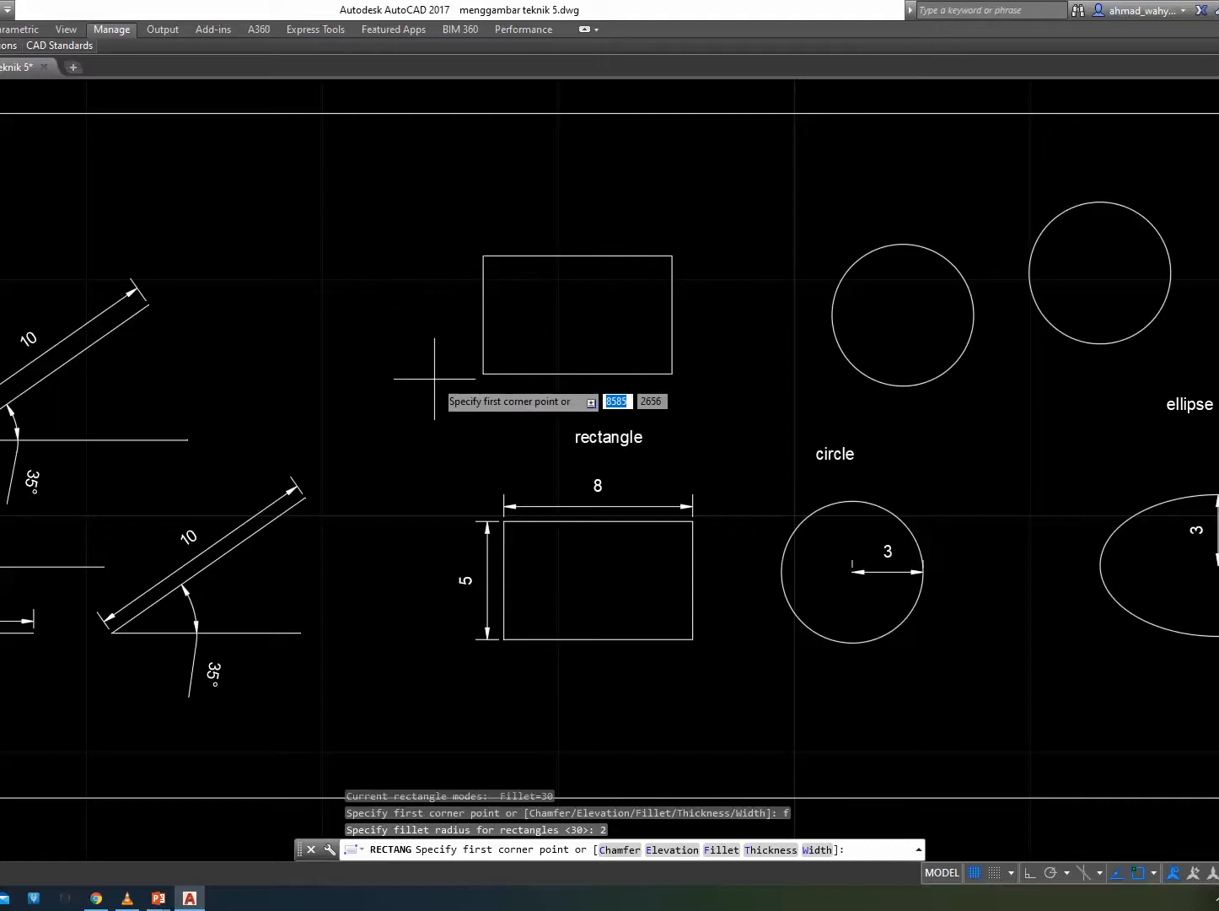
pyautogui.click(284, 209)
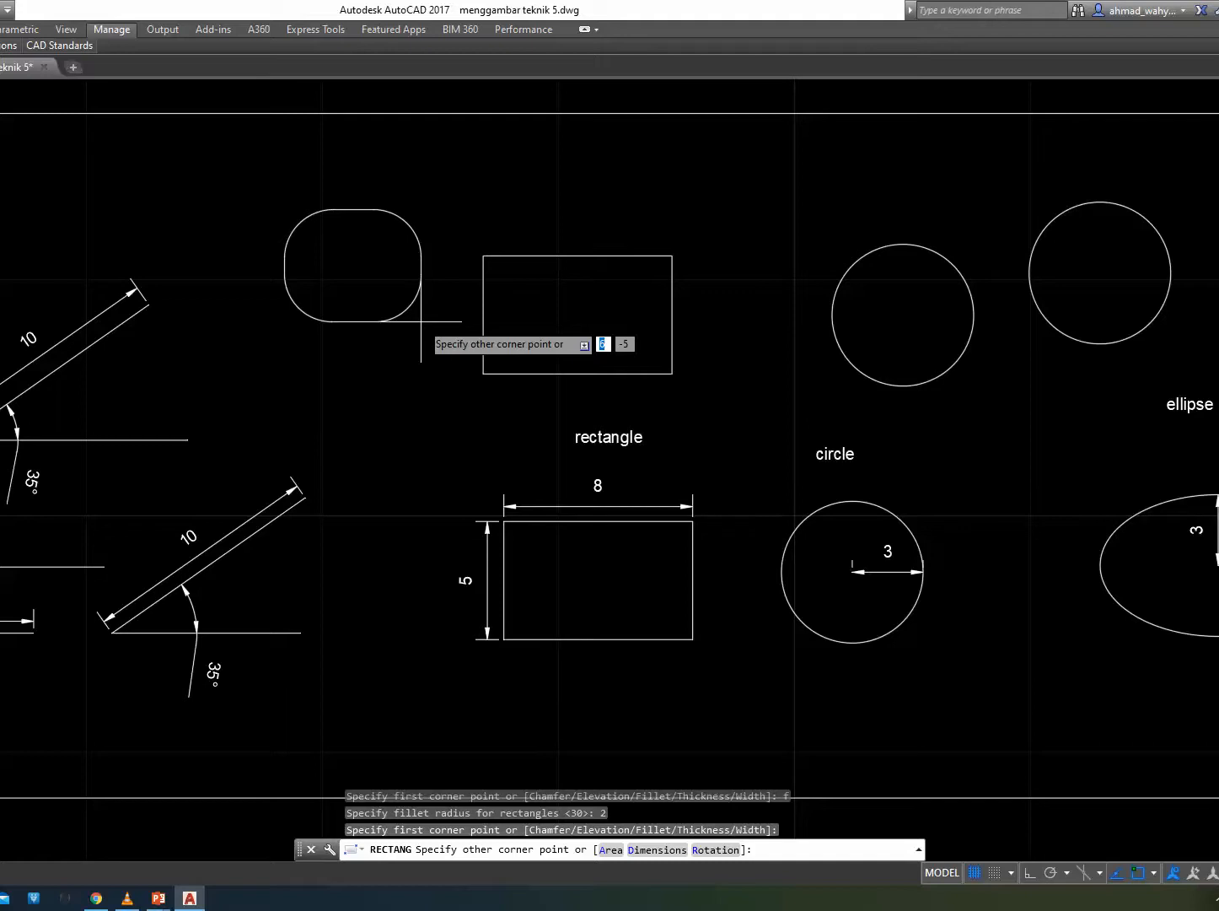
pyautogui.write('d')
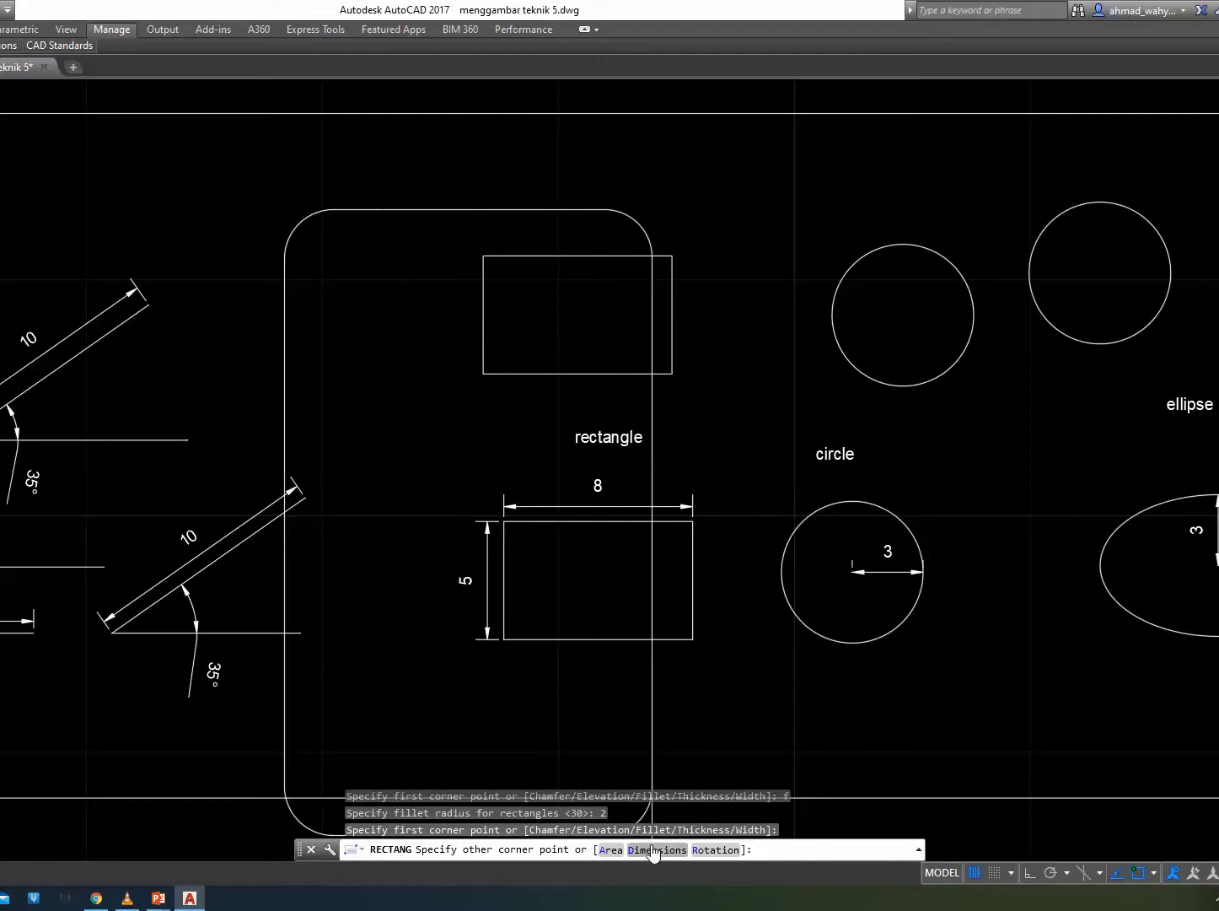
pyautogui.press('Return')
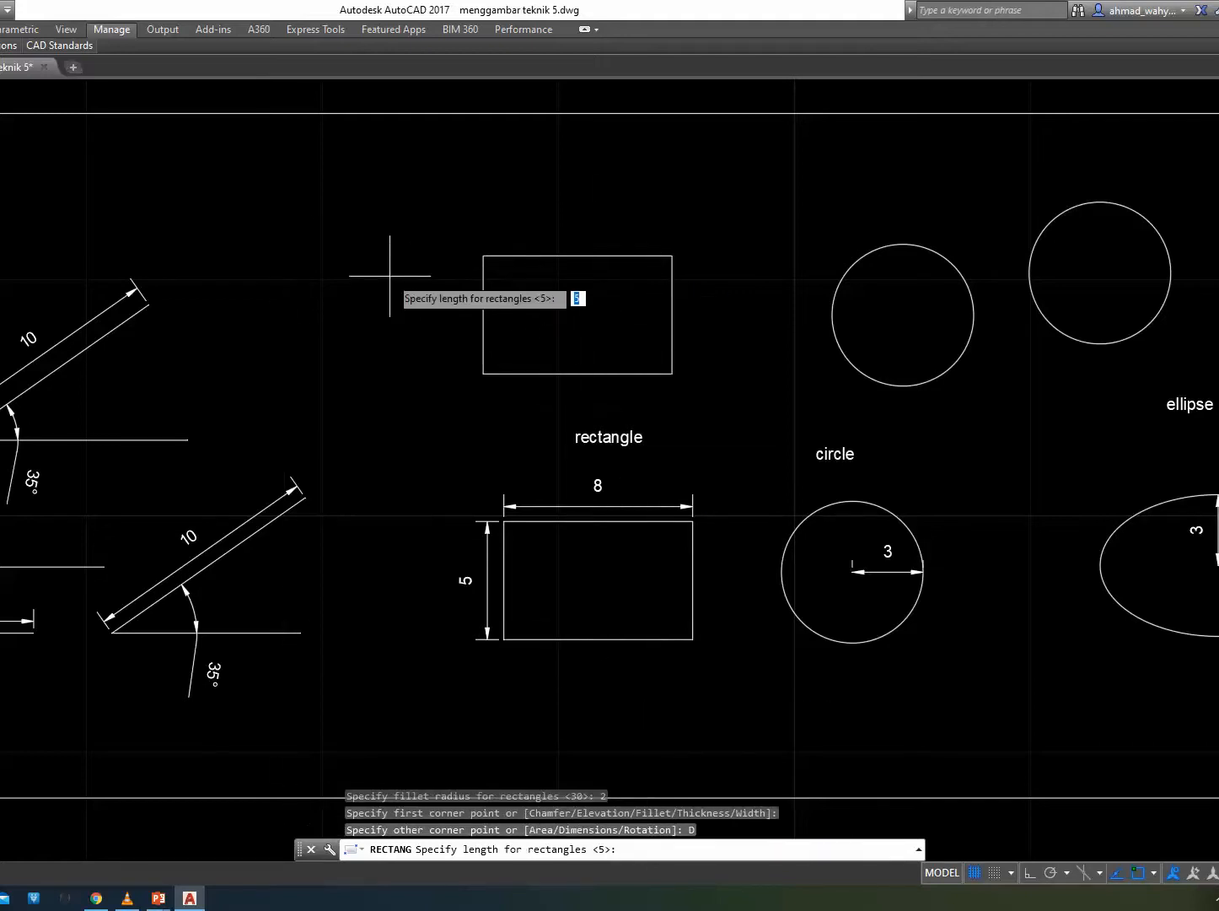
pyautogui.write('8')
pyautogui.press('Return')
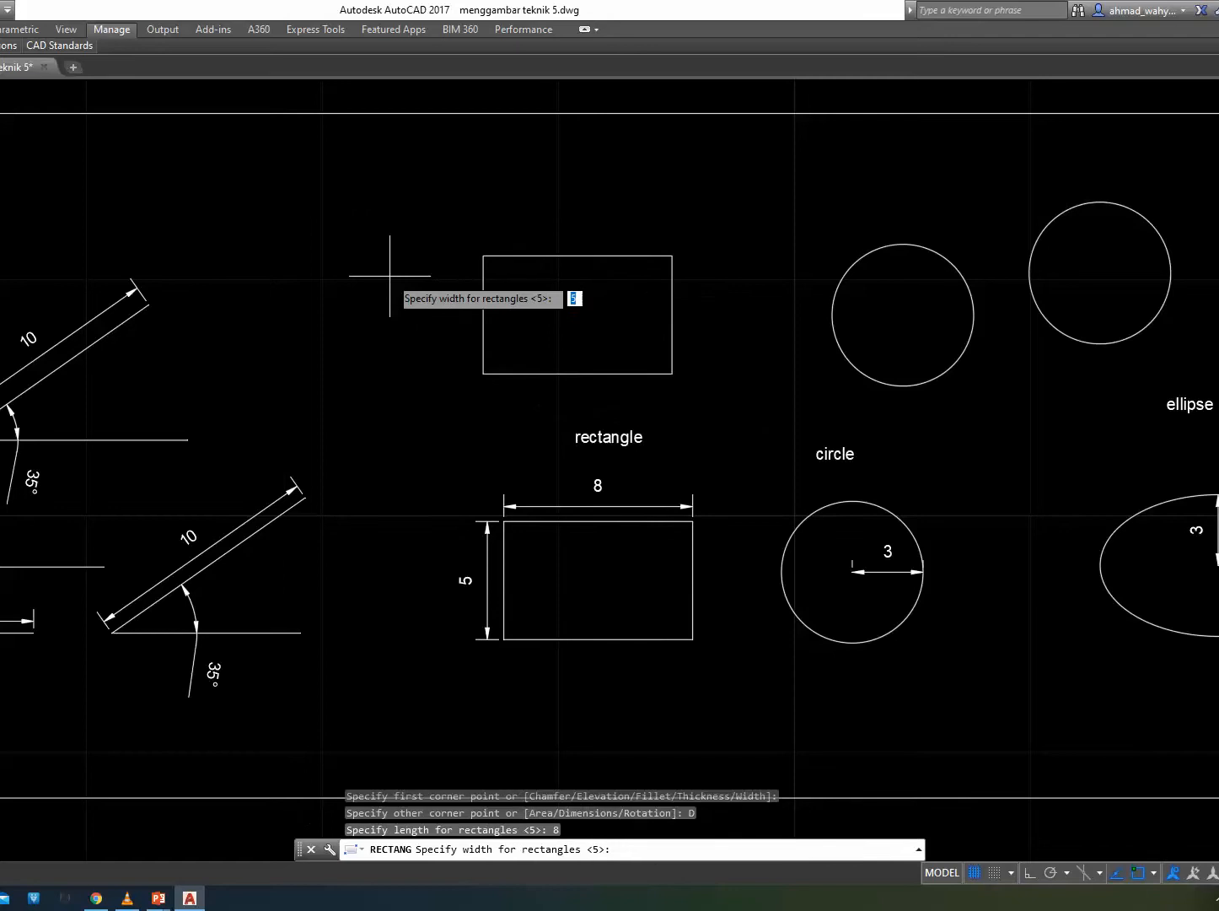
pyautogui.press('Return')
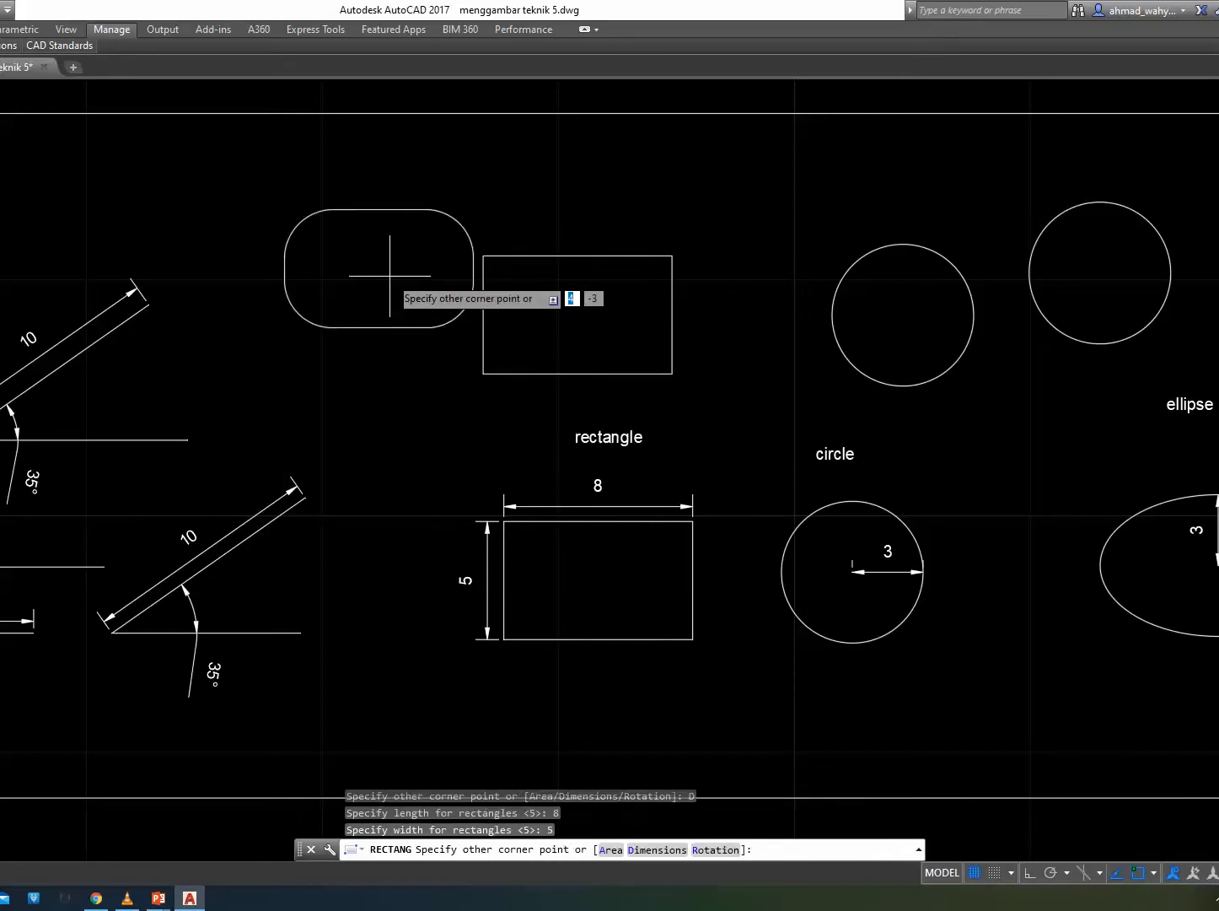
pyautogui.click(389, 276)
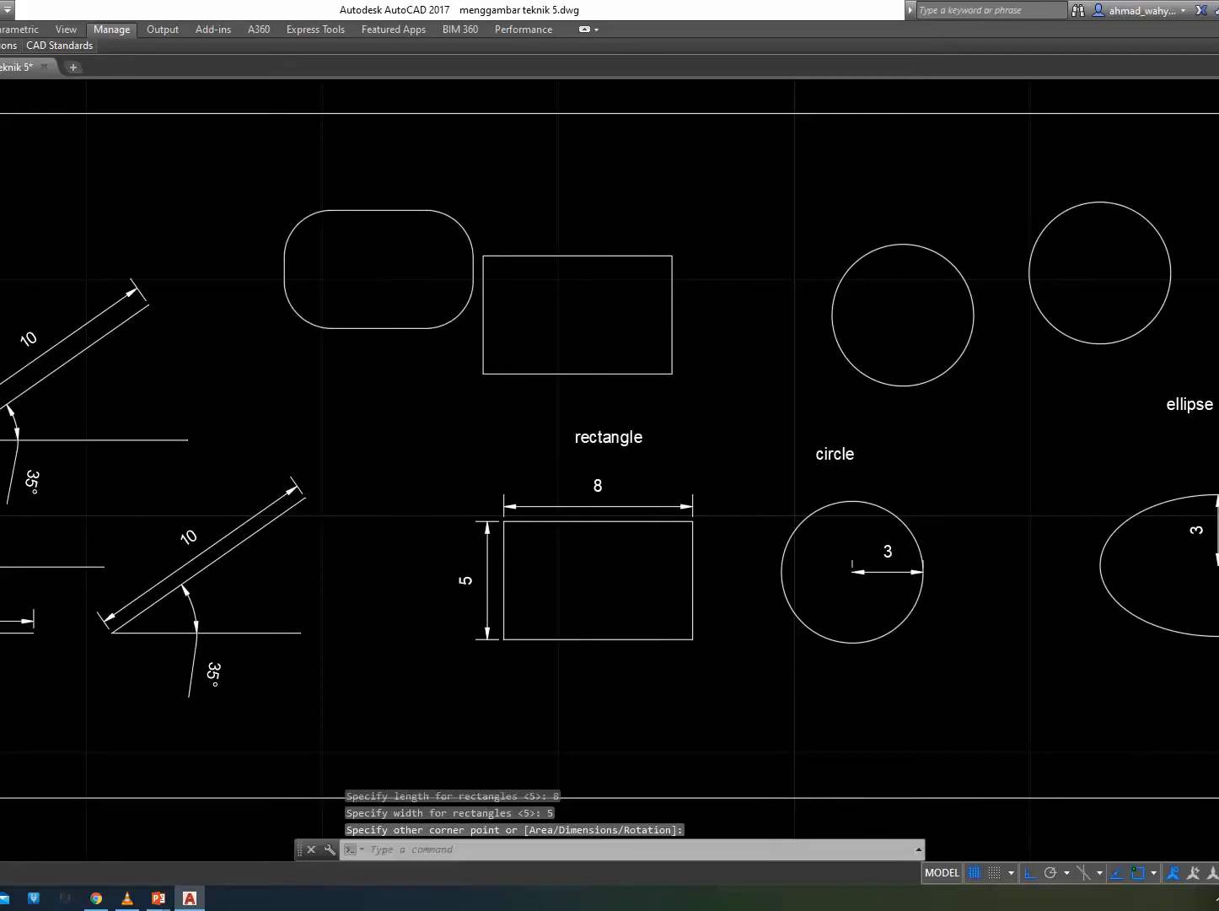
# Delete the rounded rectangle beside the plain upper rectangle.
pyautogui.scroll(2, 366, 267)
pyautogui.moveTo(366, 268); pyautogui.dragTo(199, 326, button='middle')
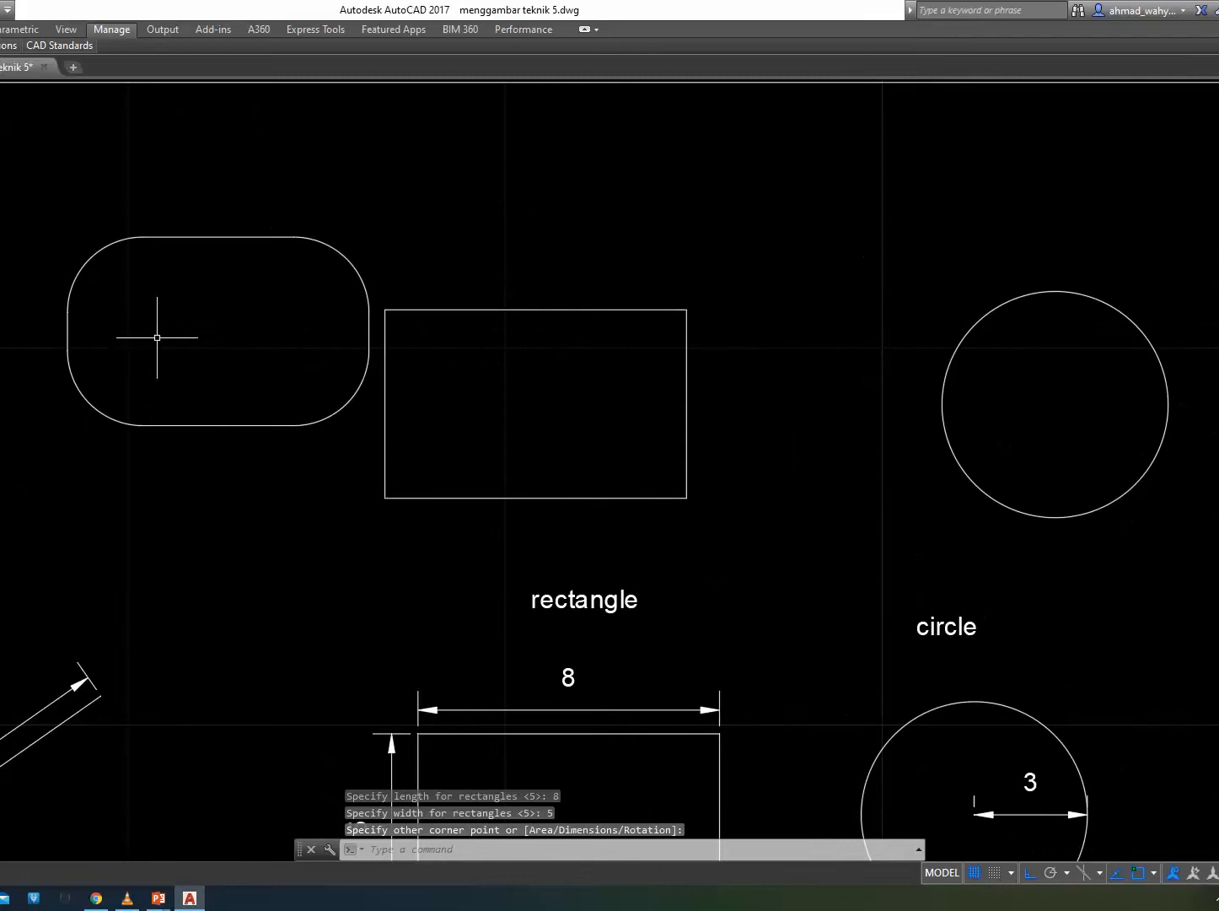
pyautogui.click(326, 413)
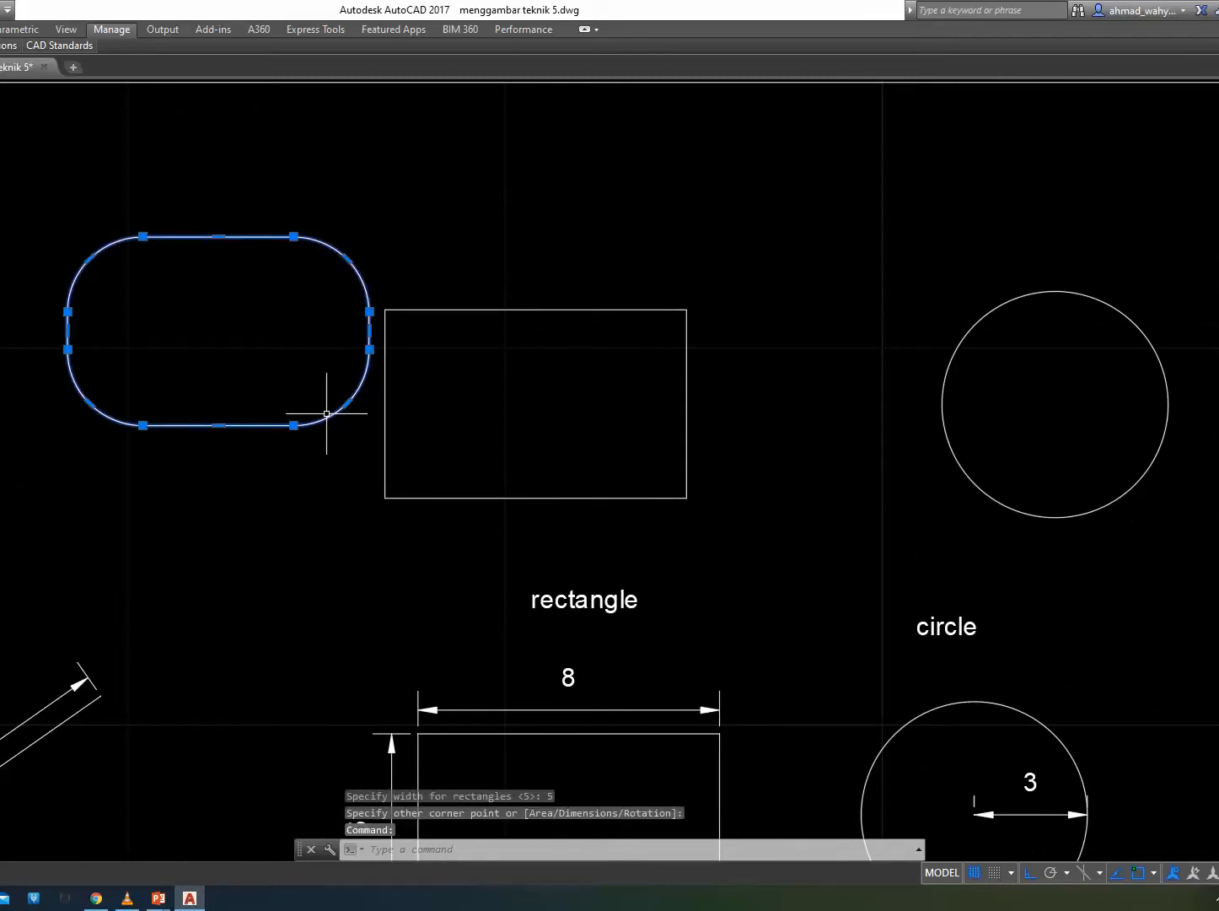
pyautogui.press('Delete')
# Delete the plain rectangle above the rectangle label.
pyautogui.click(481, 517)
pyautogui.click(378, 437)
pyautogui.press('Delete')
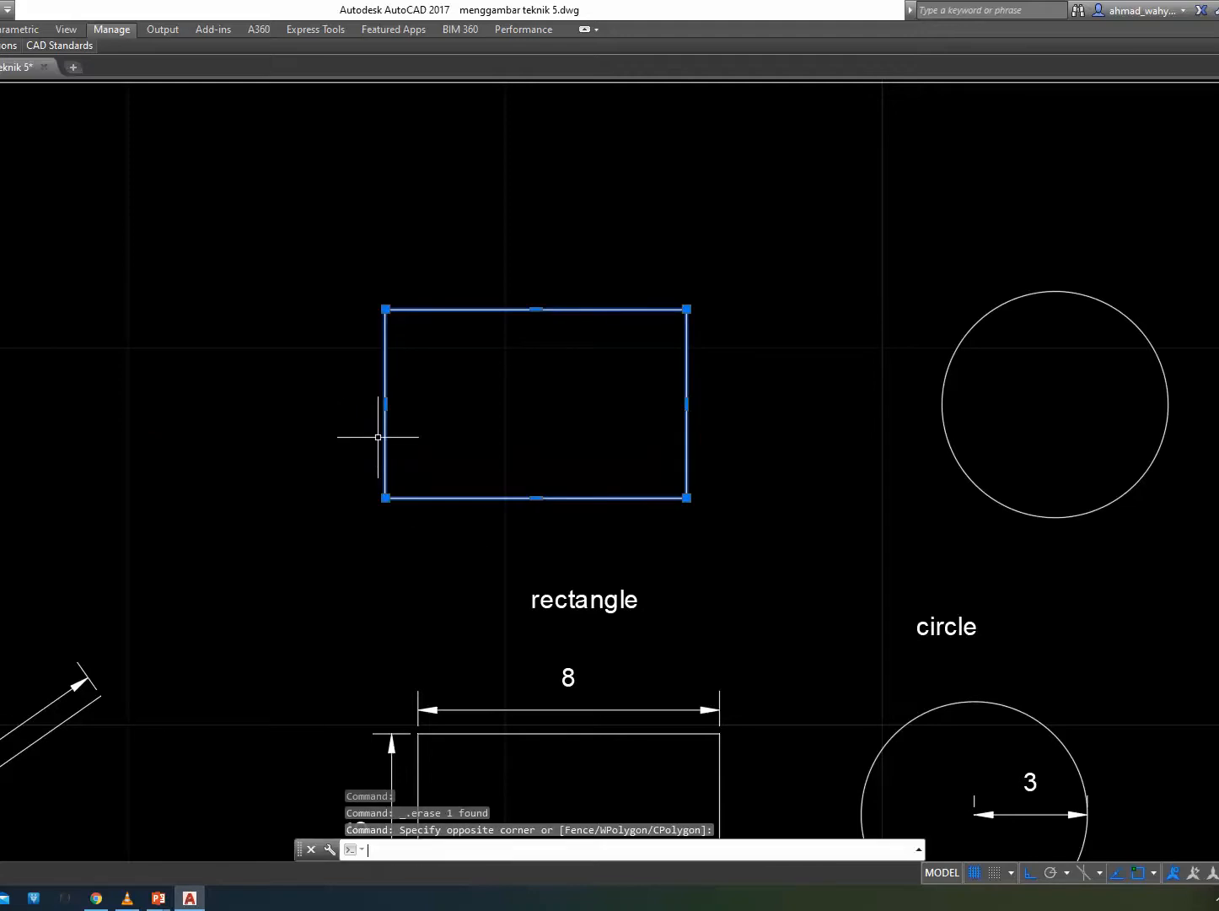
pyautogui.press('Escape')
pyautogui.click(480, 419)
pyautogui.click(331, 357)
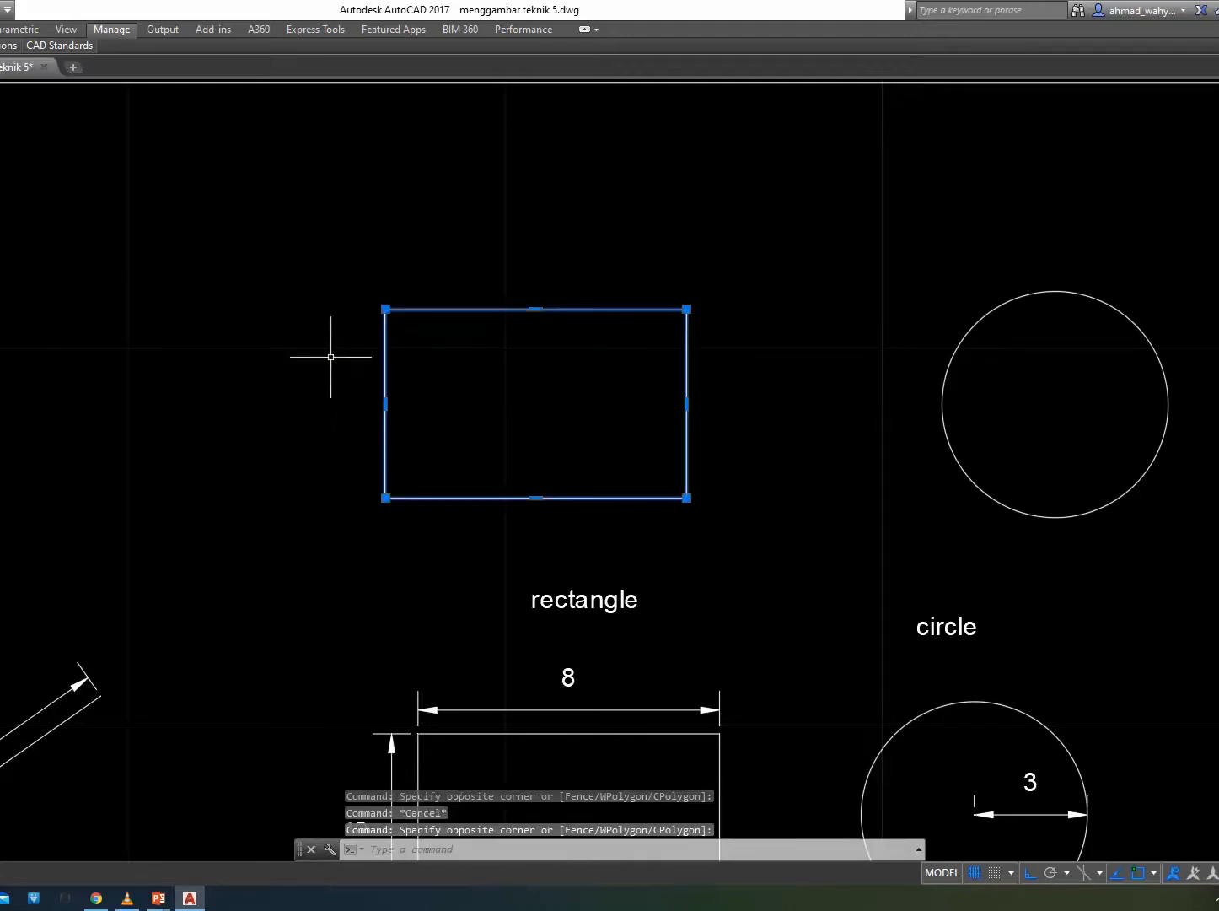
pyautogui.press('Delete')
# Draw a rectangle above the rectangle label with chamfer distances 2 and 4, using the Dimensions option with length 10 and width 6.
pyautogui.write('rec')
pyautogui.press('Return')
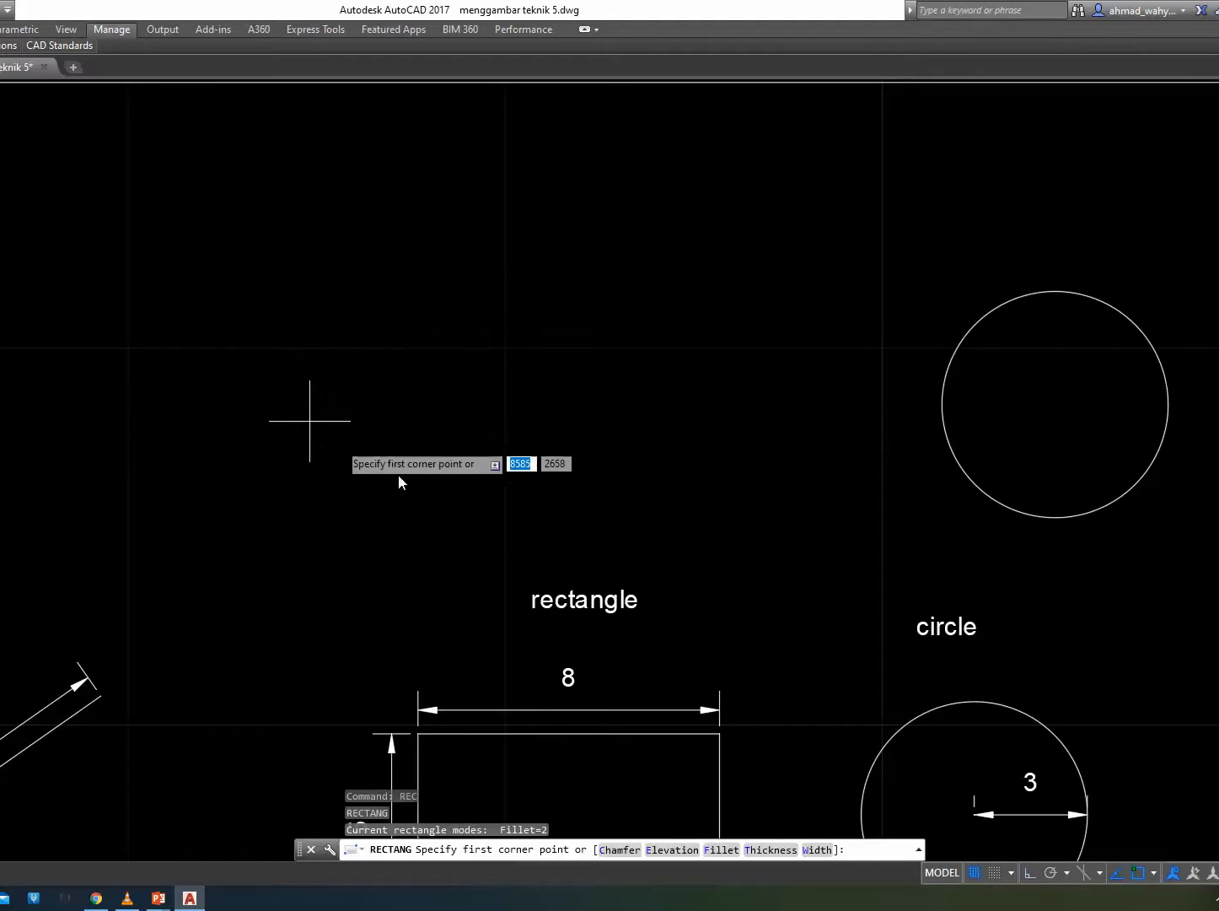
pyautogui.click(603, 850)
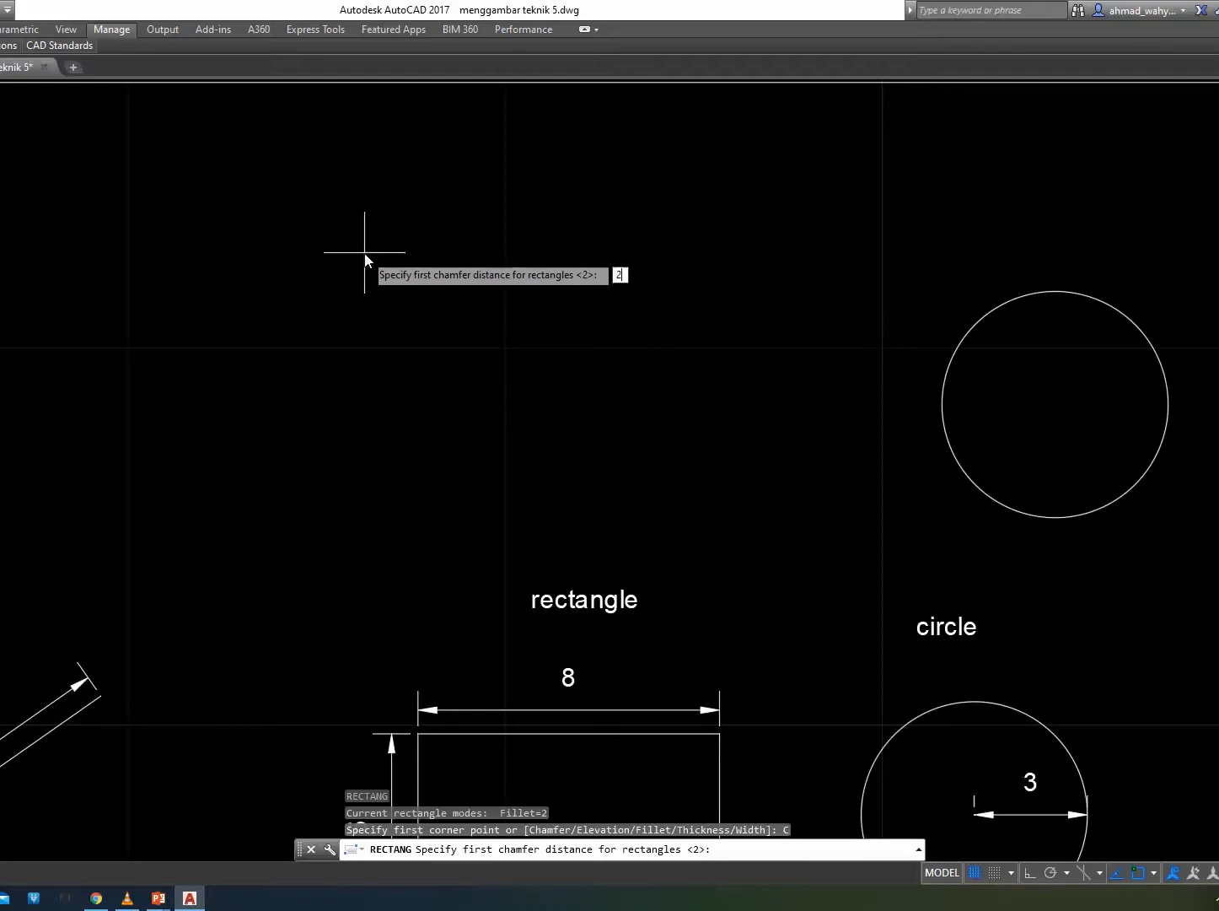
pyautogui.press('Return')
pyautogui.write('4')
pyautogui.press('Return')
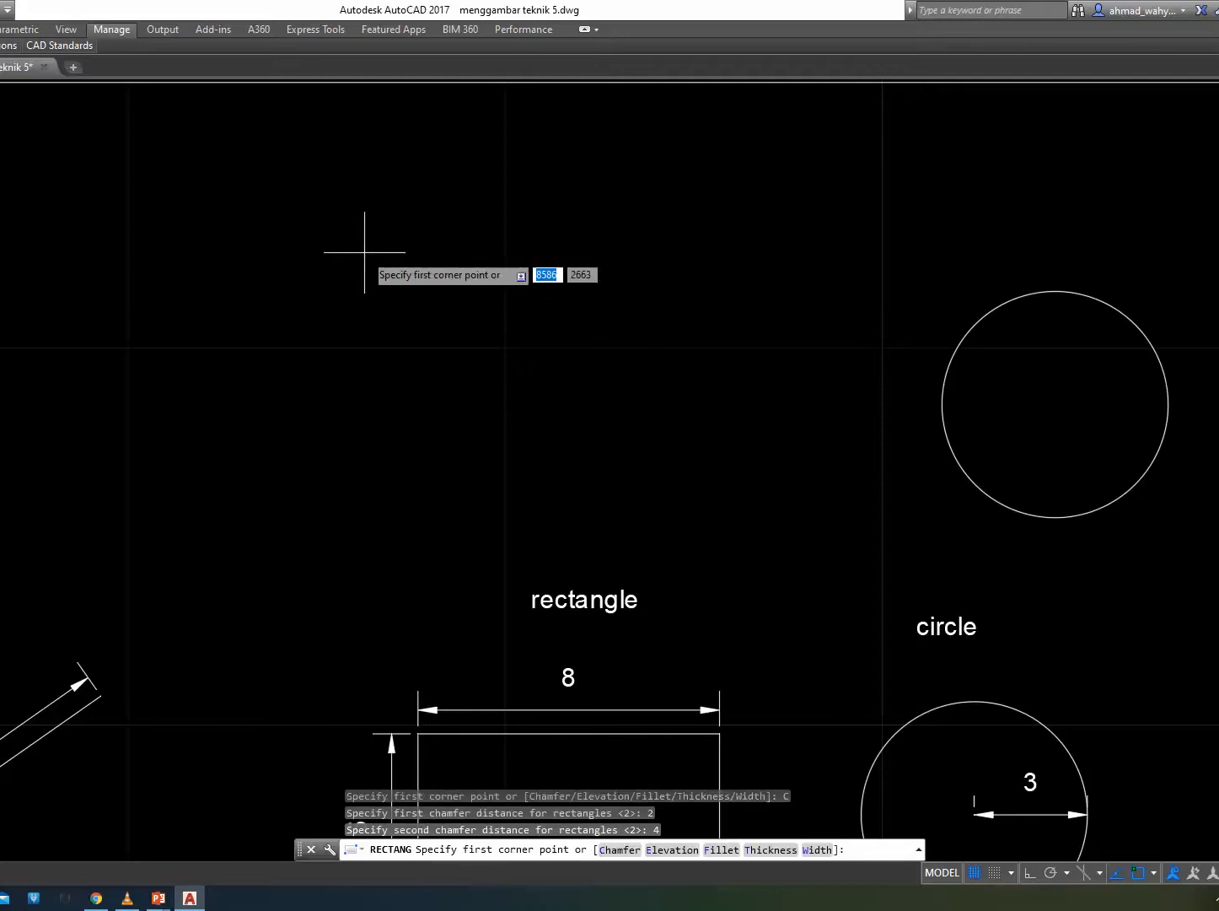
pyautogui.click(283, 210)
pyautogui.write('D')
pyautogui.press('Return')
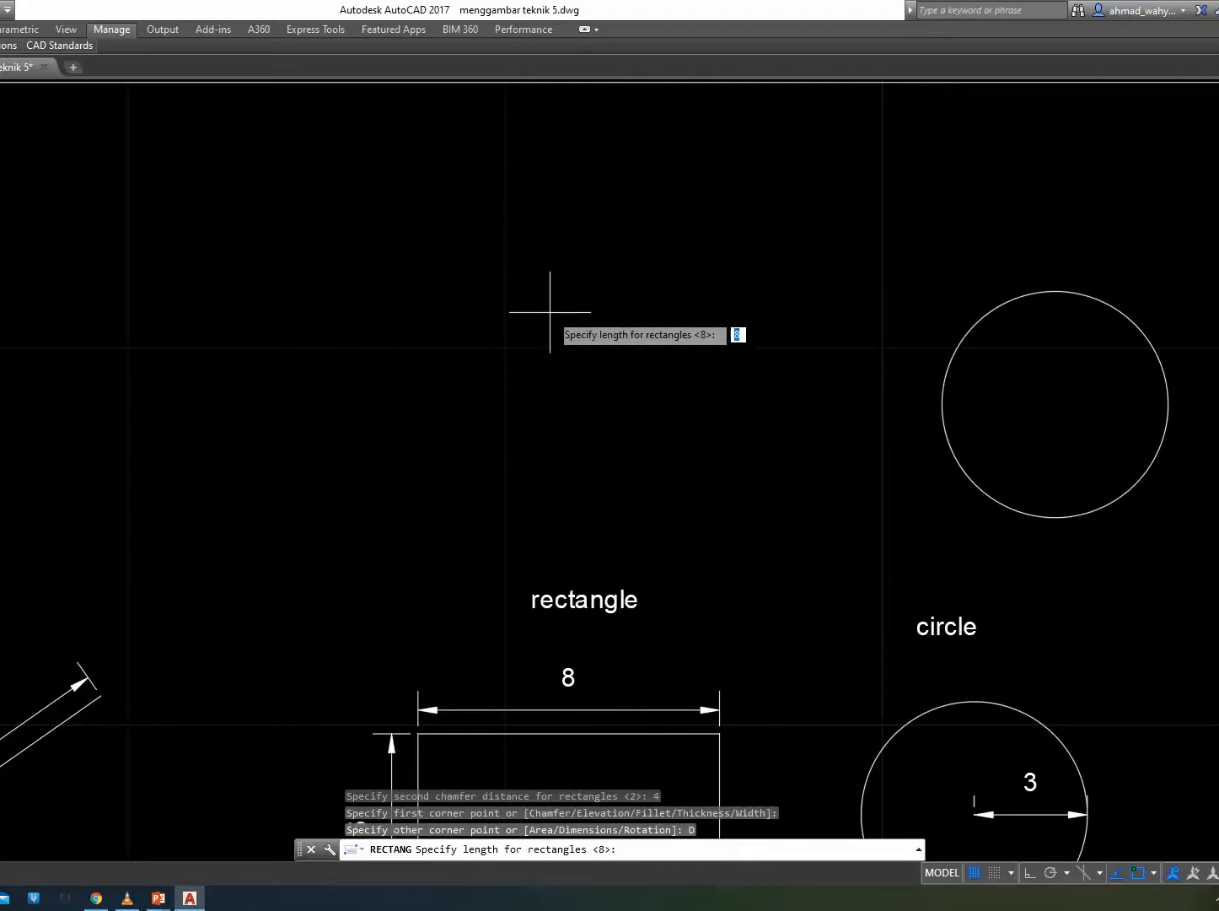
pyautogui.write('10')
pyautogui.press('Return')
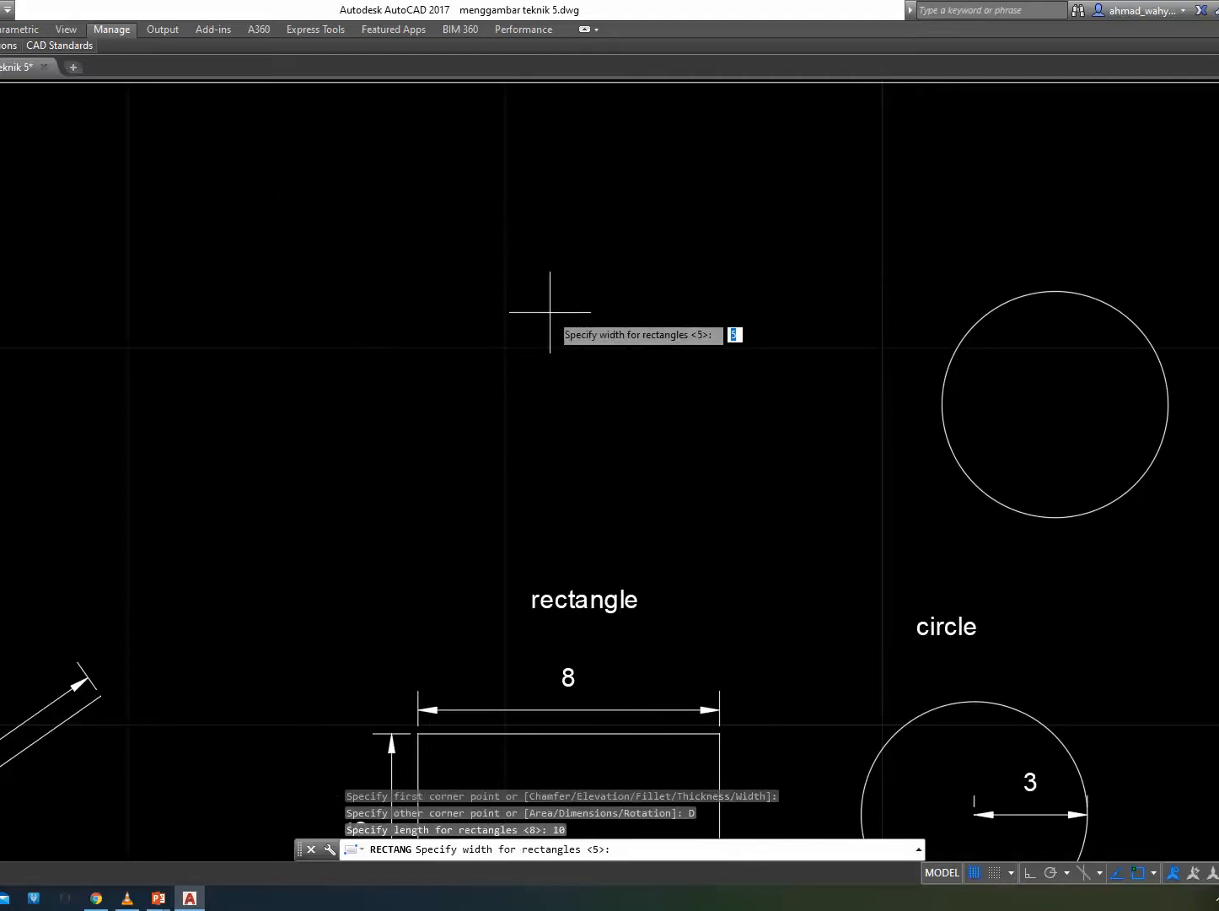
pyautogui.write('6')
pyautogui.press('Return')
pyautogui.press('Return')
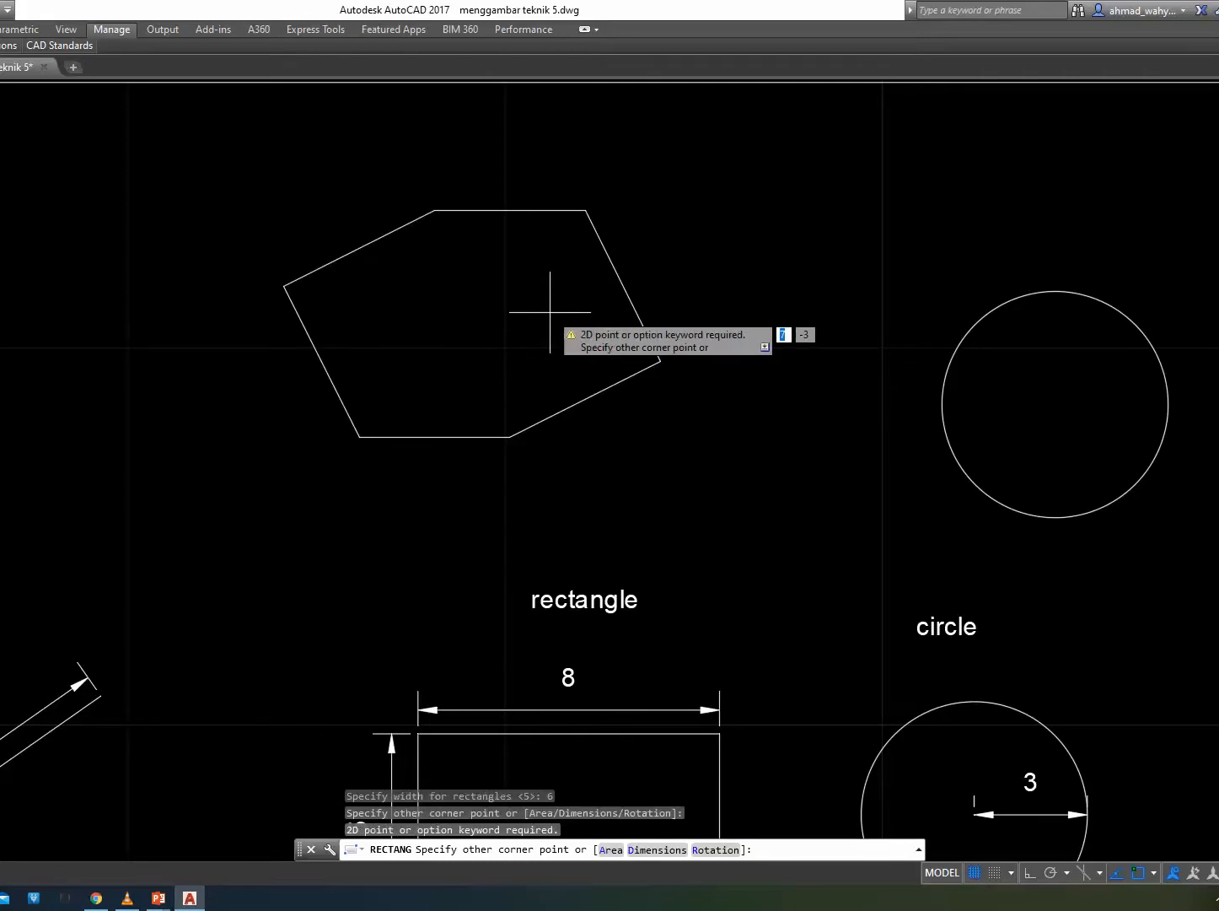
pyautogui.press('Escape')
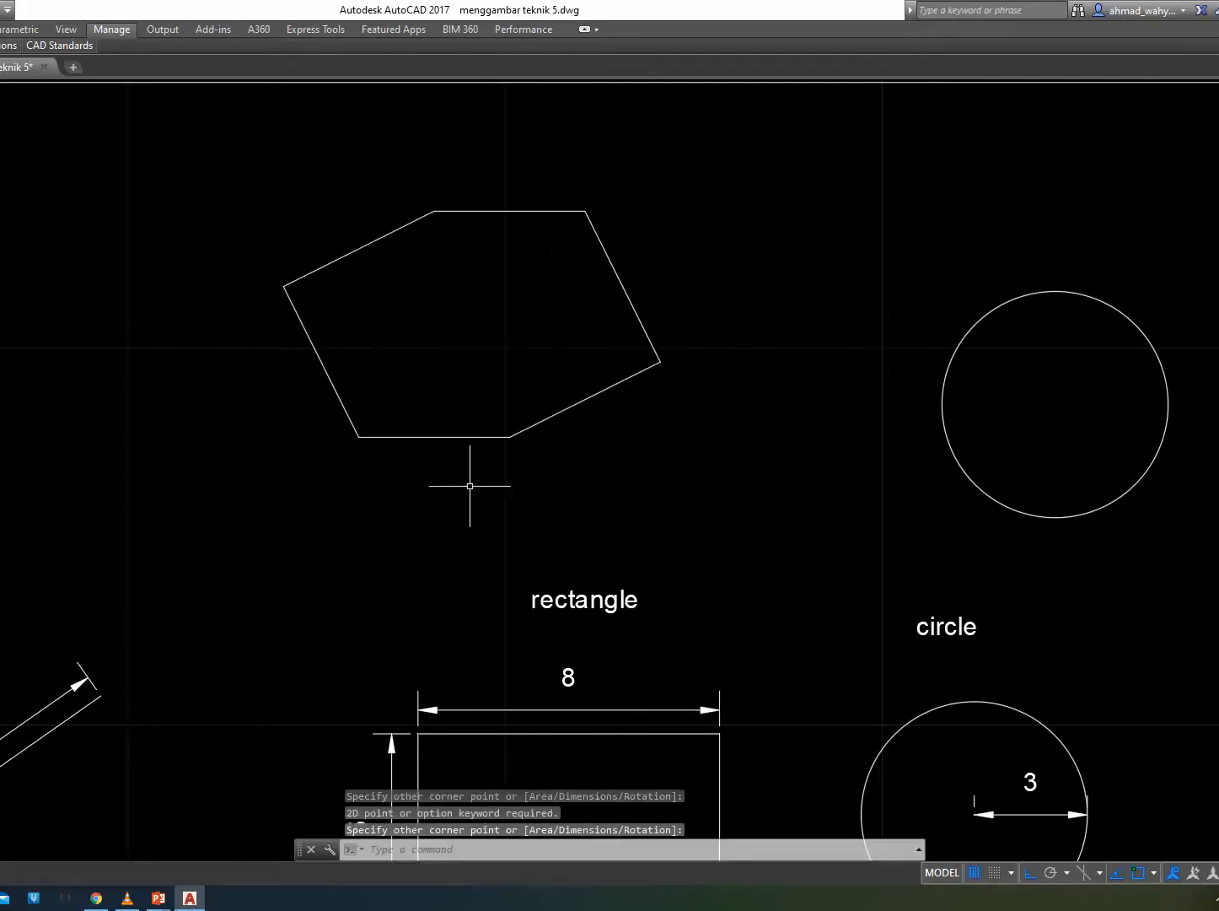
# Undo the unevenly chamfered rectangle above the rectangle label.
pyautogui.click(331, 376)
pyautogui.click(321, 387)
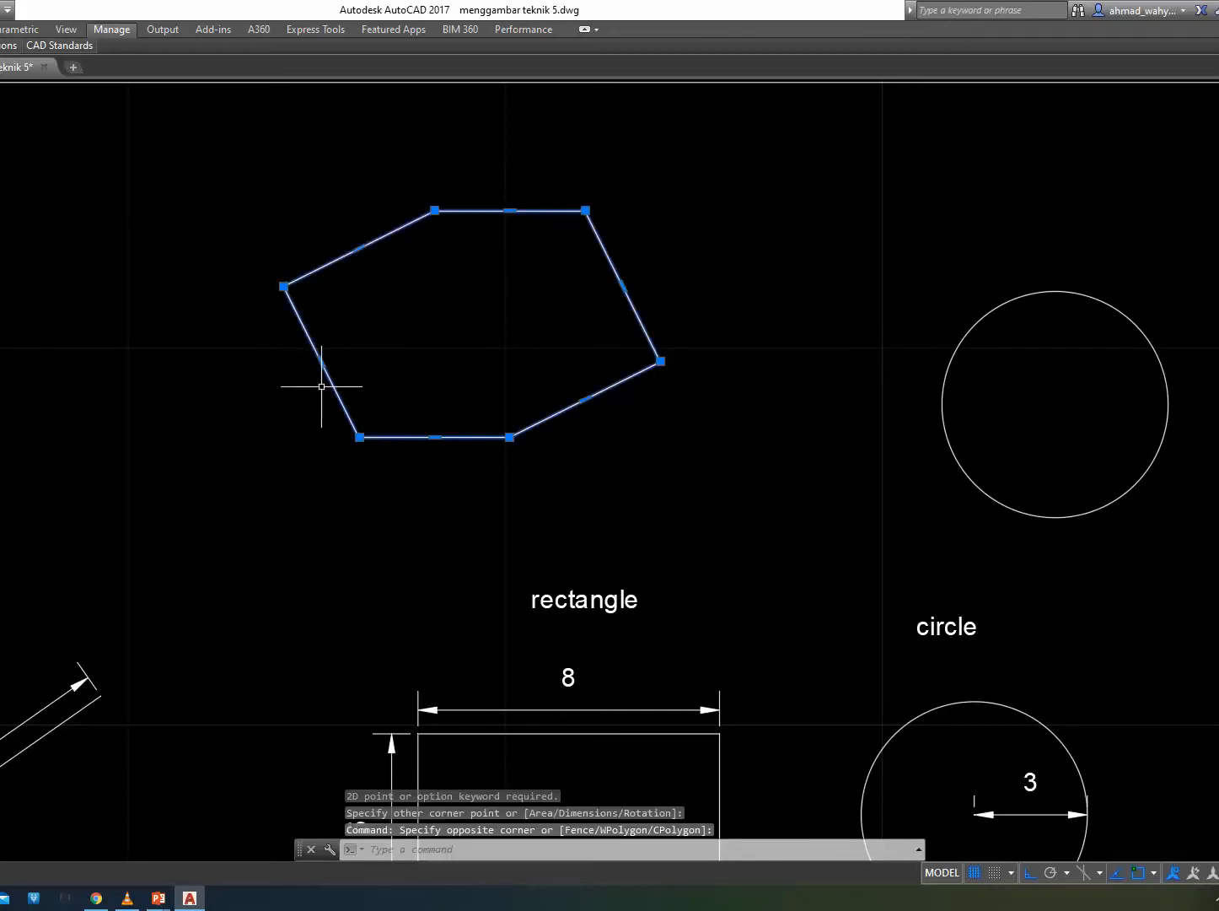
pyautogui.press('Escape')
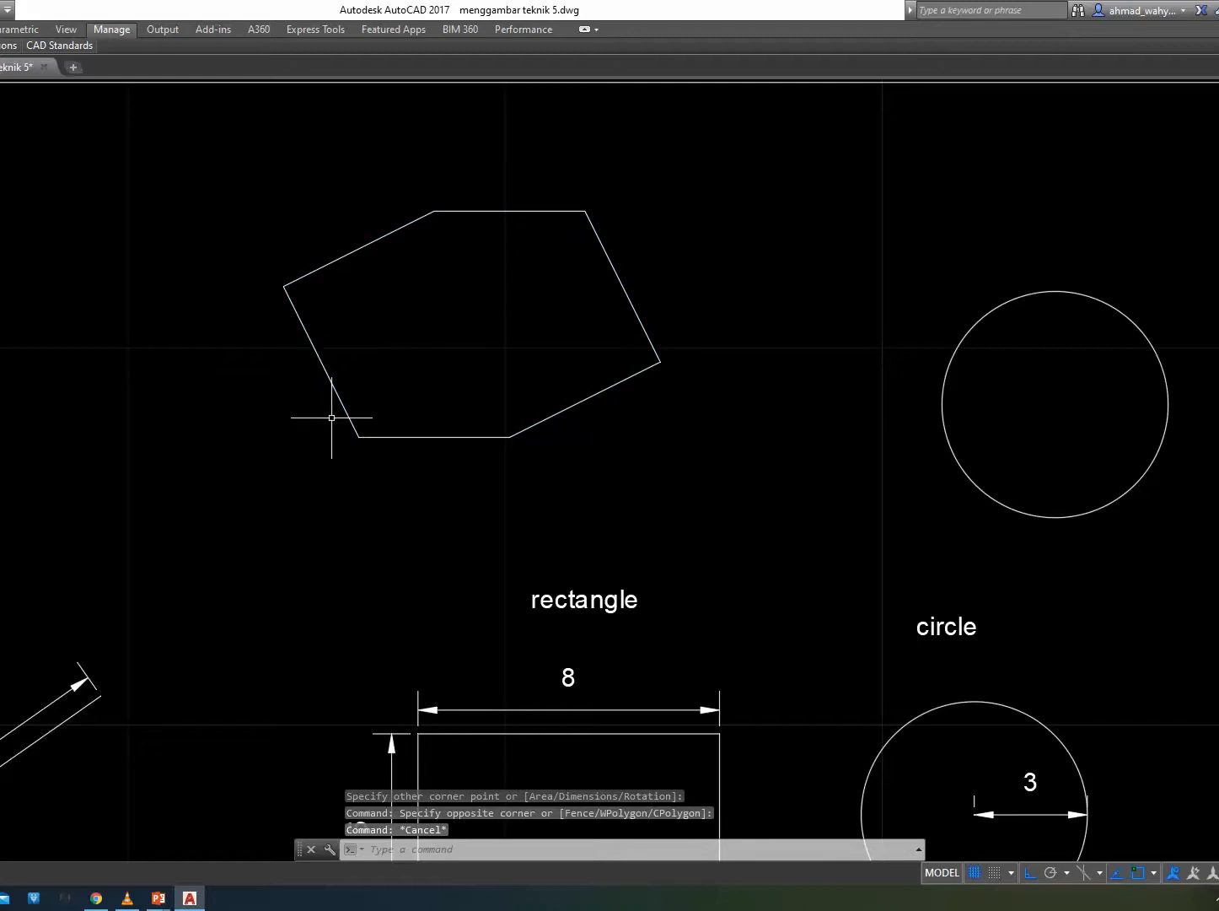
pyautogui.hotkey('ctrl', 'z')
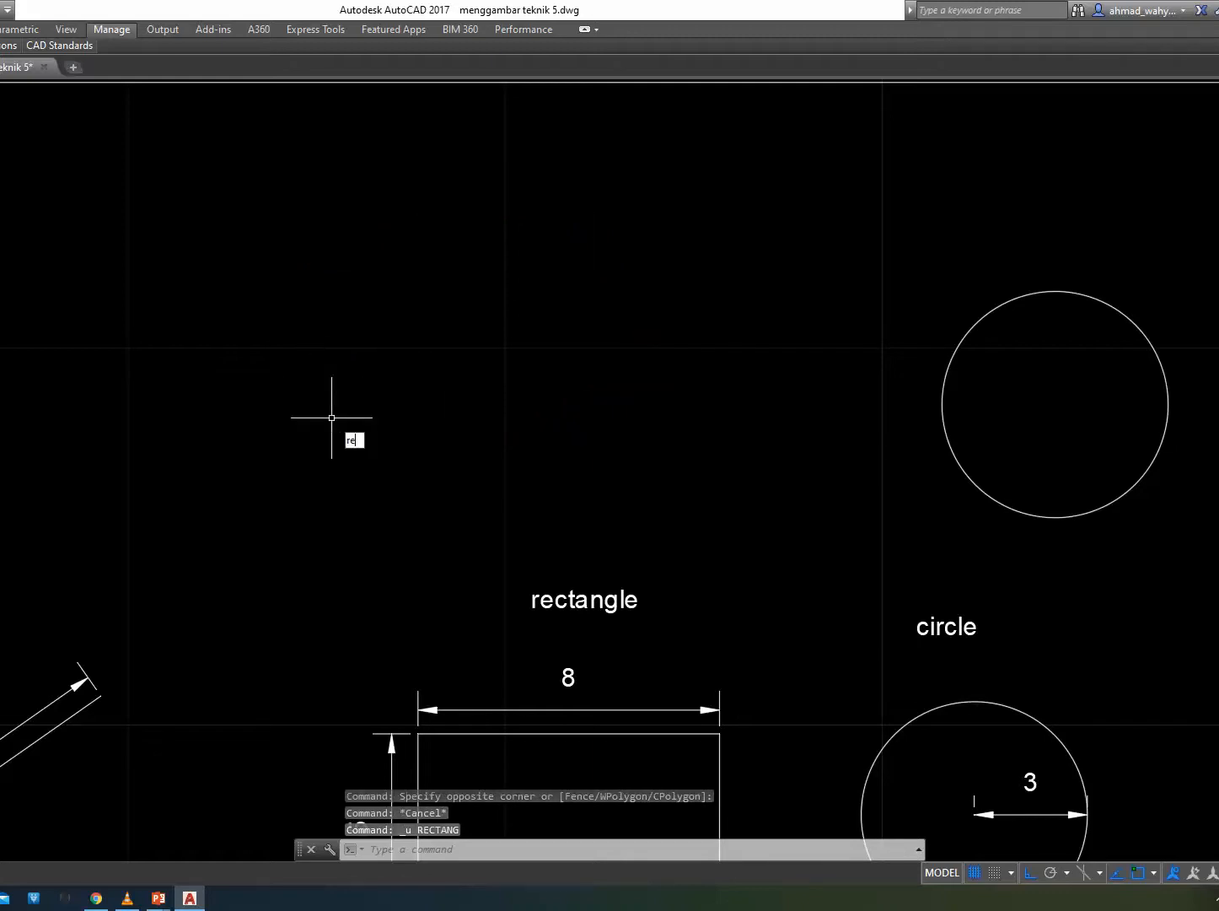
# Draw a rectangle above the rectangle label with both chamfer distances 2, using the Dimensions option with length 12 and width 10.
pyautogui.write('rec')
pyautogui.press('Return')
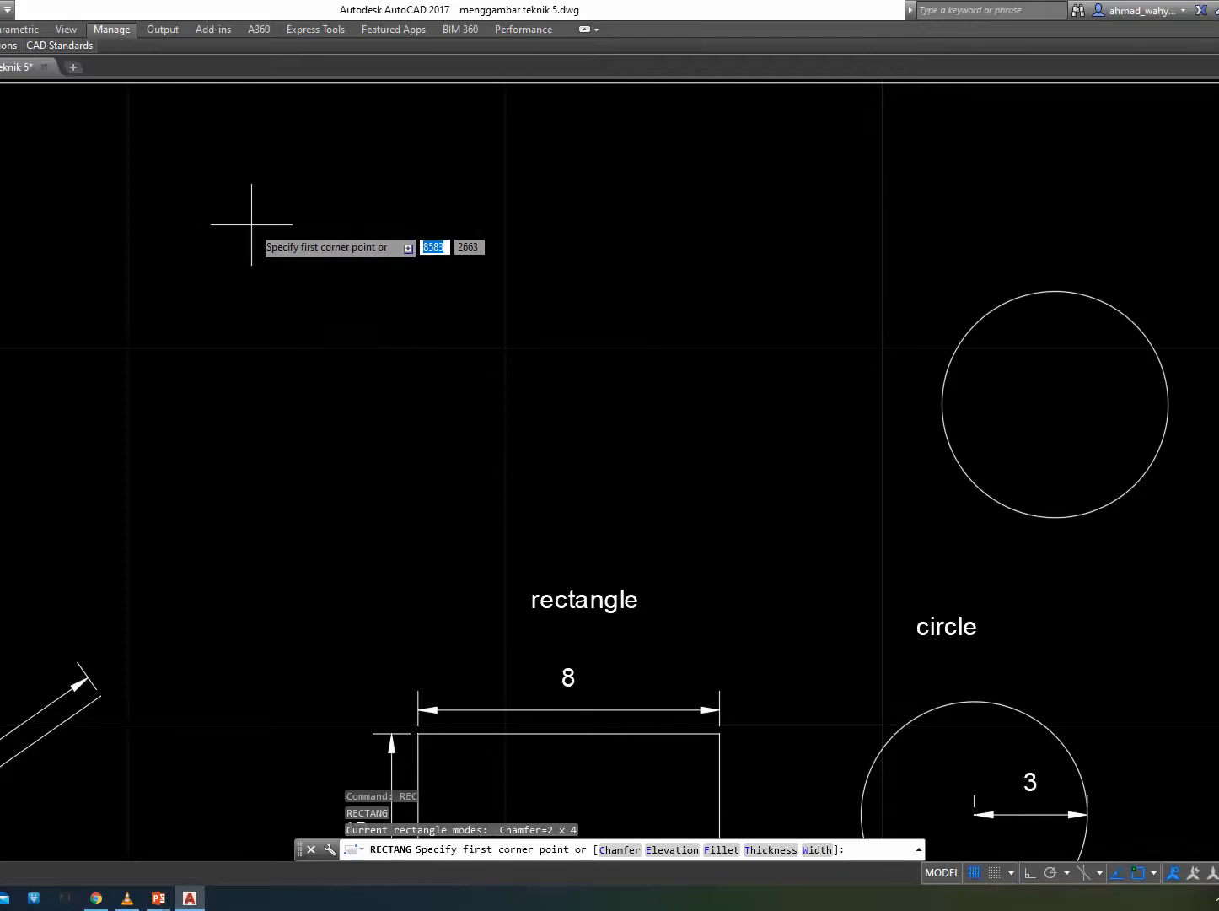
pyautogui.write('c')
pyautogui.press('Return')
pyautogui.write('2')
pyautogui.press('Return')
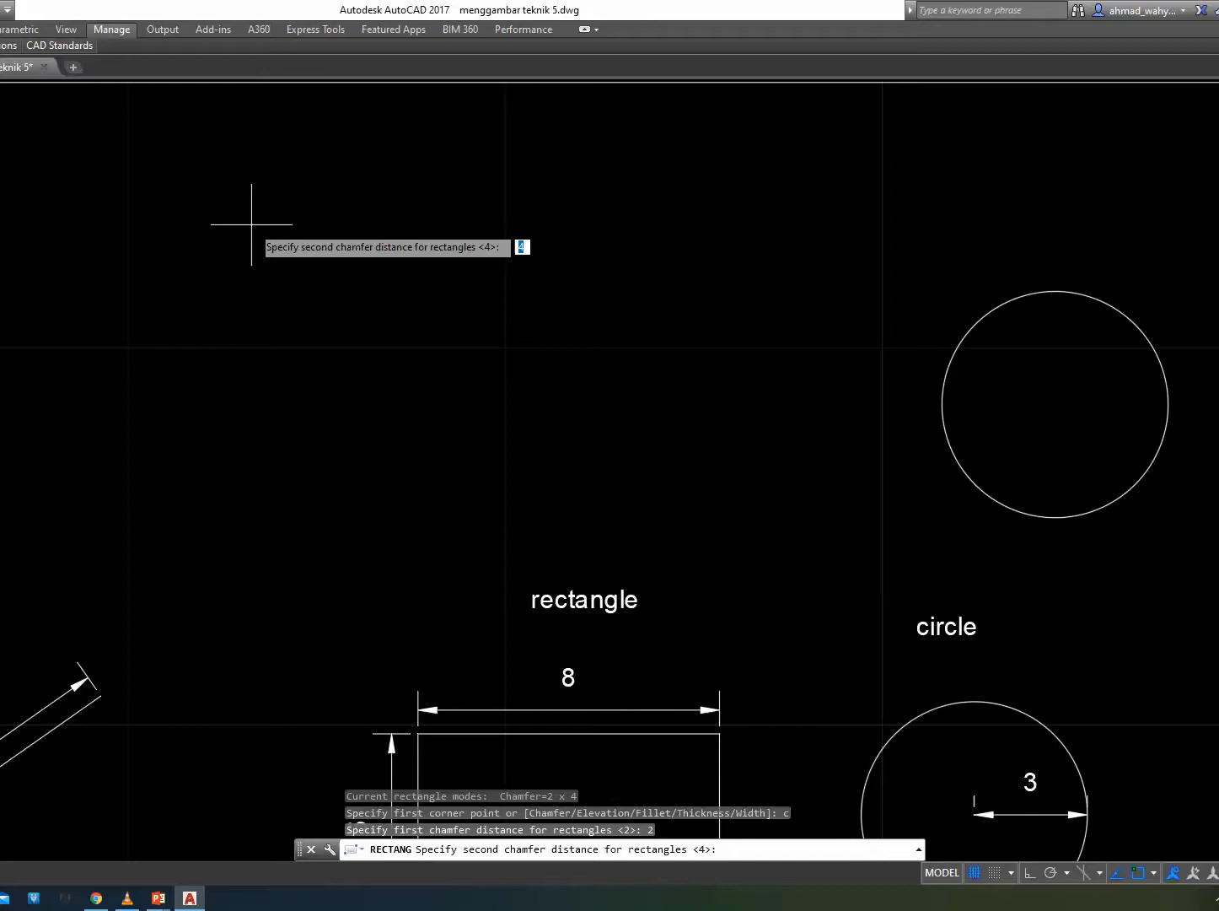
pyautogui.press('Return')
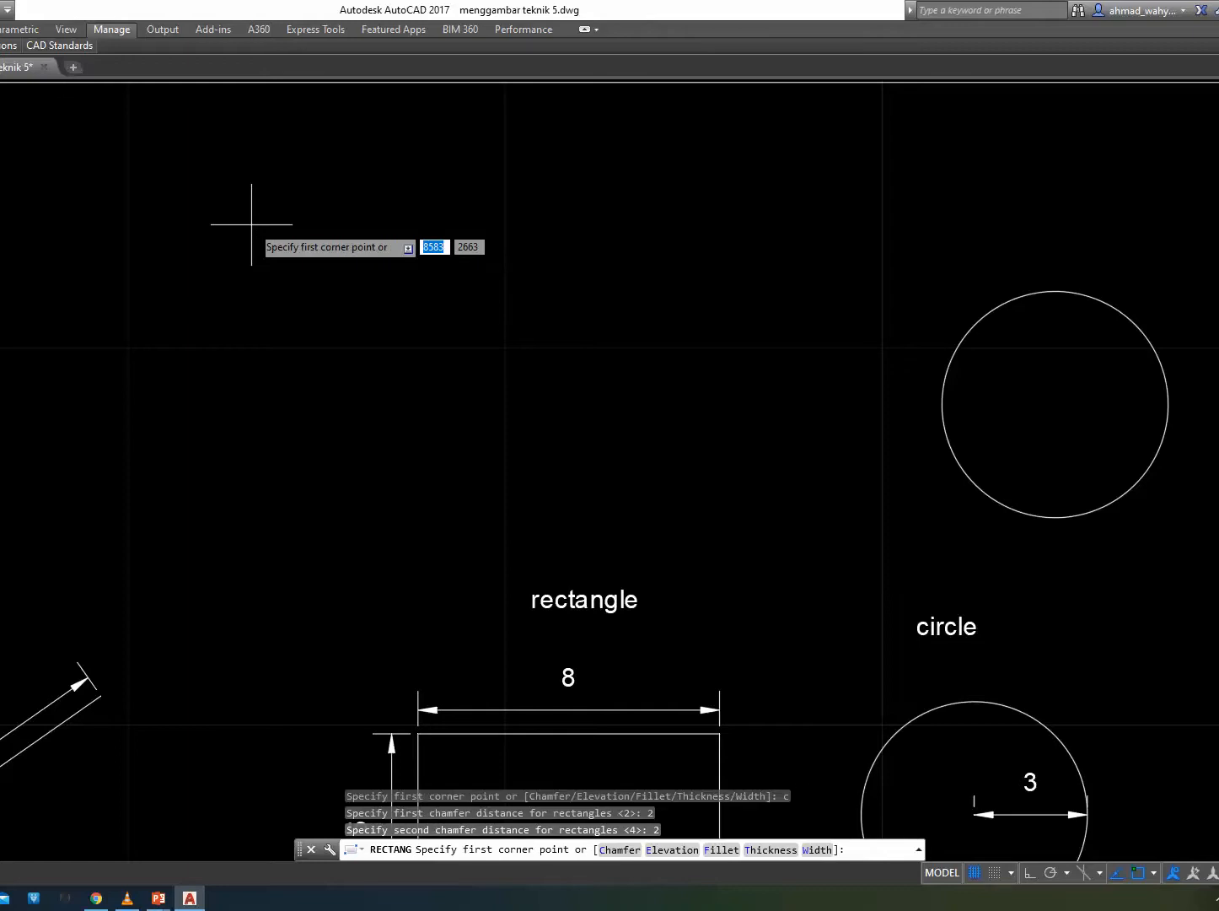
pyautogui.click(251, 188)
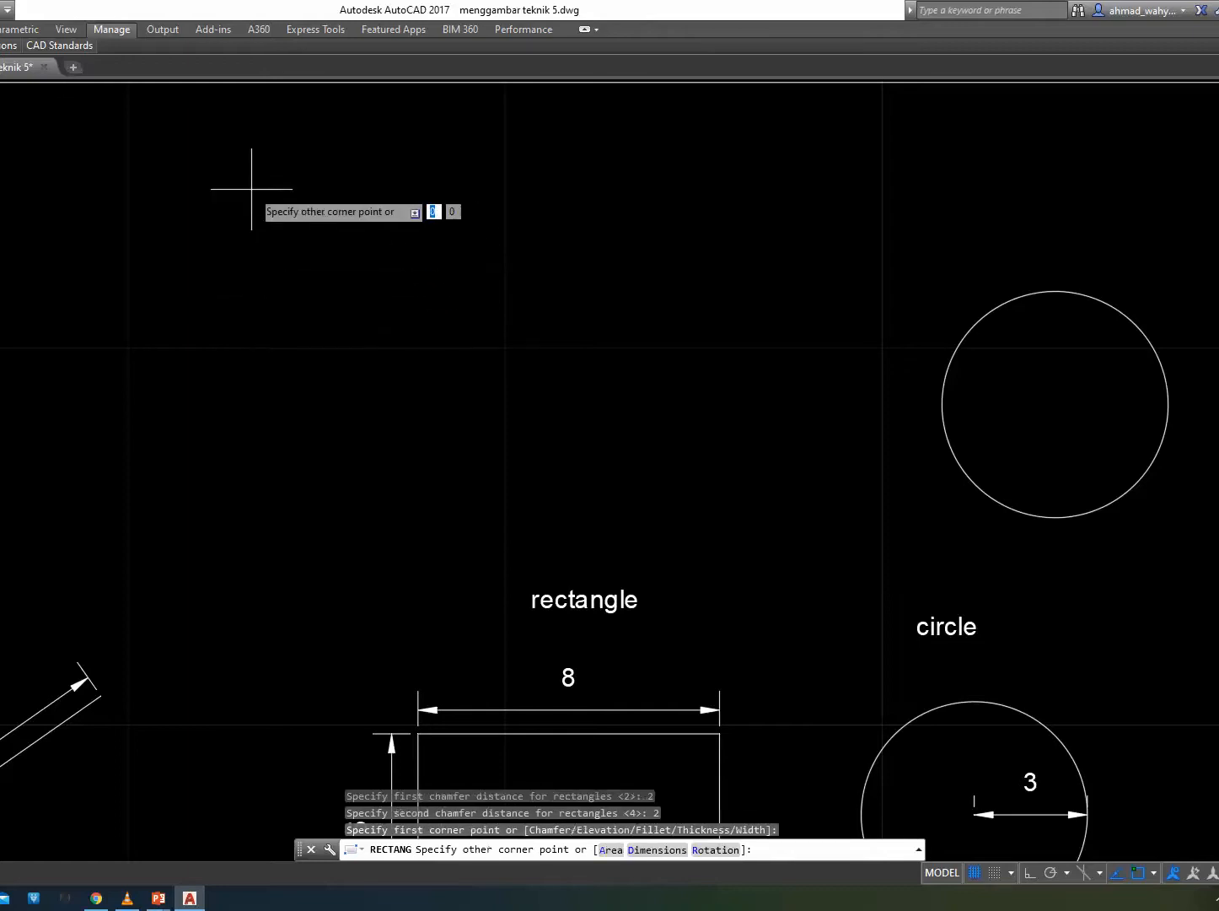
pyautogui.click(657, 849)
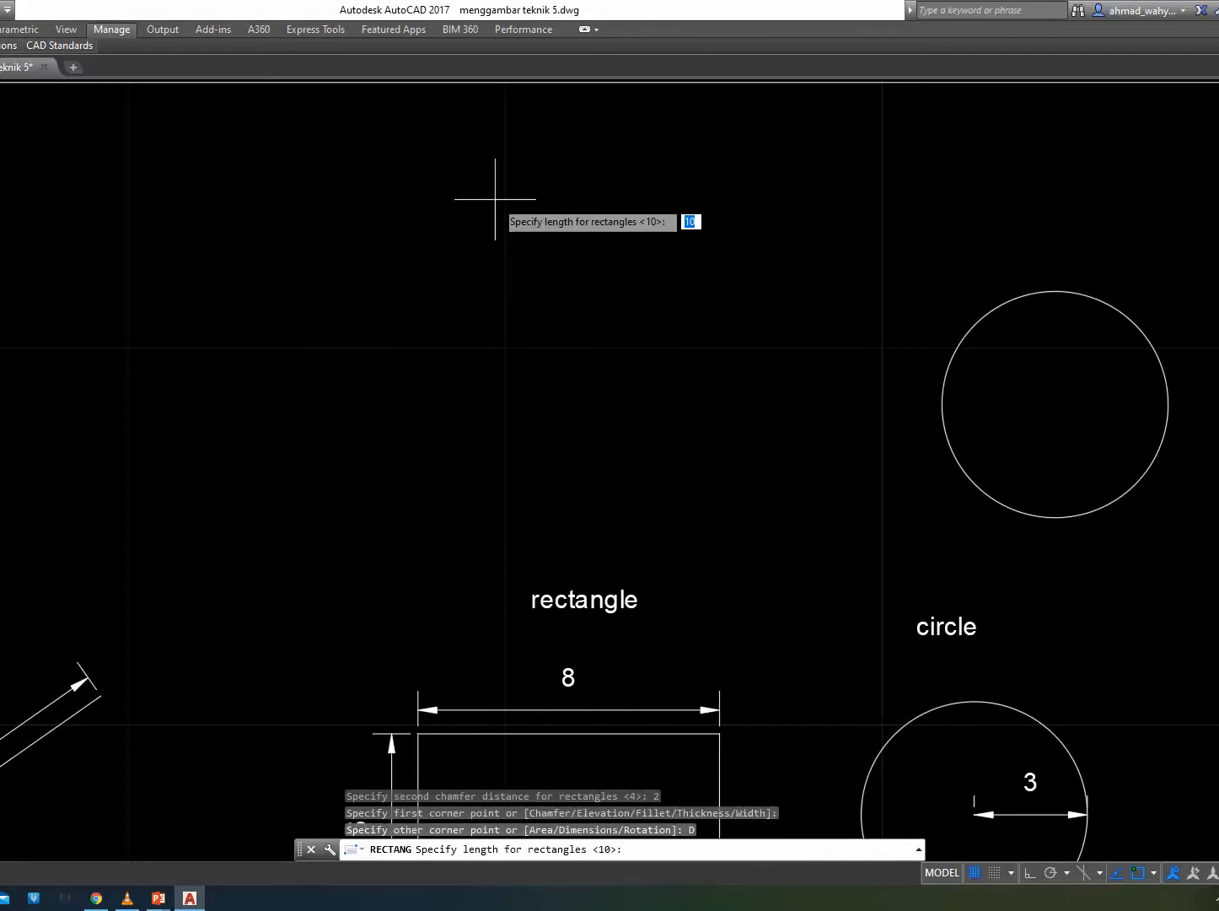
pyautogui.write('12')
pyautogui.press('Return')
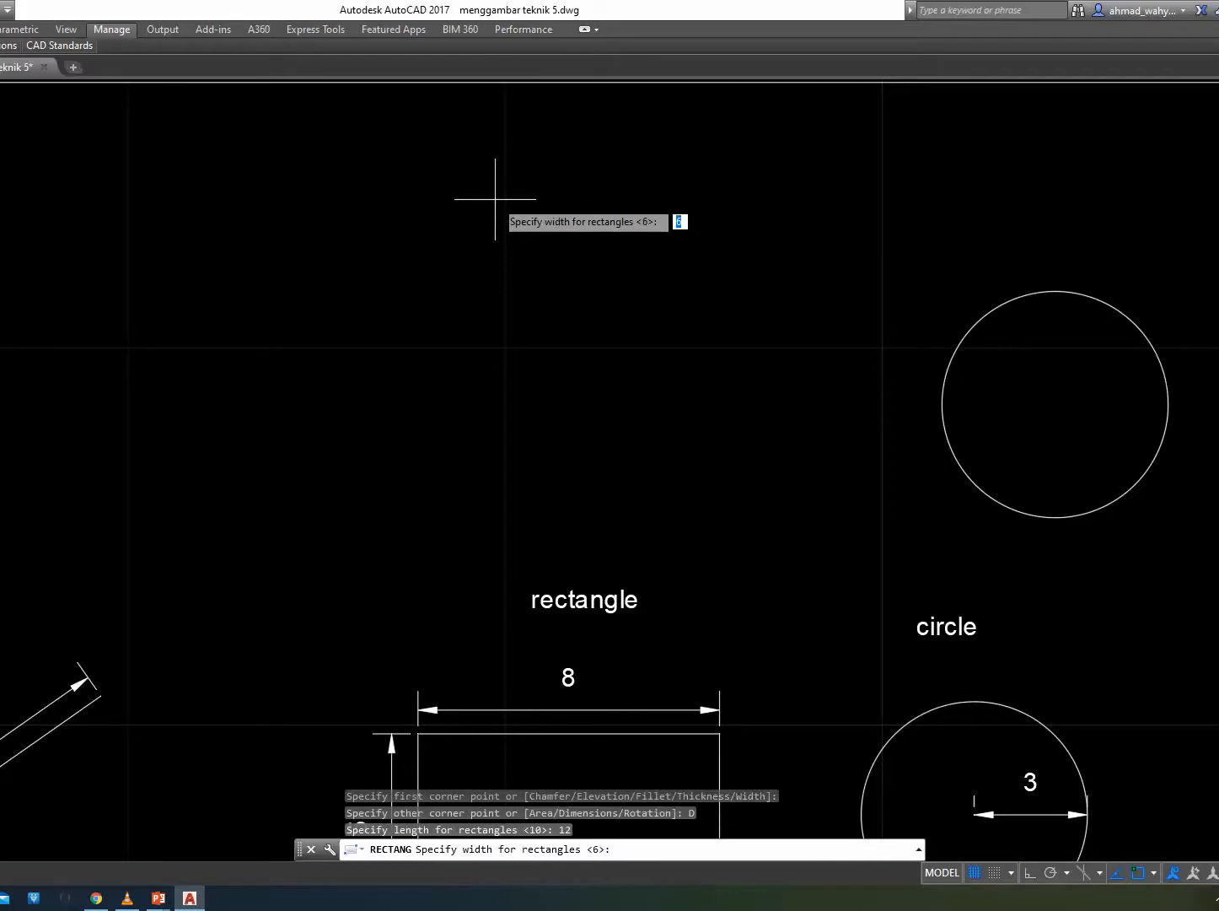
pyautogui.write('4')
pyautogui.press('Return')
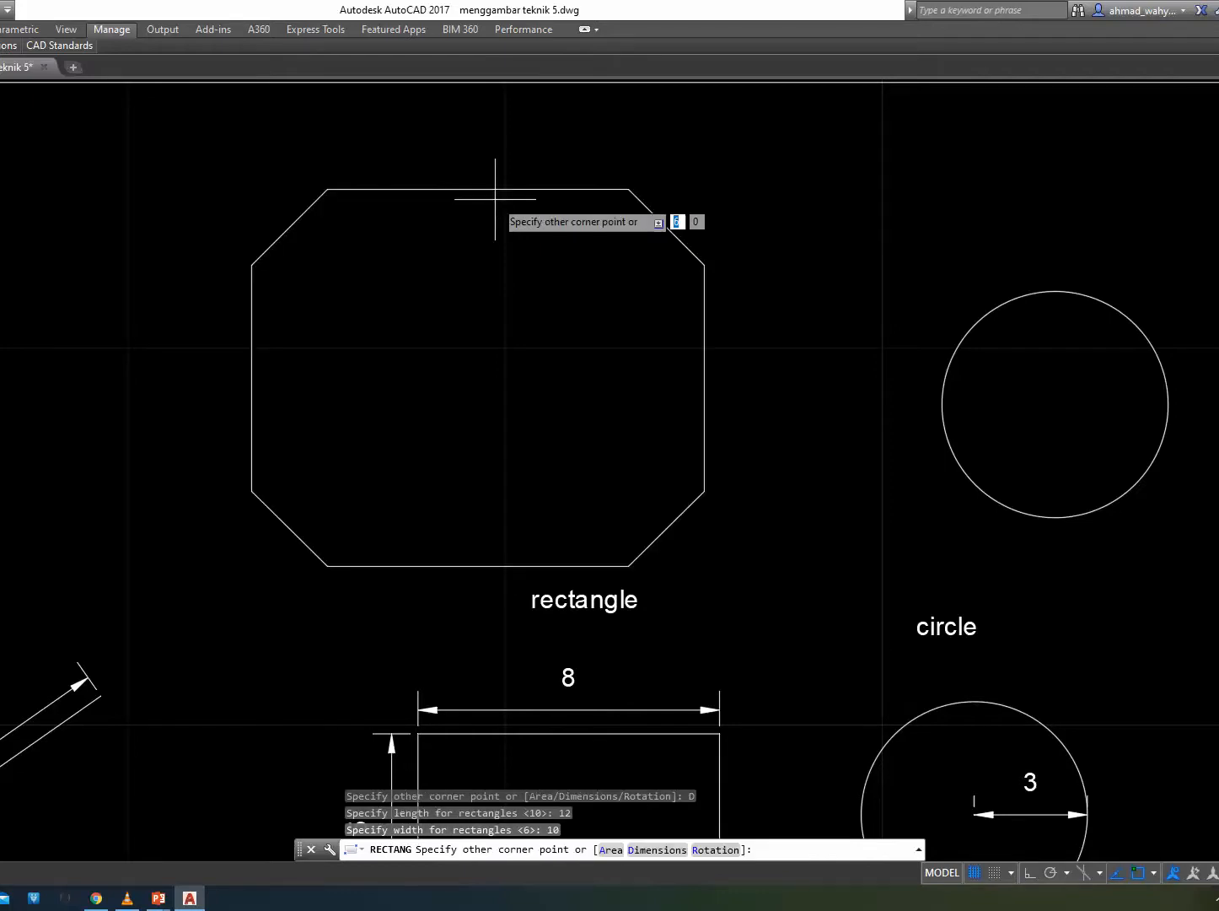
pyautogui.click(495, 199)
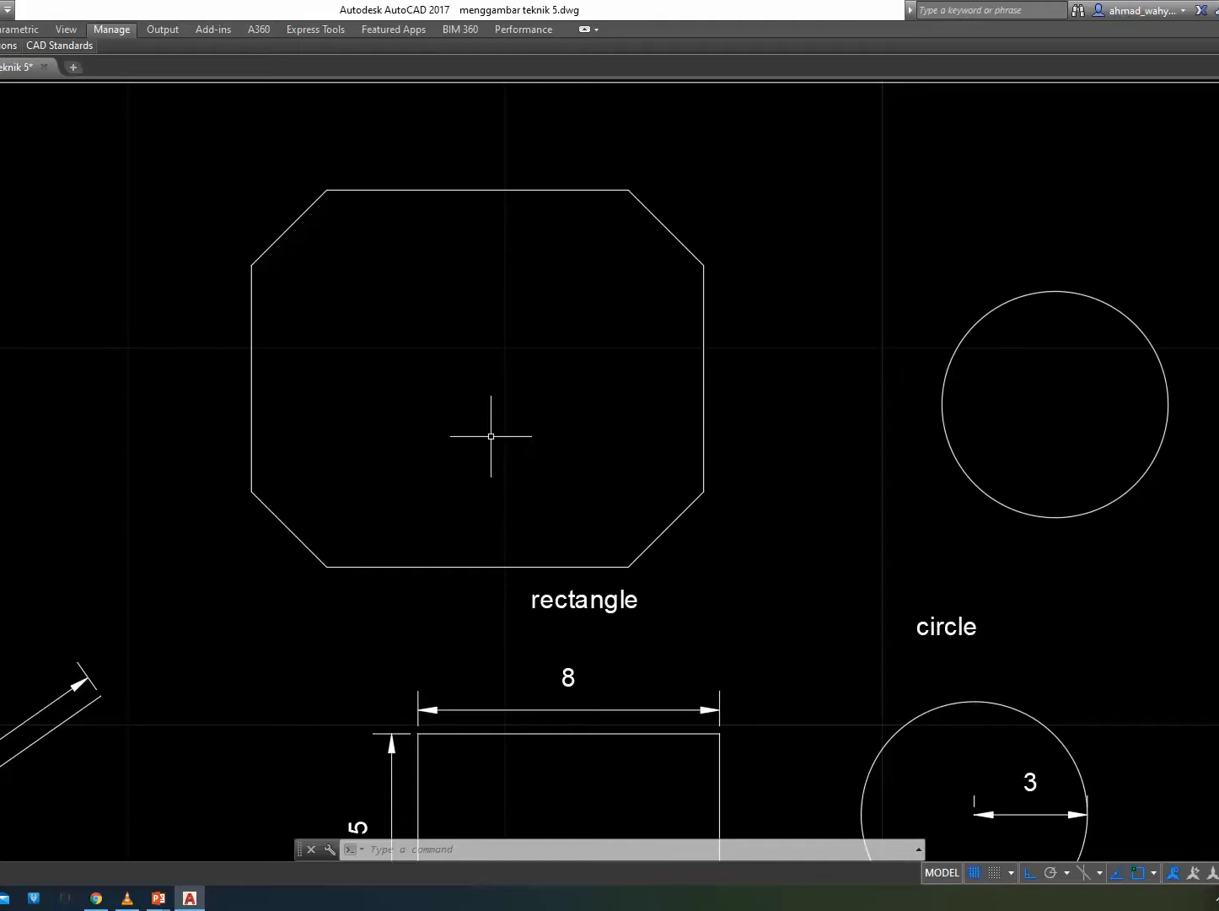
# Draw an ellipse between the ellipse and polyline labels with a horizontal axis of 5 and a distance of 6 to the other axis.
pyautogui.scroll(-1, 721, 437)
pyautogui.moveTo(933, 475); pyautogui.dragTo(490, 403, button='middle')
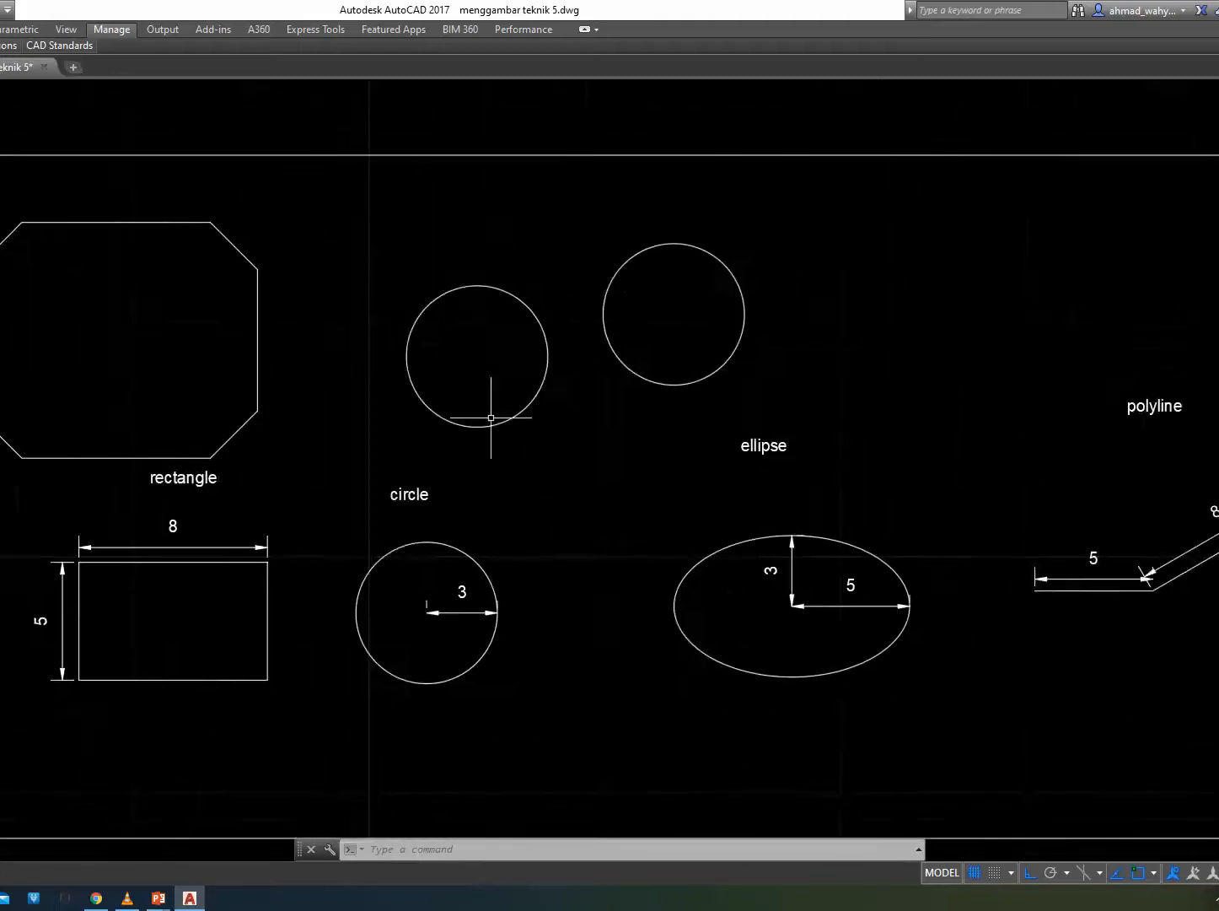
pyautogui.scroll(1, 812, 569)
pyautogui.moveTo(921, 491); pyautogui.dragTo(735, 485, button='middle')
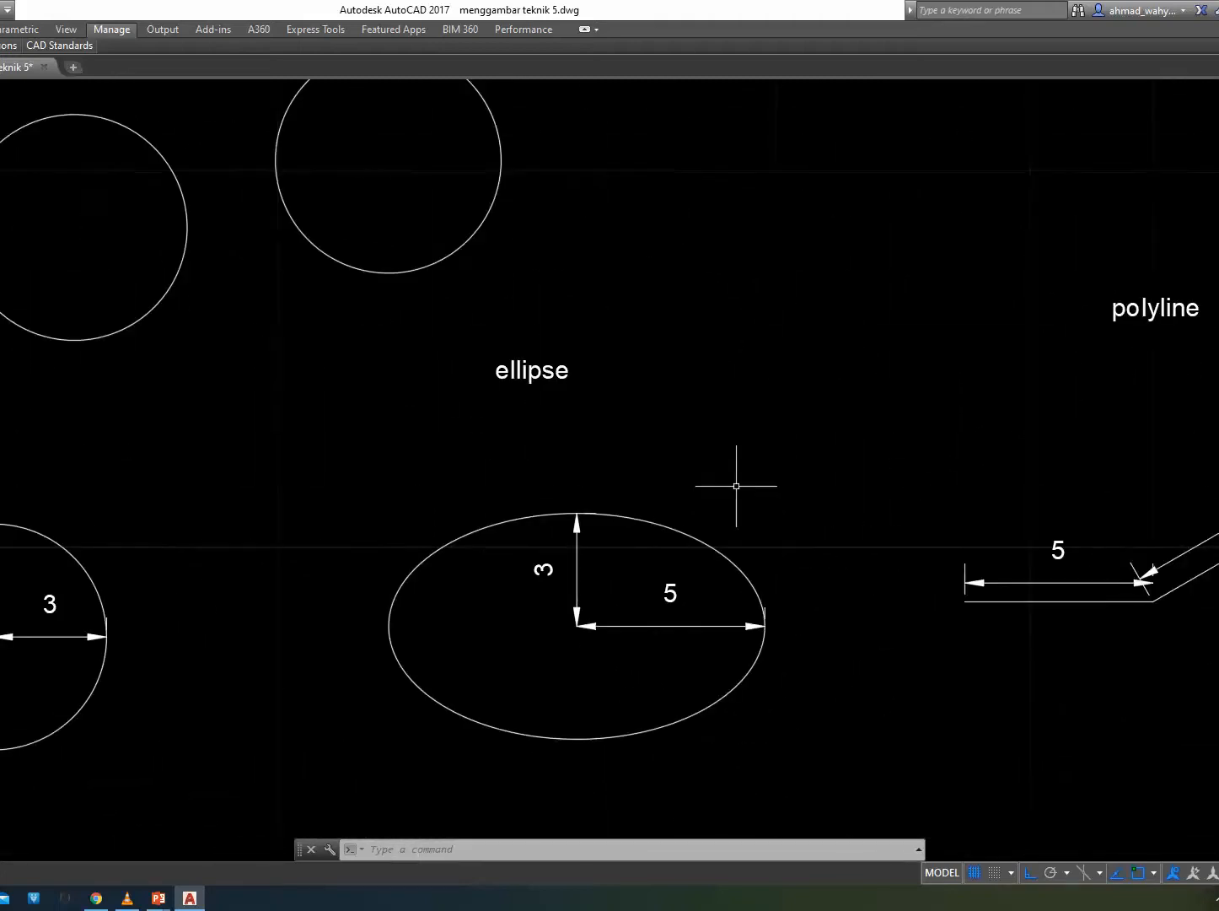
pyautogui.write('el')
pyautogui.press('Return')
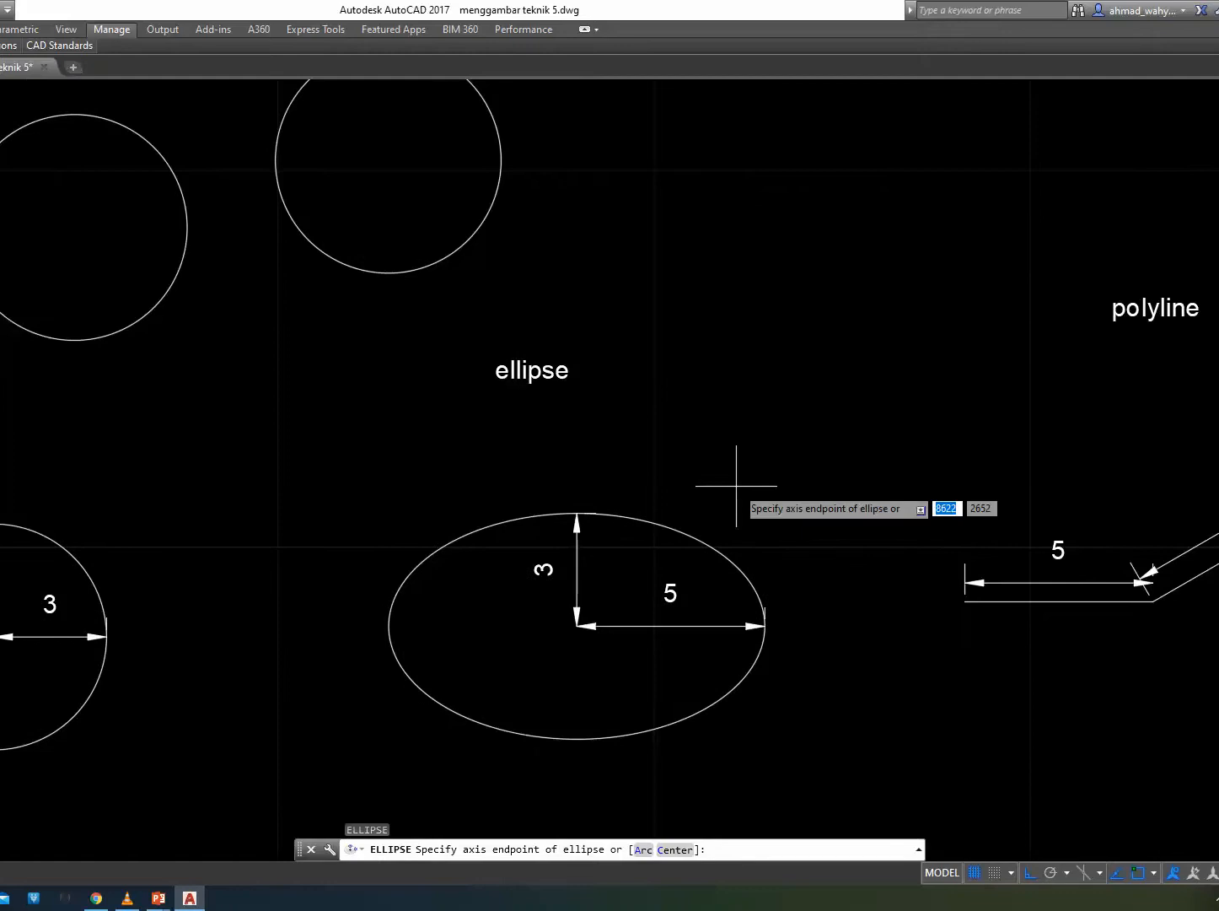
pyautogui.click(743, 243)
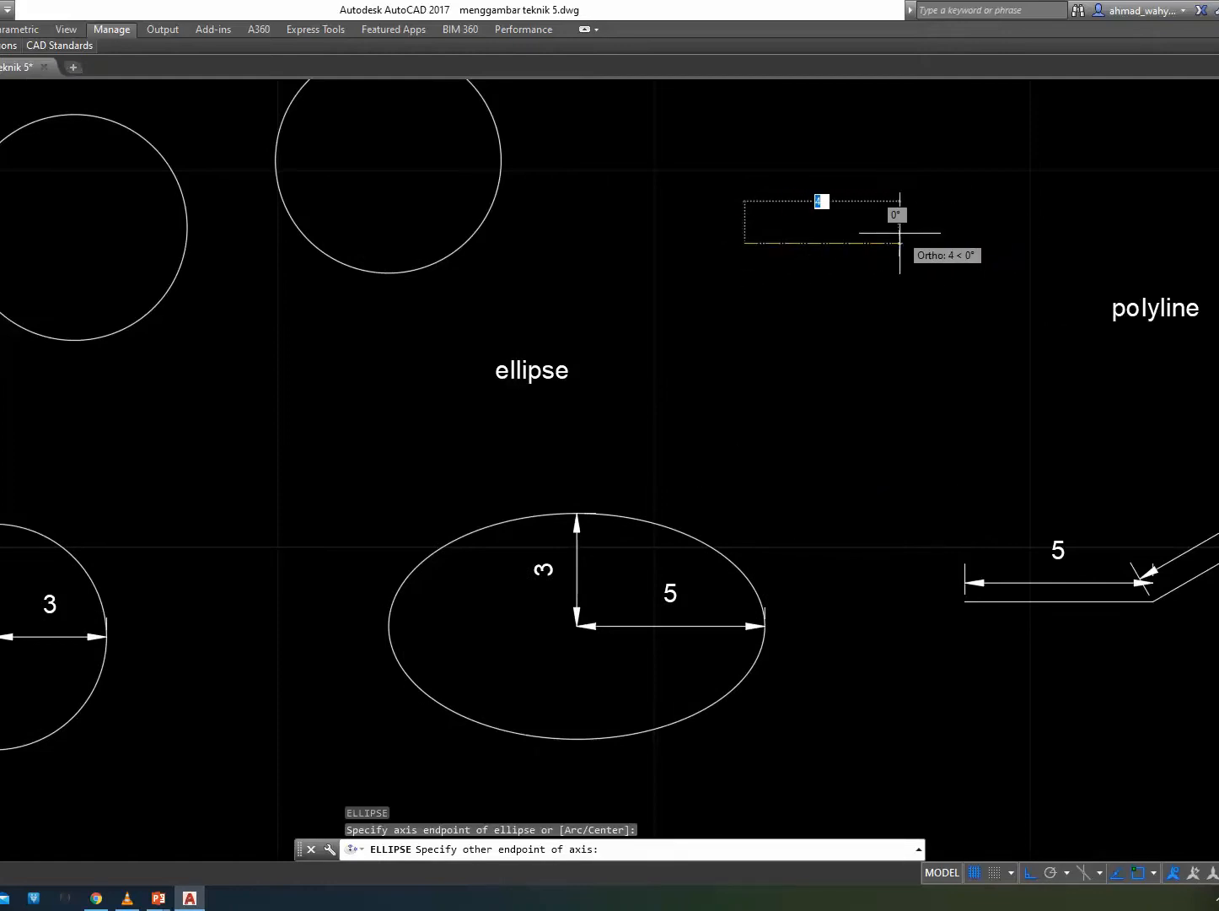
pyautogui.write('5')
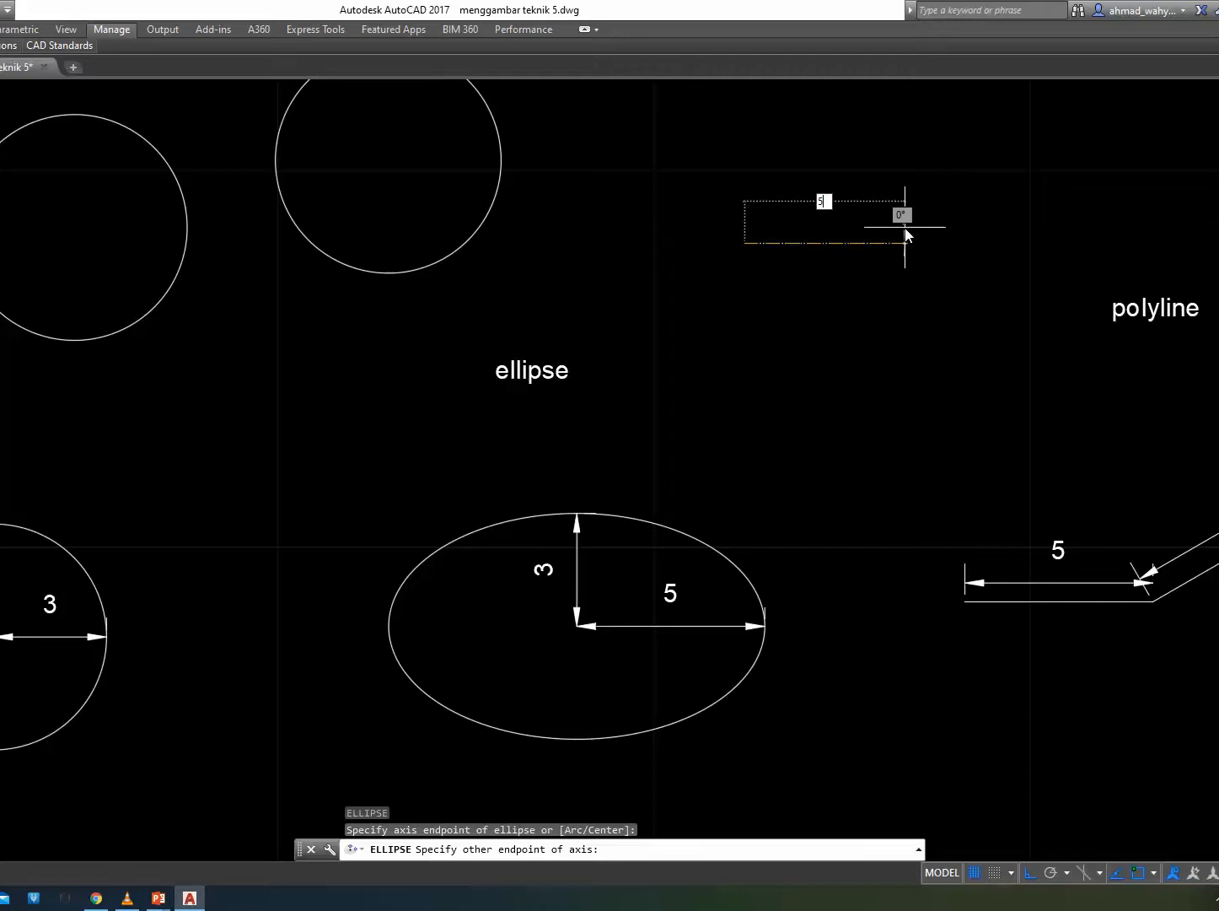
pyautogui.press('Return')
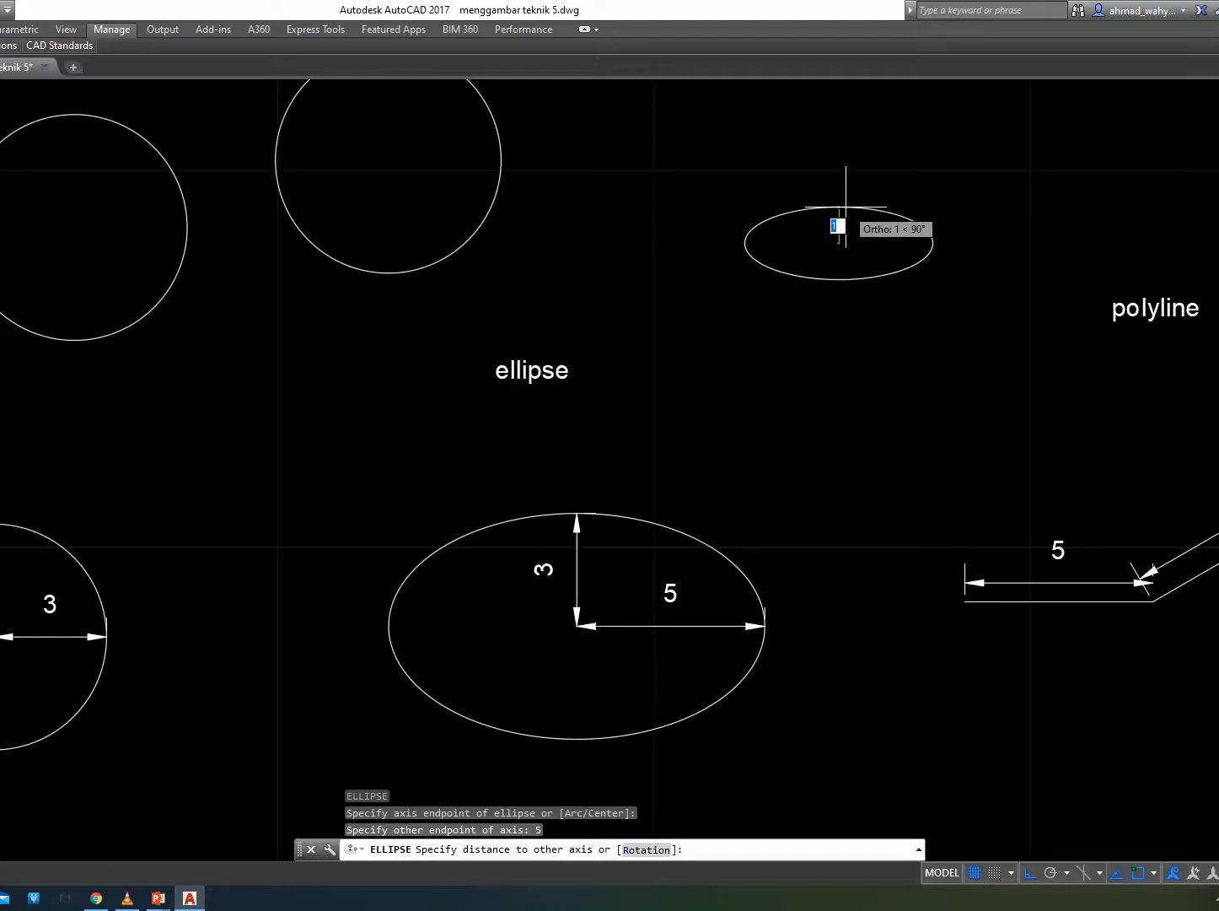
pyautogui.write('6')
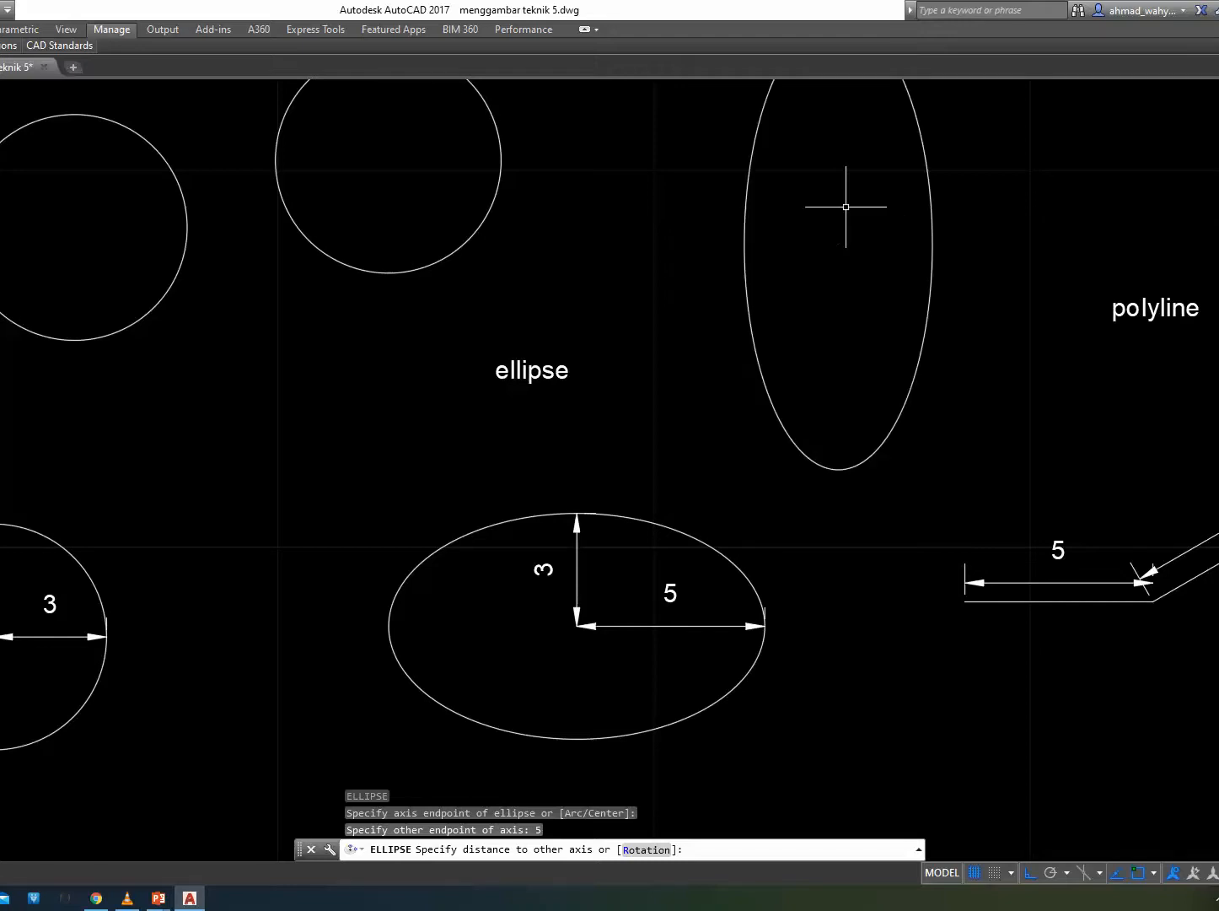
pyautogui.press('Return')
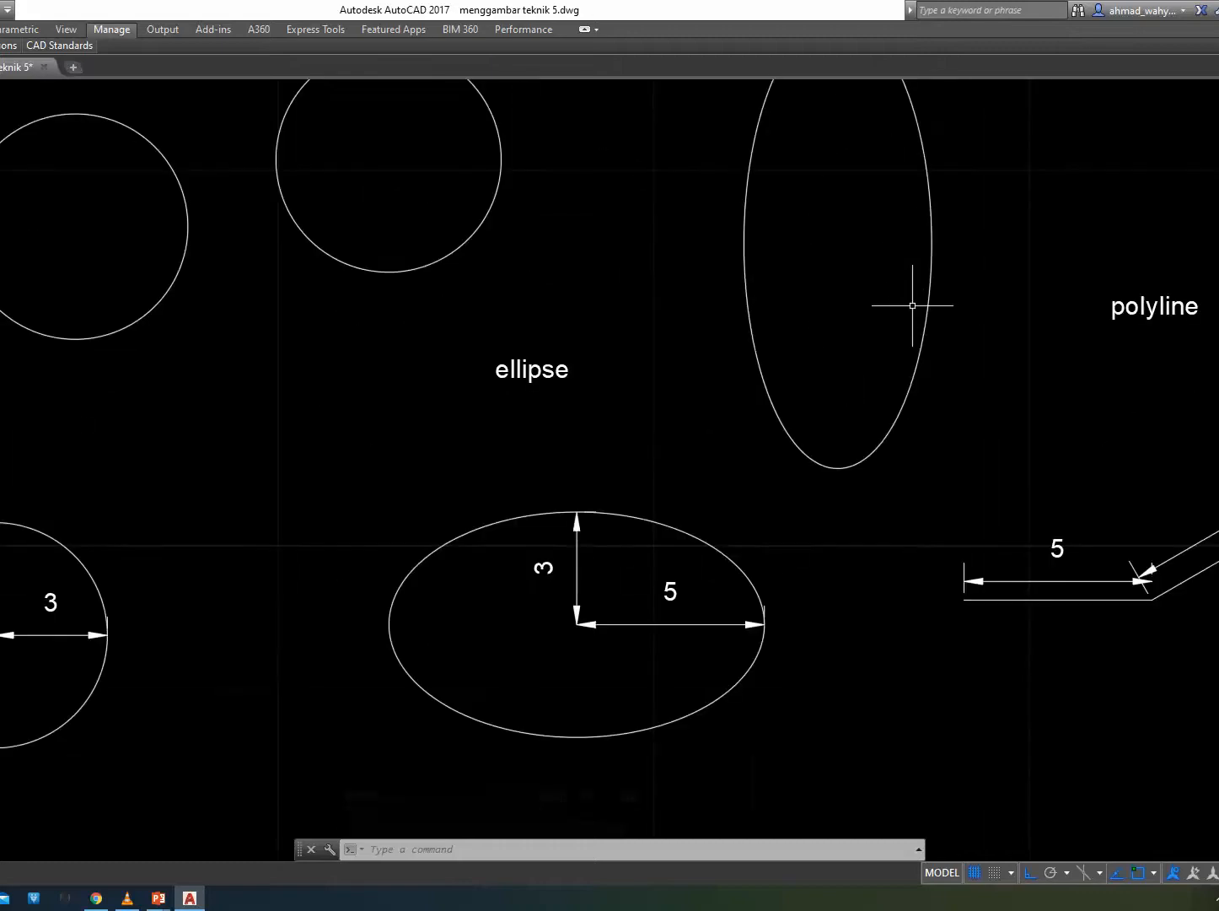
# Undo the tall ellipse between the ellipse and polyline labels.
pyautogui.hotkey('ctrl', 'z')
pyautogui.hotkey('ctrl', 'z')
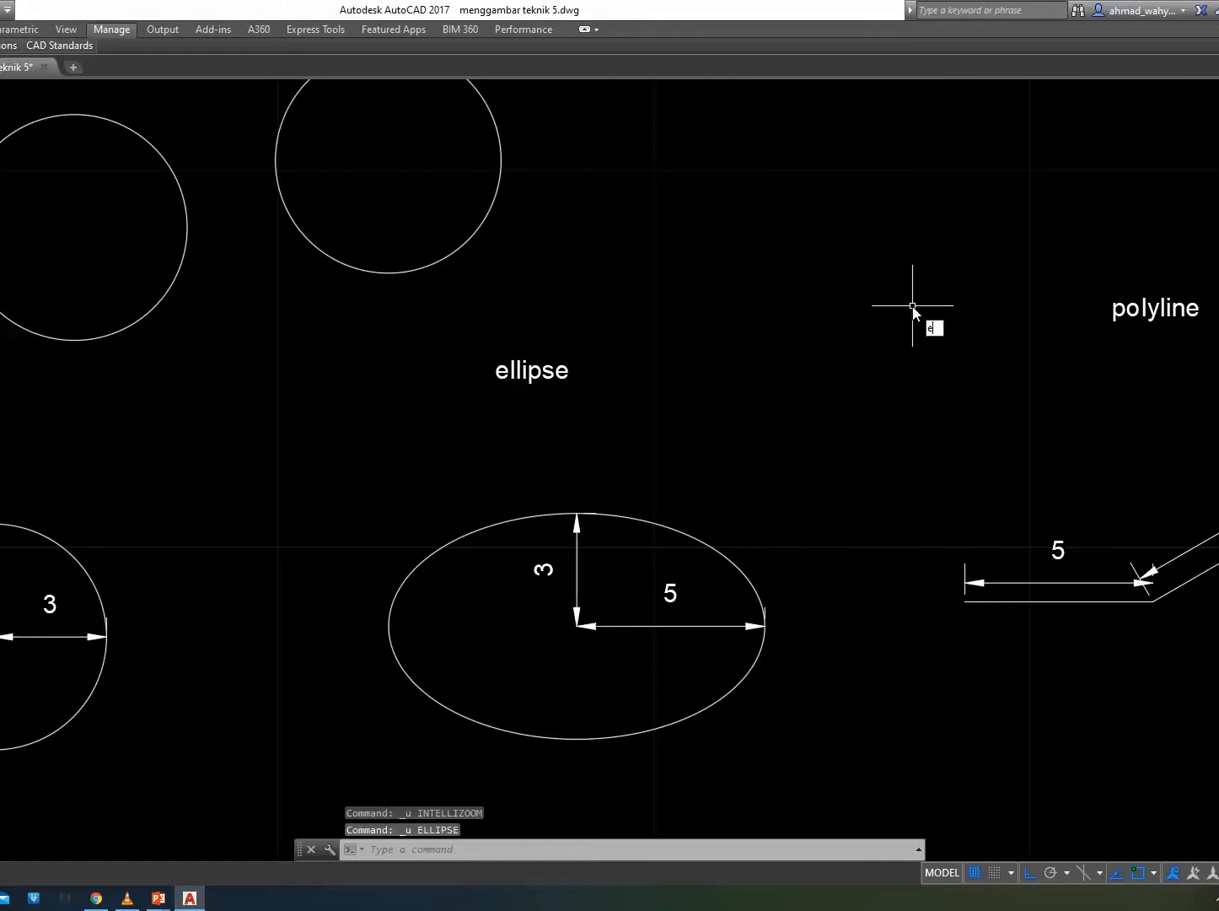
# Draw an ellipse above and right of the ellipse label with a horizontal axis of 10 and a distance of 3 to the other axis.
pyautogui.write('l')
pyautogui.press('Return')
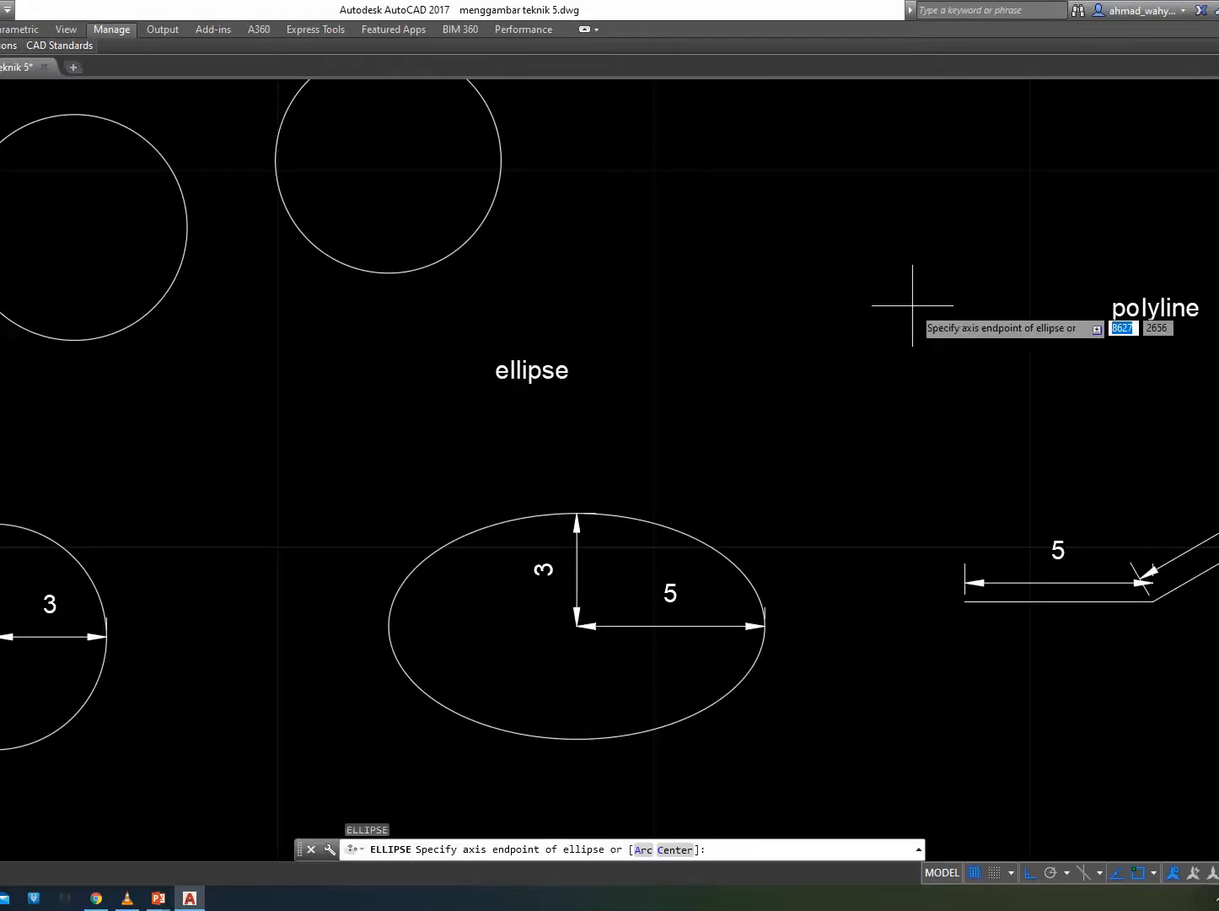
pyautogui.click(707, 223)
pyautogui.write('10')
pyautogui.press('Return')
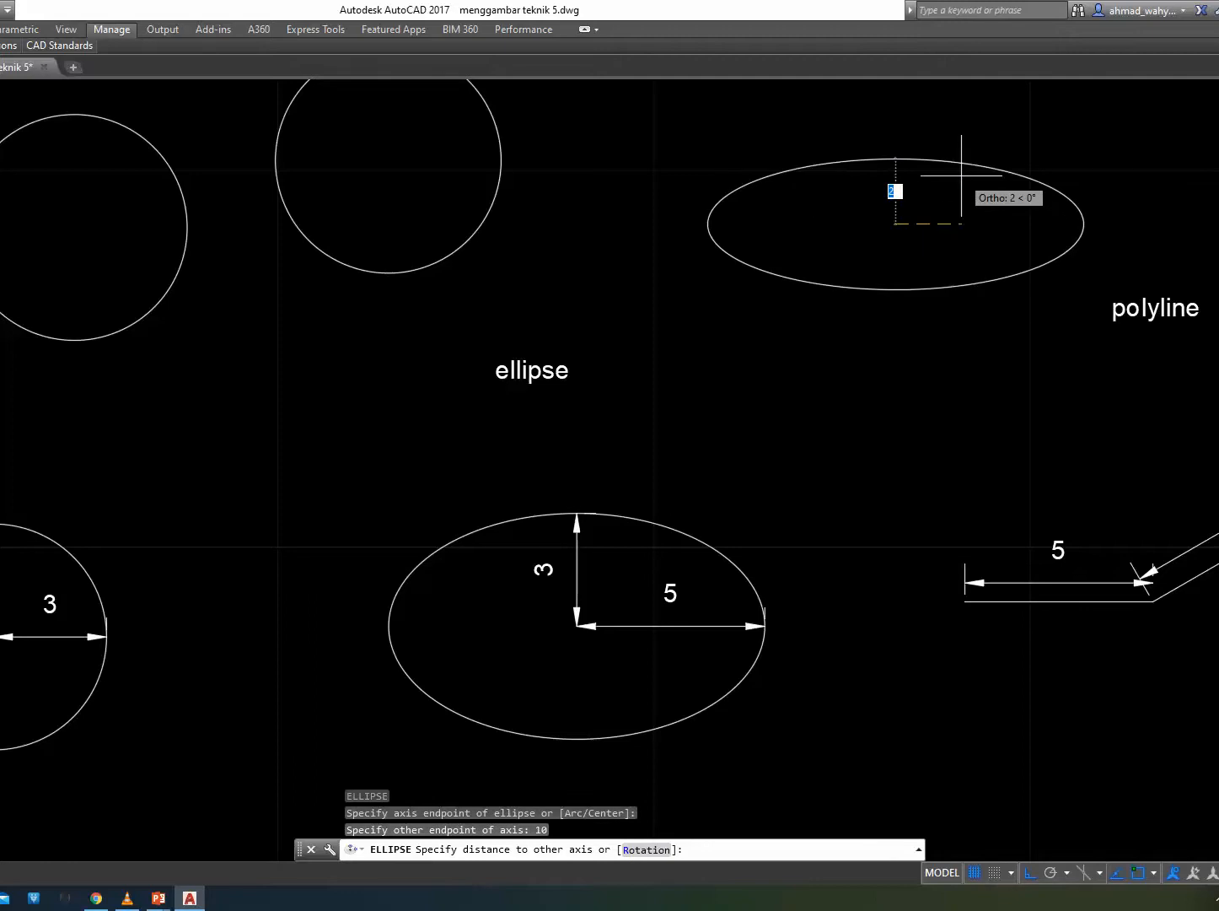
pyautogui.write('3')
pyautogui.press('Return')
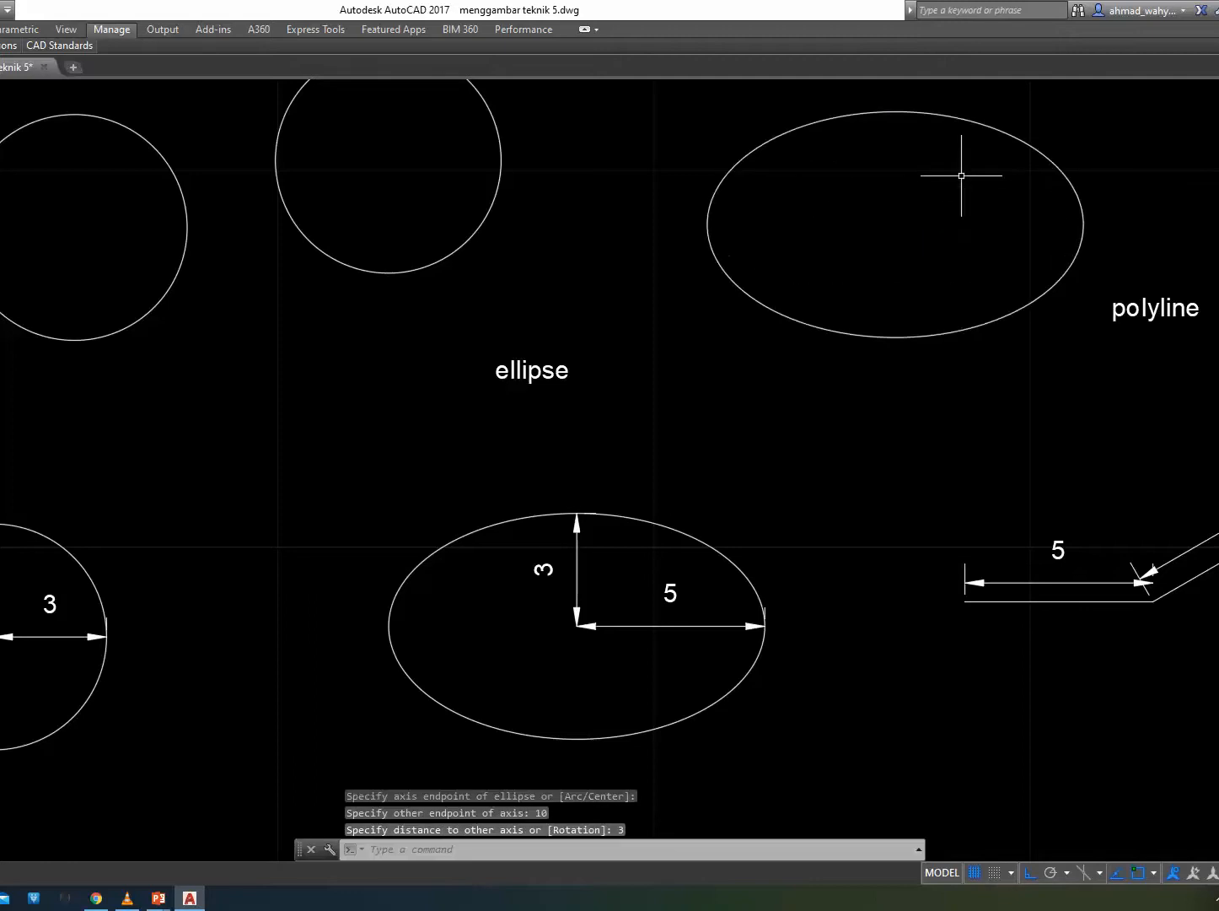
# Add a linear dimension from the new ellipse's center to its right quadrant, with the dimension line along the horizontal axis.
pyautogui.moveTo(963, 173)
pyautogui.mouseDown(button='middle')
pyautogui.moveTo(876, 342)
pyautogui.moveTo(746, 446)
pyautogui.mouseUp(button='middle')
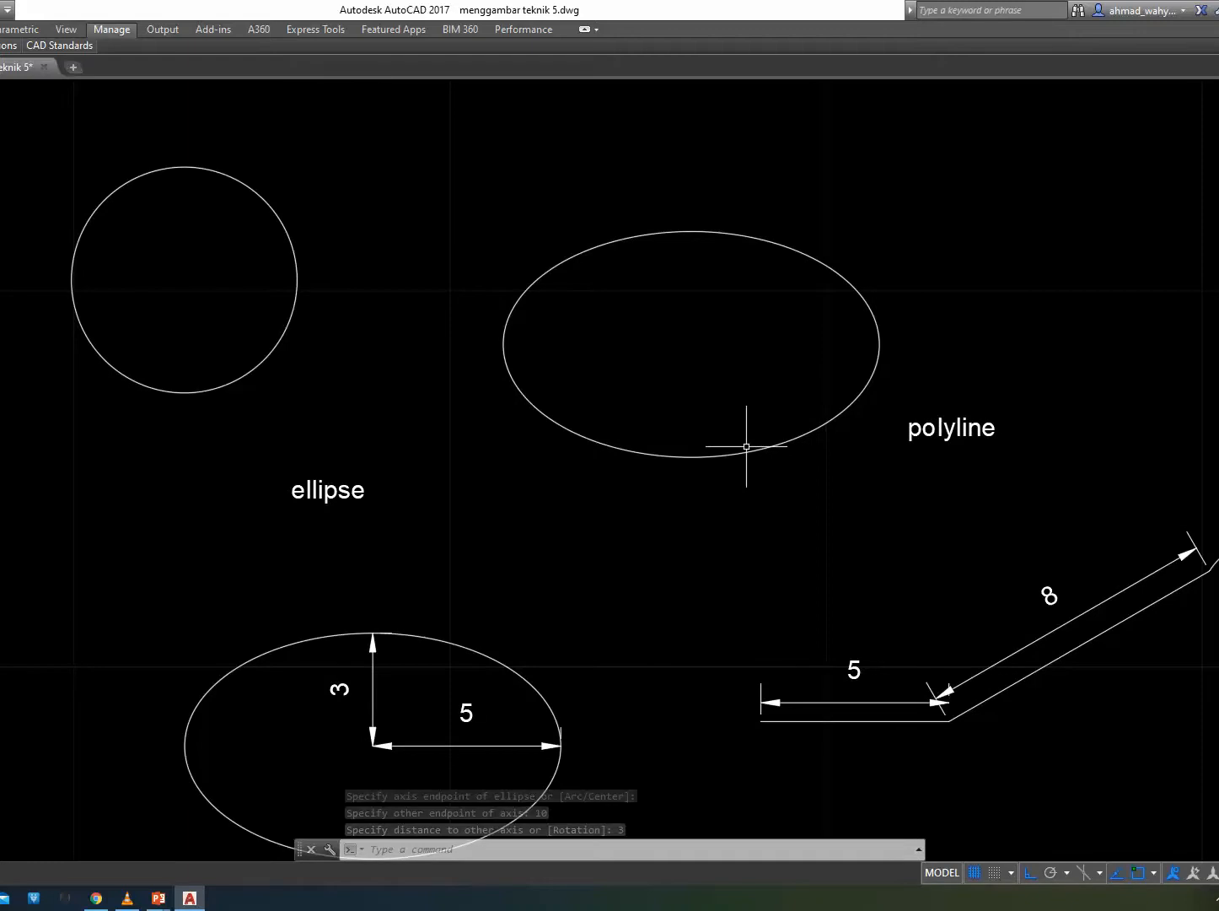
pyautogui.write('dli')
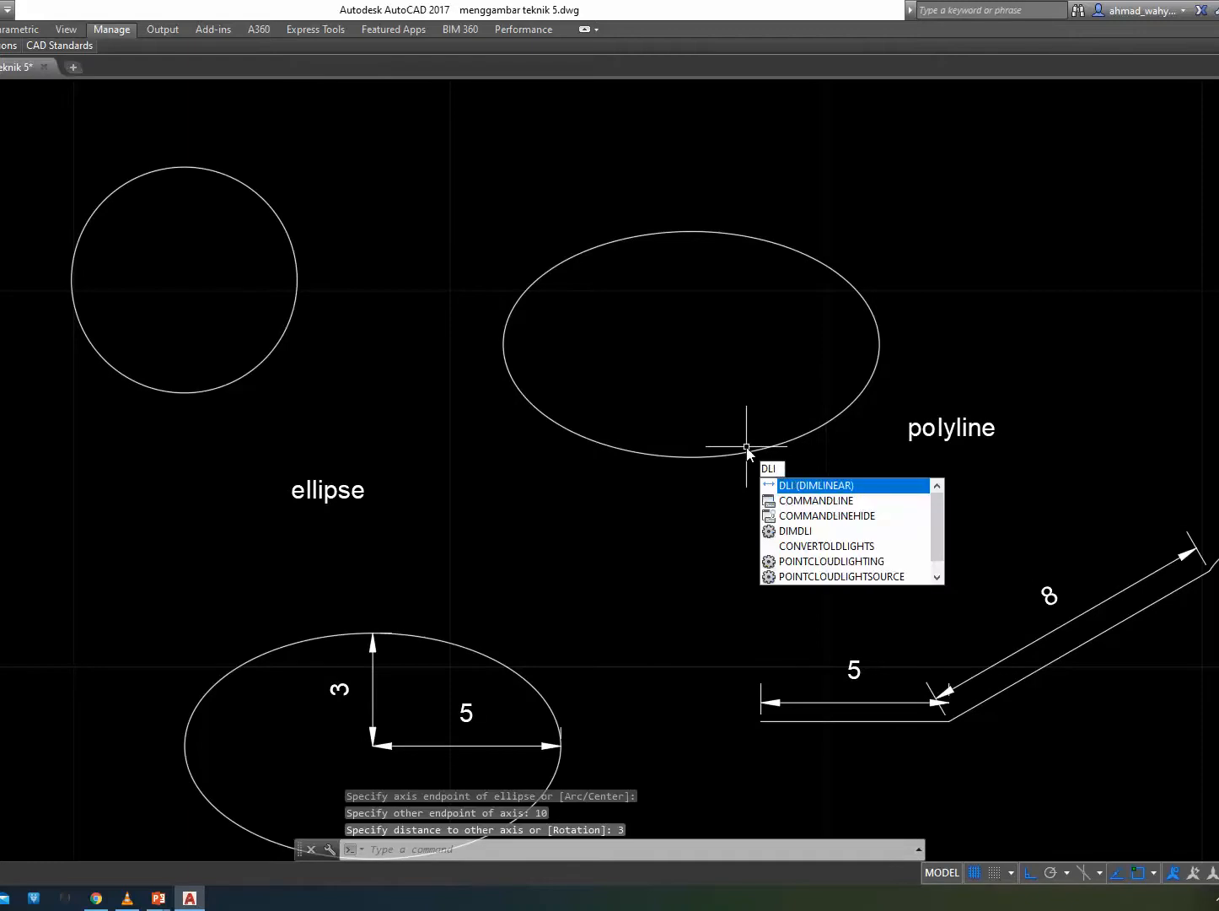
pyautogui.press('Return')
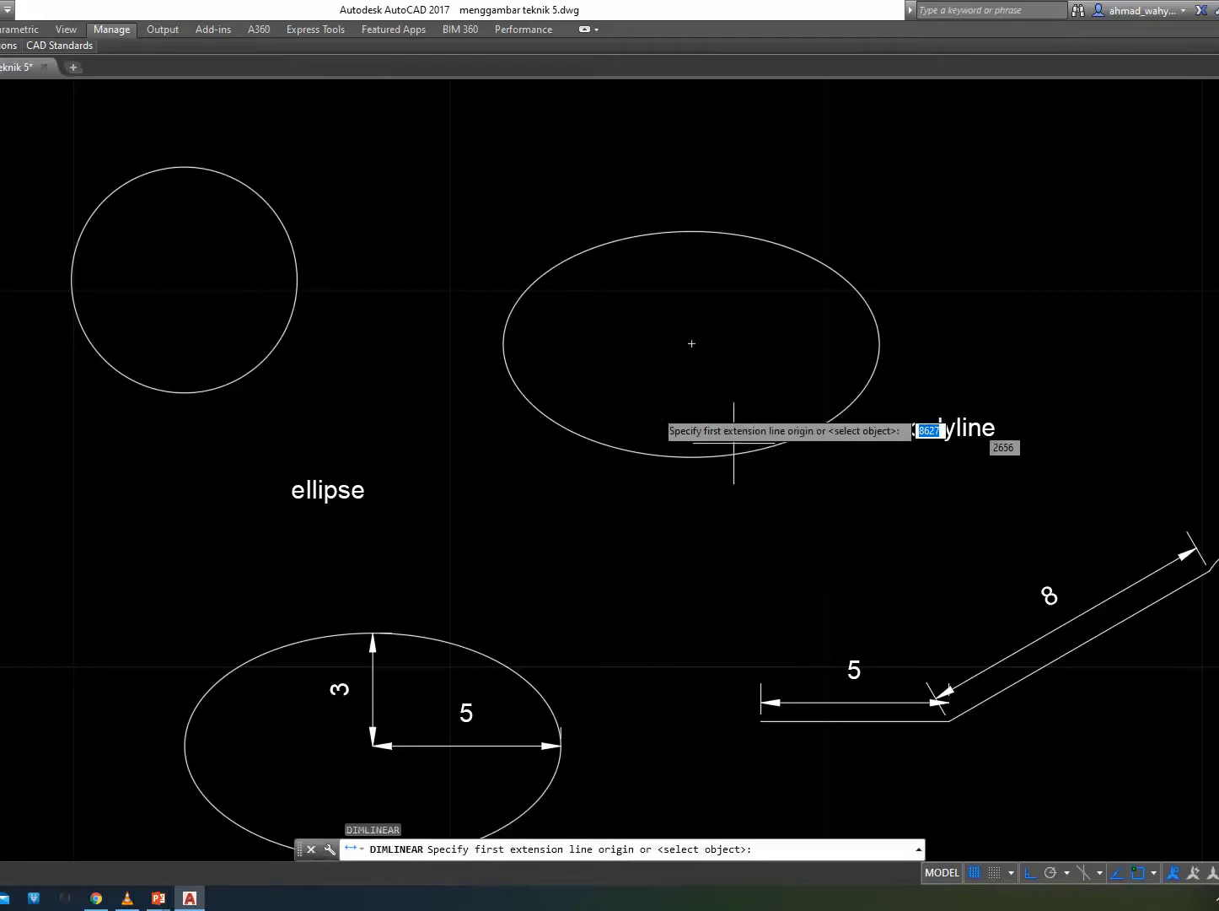
pyautogui.click(689, 343)
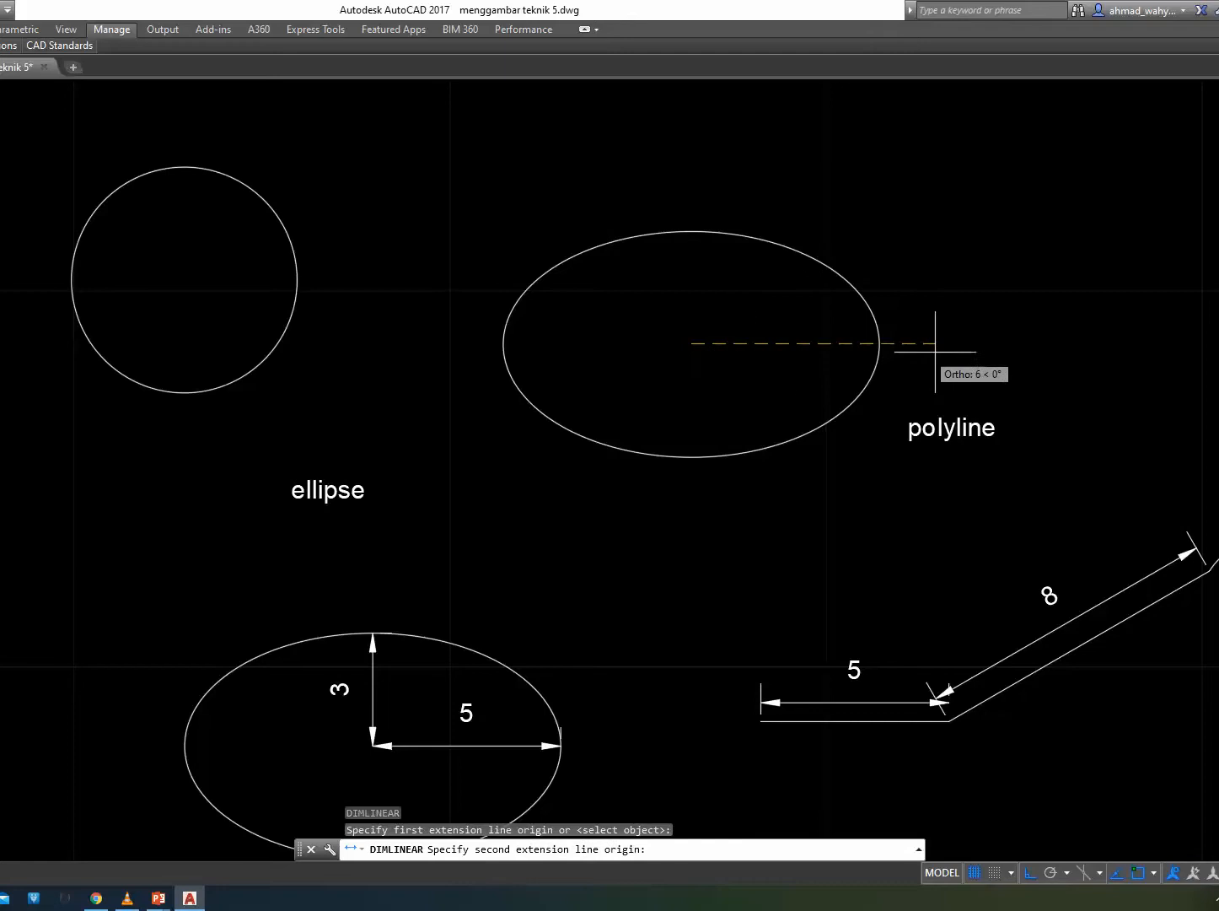
pyautogui.click(885, 343)
pyautogui.click(885, 343)
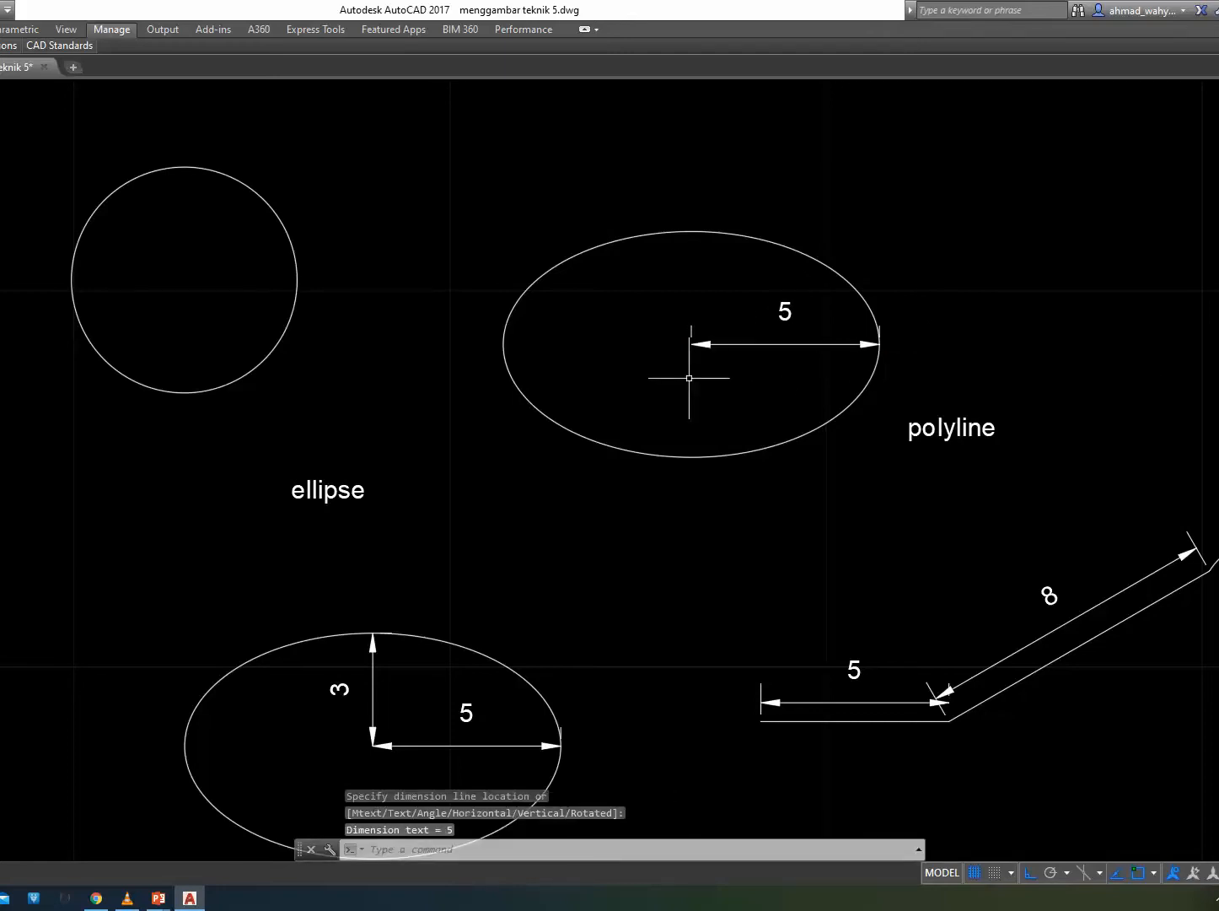
pyautogui.press('Return')
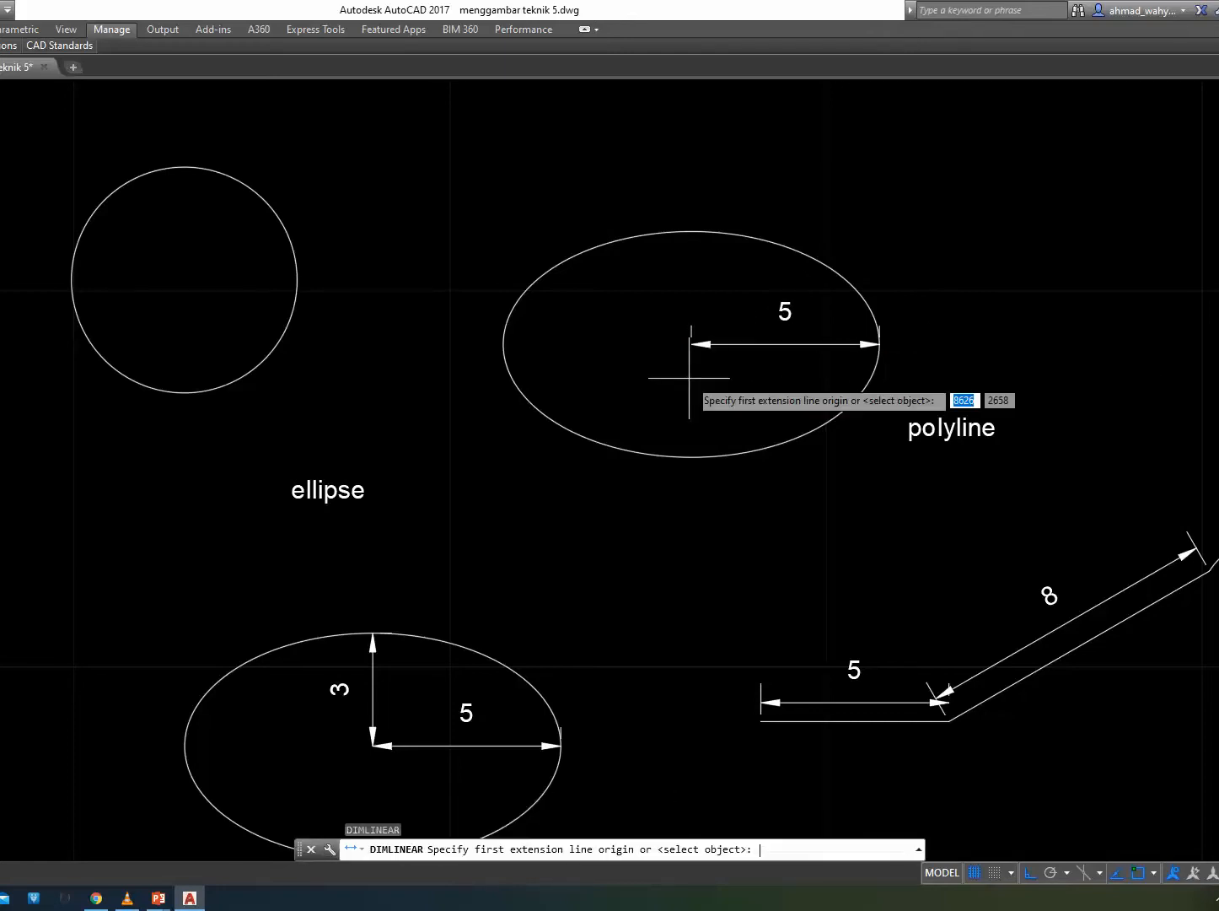
pyautogui.click(685, 233)
pyautogui.click(691, 343)
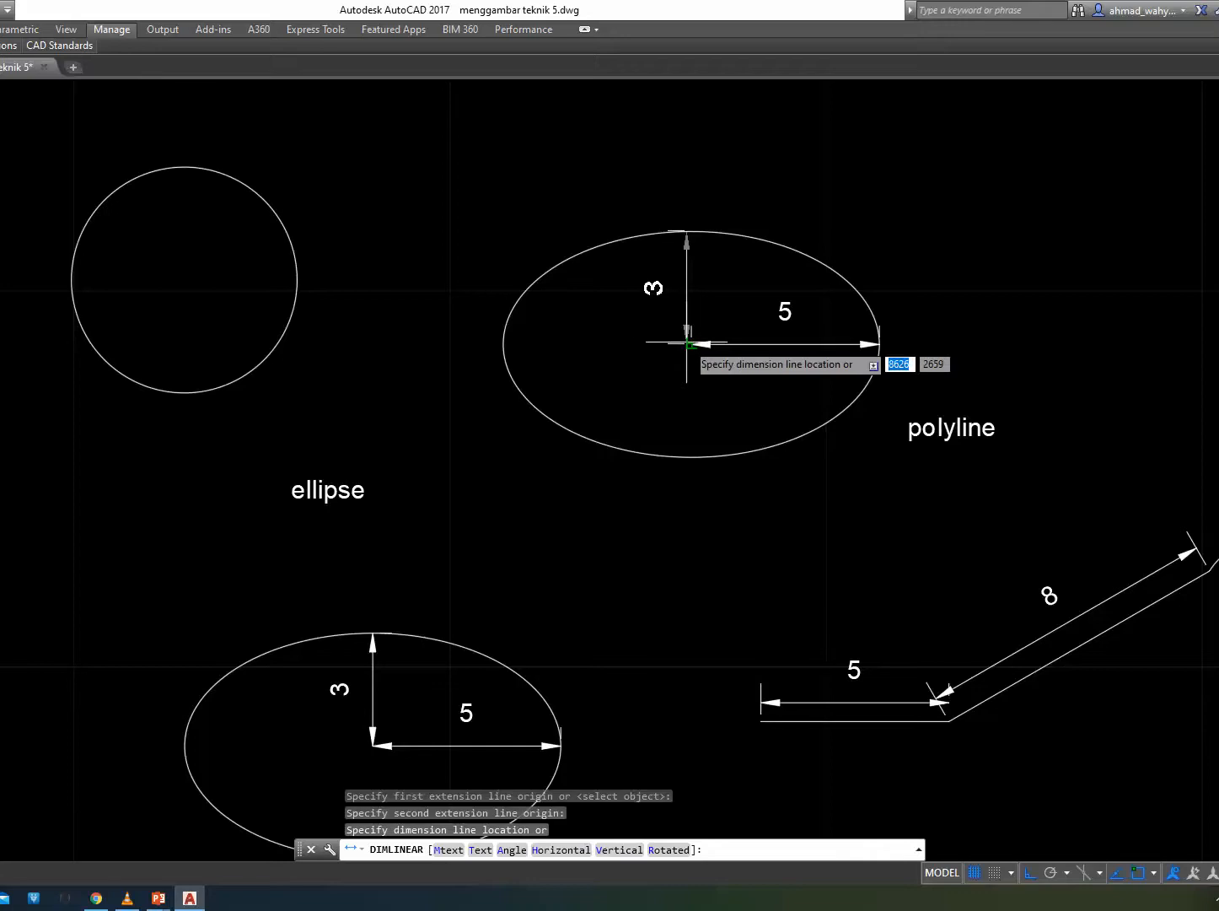
pyautogui.press('Escape')
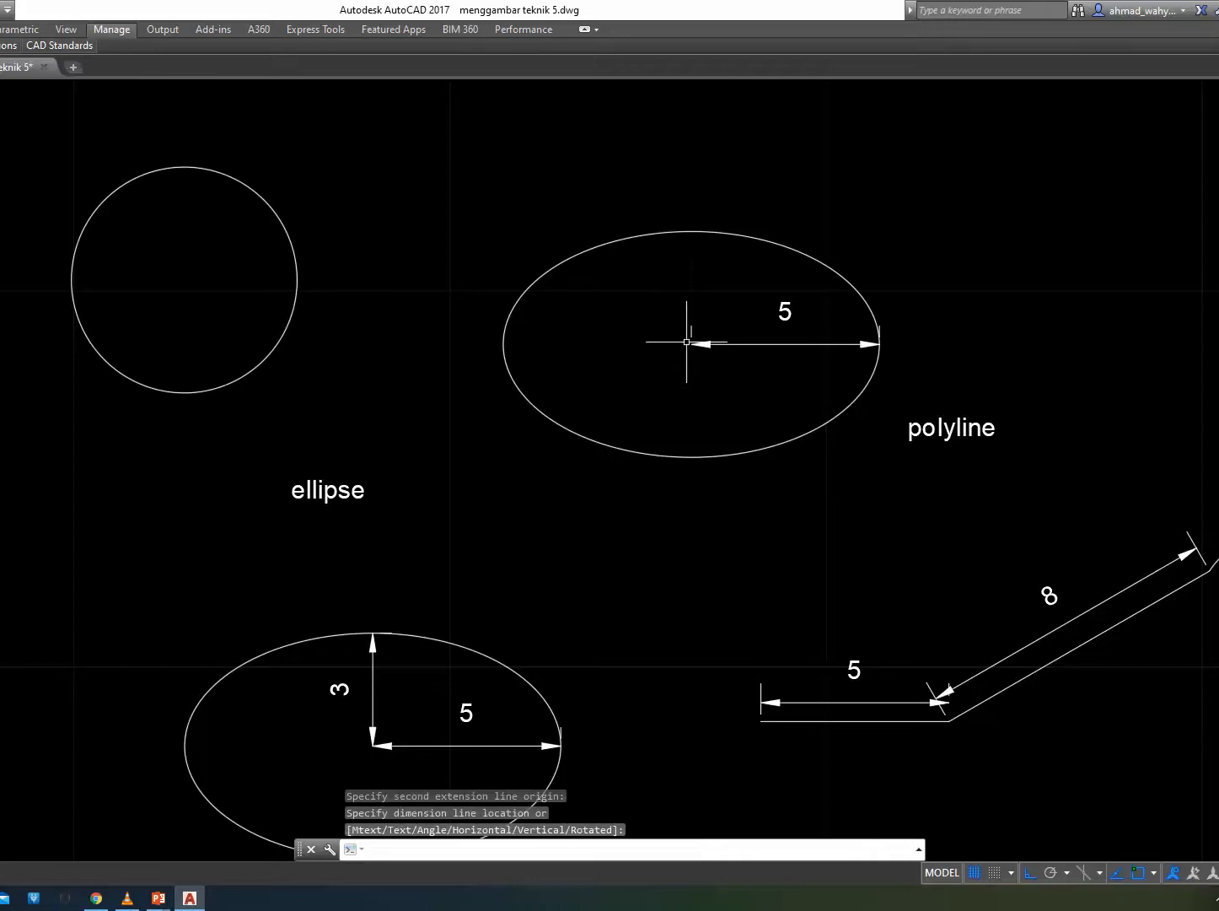
# Delete the horizontal dimension inside the newly drawn ellipse above and right of the ellipse label.
pyautogui.click(709, 321)
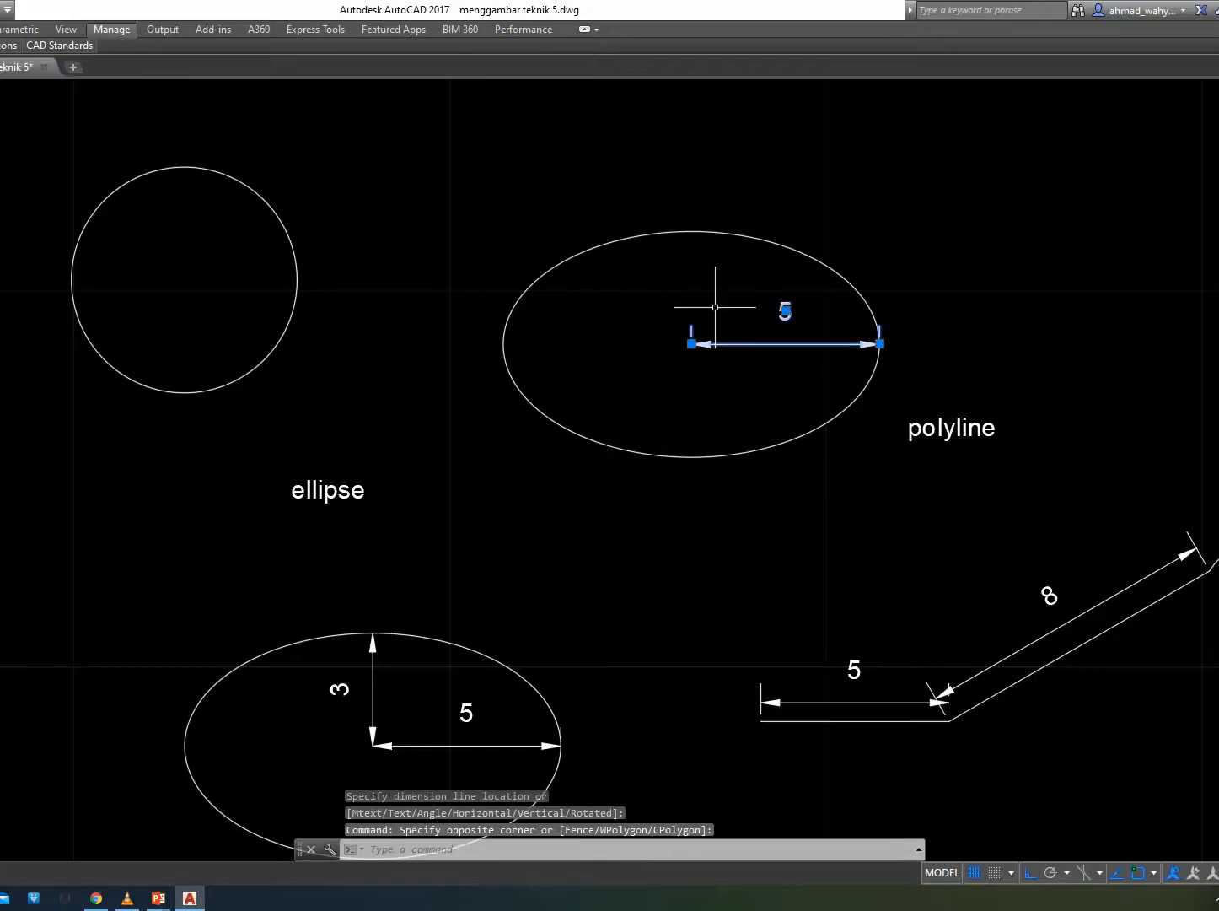
pyautogui.press('Delete')
# Examine the dimensioned example polyline by selecting it as one object, then clear the selection.
pyautogui.scroll(-2, 698, 480)
pyautogui.moveTo(874, 583); pyautogui.dragTo(643, 567, button='middle')
pyautogui.scroll(2, 659, 580)
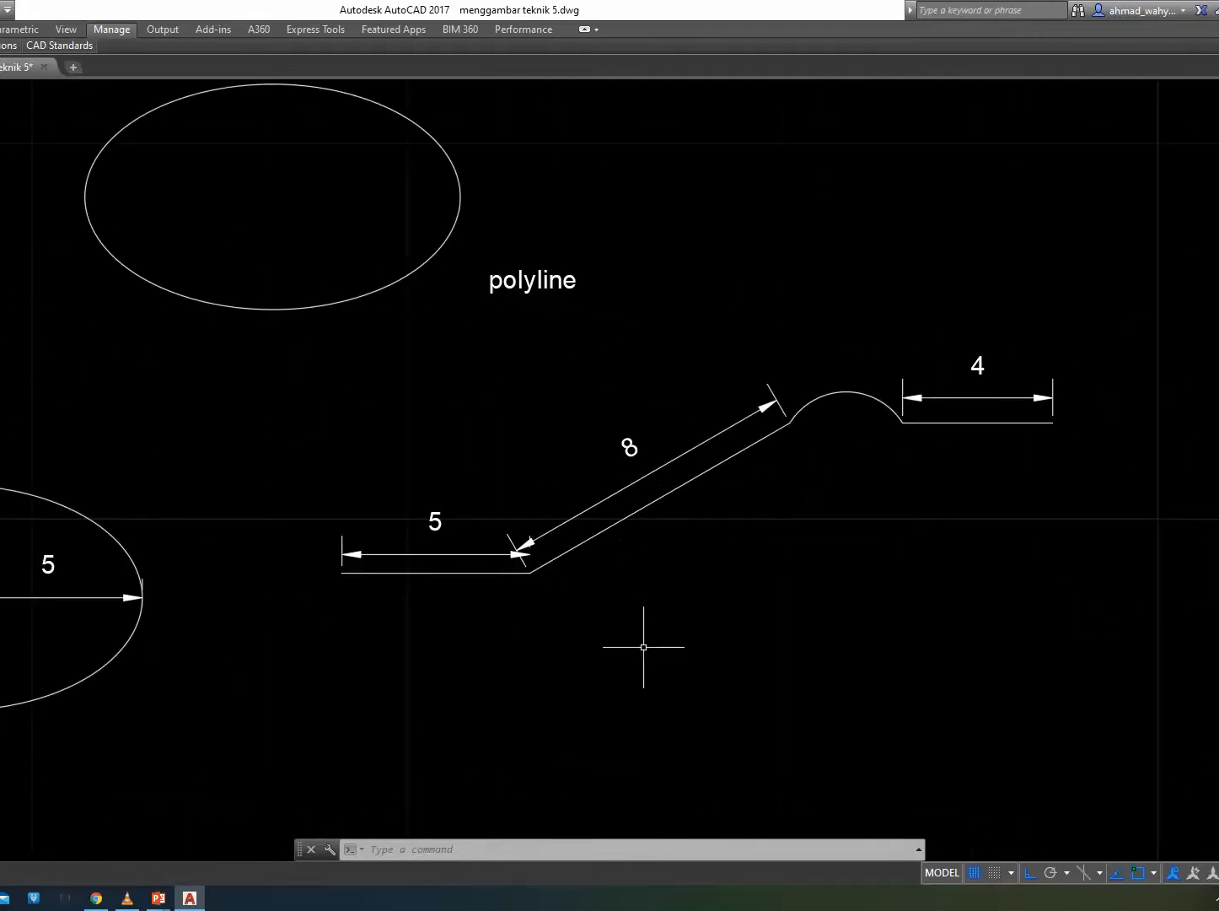
pyautogui.moveTo(579, 656); pyautogui.dragTo(541, 582, button='middle')
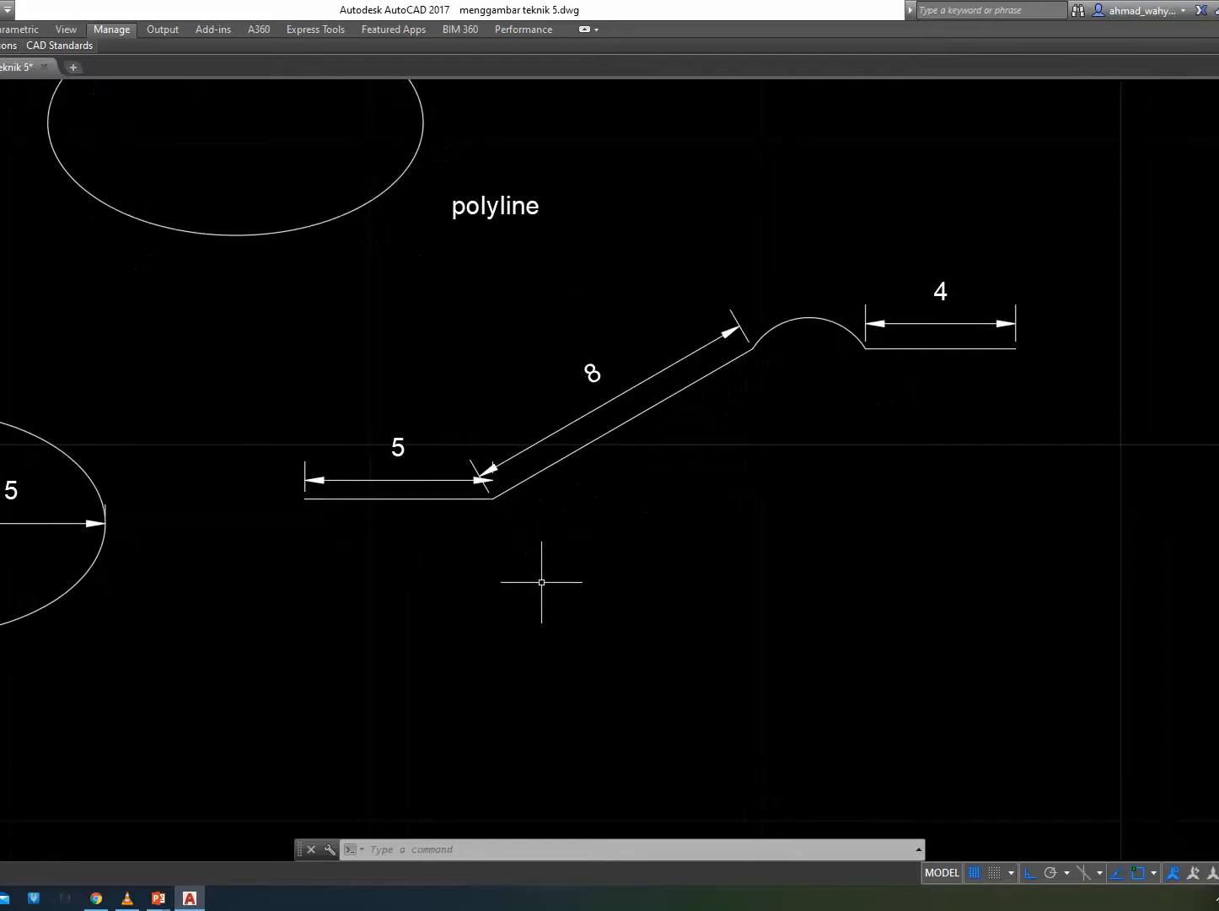
pyautogui.click(575, 452)
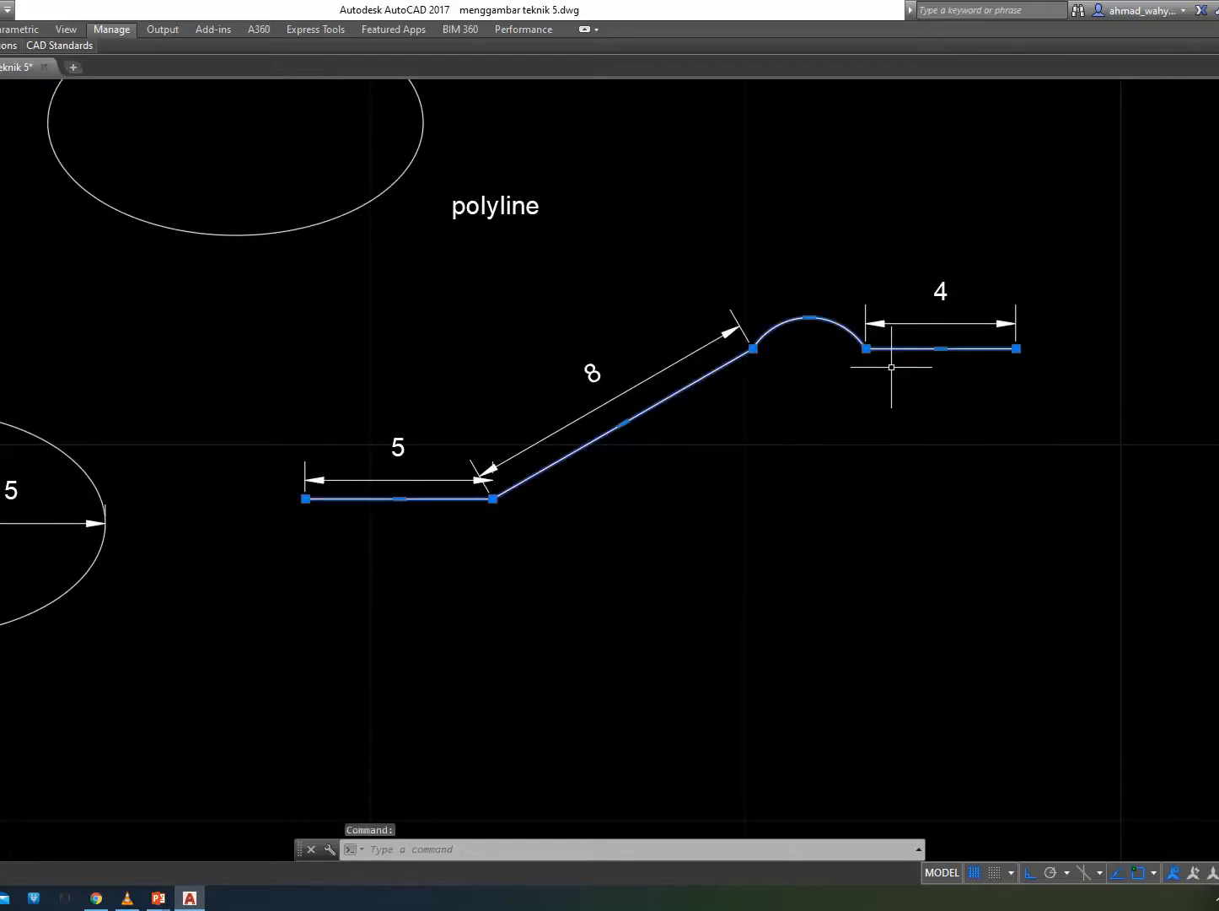
pyautogui.press('Escape')
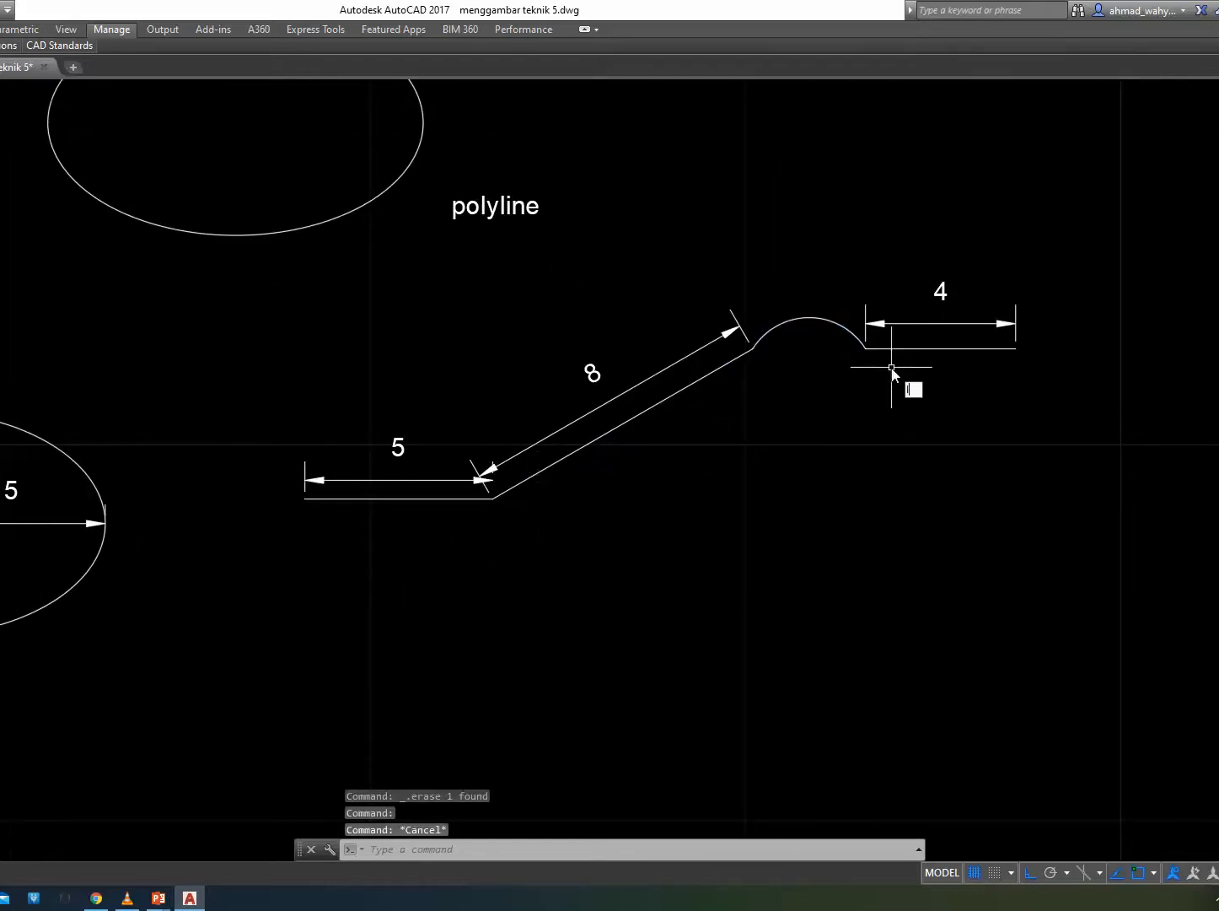
# Draw a horizontal line below the example polyline, followed by a connected vertical line rising from its right end.
pyautogui.write('l')
pyautogui.press('Return')
pyautogui.click(306, 614)
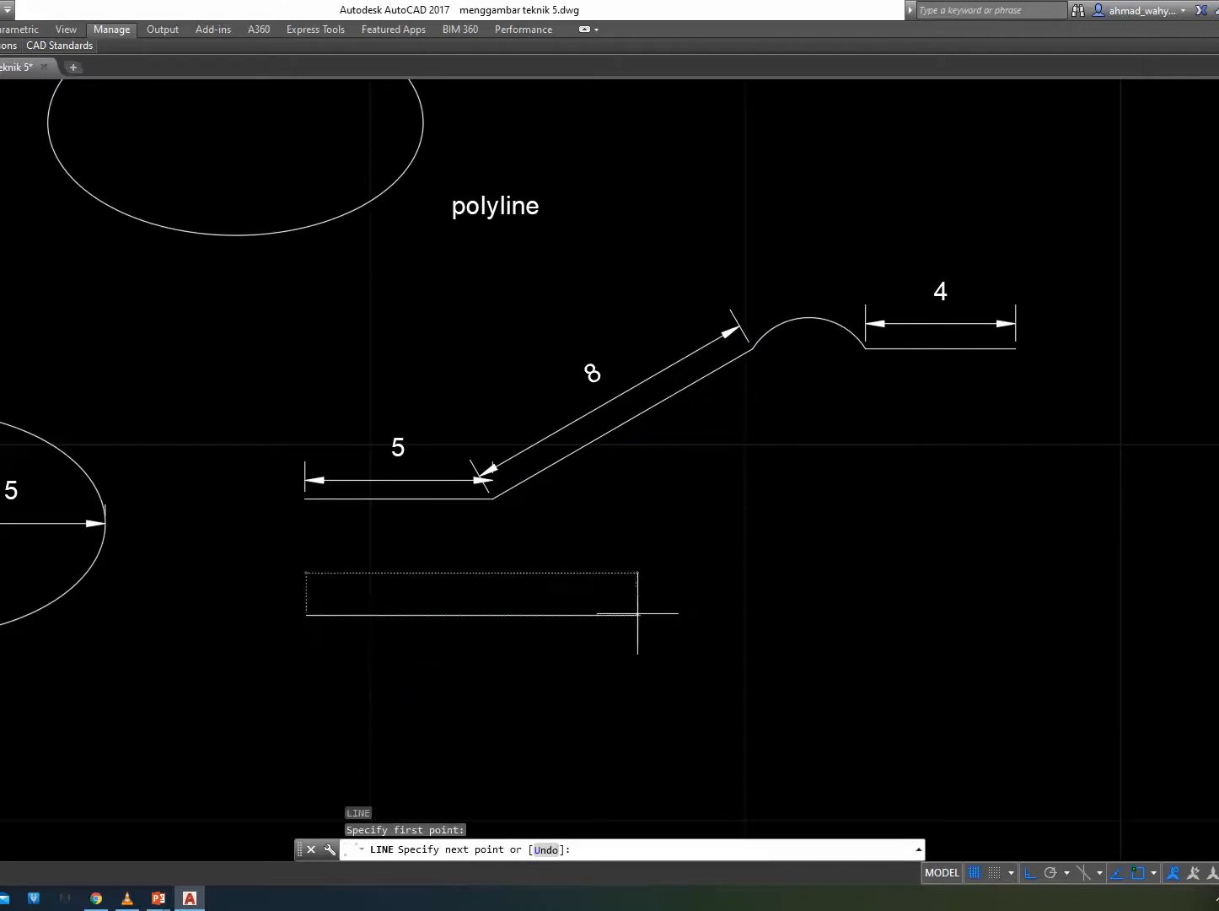
pyautogui.click(638, 614)
pyautogui.click(637, 484)
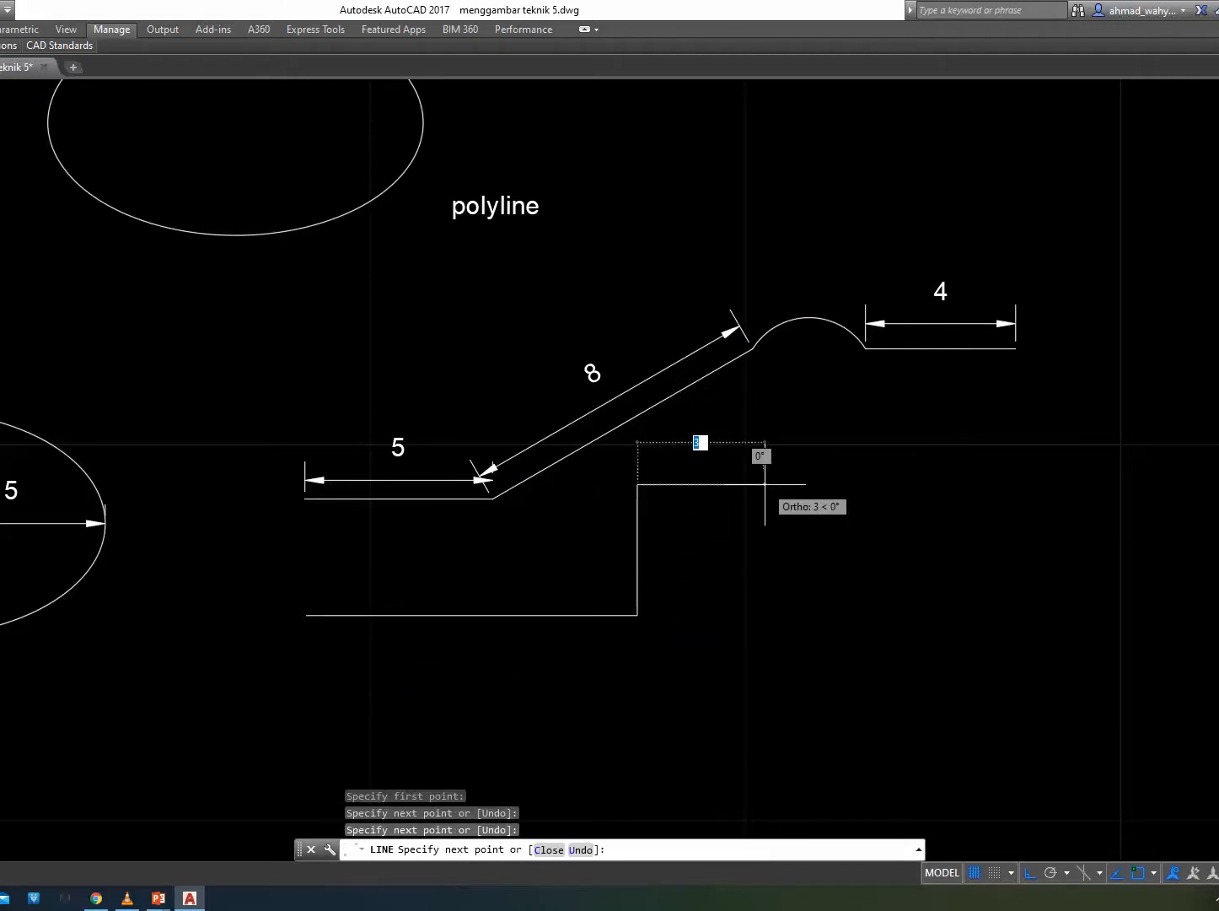
pyautogui.press('Return')
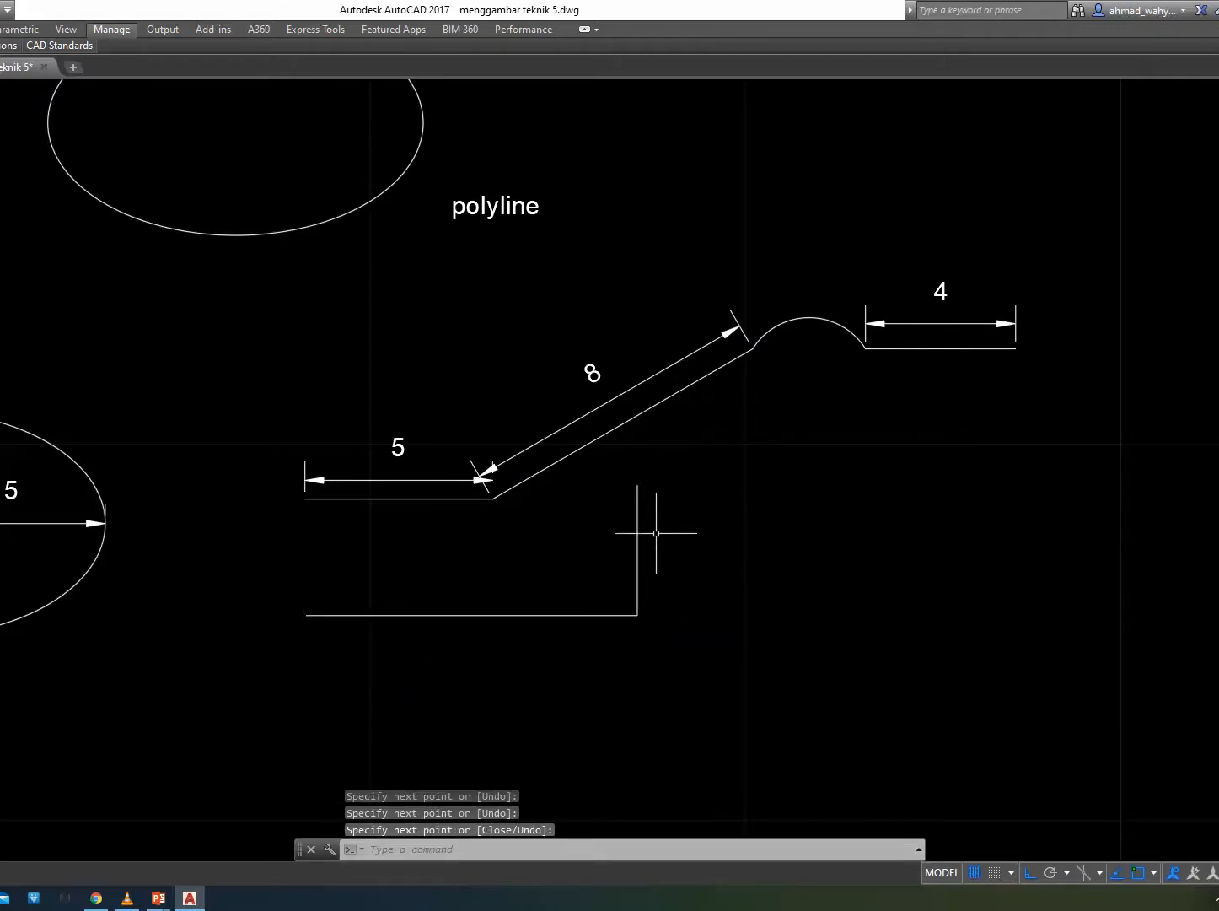
# Delete the two connected practice lines below the example polyline.
pyautogui.click(704, 667)
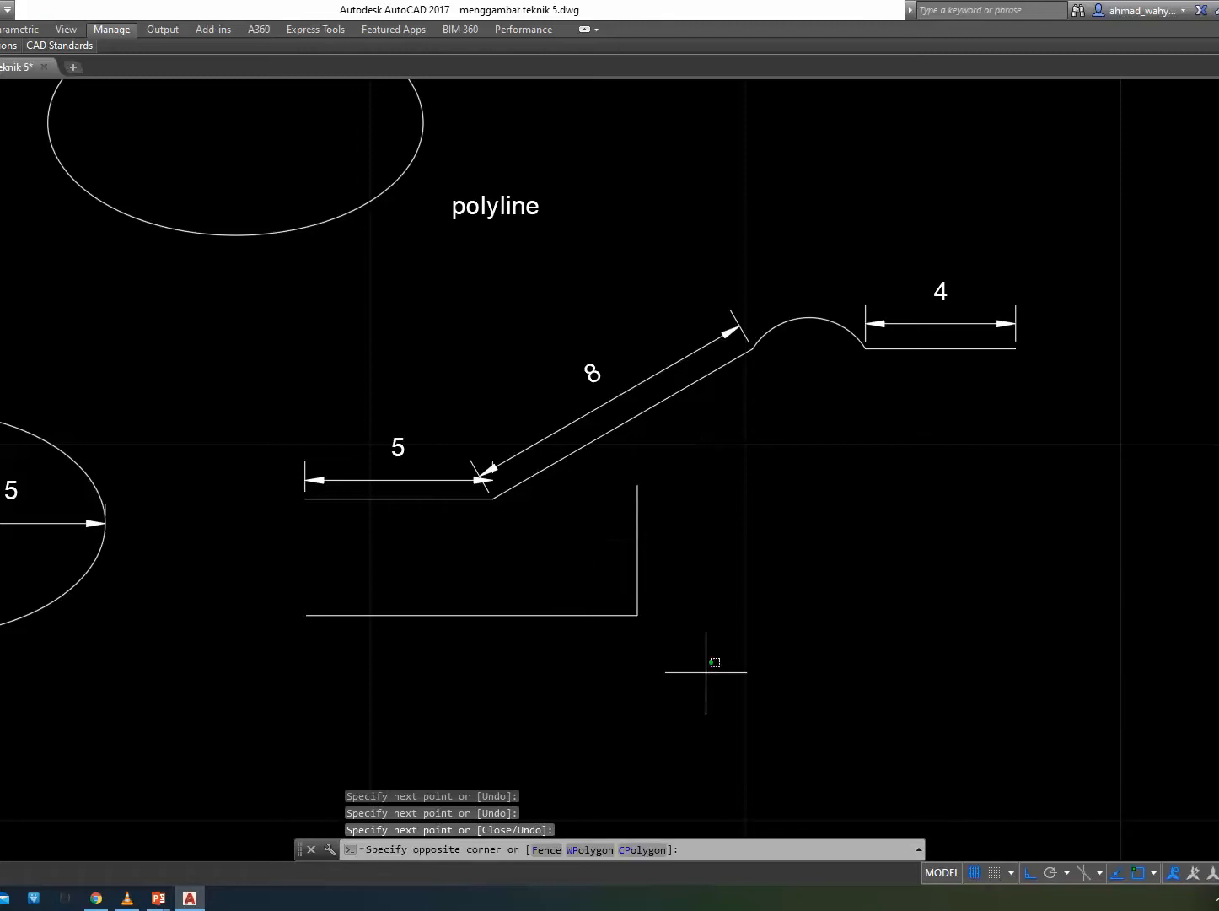
pyautogui.click(584, 607)
pyautogui.press('Delete')
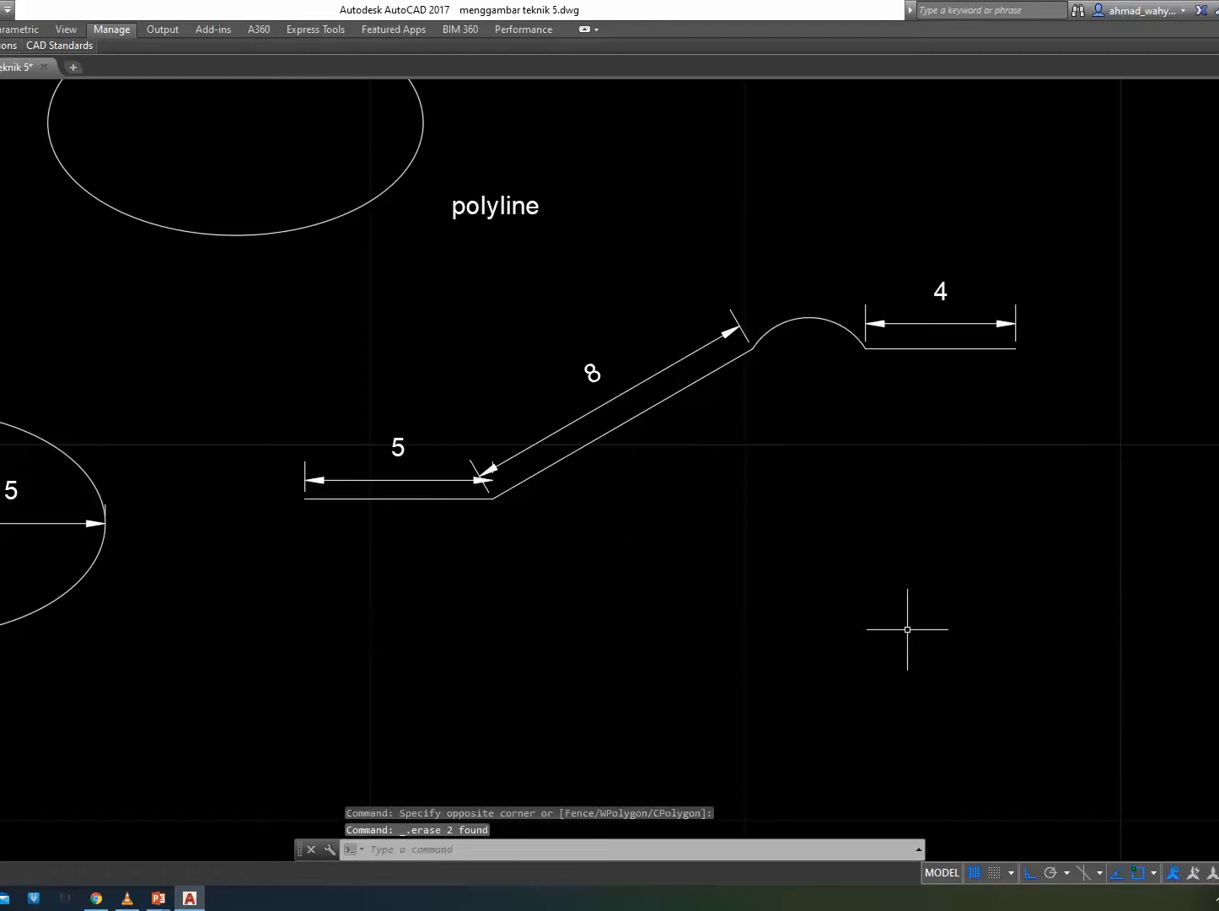
# Start a polyline below the example's left end with a horizontal segment of 5 and a segment of 8 at 30 degrees.
pyautogui.press('Return')
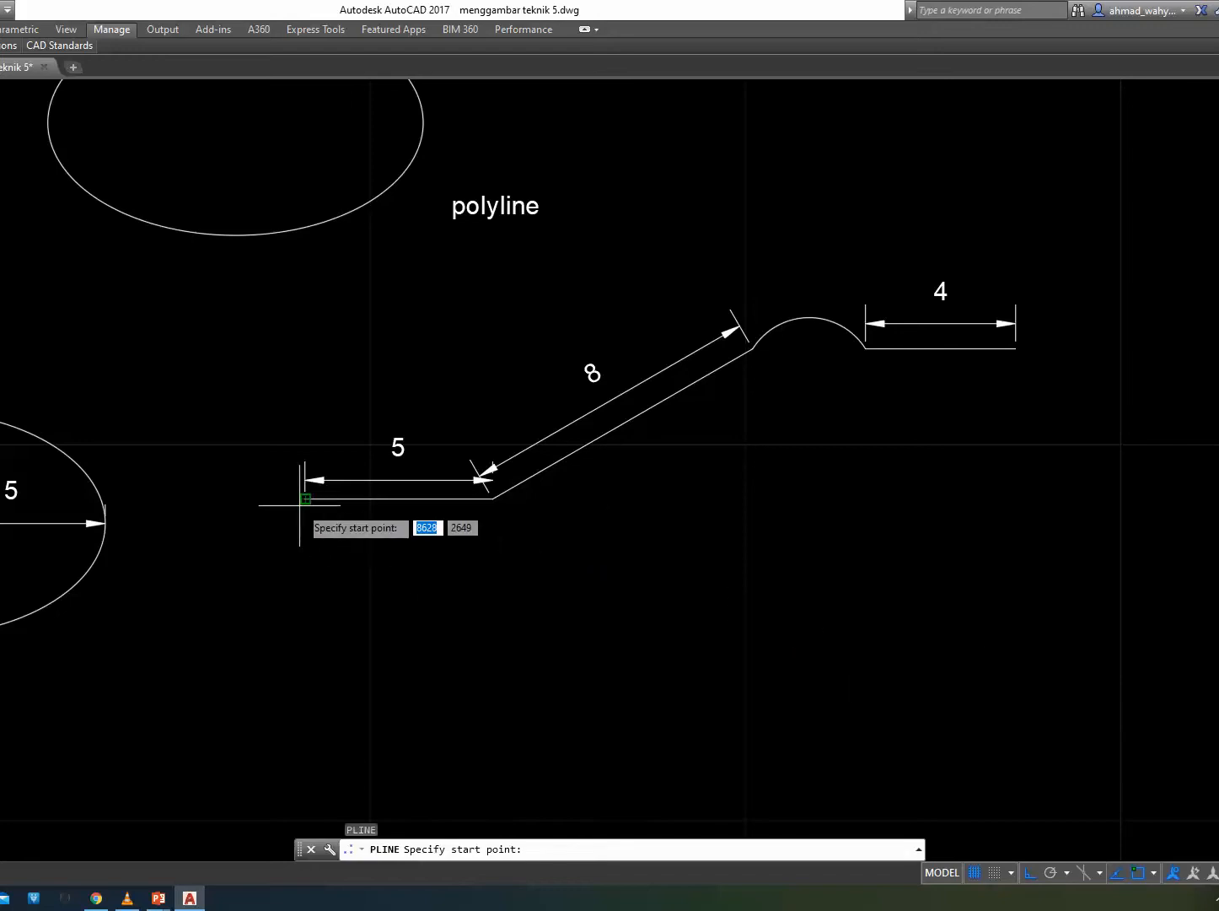
pyautogui.click(305, 664)
pyautogui.write('5')
pyautogui.press('Return')
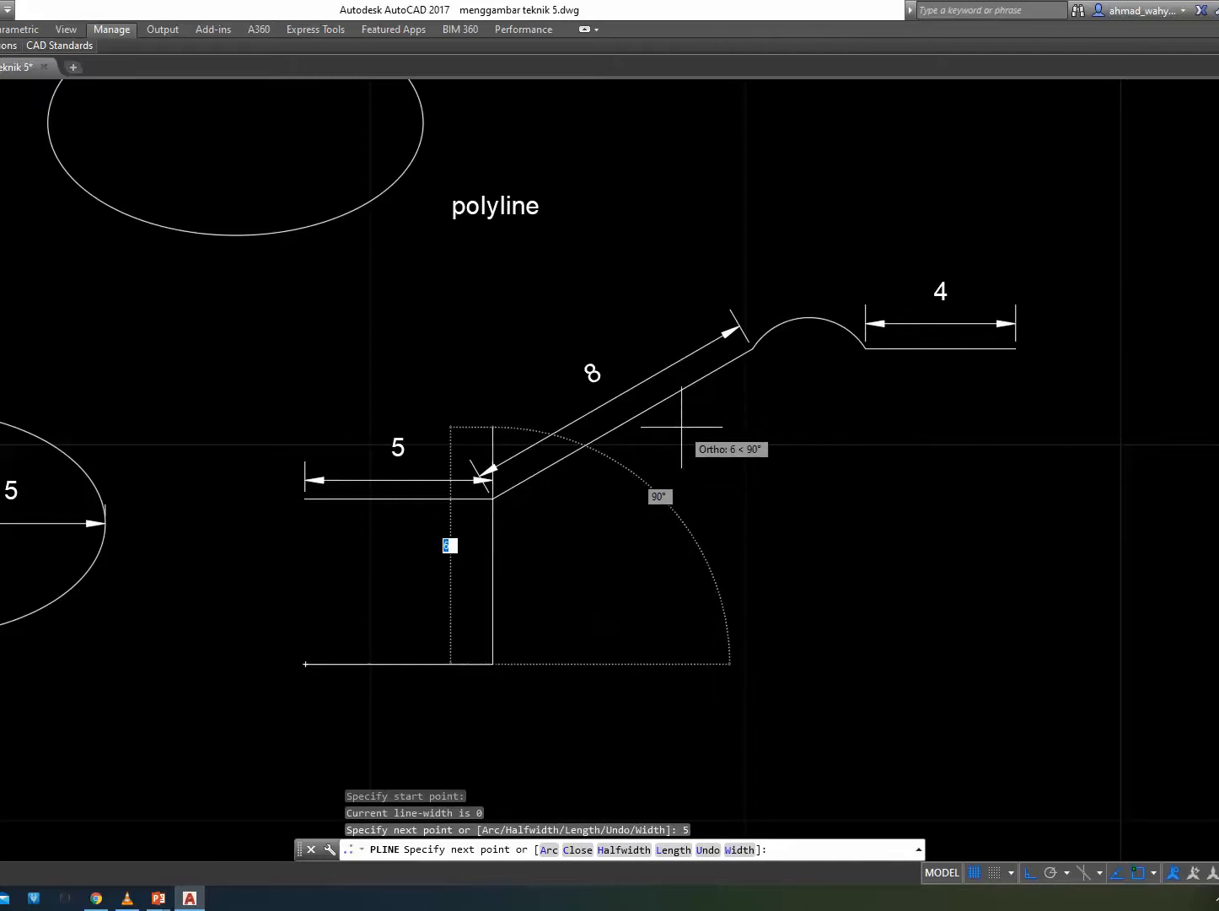
pyautogui.write('@8')
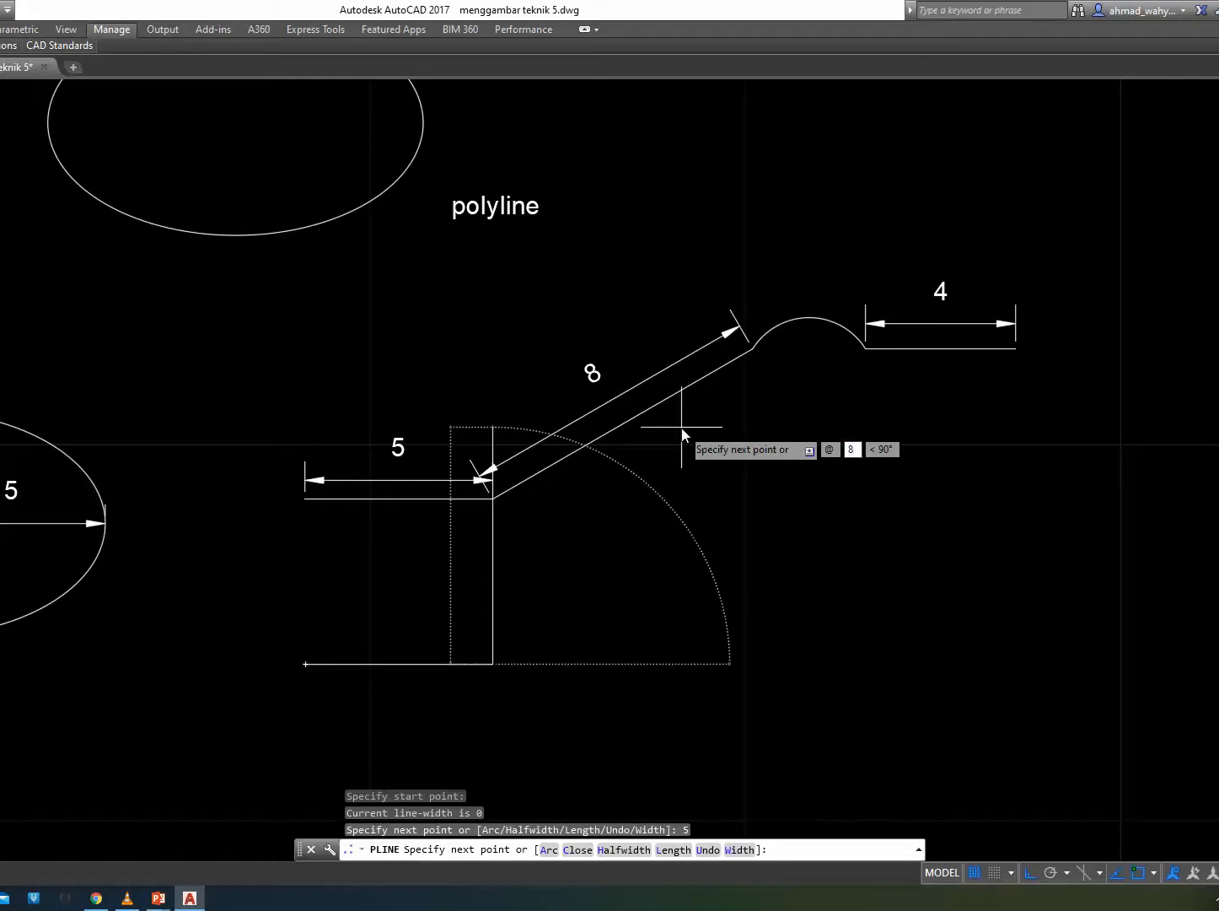
pyautogui.press('Tab')
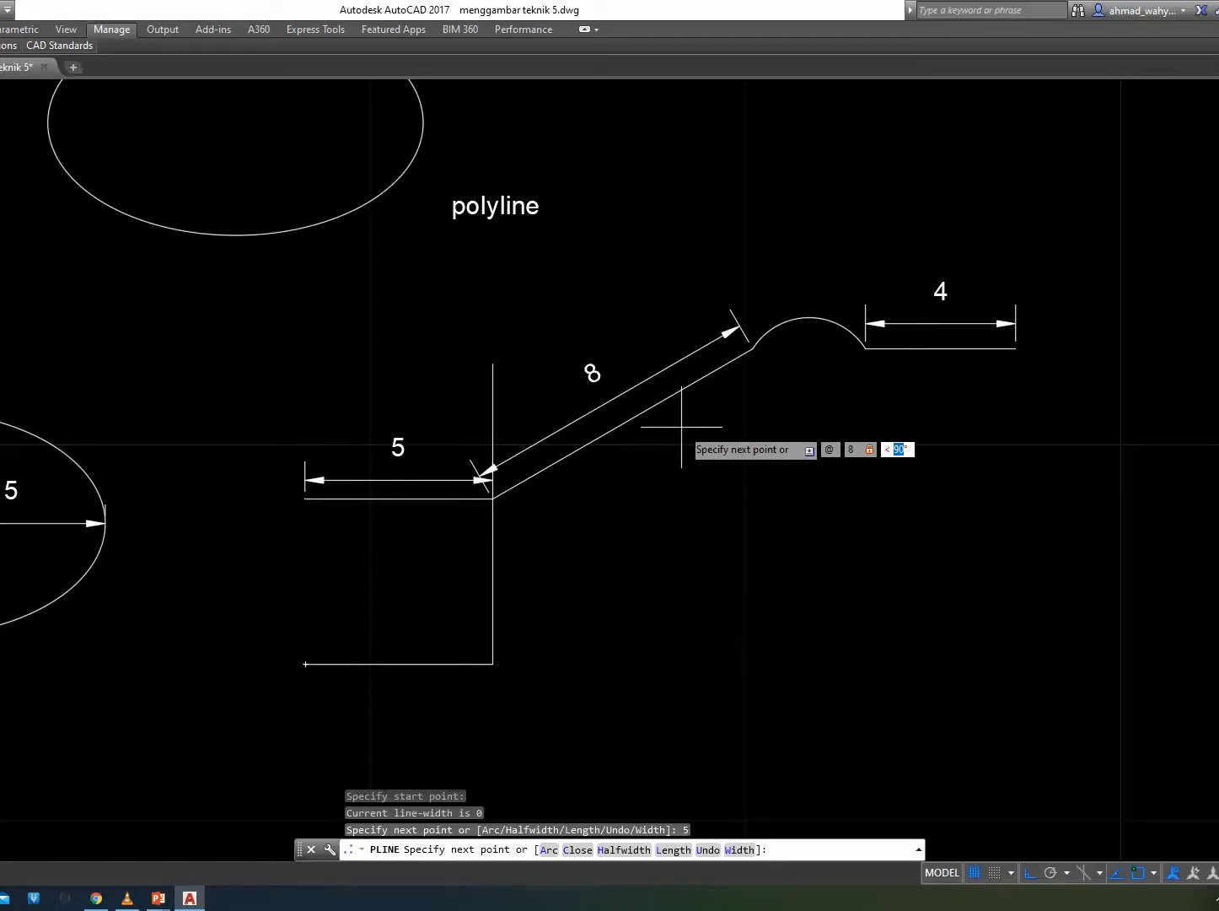
pyautogui.press('Return')
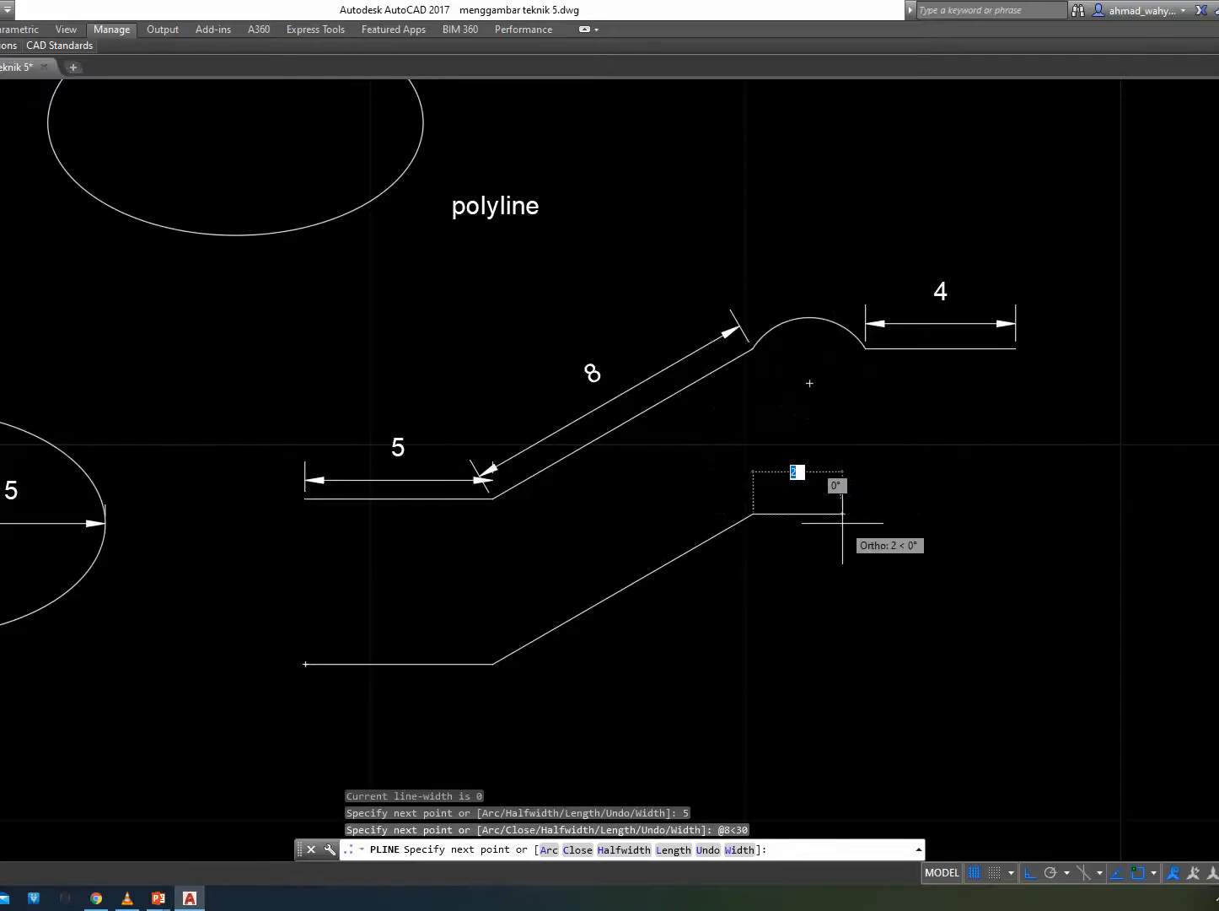
# Continue the polyline with an arc spanning about 3 horizontally, then finish it with a horizontal straight segment to the right.
pyautogui.write('a')
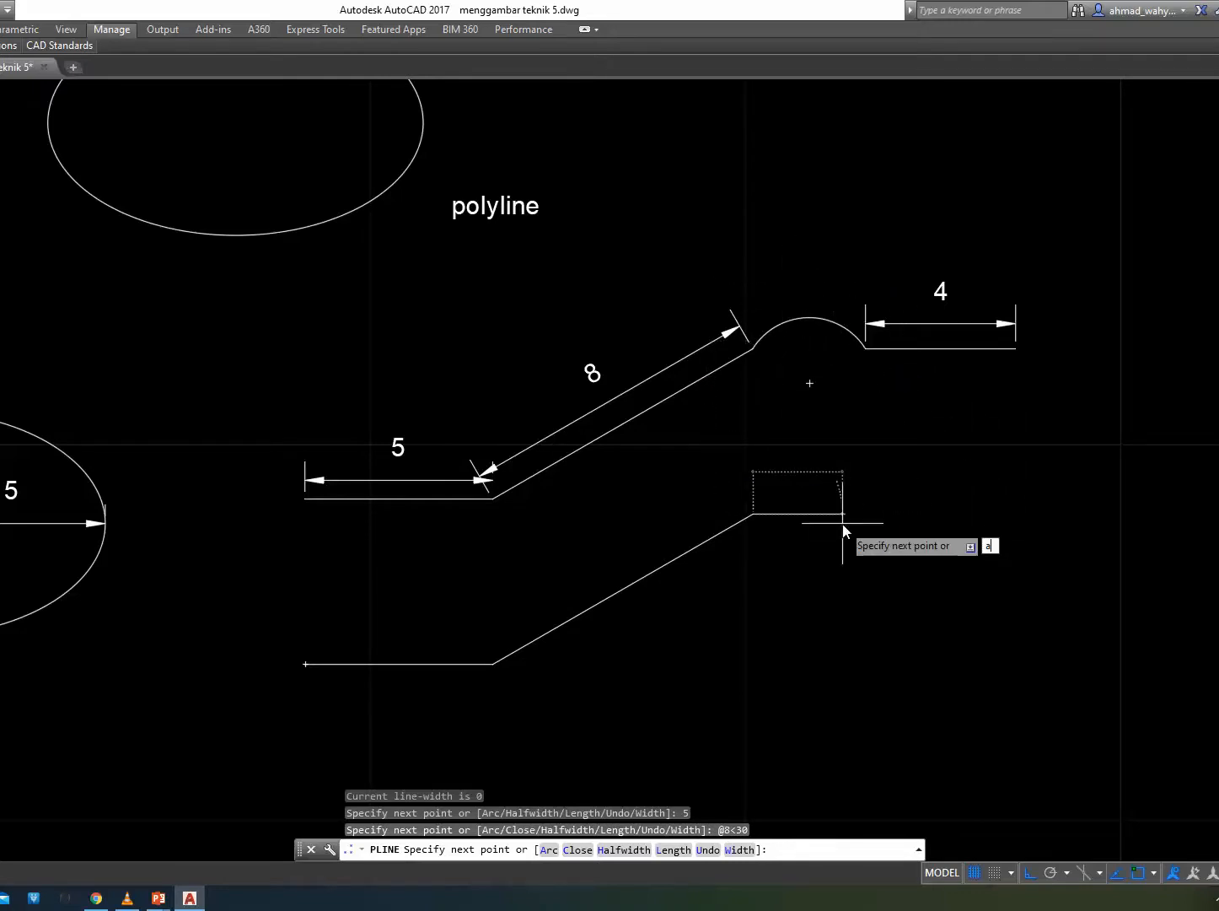
pyautogui.press('Return')
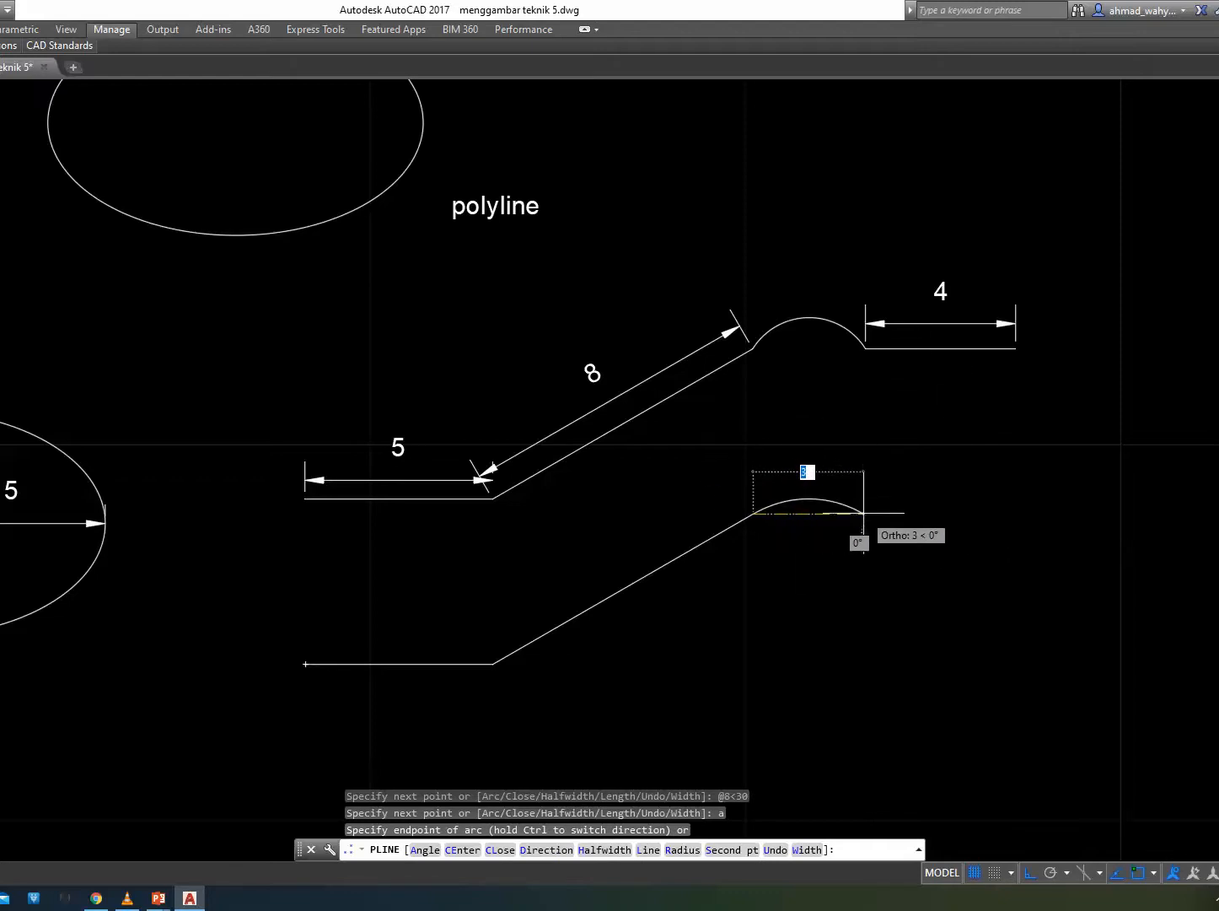
pyautogui.click(860, 512)
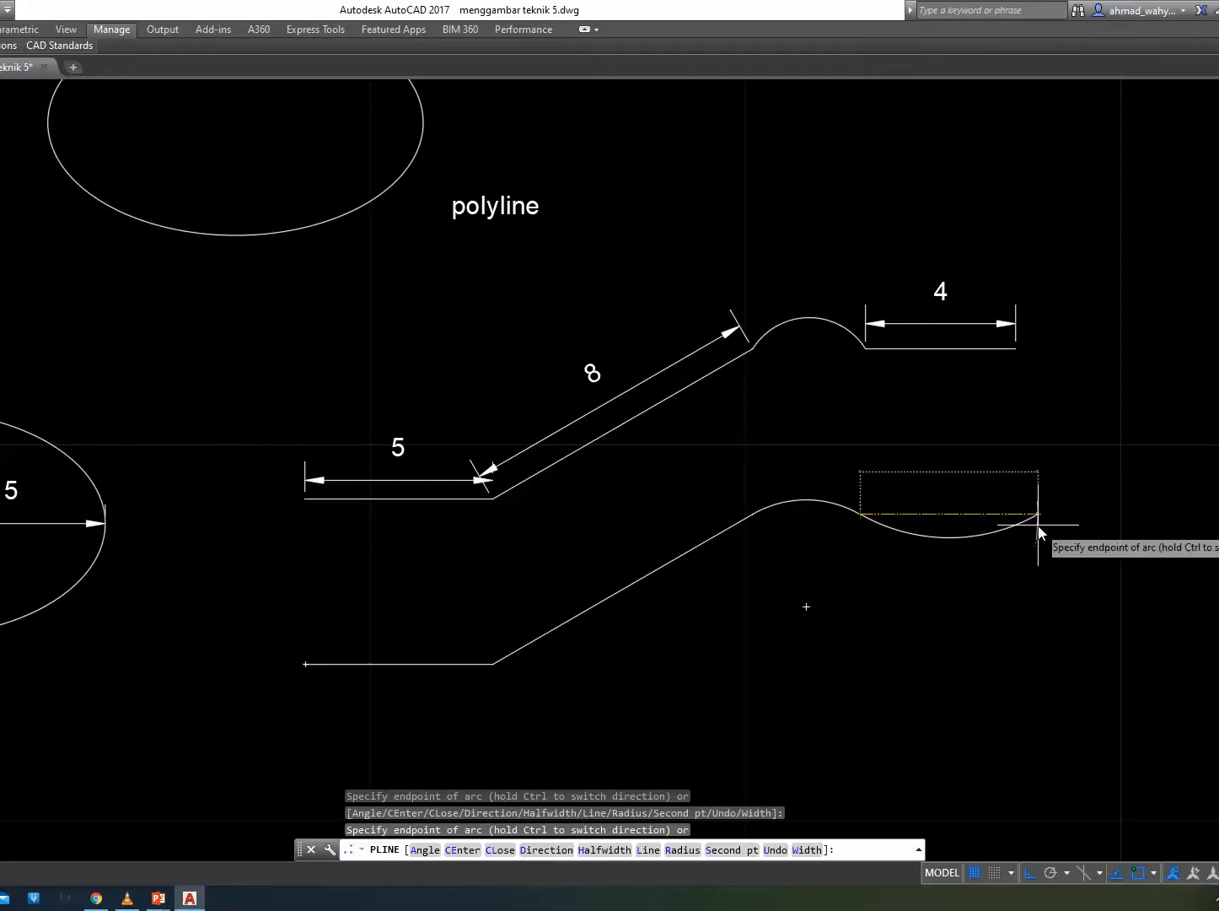
pyautogui.write('l')
pyautogui.press('Return')
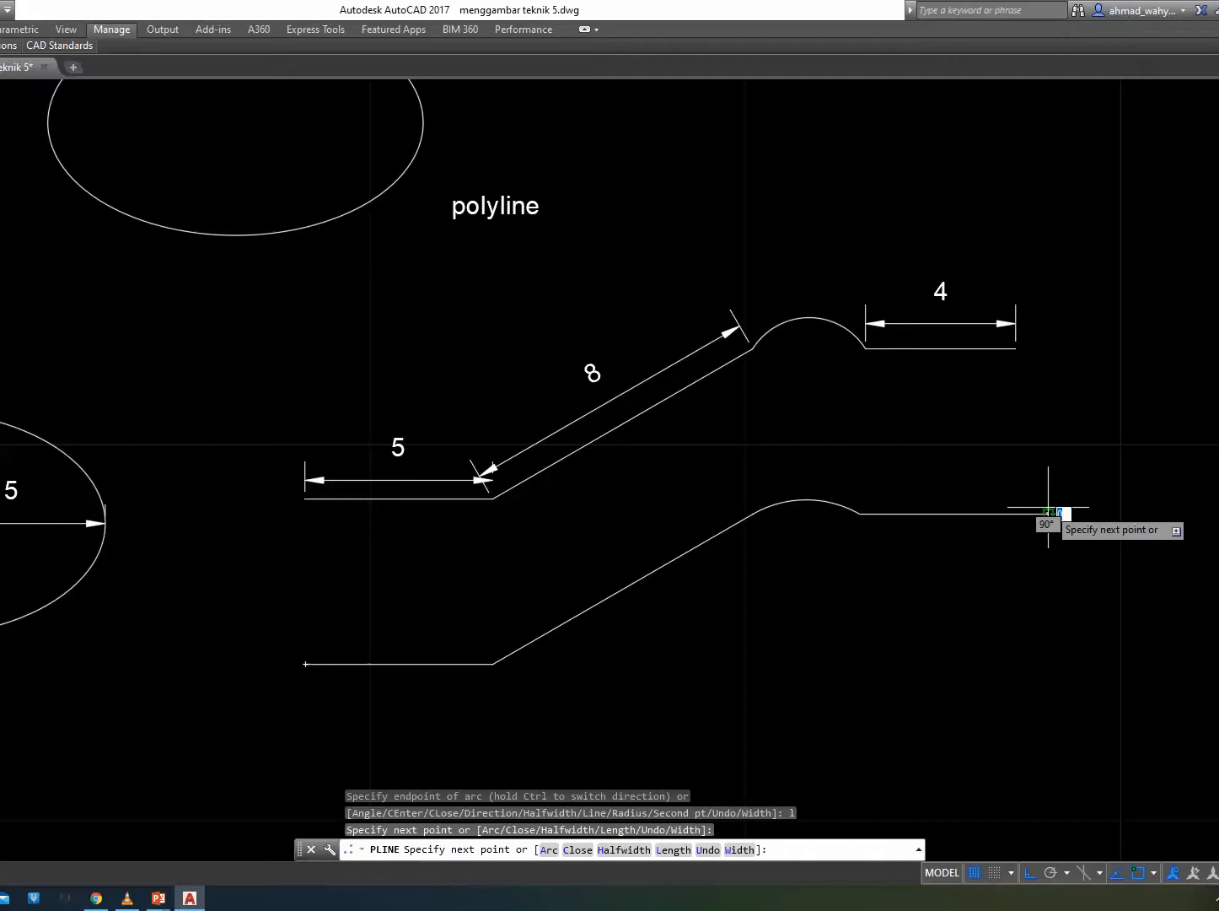
pyautogui.click(1048, 507)
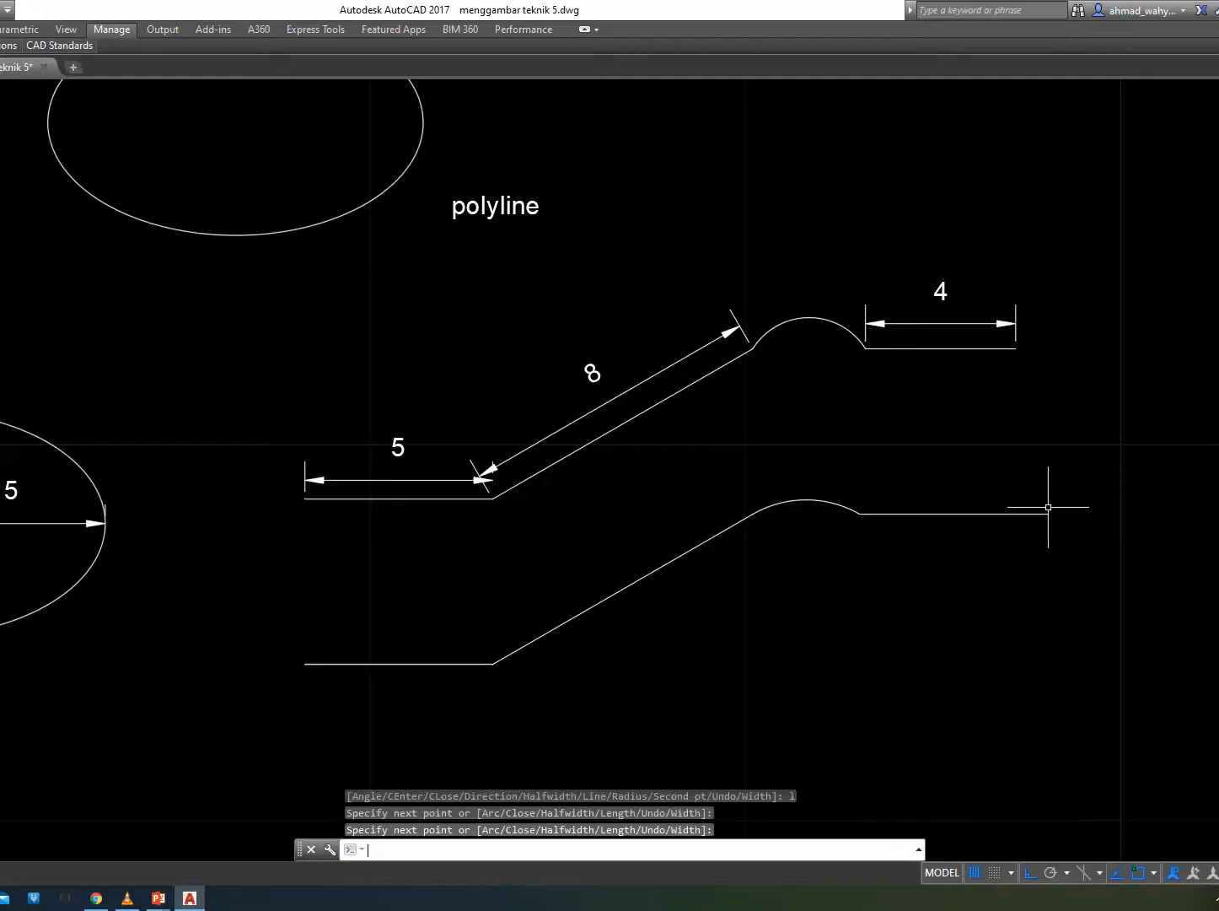
pyautogui.press('Return')
# Stretch the midpoint of the new polyline's arc straight upward to make the arc higher.
pyautogui.click(629, 589)
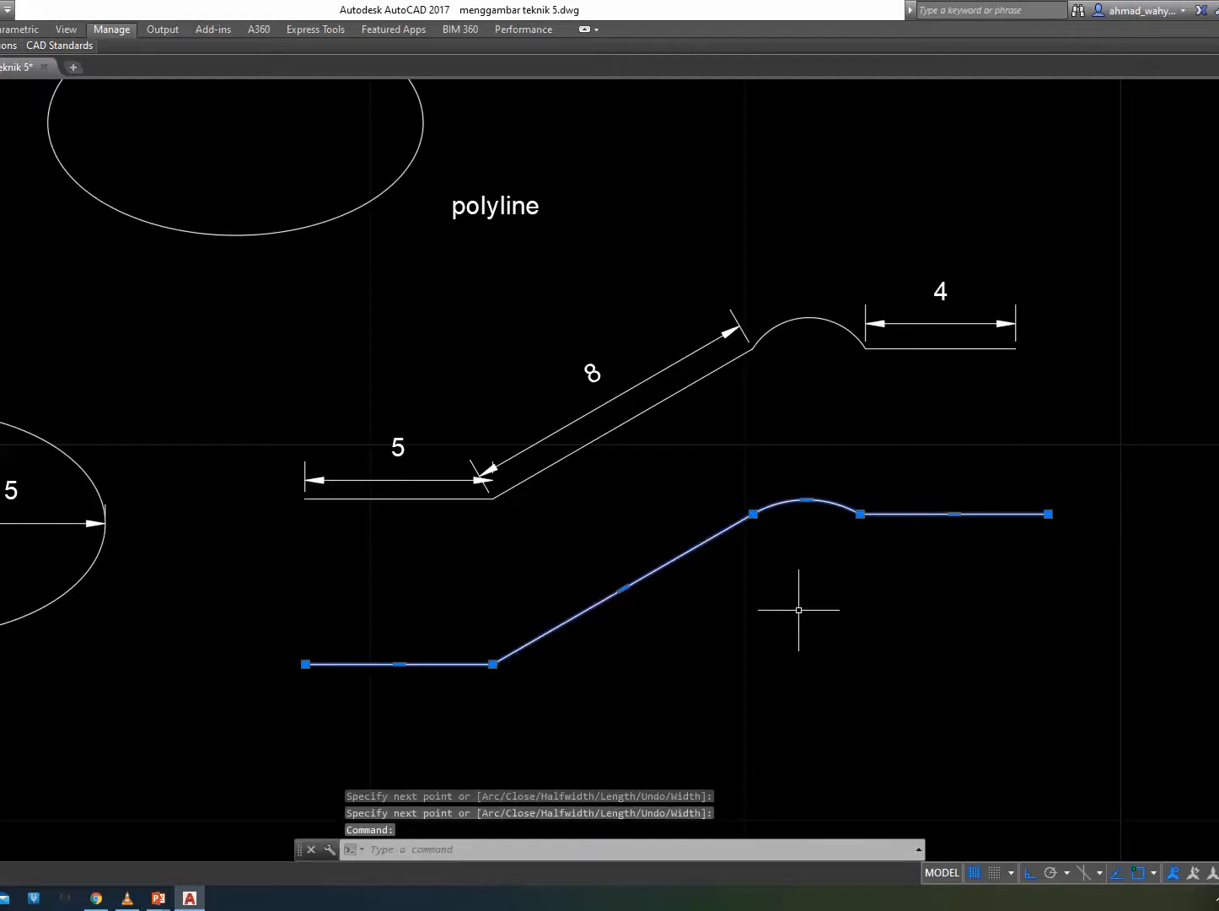
pyautogui.click(806, 500)
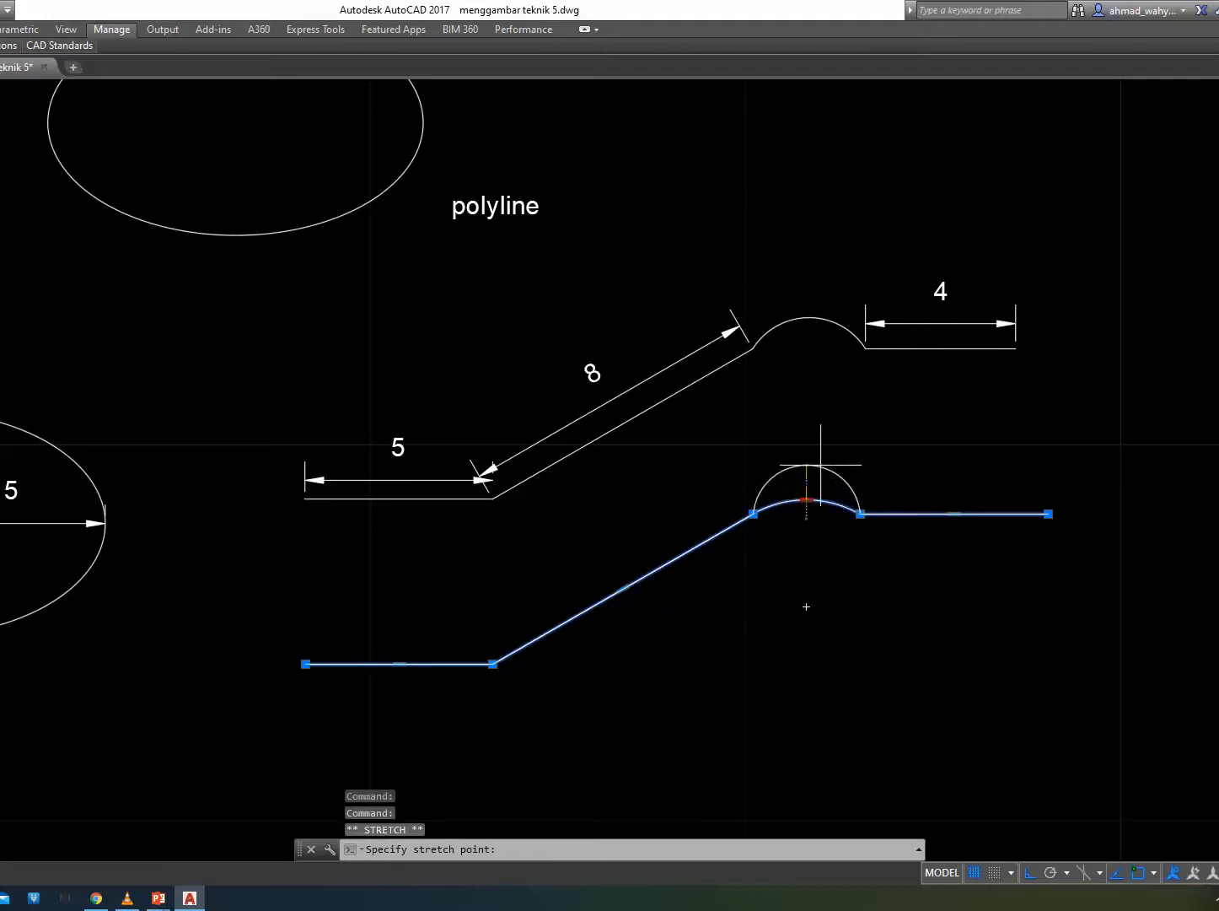
pyautogui.click(807, 465)
pyautogui.press('Escape')
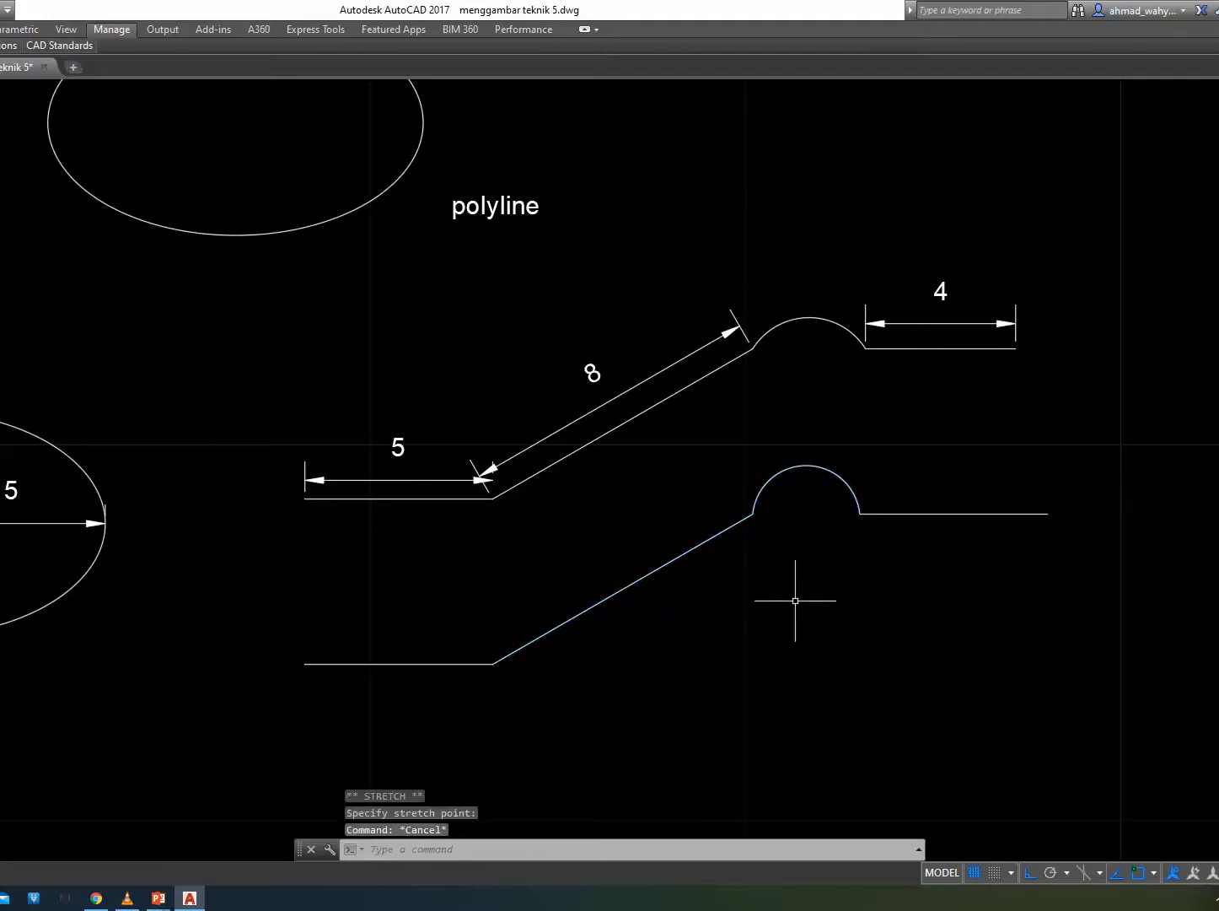
# Draw a five-sided polygon inscribed in a circle of radius 3, below the example polygons and under the long horizontal line.
pyautogui.scroll(-6, 847, 643)
pyautogui.moveTo(940, 645)
pyautogui.mouseDown(button='middle')
pyautogui.moveTo(800, 491)
pyautogui.moveTo(584, 518)
pyautogui.mouseUp(button='middle')
pyautogui.scroll(4, 665, 471)
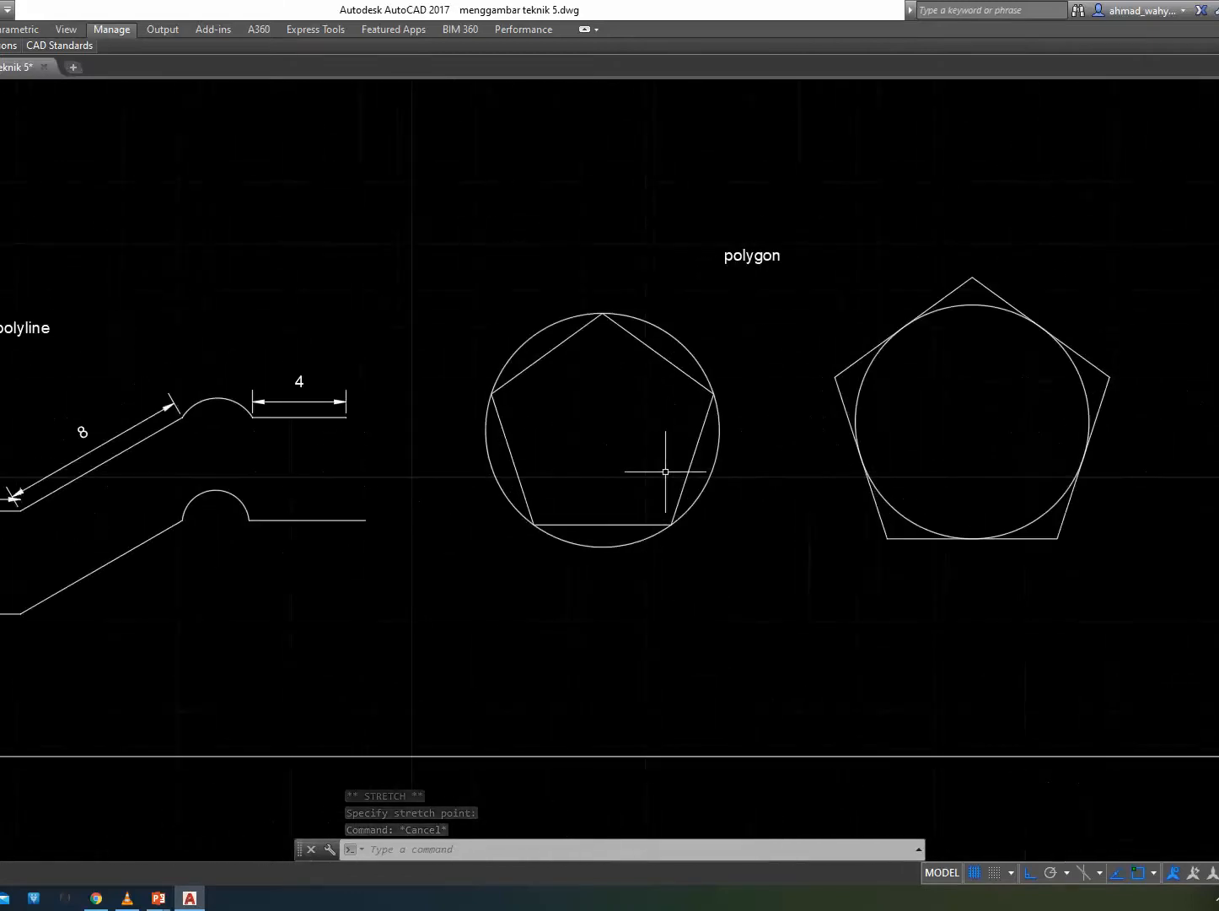
pyautogui.moveTo(665, 471); pyautogui.dragTo(595, 560, button='middle')
pyautogui.scroll(3, 594, 573)
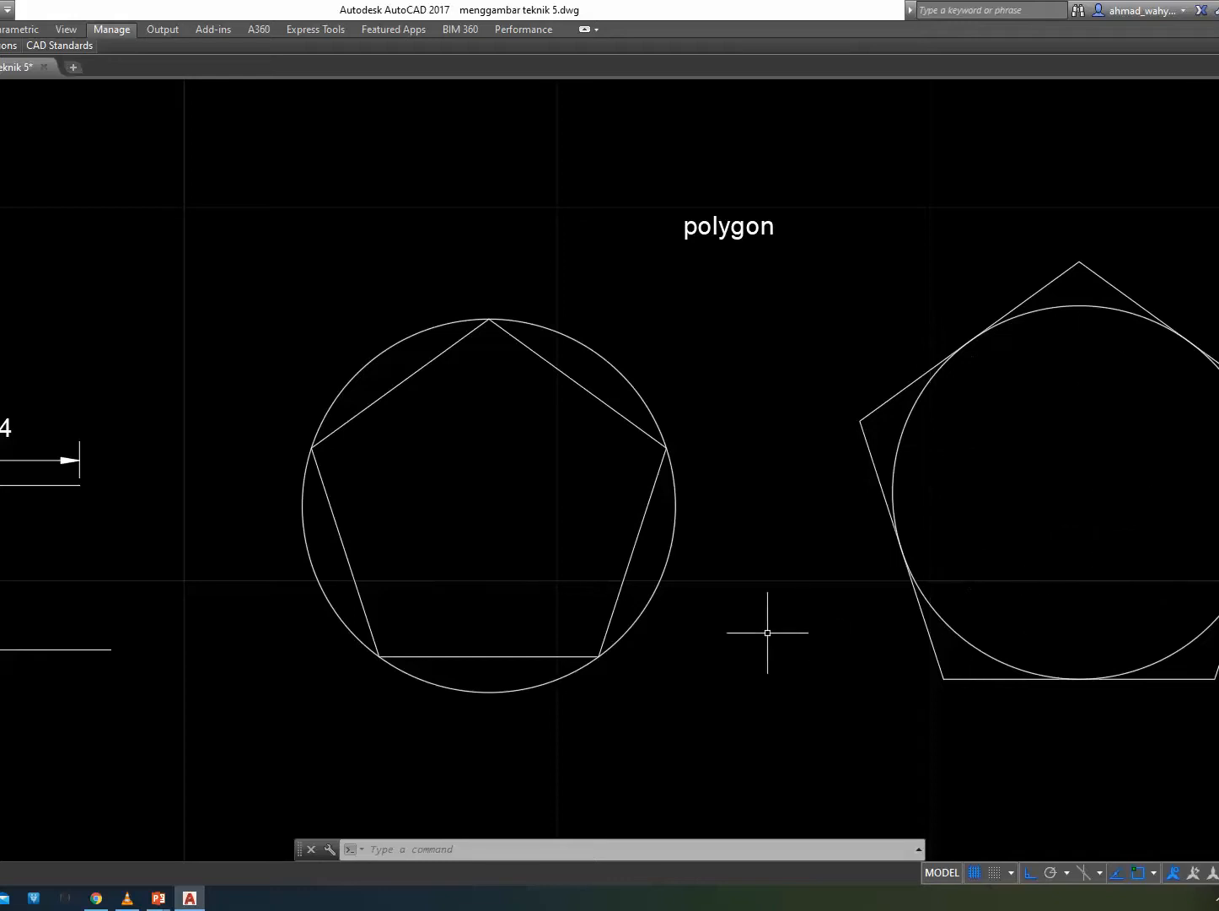
pyautogui.moveTo(767, 634); pyautogui.dragTo(674, 691, button='middle')
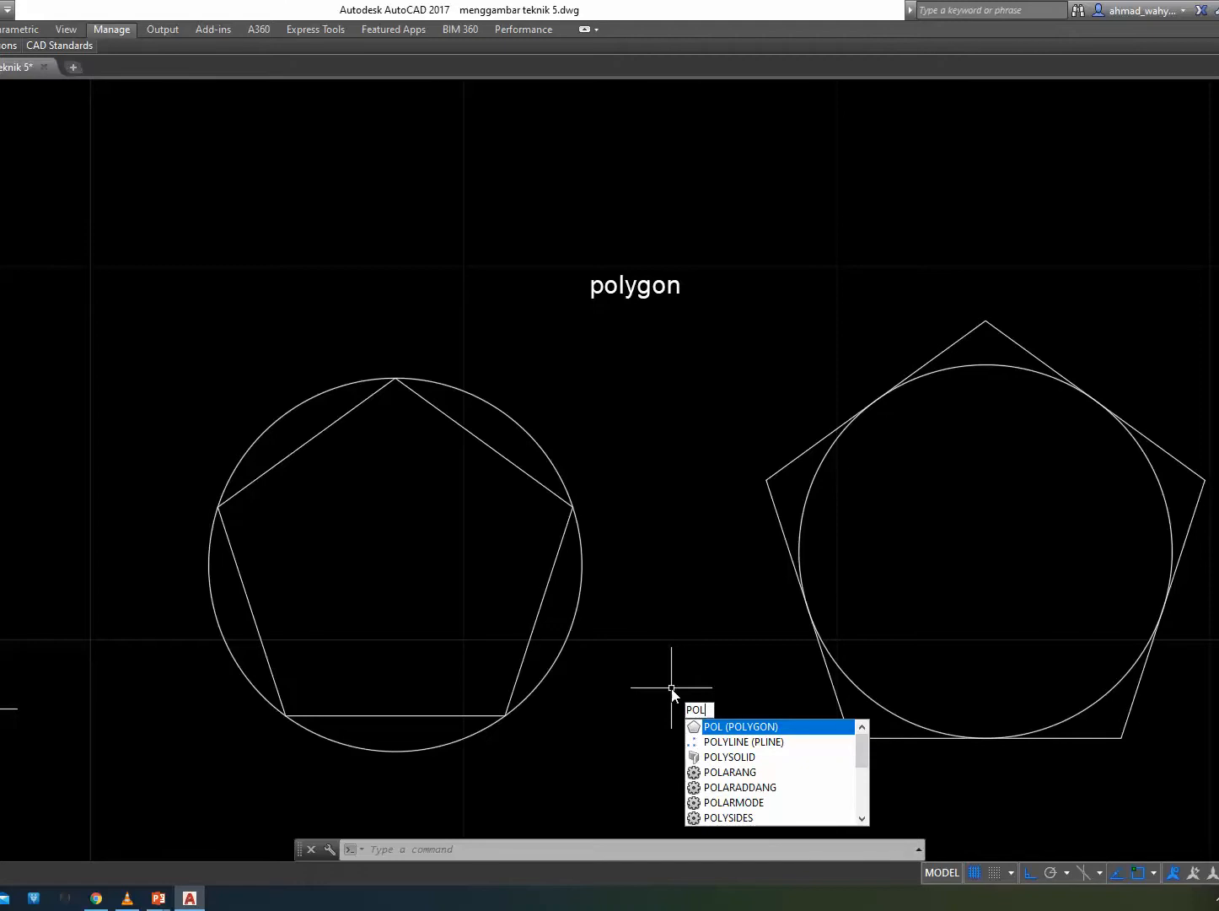
pyautogui.press('Return')
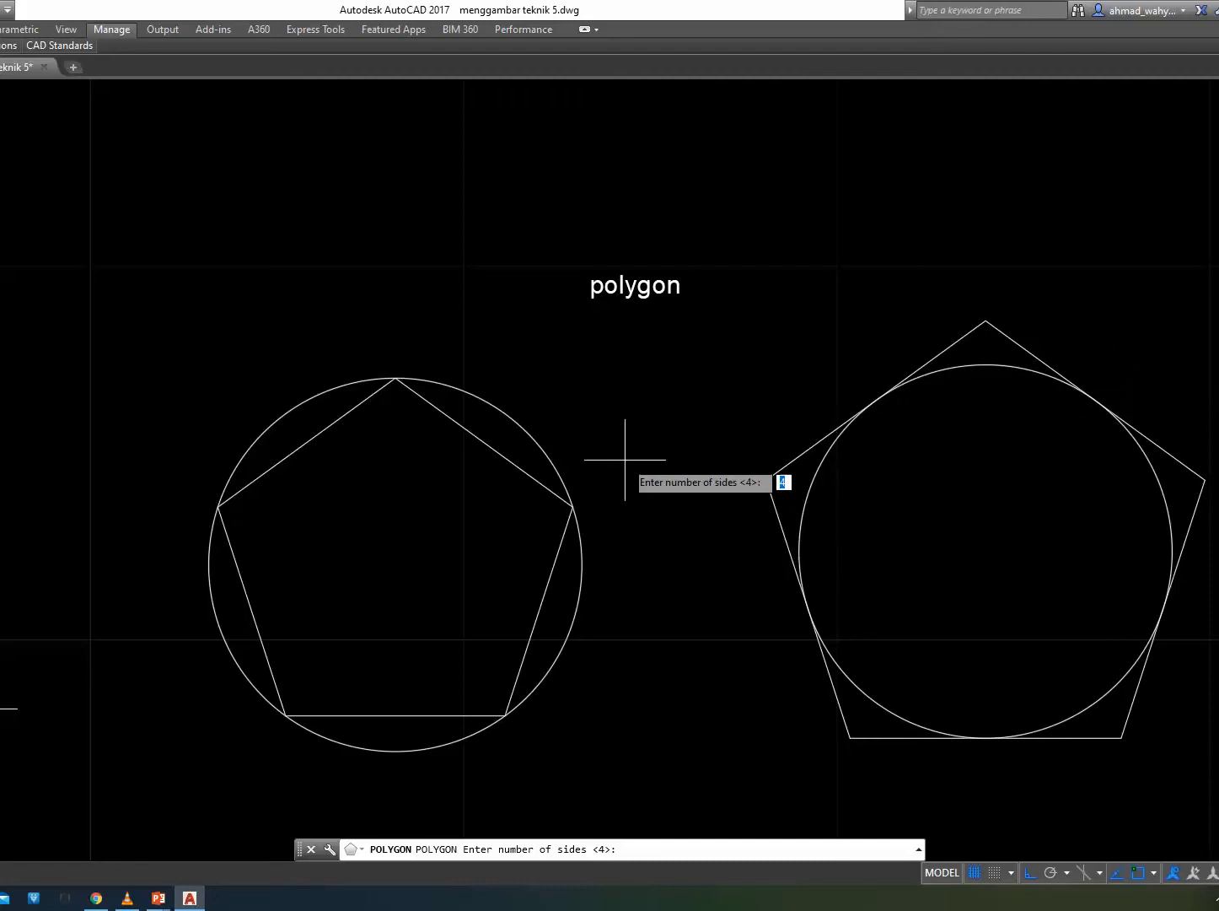
pyautogui.press('Return')
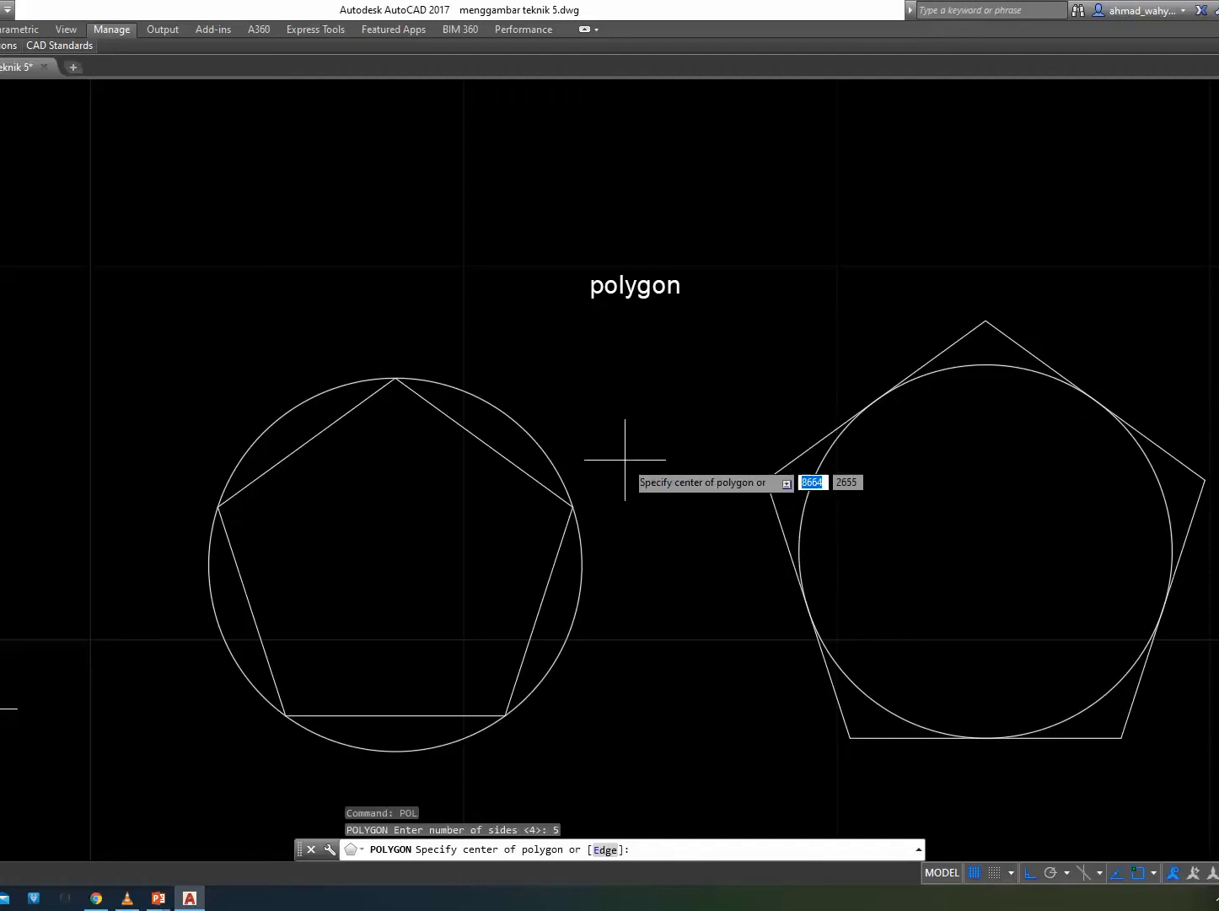
pyautogui.moveTo(625, 459); pyautogui.dragTo(528, 648, button='middle')
pyautogui.scroll(-2, 607, 396)
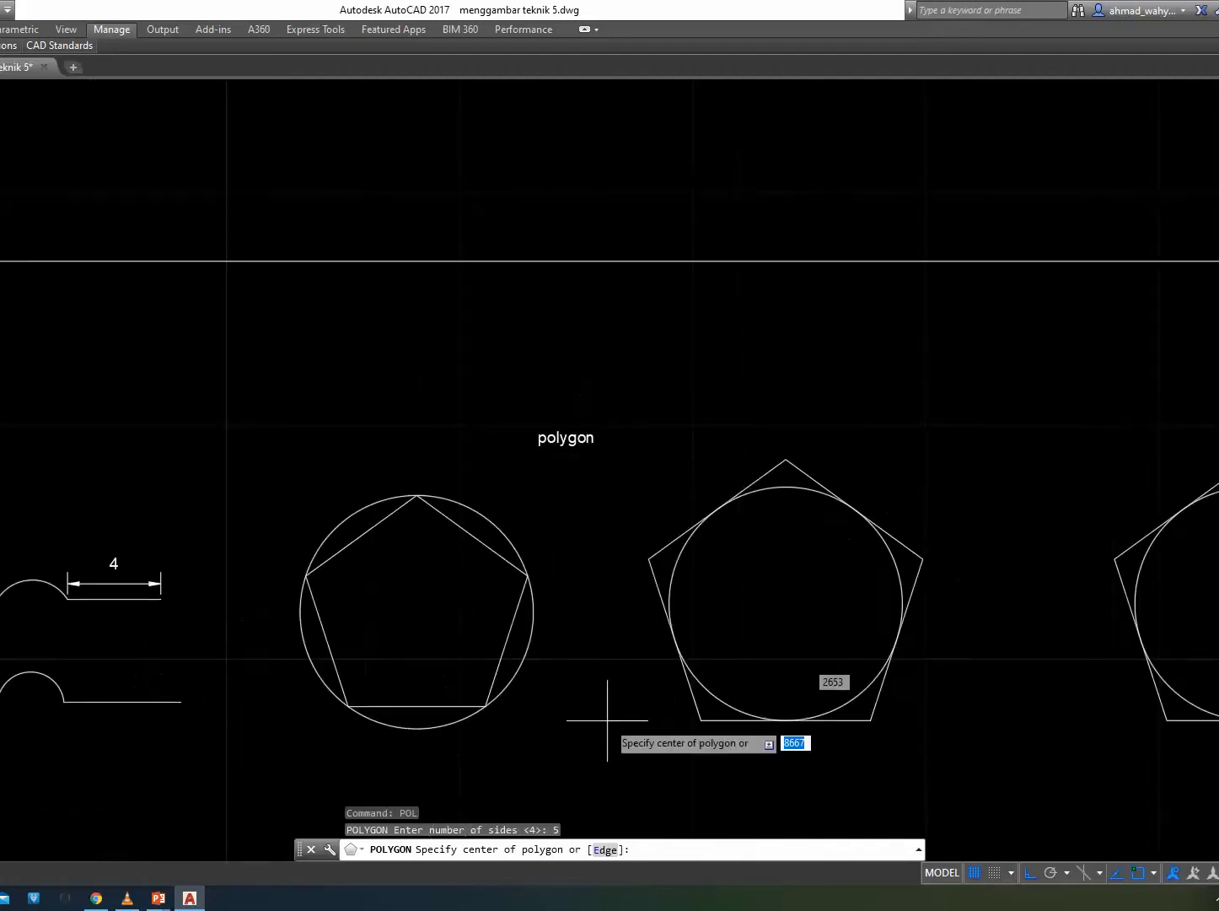
pyautogui.moveTo(589, 743); pyautogui.dragTo(590, 289, button='middle')
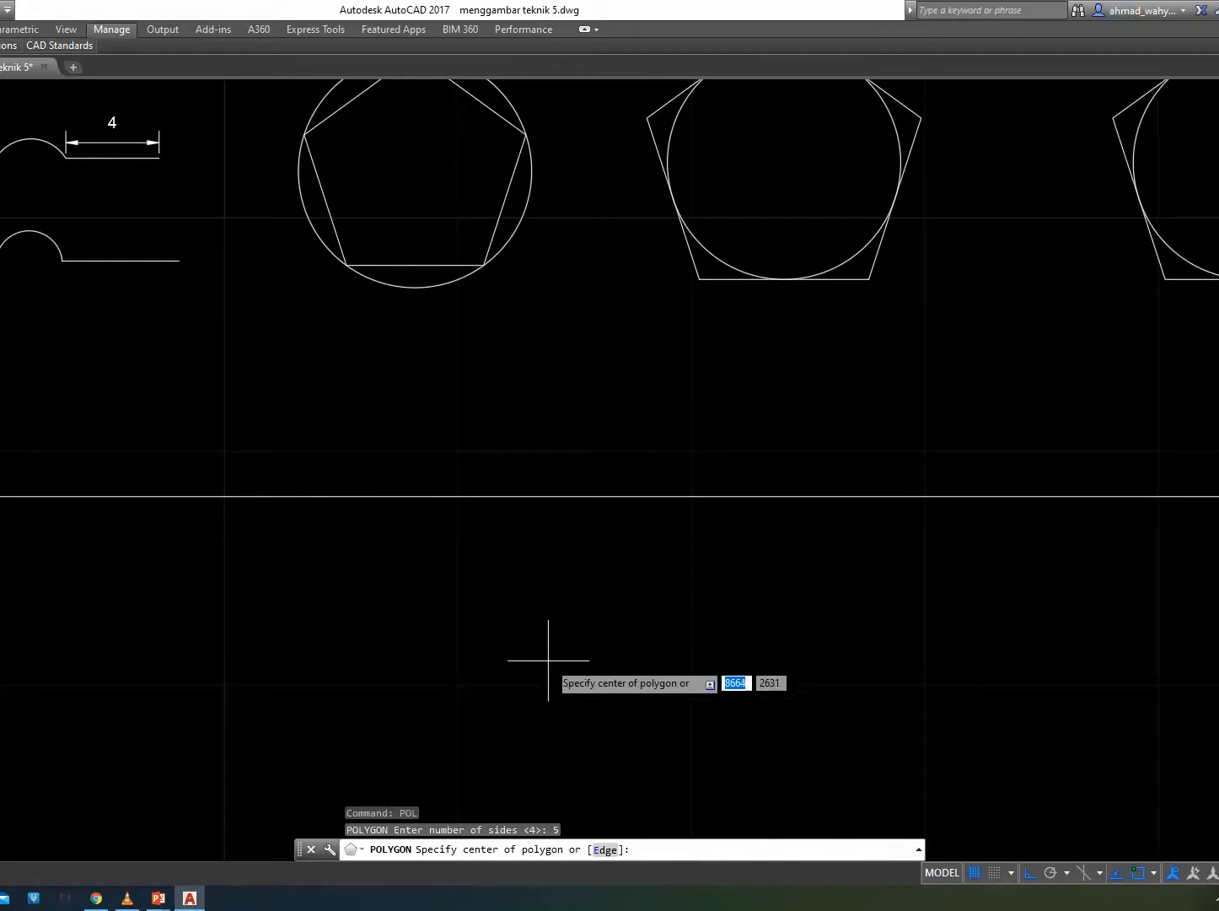
pyautogui.click(596, 605)
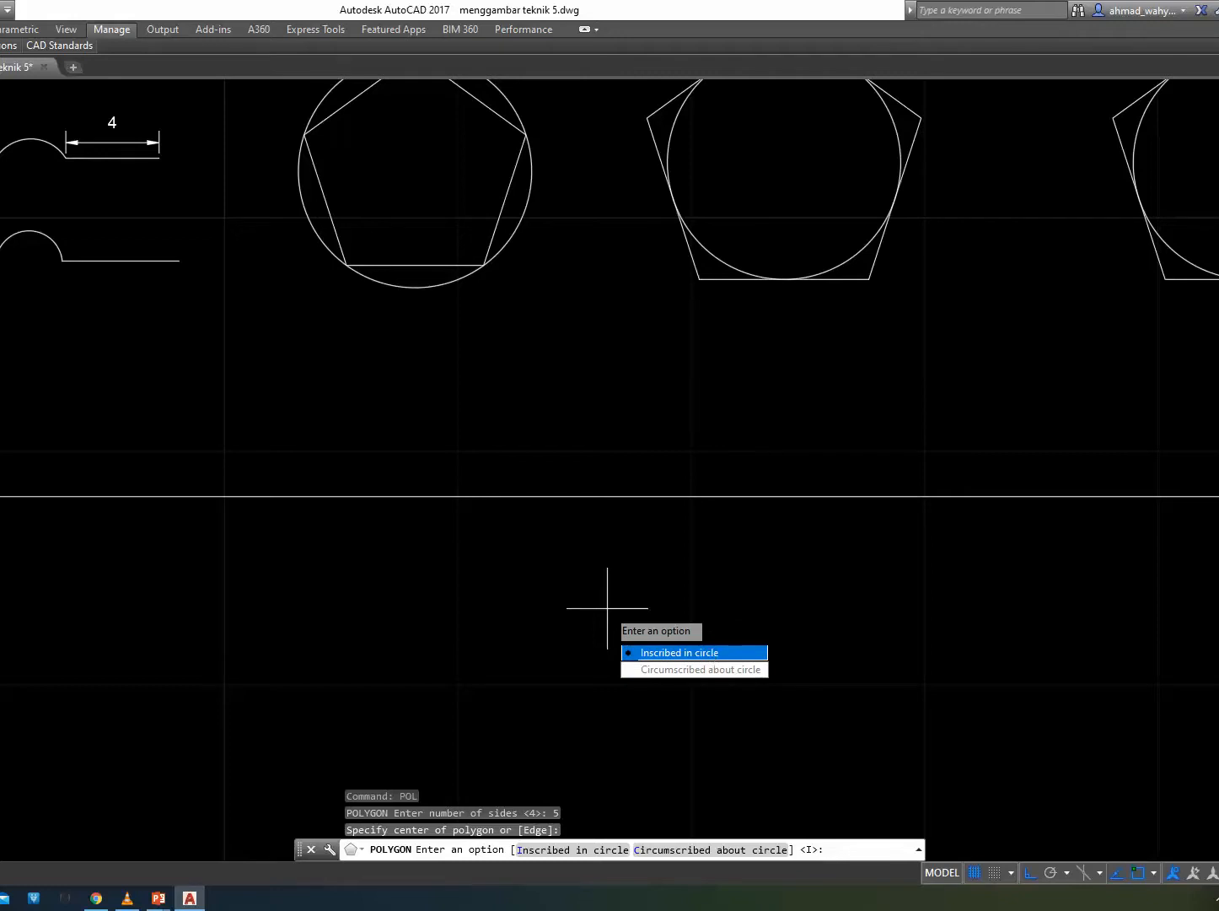
pyautogui.press('Return')
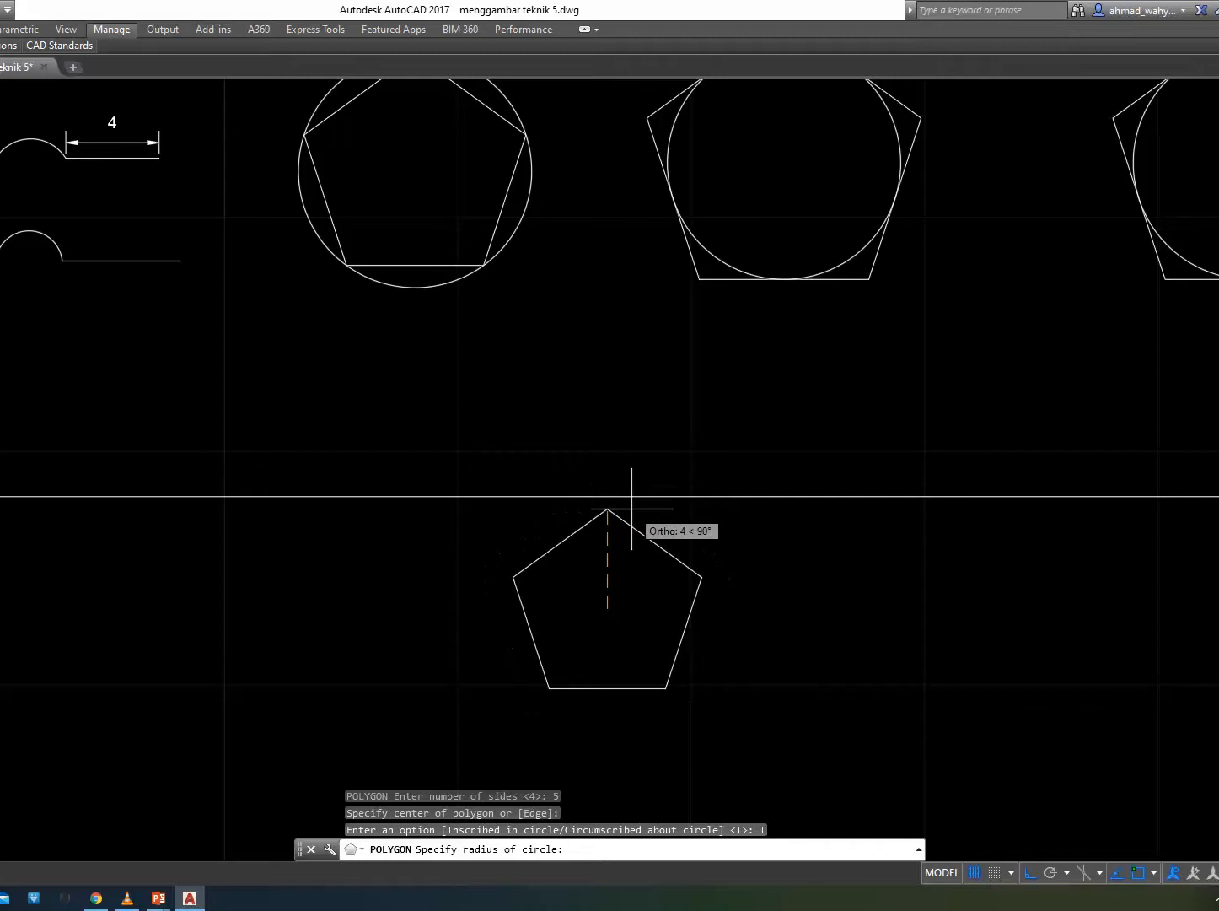
pyautogui.write('3')
pyautogui.press('Return')
# Draw two crossing polylines in the new pentagon, joining its left and lower-left vertices to the midpoints of their opposite sides.
pyautogui.scroll(2, 647, 598)
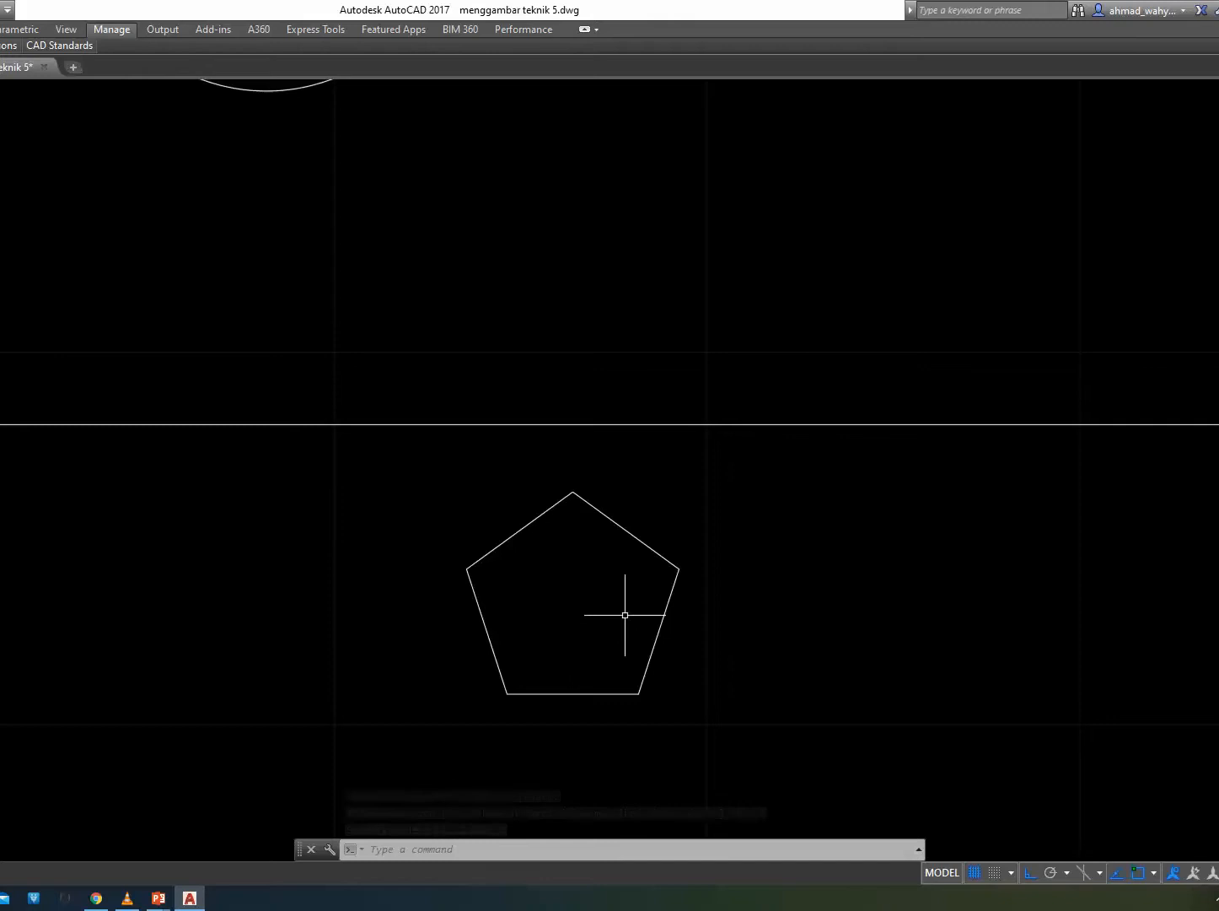
pyautogui.write('l')
pyautogui.press('Return')
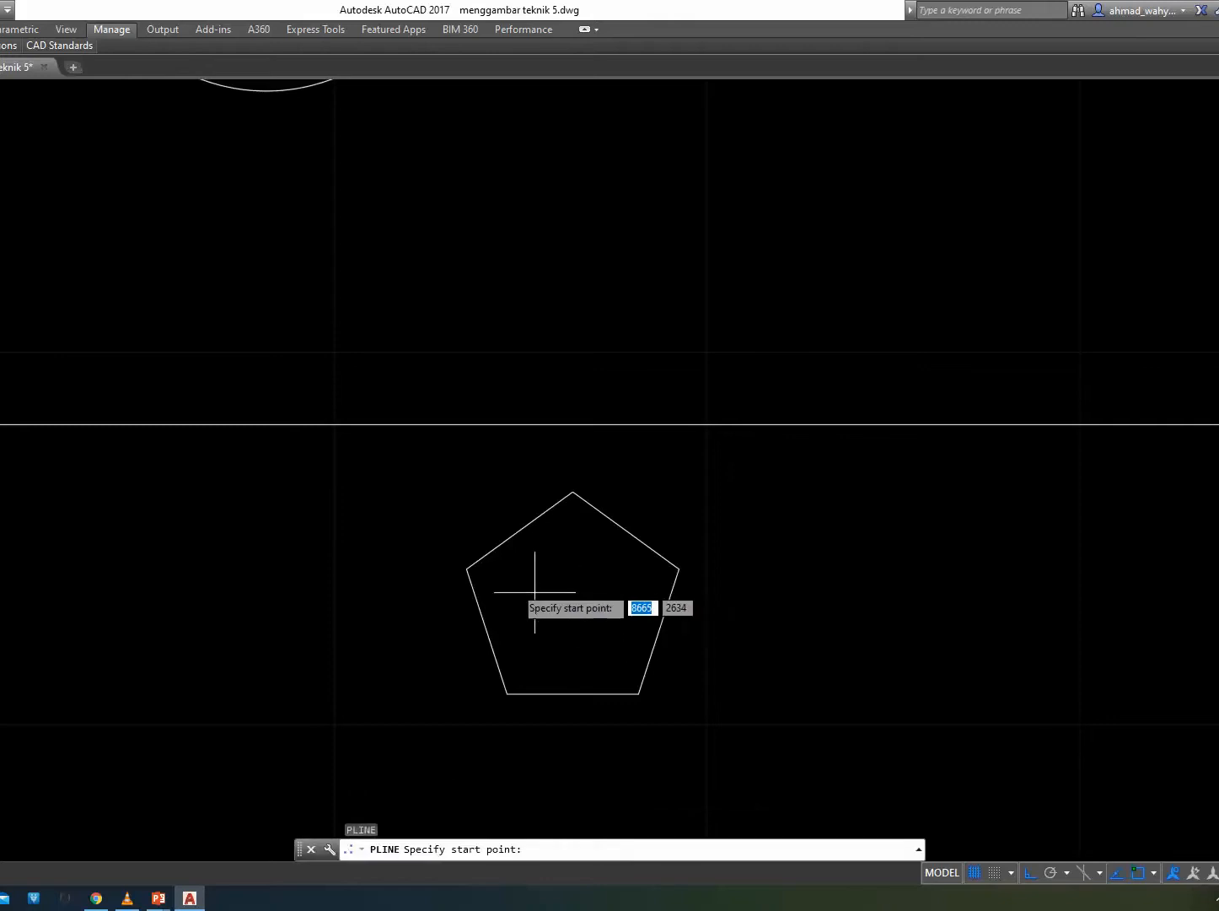
pyautogui.click(466, 568)
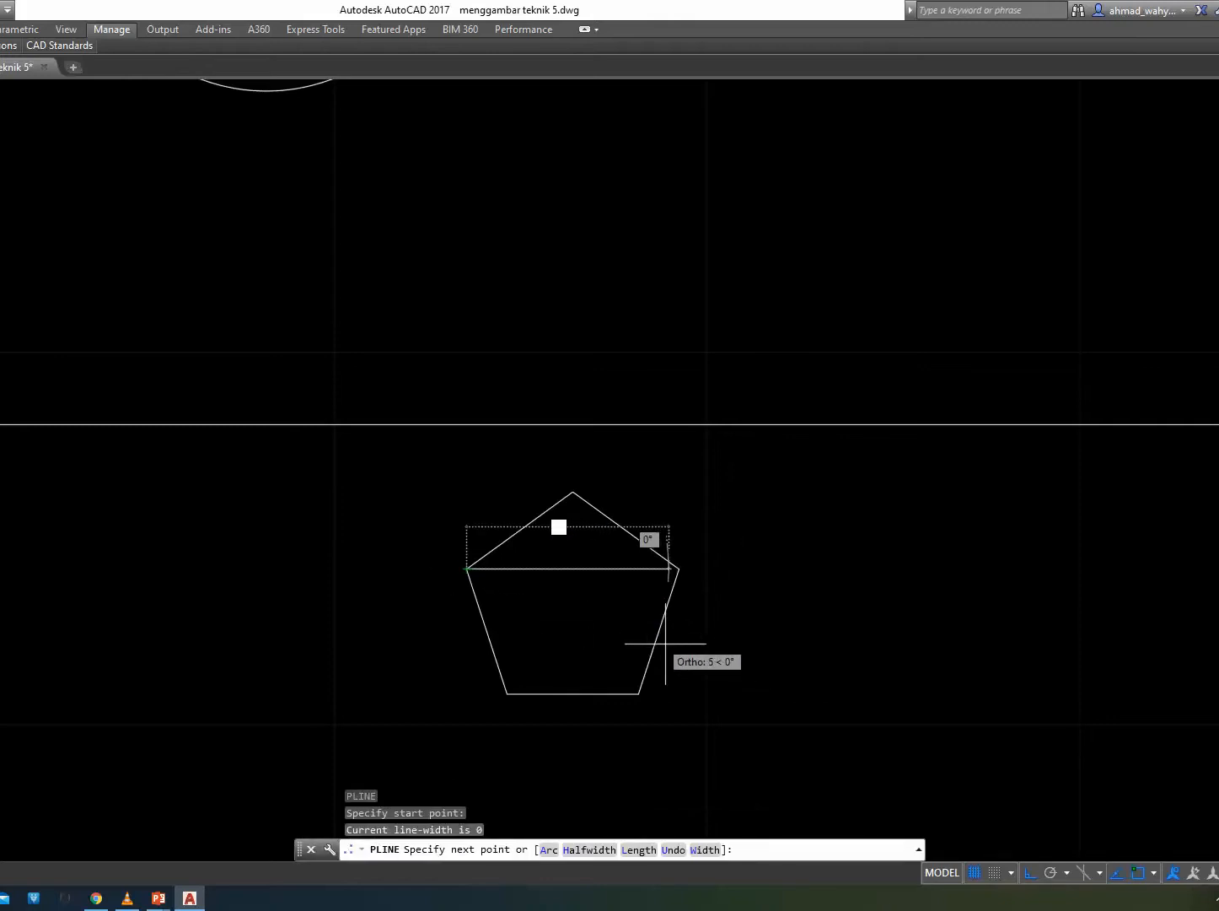
pyautogui.write('5')
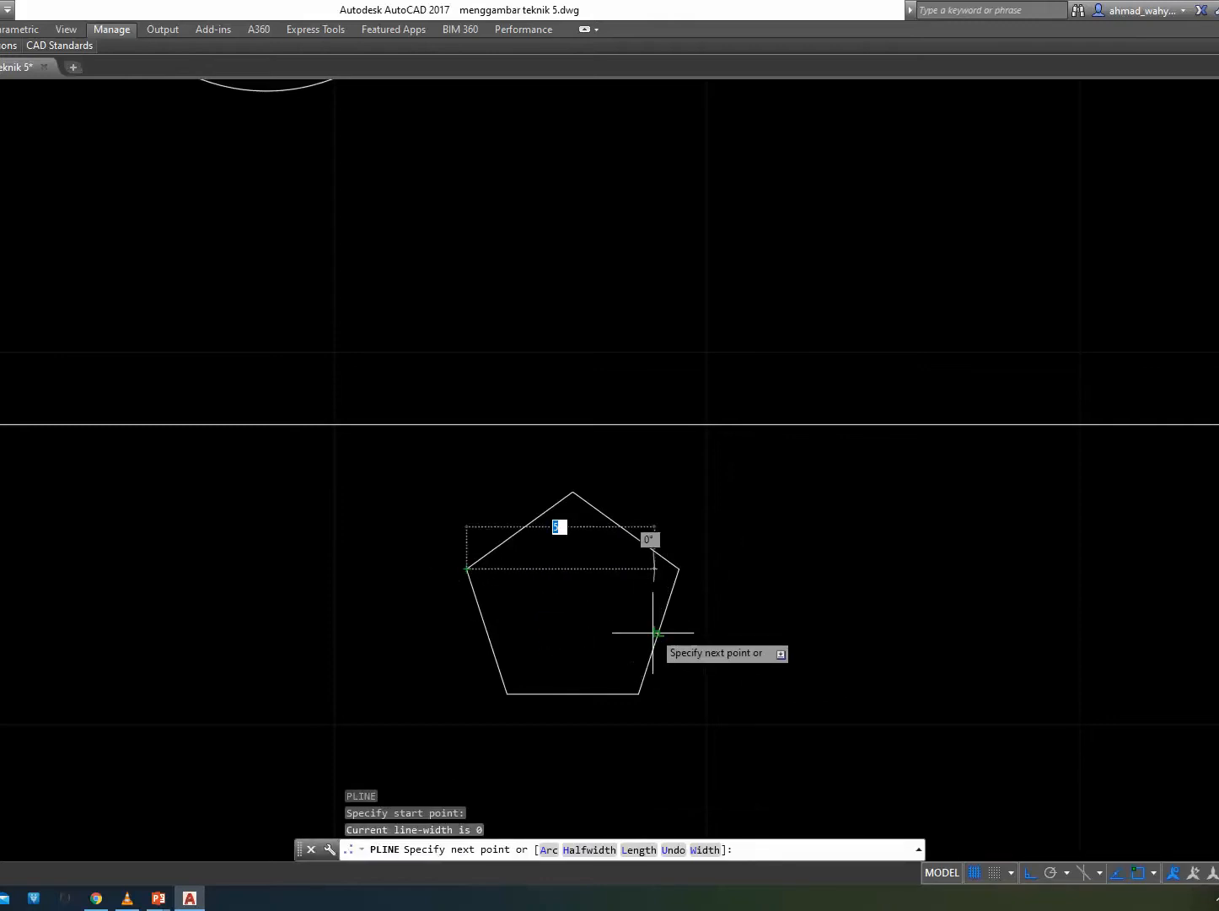
pyautogui.click(657, 631)
pyautogui.press('Return')
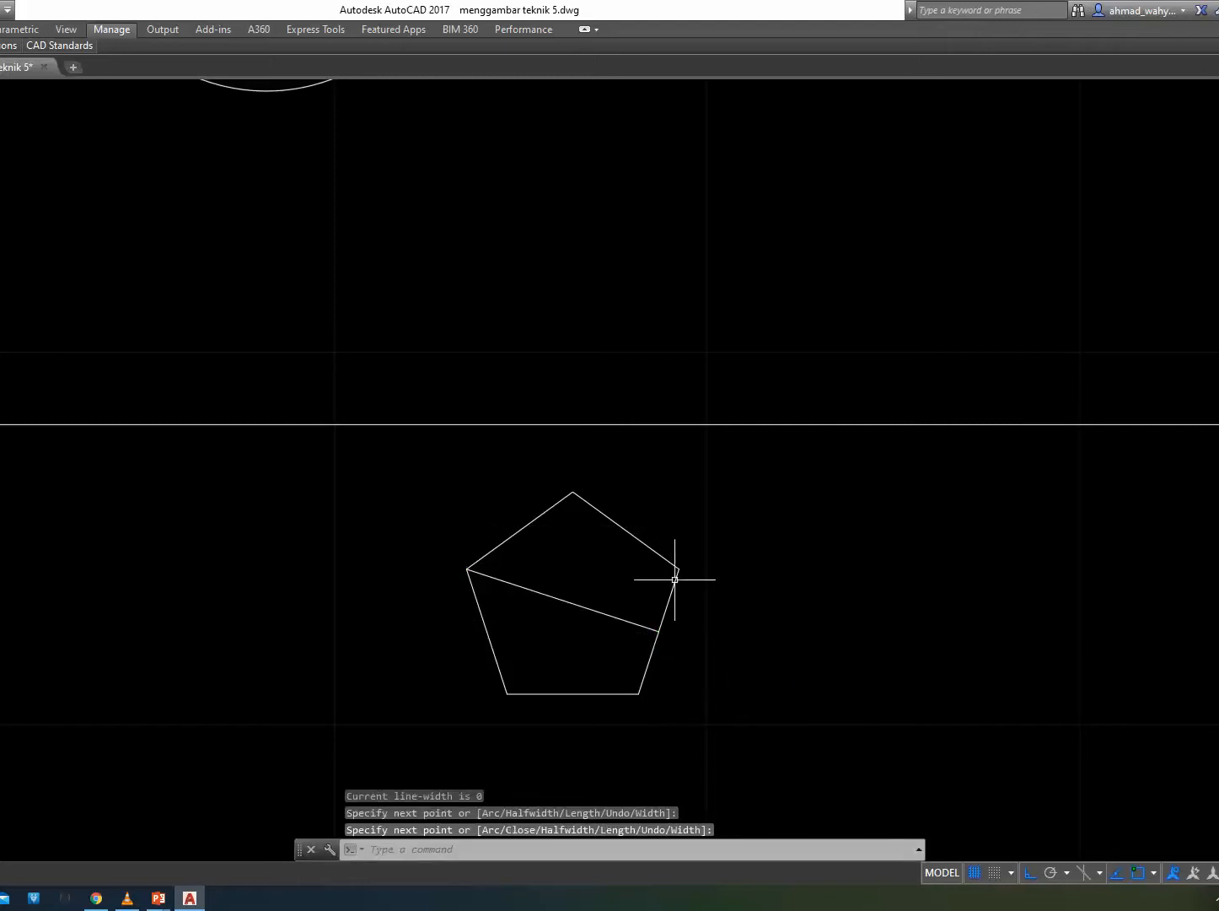
pyautogui.press('Return')
pyautogui.click(620, 525)
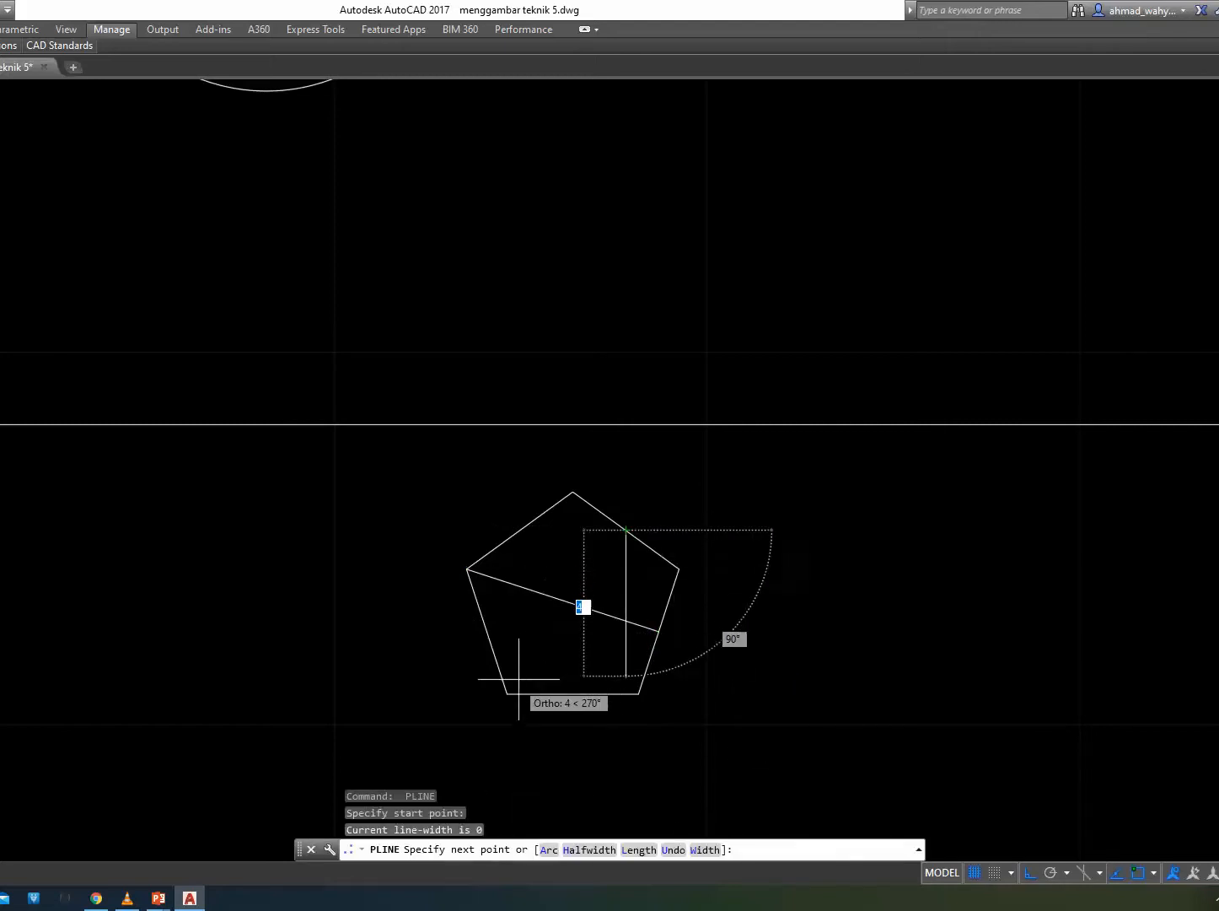
pyautogui.click(507, 693)
pyautogui.press('Return')
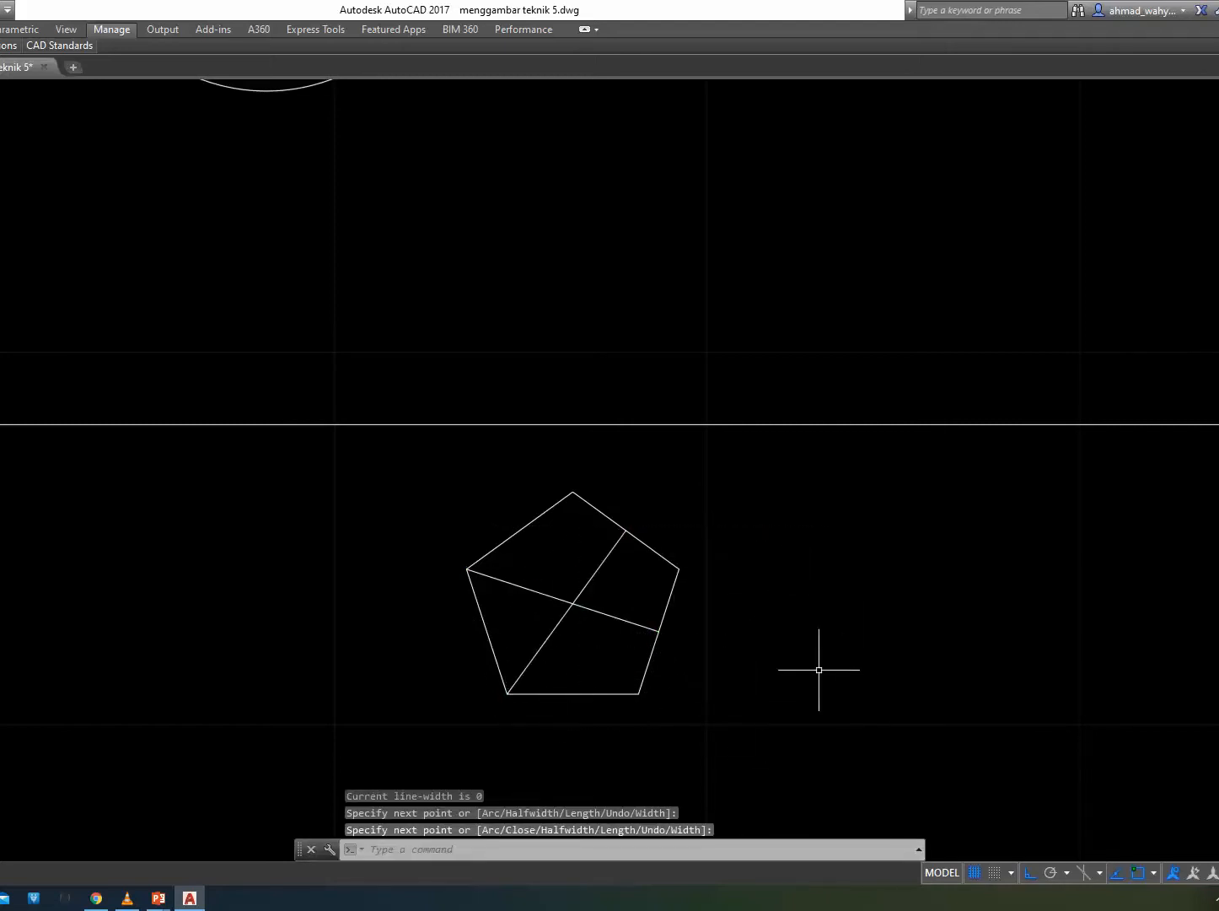
# Draw a circle of radius 3 centred where the two construction lines cross, and delete both construction lines.
pyautogui.write('c')
pyautogui.press('Return')
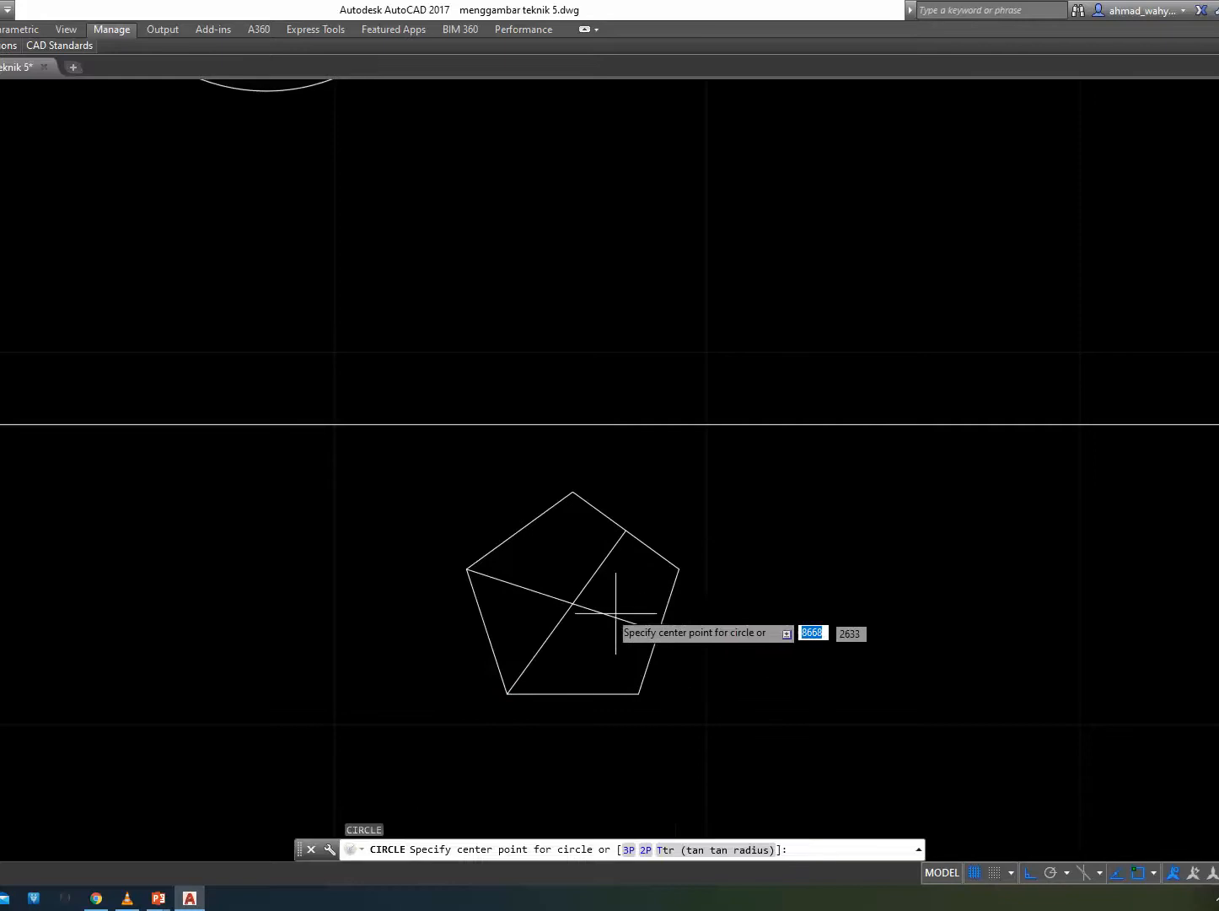
pyautogui.click(573, 604)
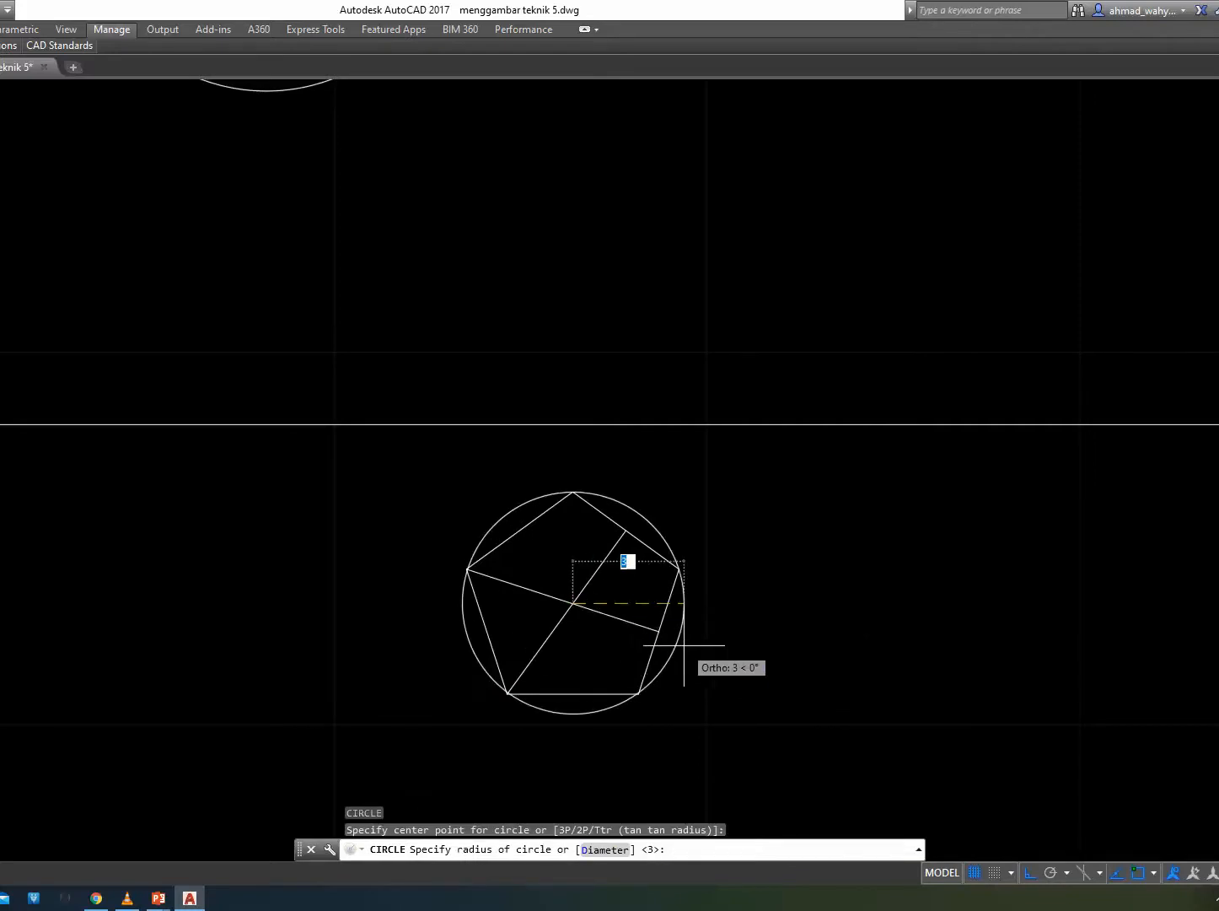
pyautogui.write('3')
pyautogui.press('Return')
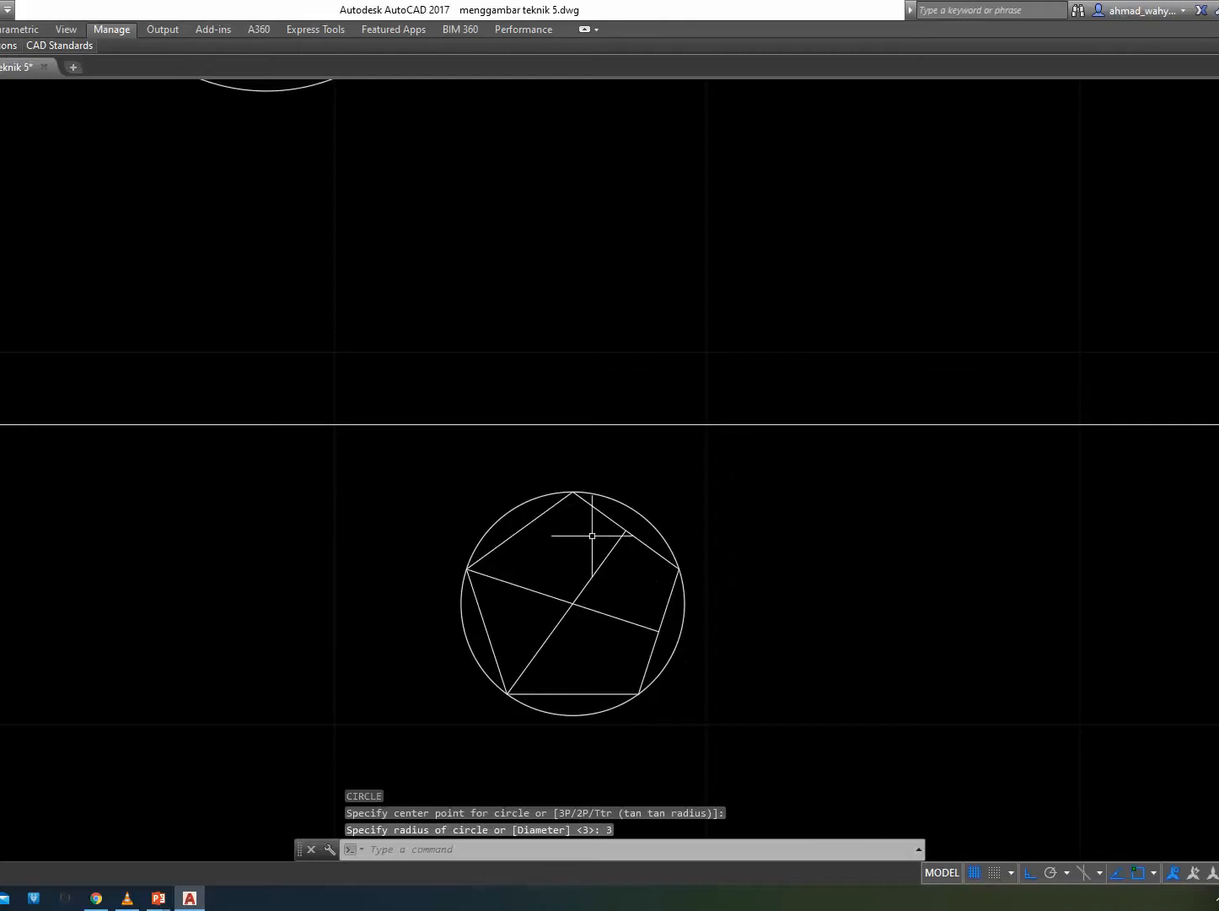
pyautogui.click(578, 627)
pyautogui.click(564, 573)
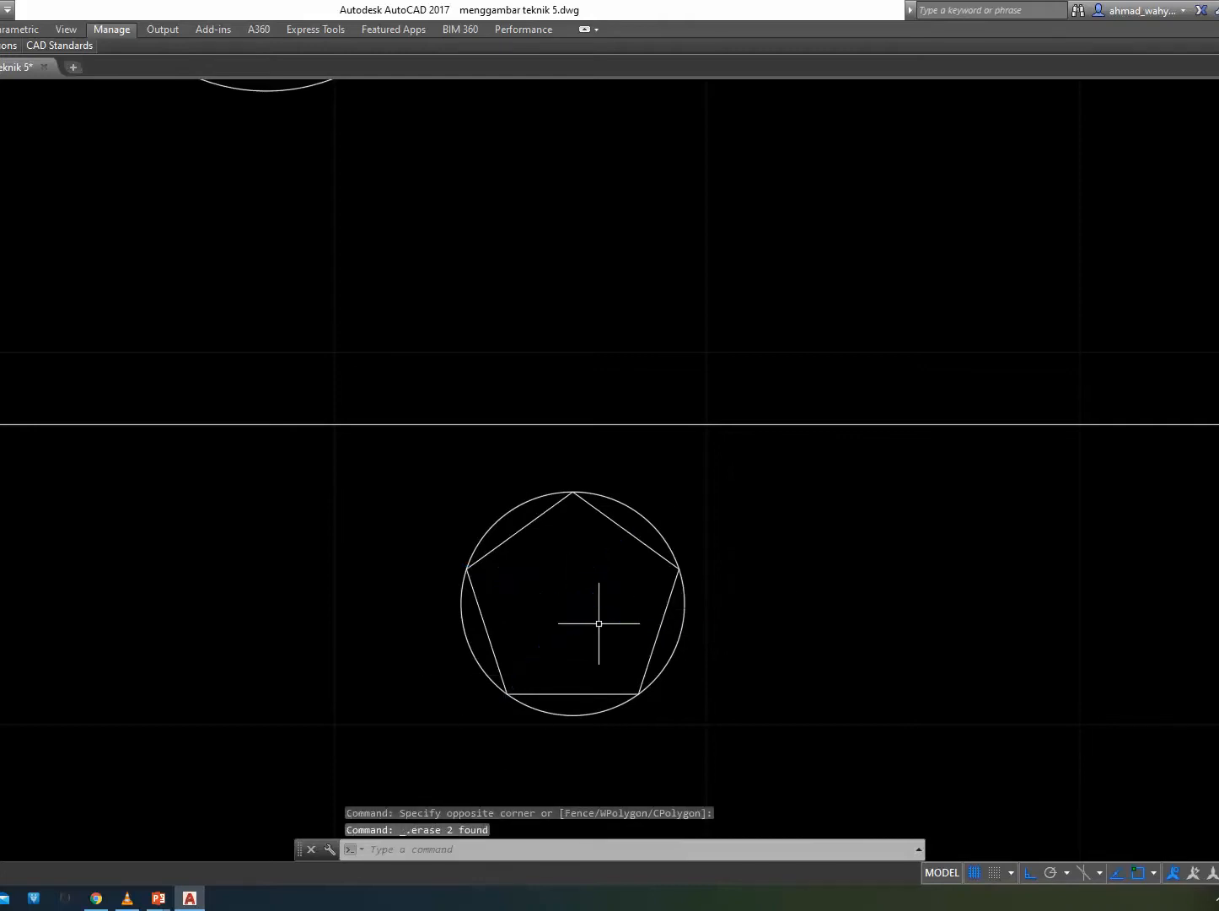
# Draw a second five-sided polygon to the right of the first, circumscribed about a circle of radius 3.
pyautogui.moveTo(844, 667); pyautogui.dragTo(540, 627, button='middle')
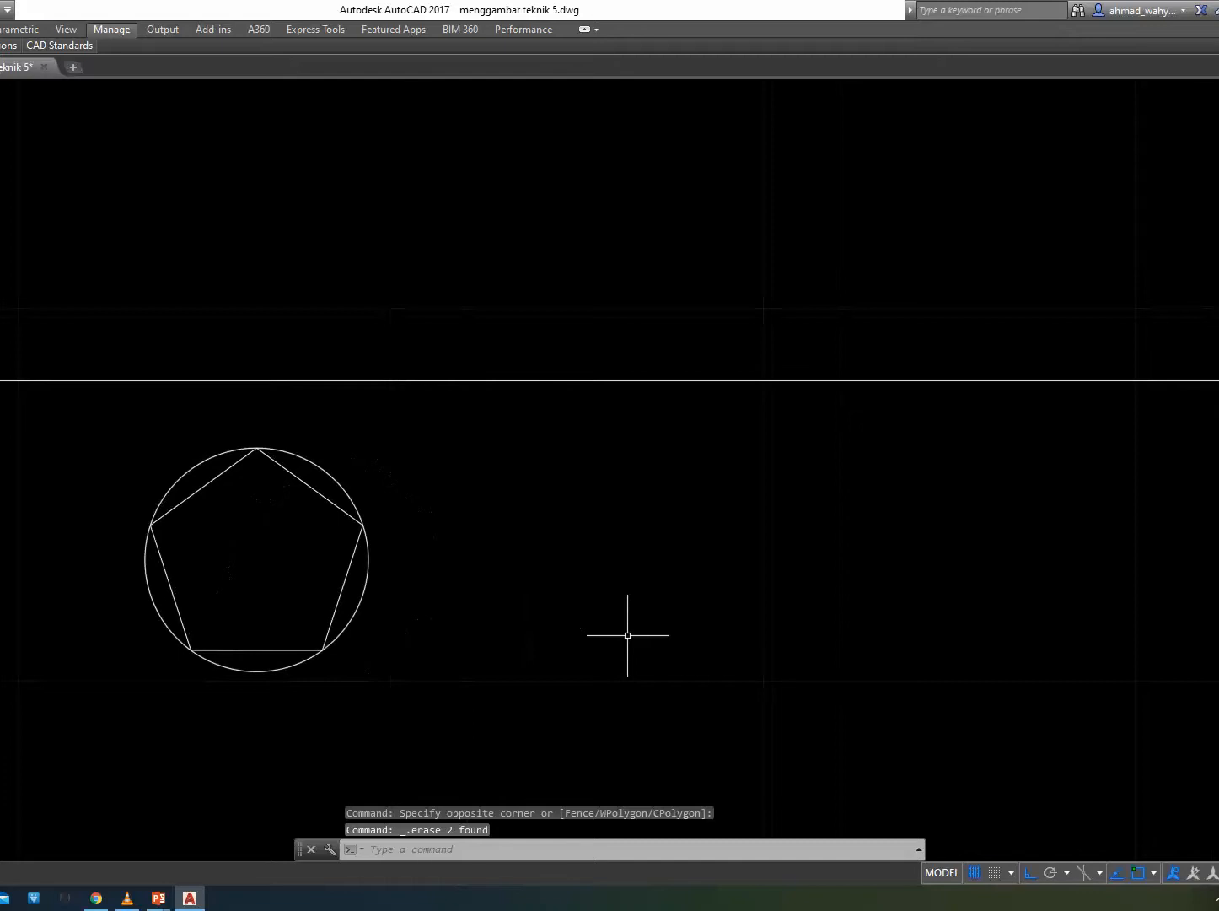
pyautogui.press('Return')
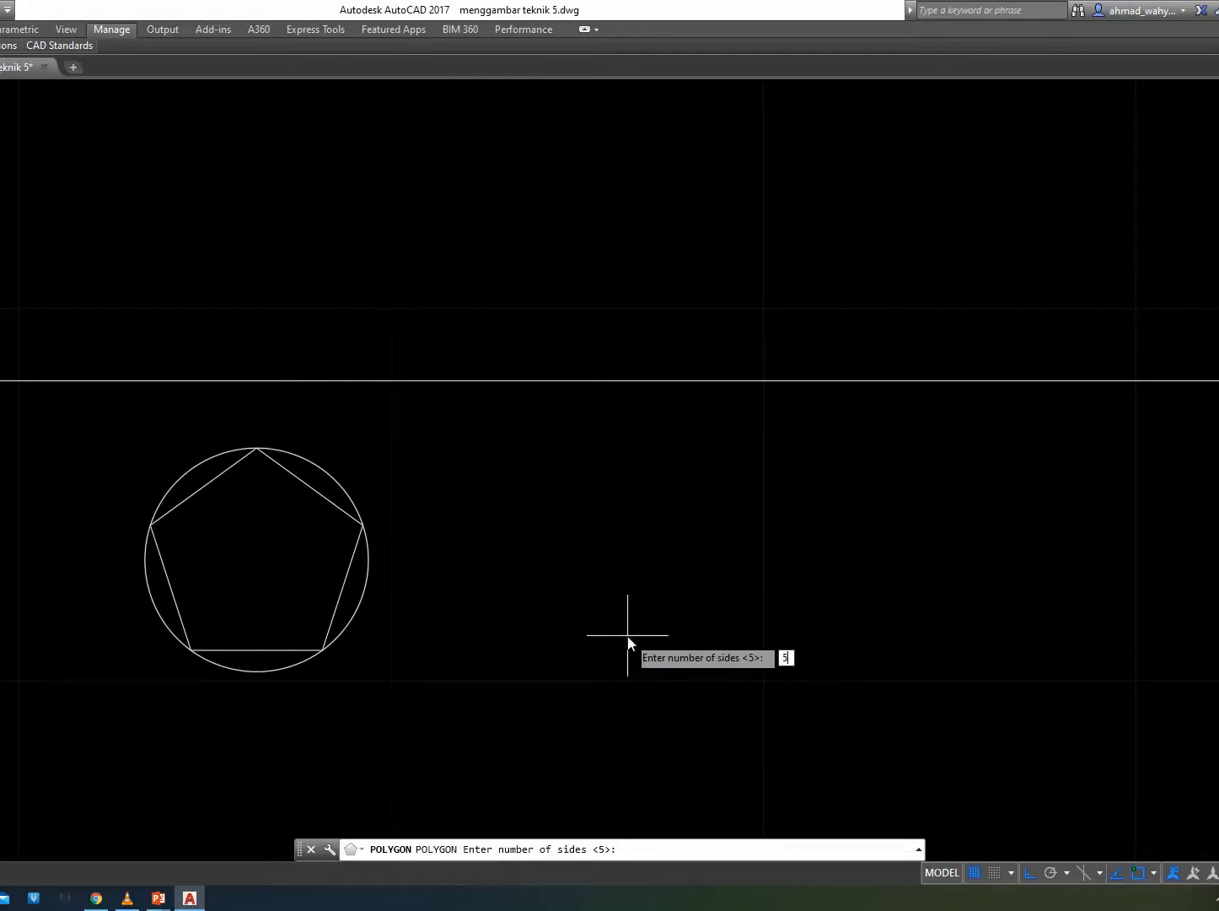
pyautogui.press('Return')
pyautogui.click(660, 585)
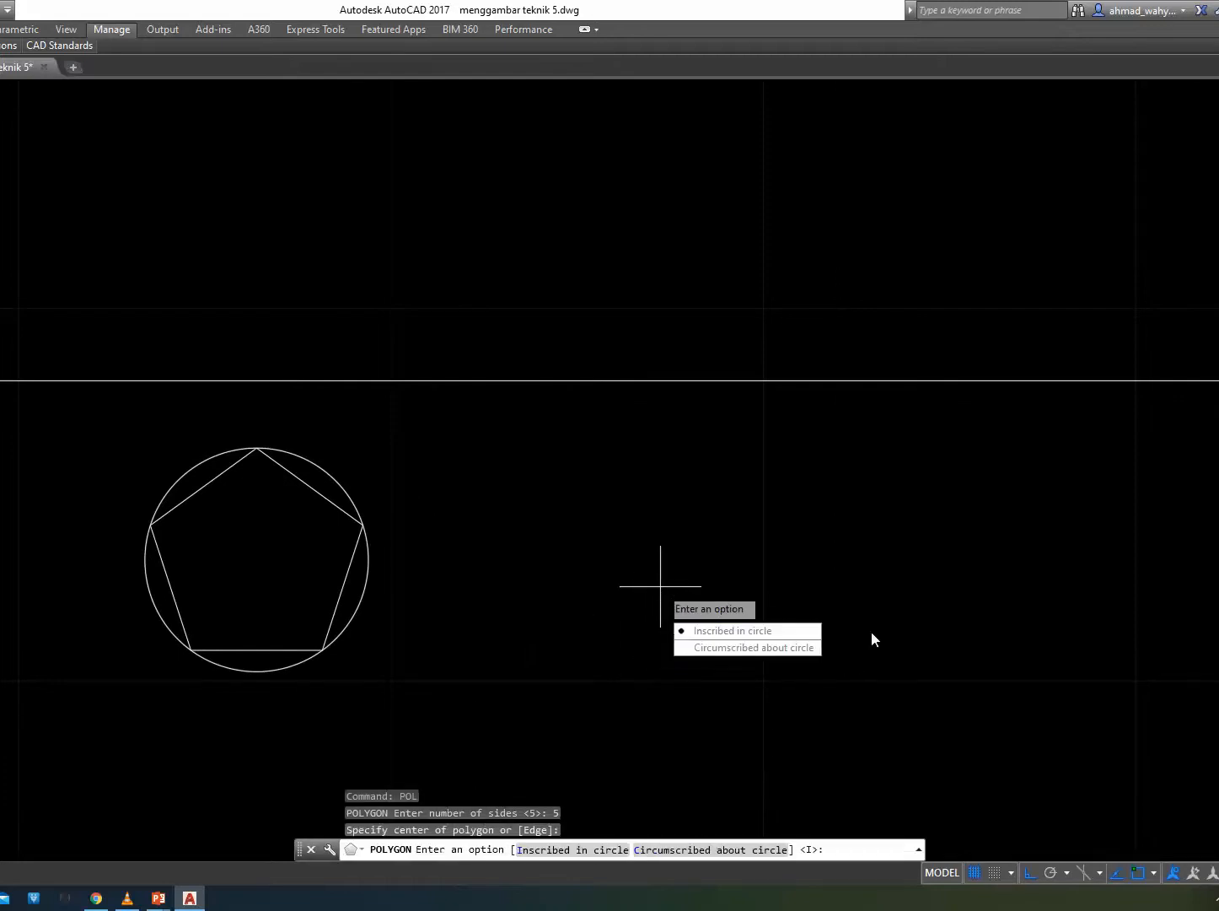
pyautogui.click(757, 648)
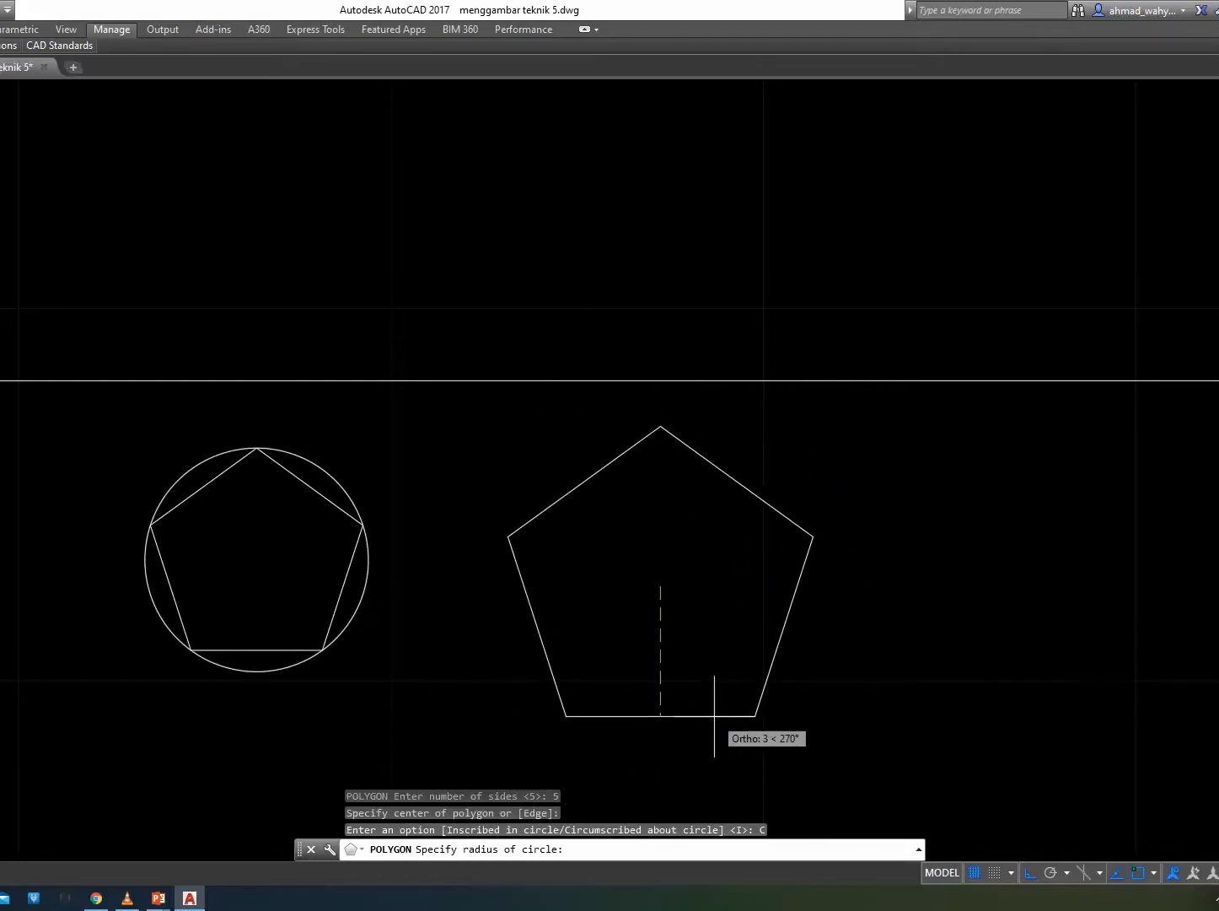
pyautogui.write('3')
pyautogui.press('Return')
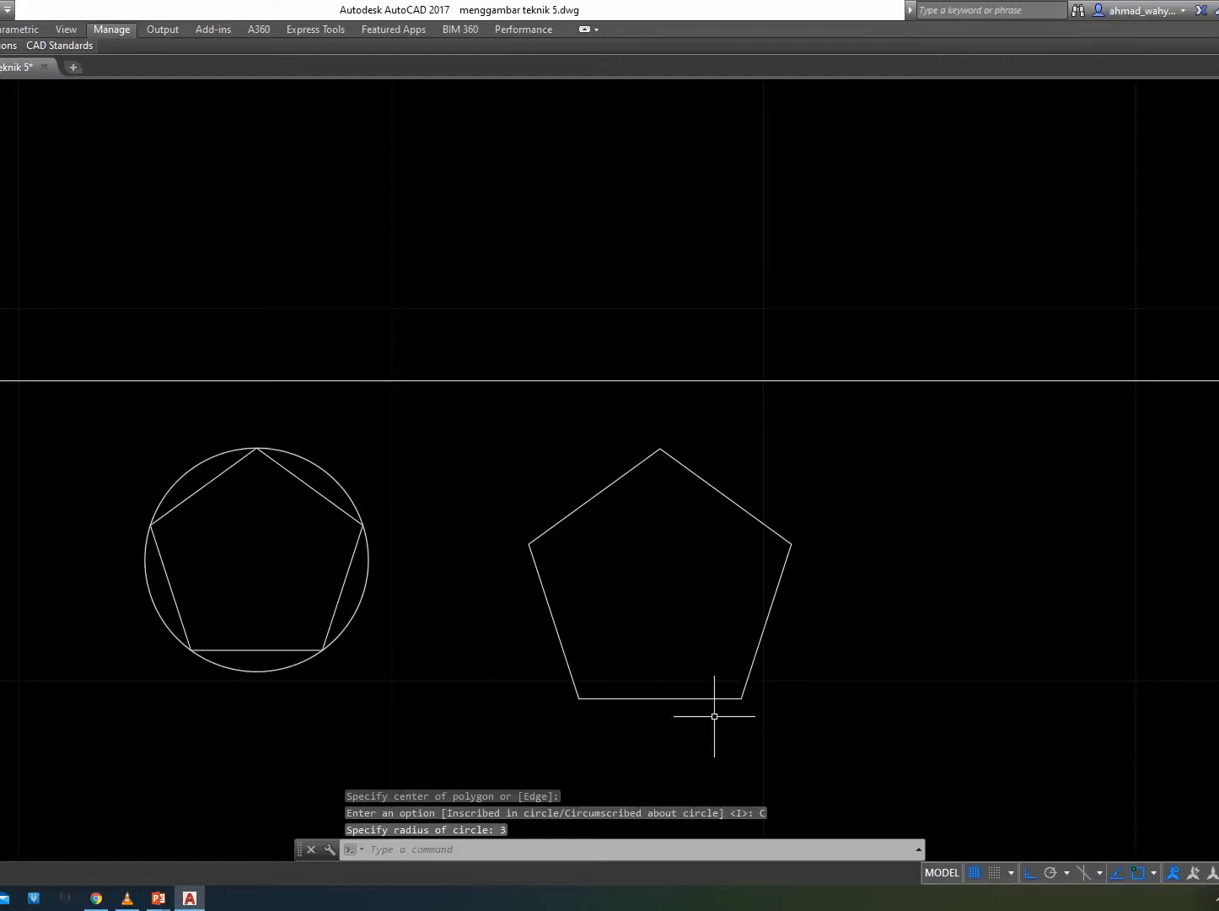
# Draw two crossing polylines in the second pentagon, joining its left and lower-left vertices to the midpoints of their opposite sides.
pyautogui.write('p')
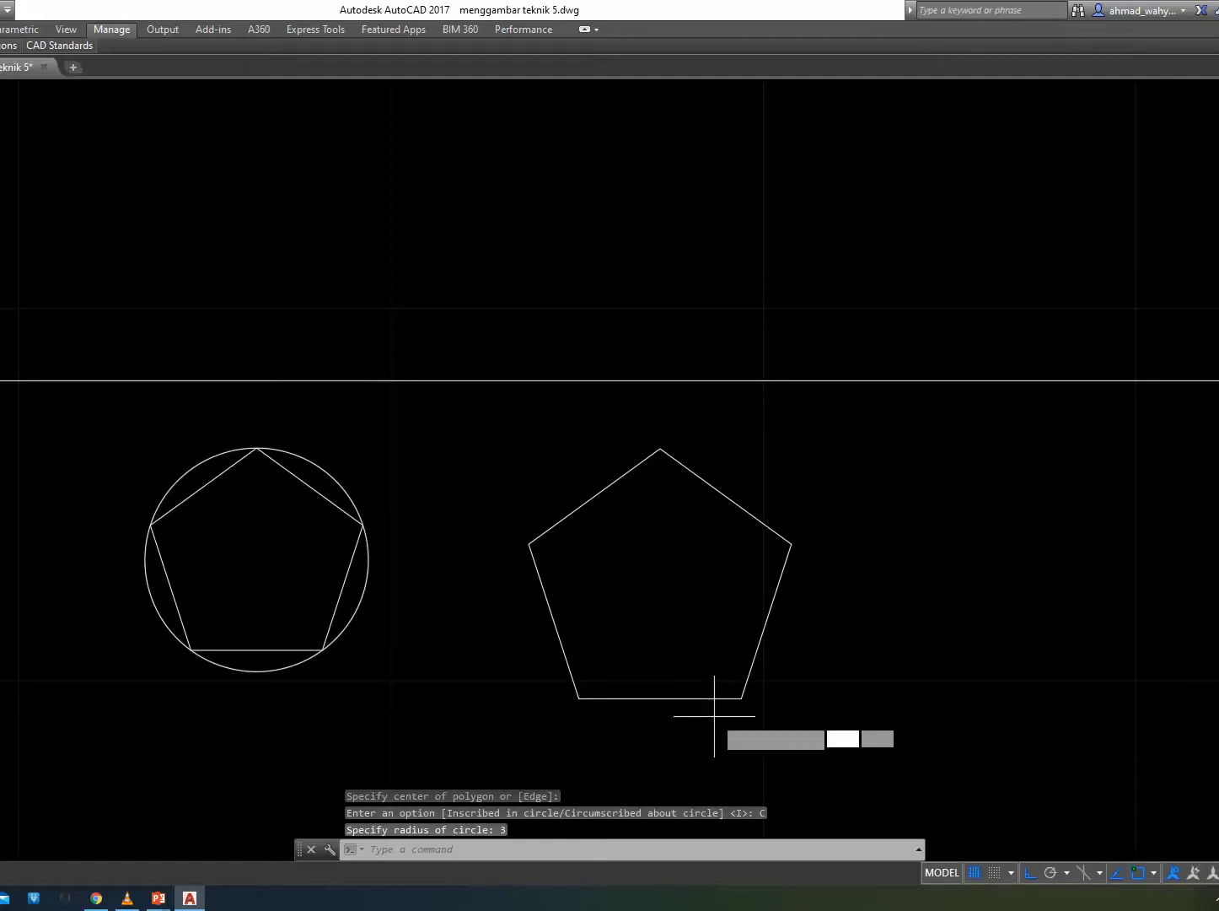
pyautogui.write('l')
pyautogui.press('Return')
pyautogui.click(529, 543)
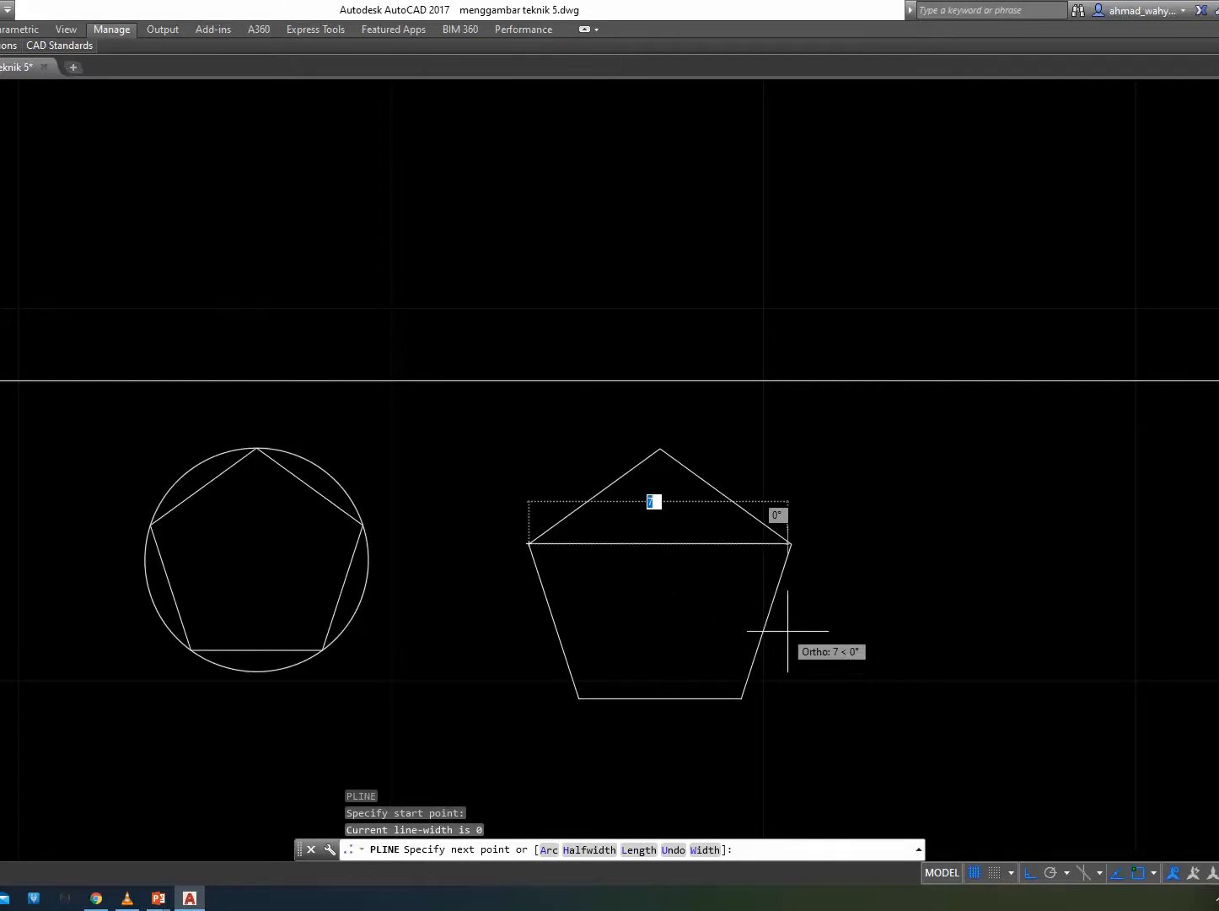
pyautogui.click(764, 620)
pyautogui.press('Return')
pyautogui.press('Return')
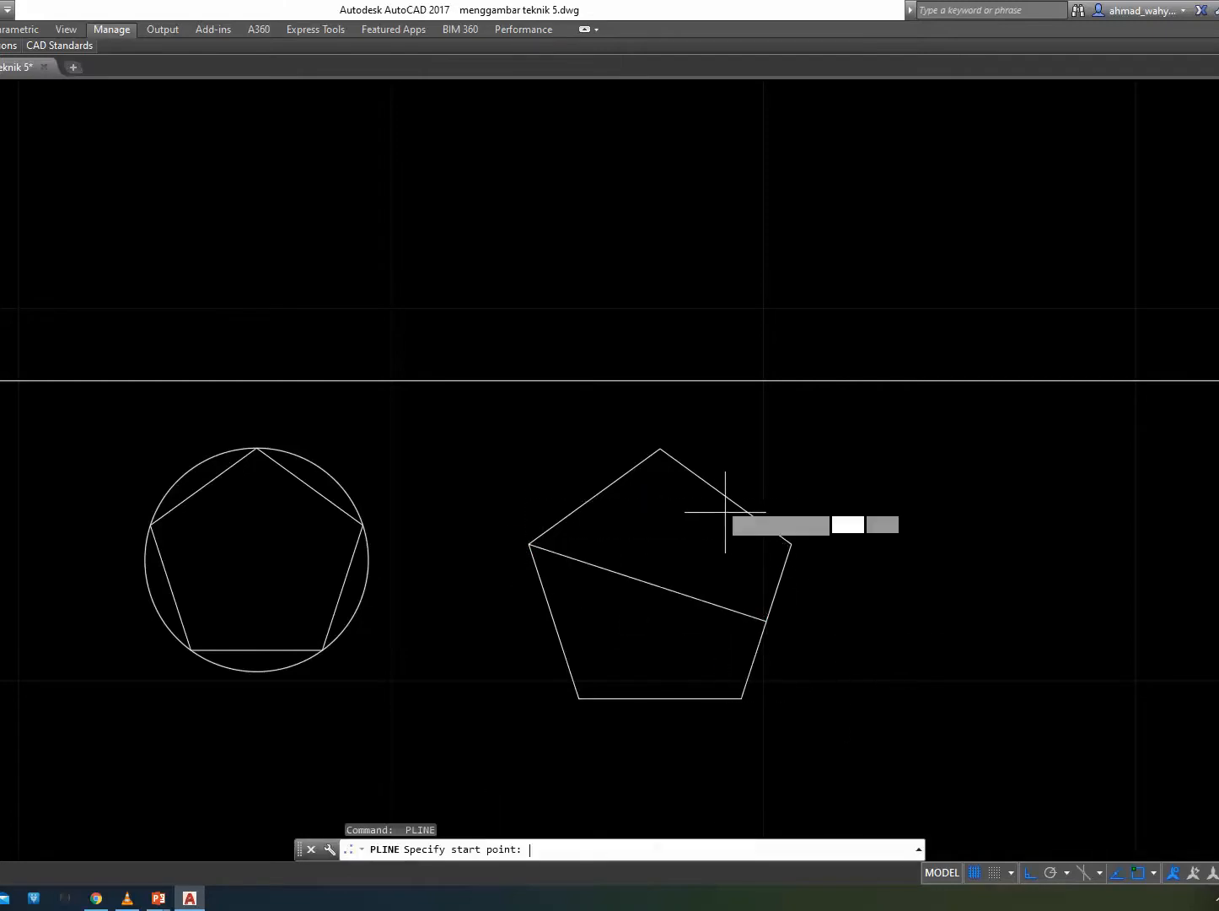
pyautogui.click(726, 497)
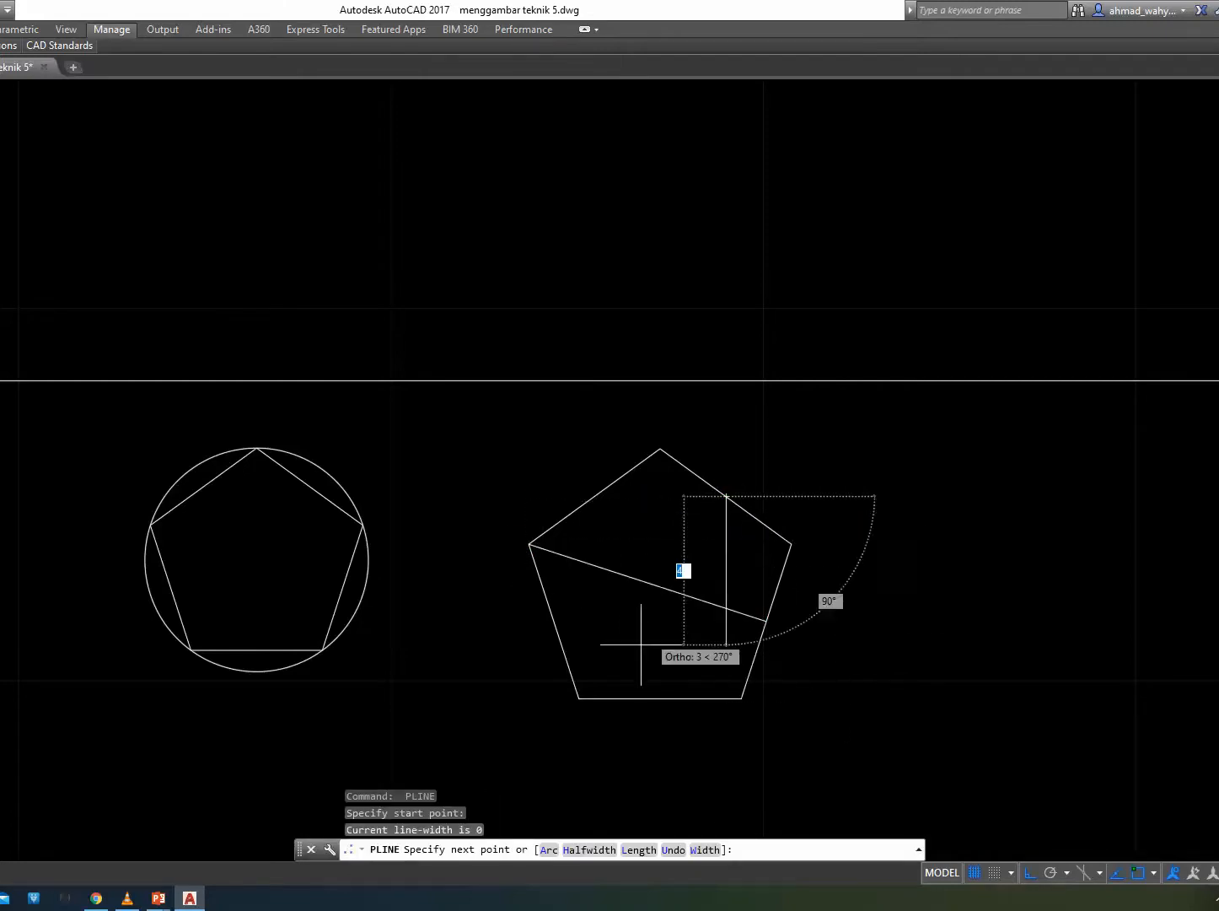
pyautogui.click(578, 699)
pyautogui.press('Return')
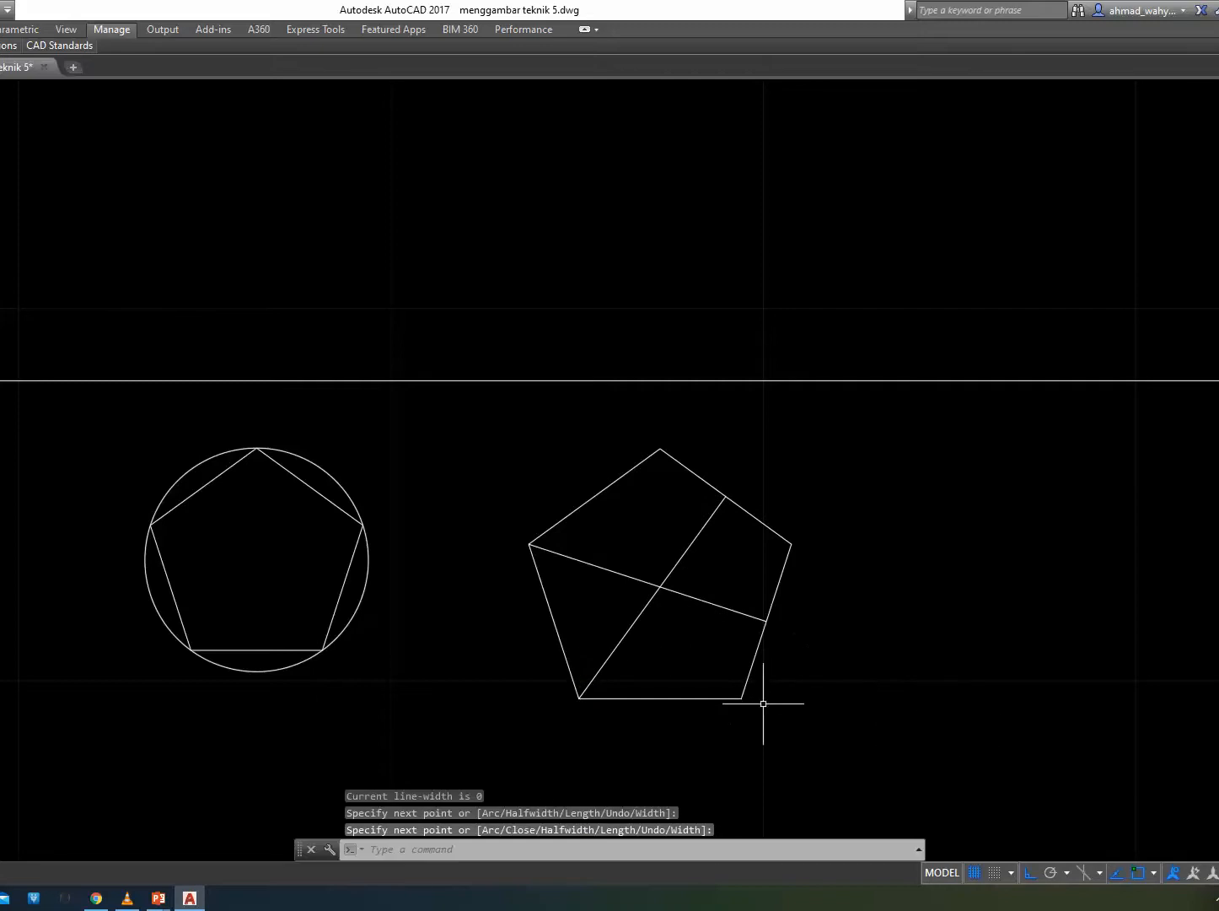
pyautogui.press('Escape')
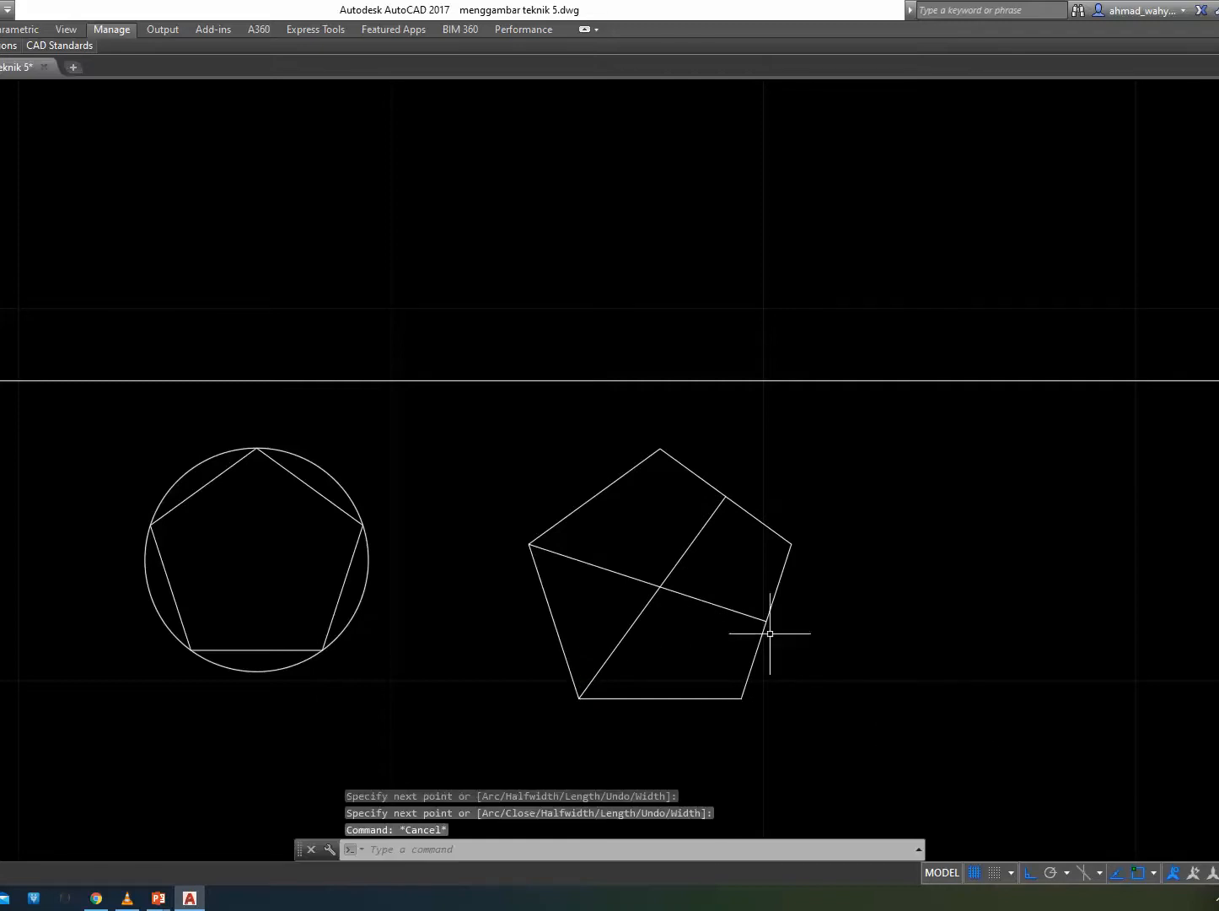
# Try a circle of radius about 4 from the construction lines' crossing to the second pentagon's right vertex, and delete it.
pyautogui.write('c')
pyautogui.press('Return')
pyautogui.click(661, 585)
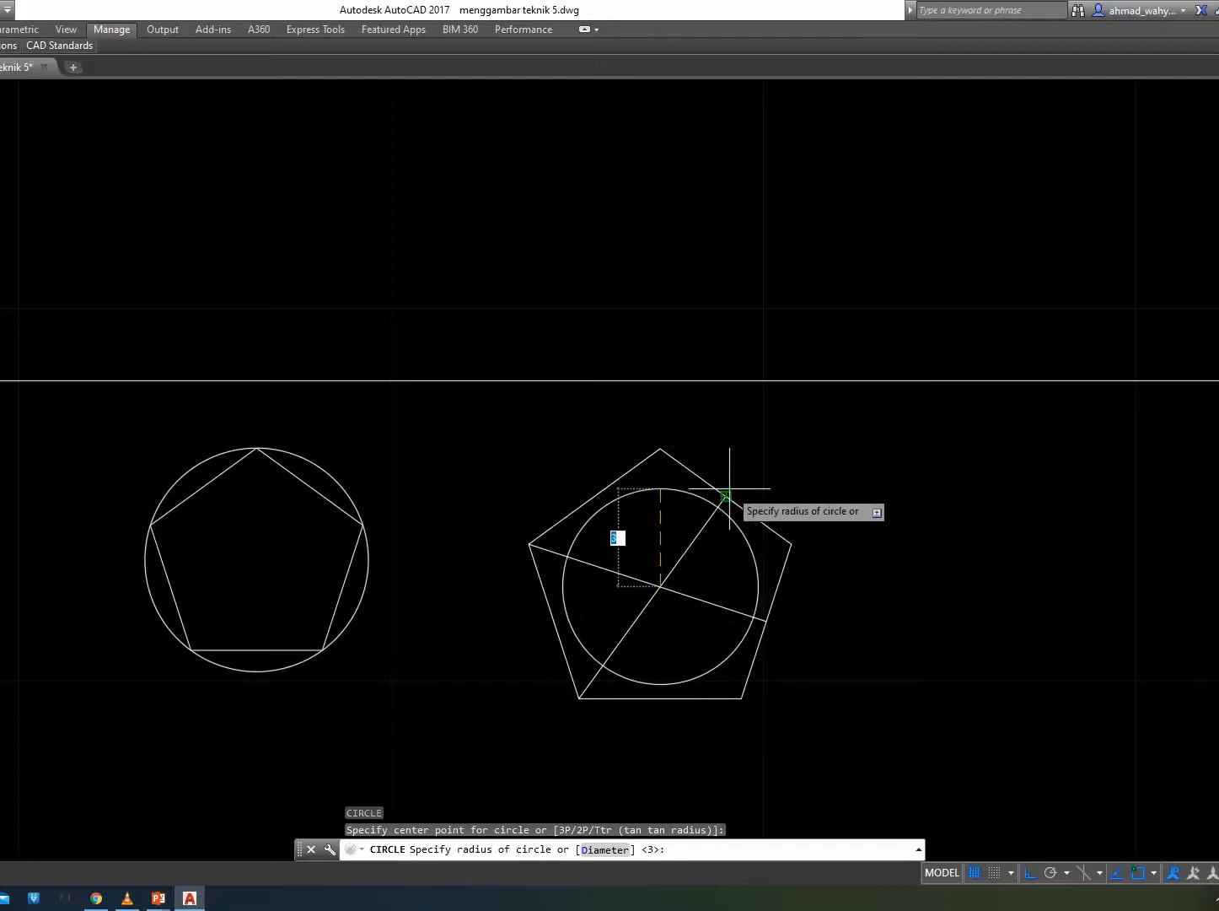
pyautogui.click(785, 542)
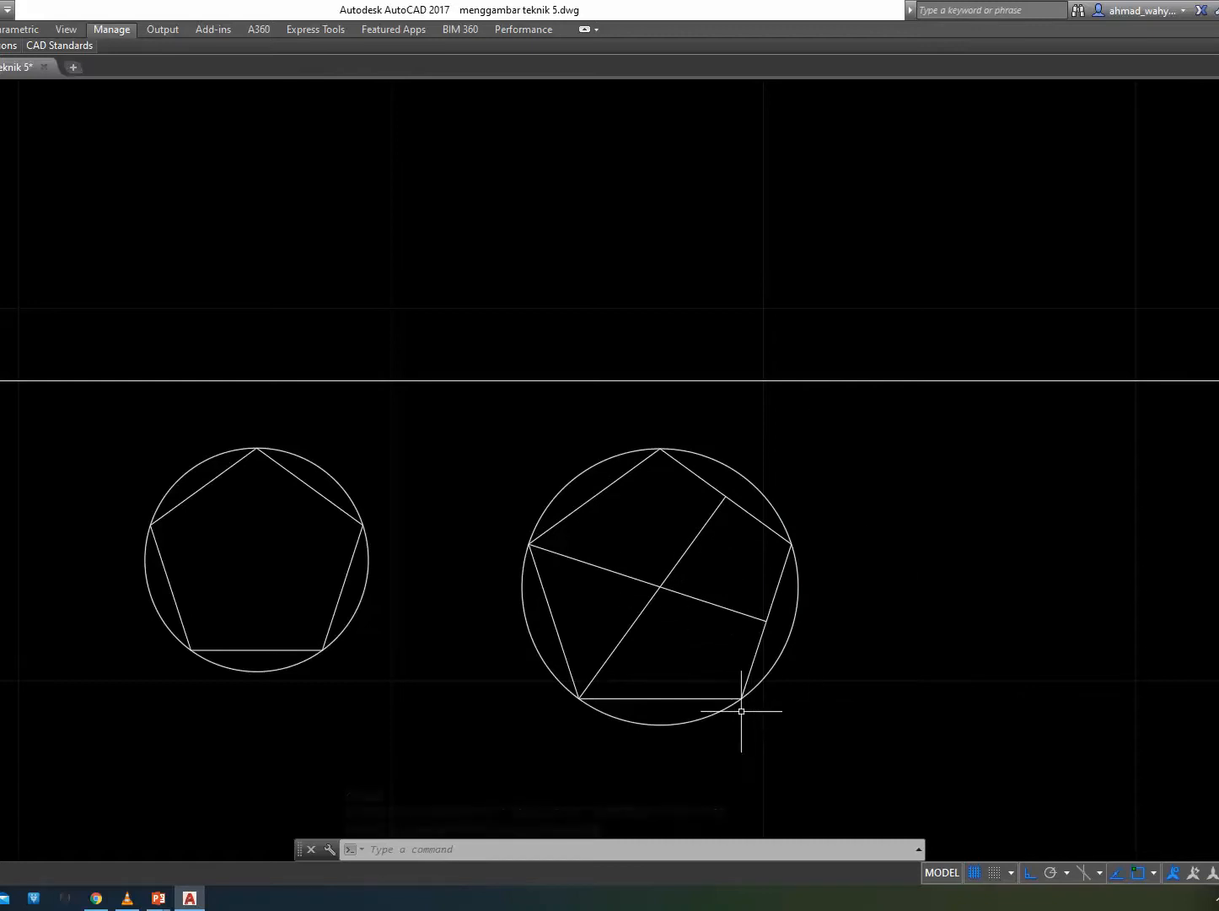
pyautogui.click(799, 607)
pyautogui.press('Delete')
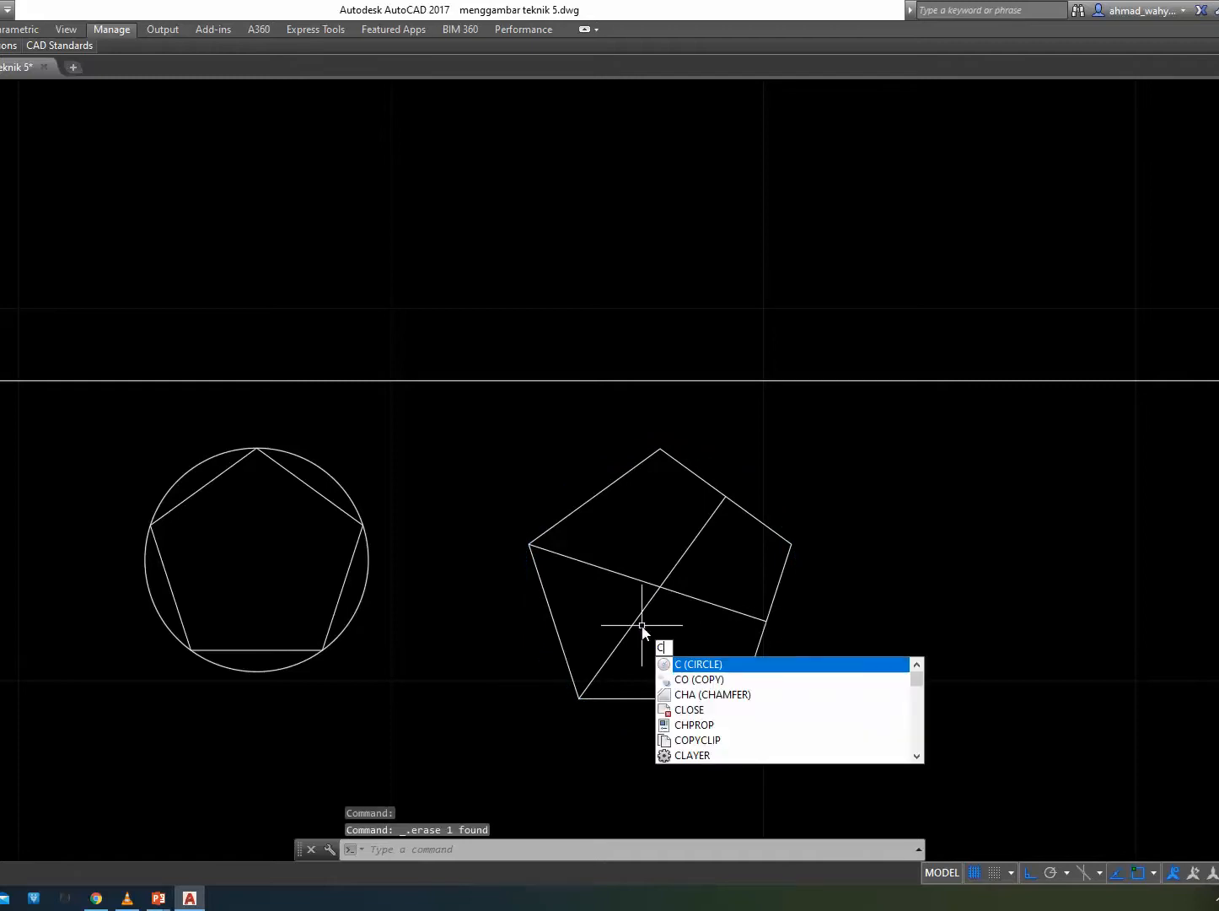
# Draw a circle of radius 3 centred where the construction lines cross inside the second pentagon.
pyautogui.press('Return')
pyautogui.click(660, 585)
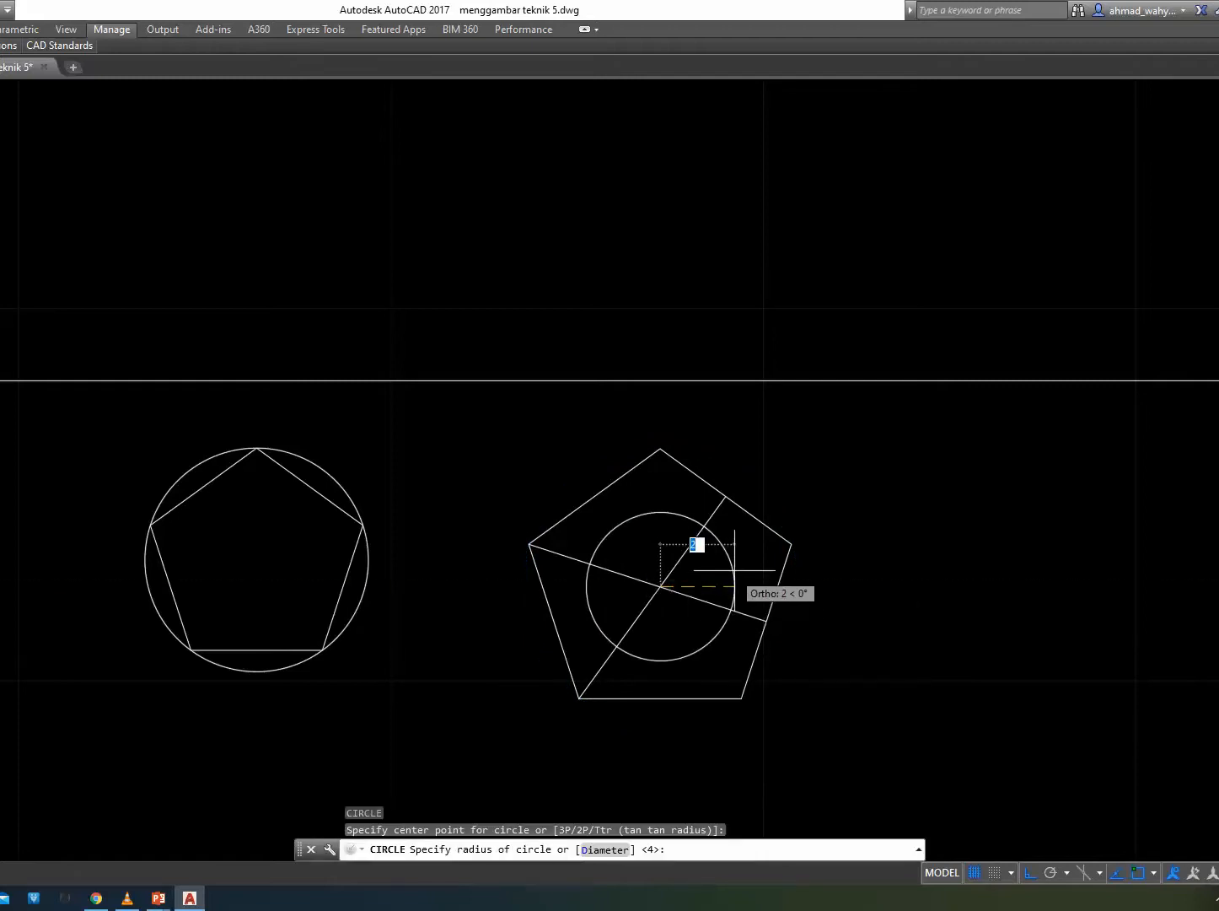
pyautogui.write('3')
pyautogui.press('Return')
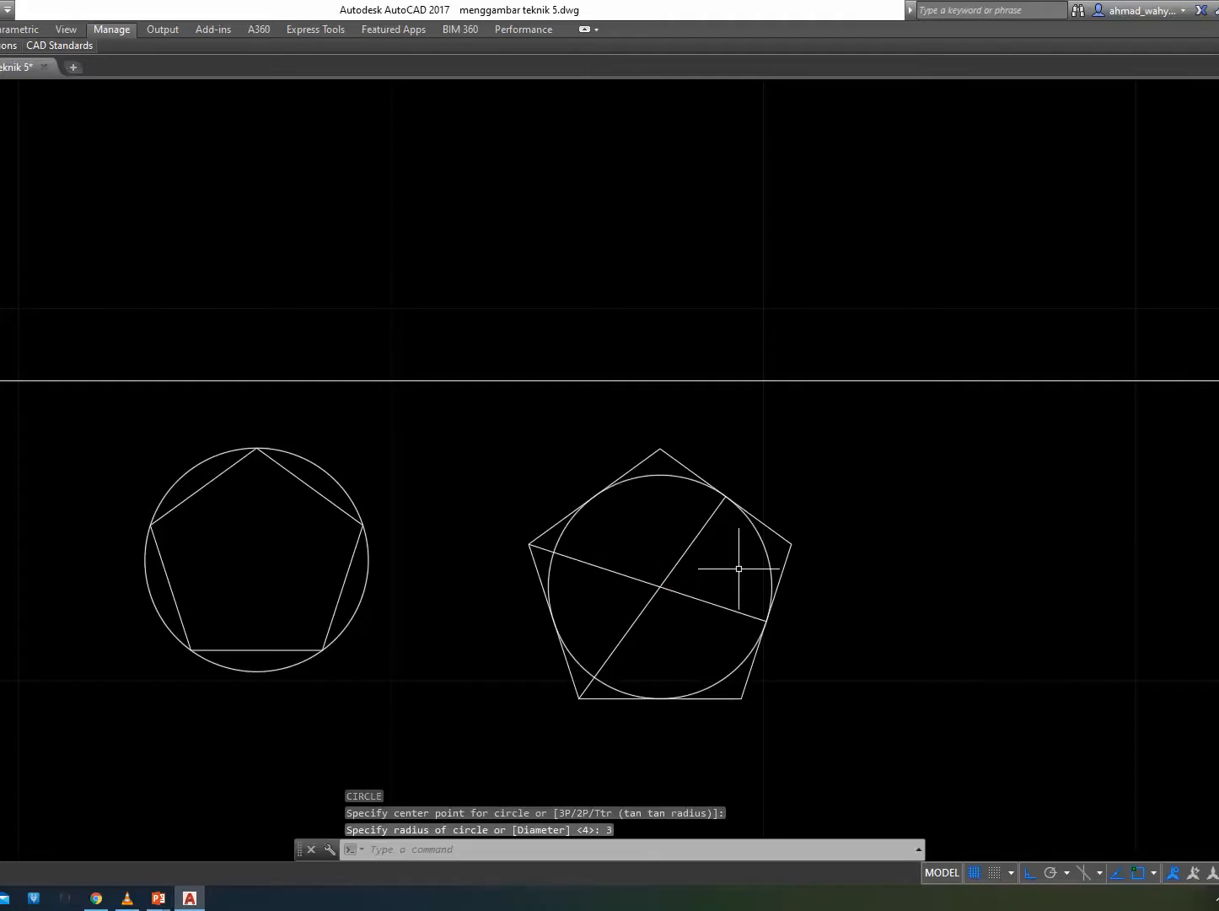
# Delete the two crossing construction lines inside the second pentagon.
pyautogui.click(694, 628)
pyautogui.click(646, 551)
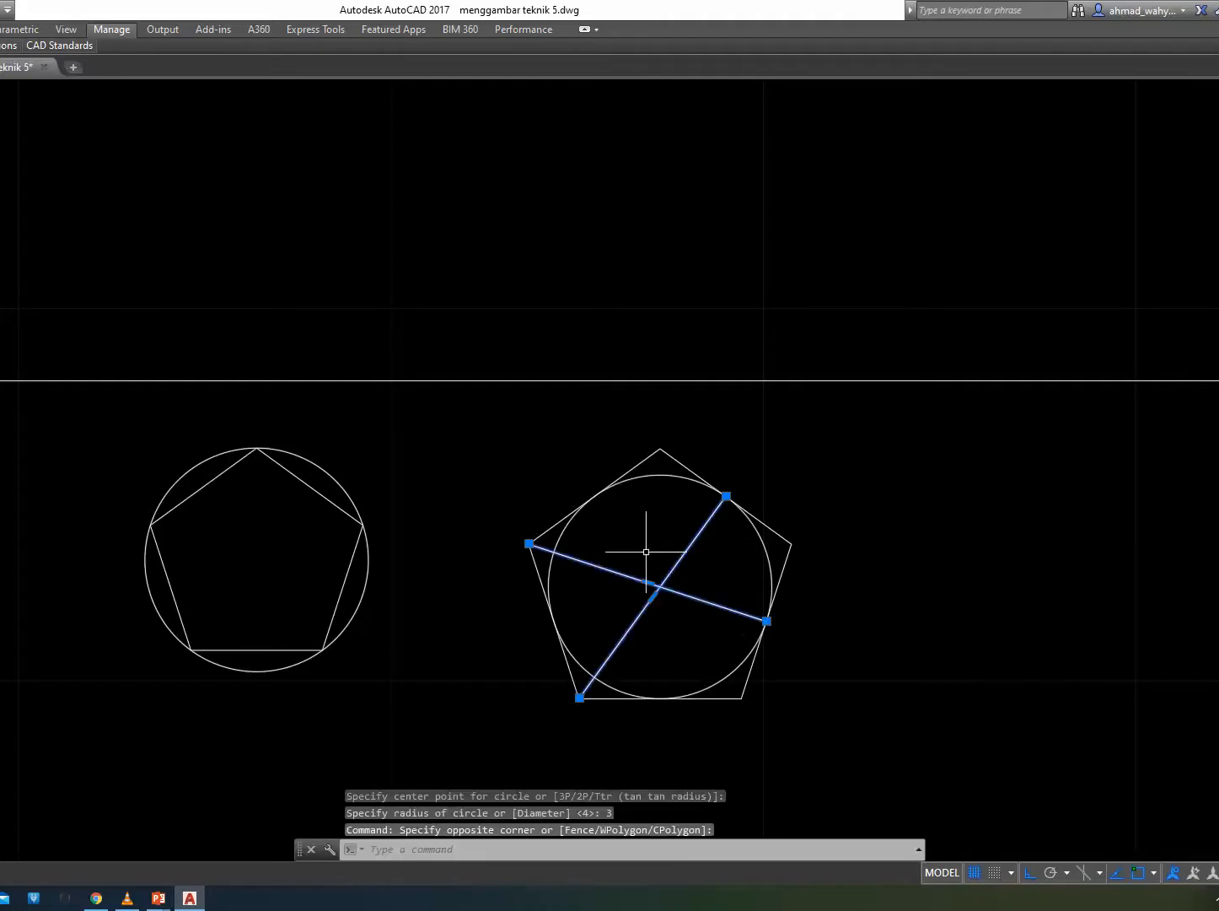
pyautogui.press('Delete')
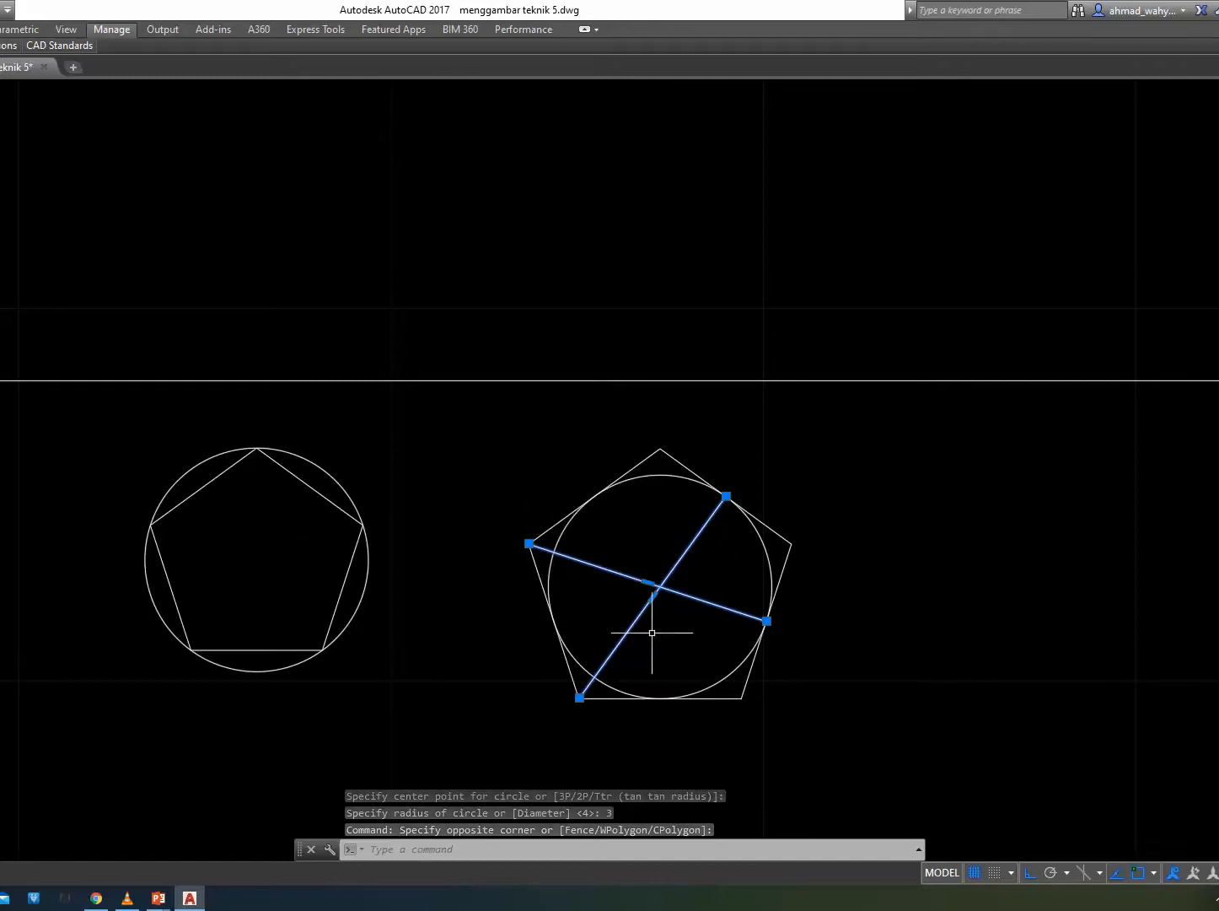
pyautogui.press('Escape')
pyautogui.click(691, 640)
pyautogui.click(645, 563)
pyautogui.press('Delete')
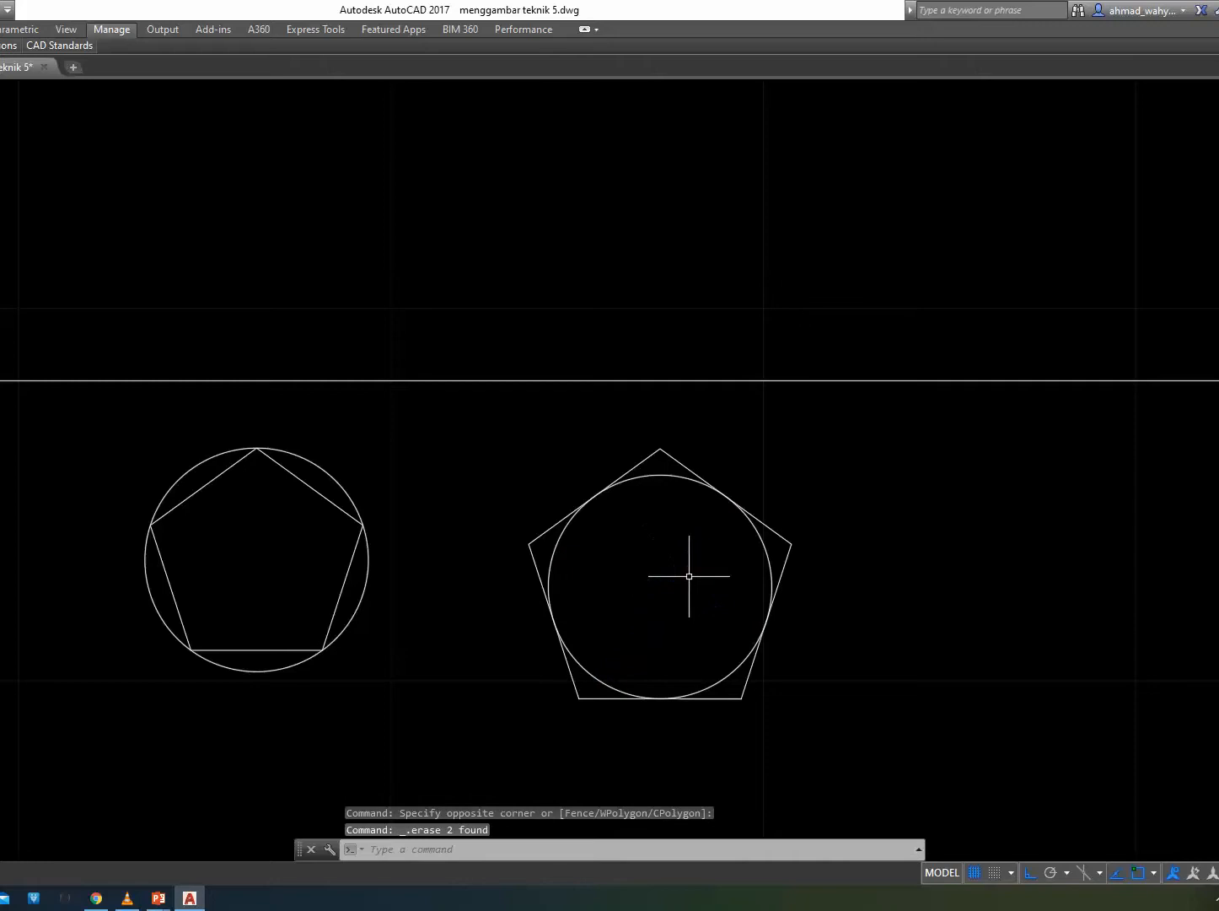
# Copy the left pentagon and circle of the "copy" example straight up from its lower-left vertex, beyond the horizontal divider line.
pyautogui.scroll(-5, 675, 568)
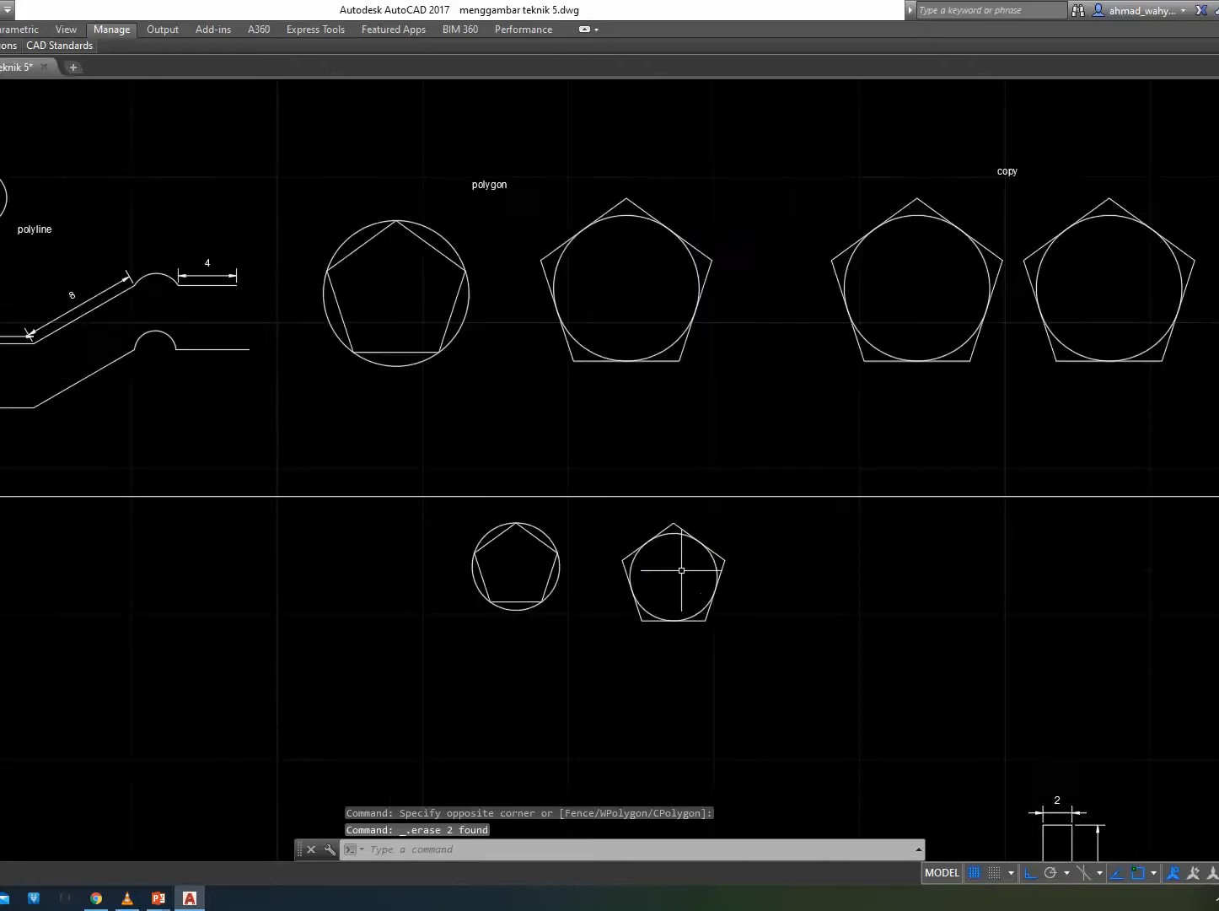
pyautogui.scroll(2, 958, 346)
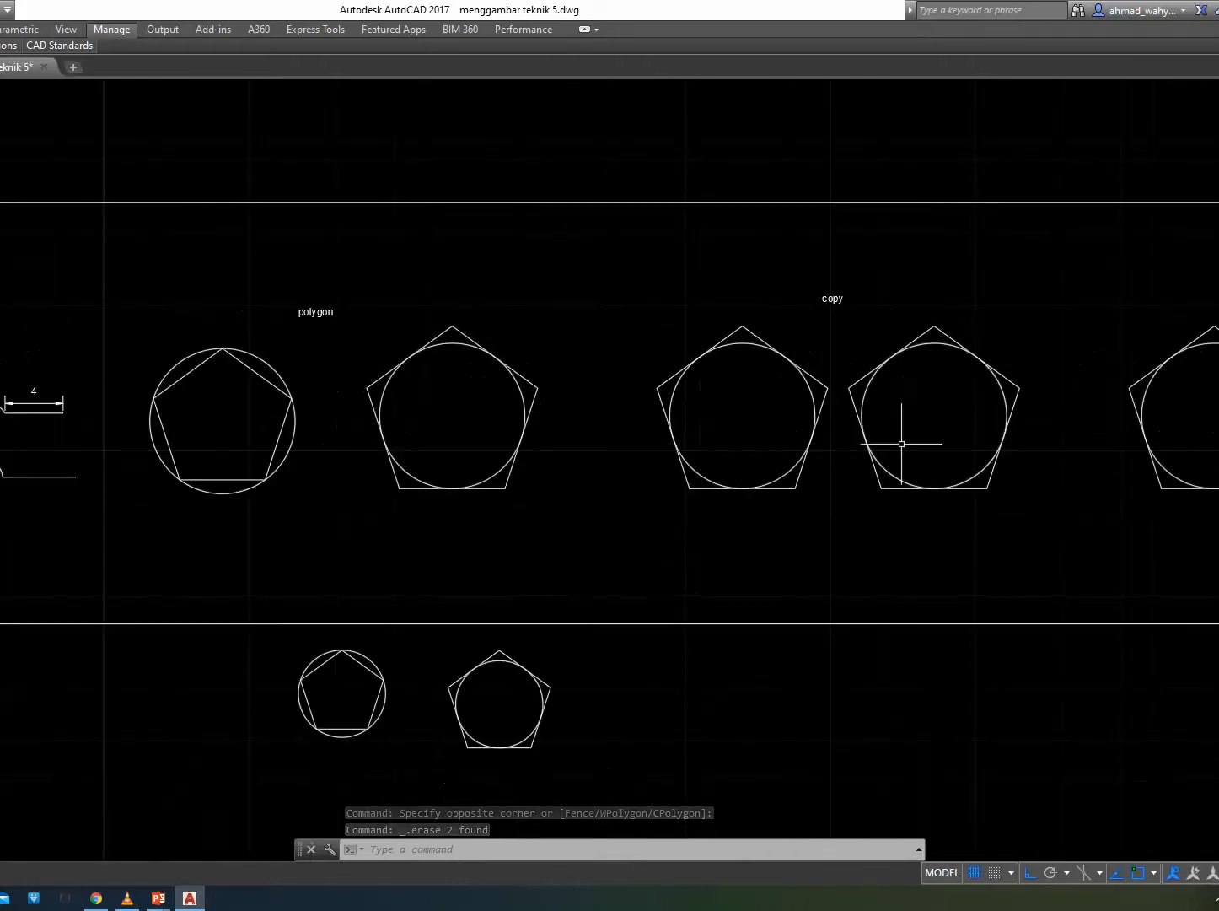
pyautogui.scroll(4, 892, 464)
pyautogui.moveTo(883, 454)
pyautogui.mouseDown(button='middle')
pyautogui.moveTo(552, 610)
pyautogui.moveTo(683, 610)
pyautogui.mouseUp(button='middle')
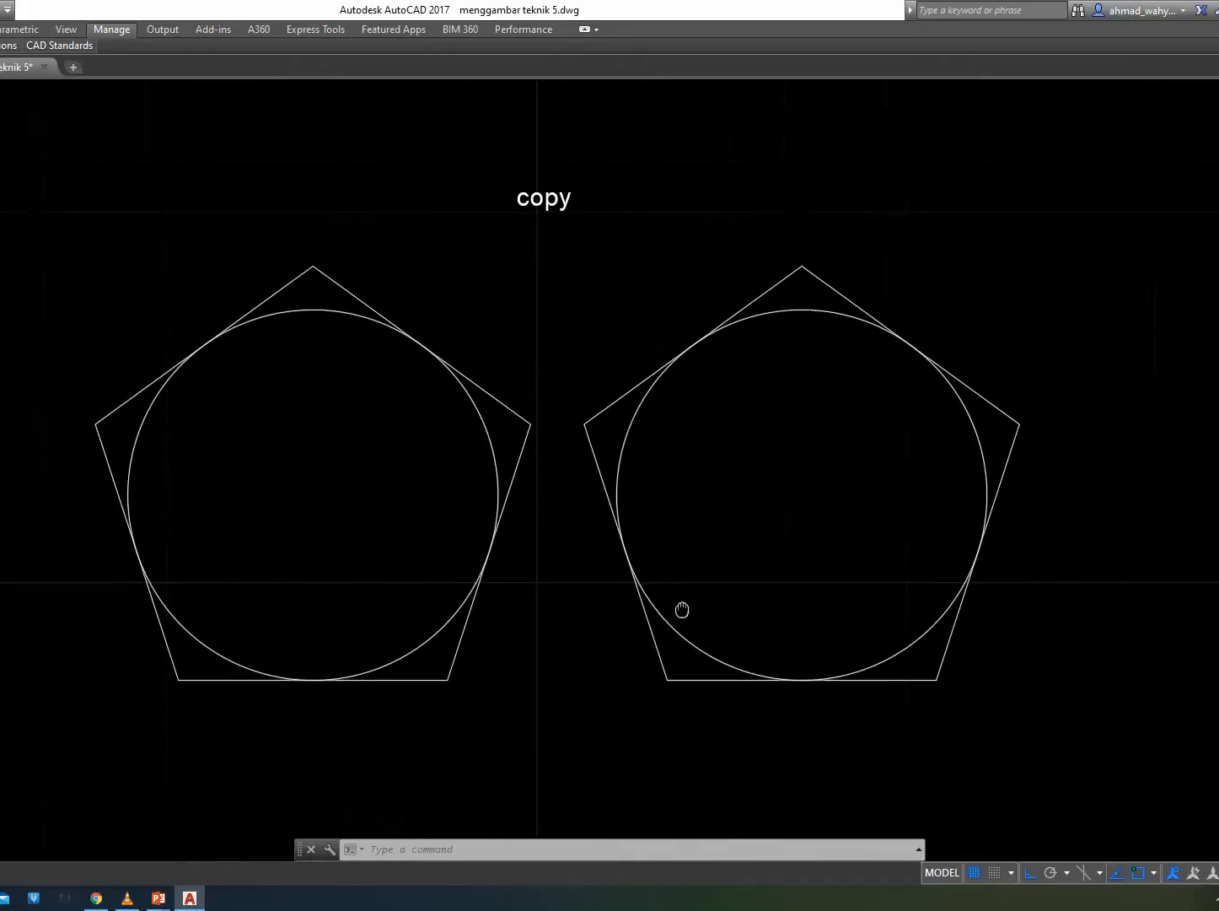
pyautogui.scroll(-2, 682, 607)
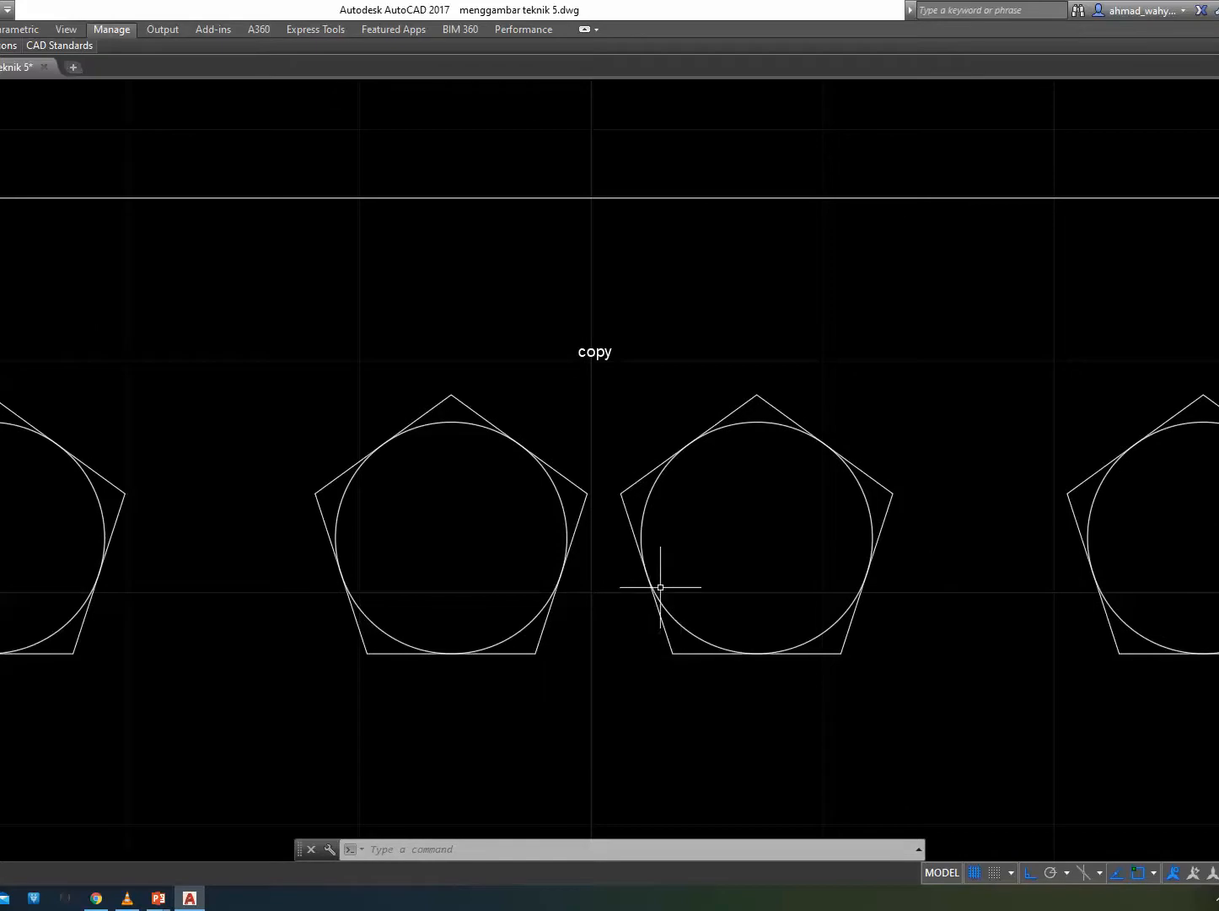
pyautogui.moveTo(702, 653)
pyautogui.mouseDown(button='middle')
pyautogui.moveTo(565, 574)
pyautogui.moveTo(557, 511)
pyautogui.mouseUp(button='middle')
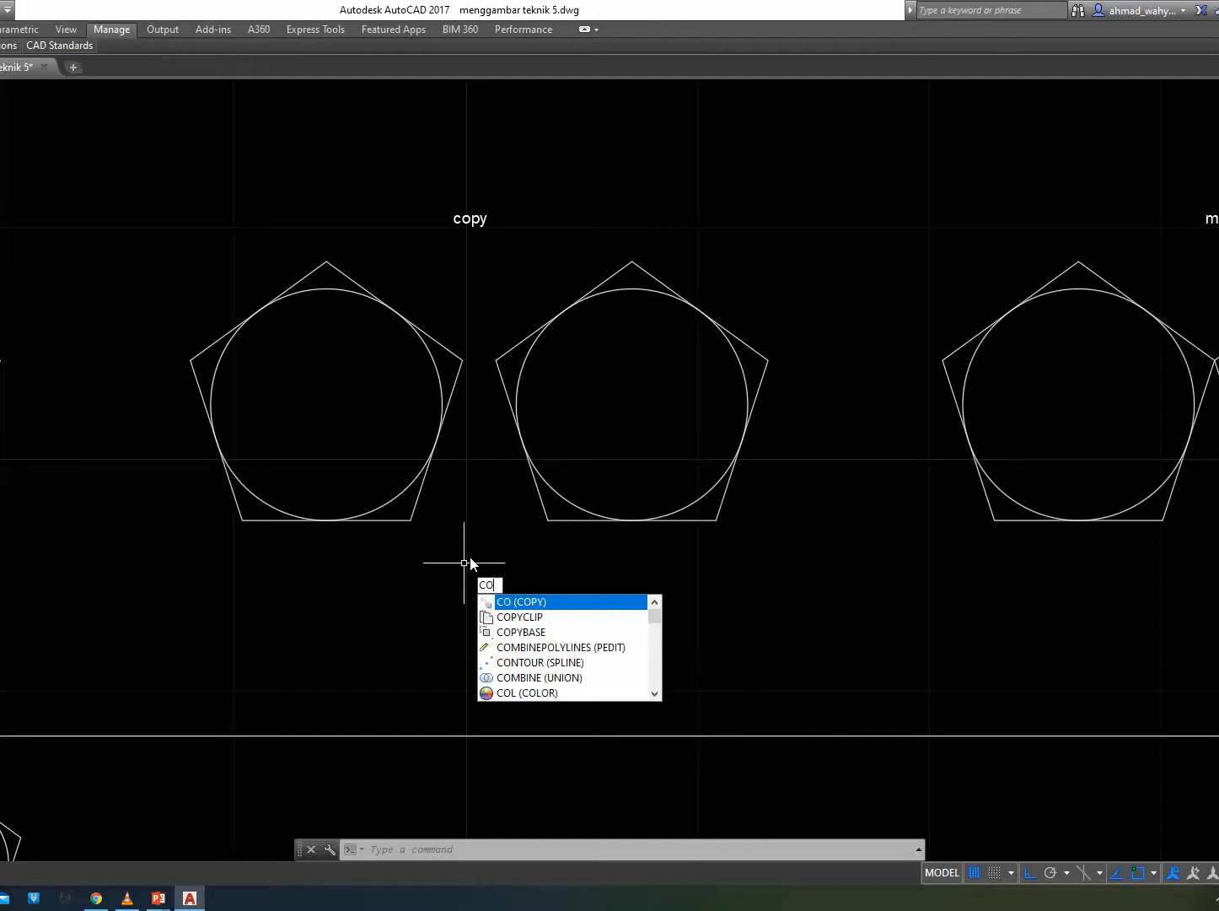
pyautogui.press('Return')
pyautogui.click(364, 577)
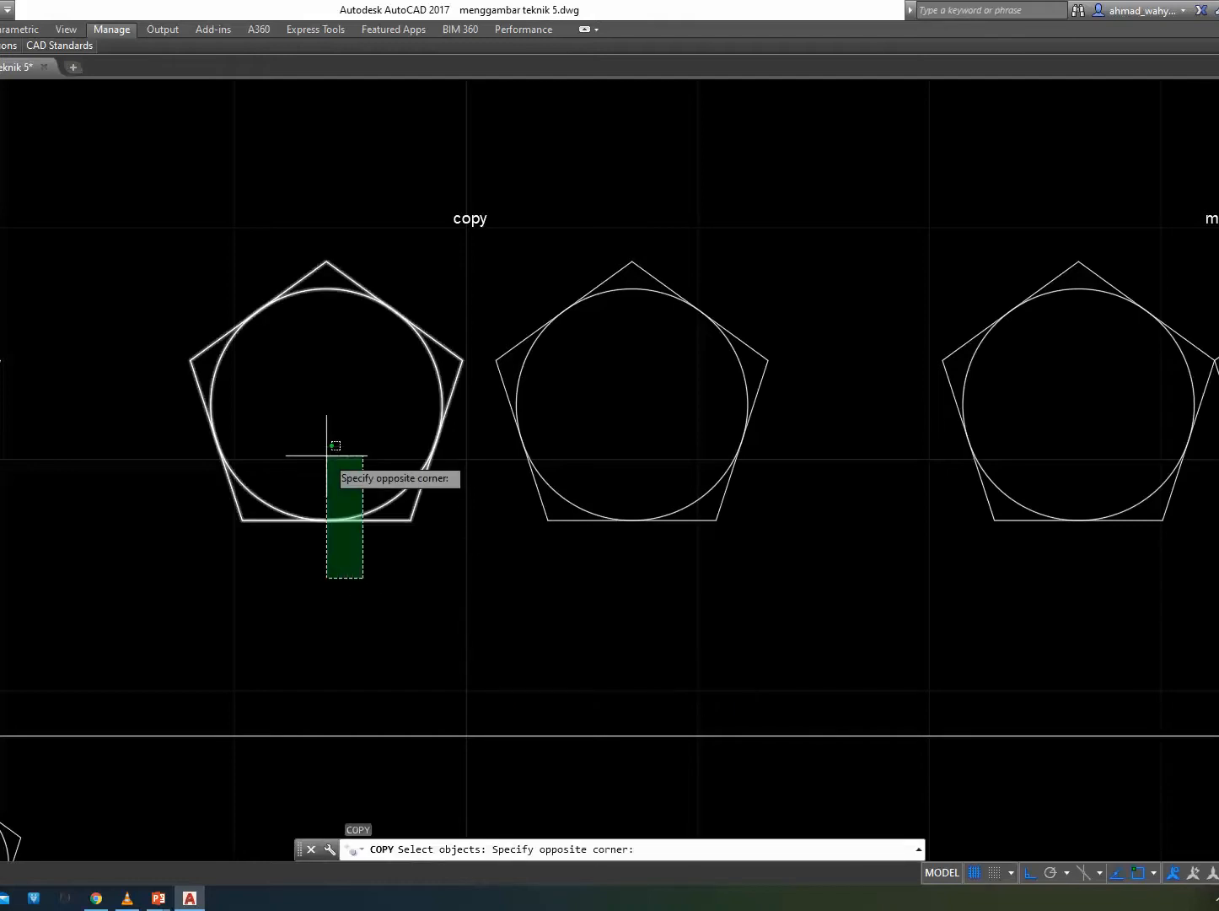
pyautogui.click(327, 455)
pyautogui.press('Return')
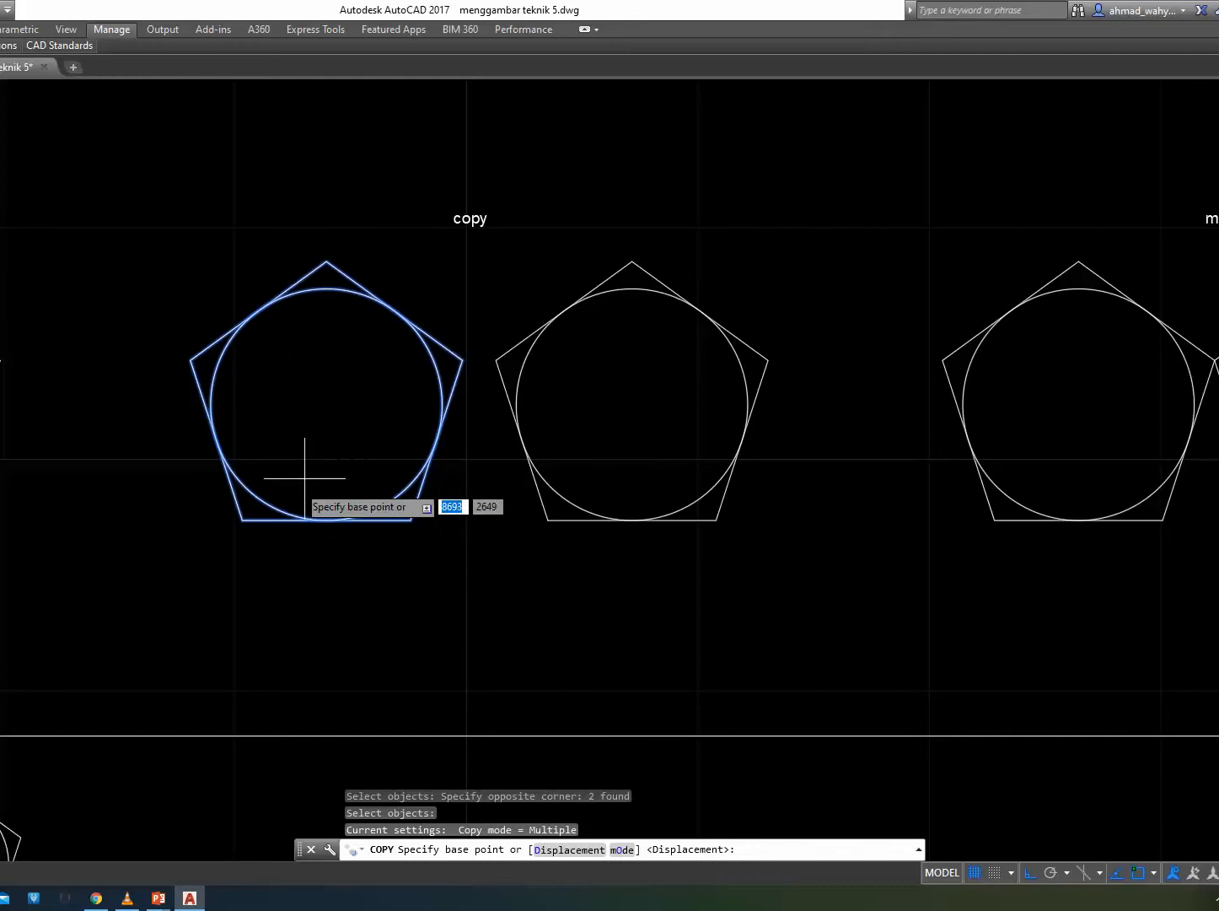
pyautogui.click(242, 520)
pyautogui.moveTo(259, 305); pyautogui.dragTo(231, 638, button='middle')
pyautogui.click(240, 289)
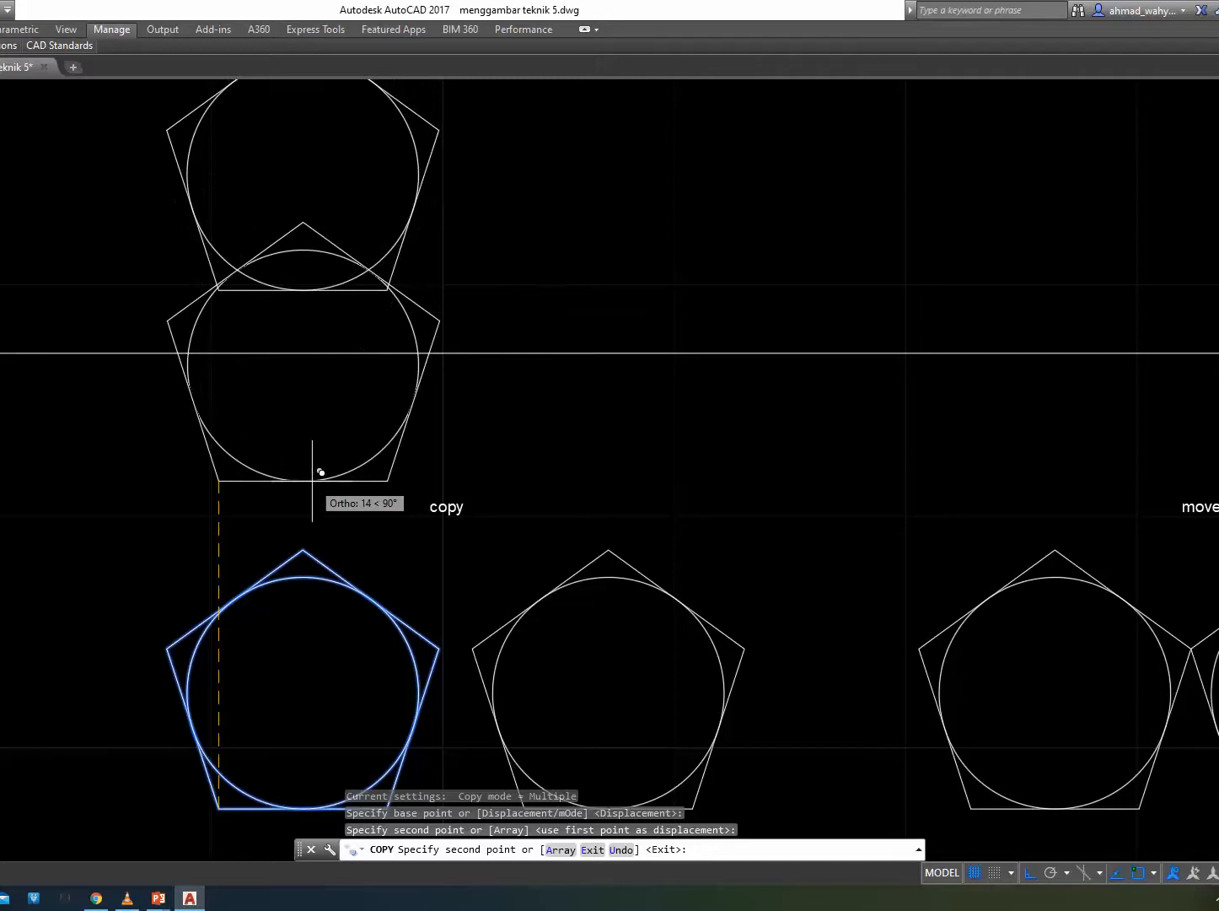
# Place a second copy of the pentagon and circle directly above the first copy, and end the Copy command.
pyautogui.scroll(-2, 312, 473)
pyautogui.moveTo(333, 292); pyautogui.dragTo(337, 363, button='middle')
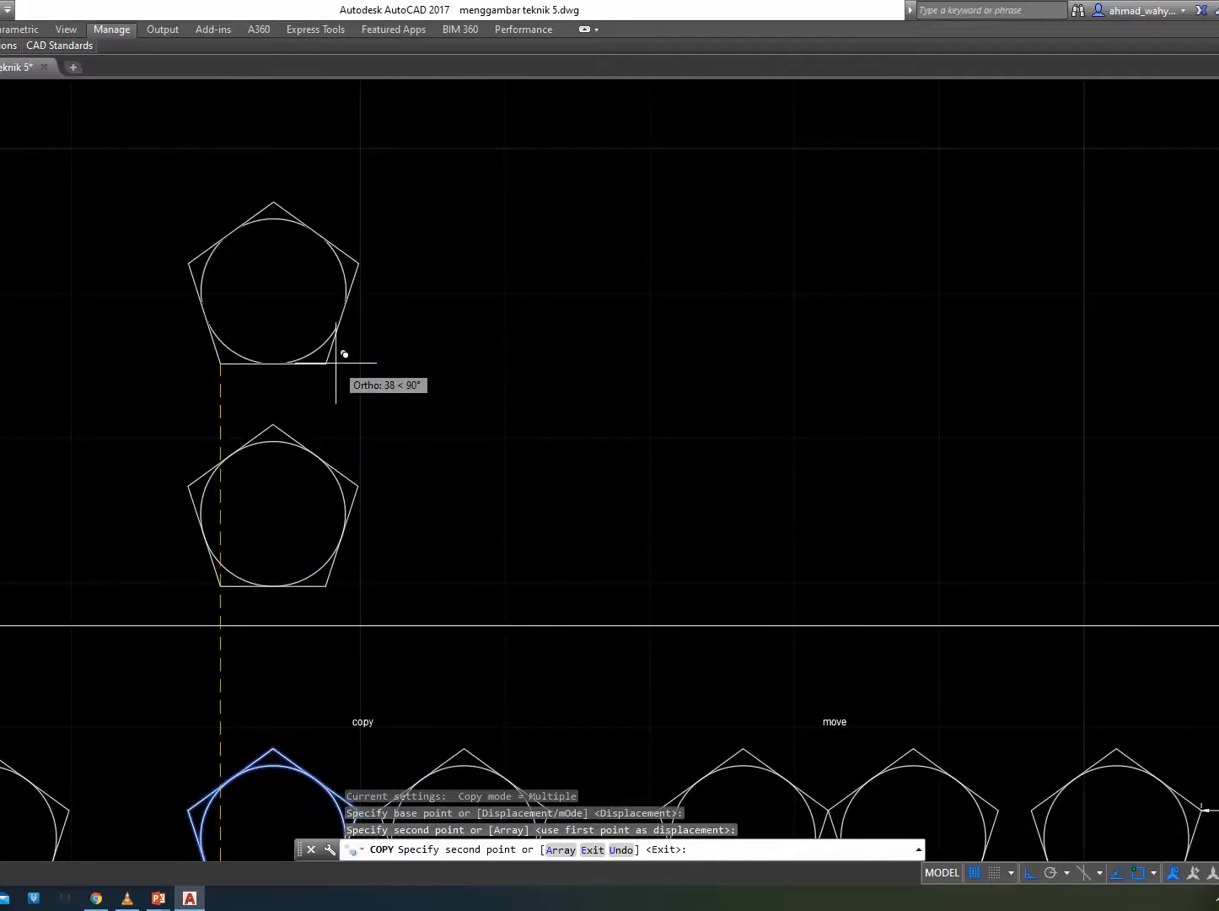
pyautogui.click(355, 365)
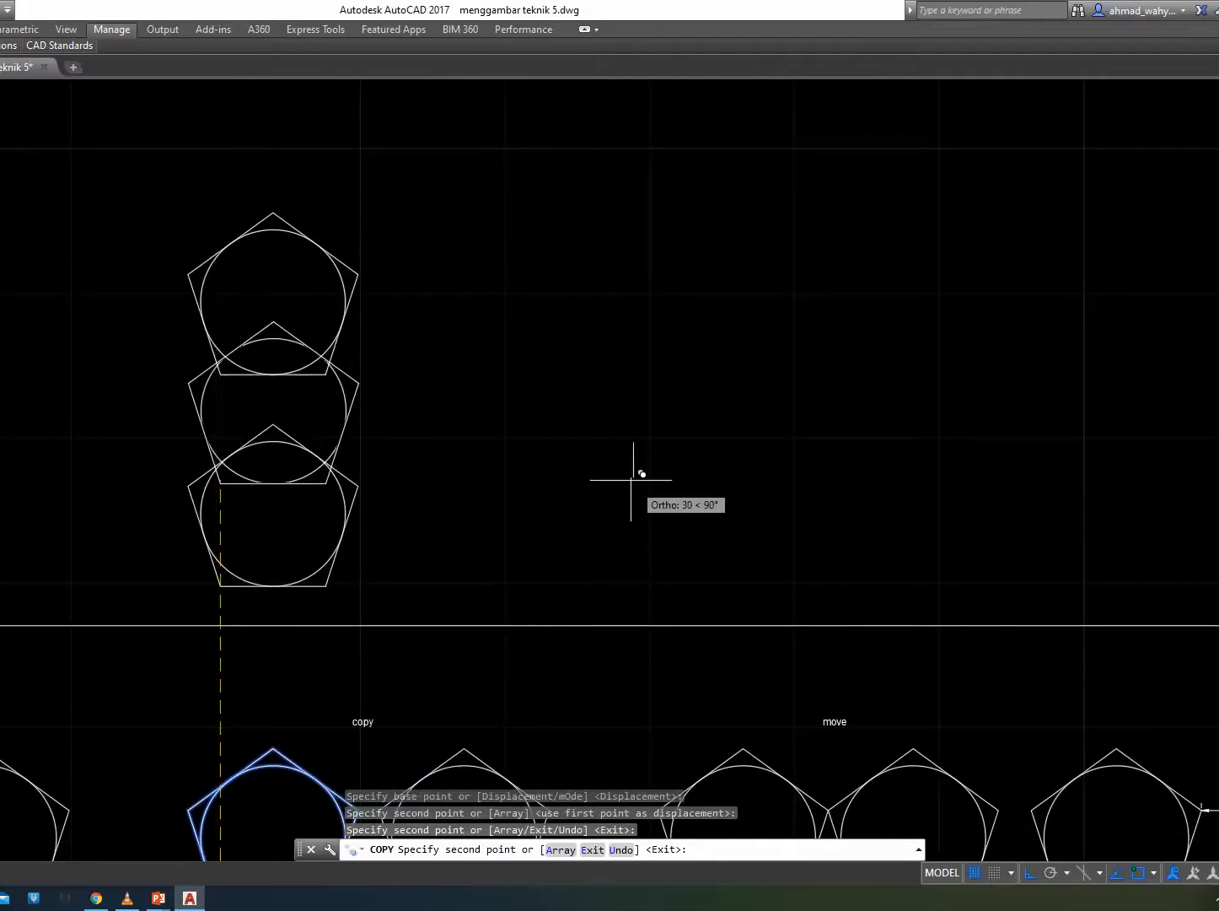
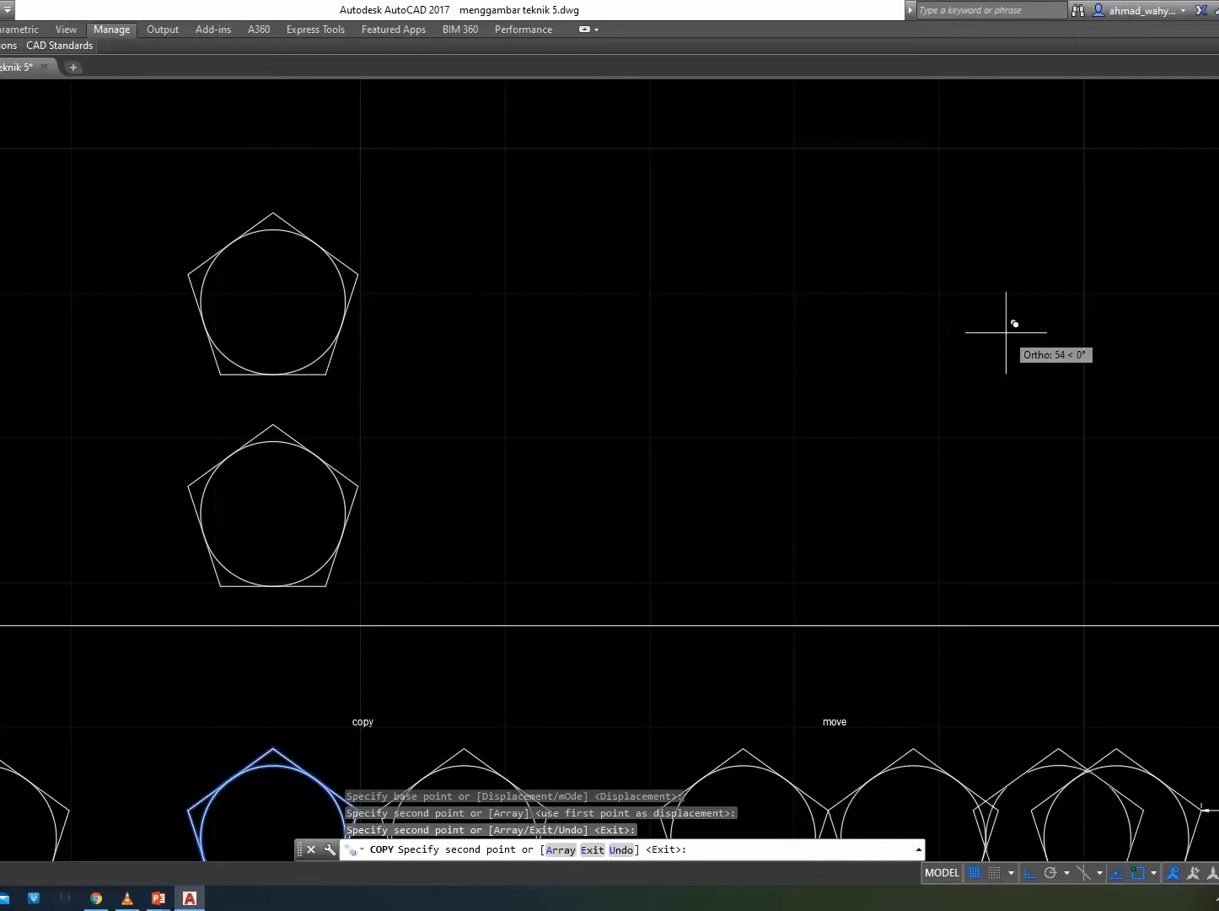
pyautogui.click(590, 850)
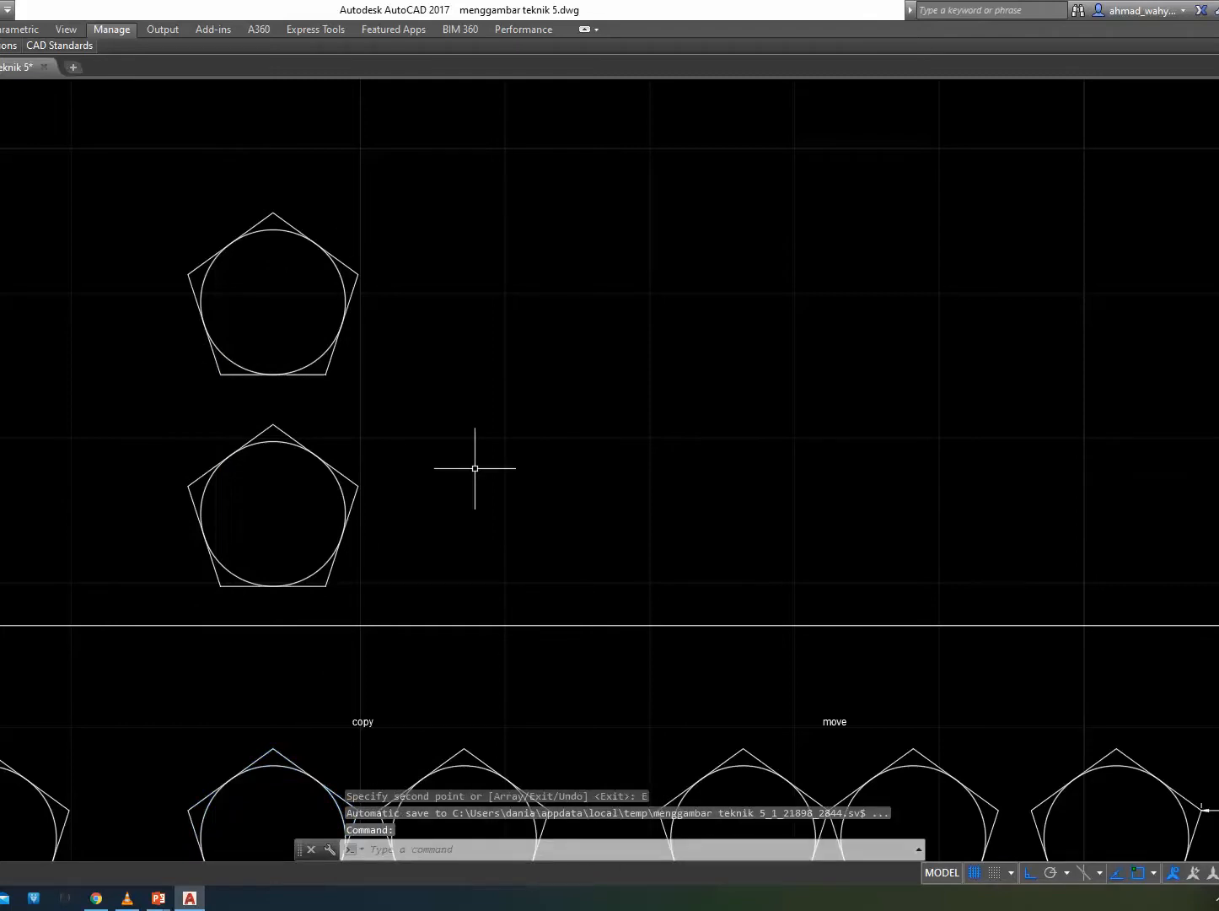
# Move the upper pentagon and circle so that its left vertex meets the right vertex of the lower pentagon.
pyautogui.moveTo(465, 509); pyautogui.dragTo(378, 363, button='middle')
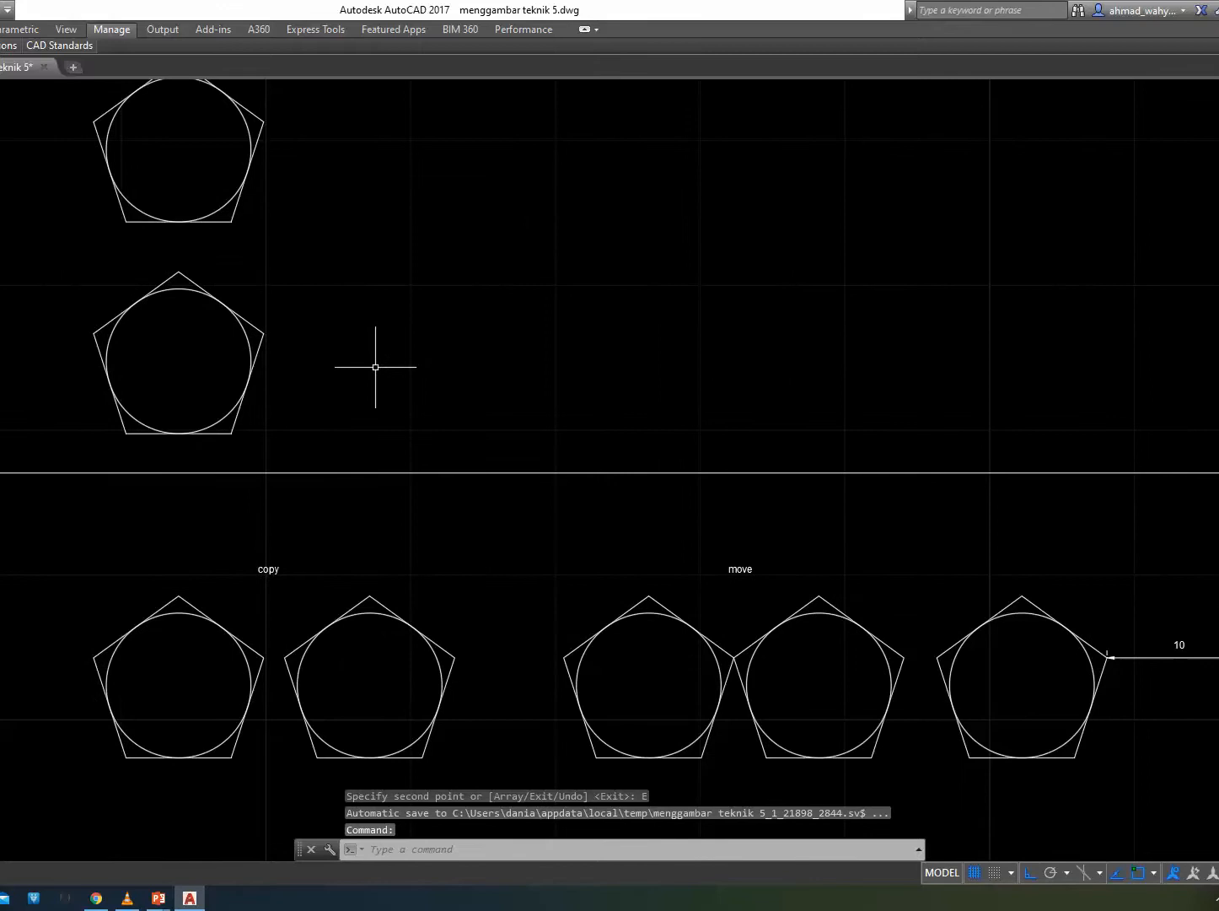
pyautogui.moveTo(367, 278); pyautogui.dragTo(618, 619, button='middle')
pyautogui.scroll(2, 556, 553)
pyautogui.scroll(-2, 538, 564)
pyautogui.moveTo(537, 563); pyautogui.dragTo(499, 497, button='middle')
pyautogui.press('Return')
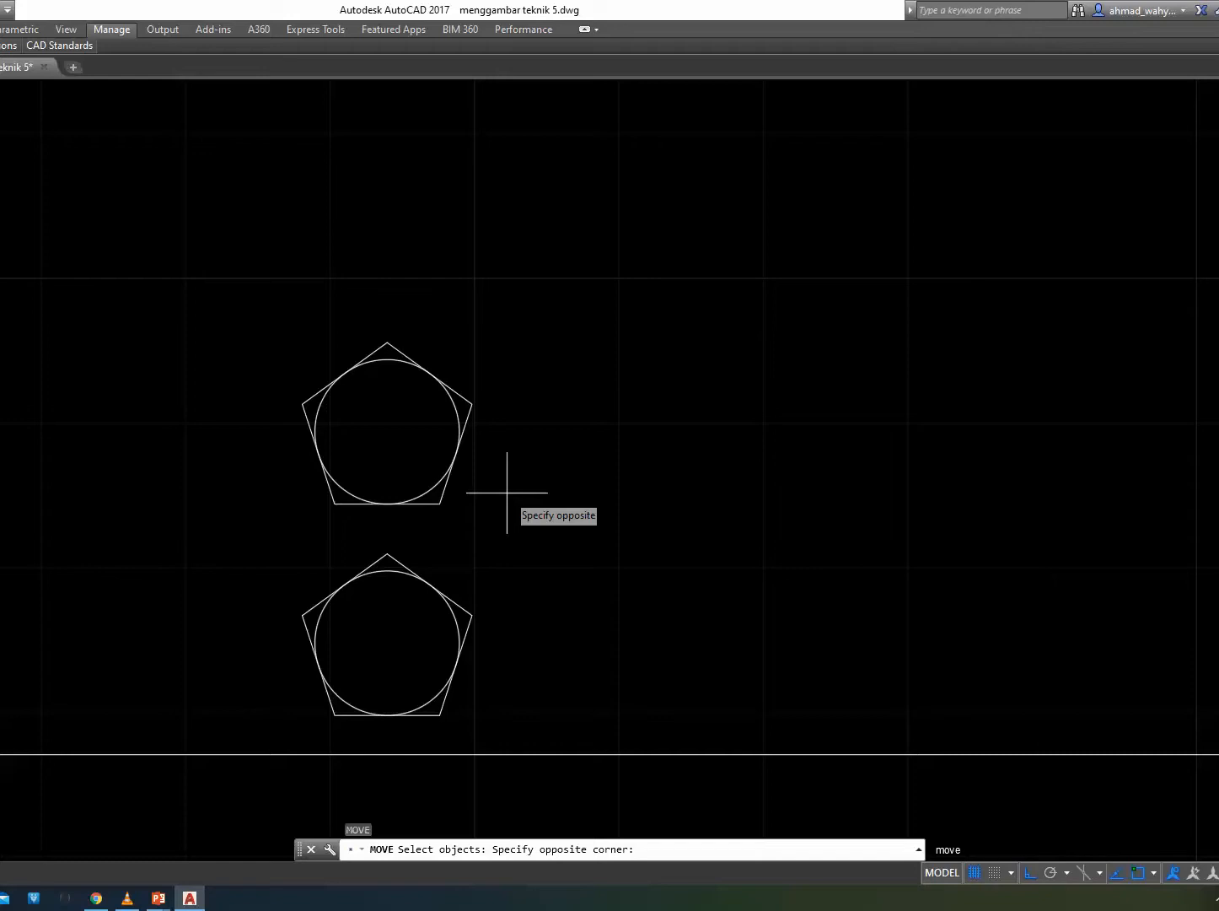
pyautogui.click(502, 496)
pyautogui.click(419, 314)
pyautogui.press('Return')
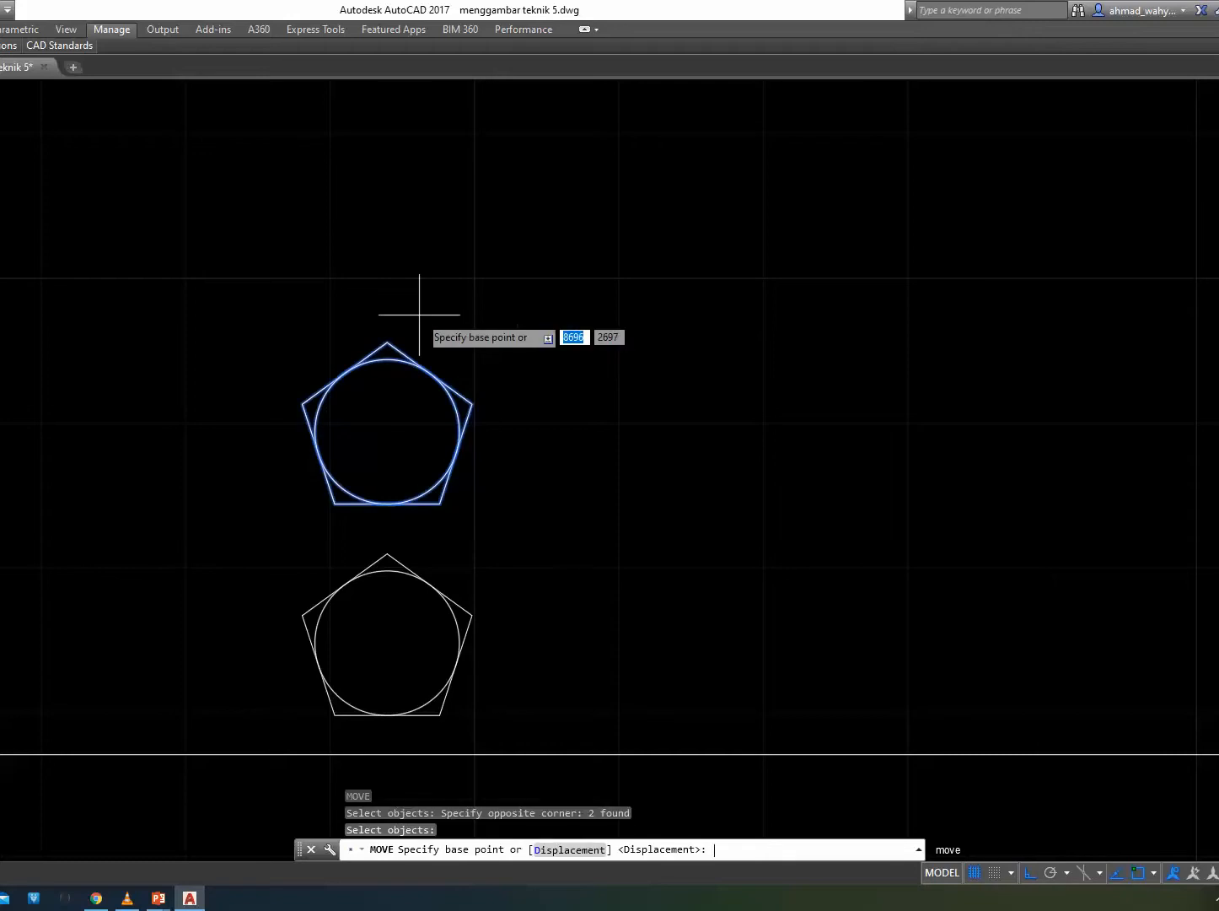
pyautogui.click(309, 405)
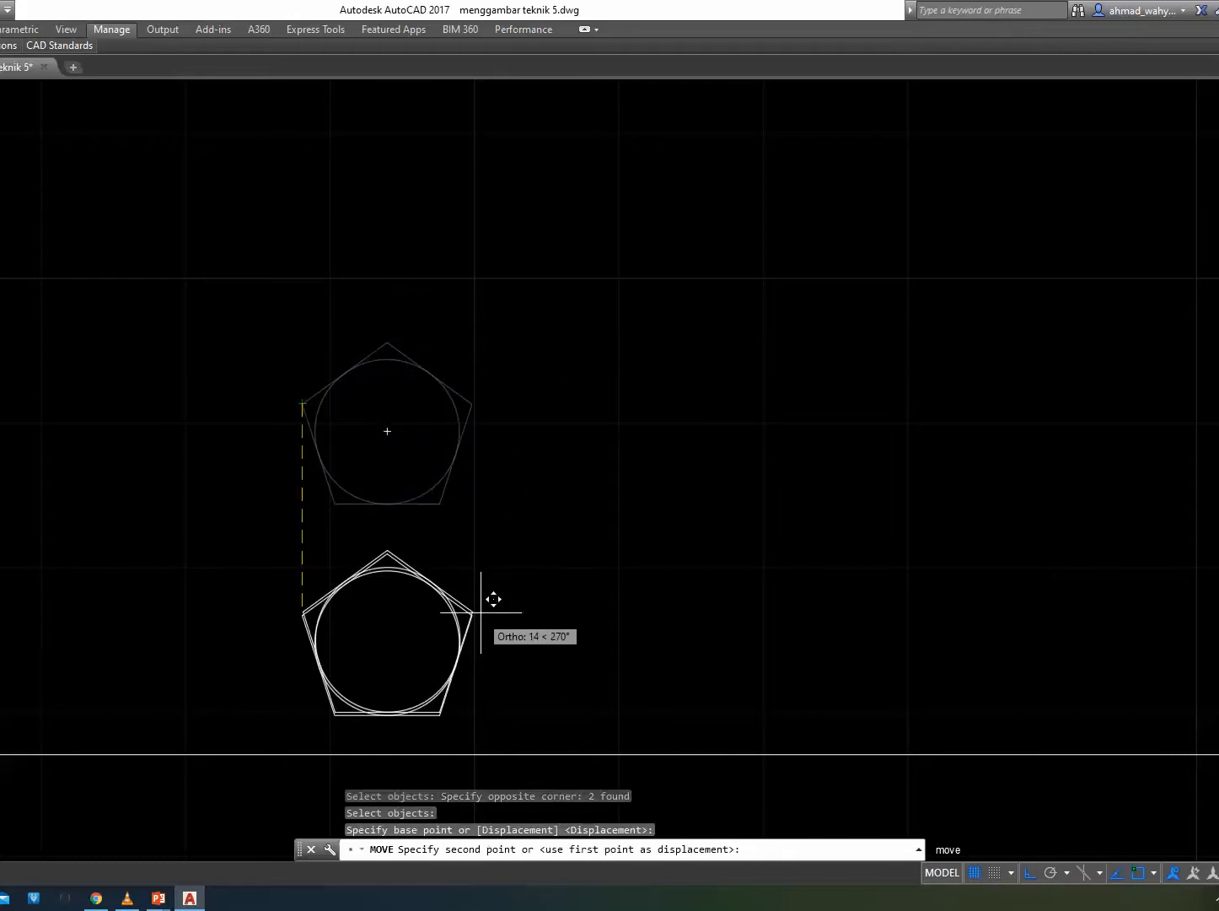
pyautogui.click(477, 618)
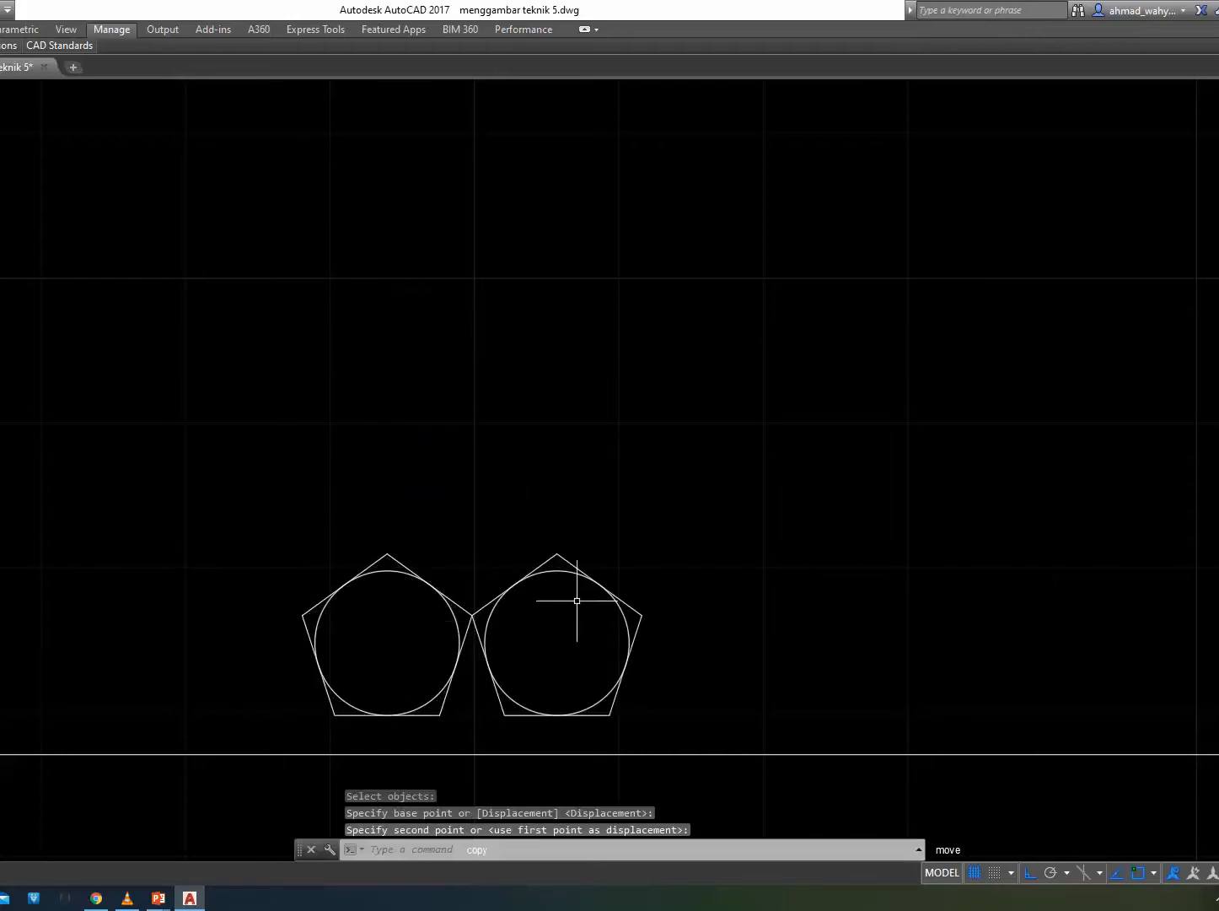
# Move both joined pentagons with their circles horizontally to the right, towards the area above the "move" example.
pyautogui.moveTo(691, 656); pyautogui.dragTo(617, 363, button='middle')
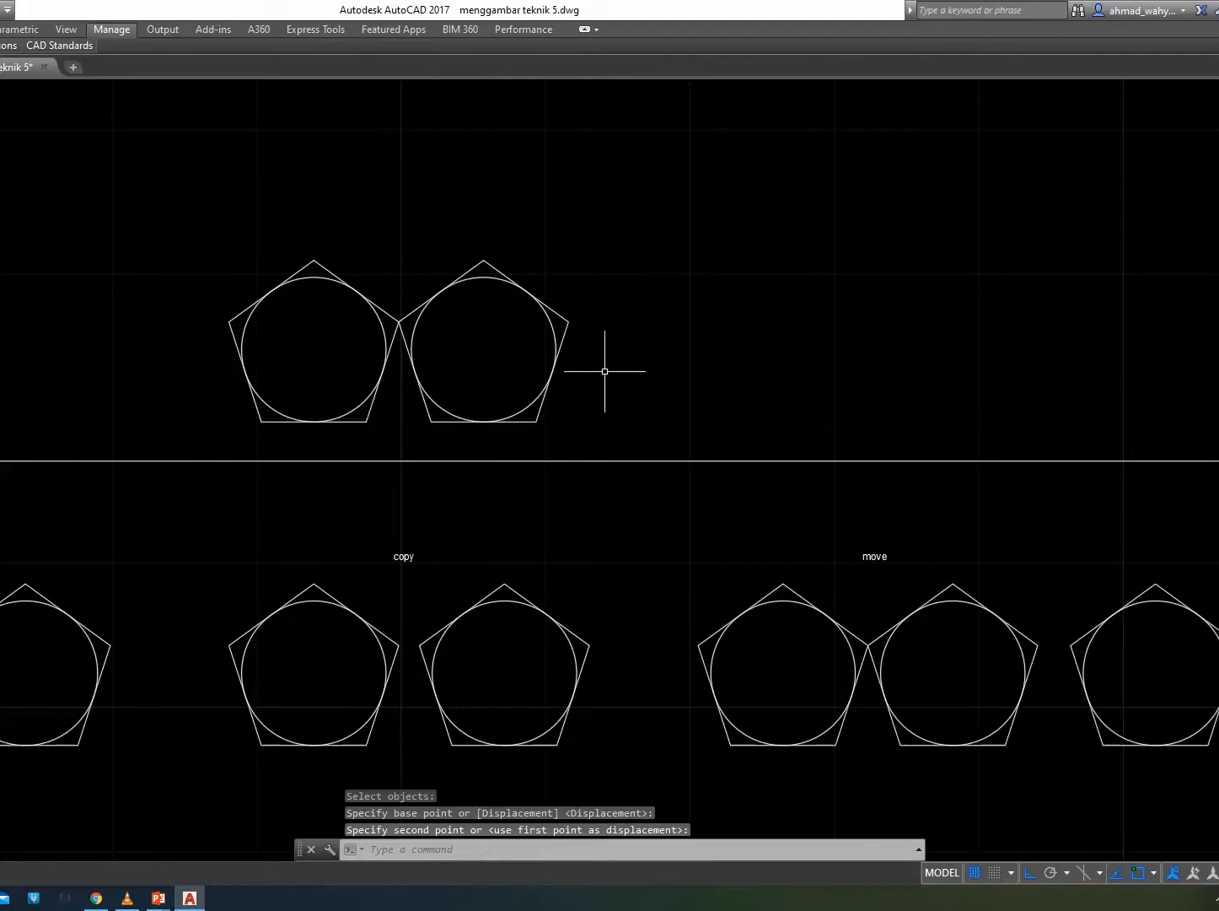
pyautogui.press('space')
pyautogui.moveTo(213, 230); pyautogui.dragTo(105, 172)
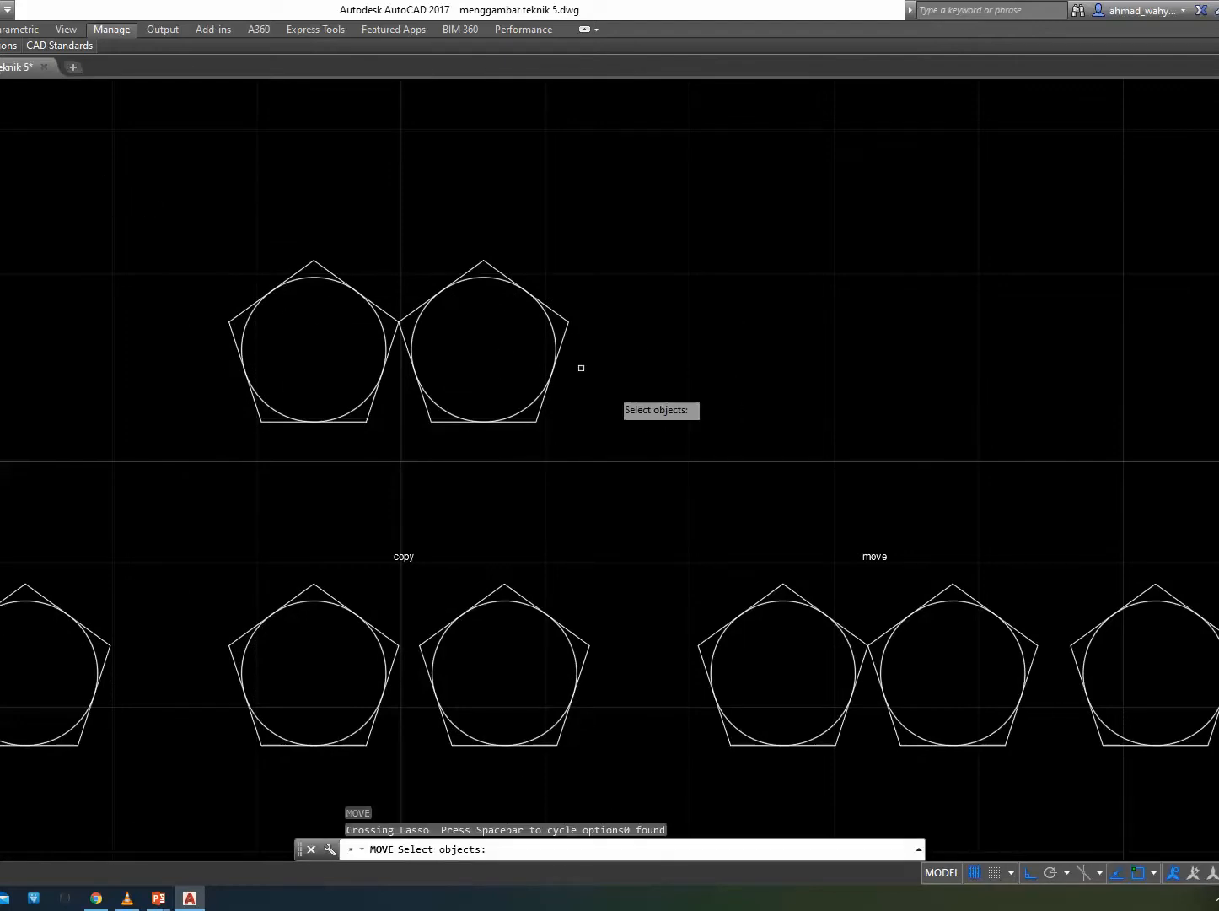
pyautogui.click(624, 393)
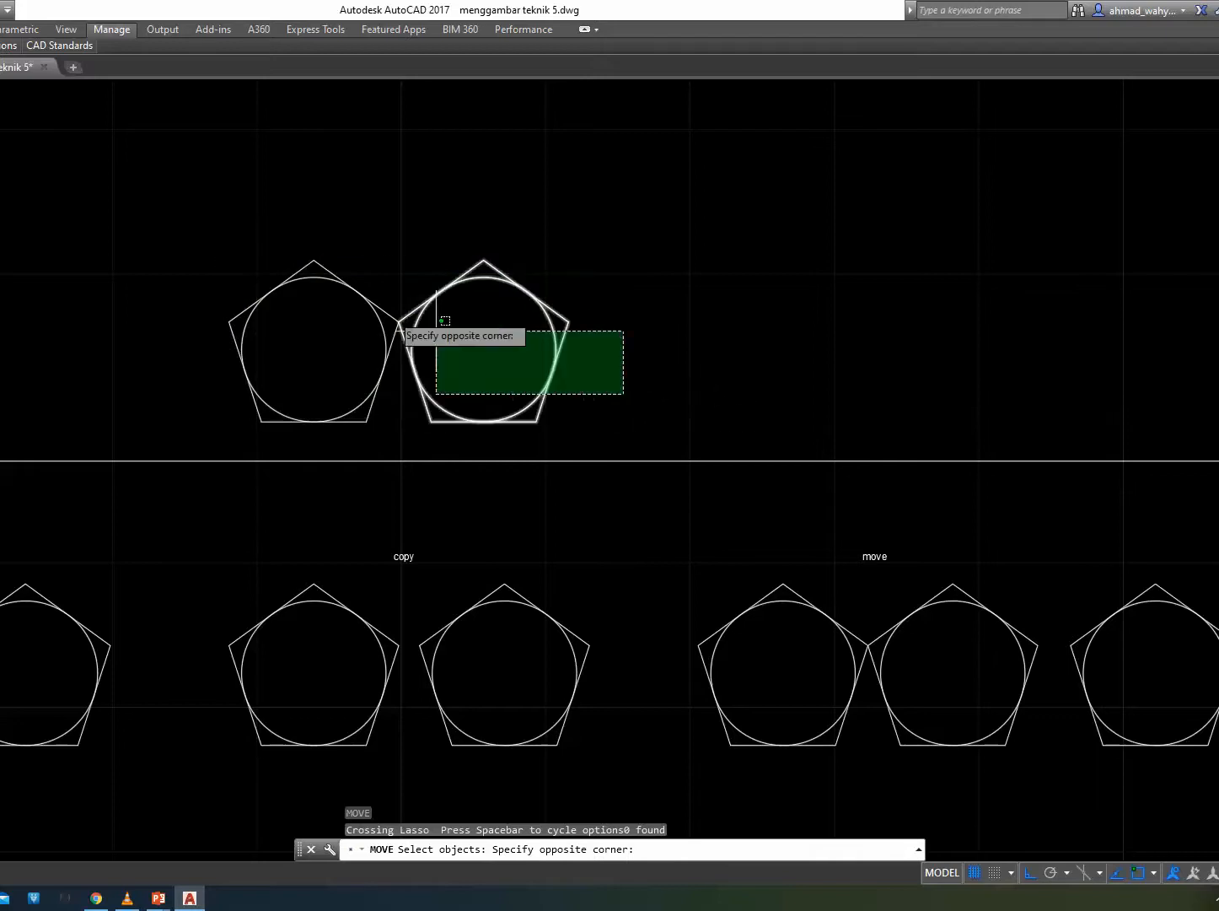
pyautogui.click(176, 209)
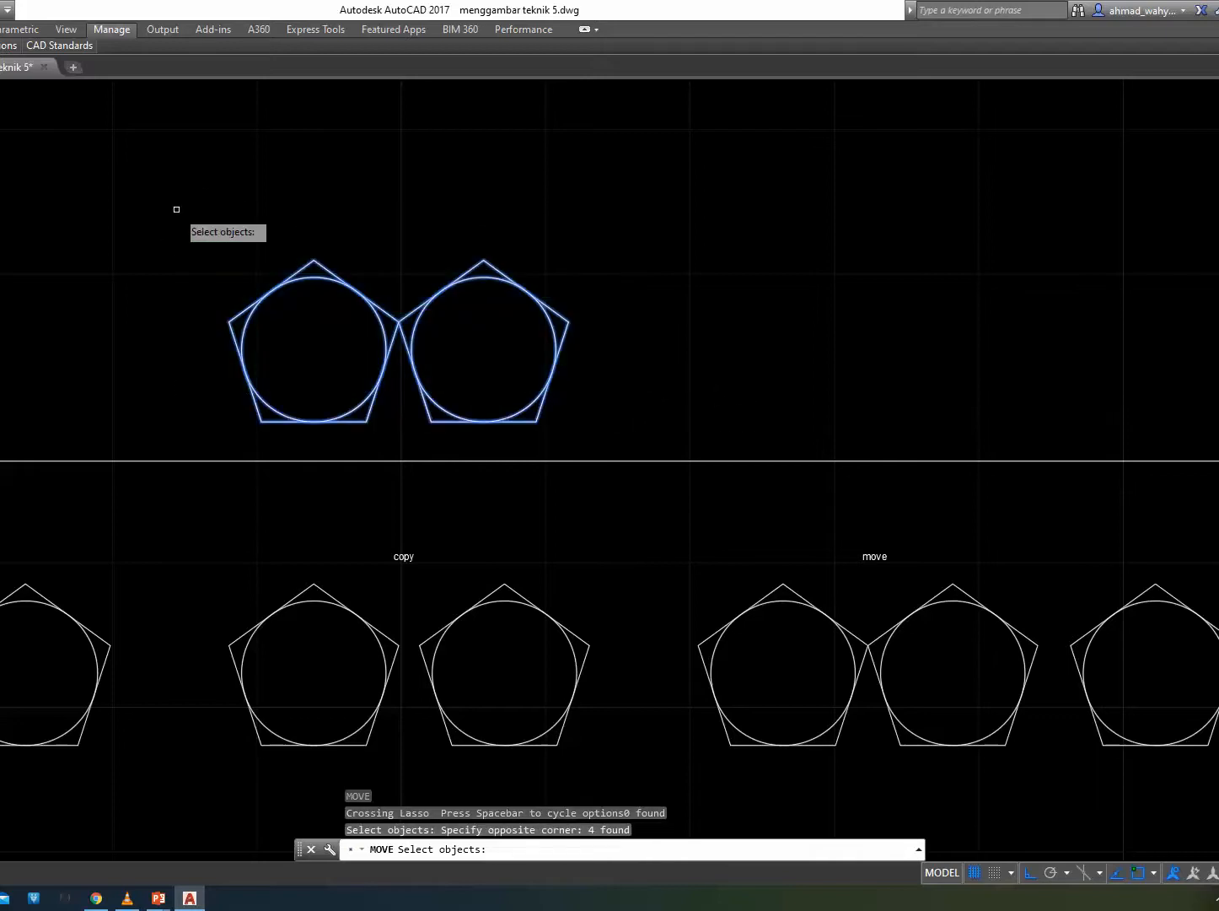
pyautogui.press('Return')
pyautogui.click(187, 217)
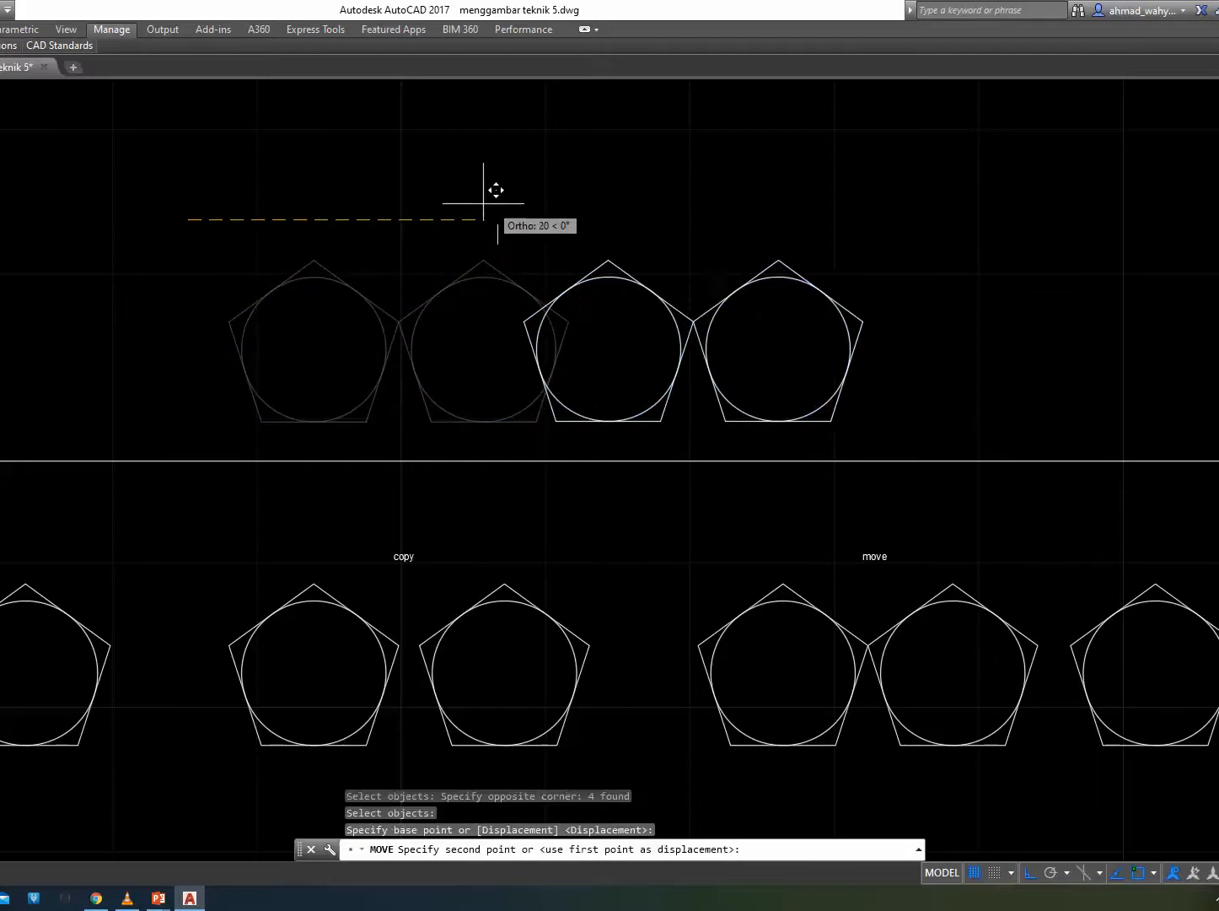
pyautogui.click(577, 210)
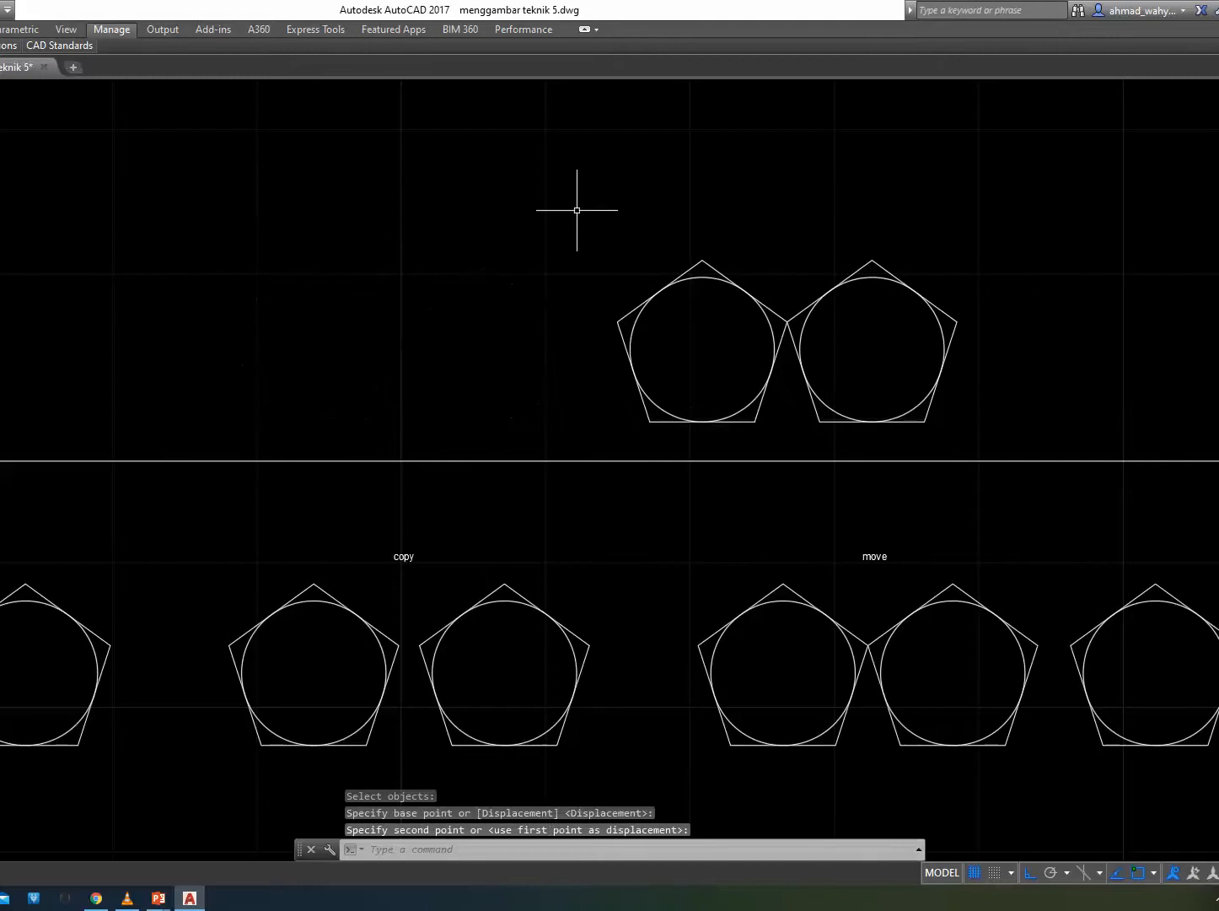
# Move the right one of the two joined pentagons, with its circle, 10 units to the right from its left vertex.
pyautogui.moveTo(1014, 574); pyautogui.dragTo(547, 528, button='middle')
pyautogui.moveTo(400, 294); pyautogui.dragTo(399, 299, button='middle')
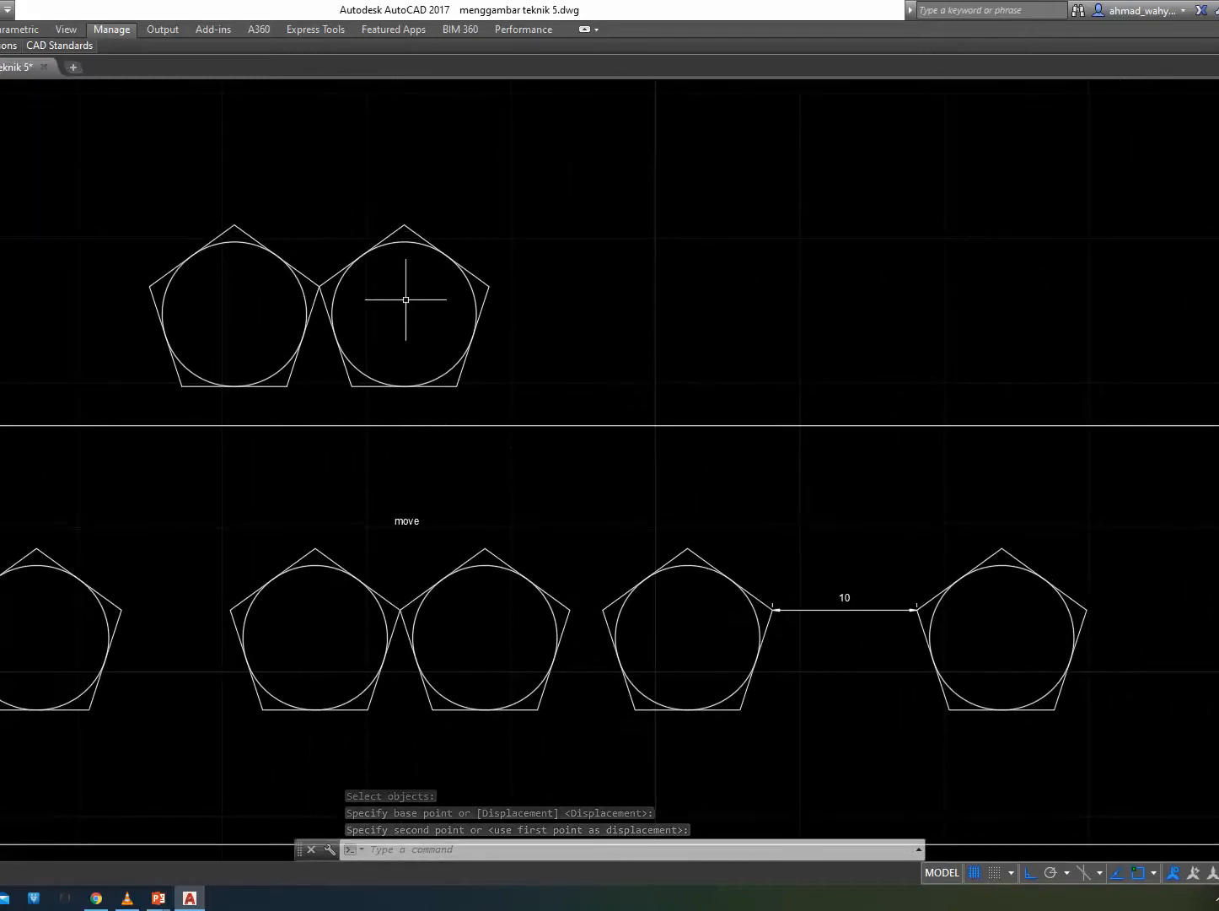
pyautogui.write('m')
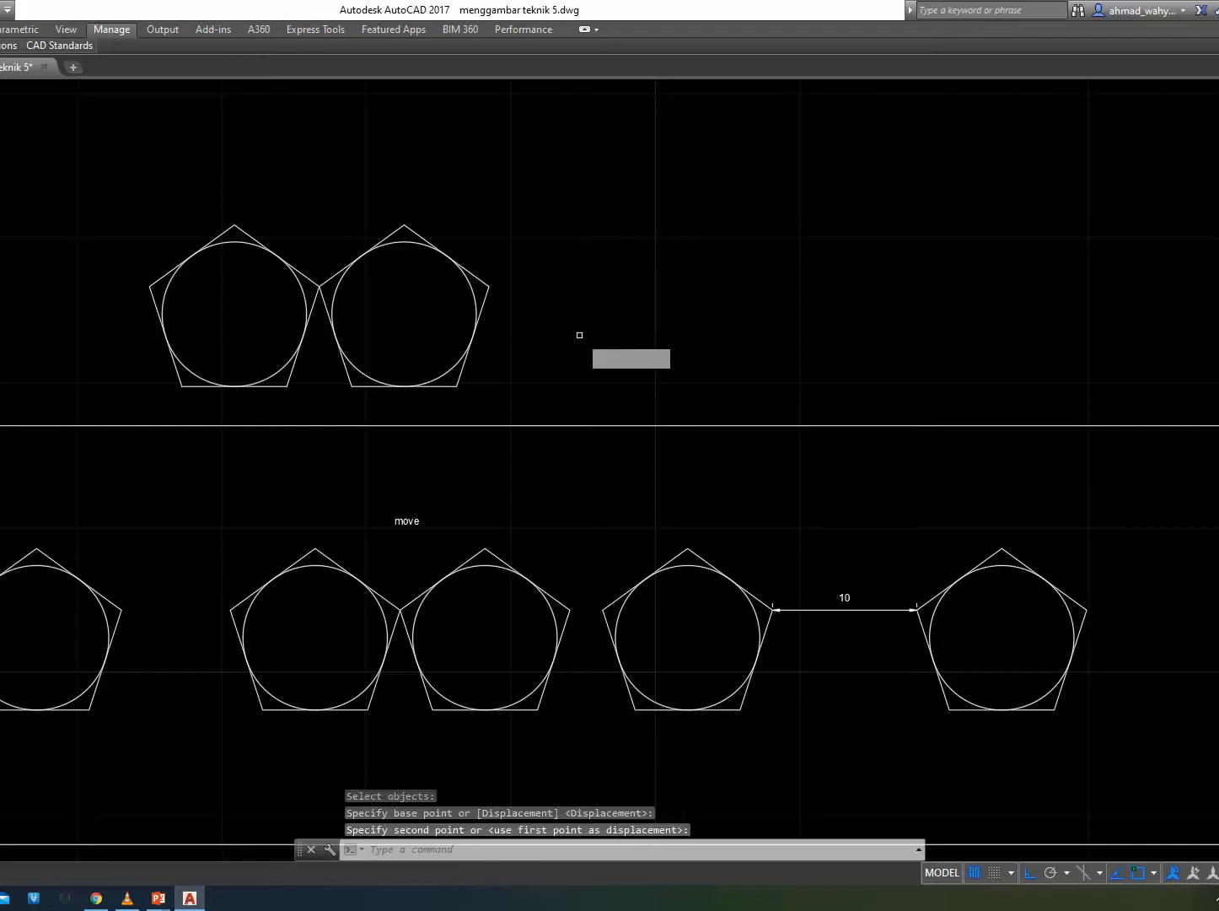
pyautogui.press('Return')
pyautogui.click(580, 335)
pyautogui.click(510, 304)
pyautogui.press('Return')
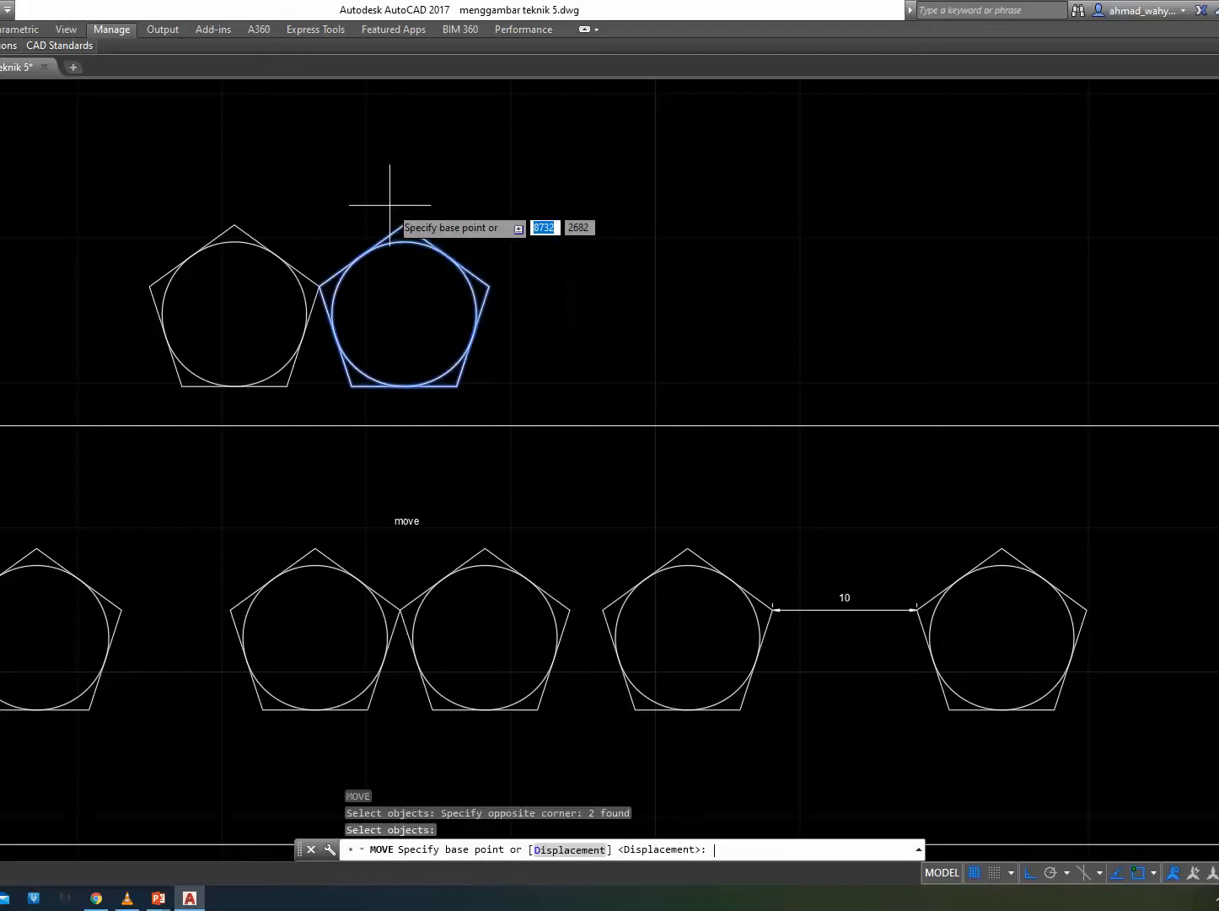
pyautogui.click(321, 285)
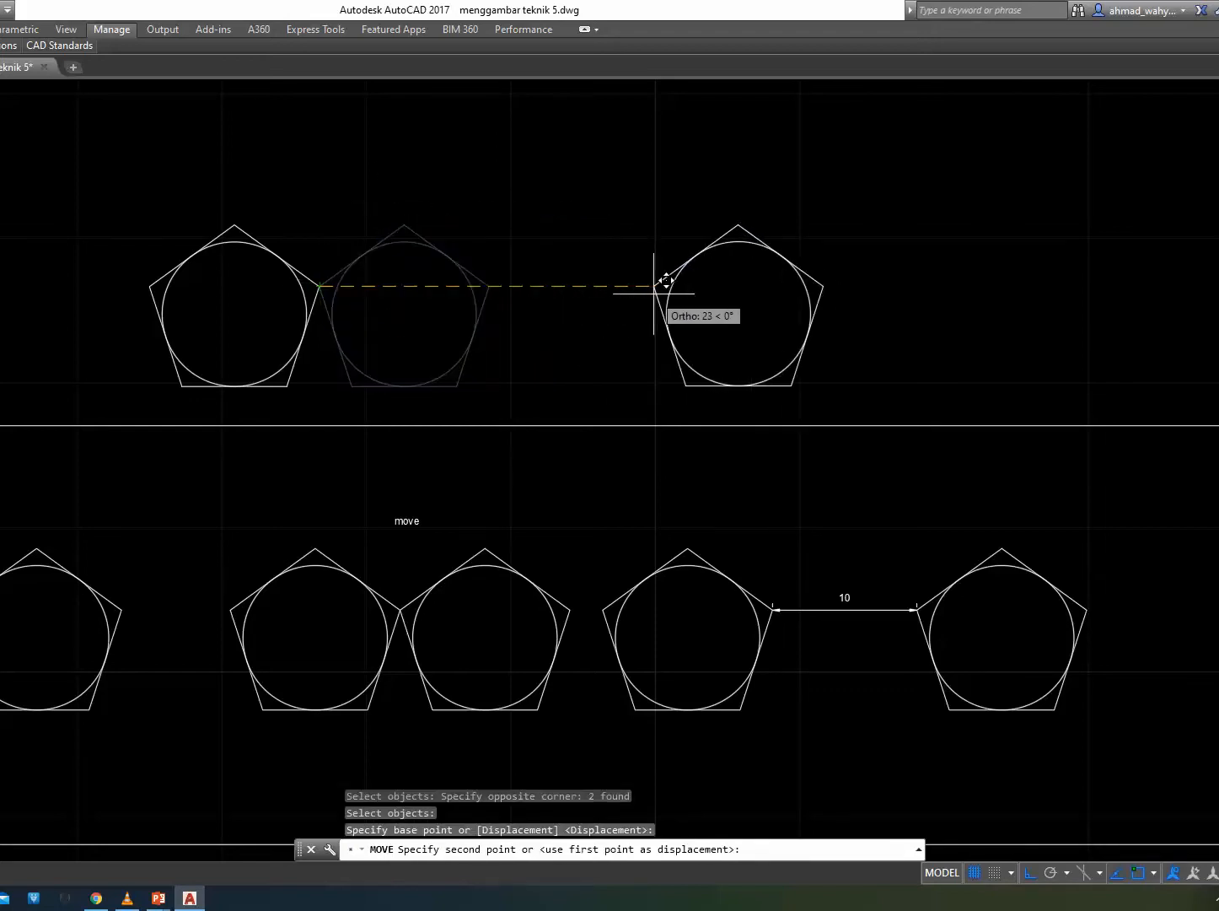
pyautogui.write('10')
pyautogui.press('Return')
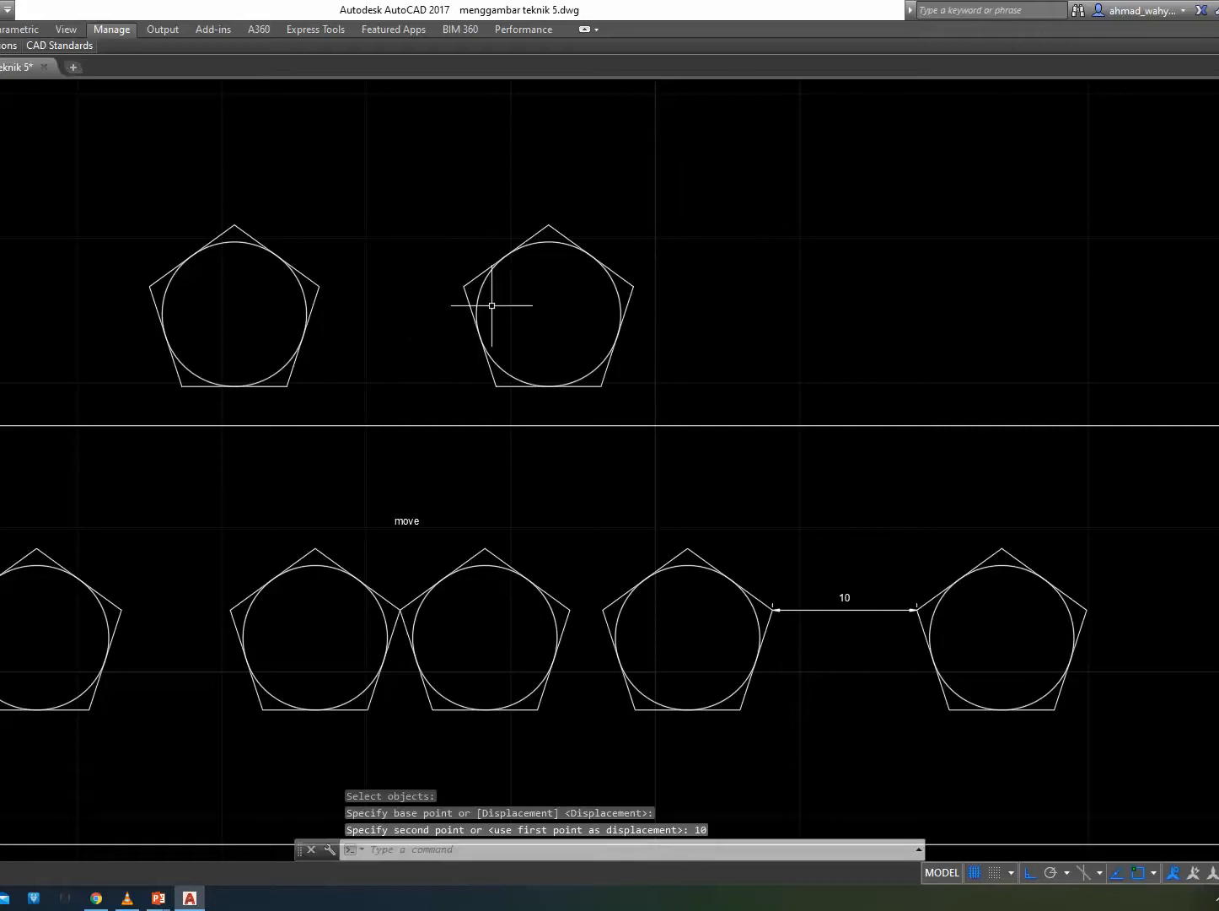
# Add a linear dimension between the facing vertices of the two separated pentagons above the "move" example.
pyautogui.write('dli')
pyautogui.press('Return')
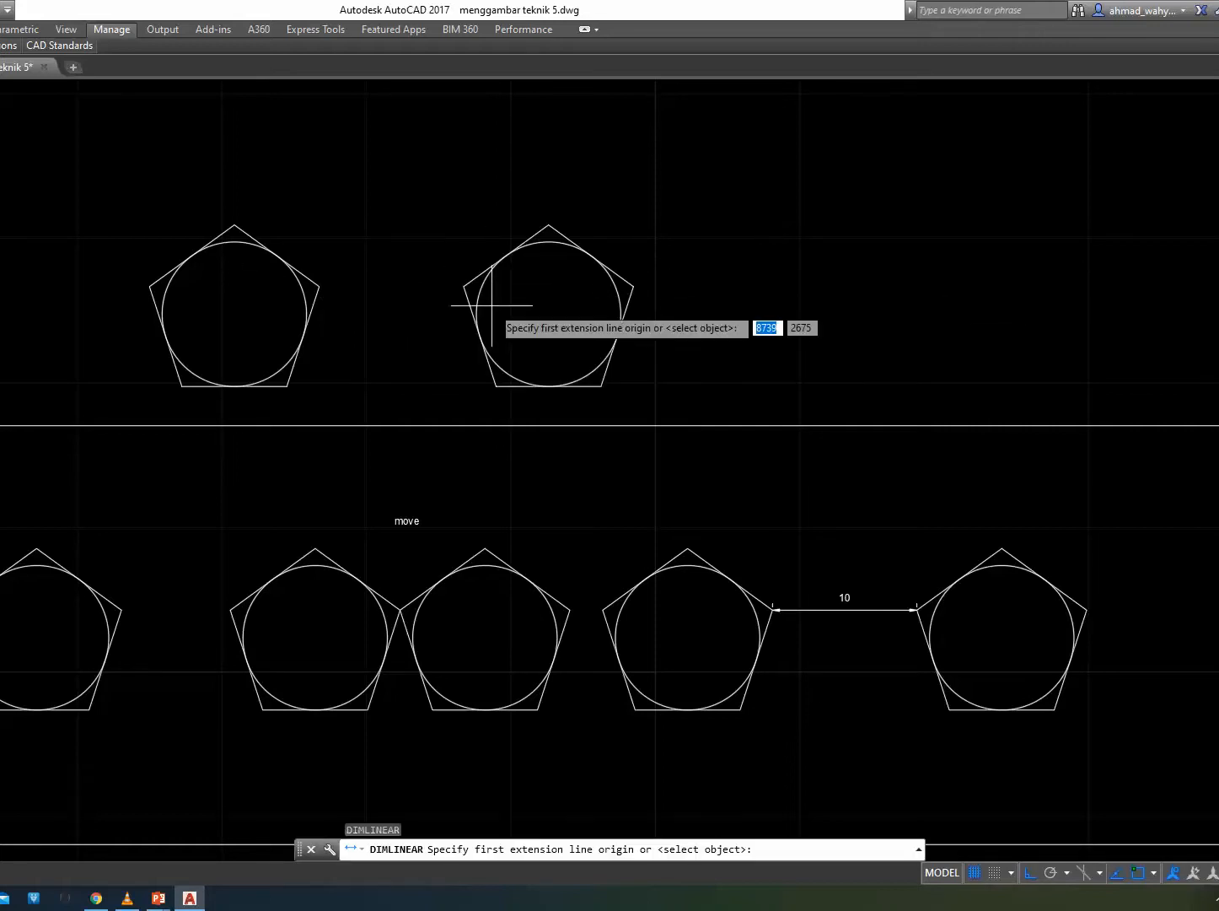
pyautogui.click(319, 287)
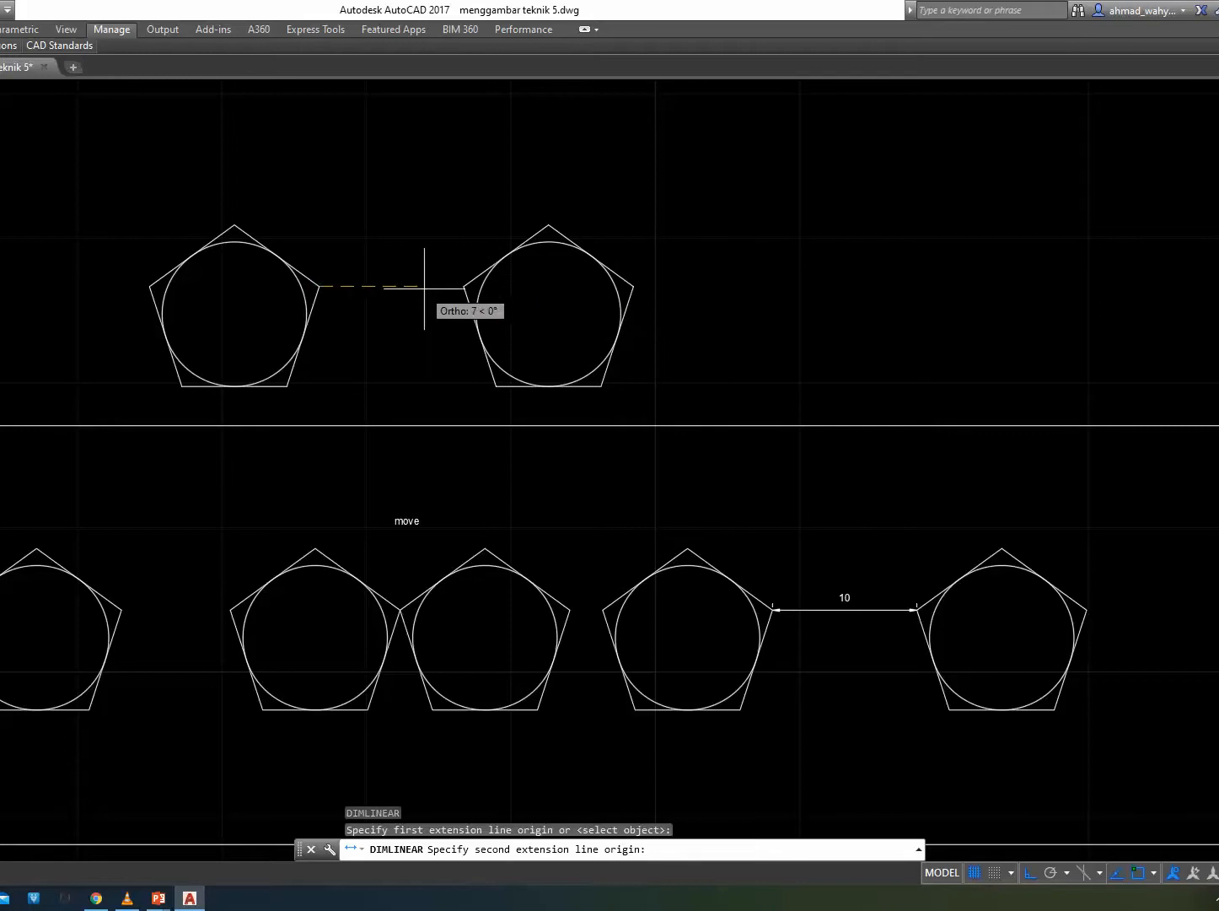
pyautogui.click(464, 287)
pyautogui.click(470, 285)
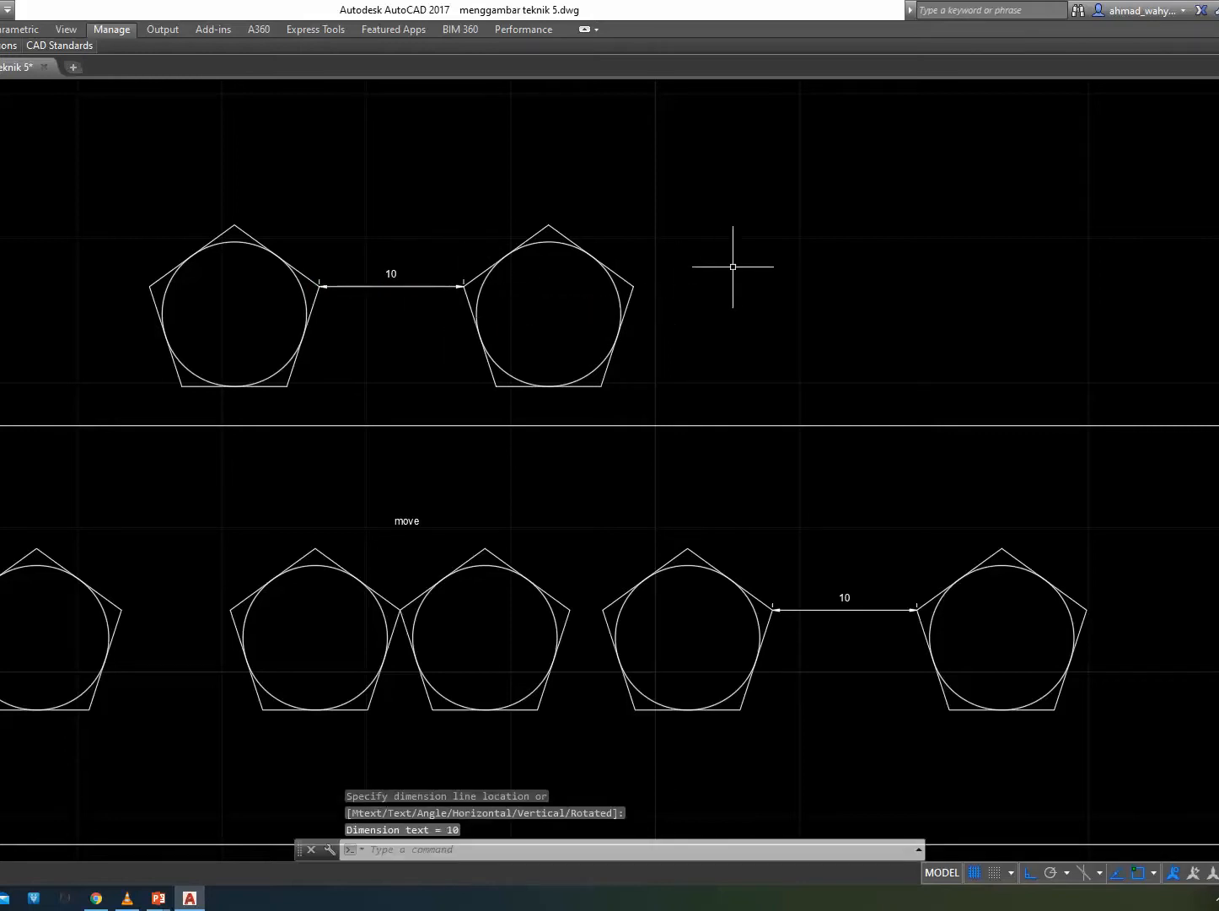
# Examine the command reference tables, especially the Rotate to Scale and Extend to Union sections, and the dimensioned rectangle example beside them.
pyautogui.scroll(-4, 572, 311)
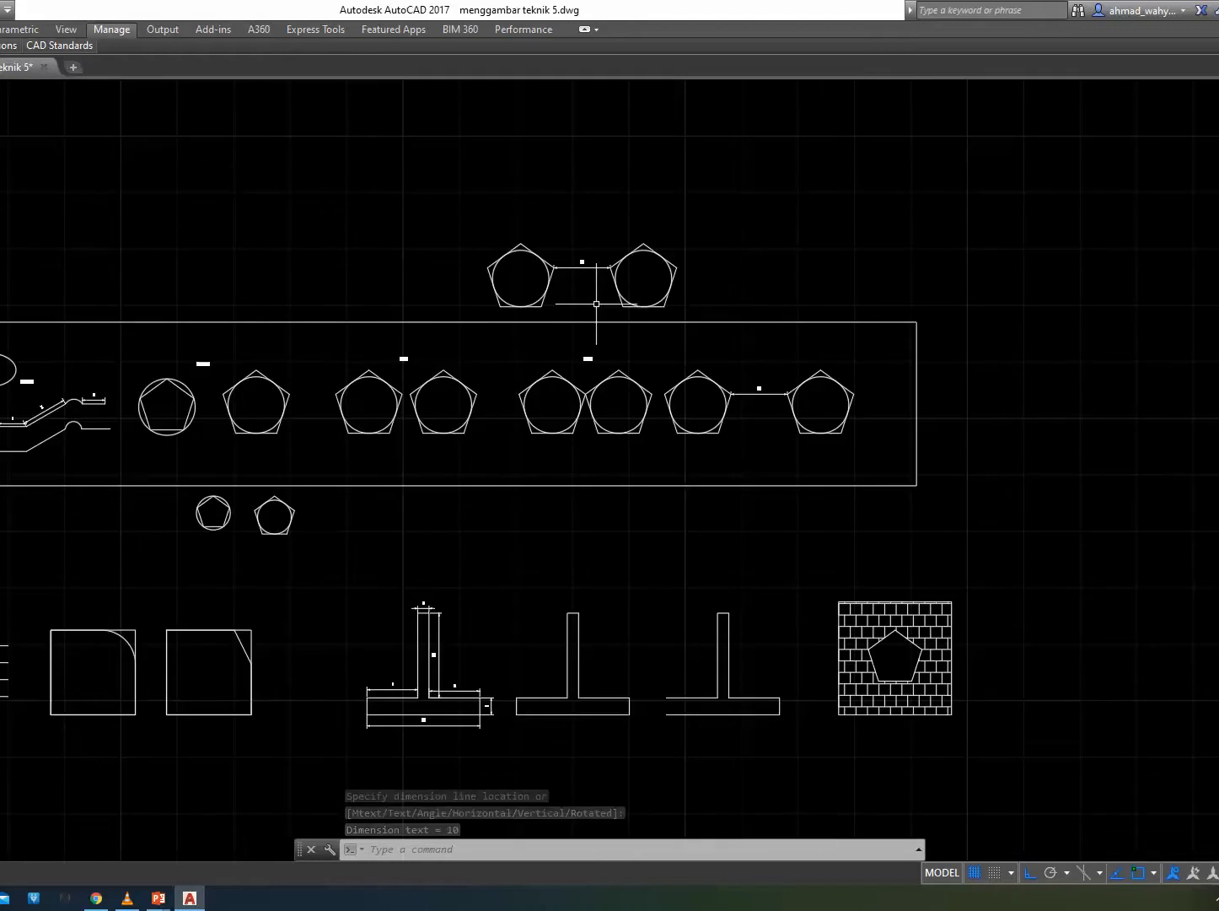
pyautogui.scroll(-3, 311, 482)
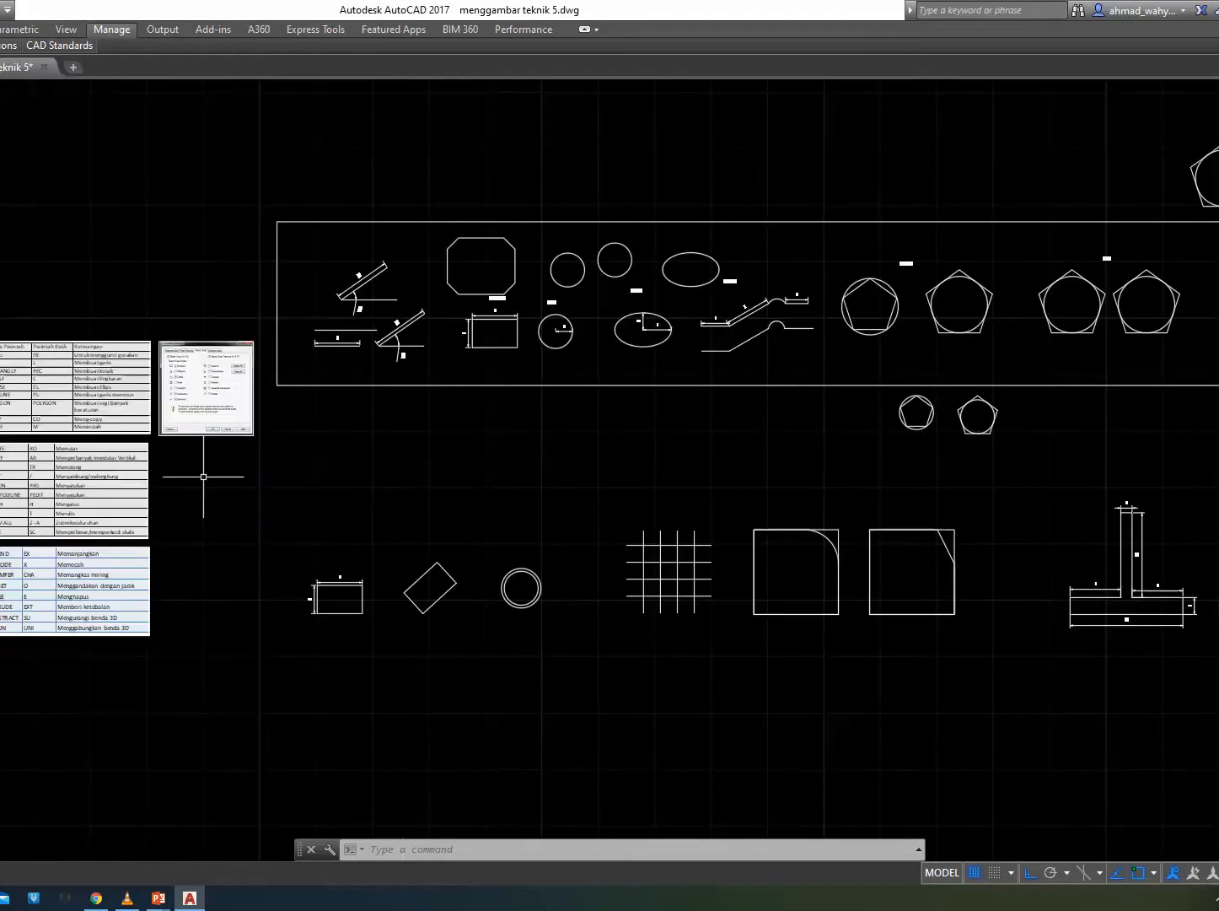
pyautogui.scroll(3, 324, 498)
pyautogui.scroll(4, 16, 442)
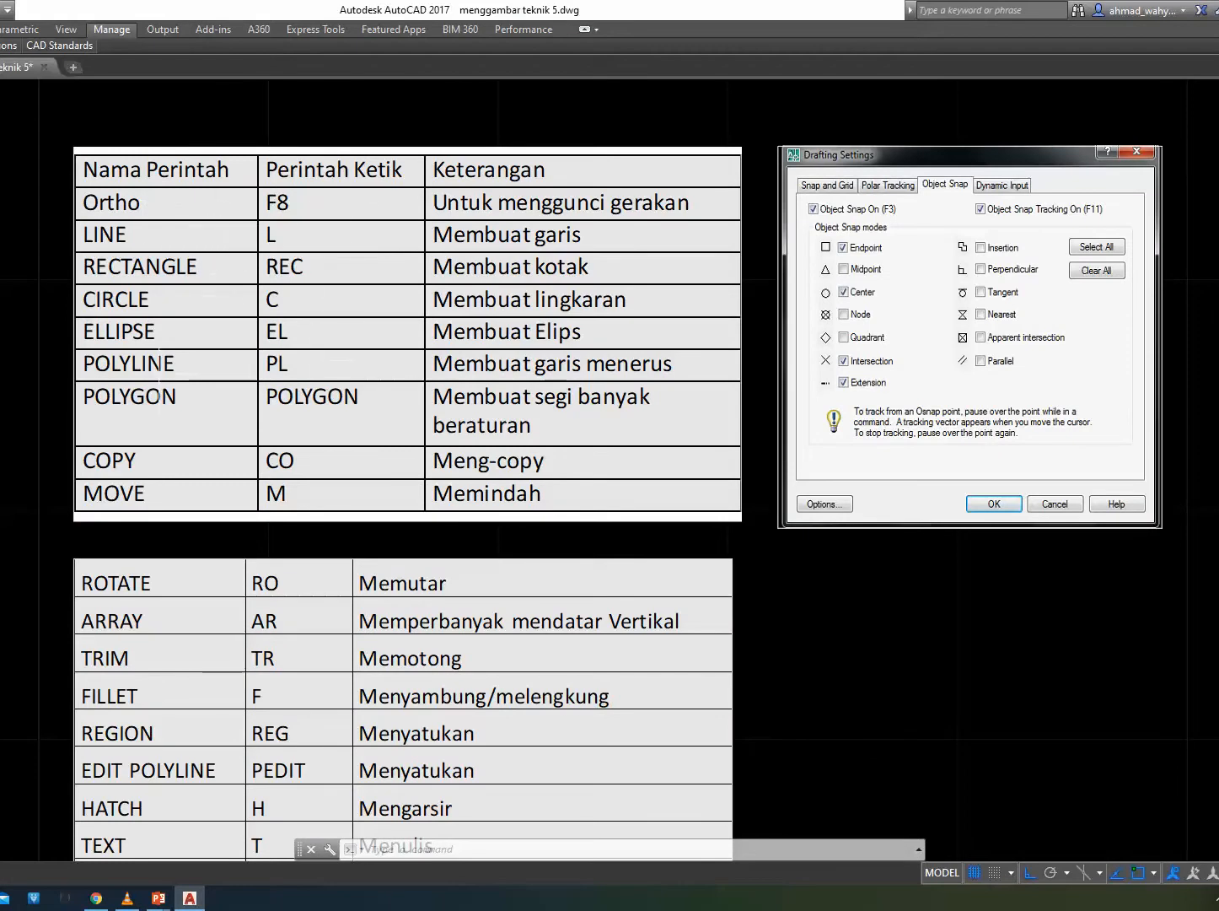
pyautogui.moveTo(270, 465); pyautogui.dragTo(282, 355, button='middle')
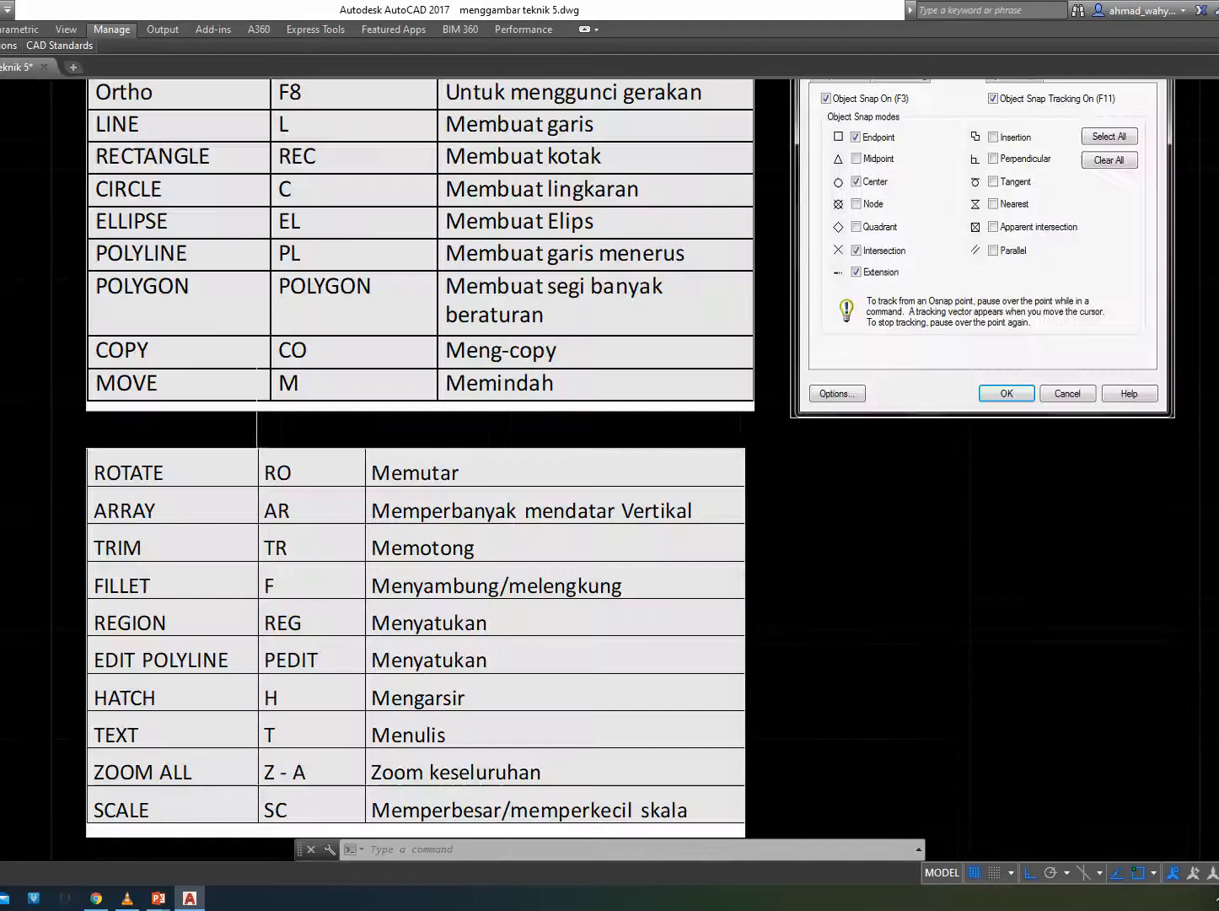
pyautogui.moveTo(296, 543); pyautogui.dragTo(263, 442, button='middle')
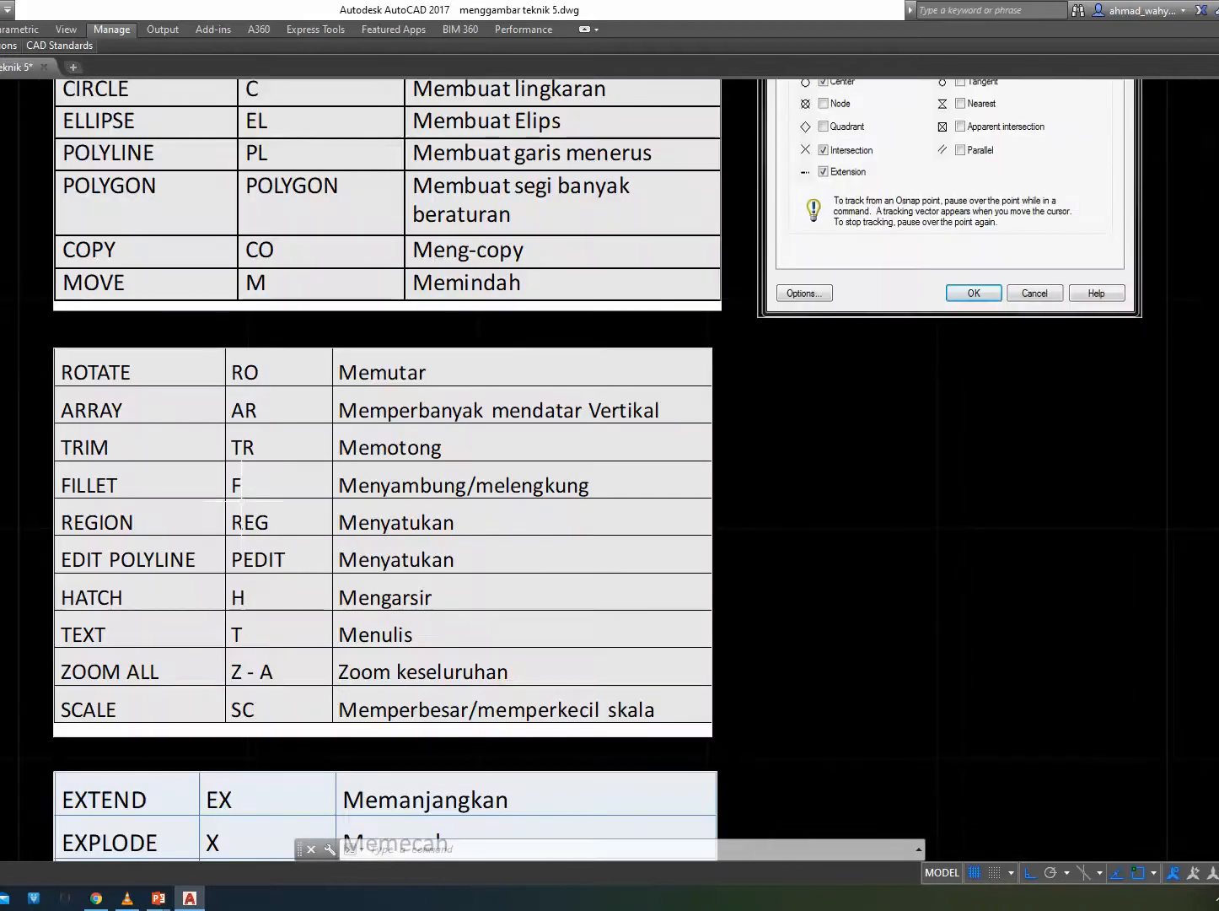
pyautogui.scroll(-2, 238, 500)
pyautogui.moveTo(239, 500); pyautogui.dragTo(222, 417, button='middle')
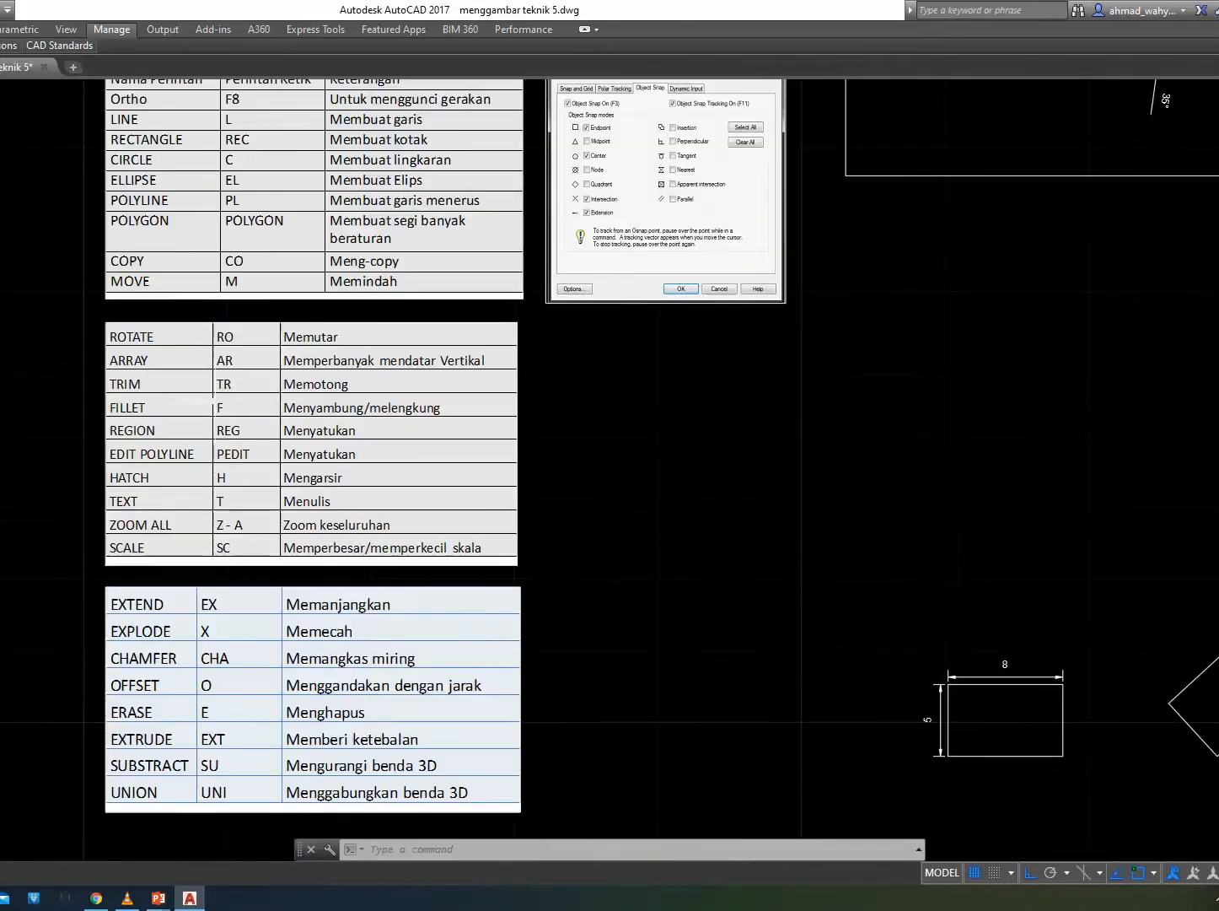
pyautogui.scroll(3, 203, 396)
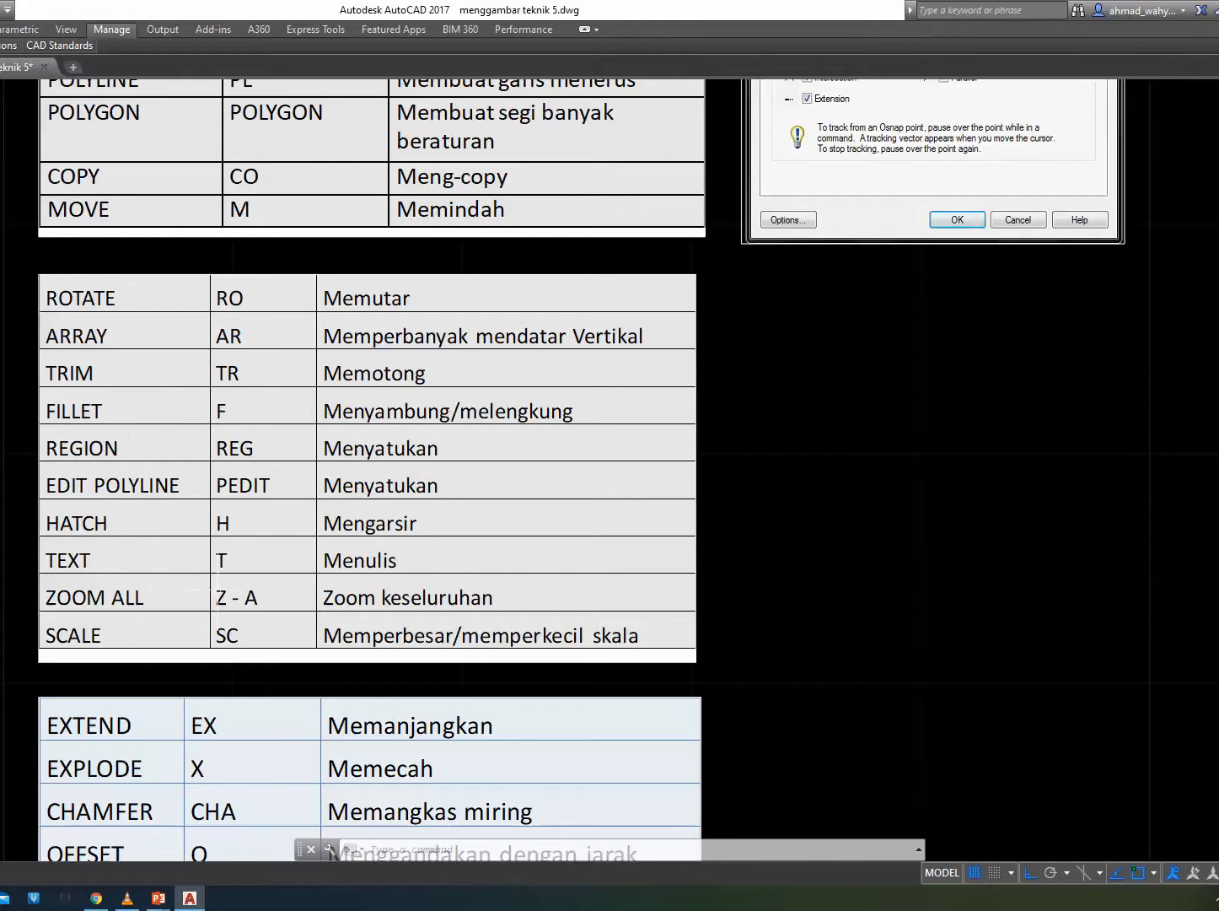
pyautogui.scroll(-2, 176, 431)
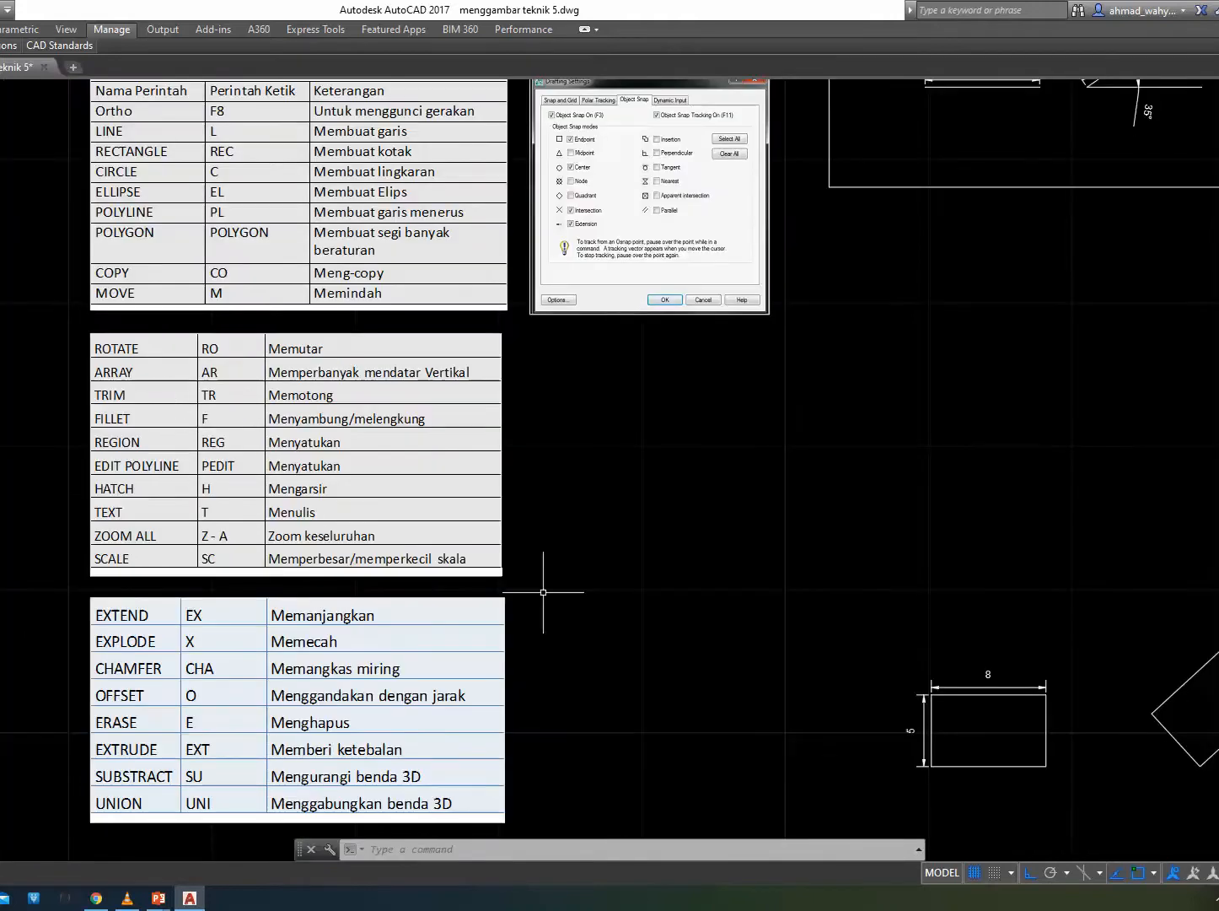
pyautogui.moveTo(751, 599); pyautogui.dragTo(650, 582, button='middle')
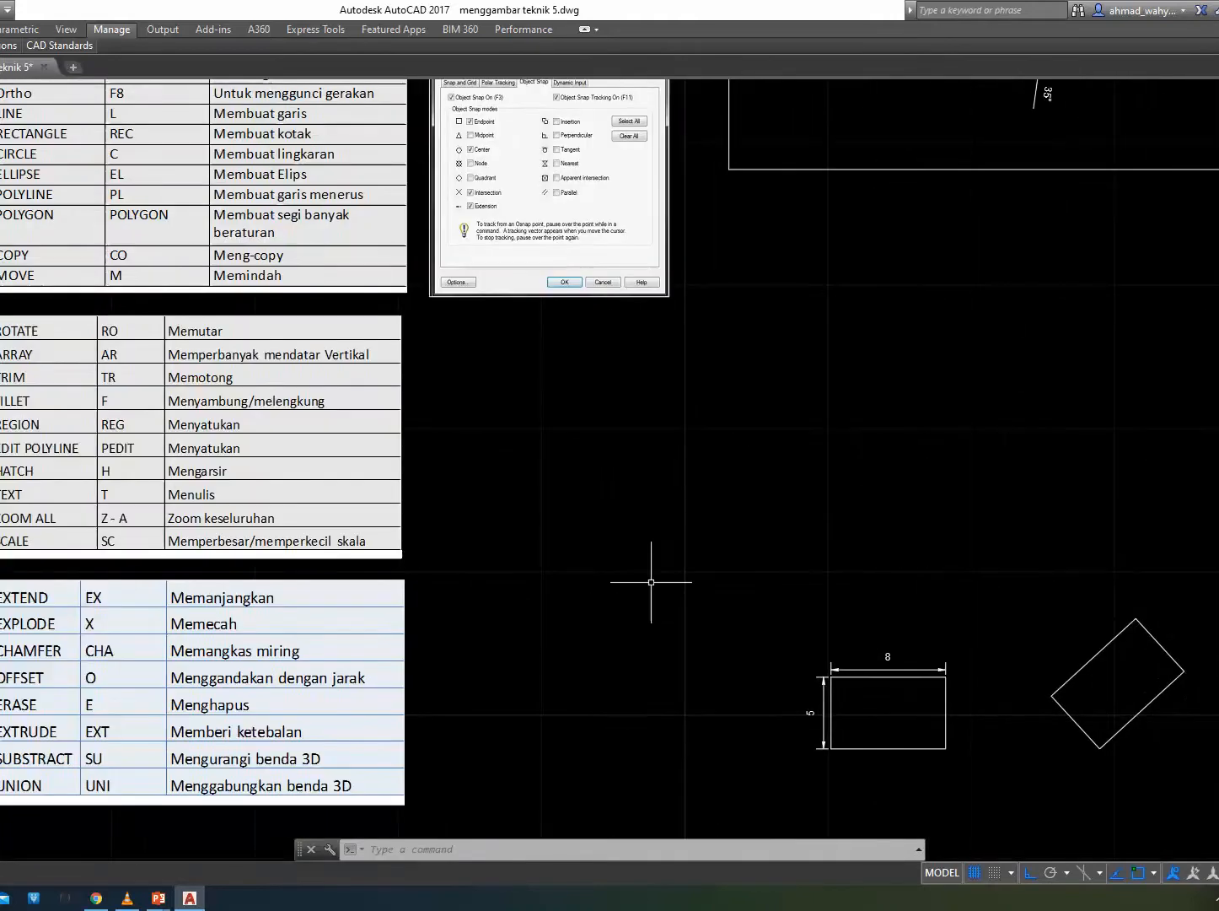
pyautogui.moveTo(678, 632); pyautogui.dragTo(275, 542, button='middle')
pyautogui.scroll(2, 474, 657)
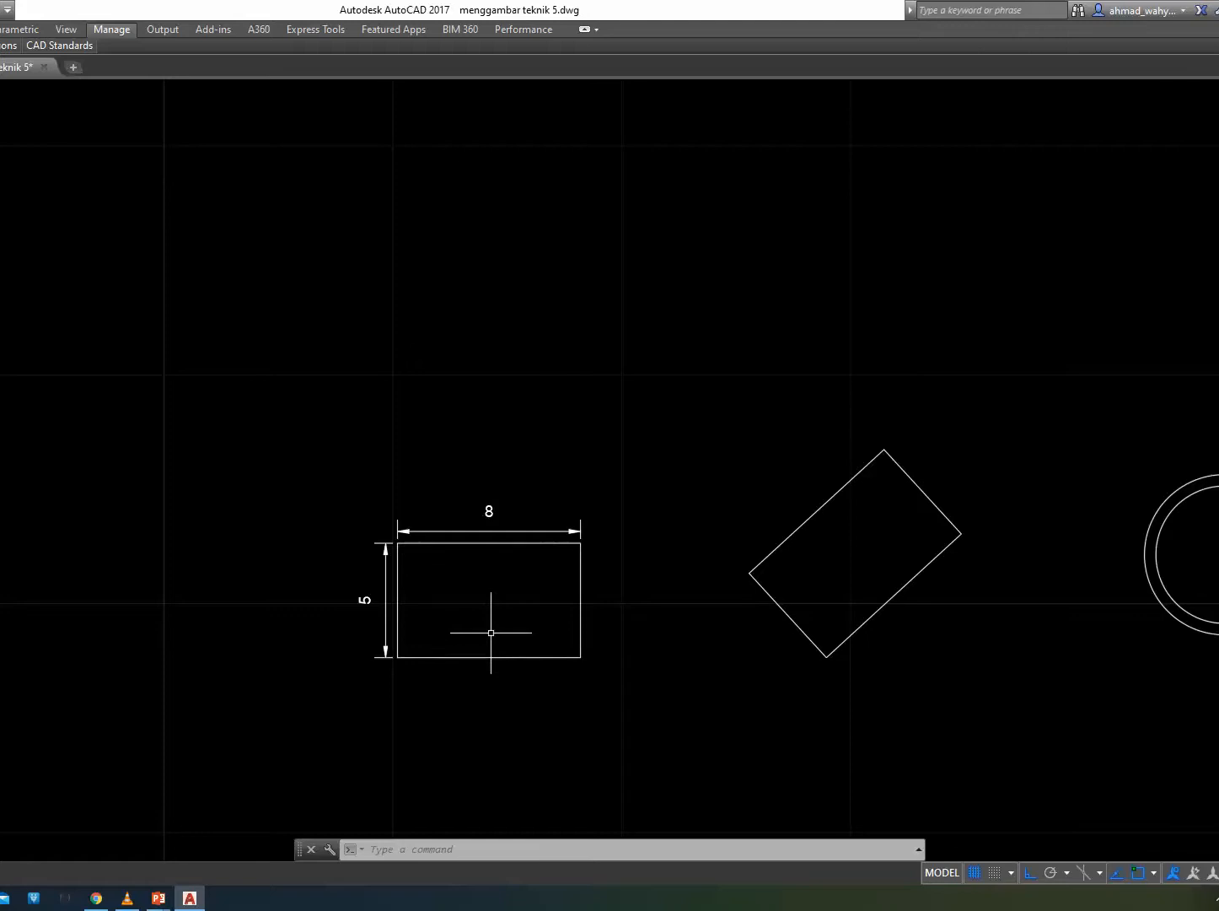
pyautogui.write('REC')
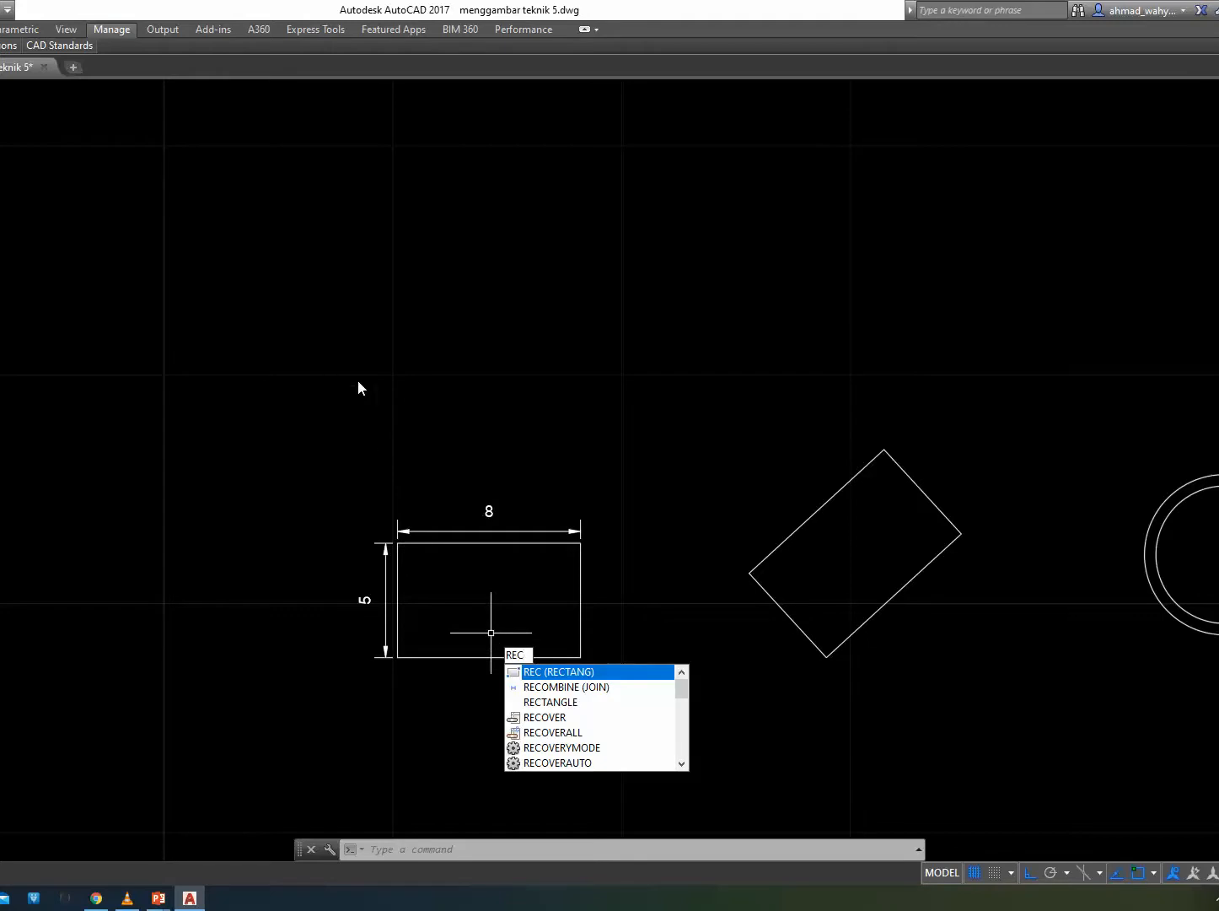
pyautogui.press('Return')
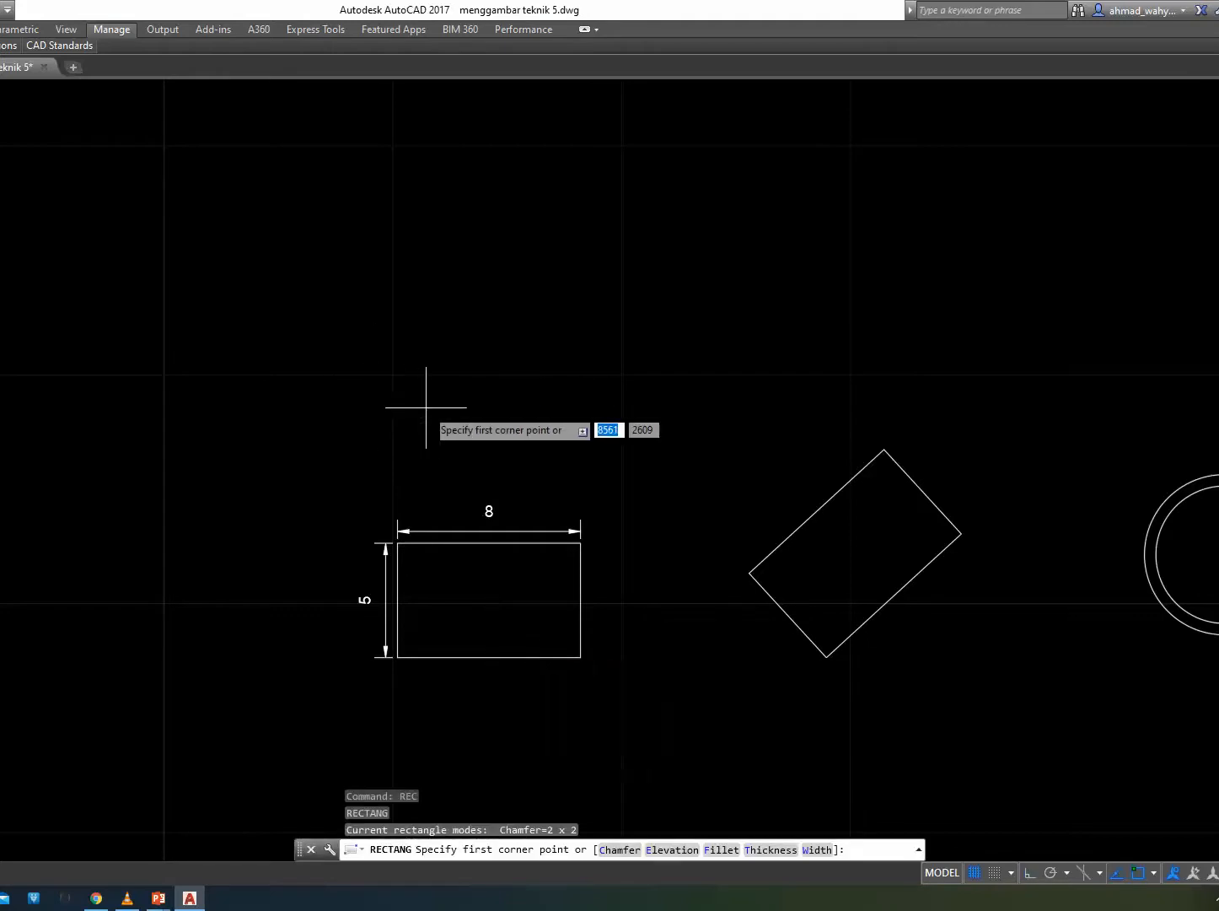
pyautogui.click(390, 382)
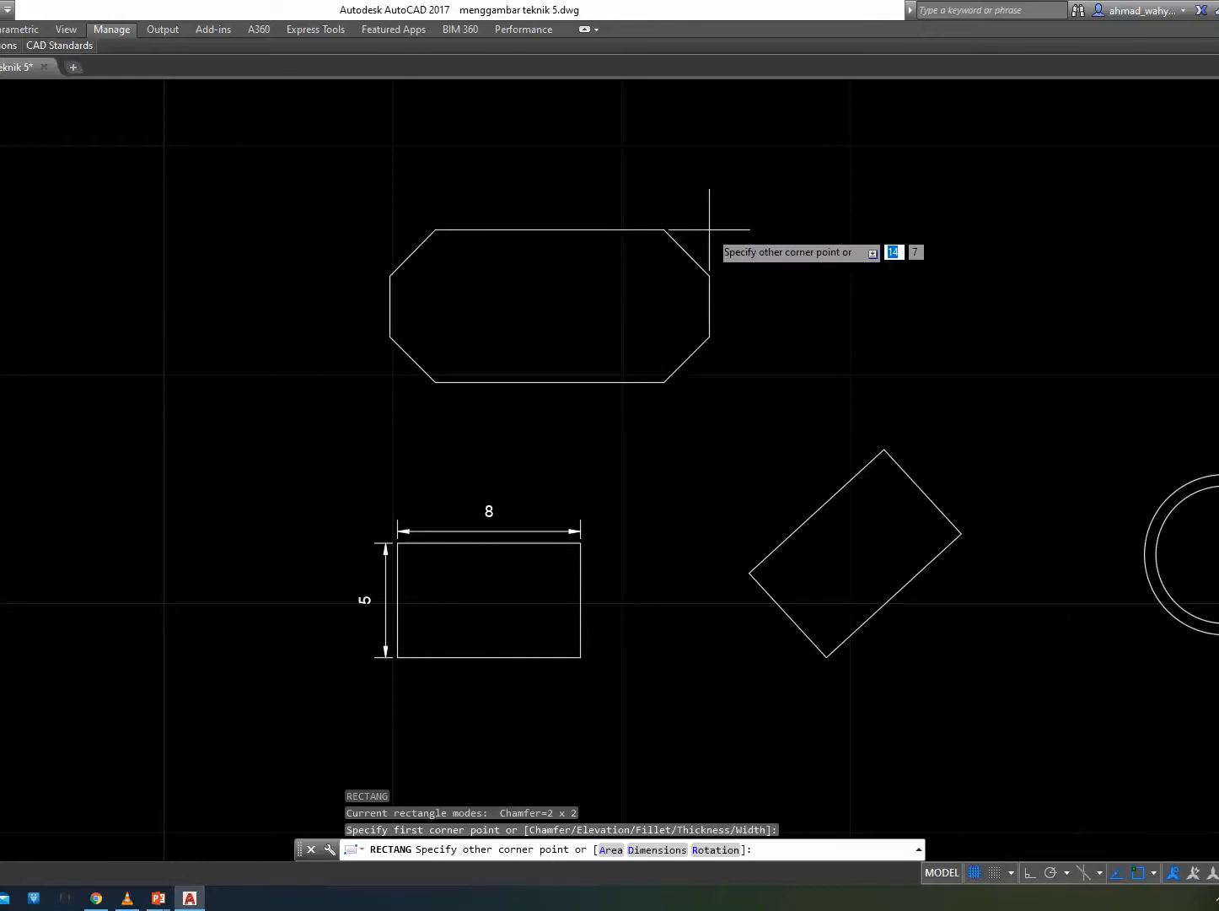
pyautogui.press('Escape')
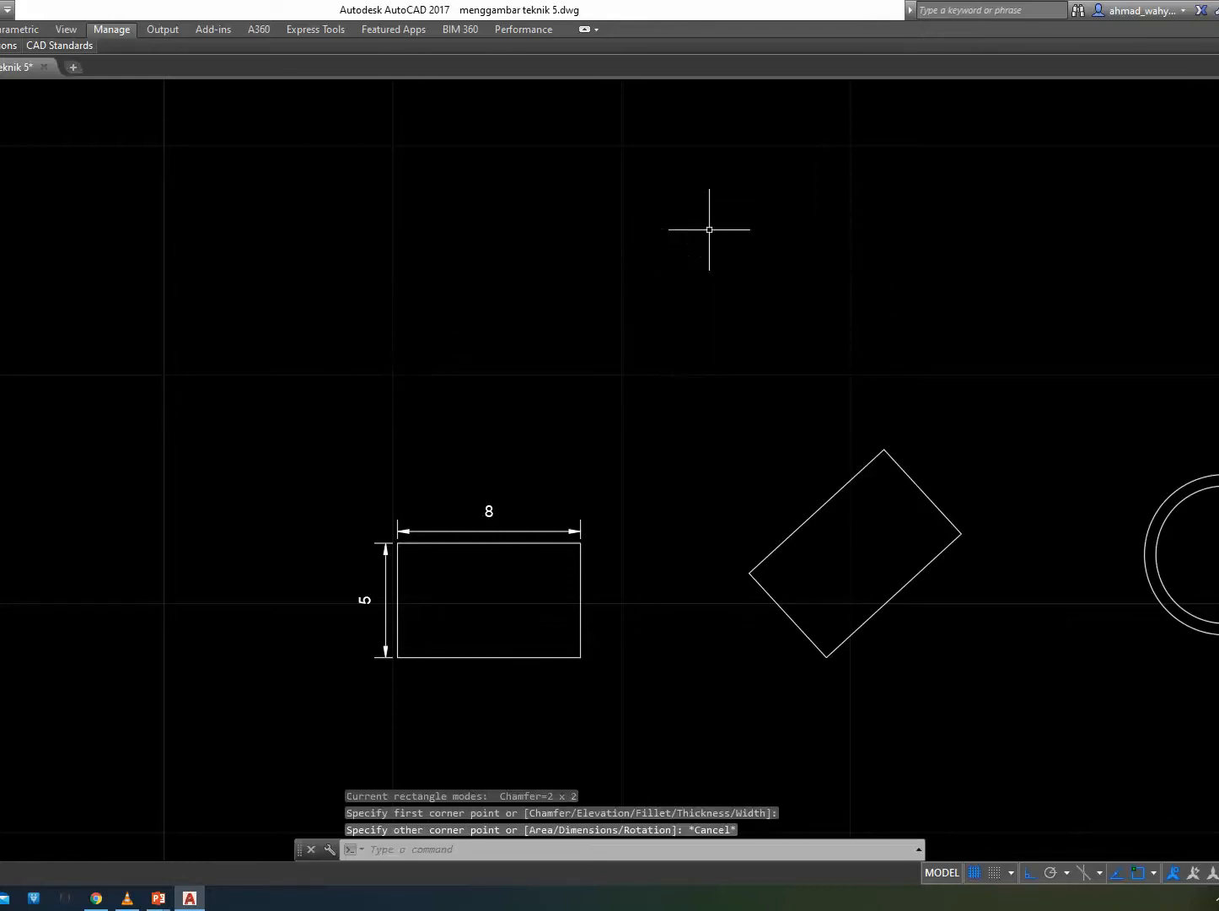
# Start a rectangle with both chamfer distances set to 0.
pyautogui.write('rec')
pyautogui.press('Return')
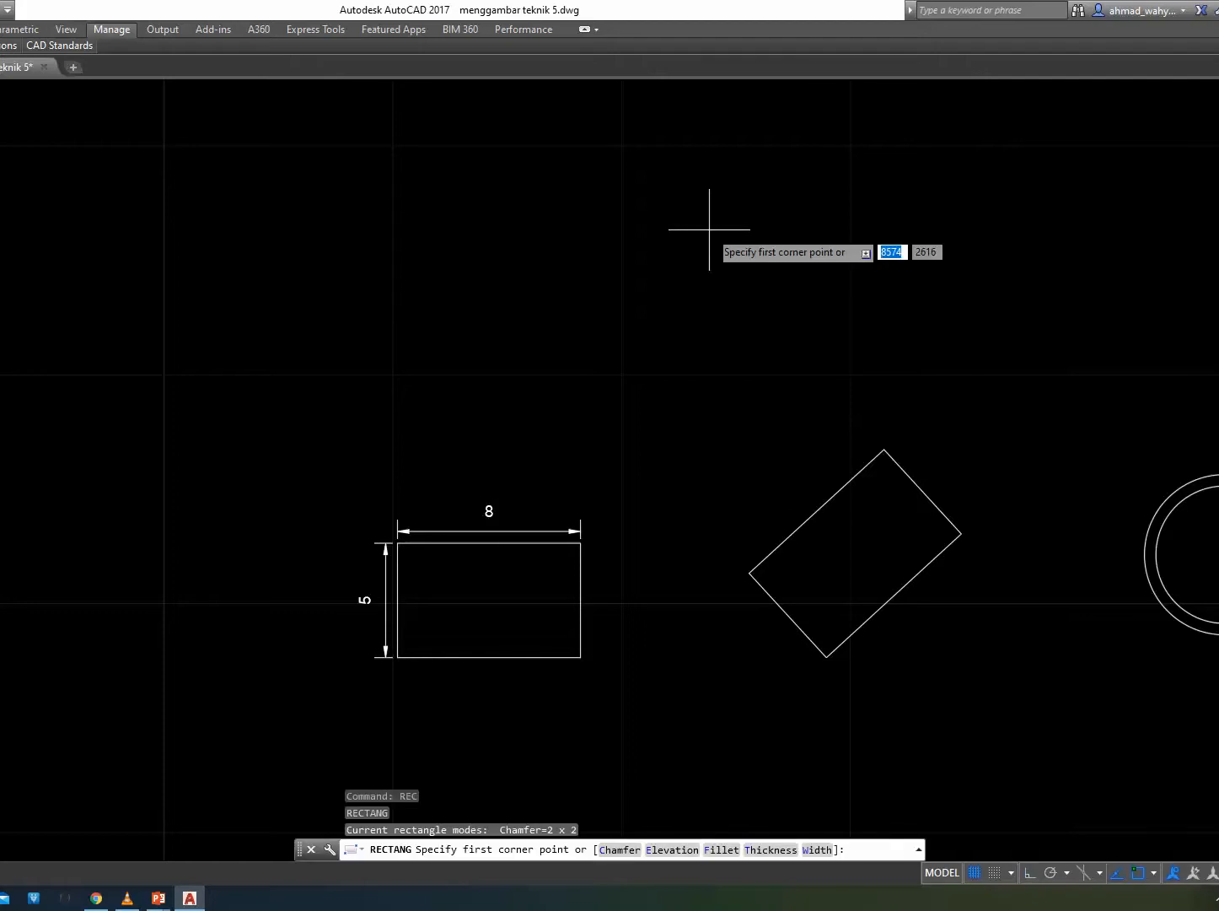
pyautogui.write('c')
pyautogui.press('Return')
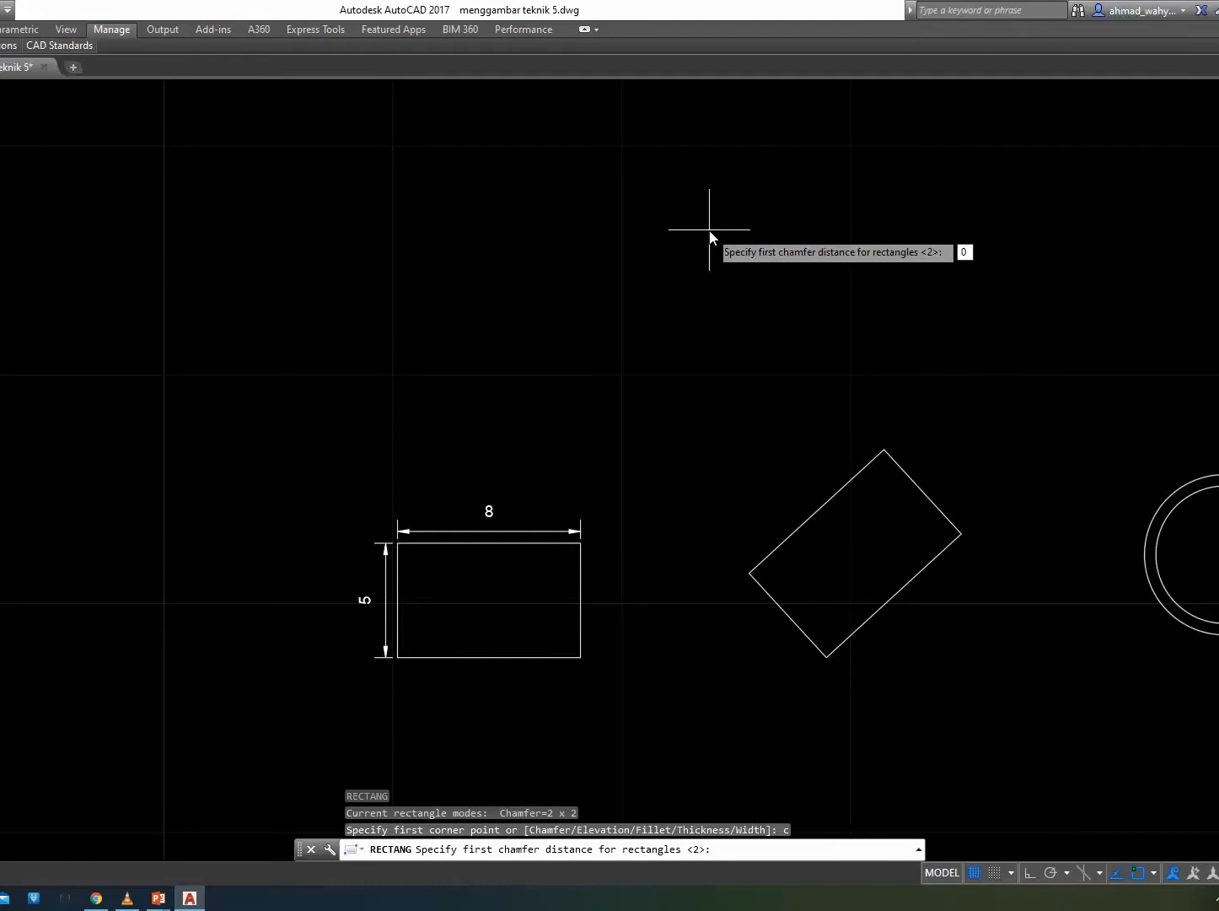
pyautogui.press('Return')
pyautogui.write('0')
pyautogui.press('Return')
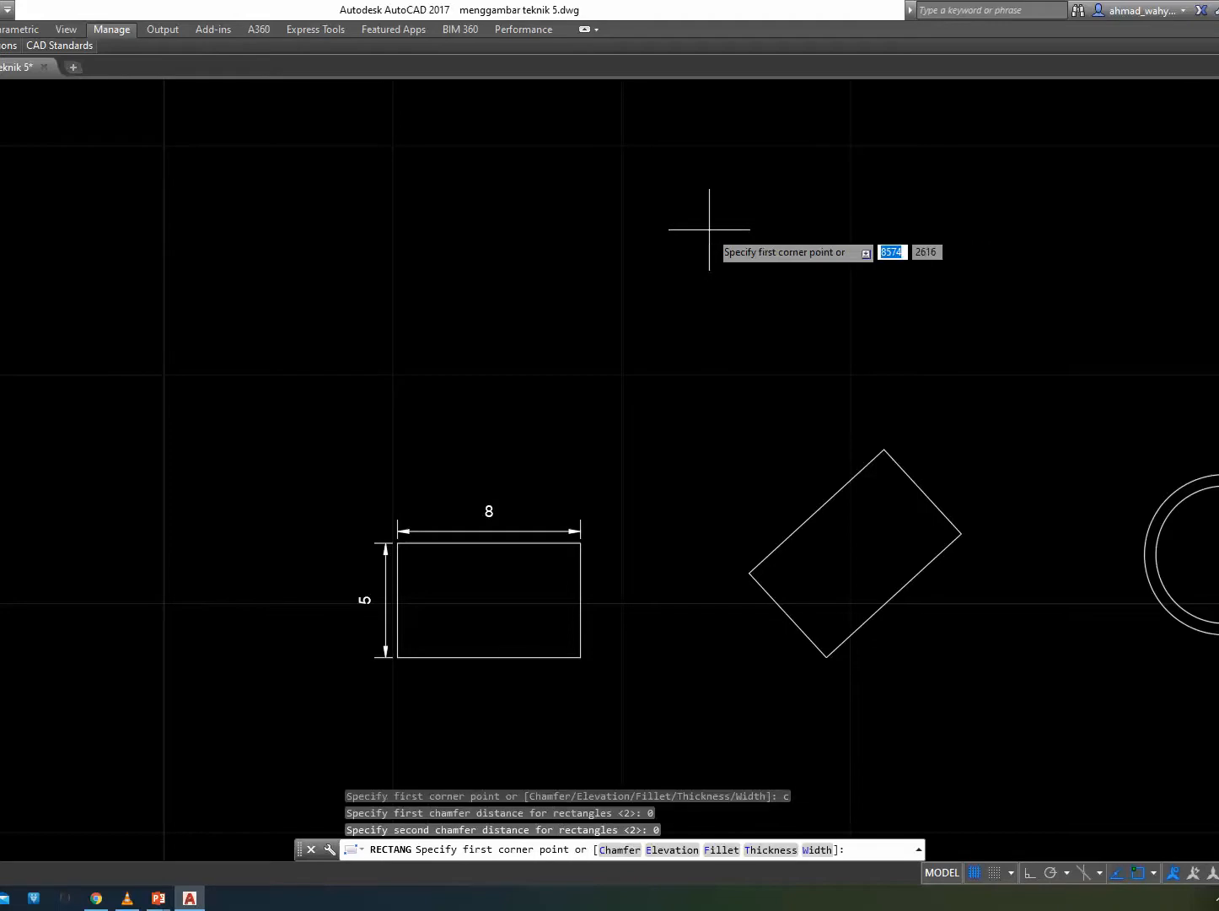
# Draw the rectangle above the dimensioned example, with length 8 and width 5.
pyautogui.click(368, 357)
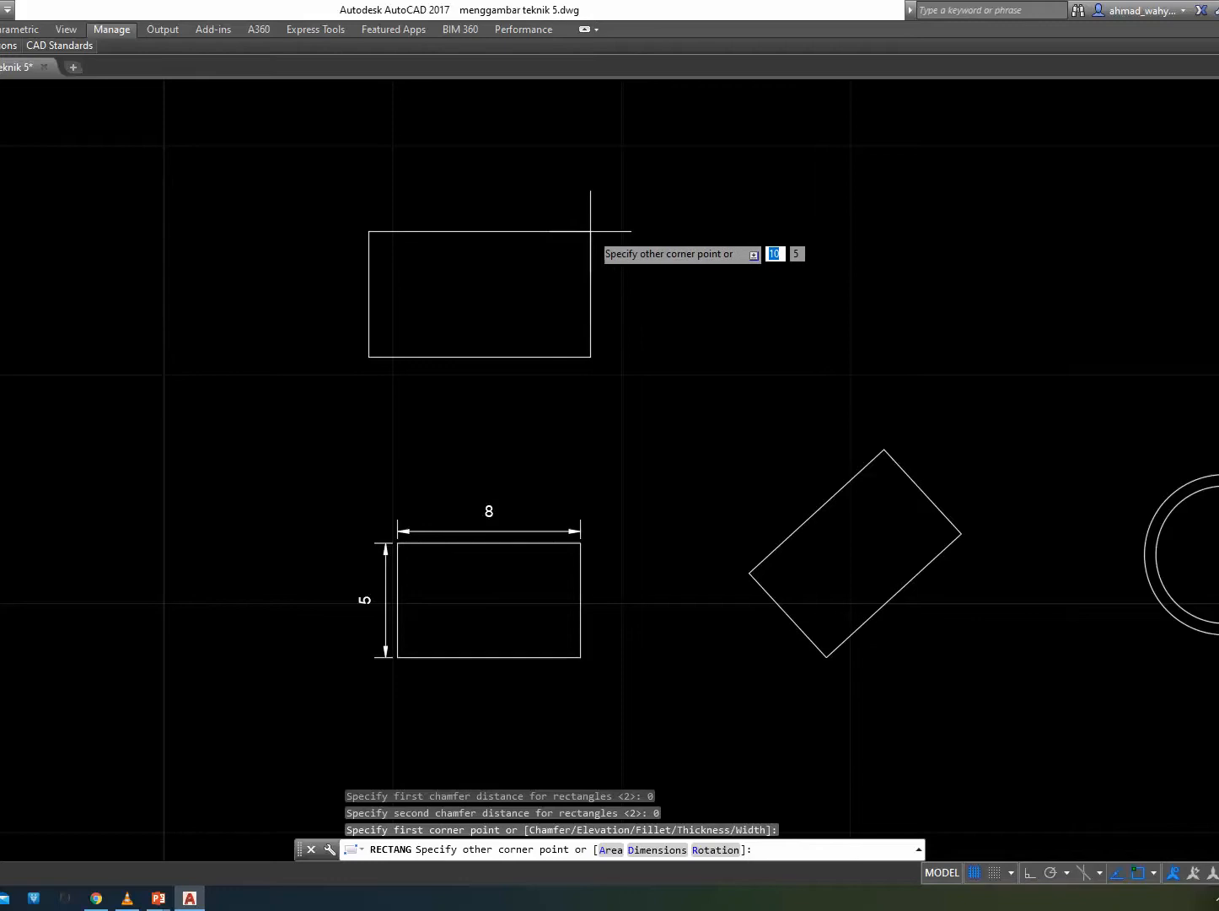
pyautogui.write('d')
pyautogui.press('Return')
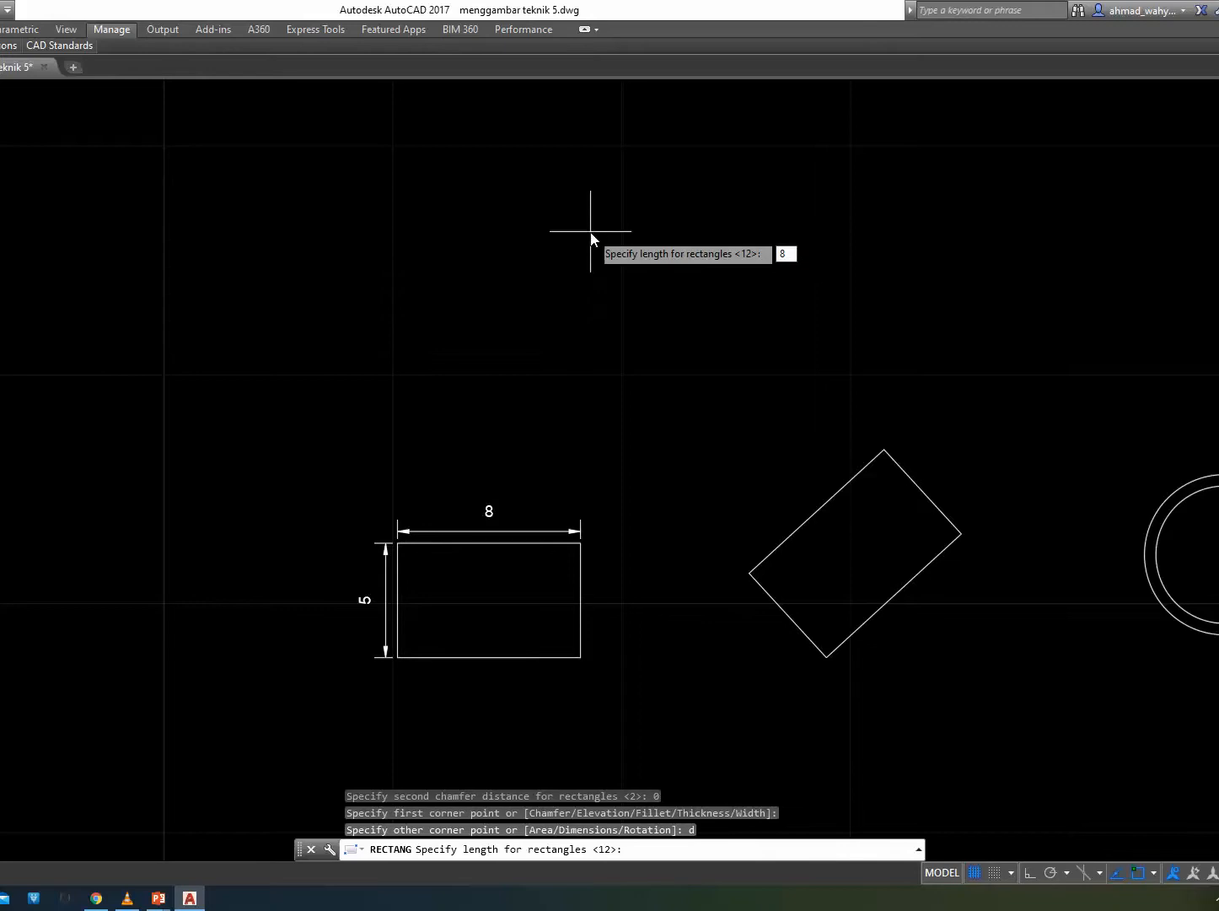
pyautogui.press('Return')
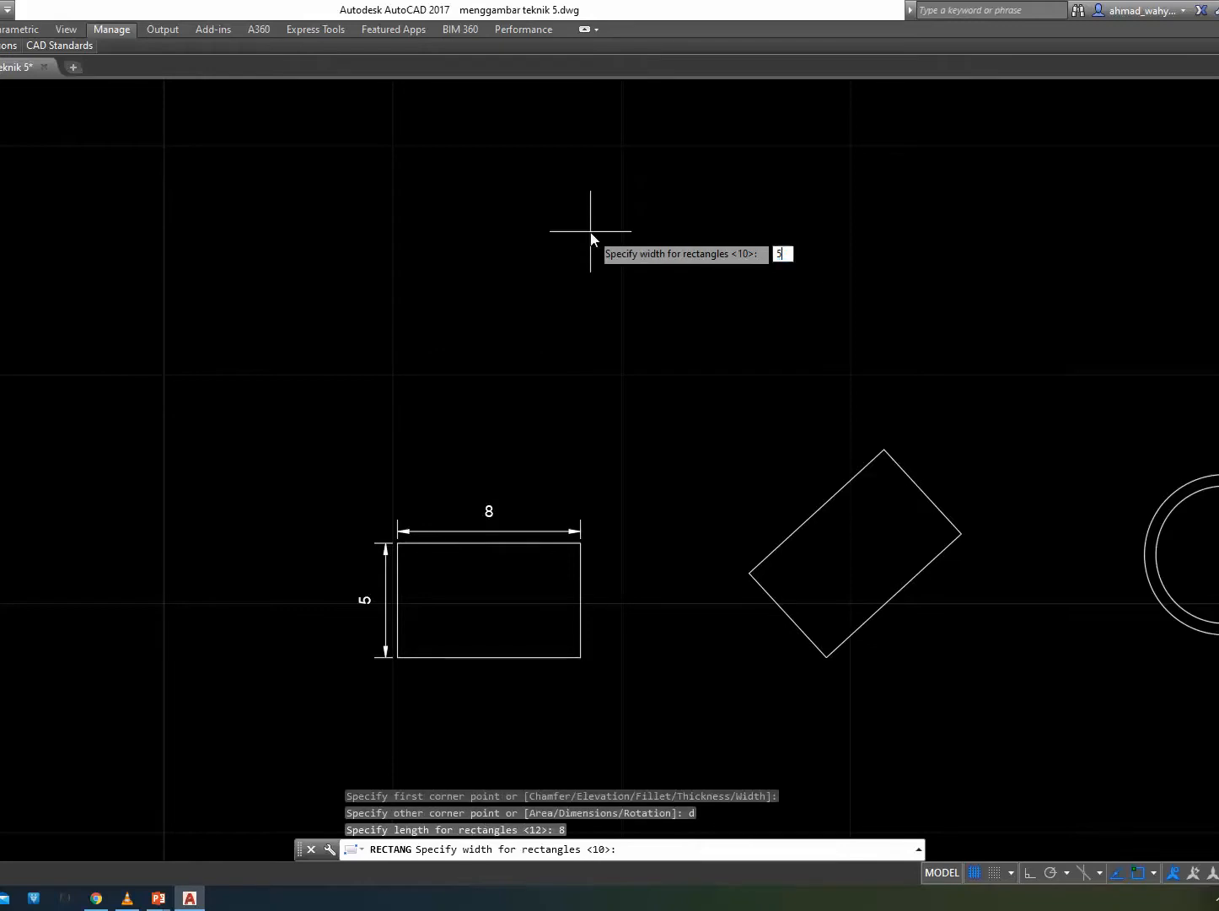
pyautogui.press('Return')
pyautogui.click(590, 230)
# Move the new rectangle by its lower-left corner, towards the dimensioned rectangle below it.
pyautogui.click(396, 363)
pyautogui.click(342, 305)
pyautogui.write('m')
pyautogui.press('Return')
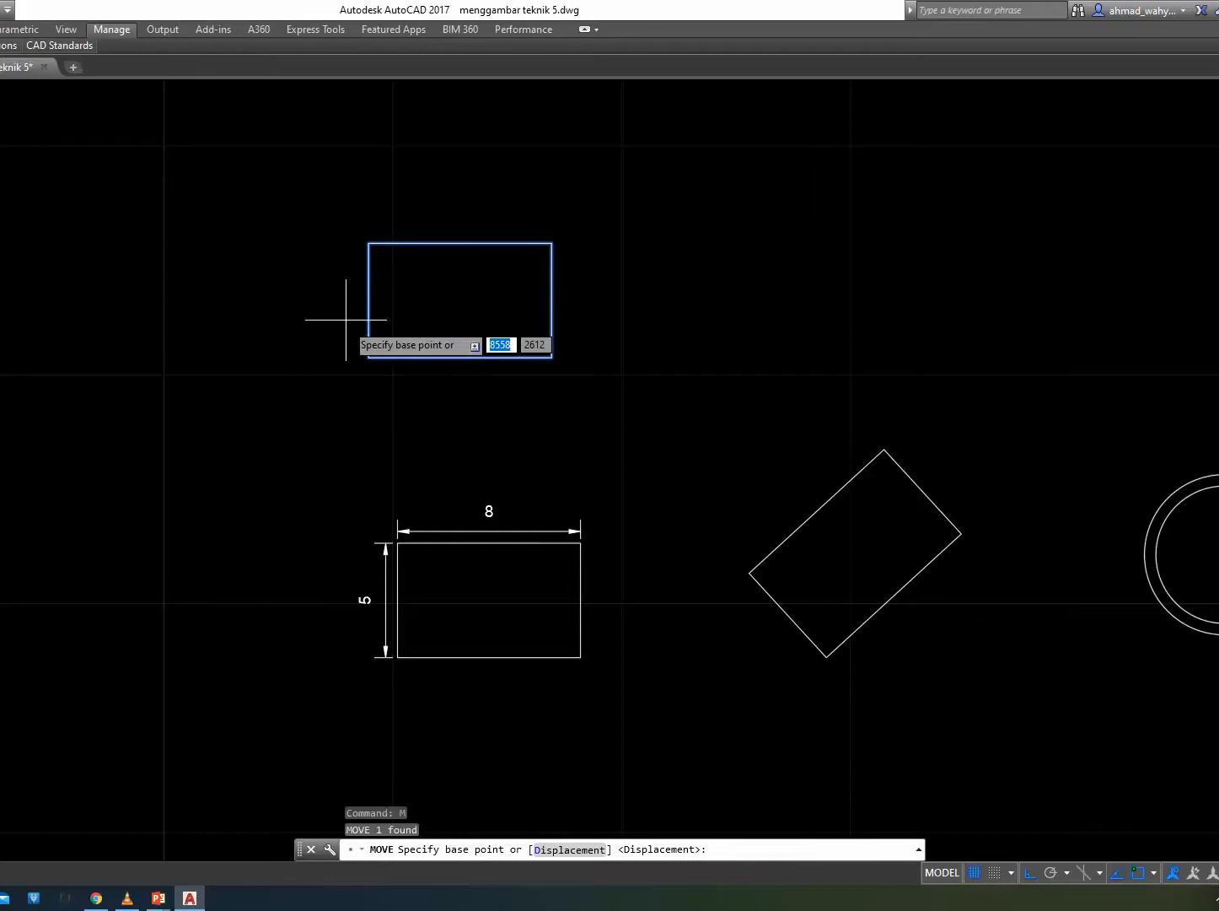
pyautogui.click(369, 357)
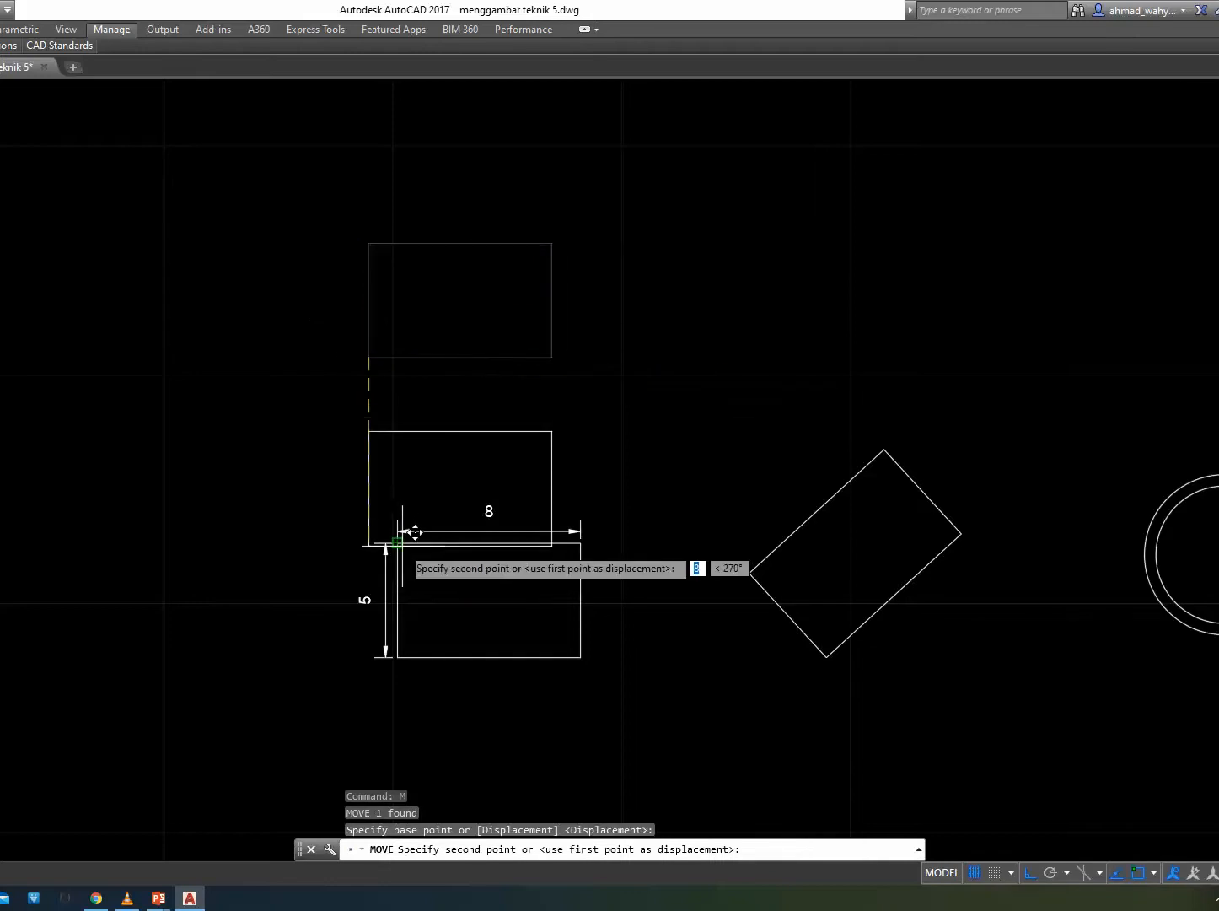
# Move the upper rectangle down near the dimensioned rectangle and align its lower-left corner with that rectangle's left edge.
pyautogui.click(399, 463)
pyautogui.click(398, 485)
pyautogui.click(348, 421)
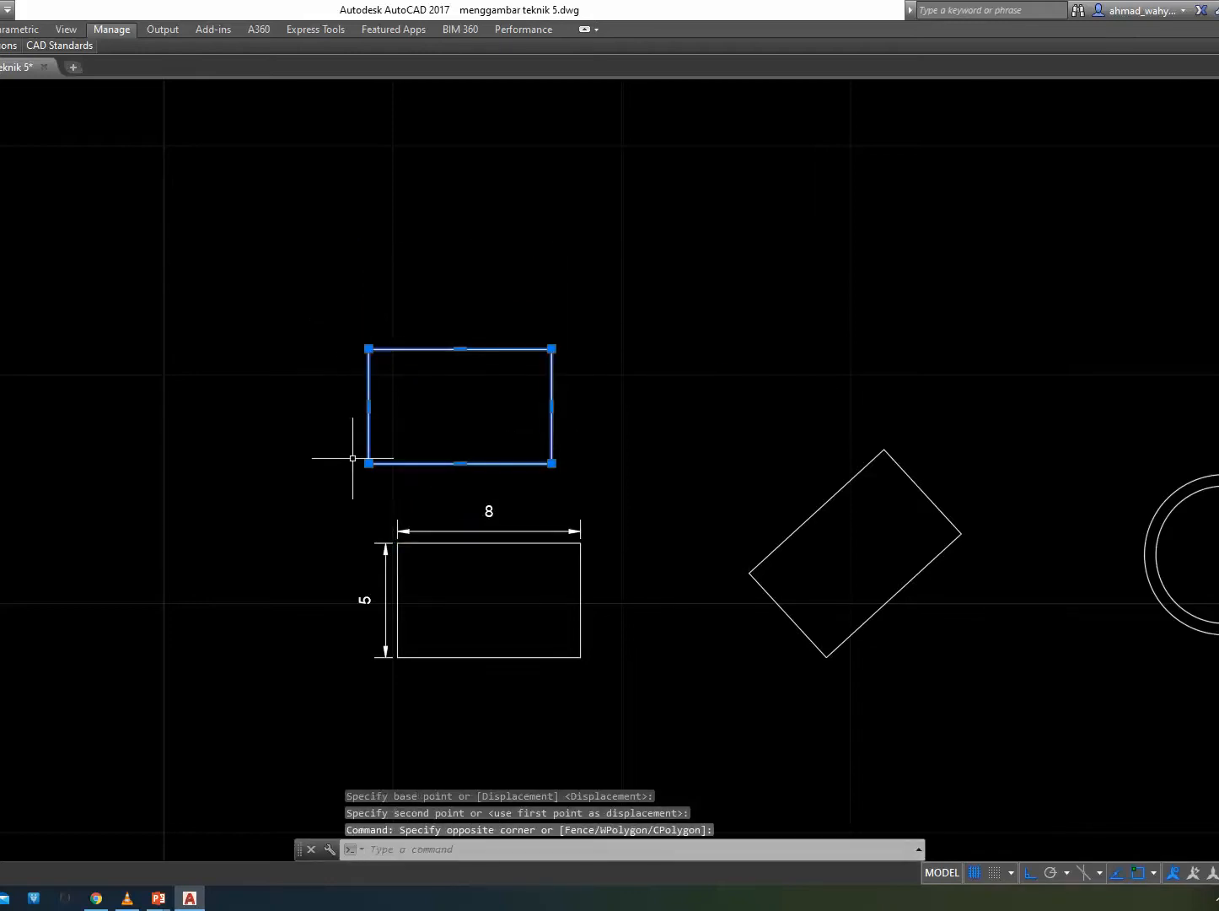
pyautogui.write('m')
pyautogui.press('Return')
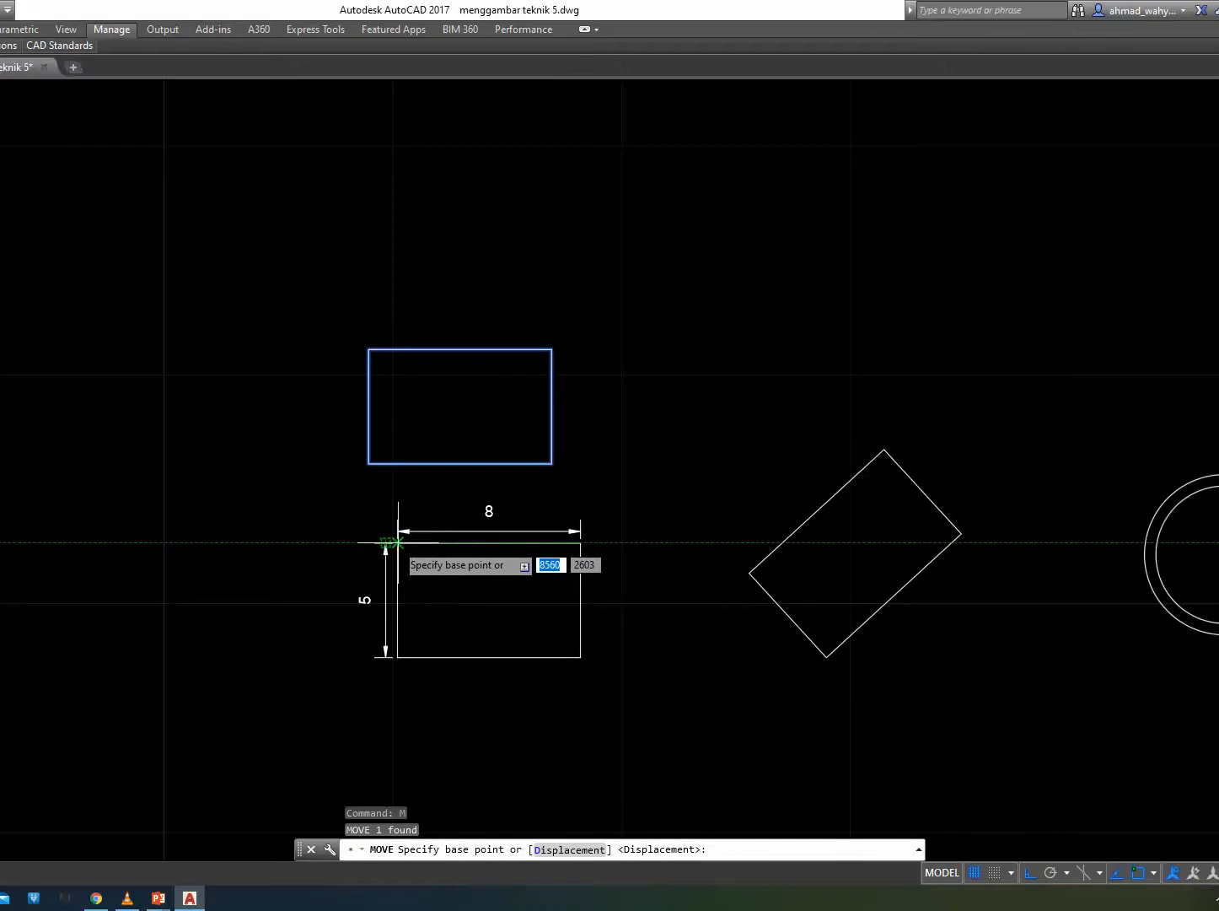
pyautogui.click(368, 463)
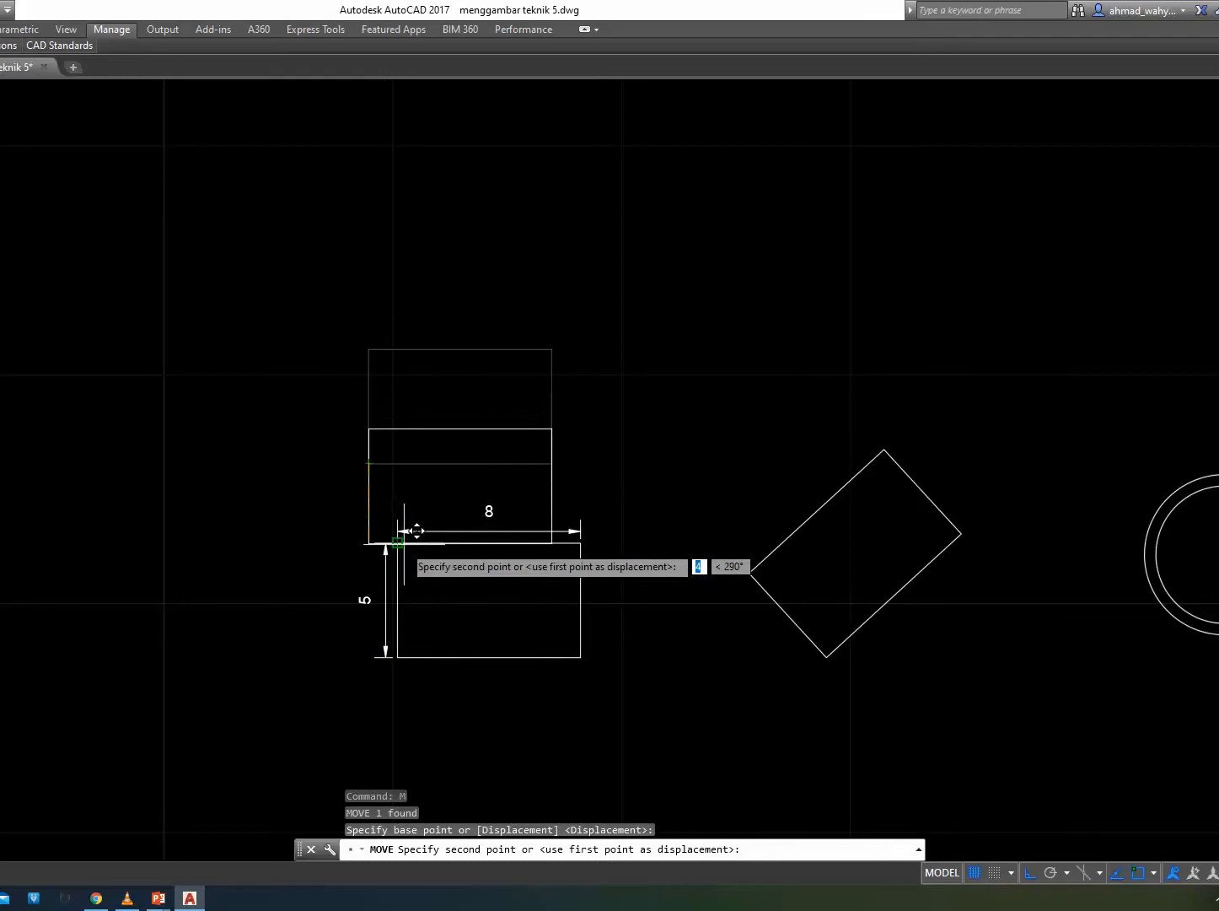
pyautogui.click(398, 463)
# Rotate the upper rectangle 30 degrees about its lower-left corner, with Ortho turned off.
pyautogui.moveTo(654, 495); pyautogui.dragTo(590, 498, button='middle')
pyautogui.click(498, 491)
pyautogui.click(452, 315)
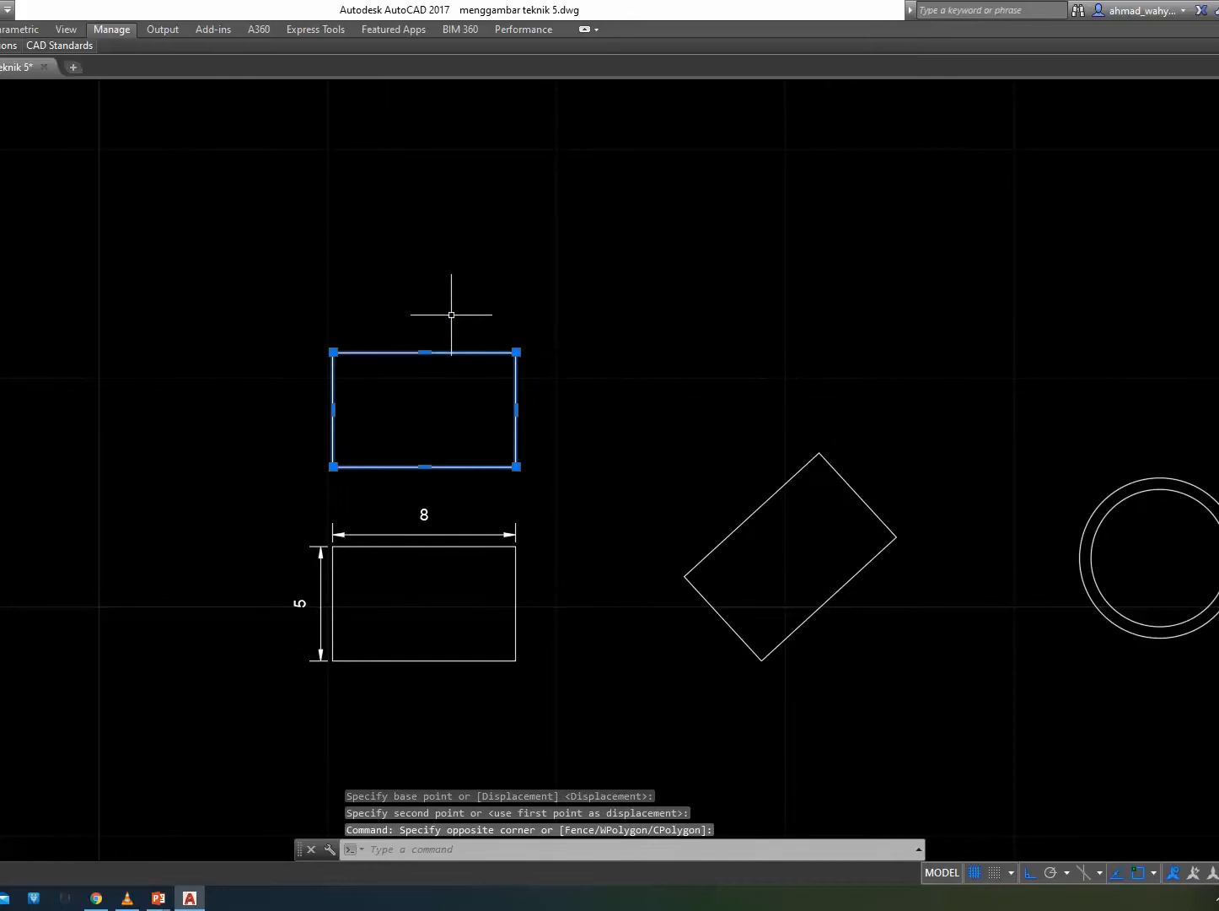
pyautogui.write('RO')
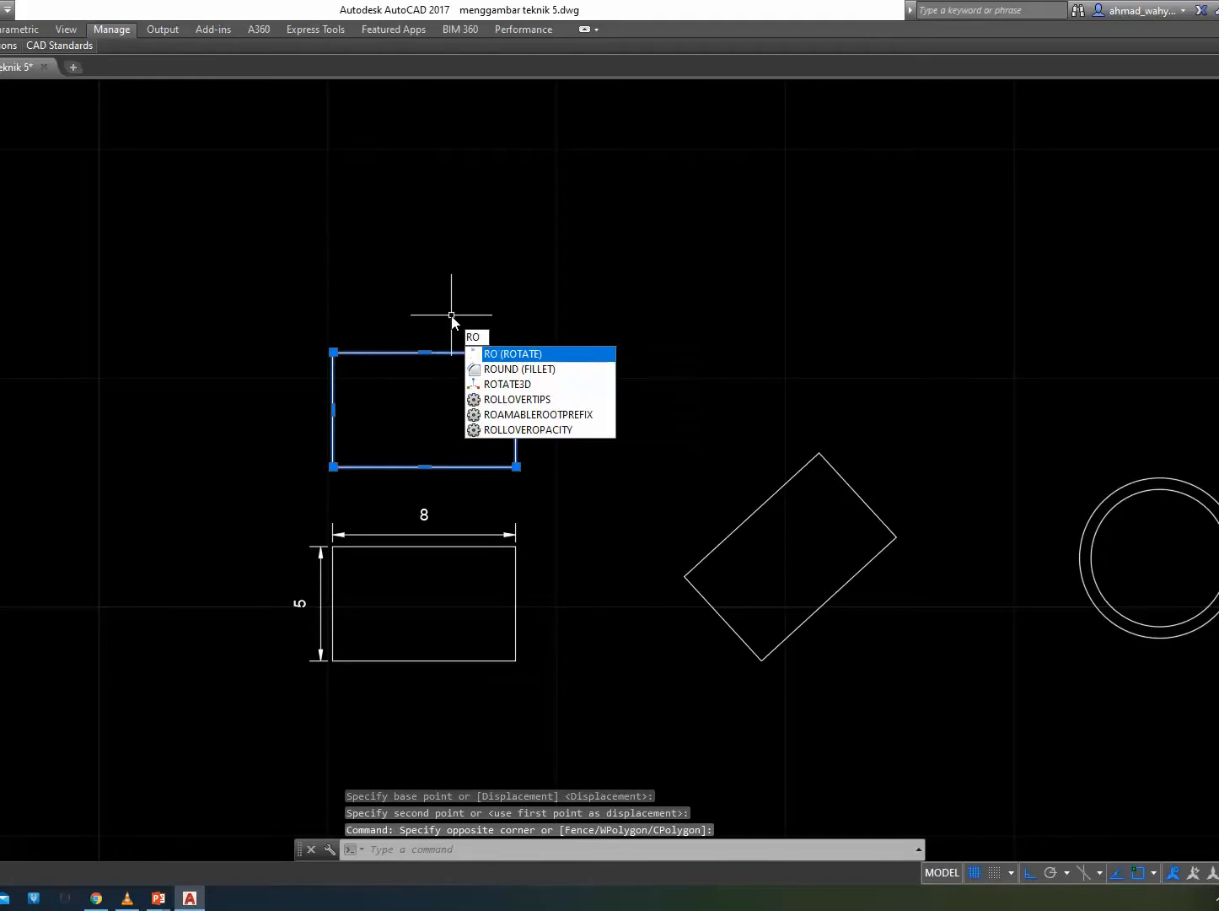
pyautogui.press('Return')
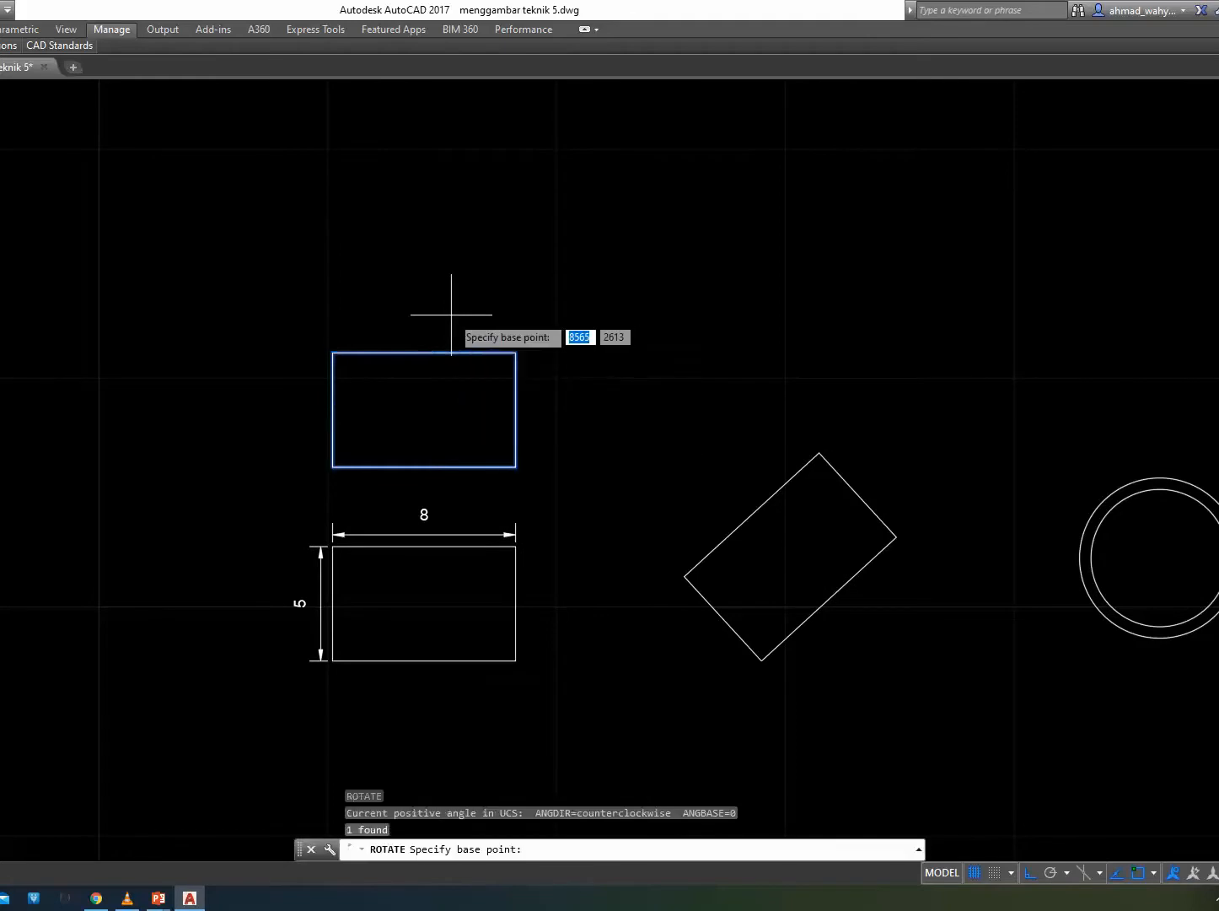
pyautogui.click(333, 466)
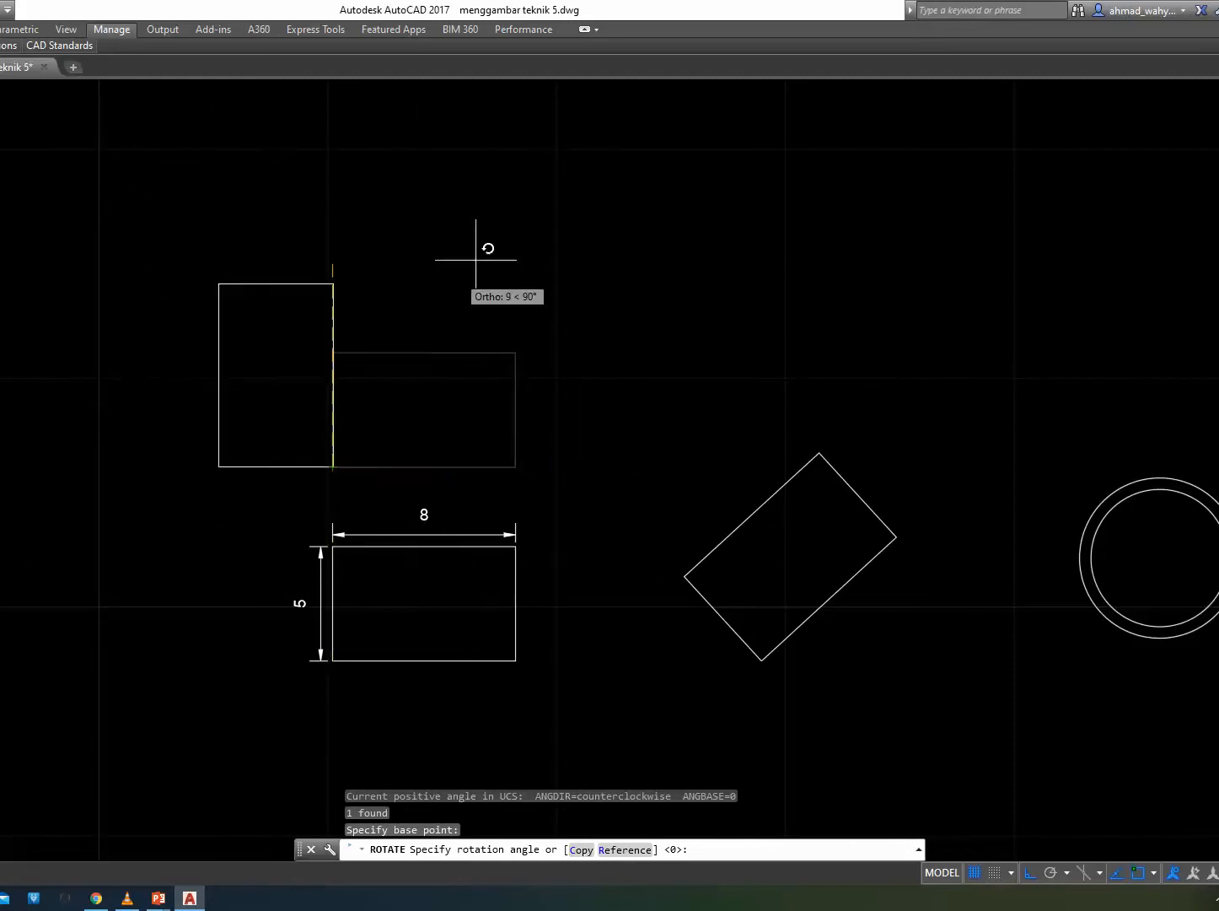
pyautogui.click(1031, 876)
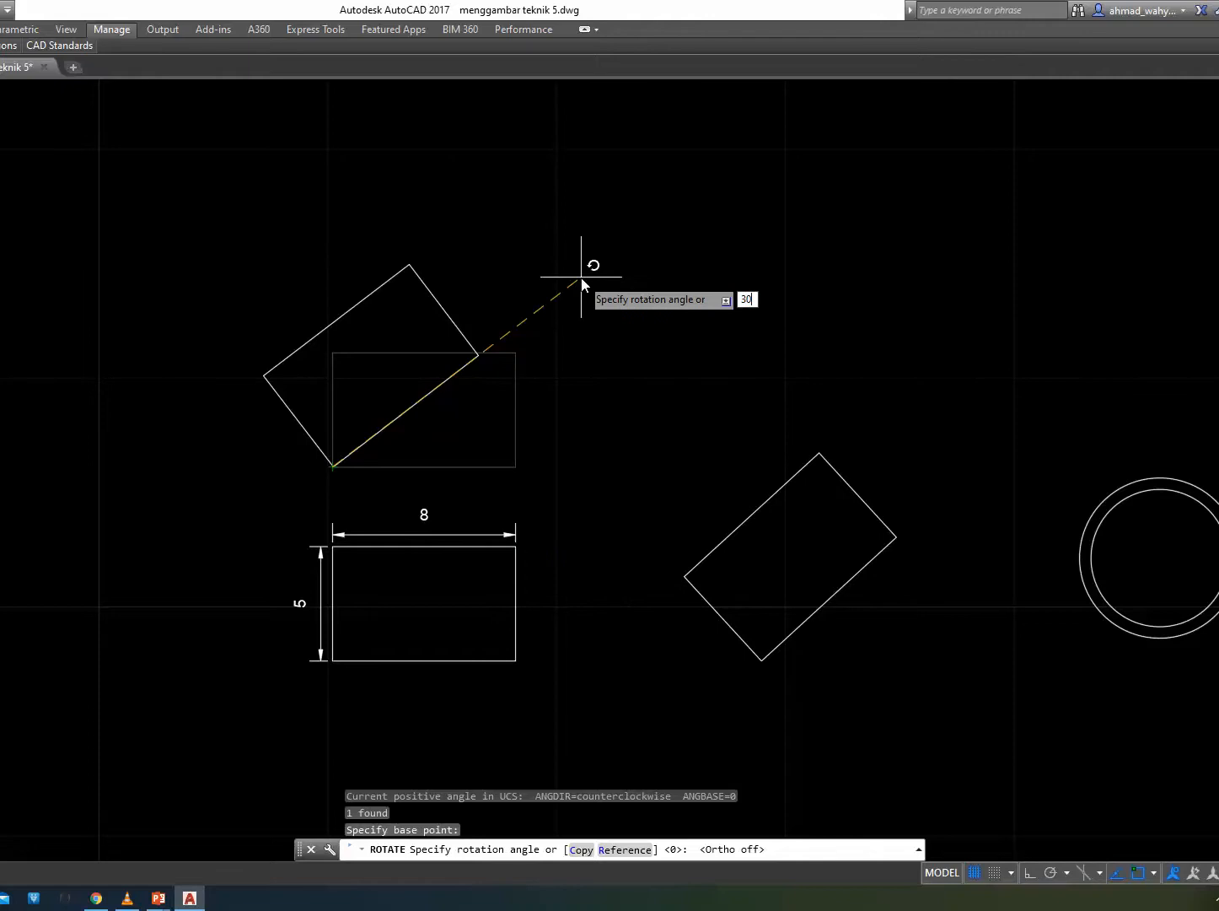
pyautogui.press('Return')
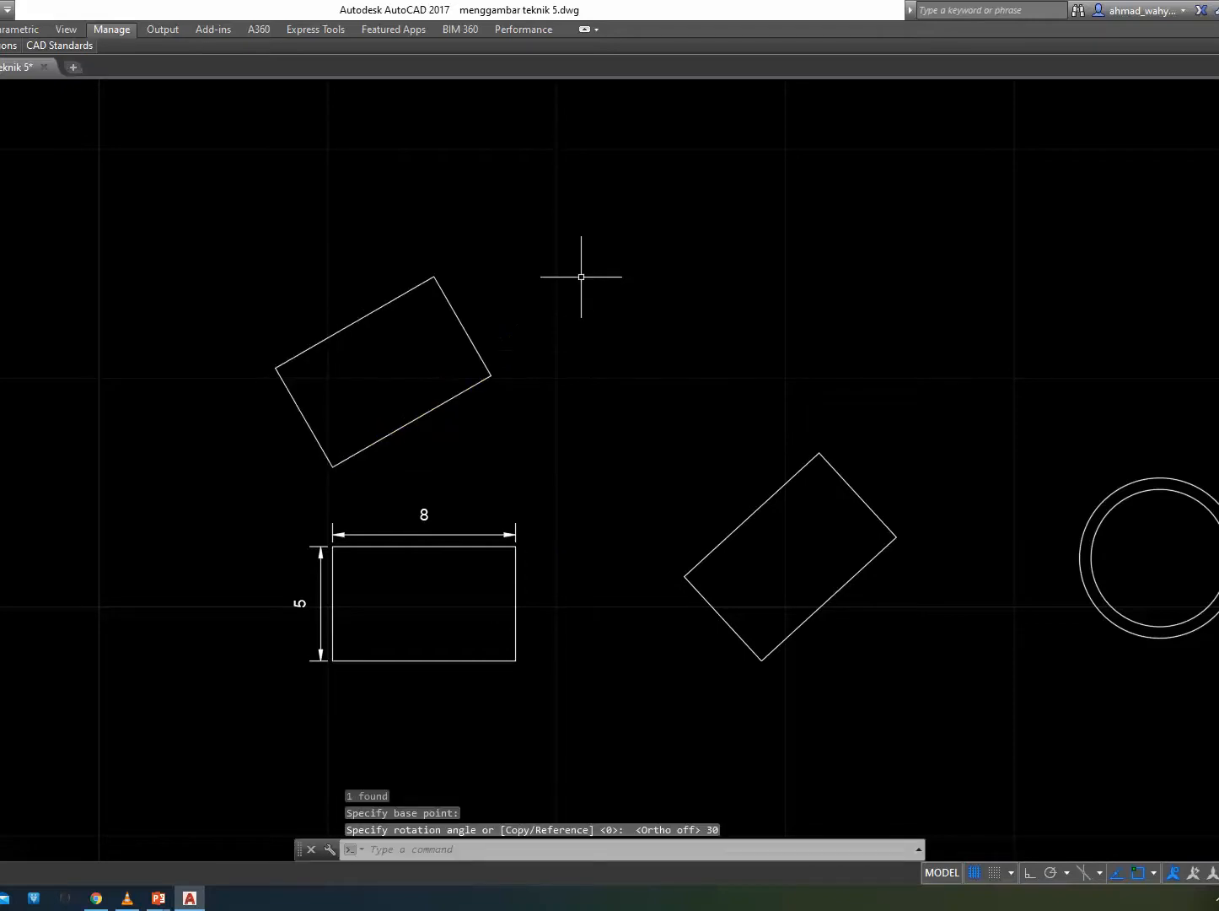
pyautogui.moveTo(887, 402); pyautogui.dragTo(869, 402, button='middle')
pyautogui.scroll(-3, 876, 403)
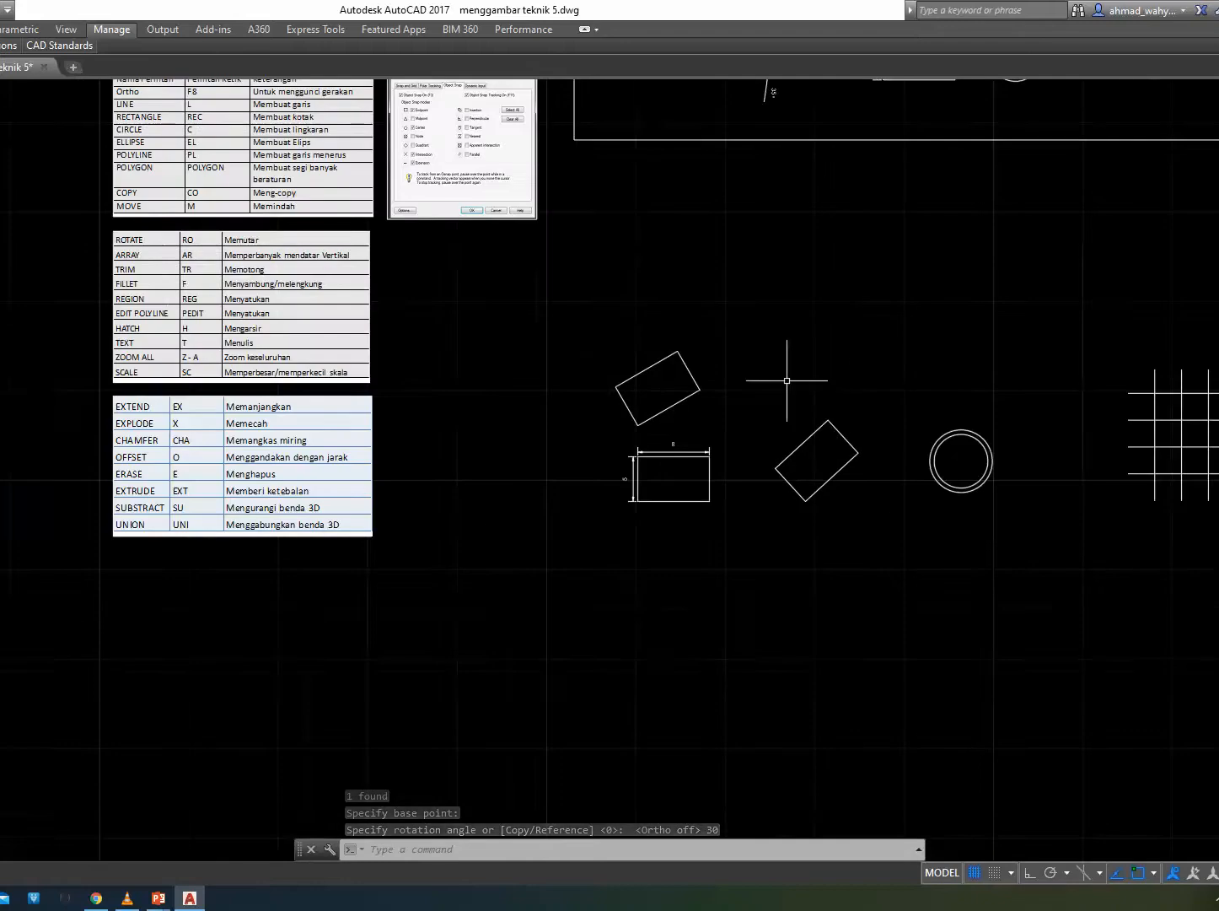
pyautogui.scroll(2, 169, 266)
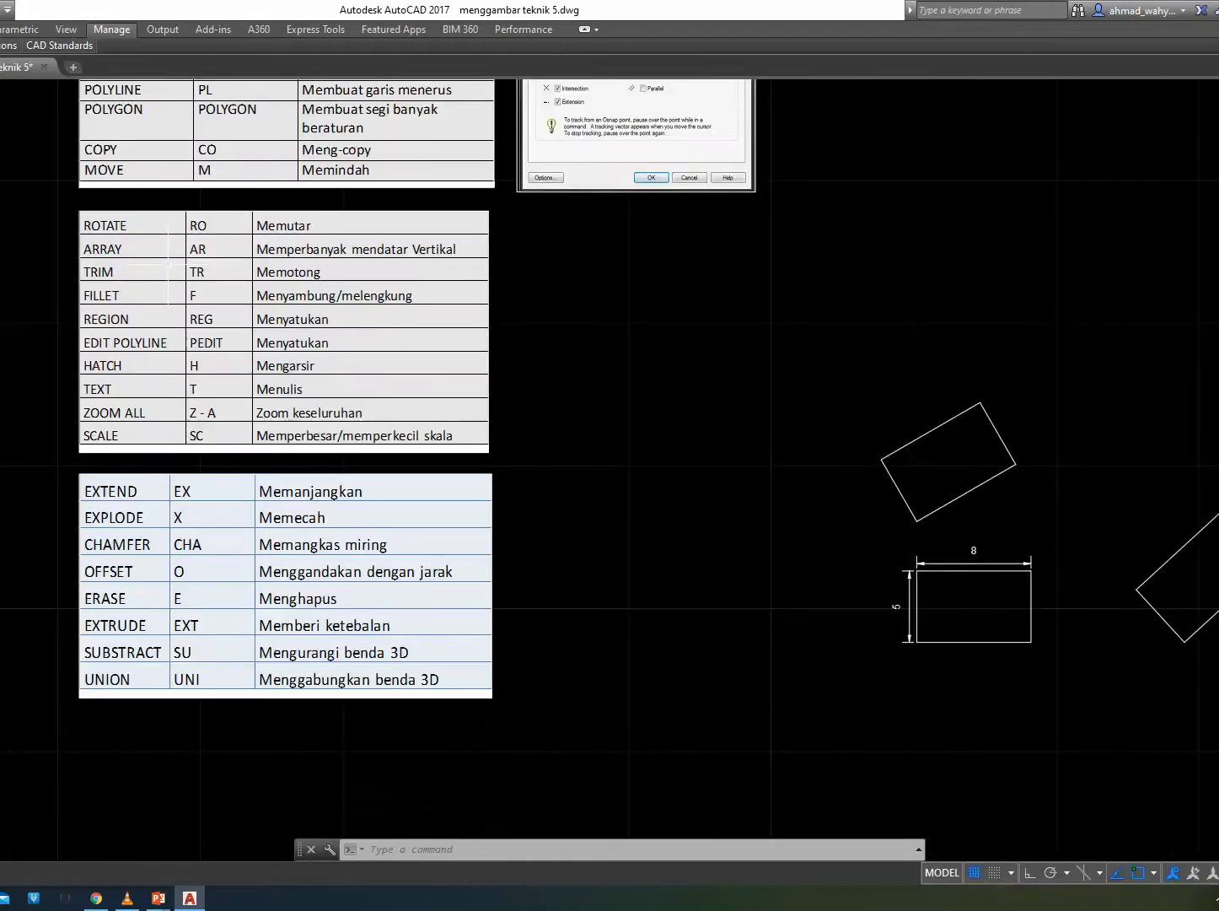
pyautogui.moveTo(838, 417); pyautogui.dragTo(379, 417, button='middle')
pyautogui.moveTo(879, 573); pyautogui.dragTo(651, 557, button='middle')
pyautogui.scroll(2, 651, 558)
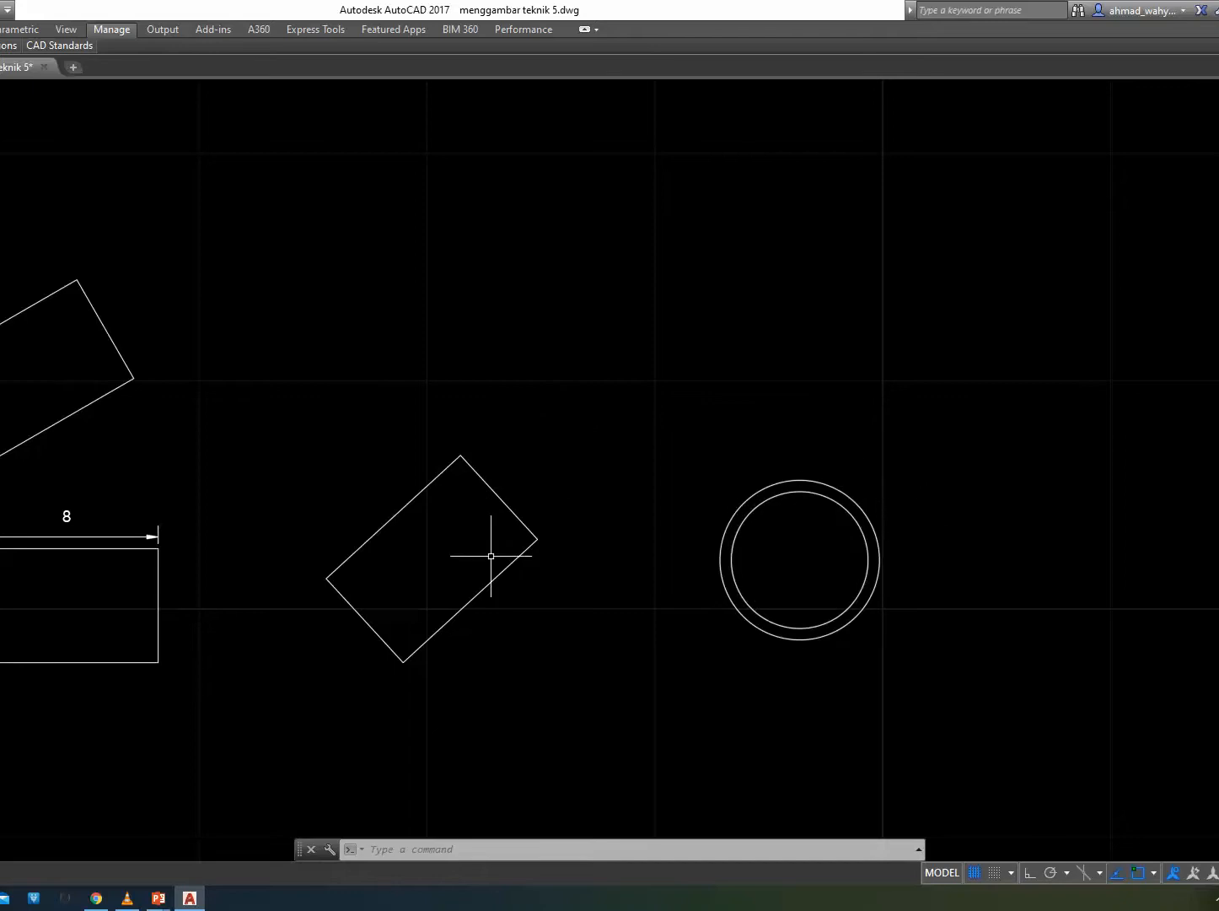
pyautogui.write('r')
pyautogui.press('Return')
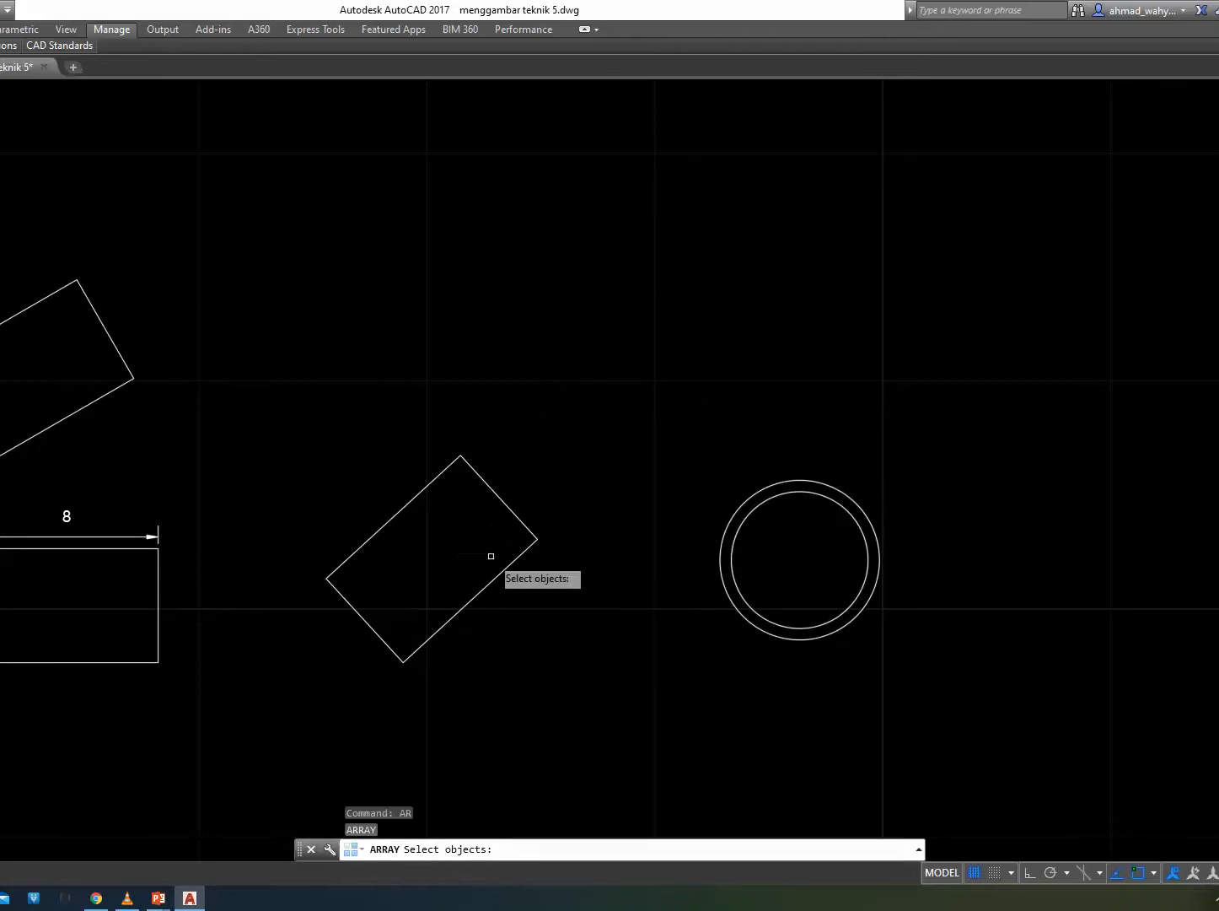
pyautogui.click(504, 497)
pyautogui.click(536, 472)
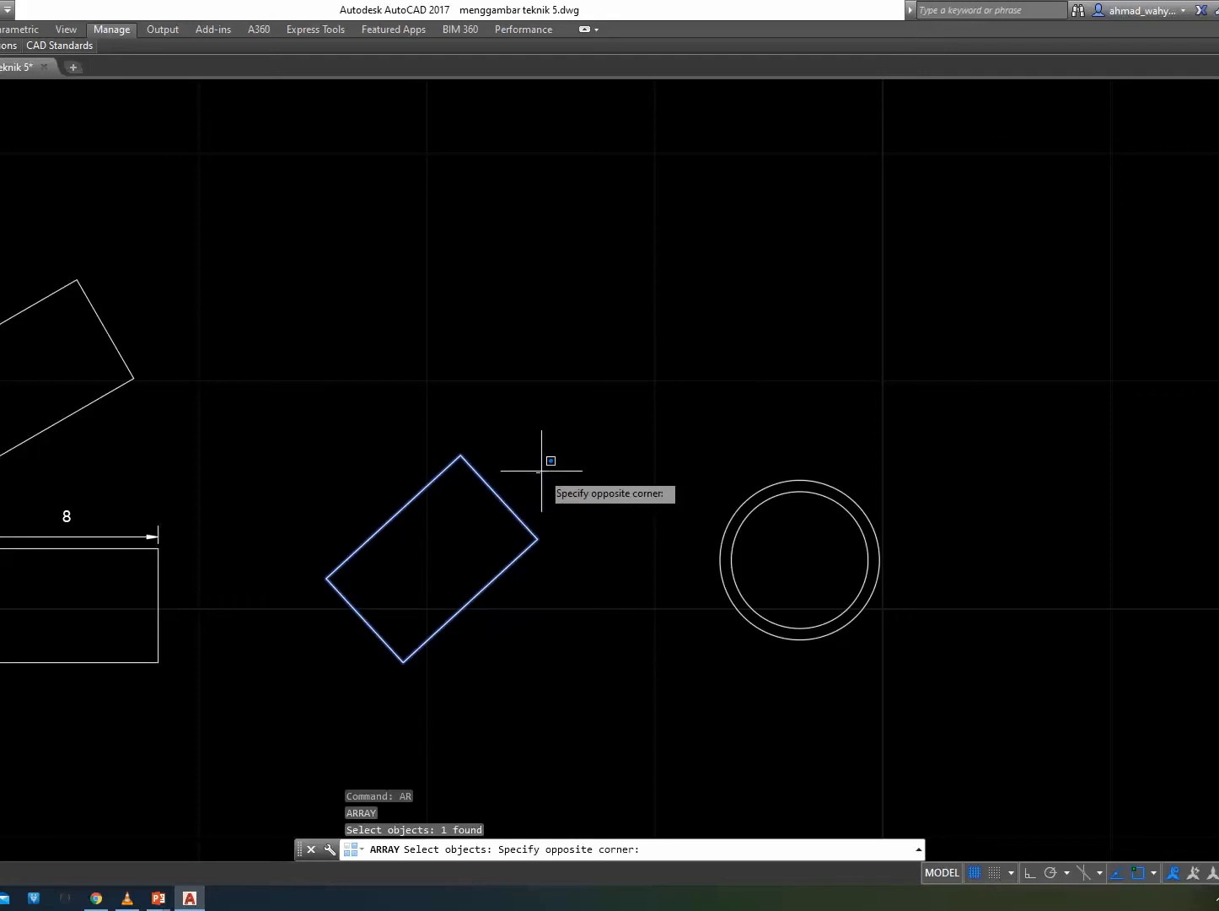
pyautogui.write('2')
pyautogui.press('Return')
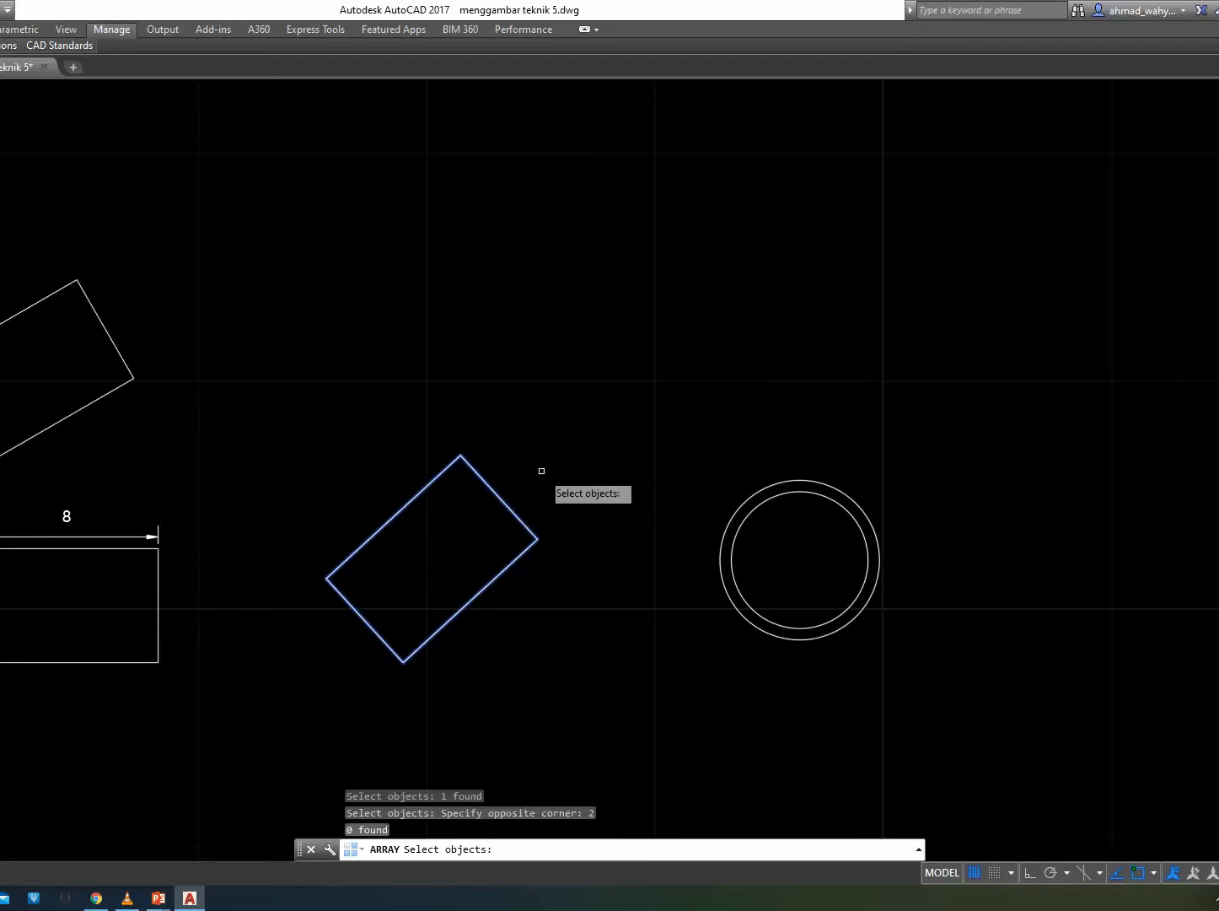
pyautogui.click(508, 503)
pyautogui.click(535, 492)
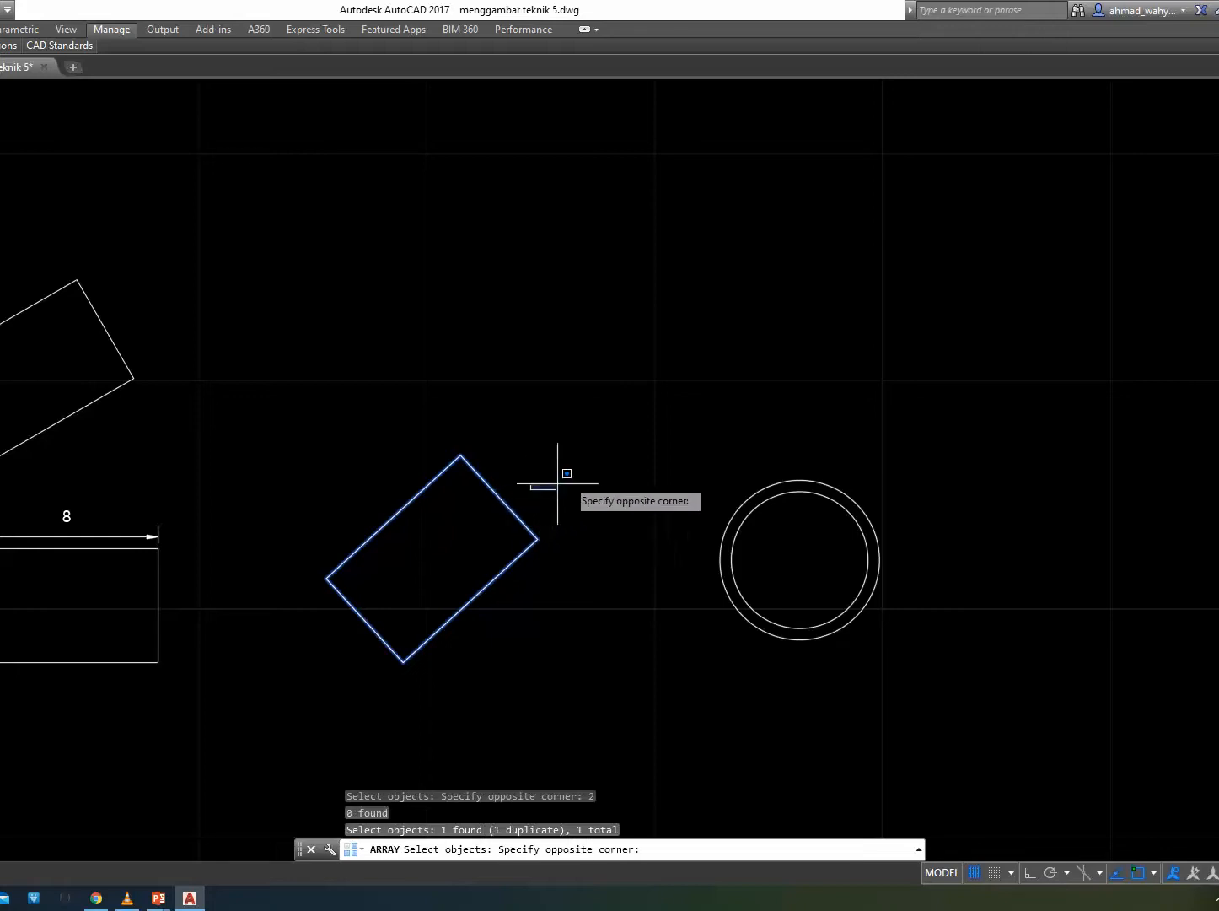
pyautogui.click(654, 425)
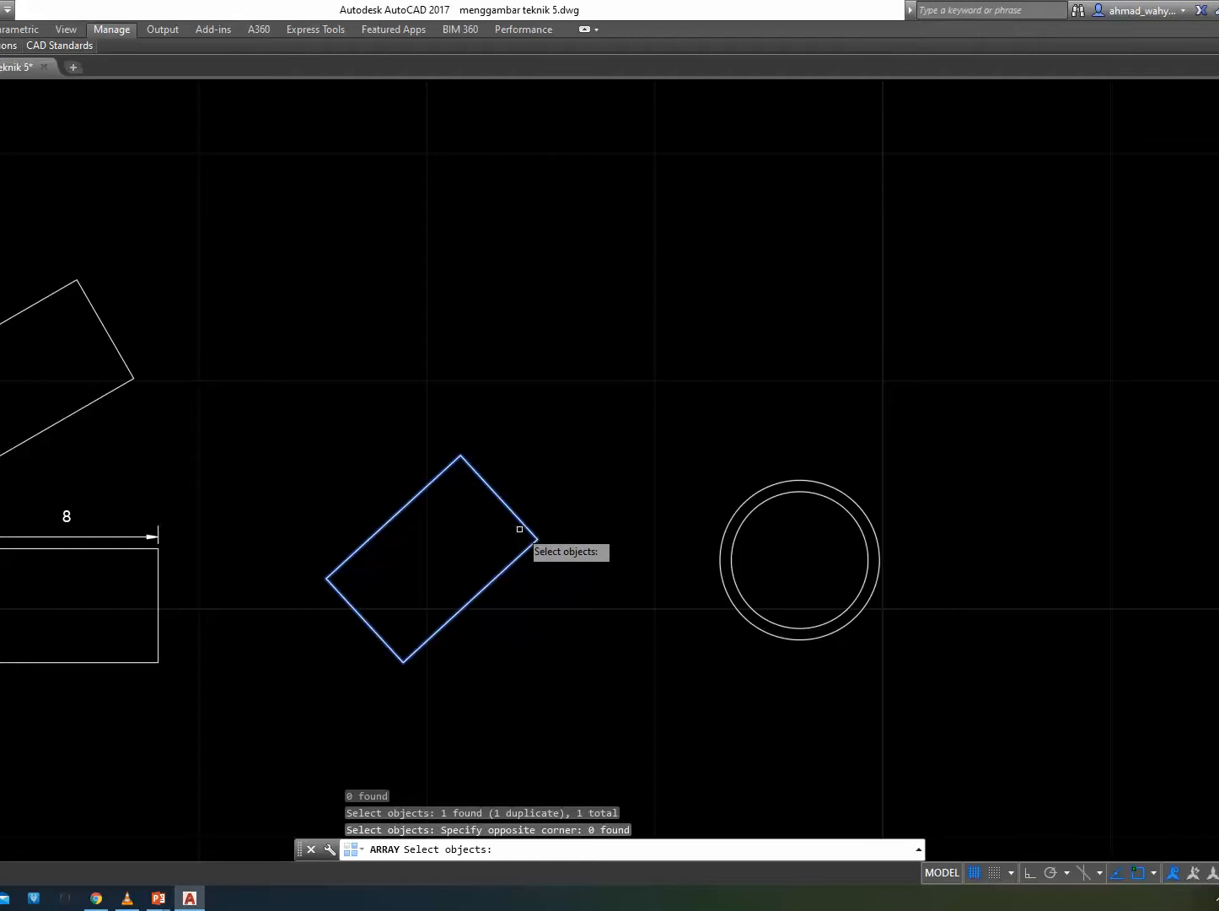
pyautogui.press('Escape')
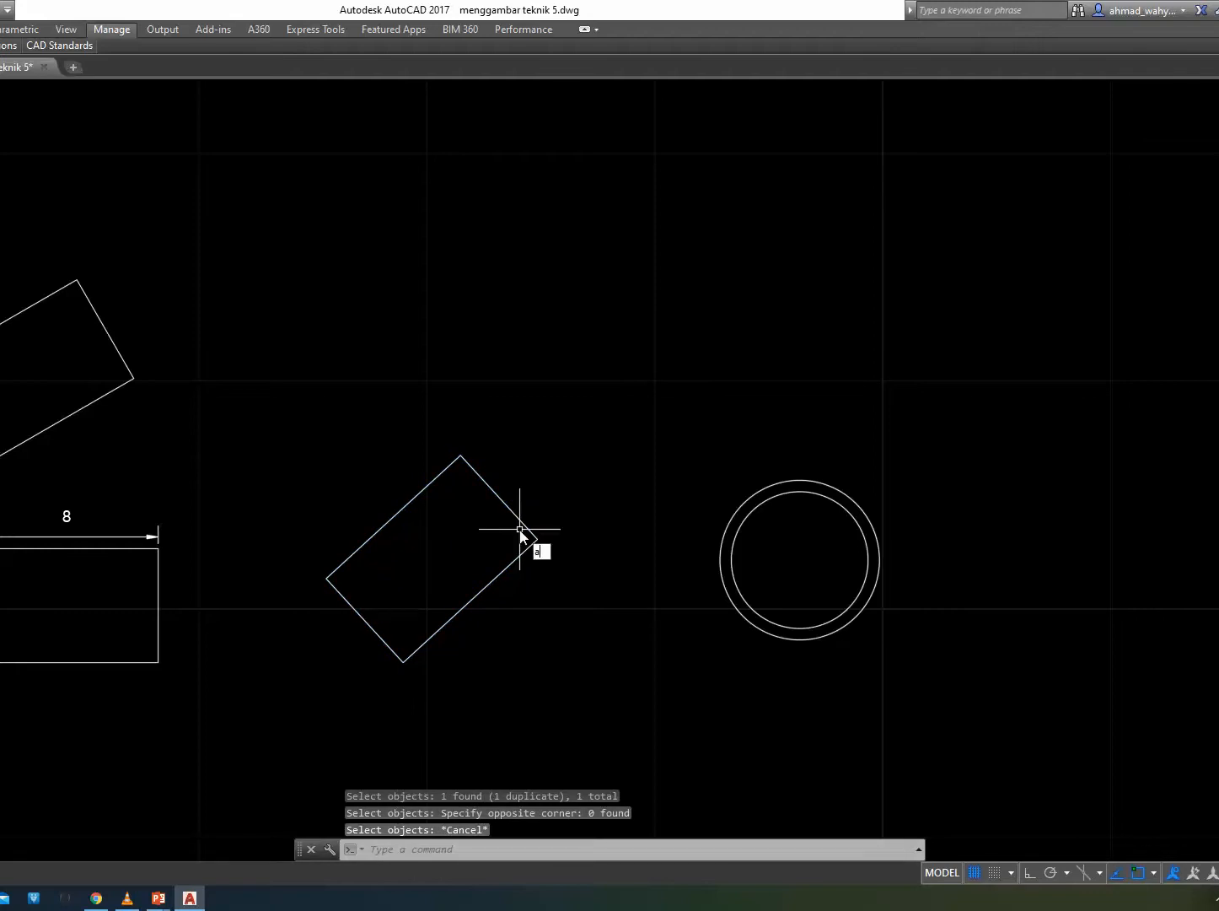
# Try to create a rectangular array from the tilted rectangle beside the double circle.
pyautogui.write('ar')
pyautogui.press('Return')
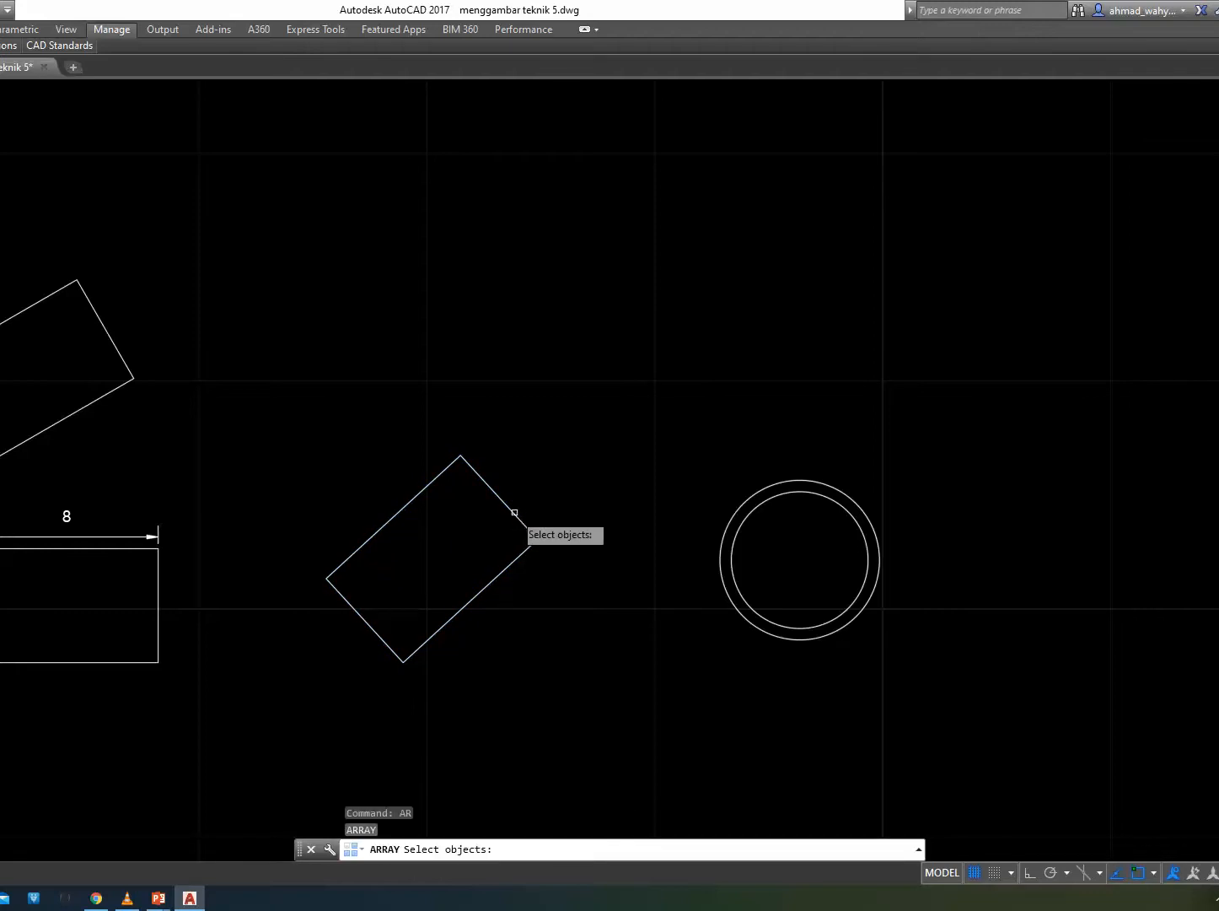
pyautogui.click(513, 511)
pyautogui.press('Return')
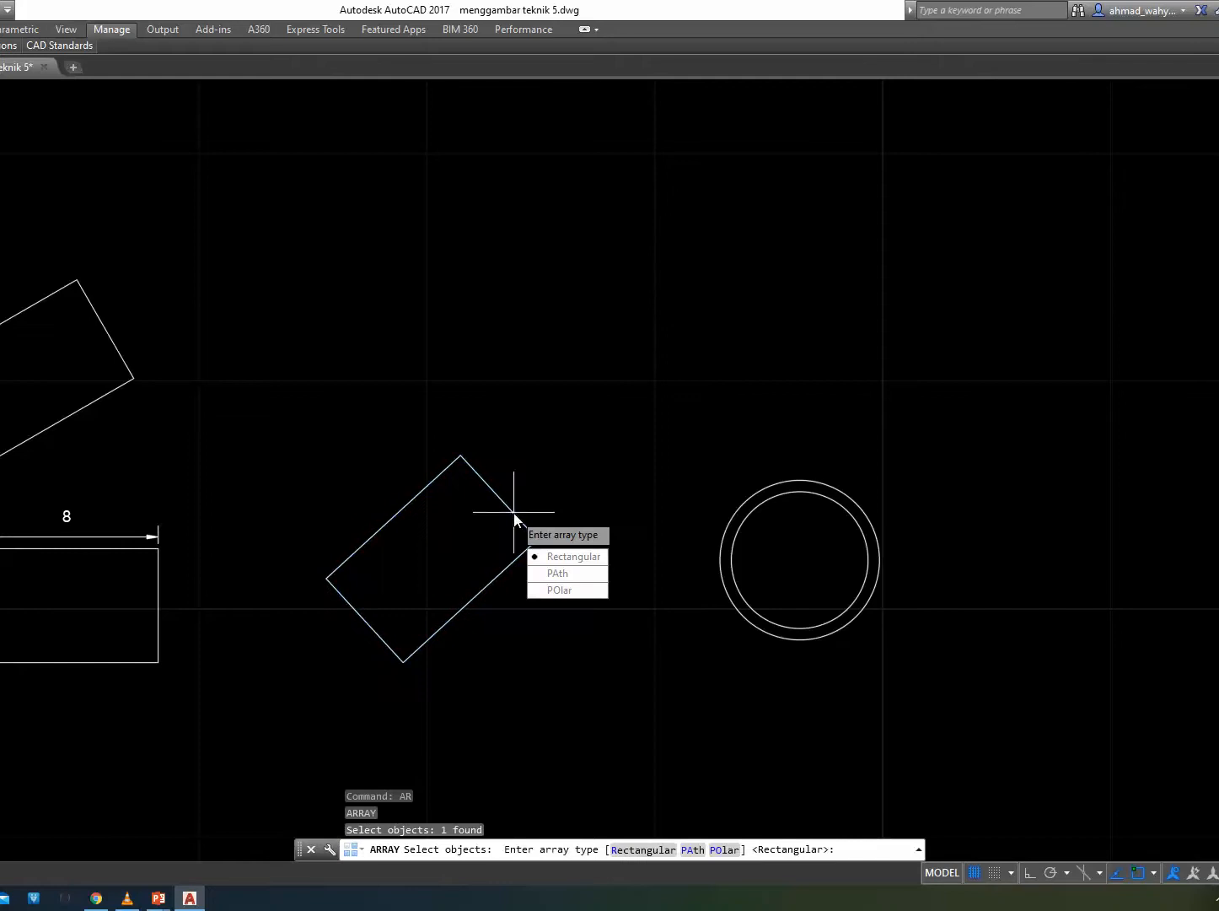
pyautogui.click(573, 556)
pyautogui.scroll(-2, 657, 413)
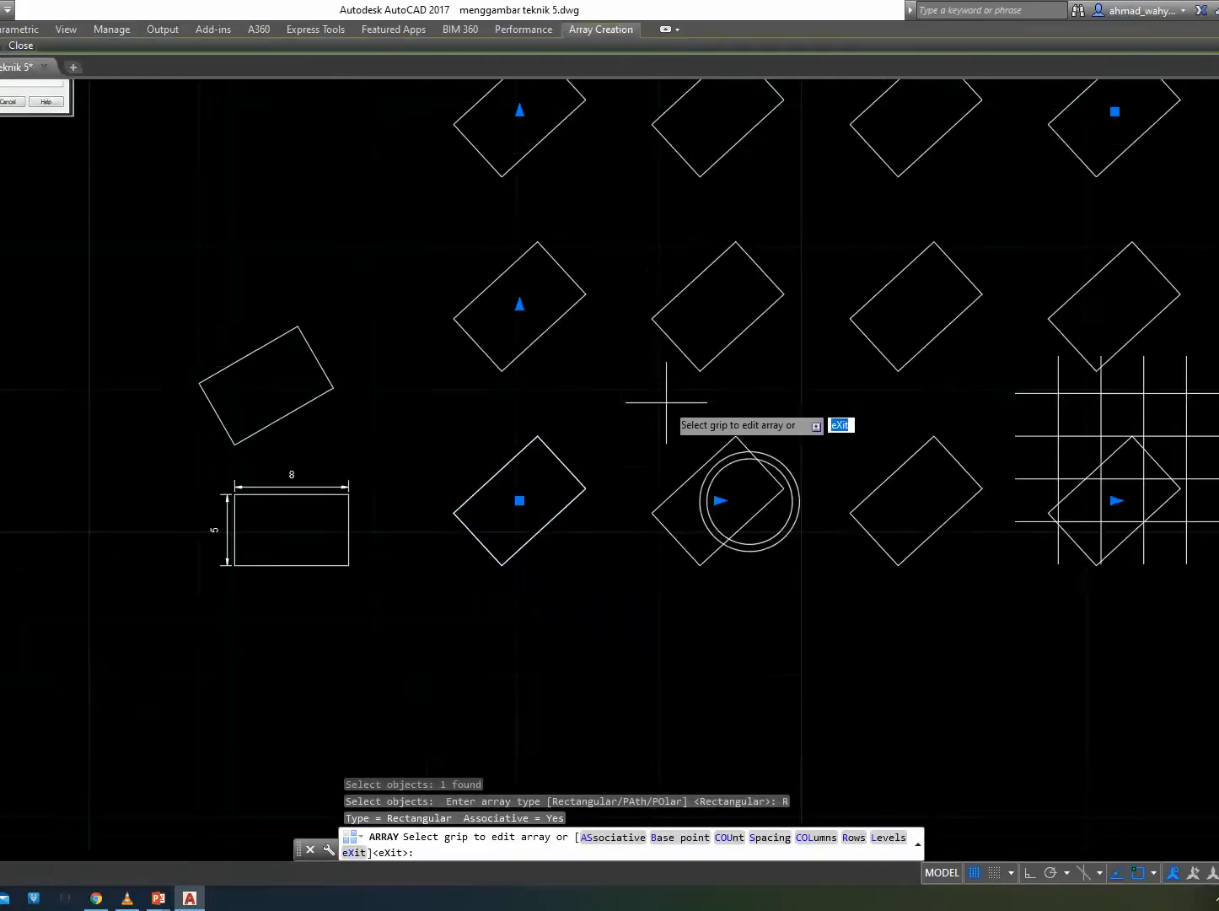
pyautogui.moveTo(654, 412); pyautogui.dragTo(540, 511, button='middle')
pyautogui.press('Escape')
pyautogui.hotkey('ctrl', 'z')
# Examine the command reference tables and the practice shapes beside them.
pyautogui.scroll(-4, 626, 512)
pyautogui.scroll(4, 208, 427)
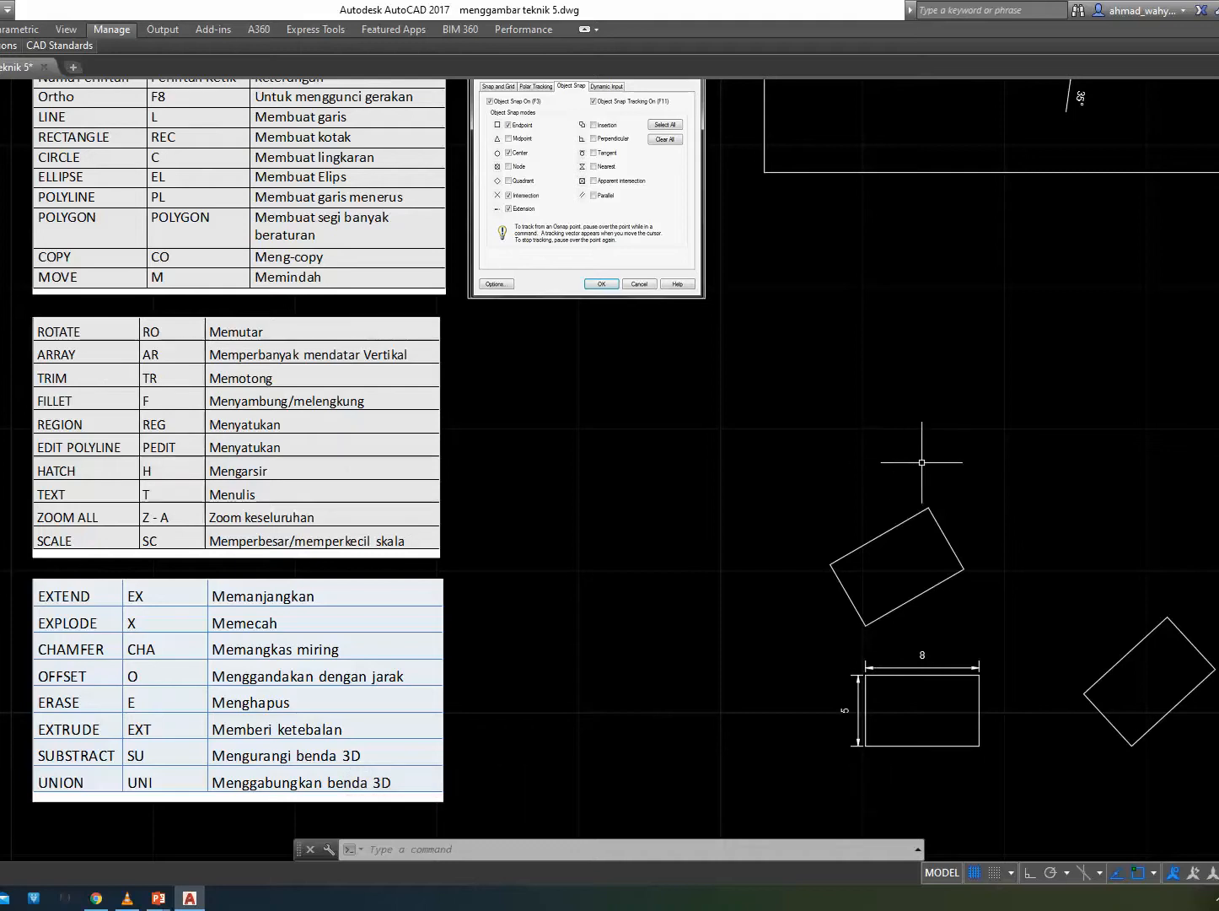
pyautogui.moveTo(920, 462); pyautogui.dragTo(913, 462, button='middle')
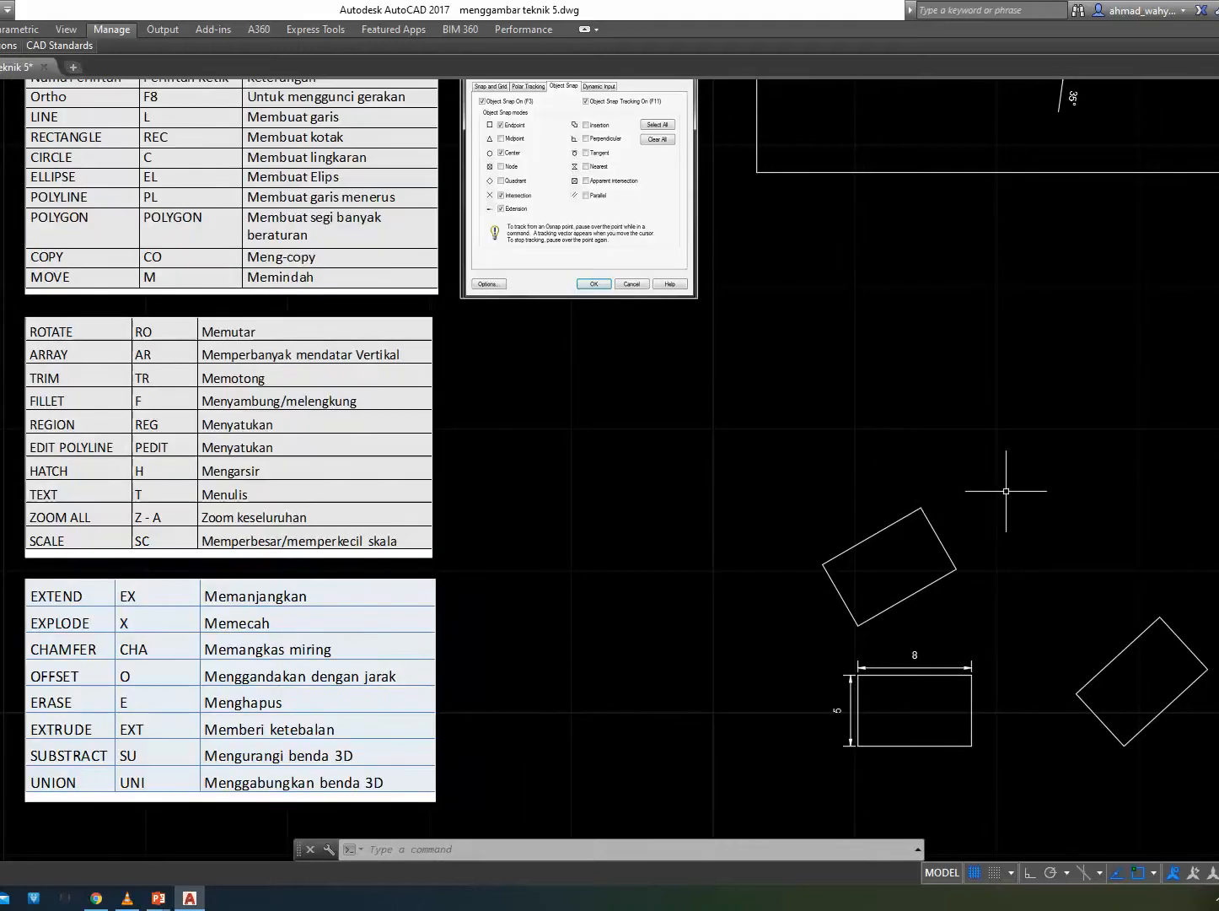
pyautogui.moveTo(1005, 492); pyautogui.dragTo(321, 479, button='middle')
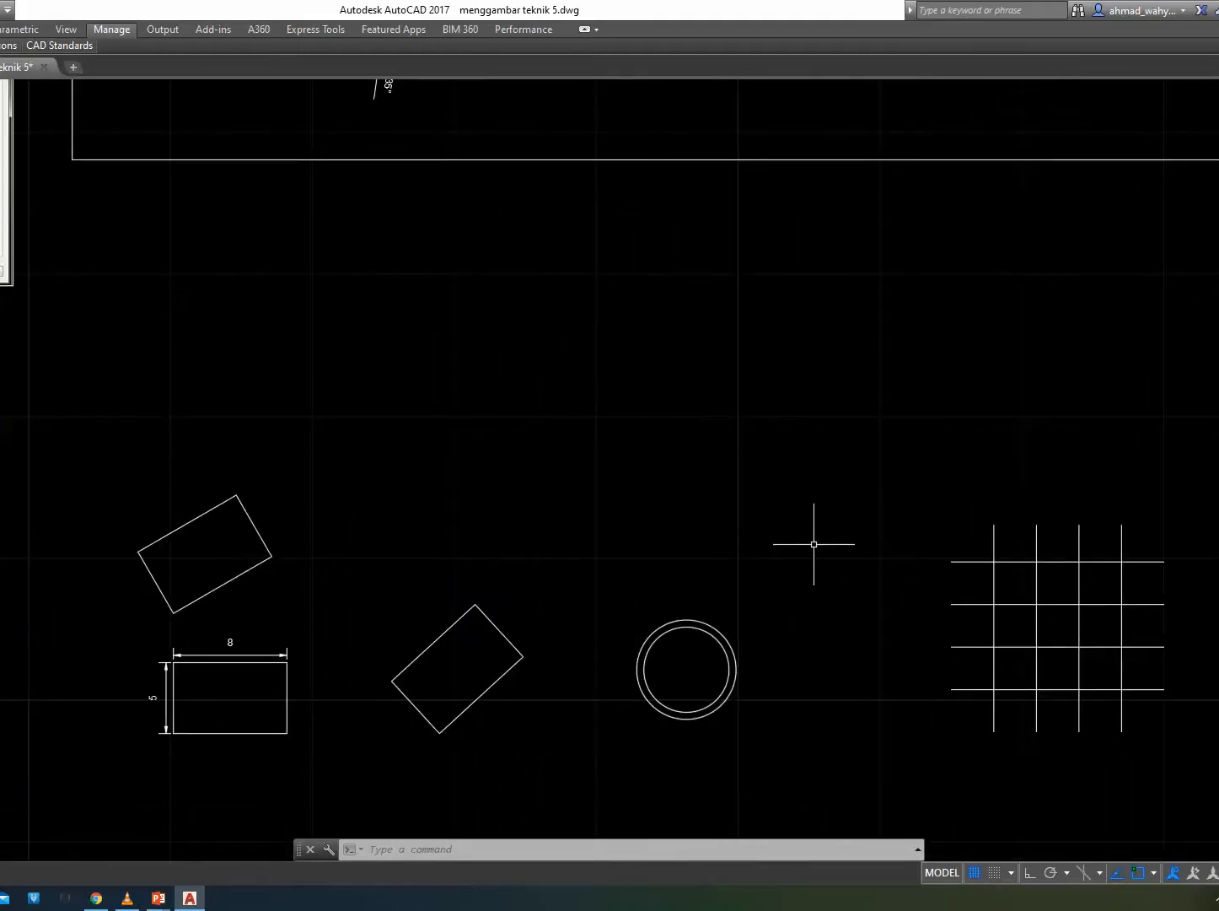
pyautogui.moveTo(498, 625)
pyautogui.mouseDown(button='middle')
pyautogui.moveTo(574, 590)
pyautogui.moveTo(1023, 593)
pyautogui.mouseUp(button='middle')
pyautogui.moveTo(628, 420); pyautogui.dragTo(700, 425, button='middle')
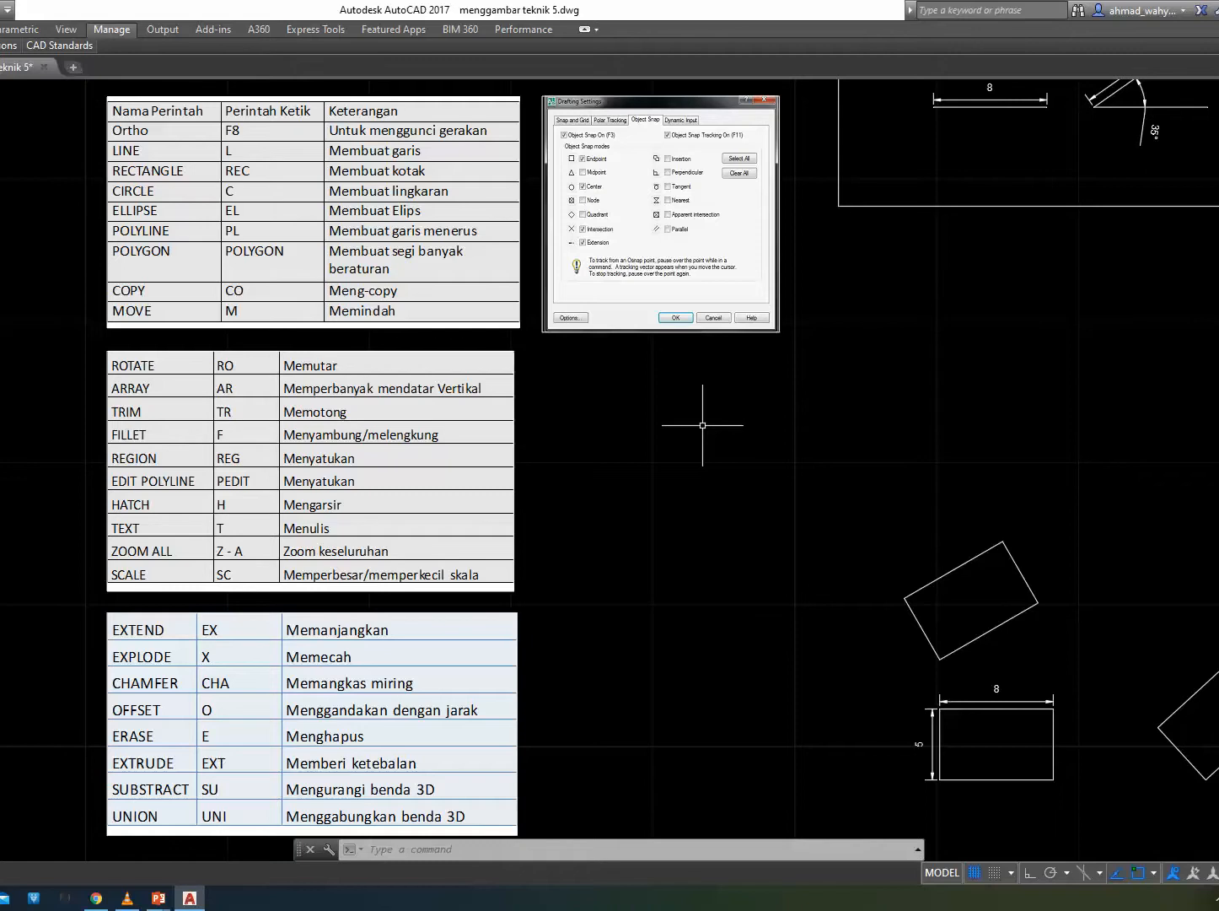
pyautogui.moveTo(948, 466); pyautogui.dragTo(403, 469, button='middle')
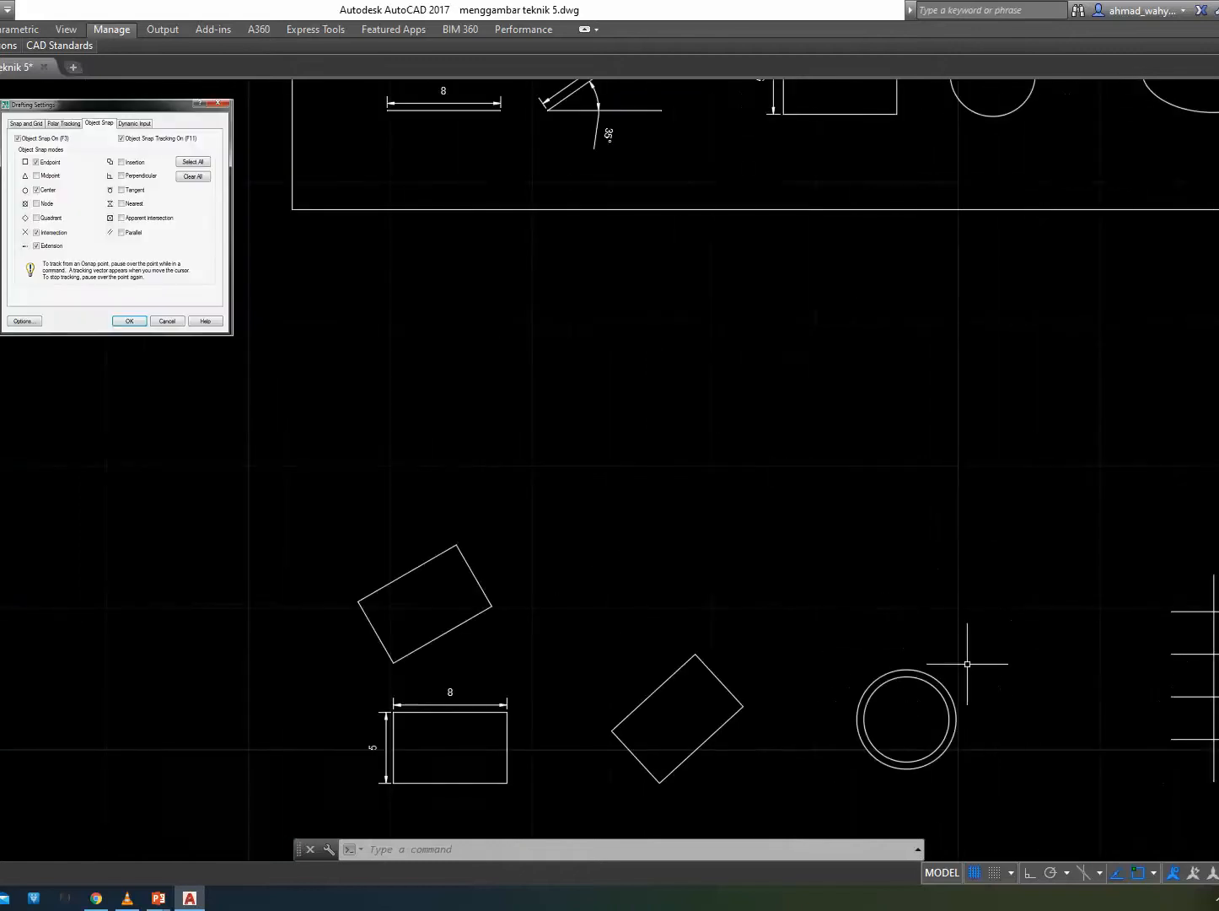
pyautogui.moveTo(971, 685); pyautogui.dragTo(778, 687, button='middle')
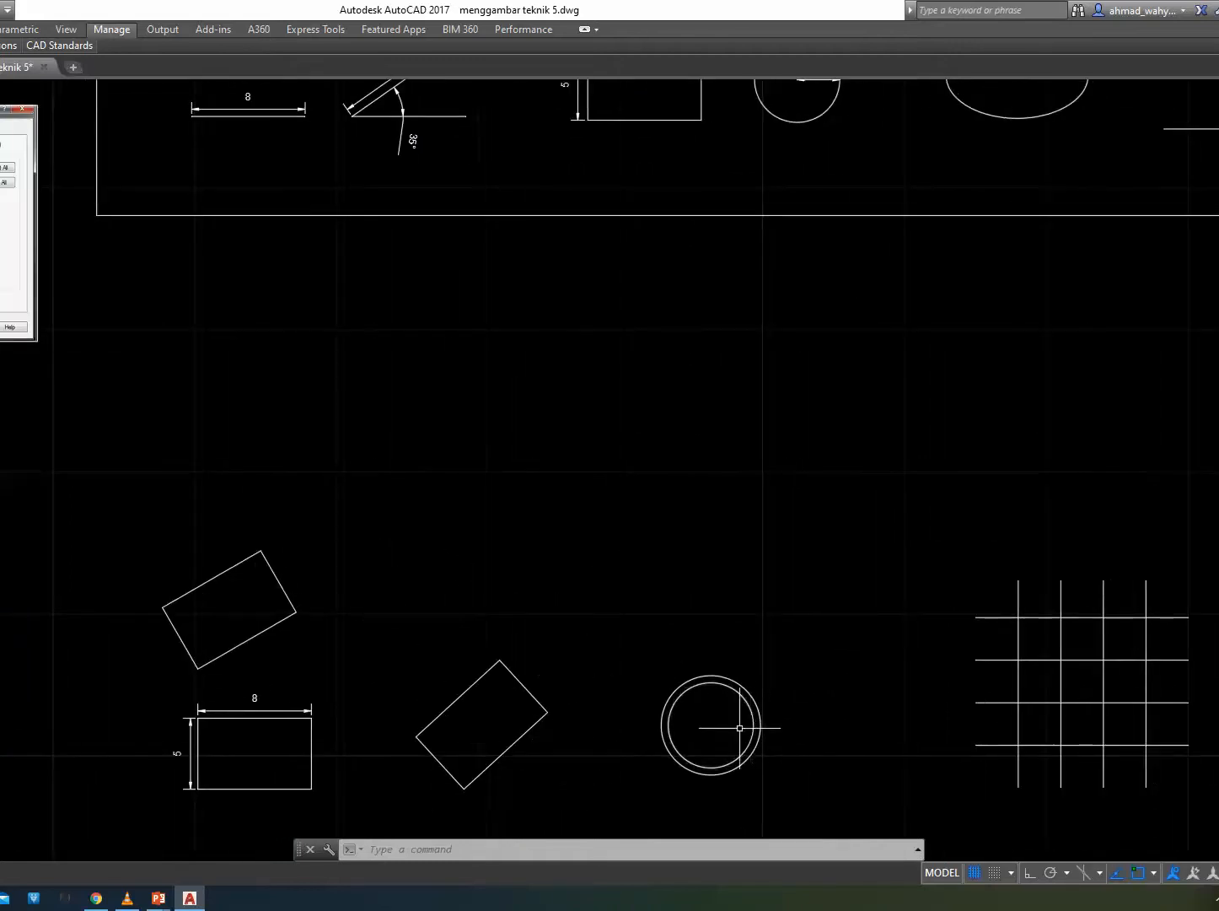
pyautogui.scroll(2, 719, 738)
pyautogui.write('ar')
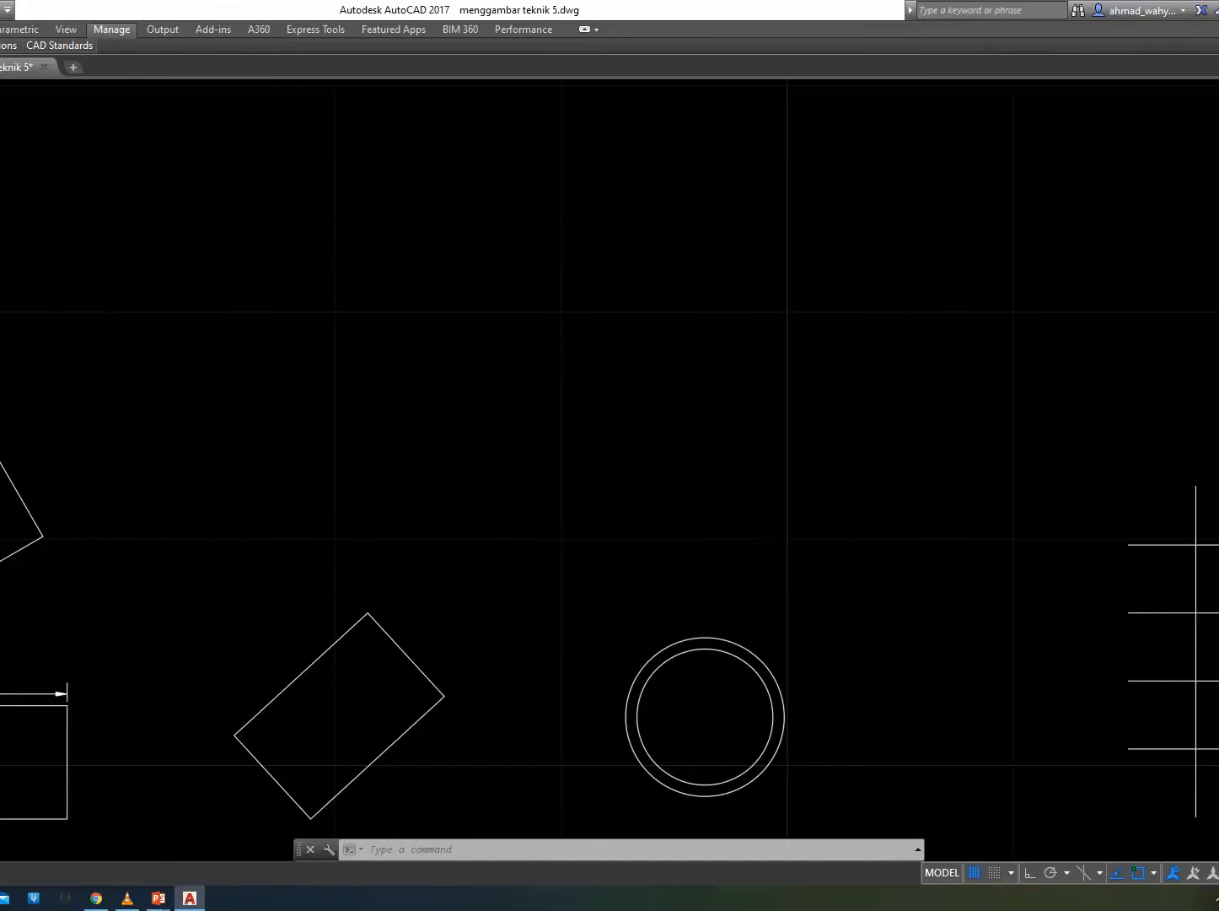
pyautogui.press('Return')
pyautogui.click(751, 665)
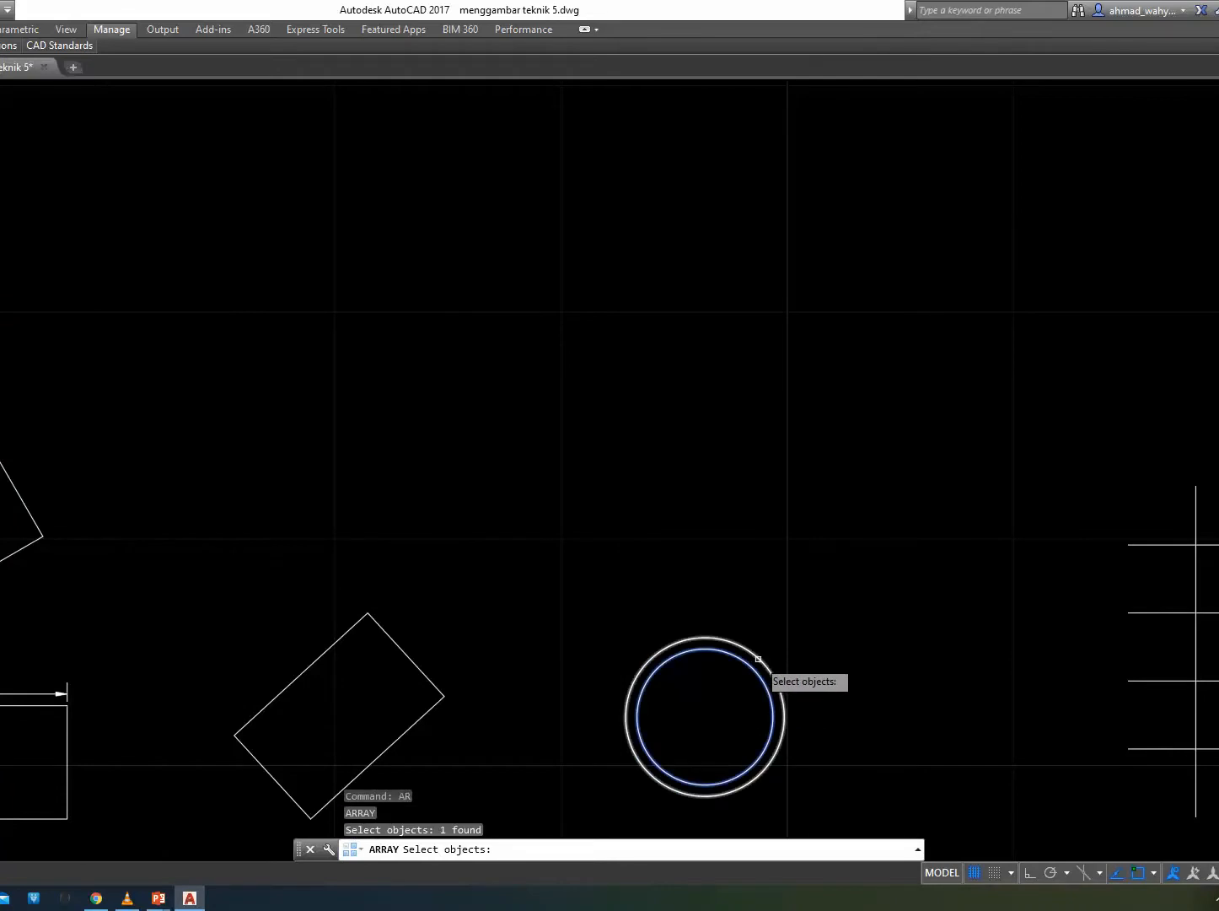
pyautogui.press('Return')
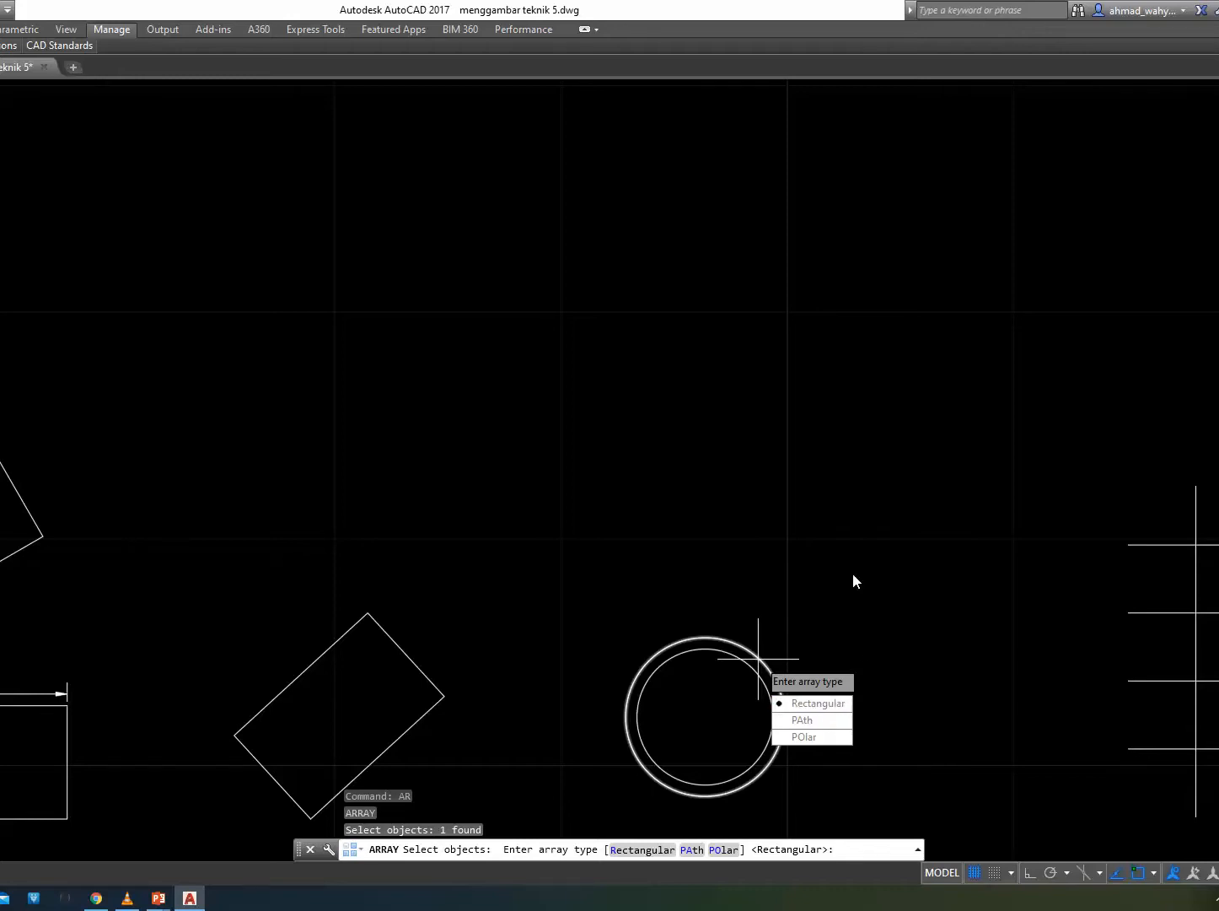
pyautogui.press('Escape')
# Offset the outer circle of the double circle outward, picking the gap between the two circles as the offset distance.
pyautogui.scroll(-2, 824, 592)
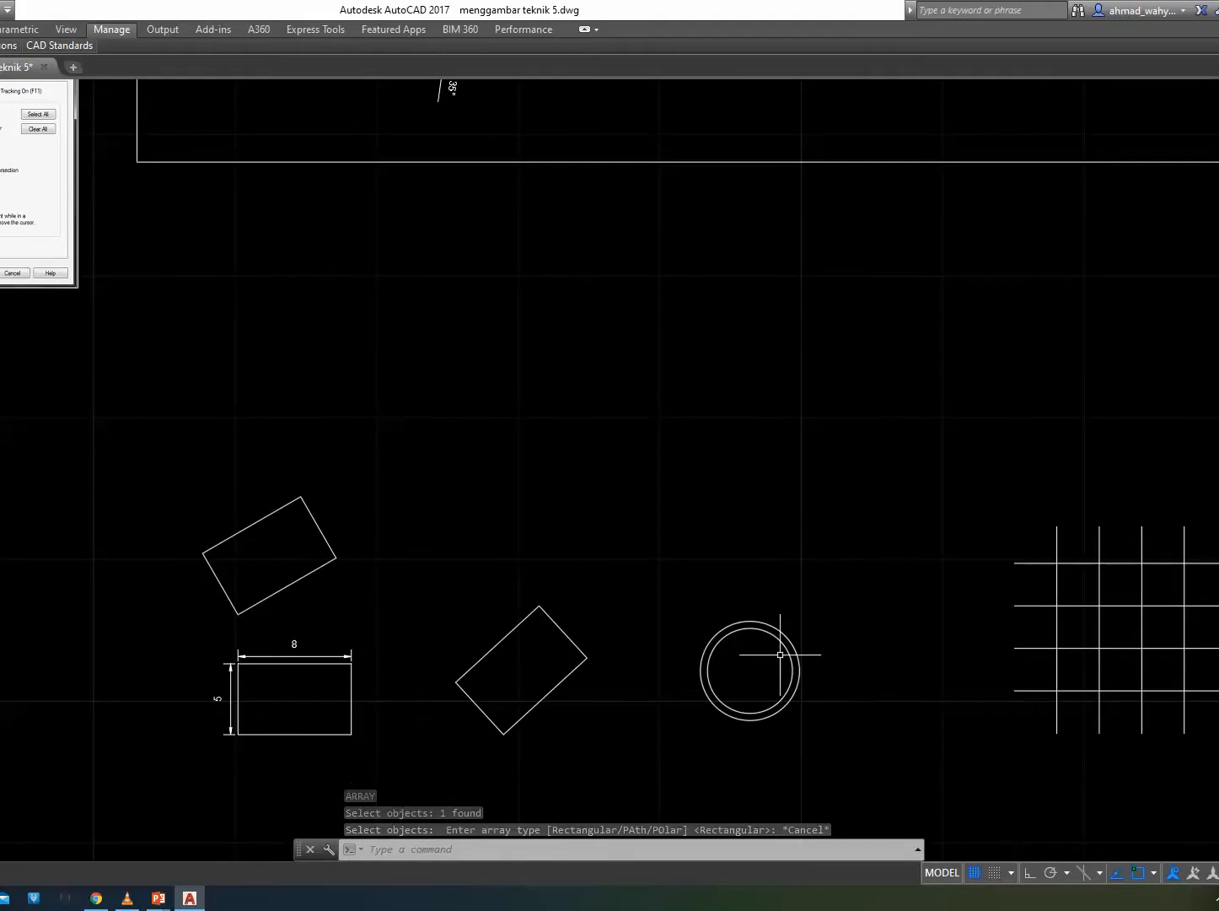
pyautogui.scroll(4, 751, 670)
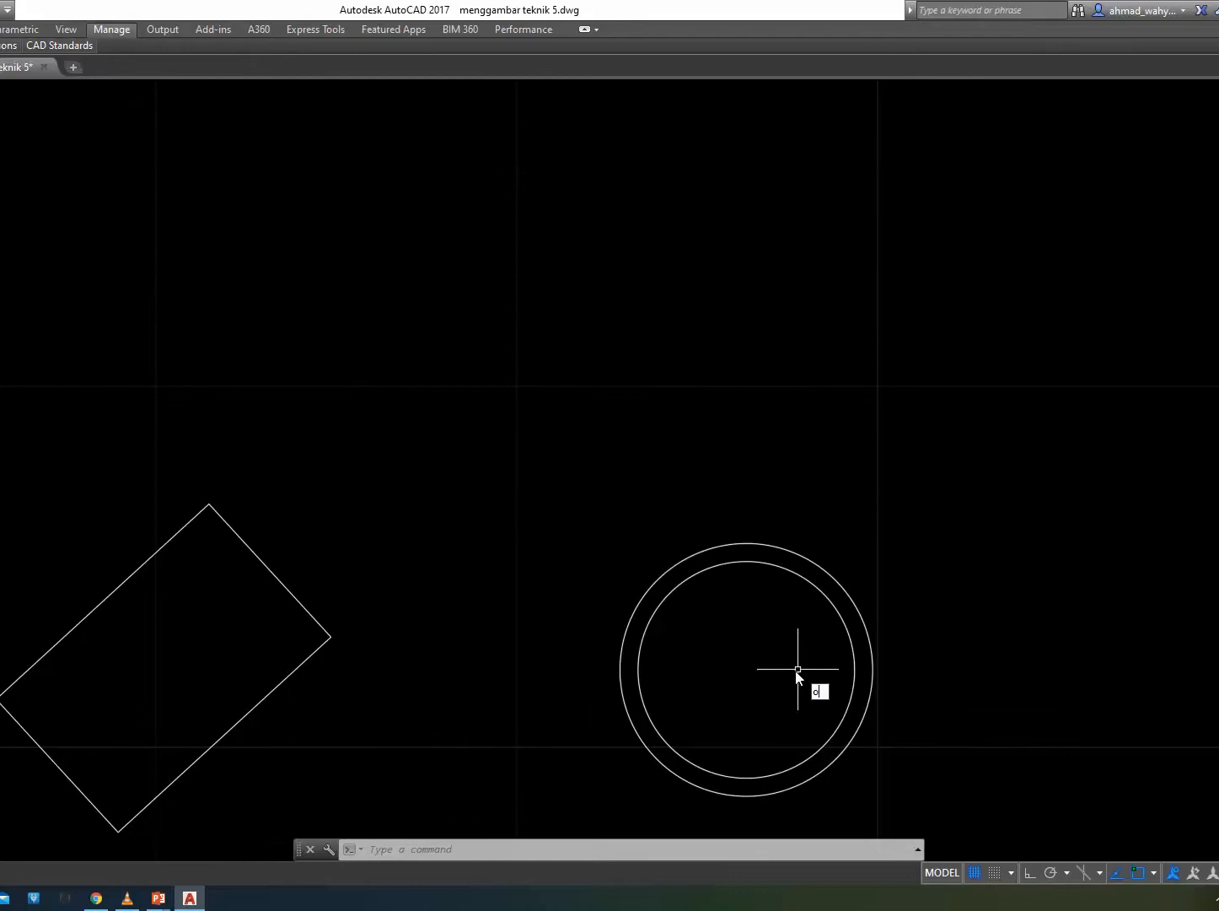
pyautogui.write('O')
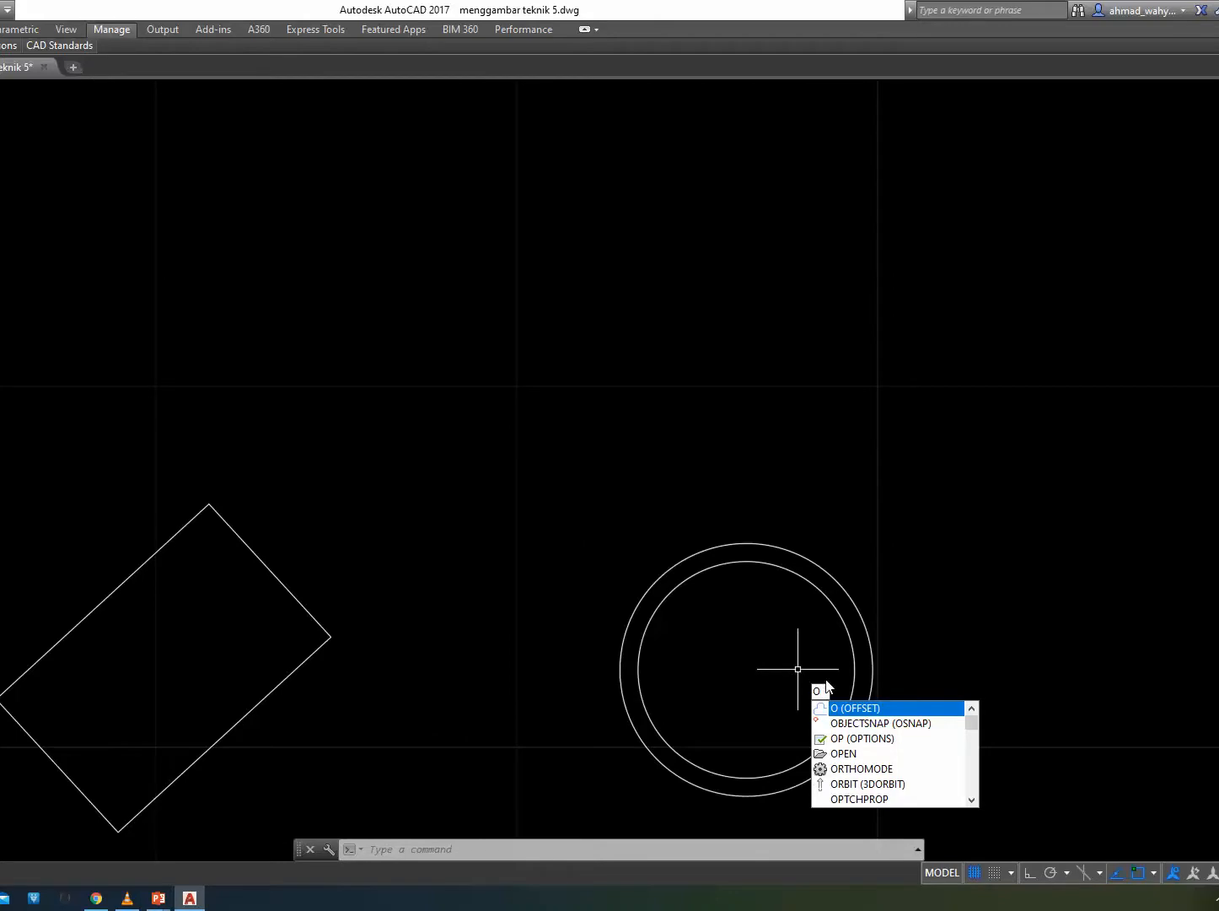
pyautogui.press('Return')
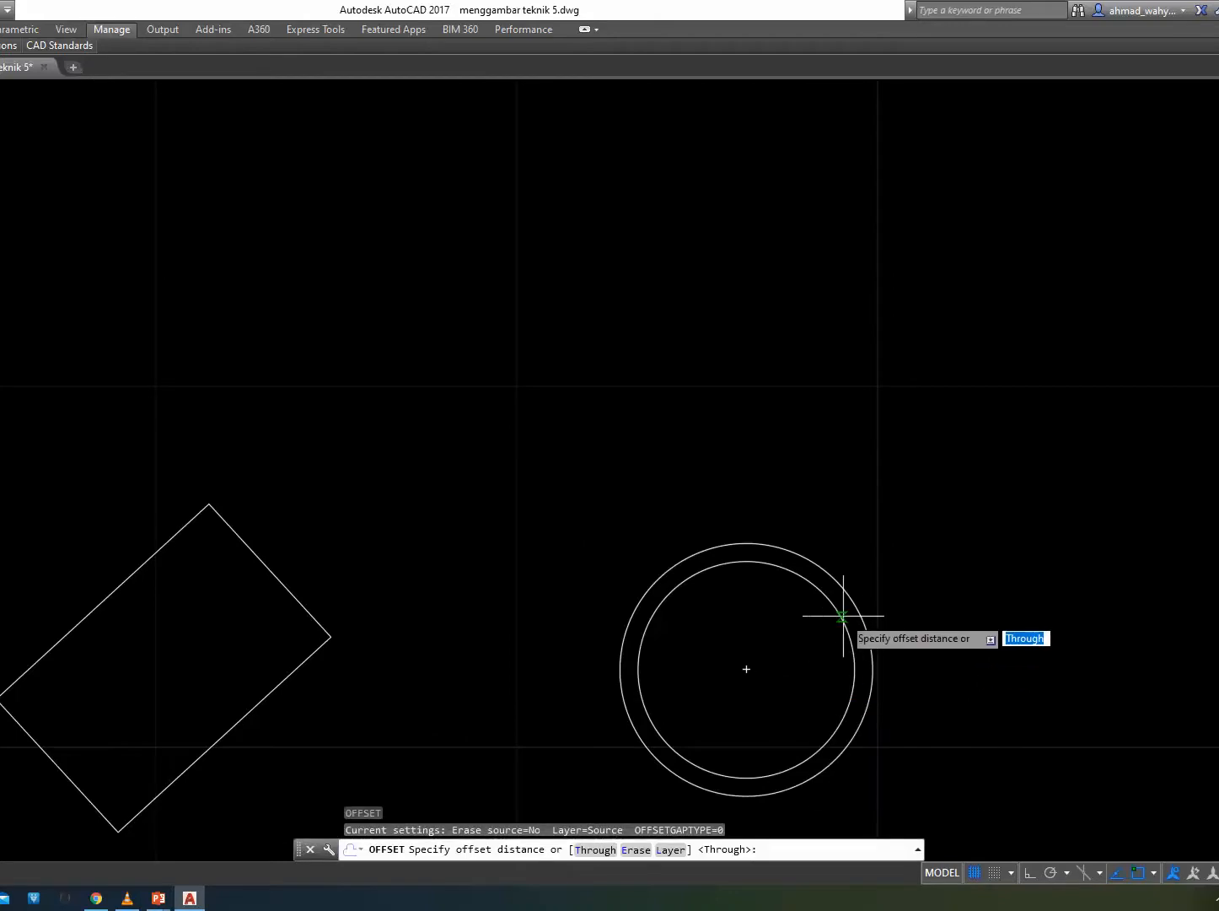
pyautogui.click(842, 613)
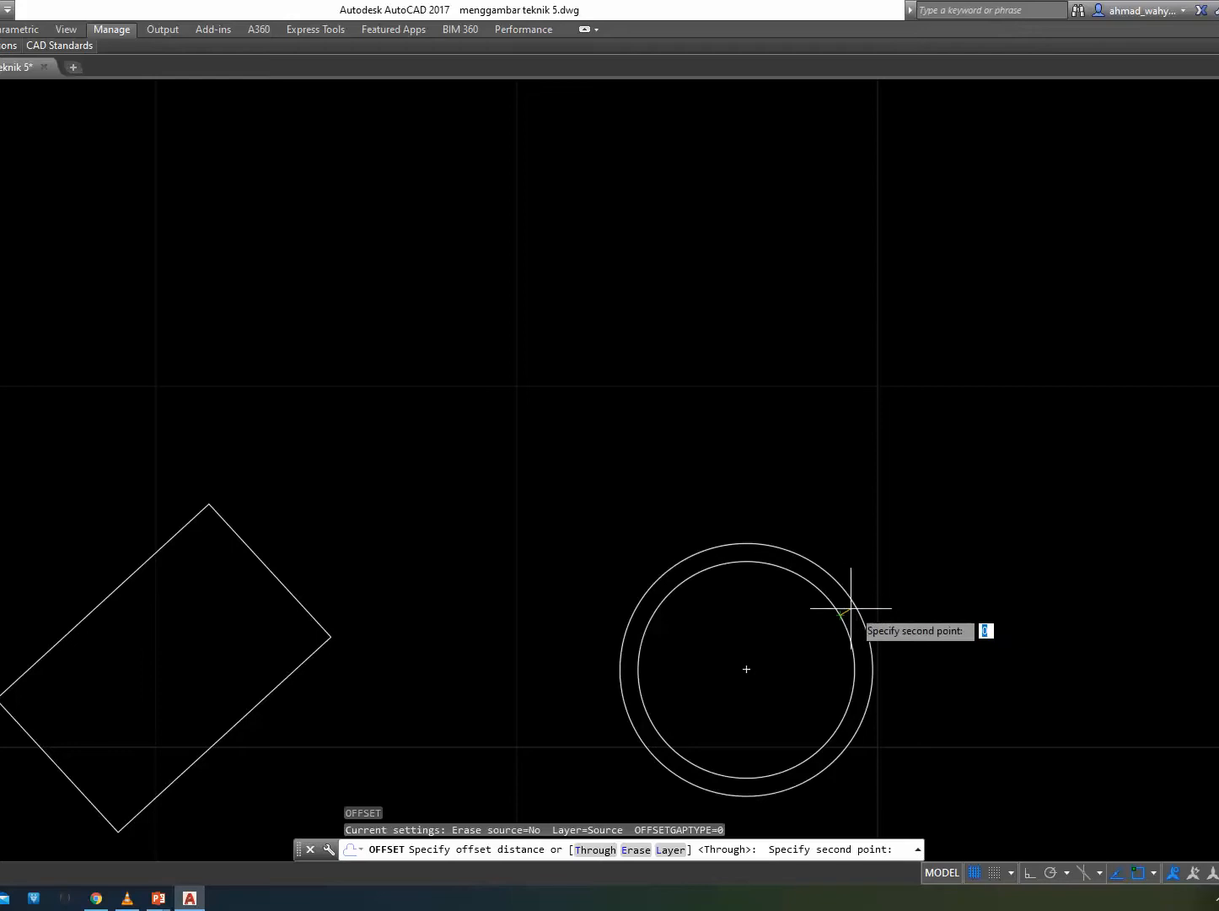
pyautogui.click(854, 607)
pyautogui.click(857, 606)
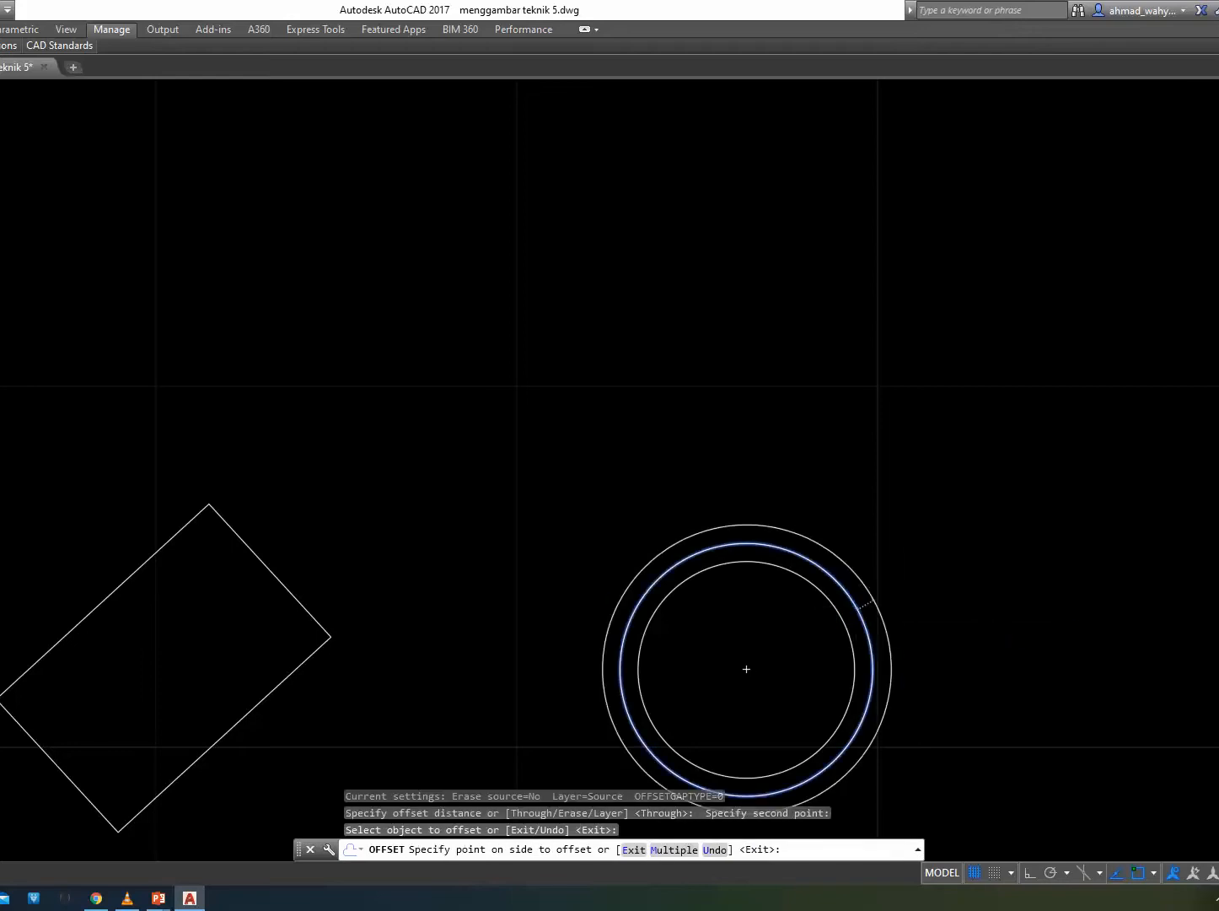
pyautogui.click(898, 581)
# Add three more outward offsets at the same distance, each from the newest outermost circle.
pyautogui.click(876, 598)
pyautogui.click(909, 586)
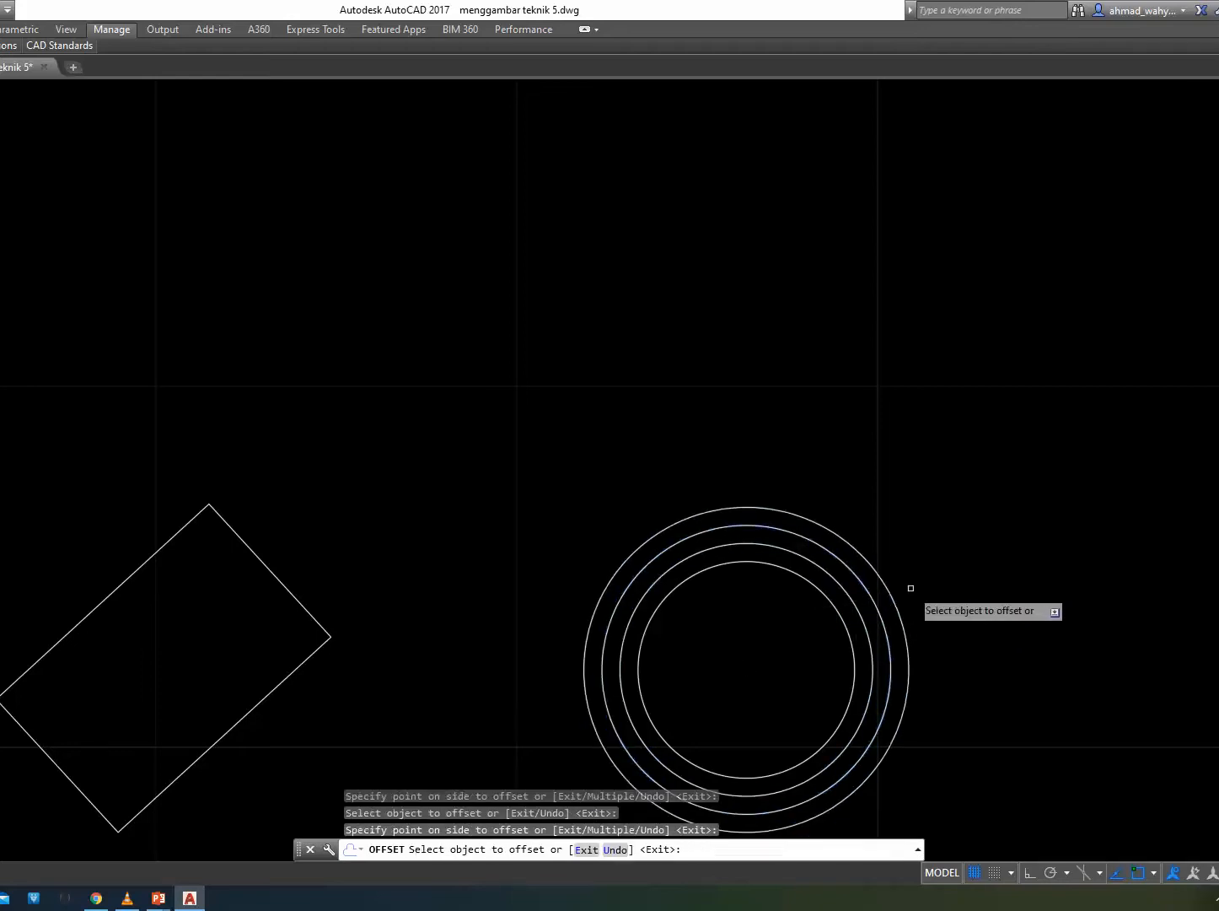
pyautogui.click(894, 595)
pyautogui.click(930, 580)
pyautogui.click(905, 582)
pyautogui.click(953, 569)
pyautogui.scroll(-1, 907, 580)
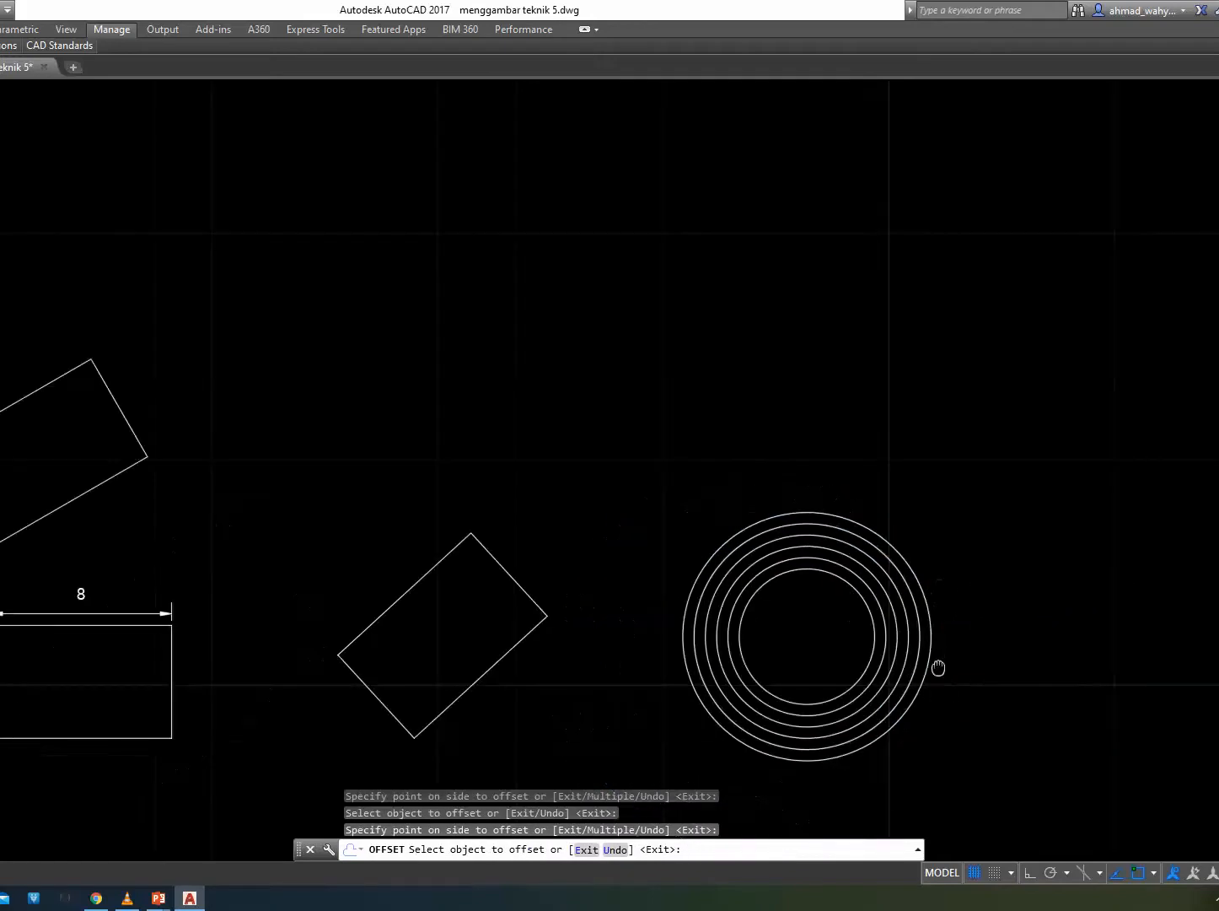
pyautogui.moveTo(936, 667); pyautogui.dragTo(700, 669, button='middle')
pyautogui.press('Escape')
# Examine the command reference tables for the Trim command and its shortcut, and the line grid beside the concentric circles.
pyautogui.moveTo(835, 678); pyautogui.dragTo(801, 687, button='middle')
pyautogui.scroll(-4, 792, 681)
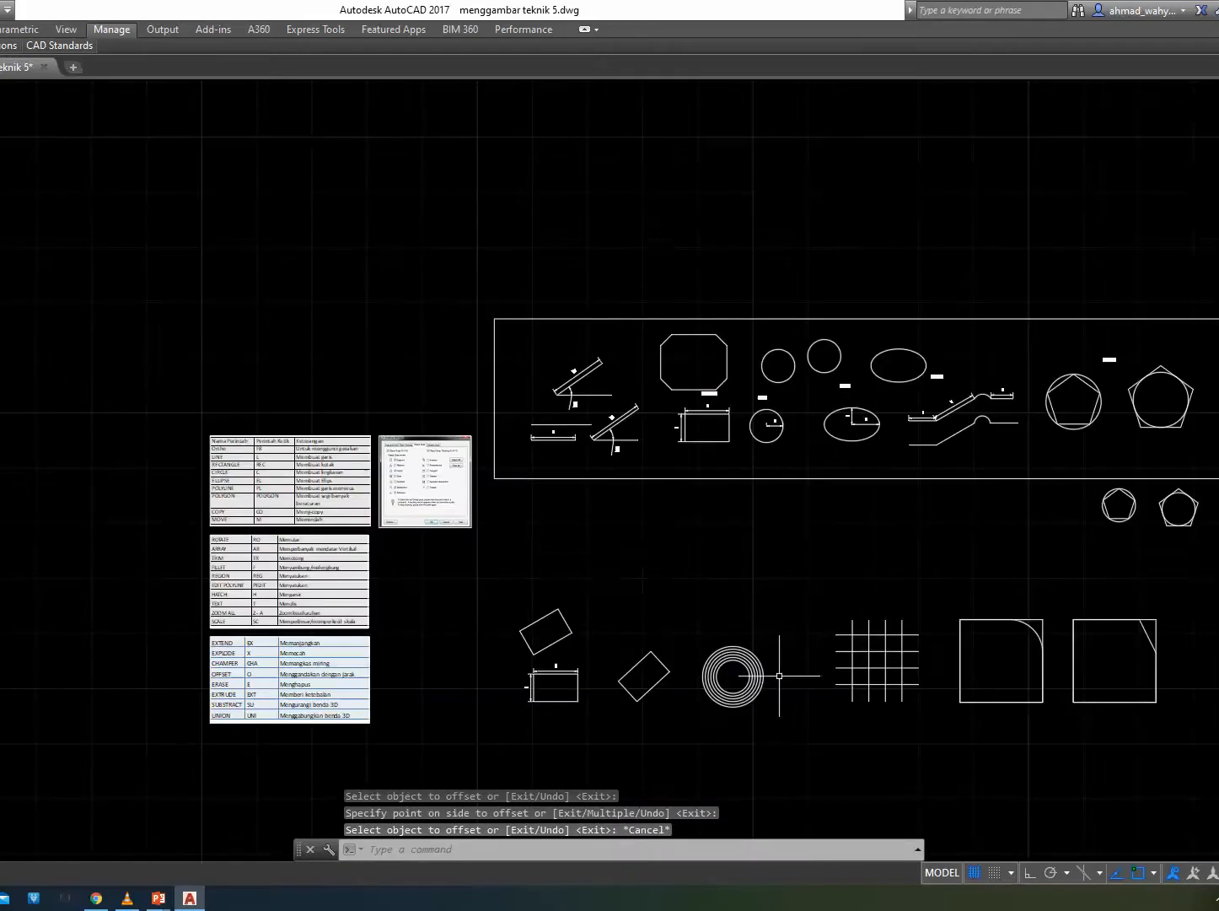
pyautogui.scroll(4, 263, 590)
pyautogui.scroll(2, 342, 453)
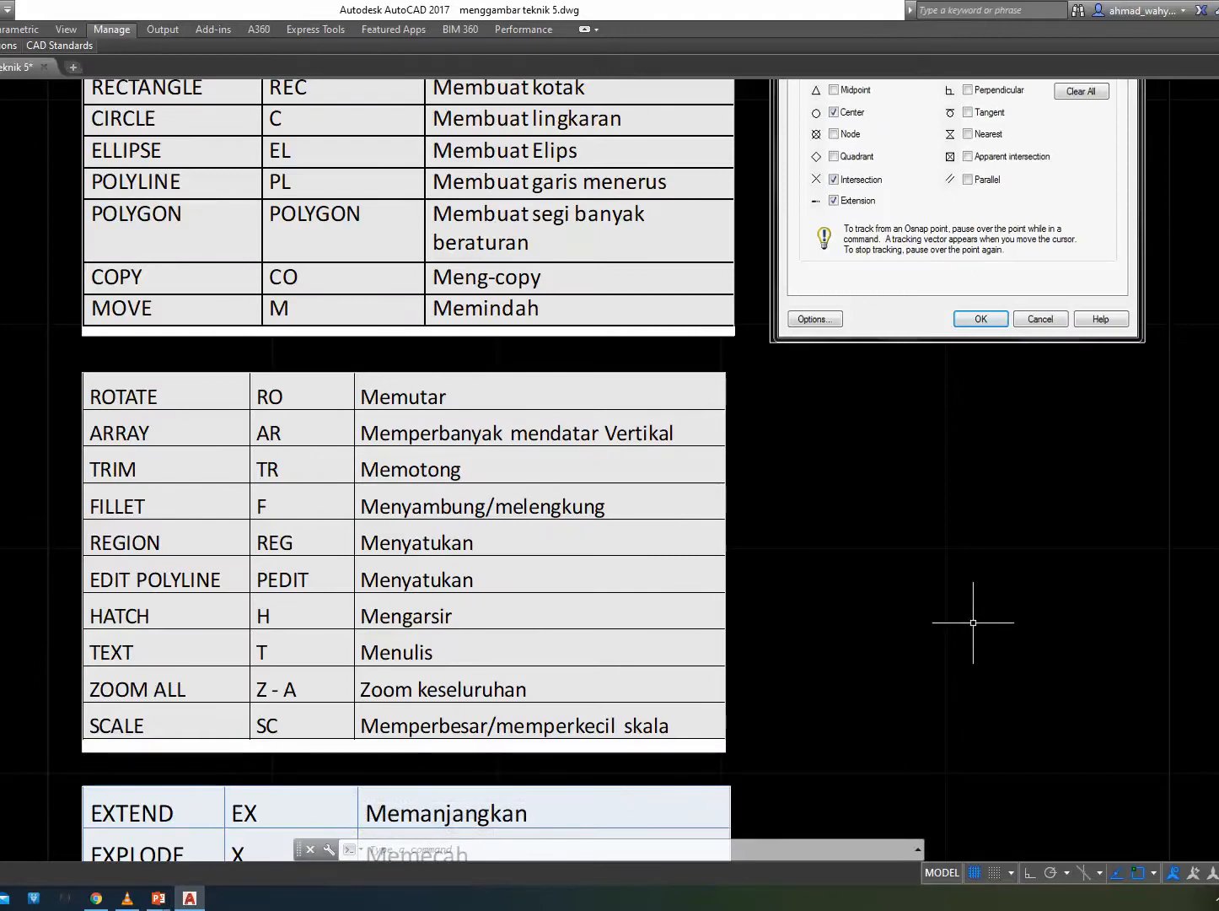
pyautogui.moveTo(970, 624); pyautogui.dragTo(945, 612, button='middle')
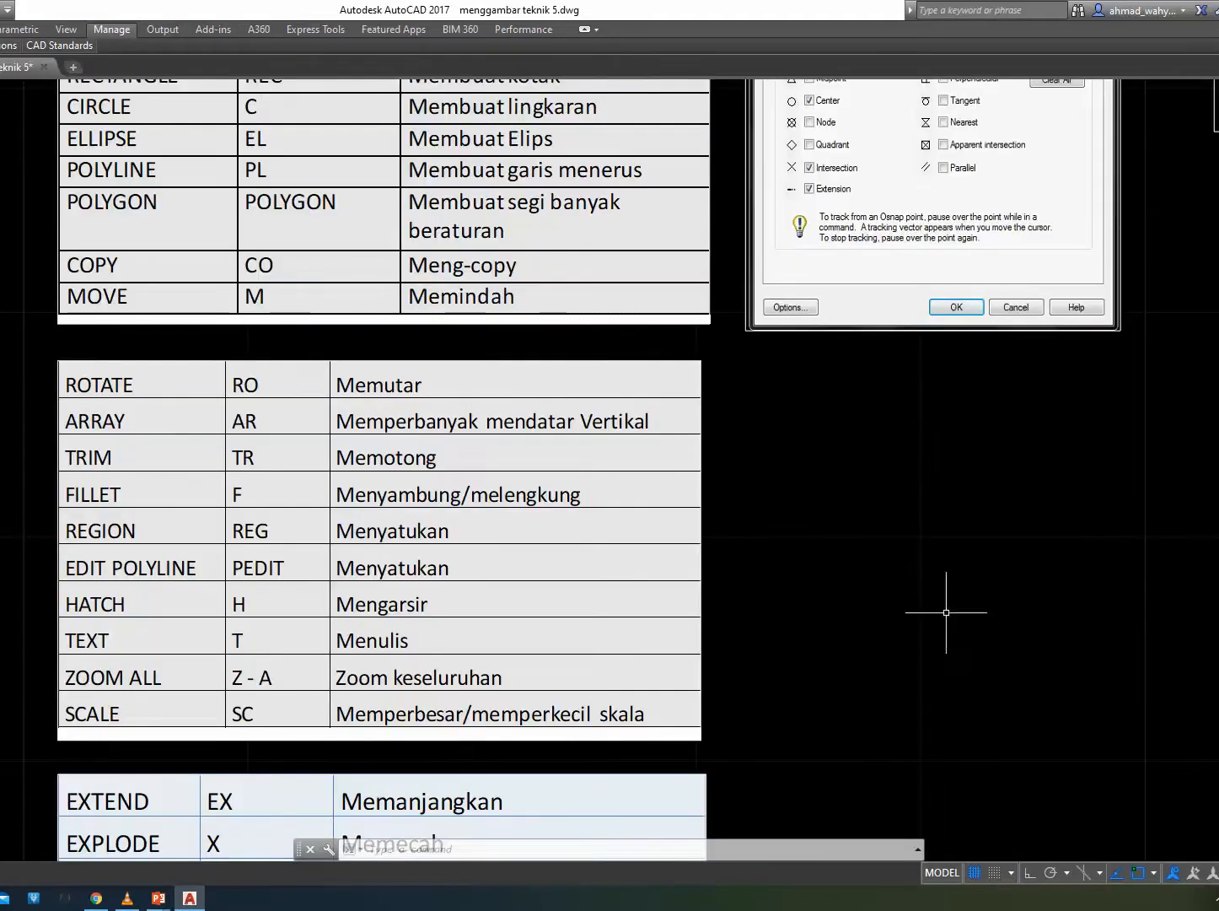
pyautogui.moveTo(954, 669); pyautogui.dragTo(440, 441, button='middle')
pyautogui.moveTo(970, 563); pyautogui.dragTo(283, 530, button='middle')
pyautogui.moveTo(865, 631); pyautogui.dragTo(252, 542, button='middle')
pyautogui.moveTo(756, 604); pyautogui.dragTo(520, 605, button='middle')
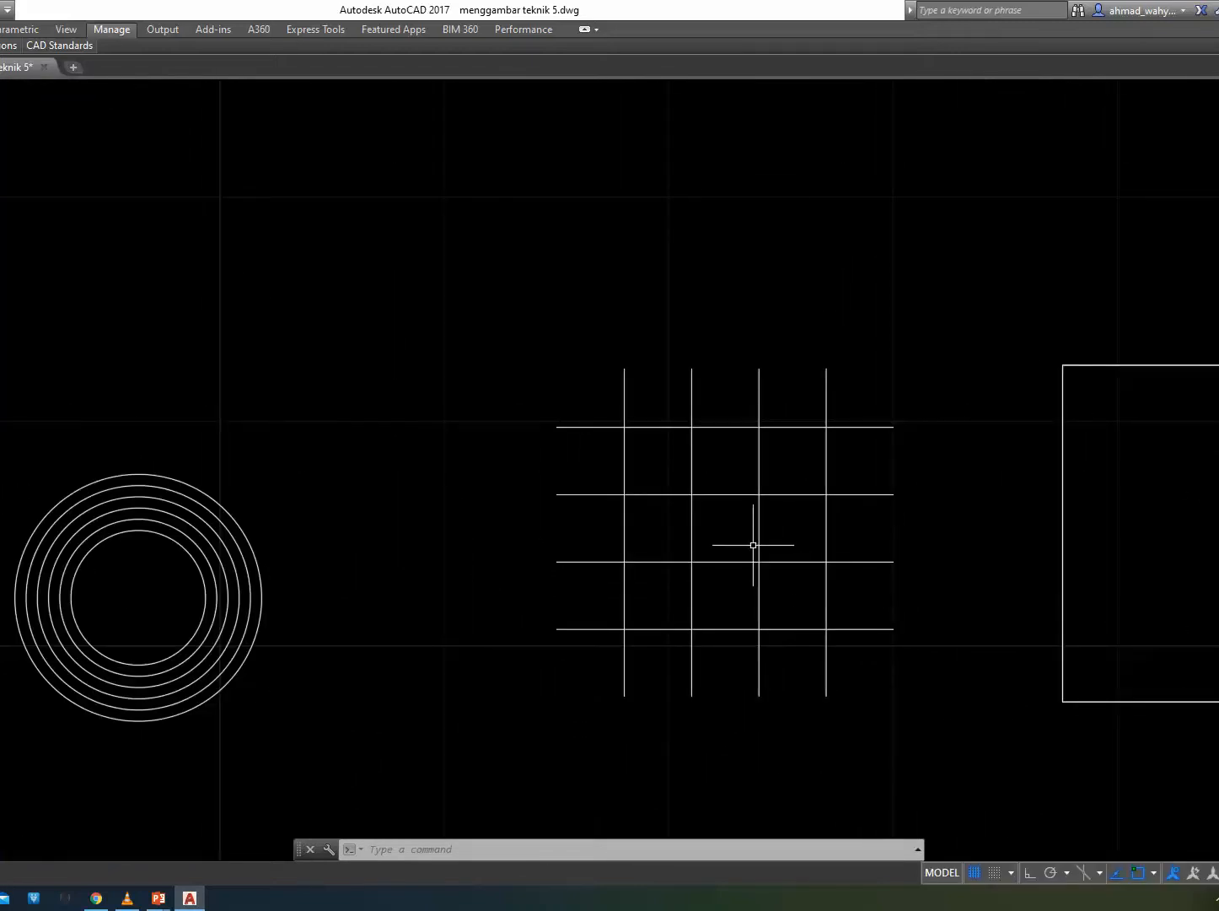
# Try trimming the second vertical grid line between the two middle horizontal lines, and undo that trim.
pyautogui.press('Return')
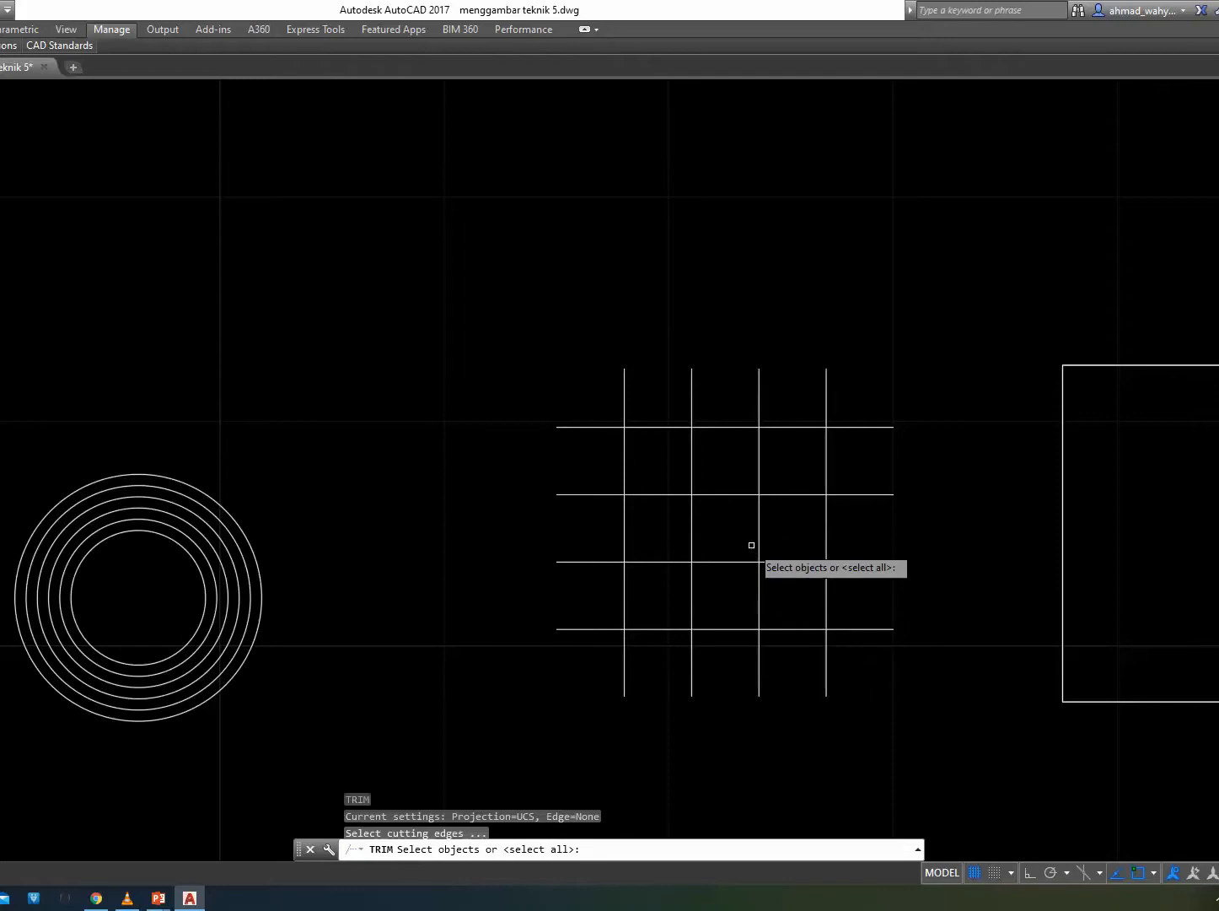
pyautogui.click(727, 495)
pyautogui.click(728, 561)
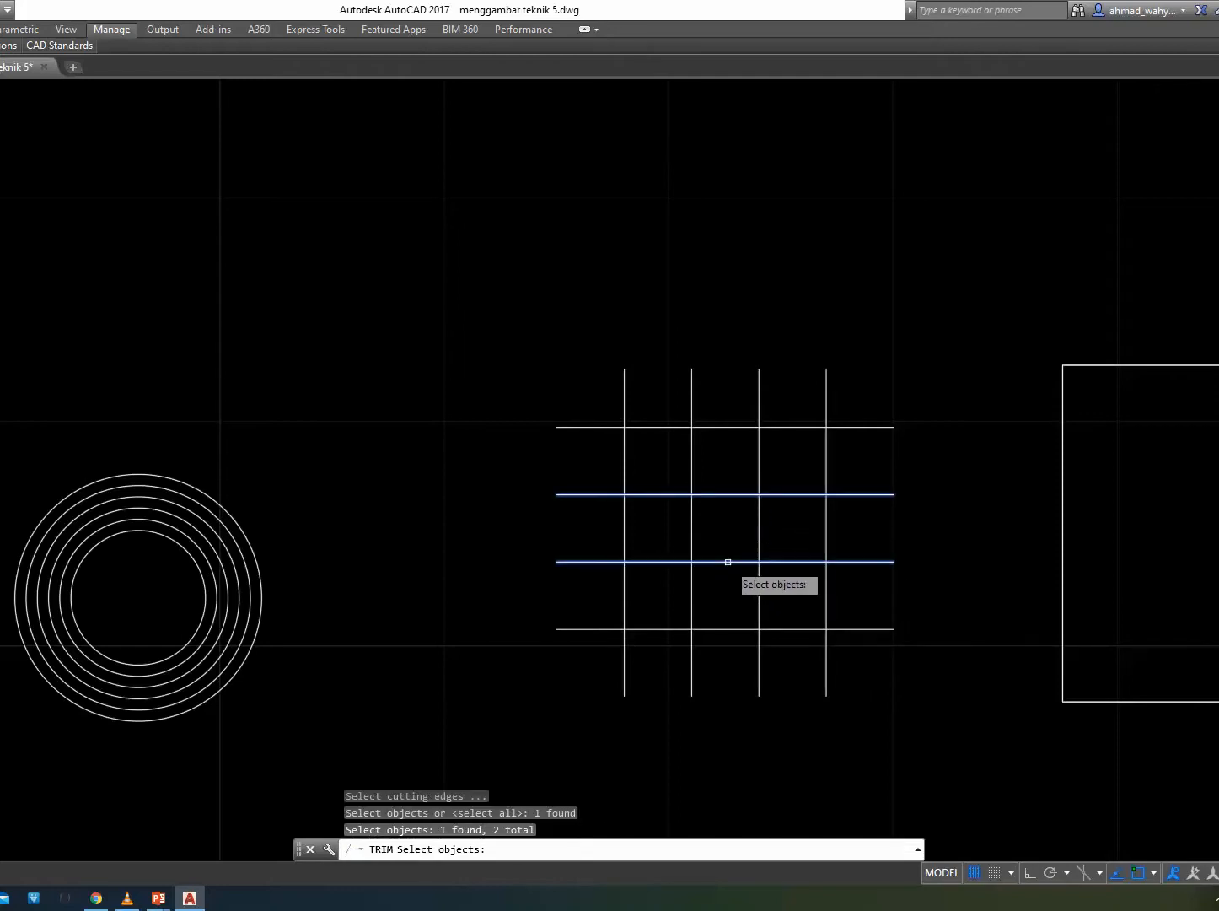
pyautogui.press('Return')
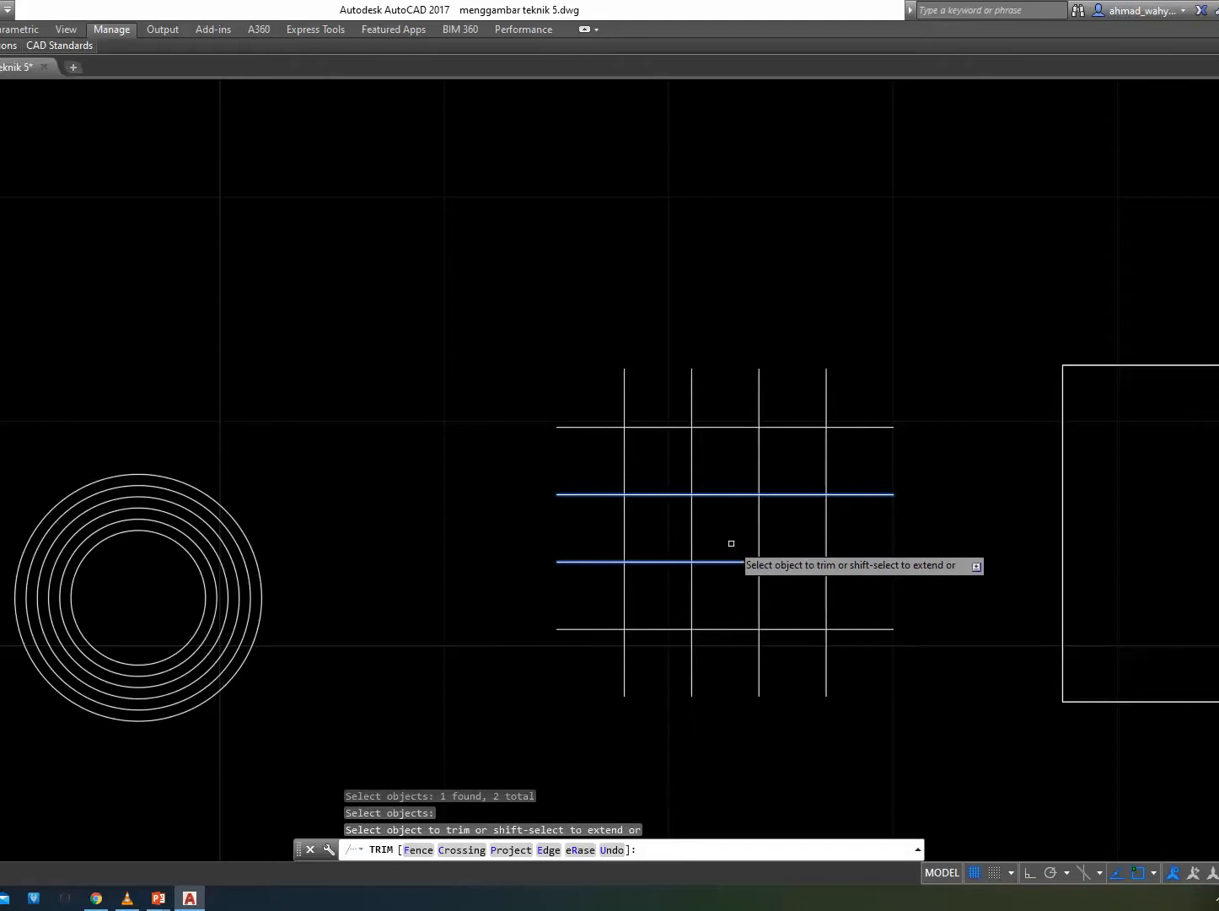
pyautogui.click(731, 537)
pyautogui.click(684, 520)
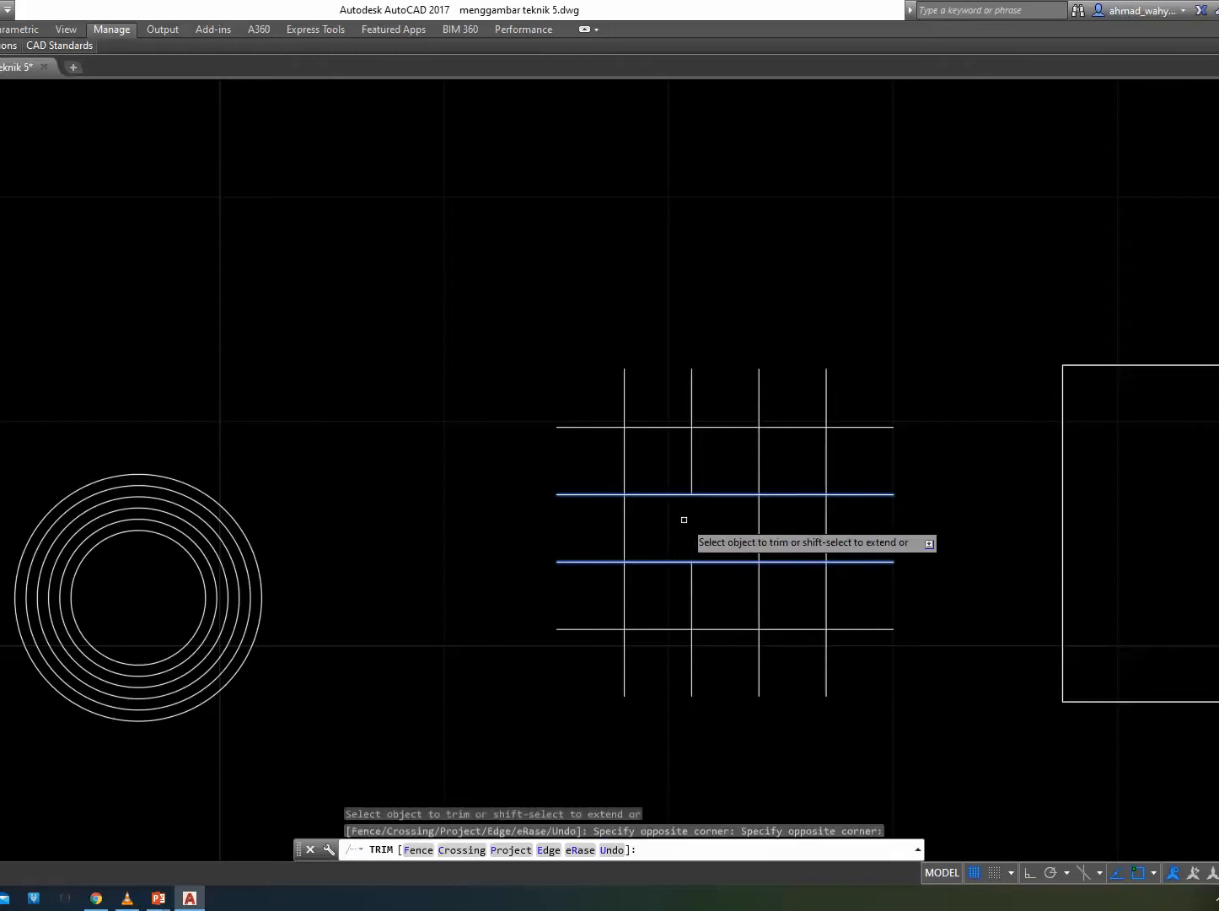
pyautogui.press('Return')
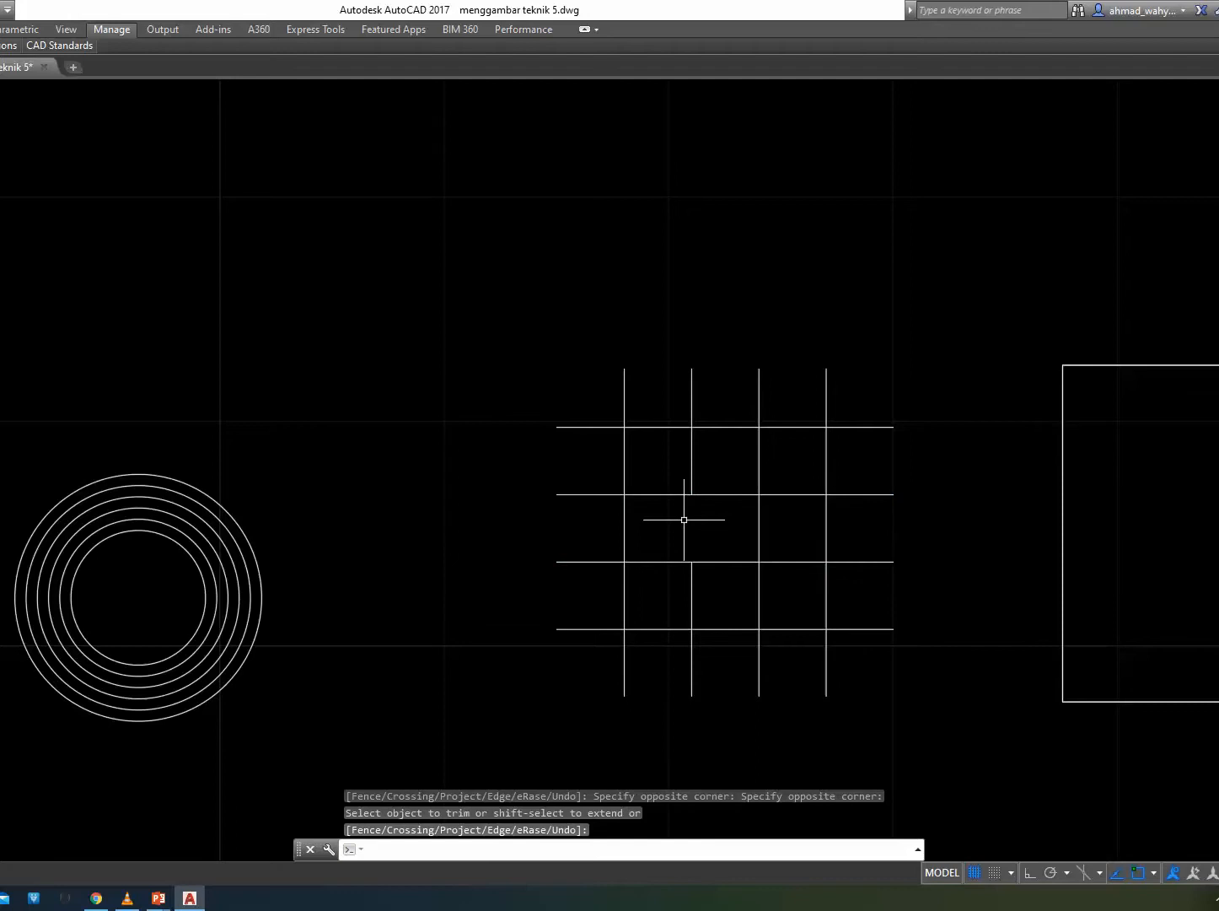
pyautogui.hotkey('ctrl', 'z')
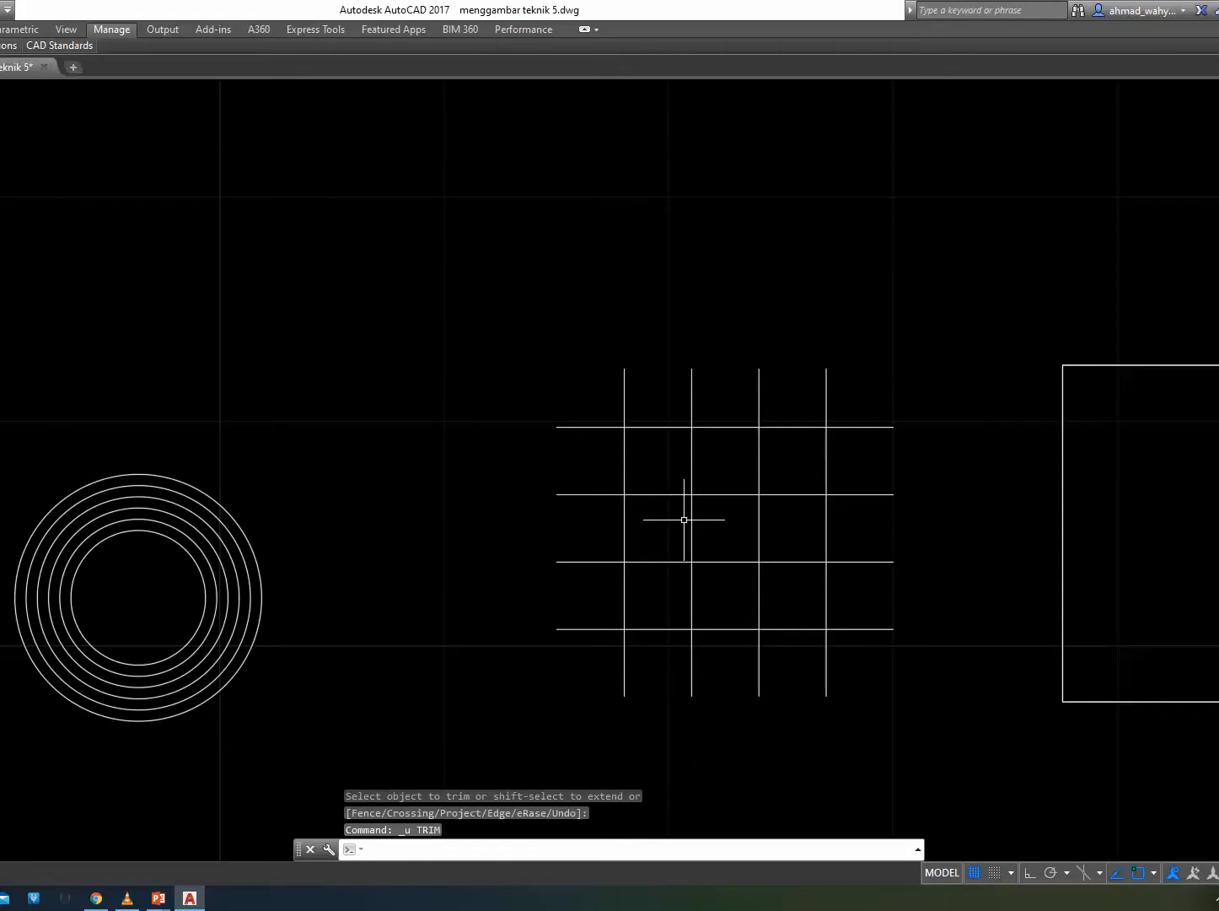
# Trim three horizontal segments and one vertical segment inside the grid, using all eight lines as cutting edges.
pyautogui.write('tr')
pyautogui.press('Return')
pyautogui.click(878, 706)
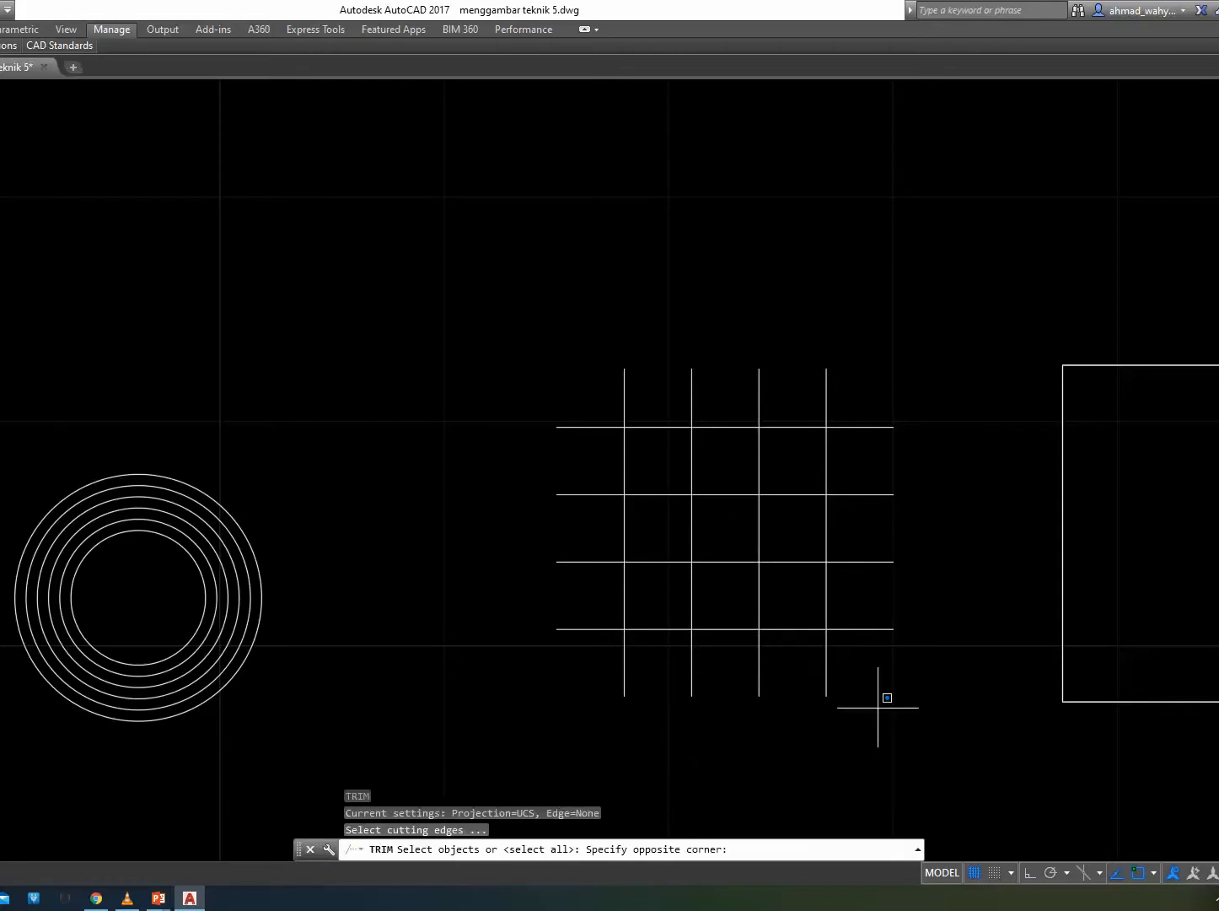
pyautogui.click(581, 373)
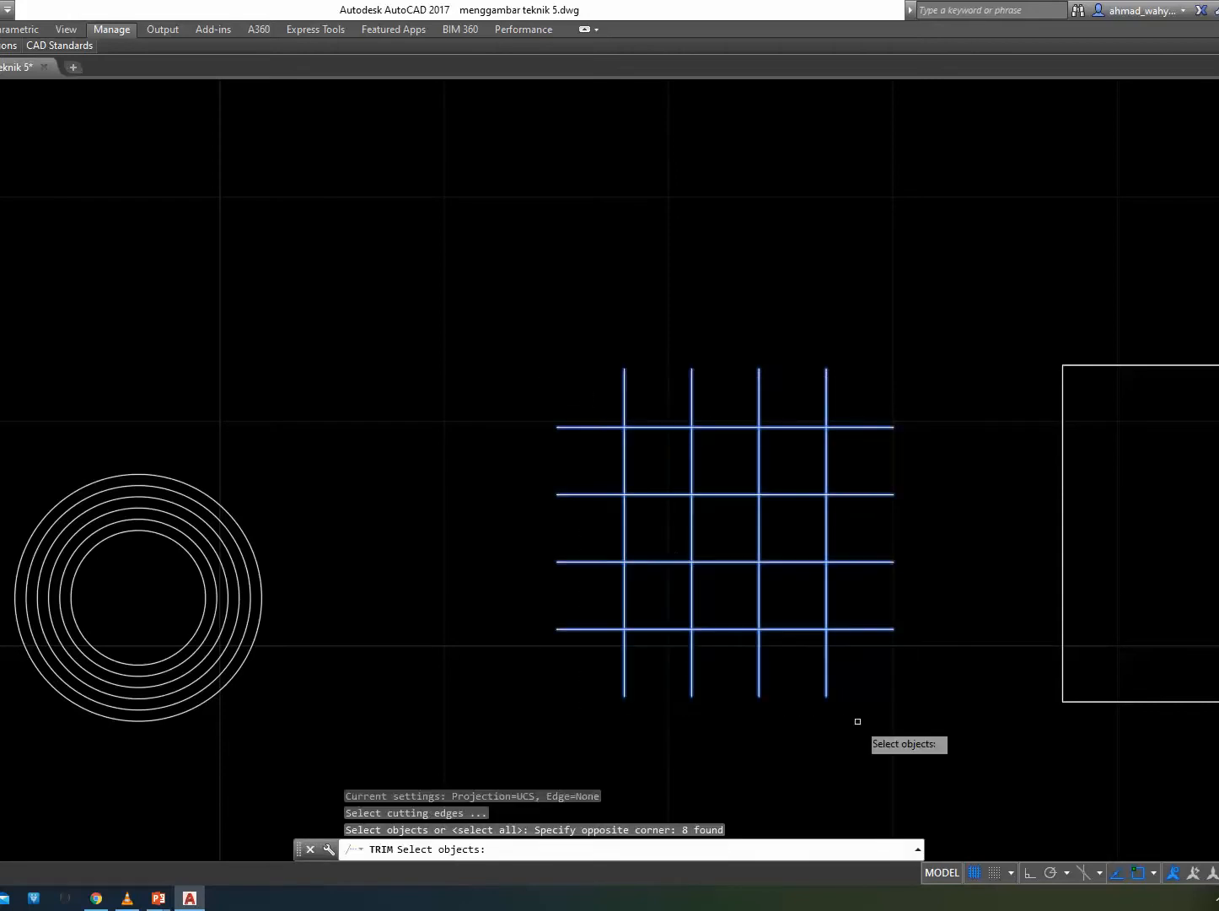
pyautogui.press('Return')
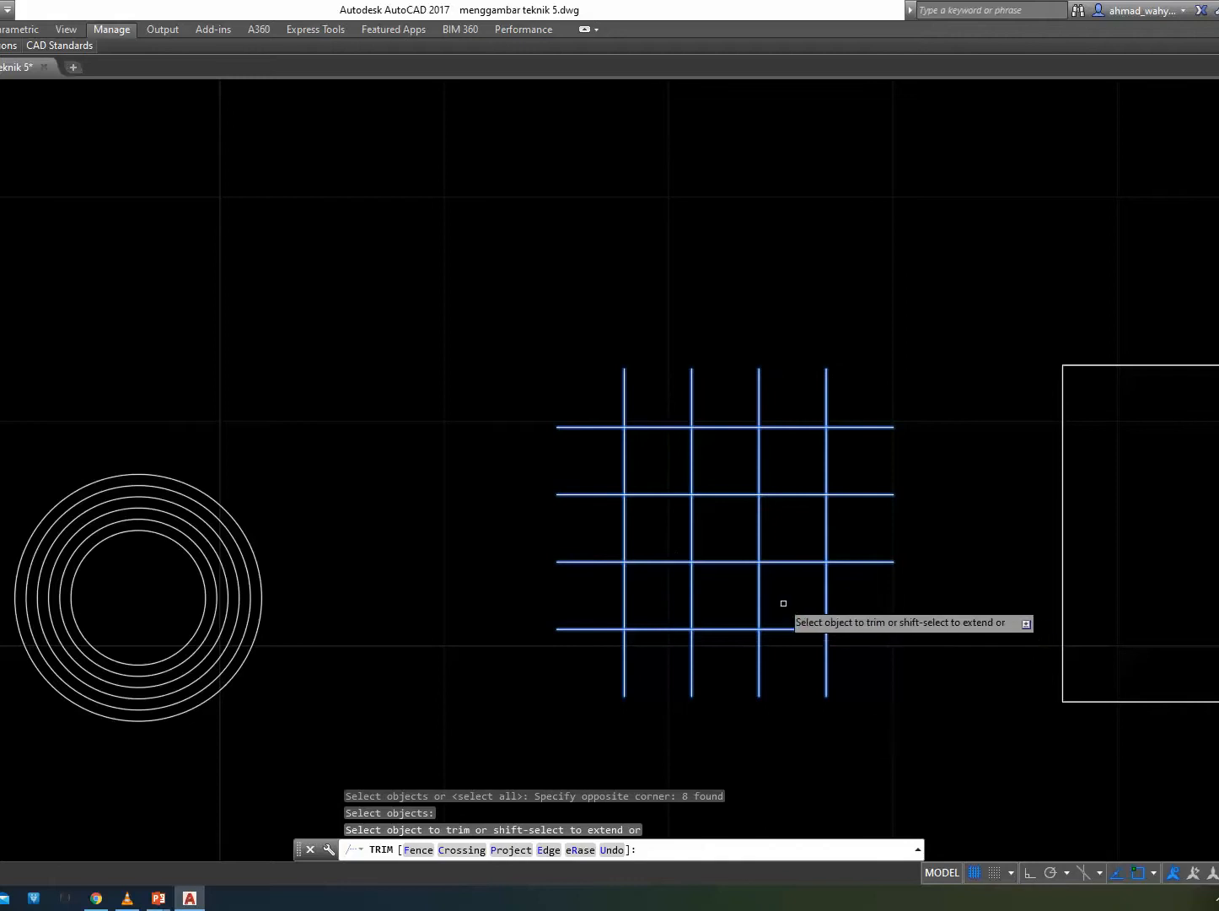
pyautogui.click(781, 563)
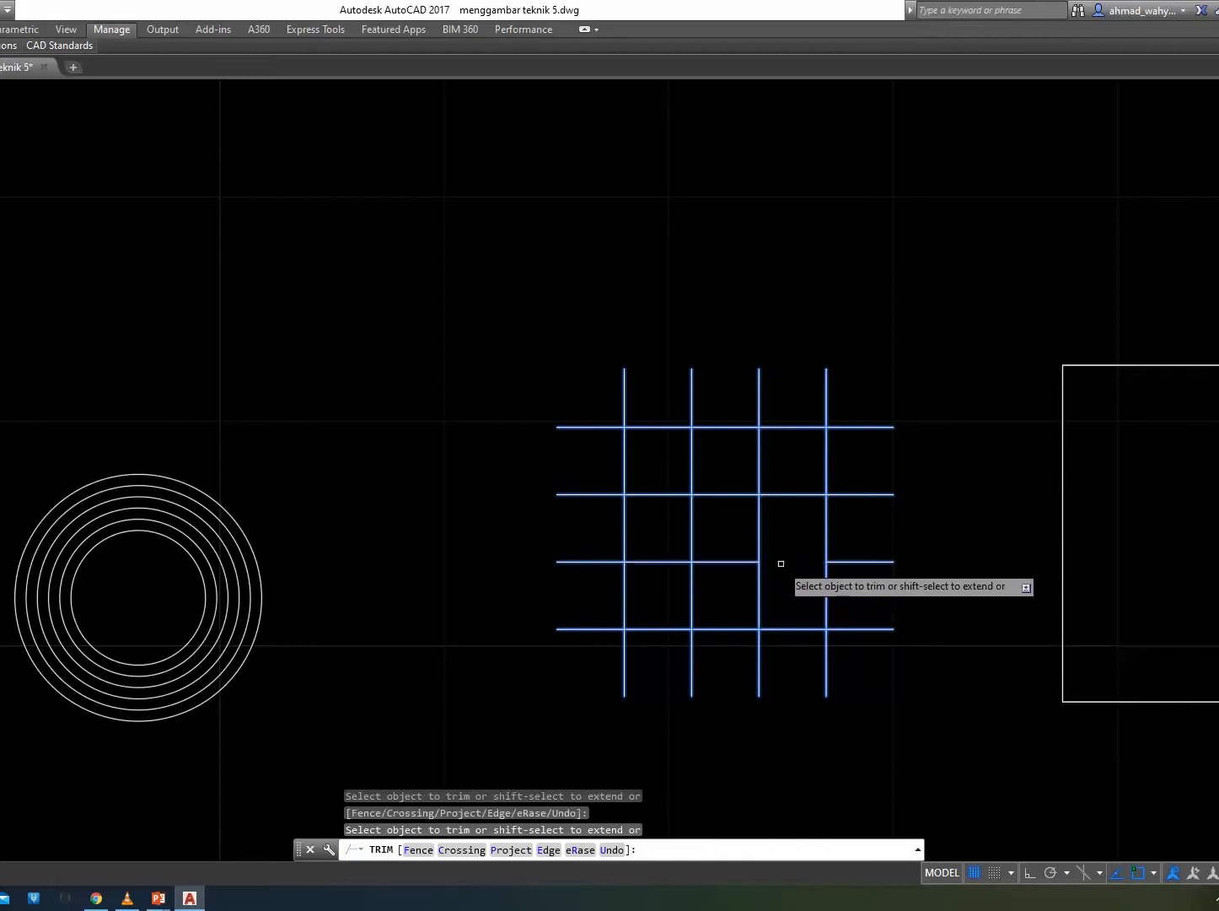
pyautogui.click(643, 493)
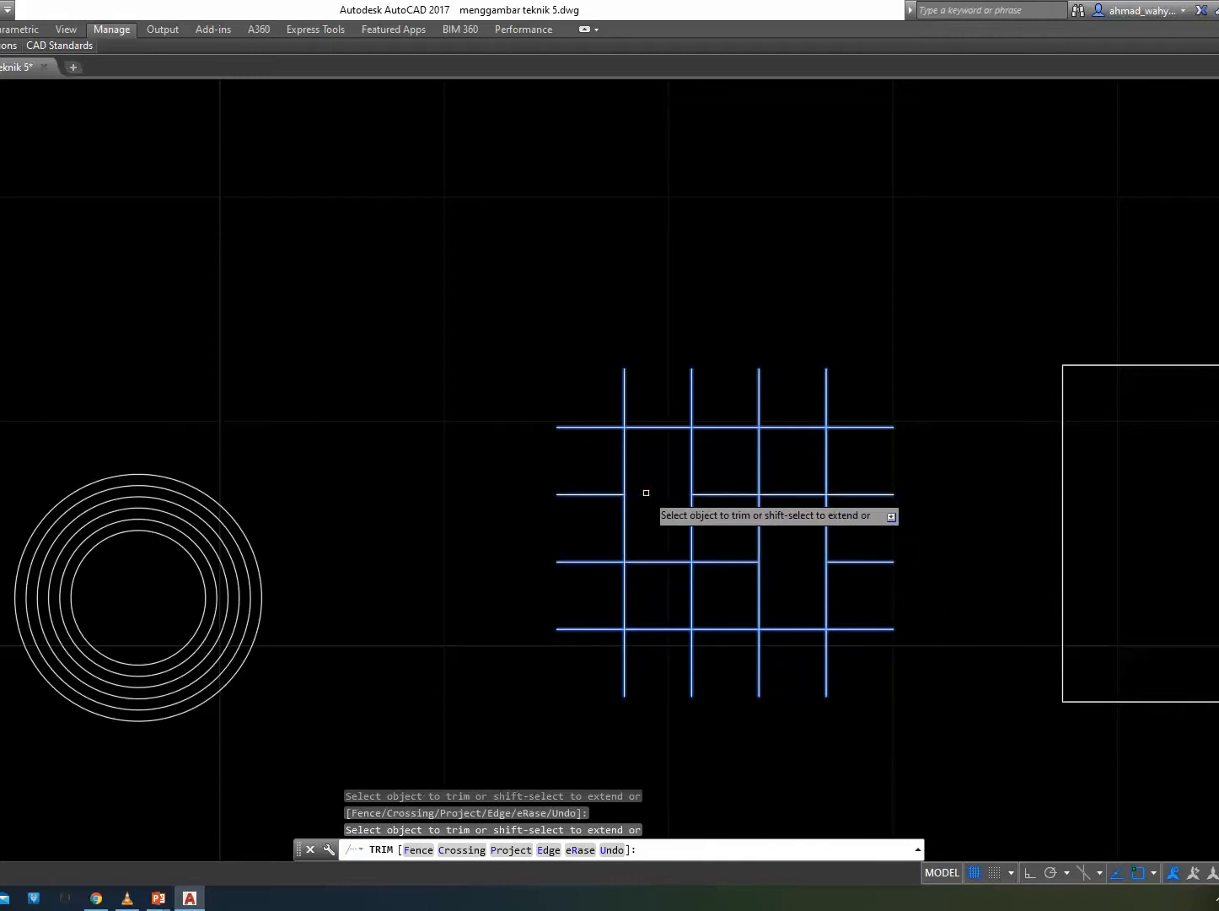
pyautogui.click(761, 458)
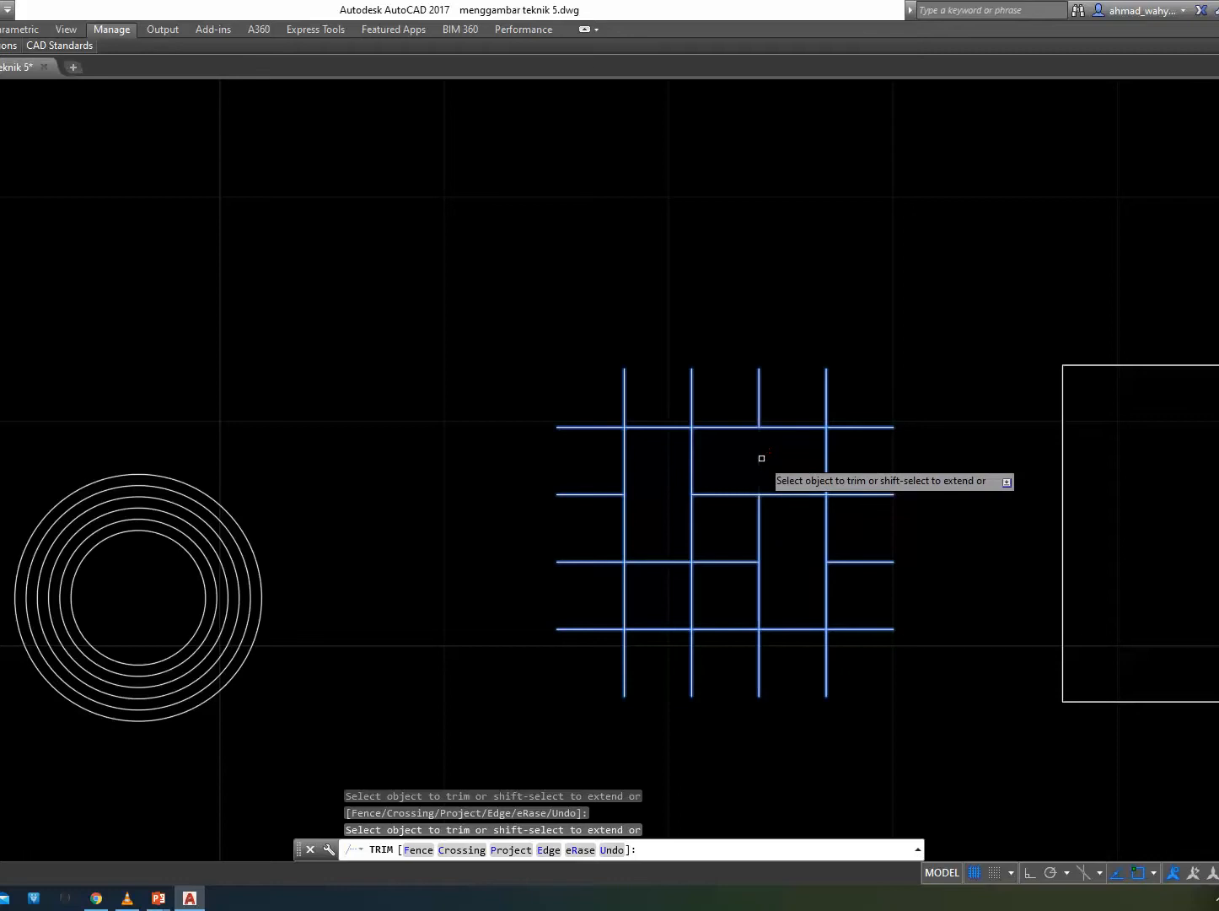
pyautogui.click(722, 563)
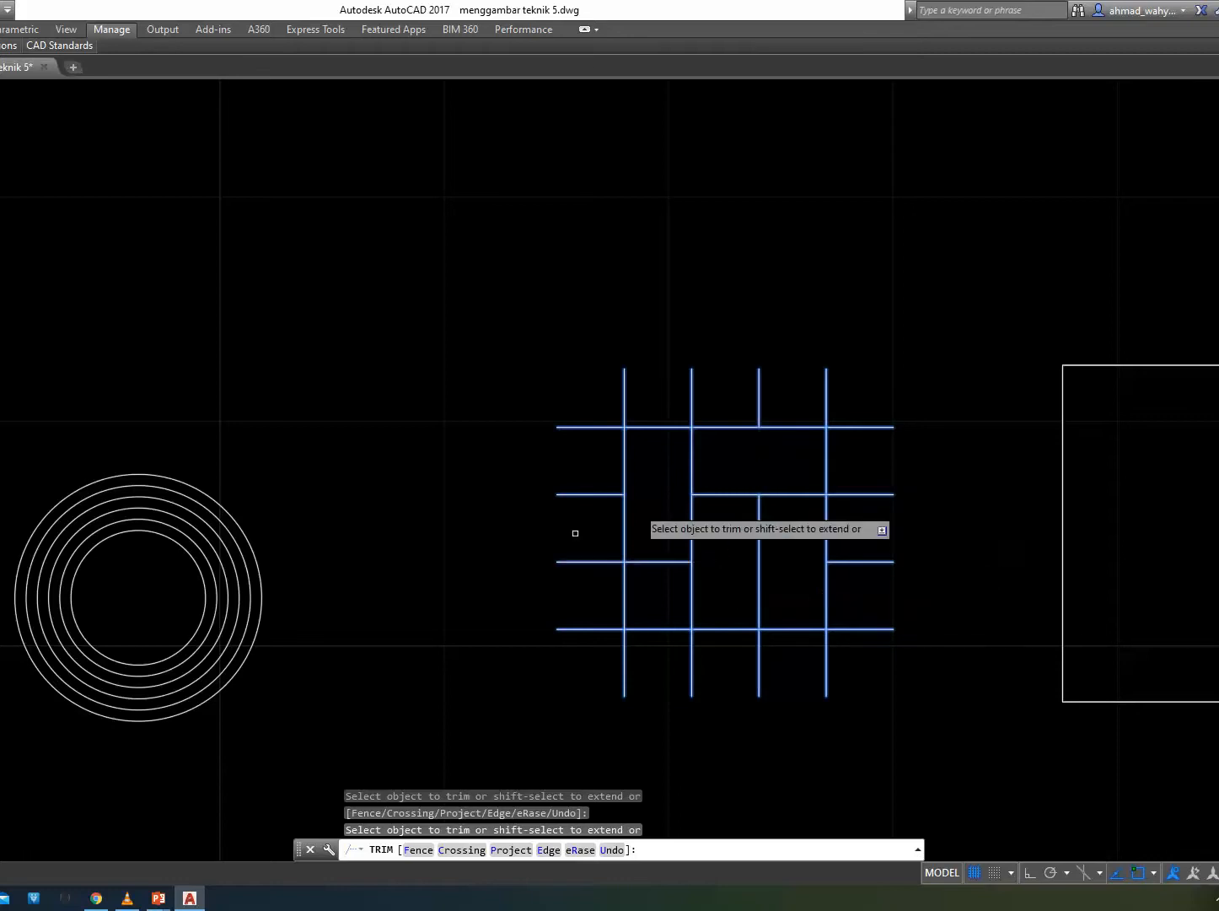
pyautogui.press('Return')
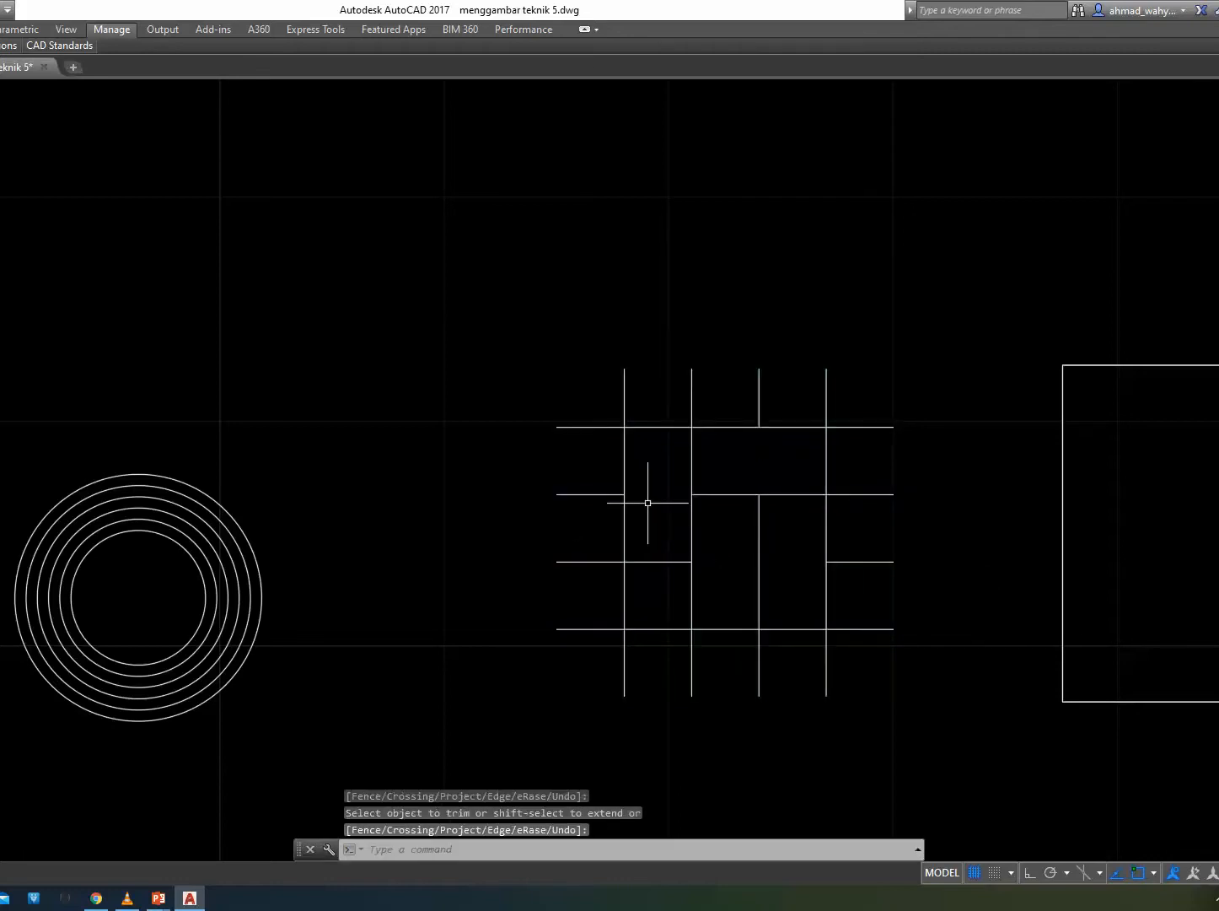
# Copy the square enclosing the large corner arc straight up, clear of the original, with Ortho turned on.
pyautogui.moveTo(734, 528); pyautogui.dragTo(595, 531, button='middle')
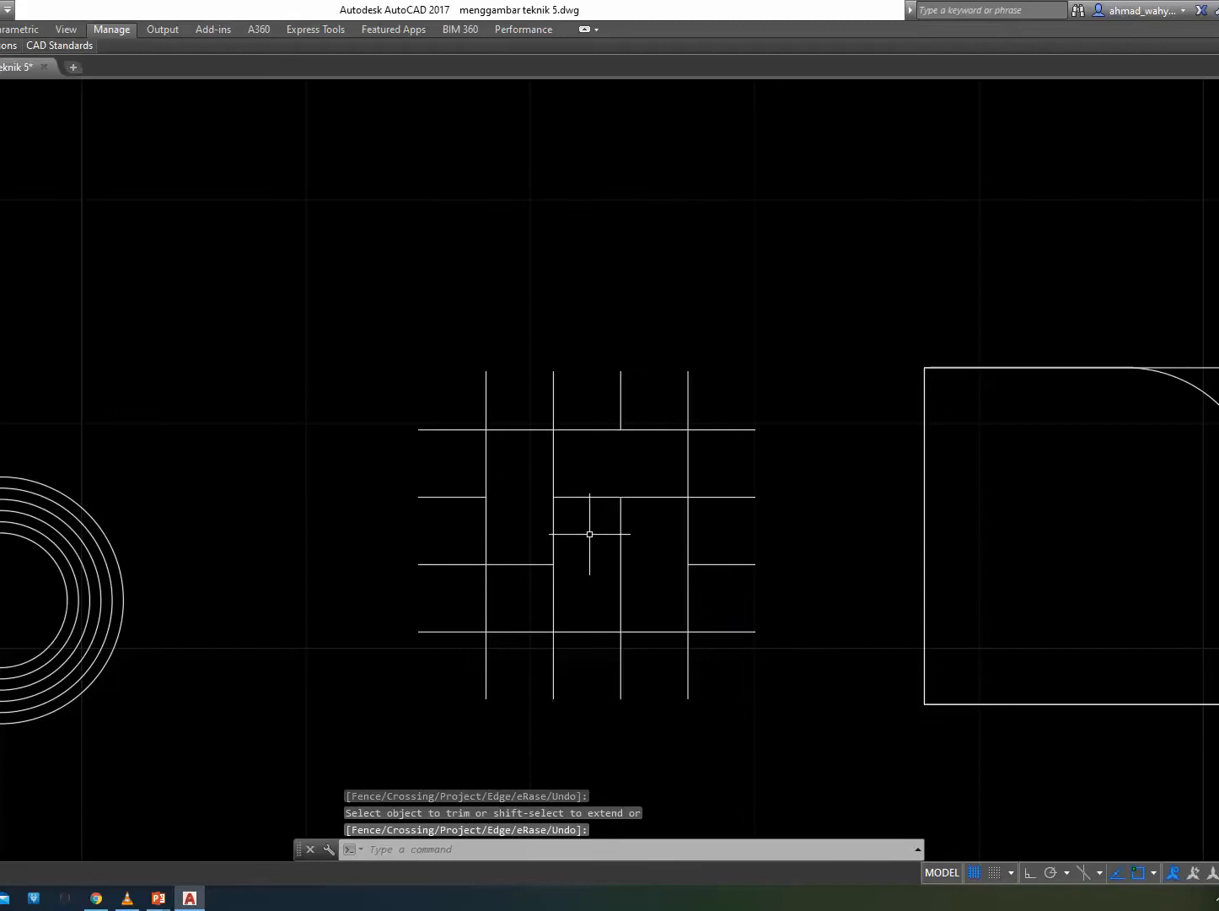
pyautogui.moveTo(957, 531); pyautogui.dragTo(483, 532, button='middle')
pyautogui.moveTo(711, 537); pyautogui.dragTo(608, 540, button='middle')
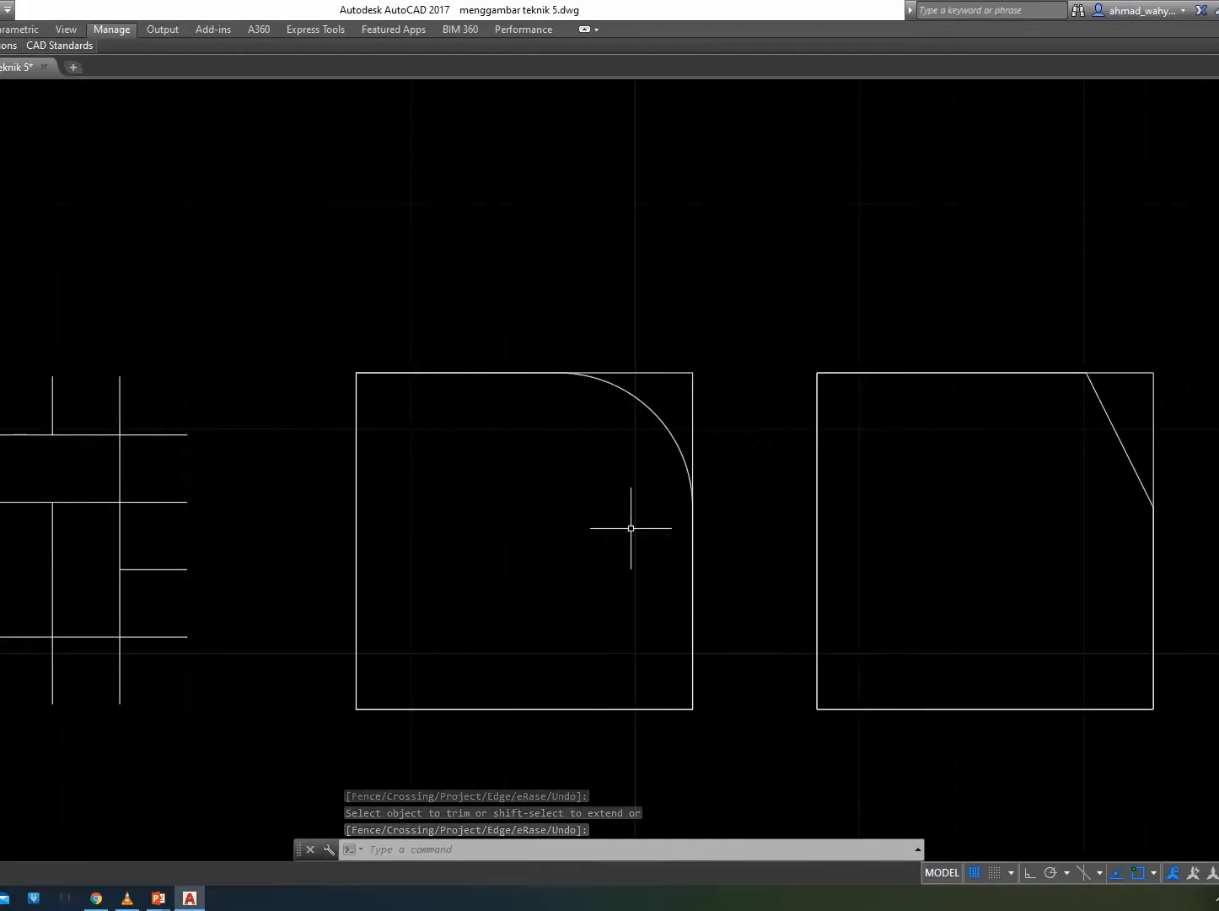
pyautogui.click(695, 401)
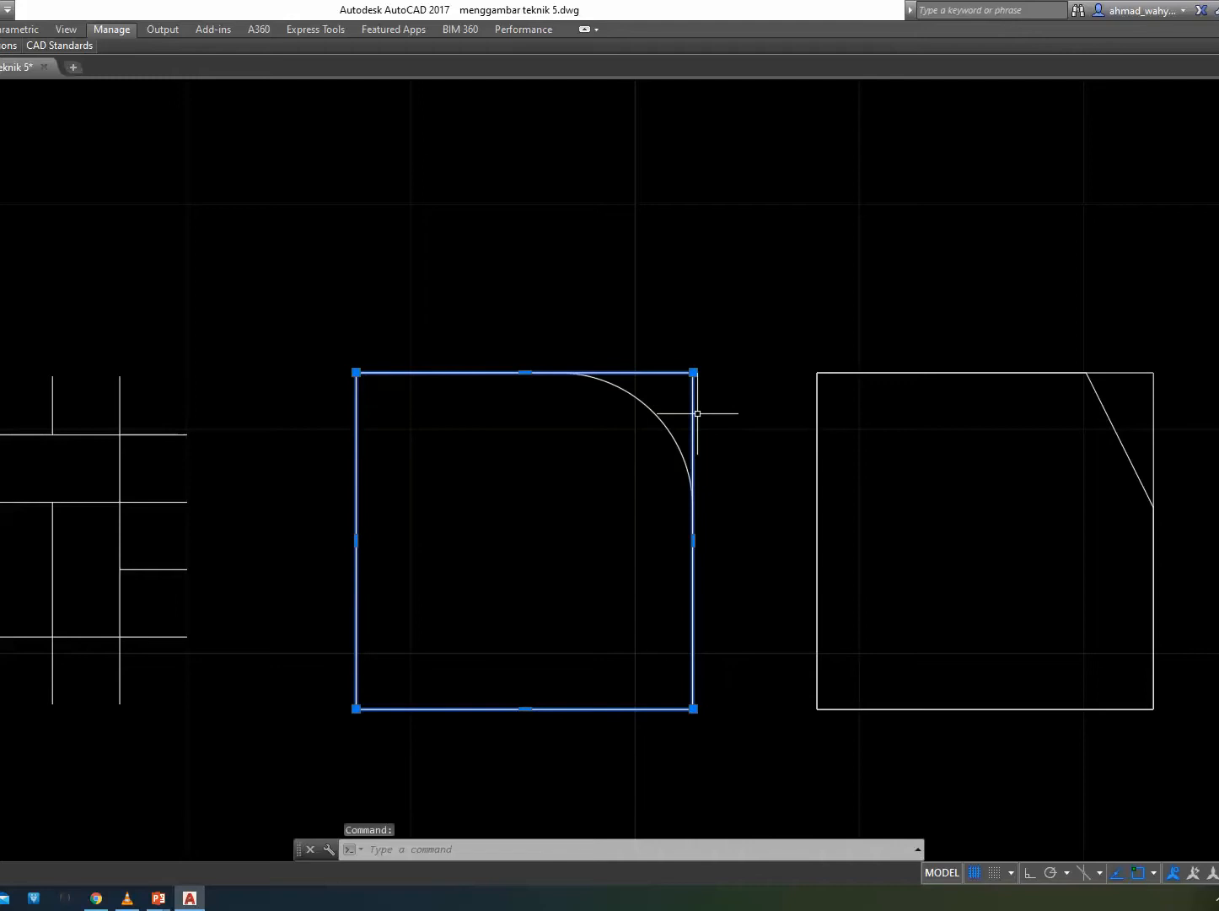
pyautogui.write('co')
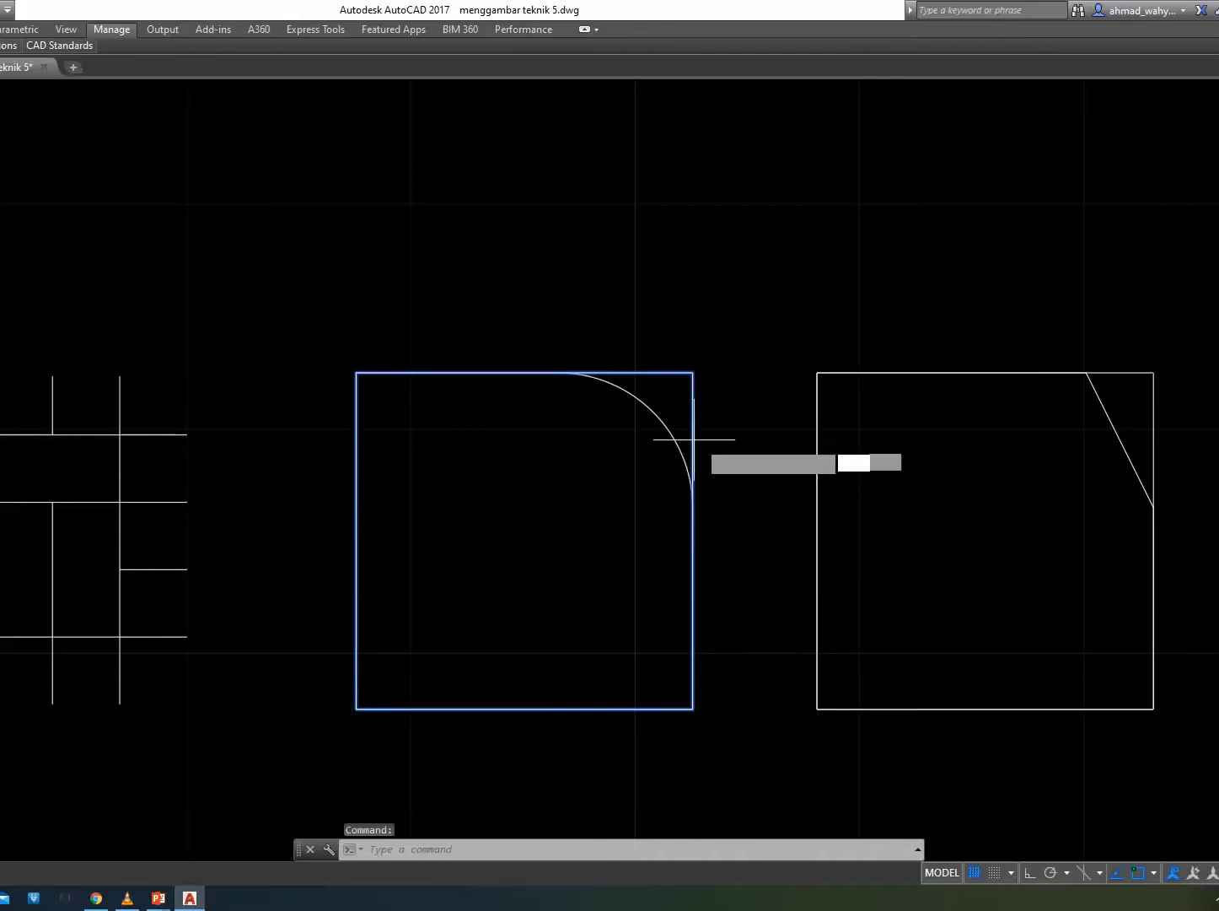
pyautogui.press('Return')
pyautogui.click(725, 506)
pyautogui.moveTo(743, 277); pyautogui.dragTo(666, 451, button='middle')
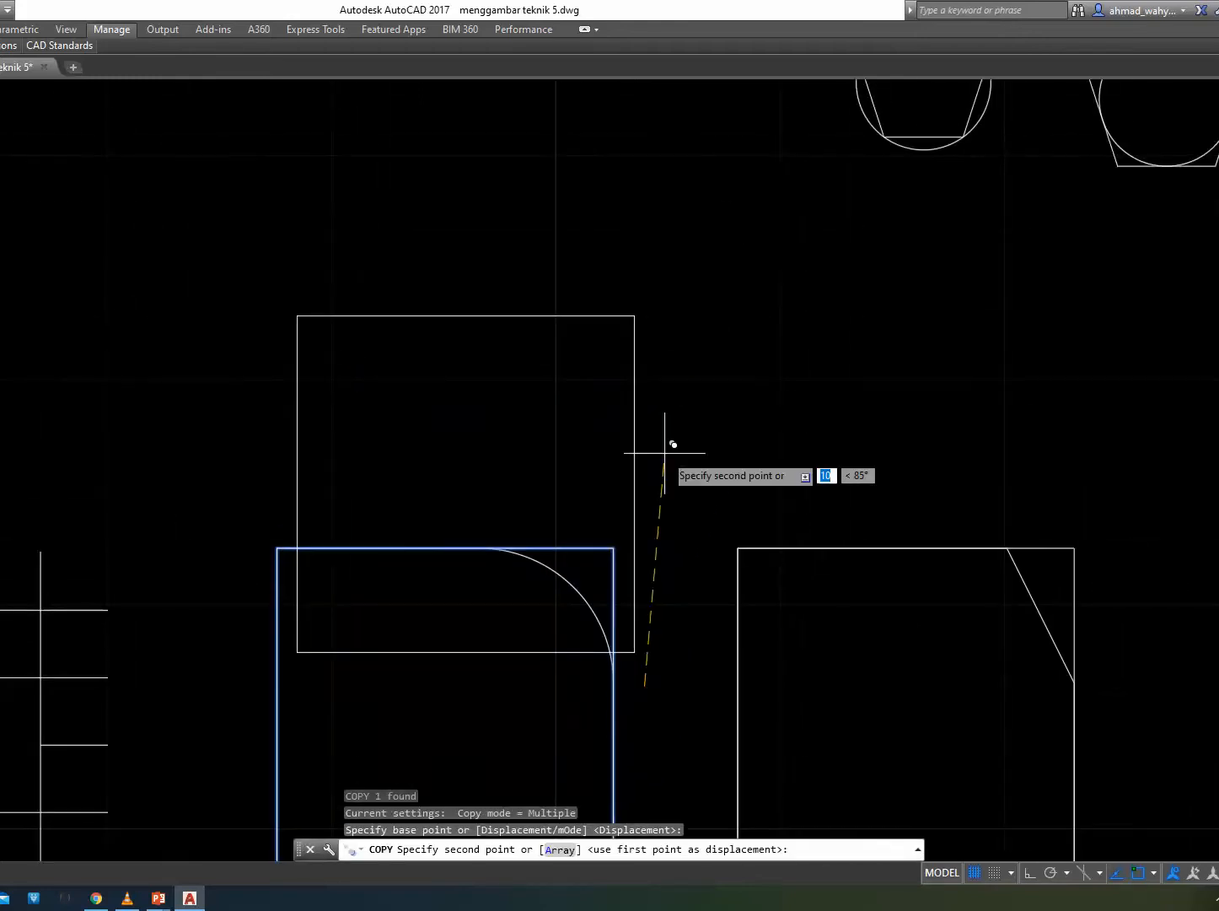
pyautogui.press('F8')
pyautogui.click(701, 291)
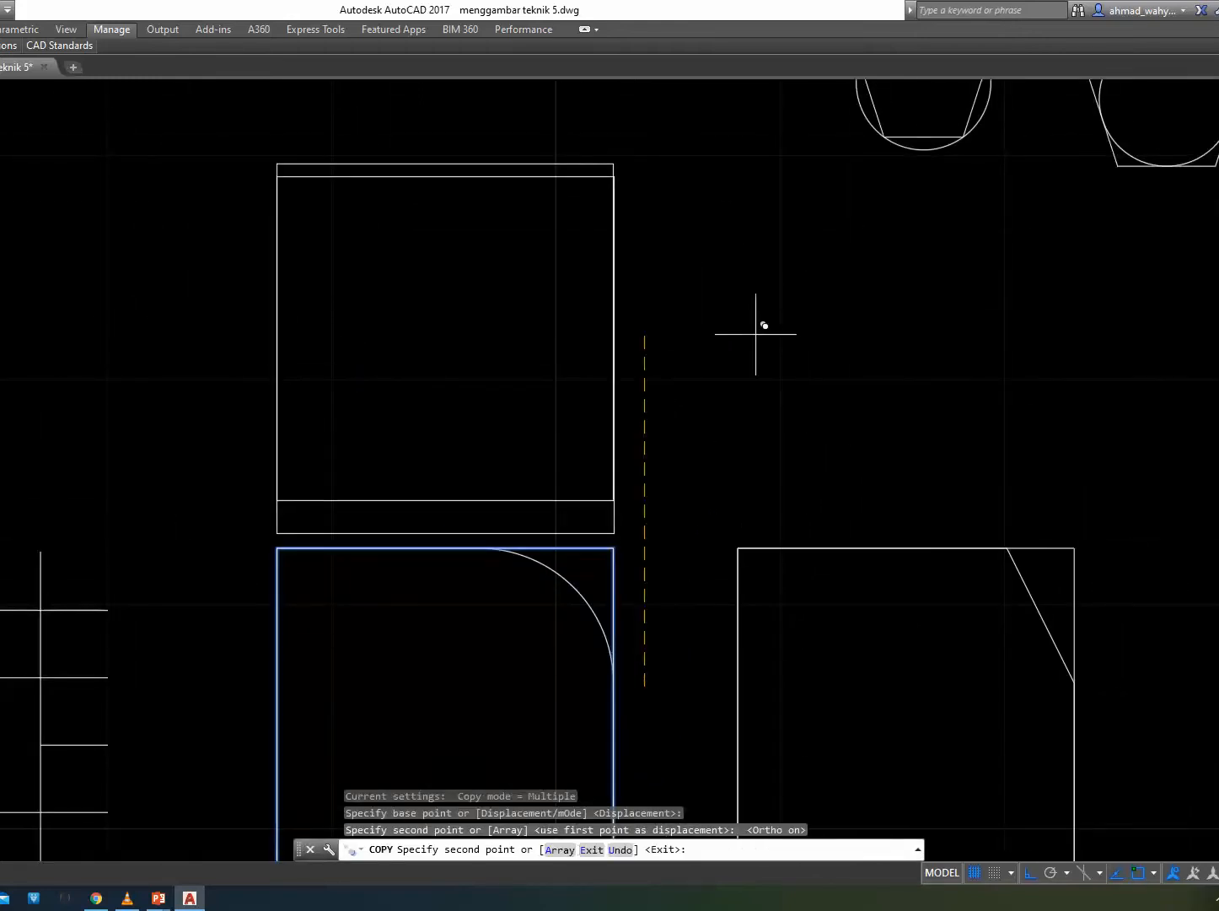
pyautogui.press('Escape')
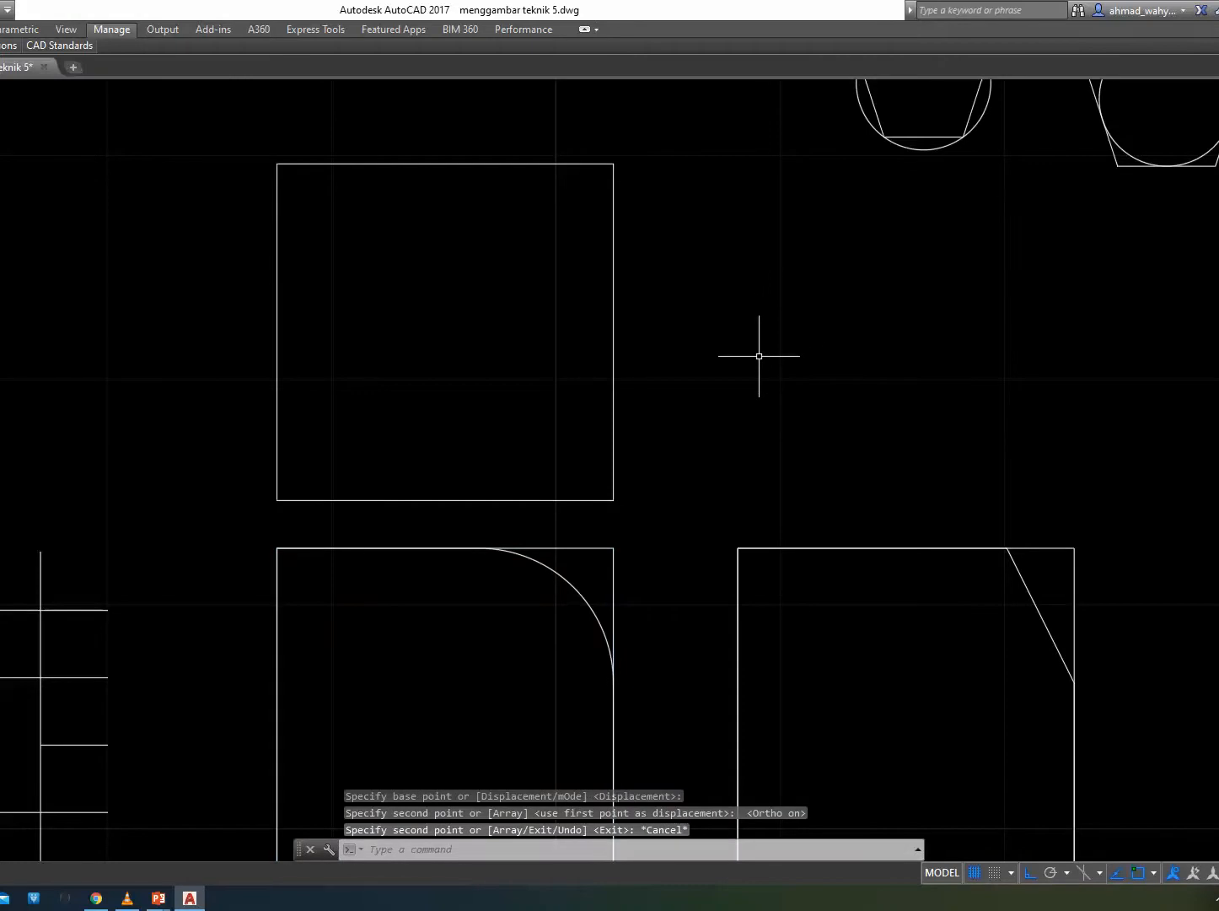
# Fillet the upper-right corner of the copied plain square with a radius of 3.
pyautogui.press('Return')
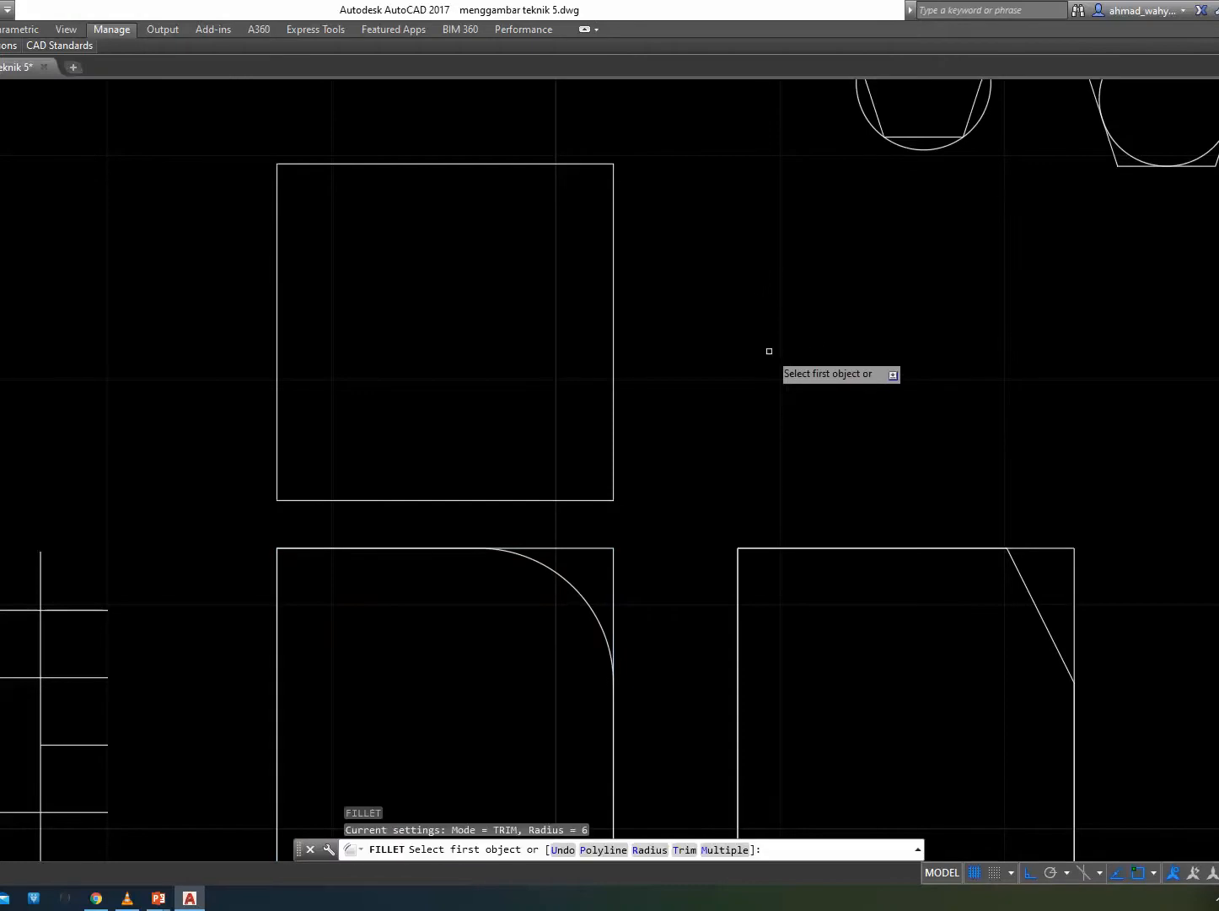
pyautogui.click(578, 164)
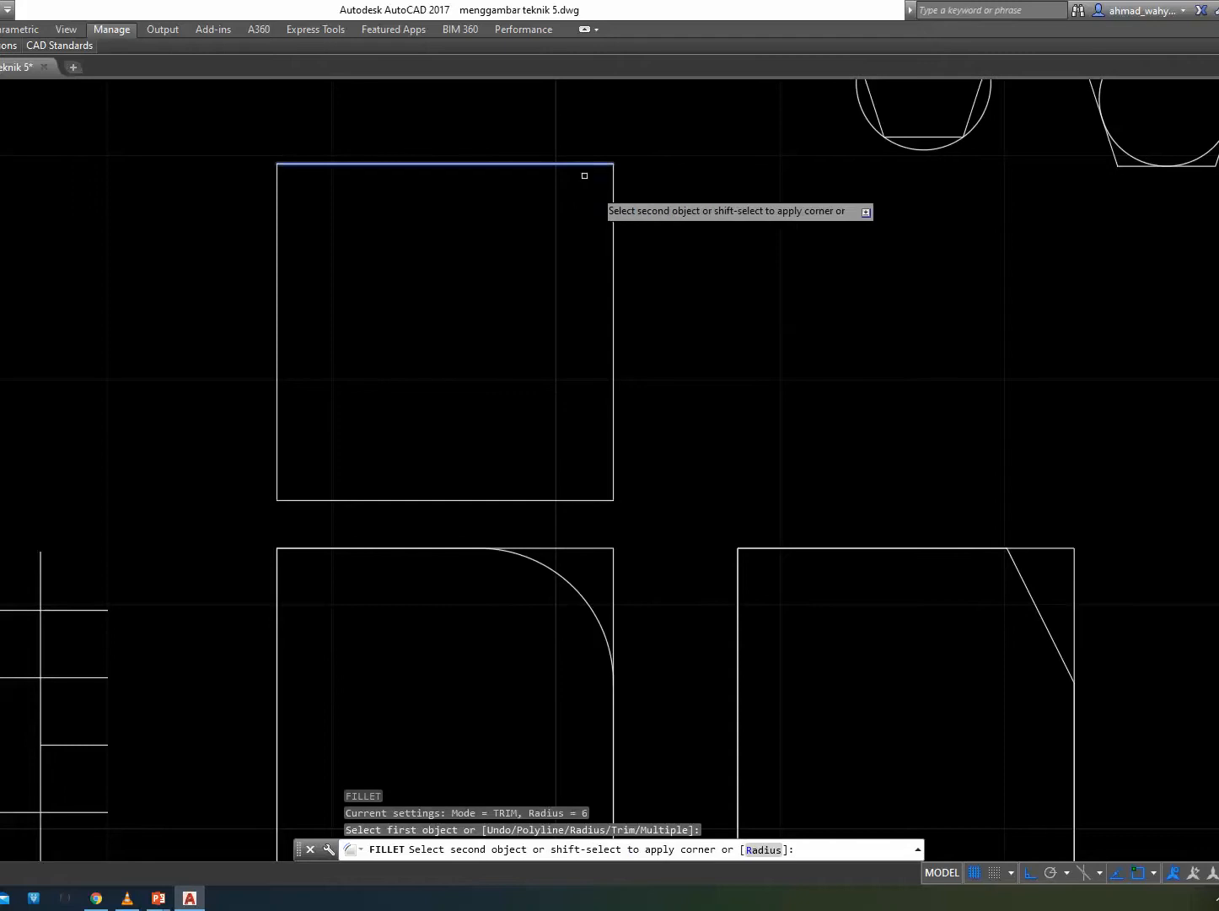
pyautogui.click(762, 849)
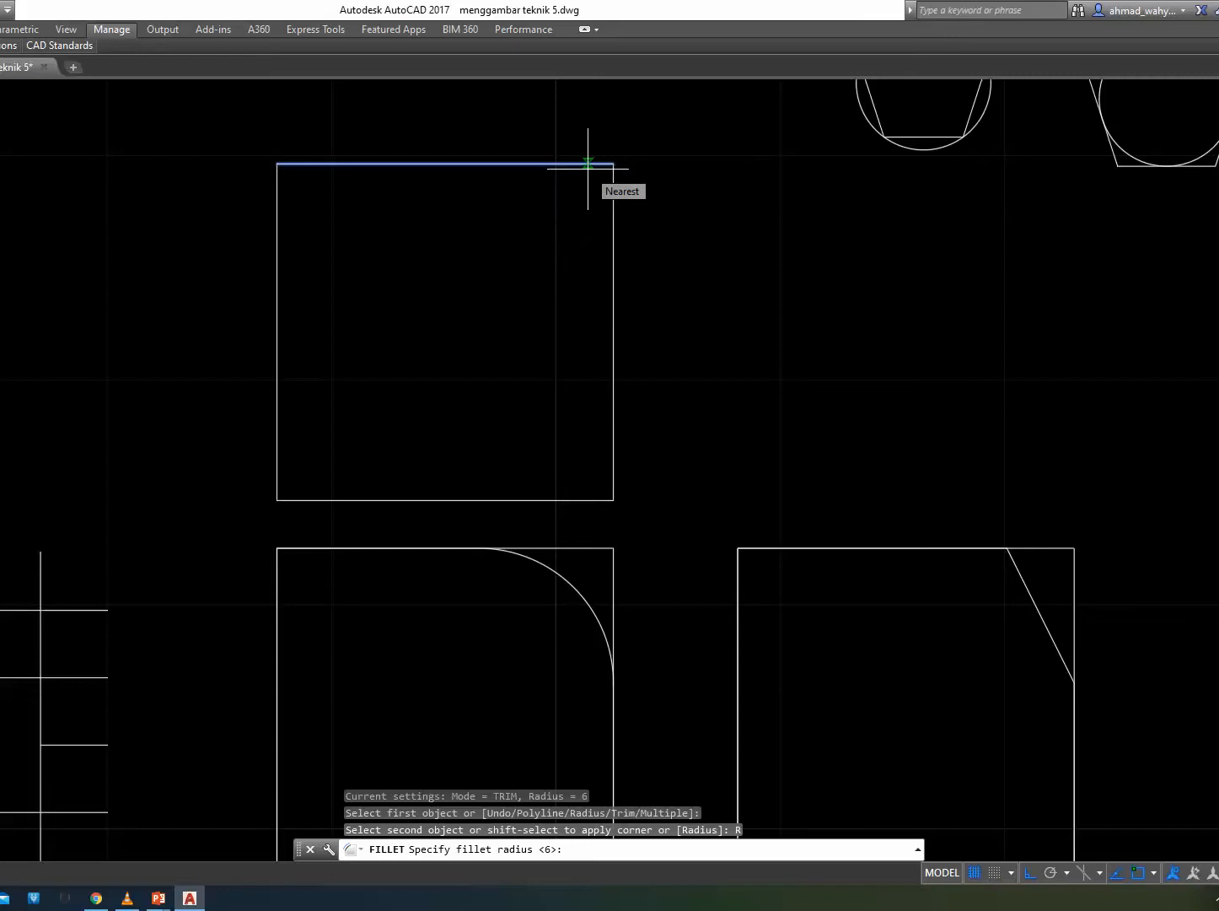
pyautogui.write('3')
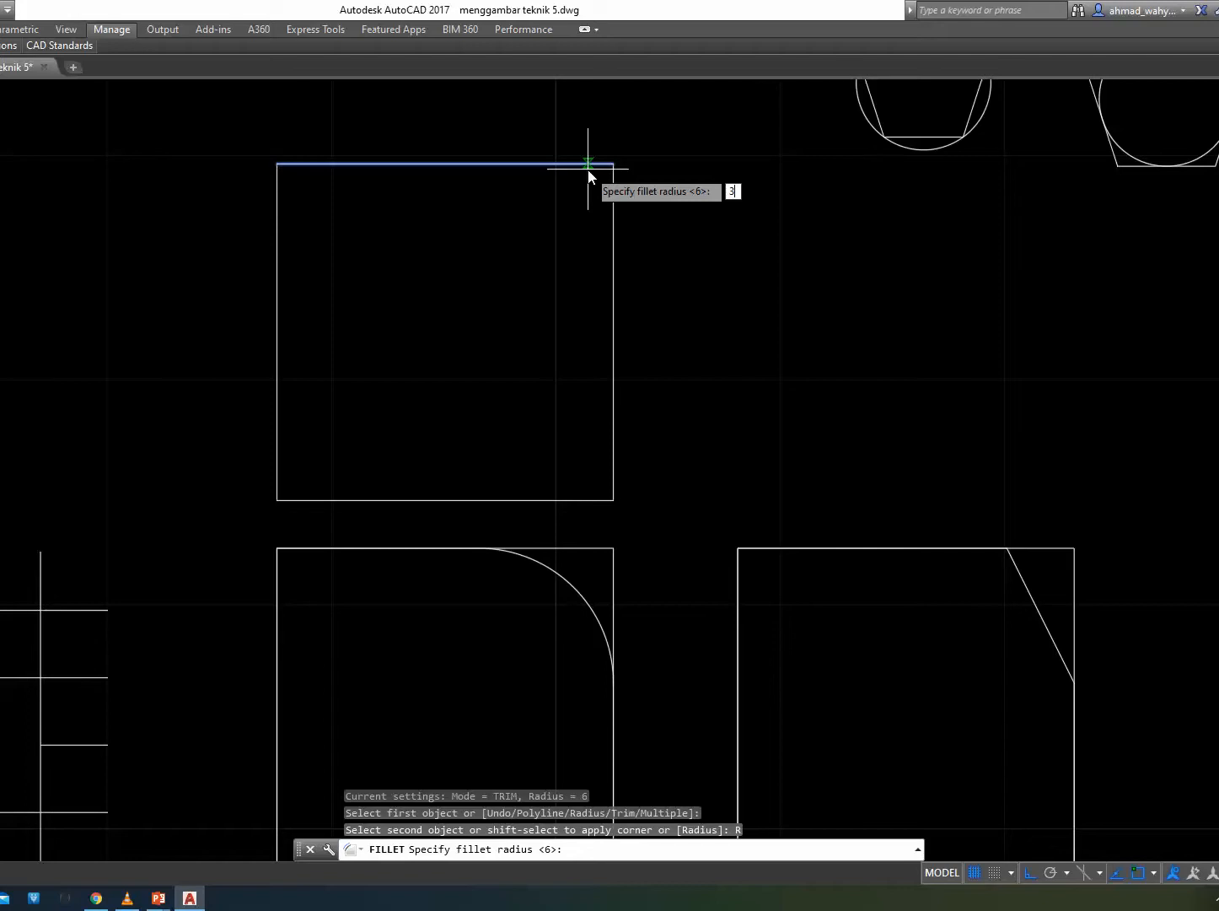
pyautogui.press('Return')
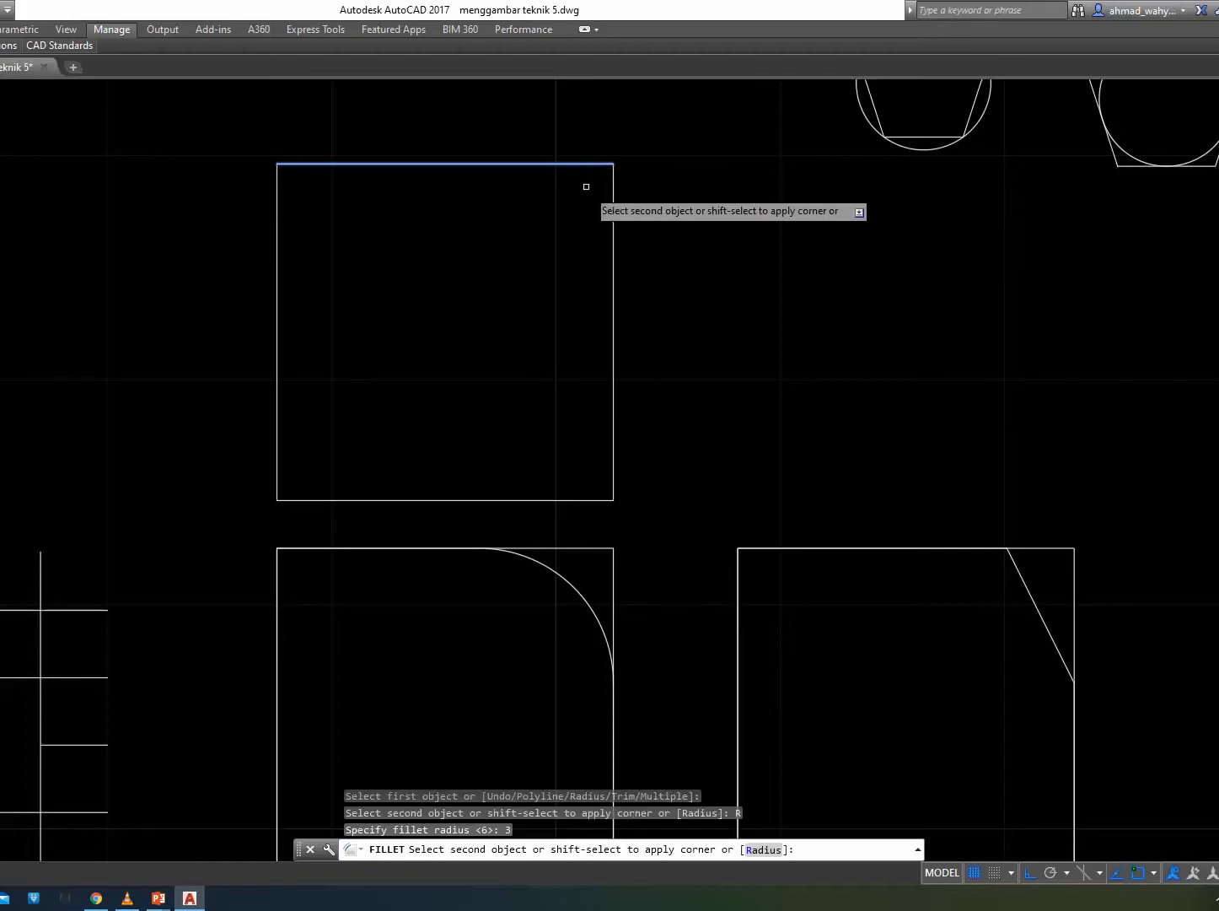
pyautogui.click(614, 205)
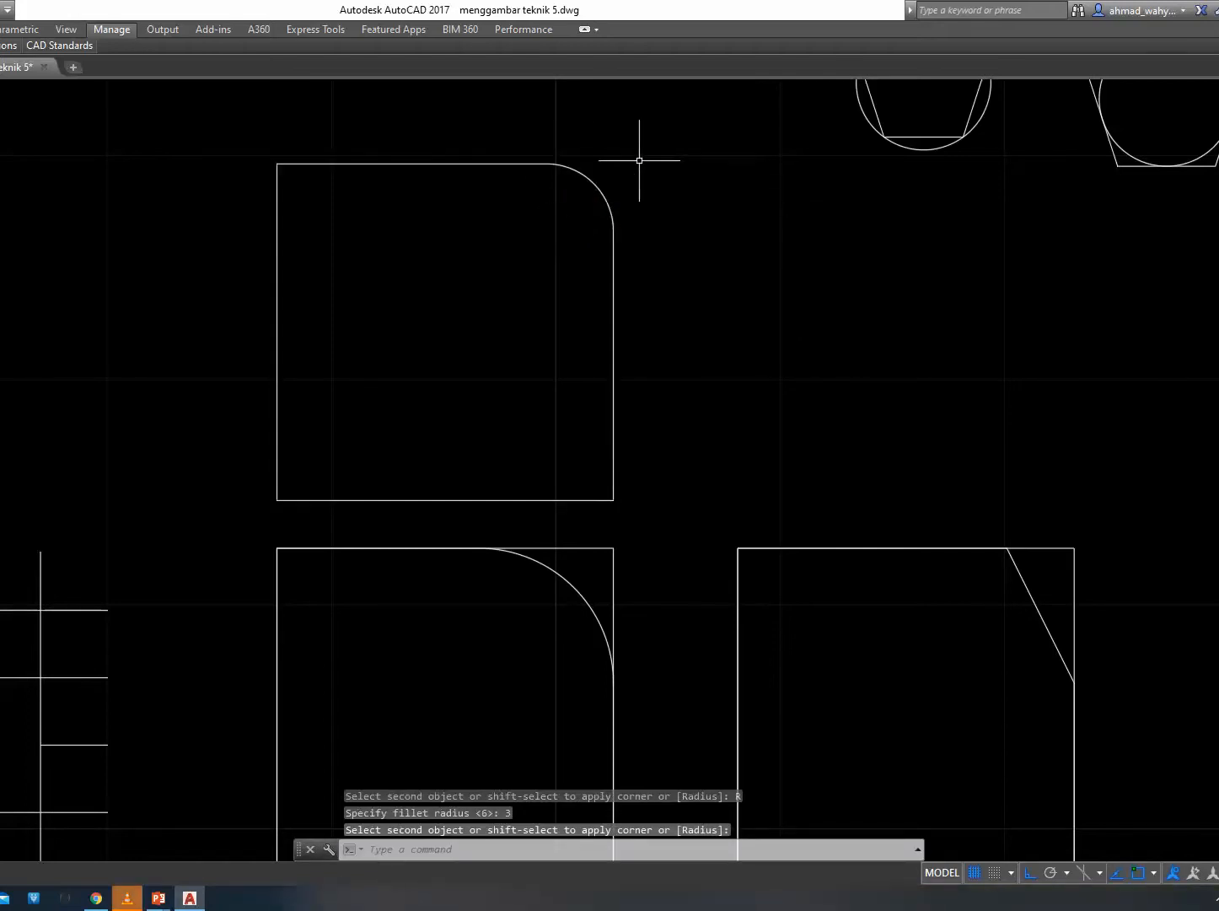
# Copy the square enclosing the slanted corner line straight up by about 16 units, clear of the original.
pyautogui.moveTo(831, 607); pyautogui.dragTo(591, 571, button='middle')
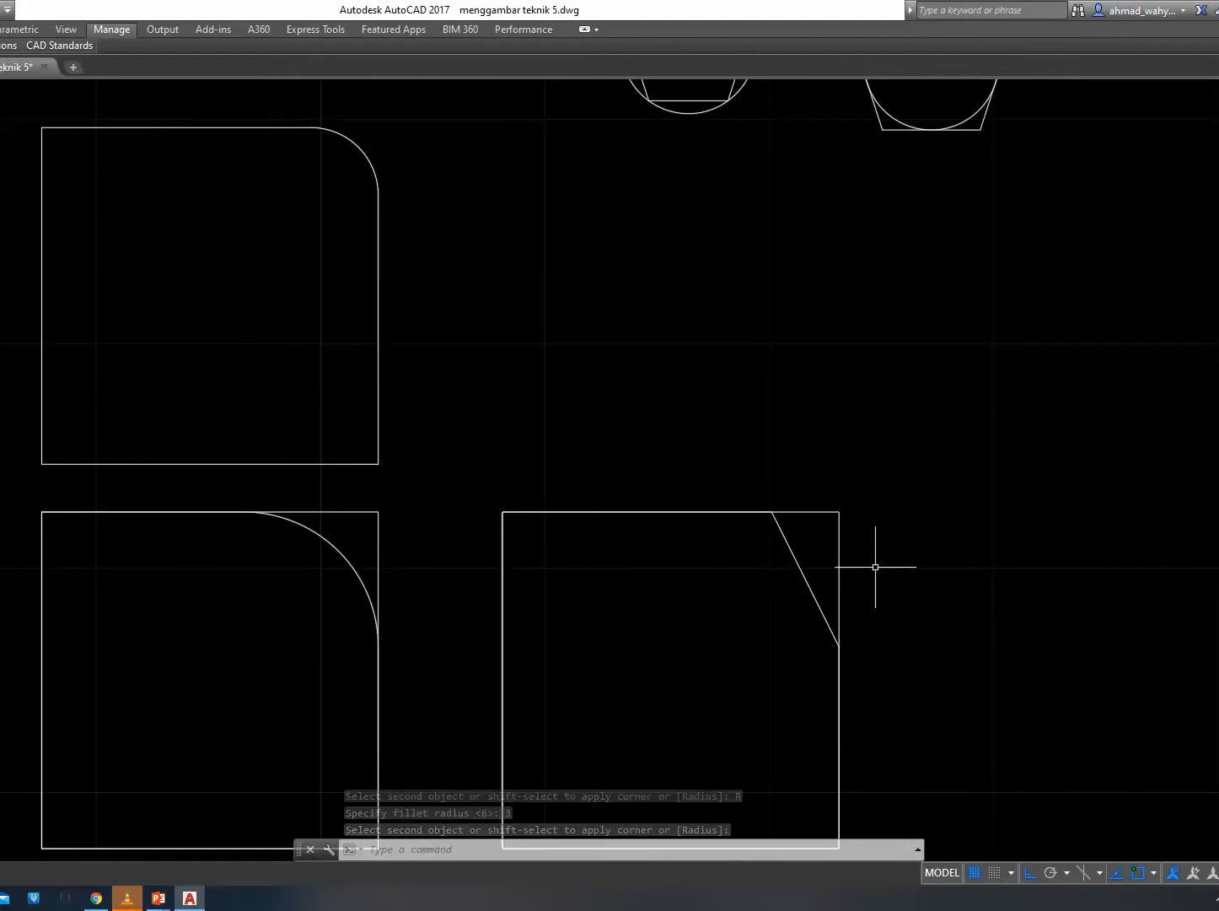
pyautogui.click(838, 544)
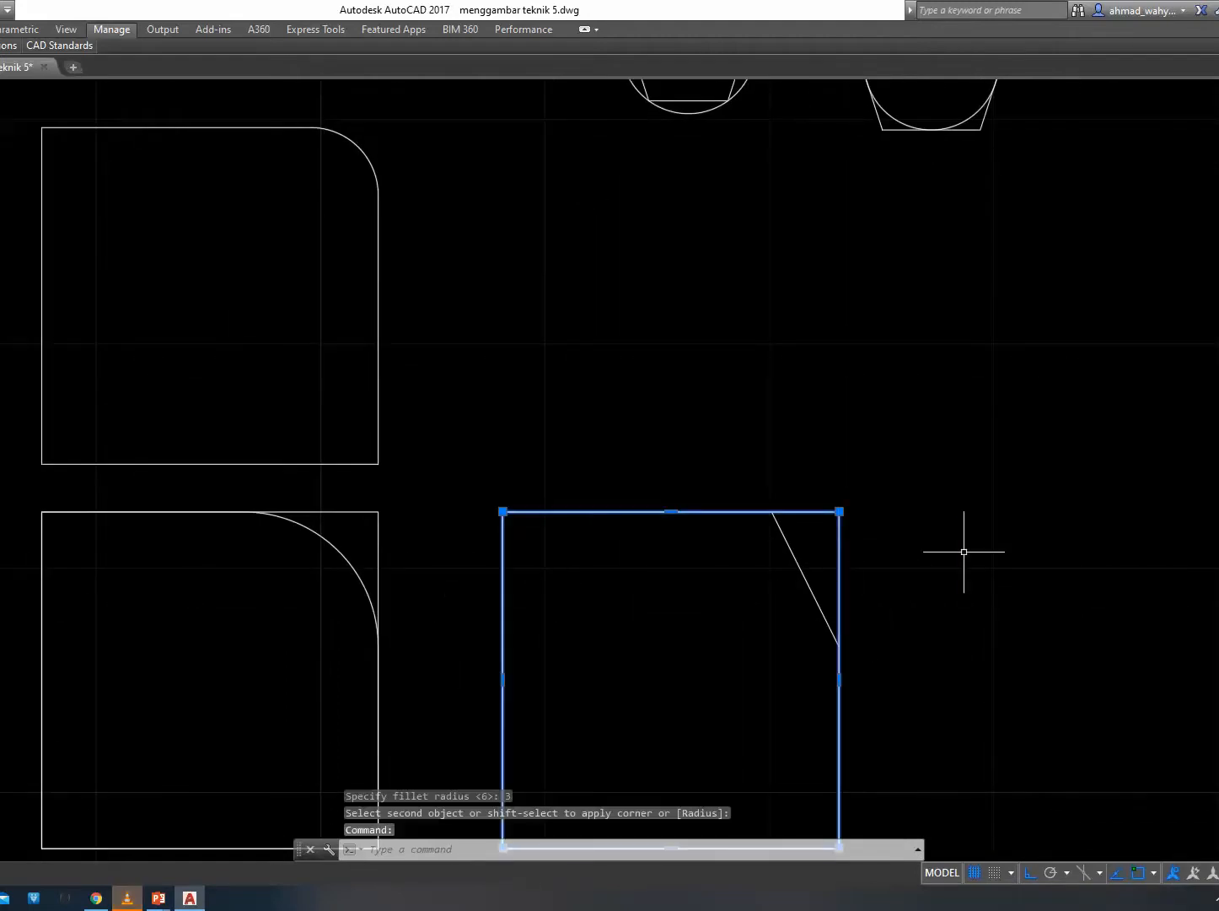
pyautogui.write('o')
pyautogui.press('Return')
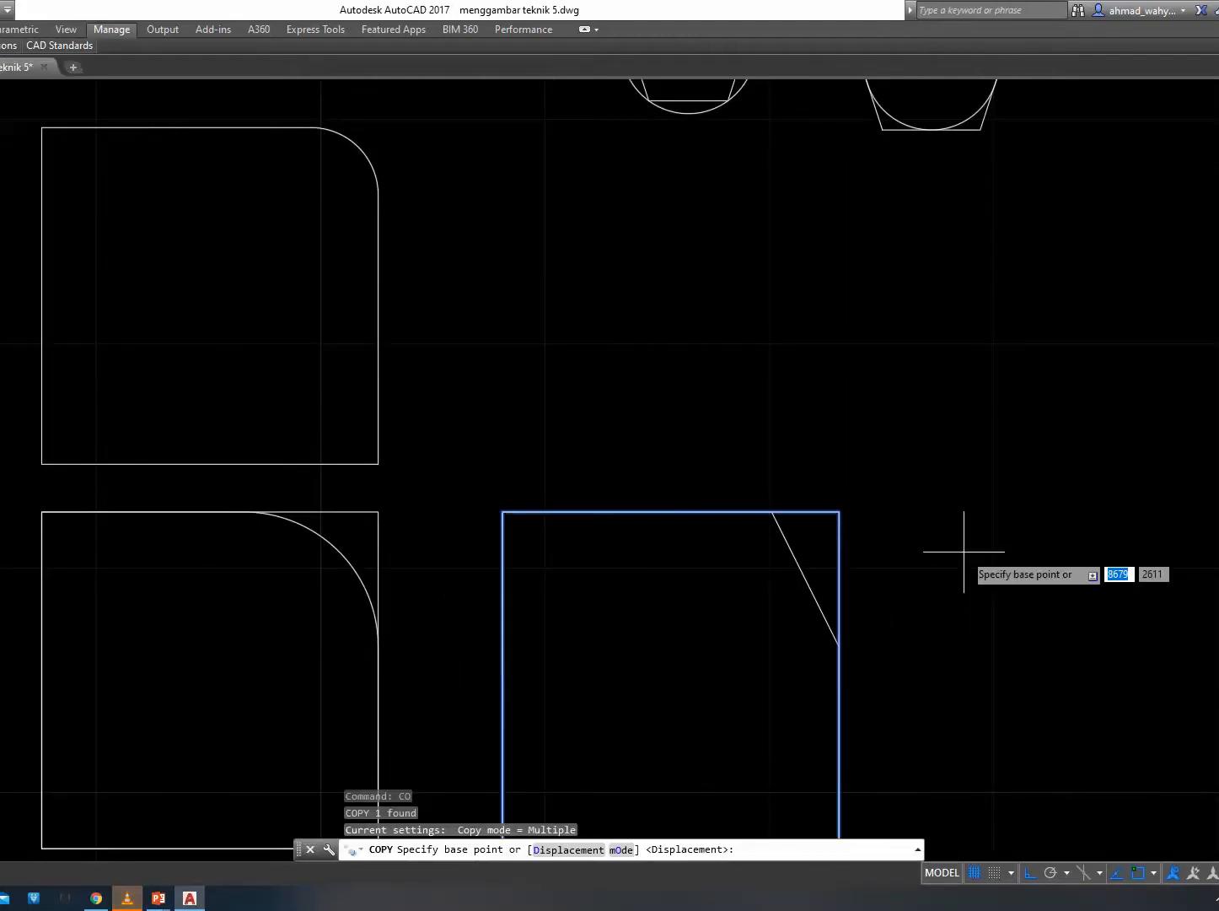
pyautogui.click(958, 672)
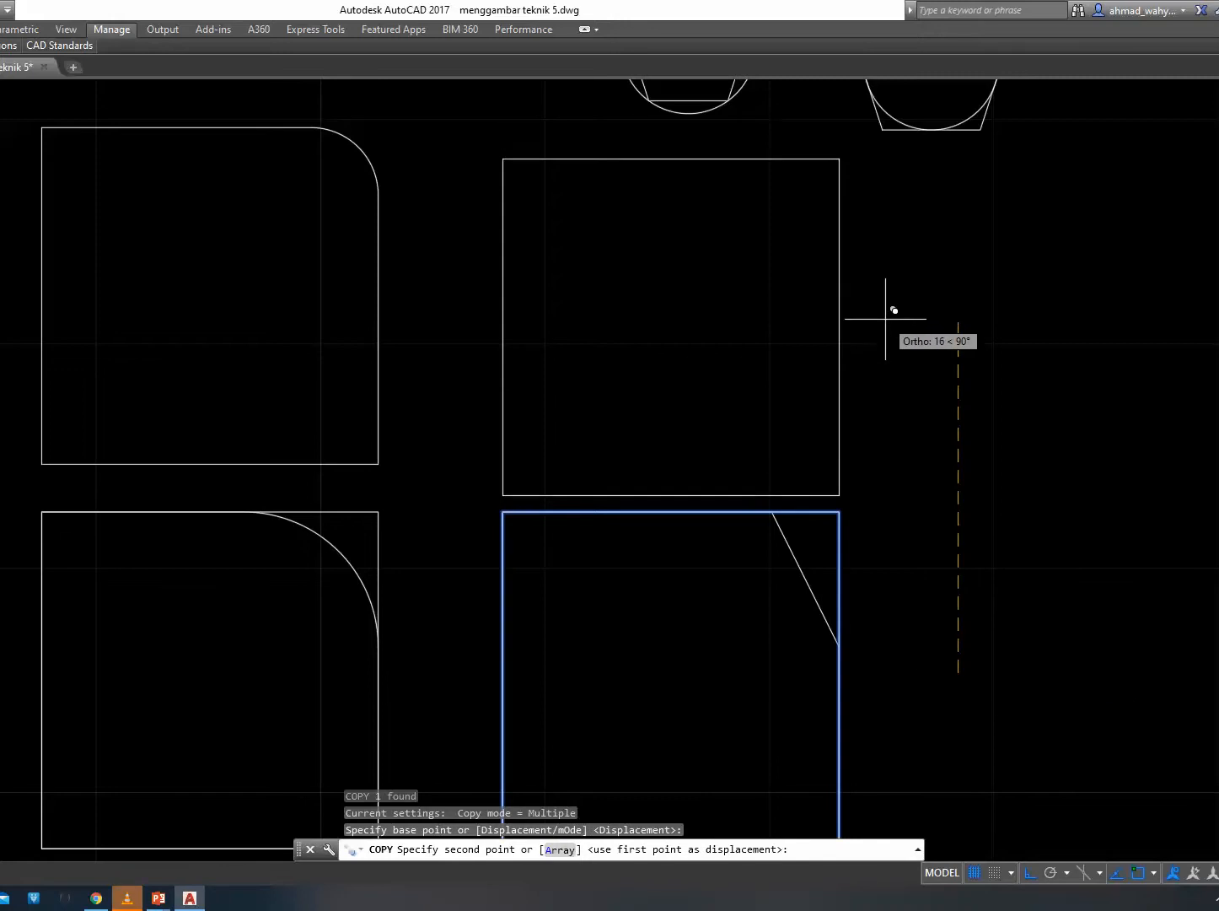
pyautogui.click(895, 321)
pyautogui.press('Escape')
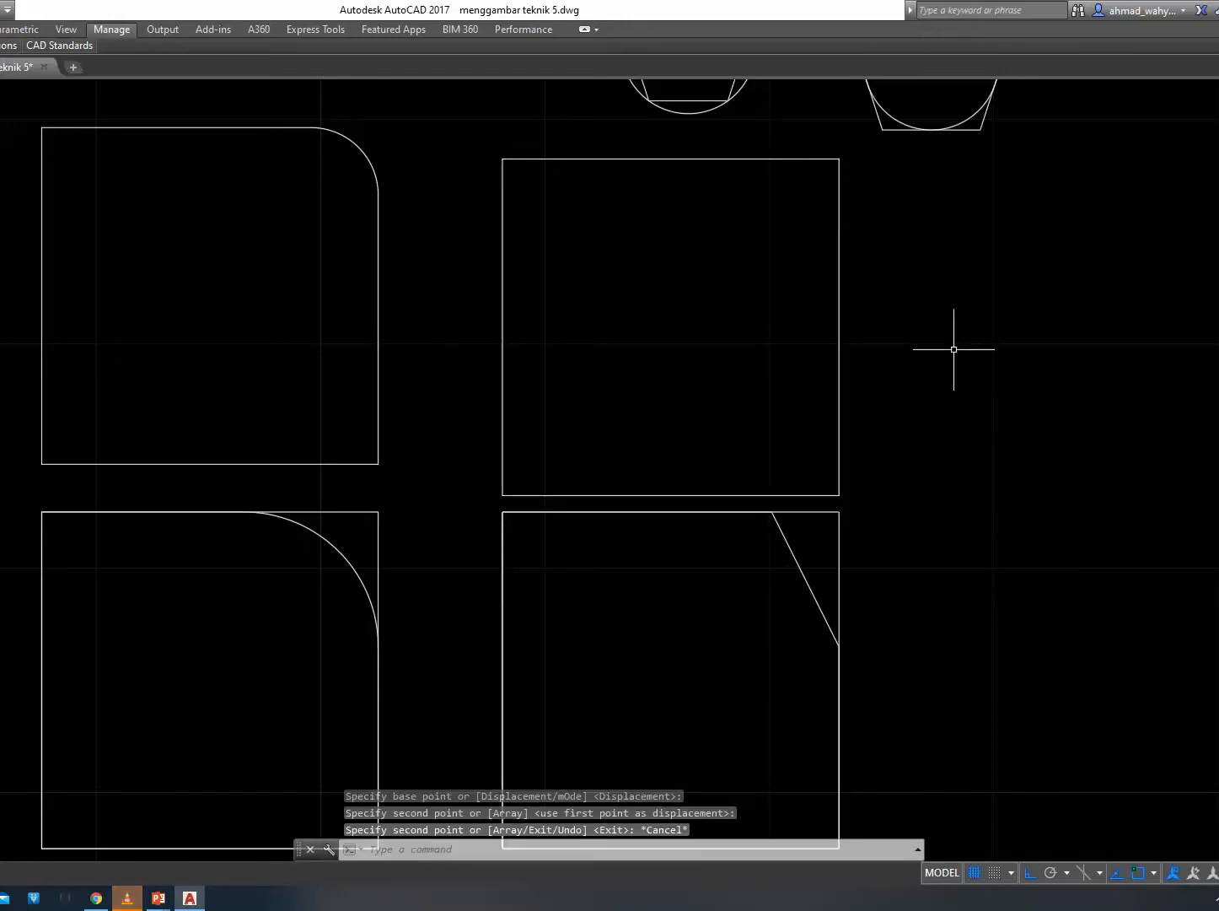
# Chamfer the upper-right corner of the new square copy with distances 3 along the top edge and 4 along the side.
pyautogui.write('cha')
pyautogui.press('Return')
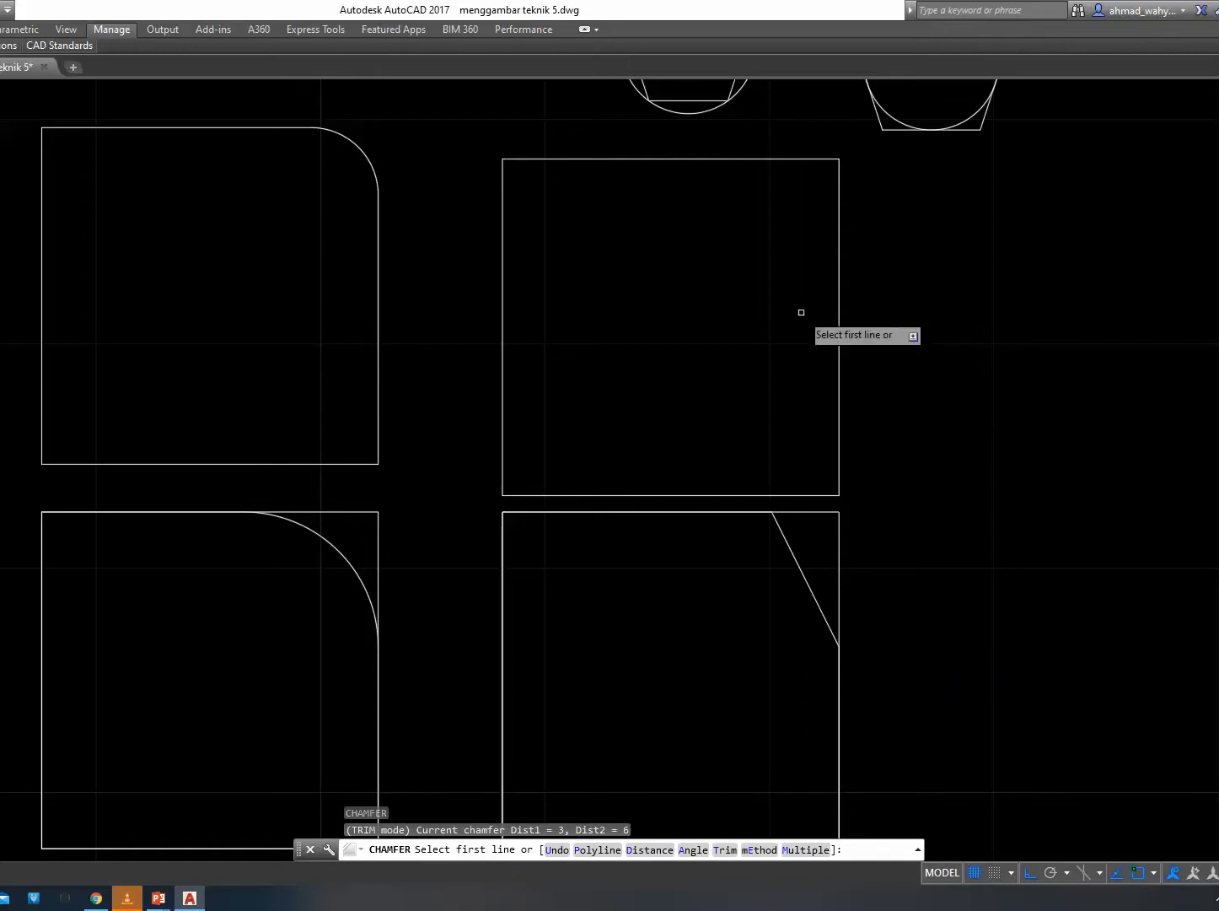
pyautogui.click(778, 157)
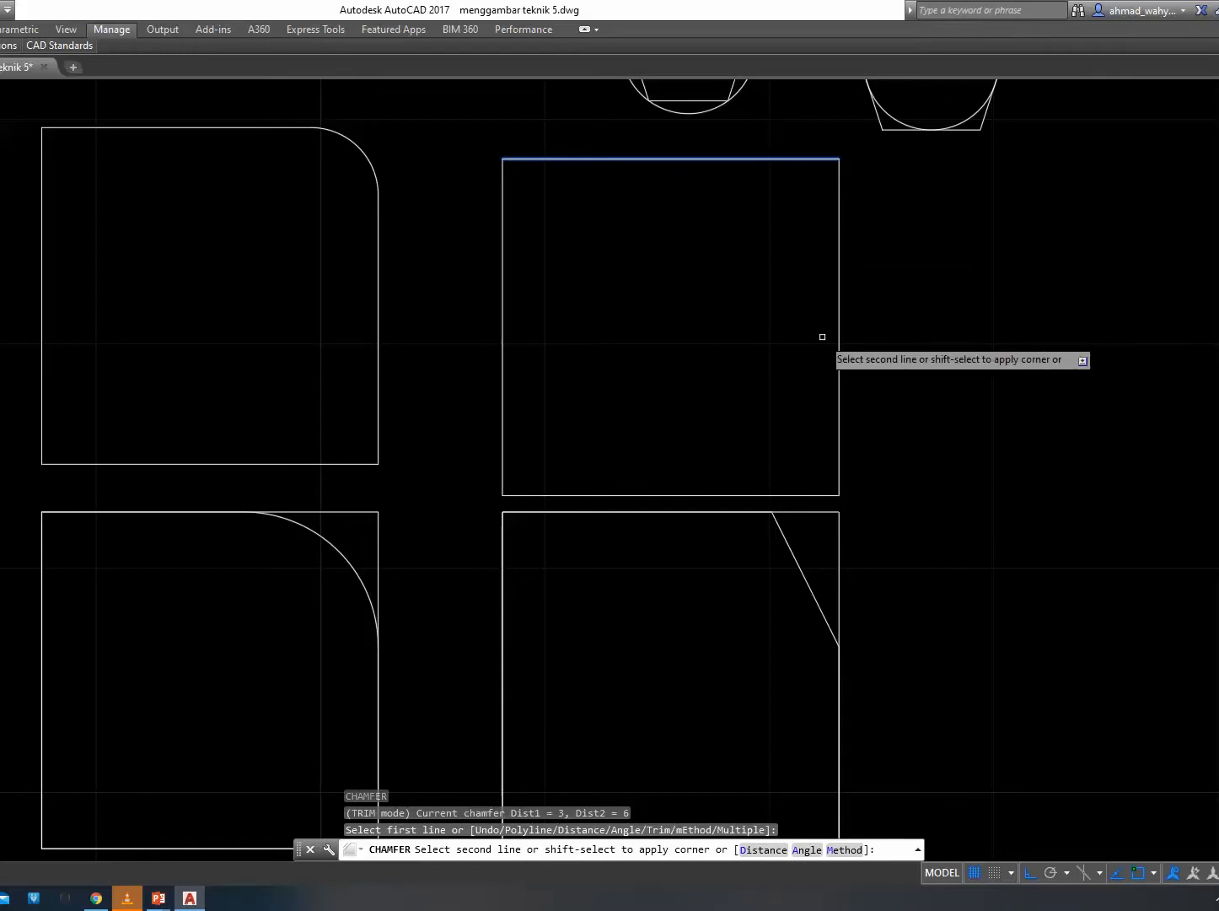
pyautogui.click(763, 850)
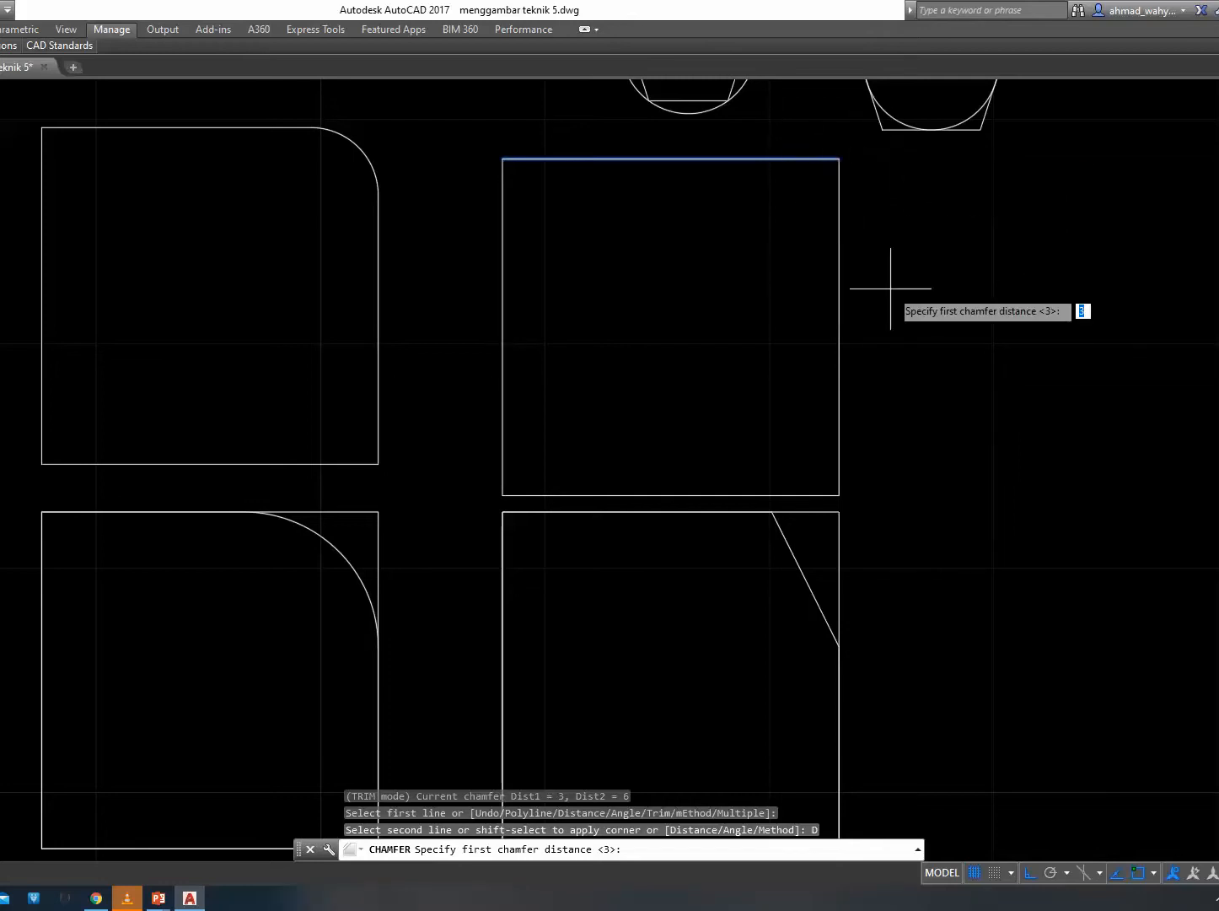
pyautogui.write('3')
pyautogui.press('Return')
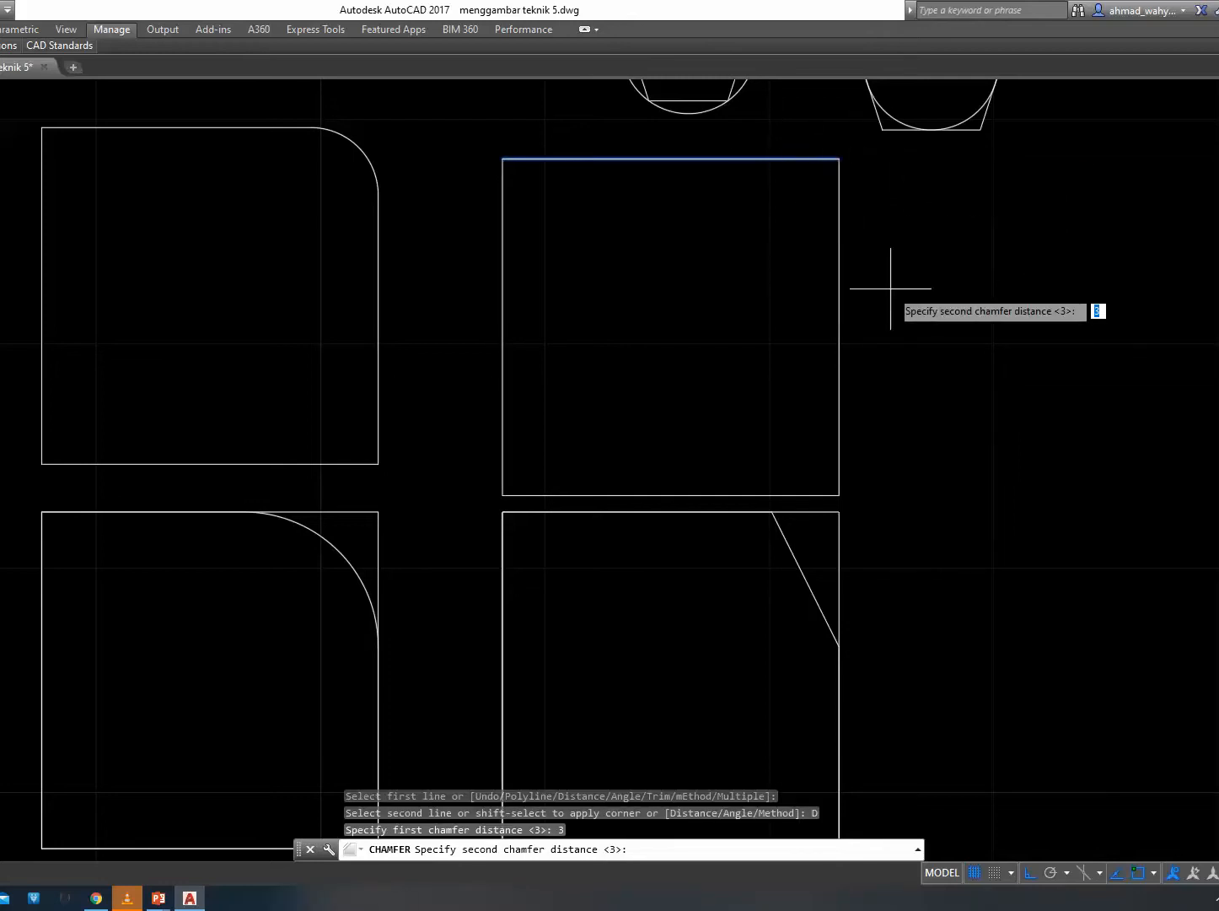
pyautogui.press('Return')
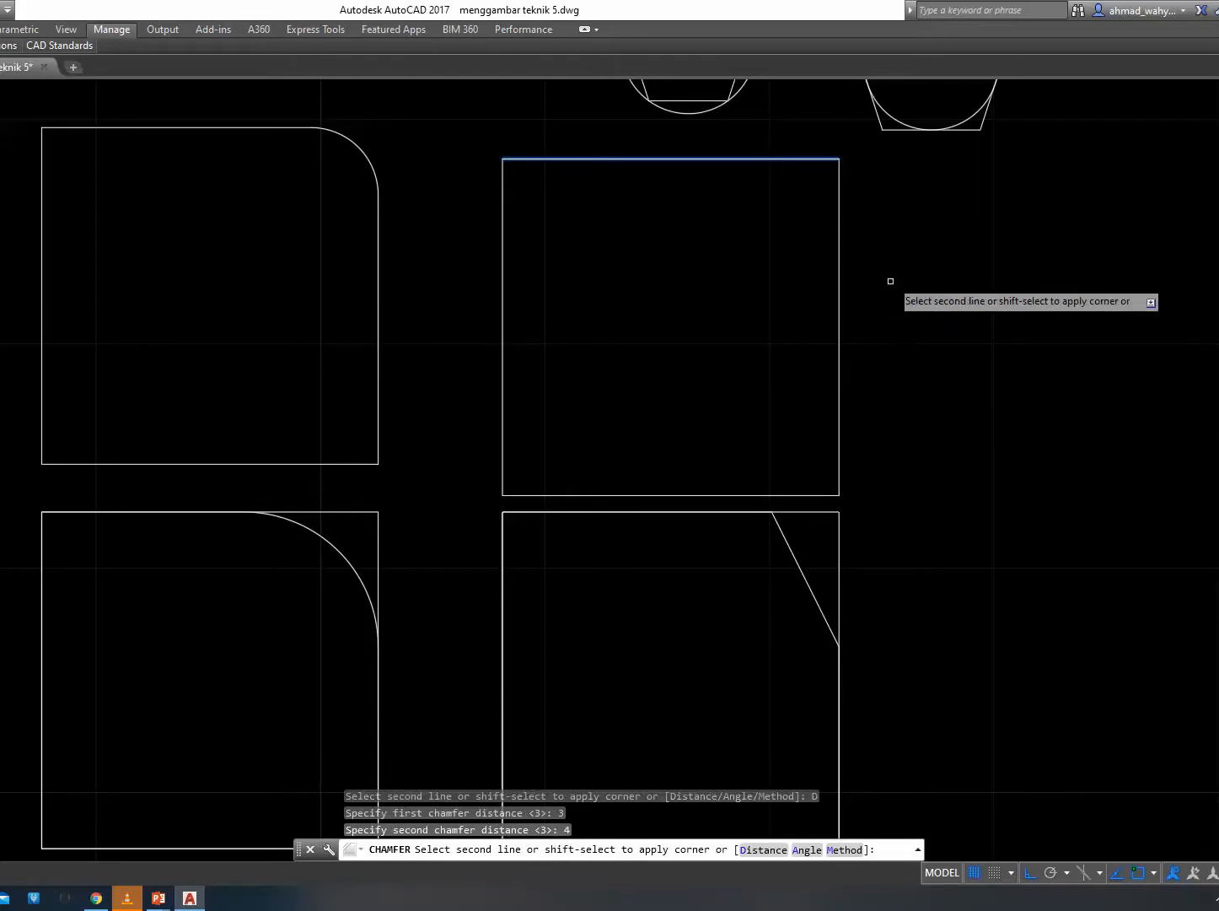
pyautogui.click(840, 188)
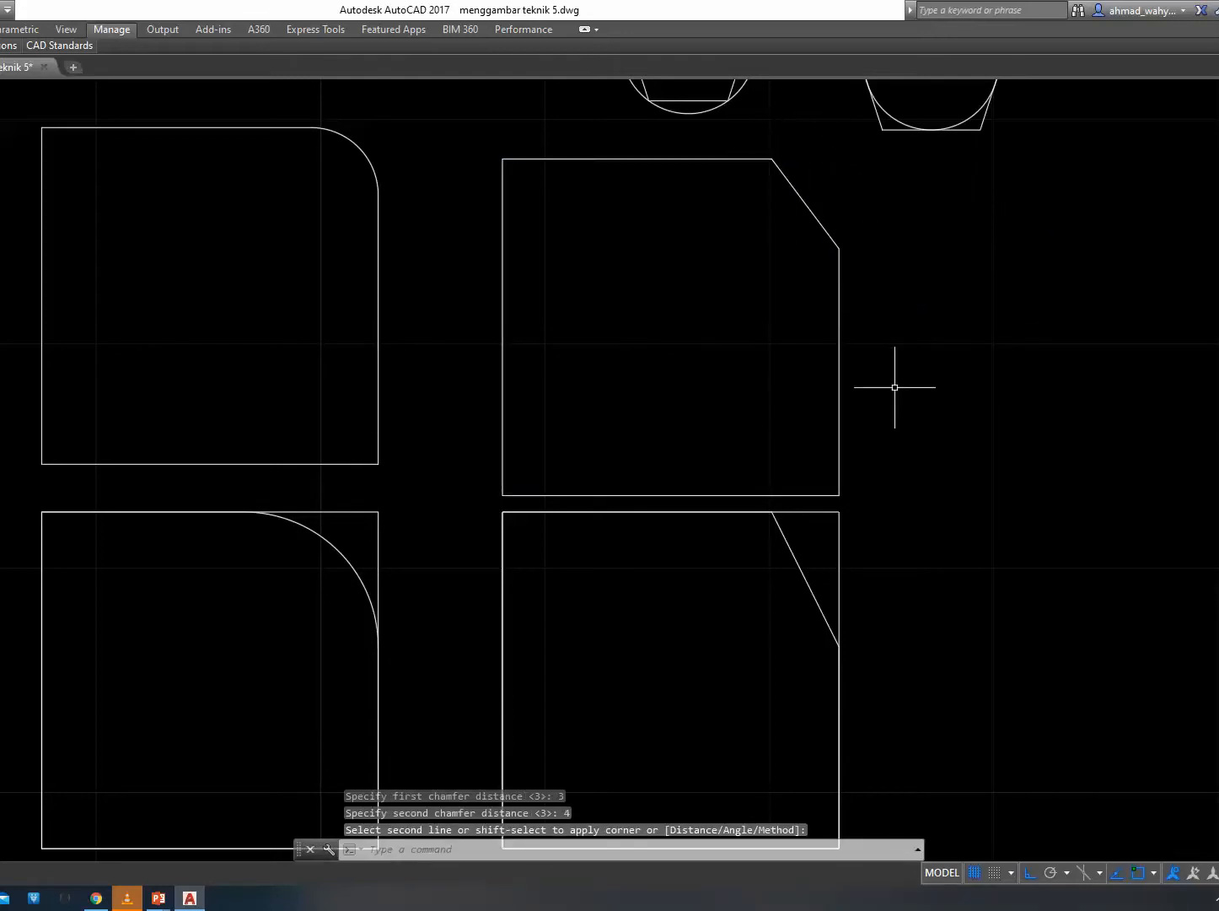
# Examine the command reference tables and the dimensioned inverted-T profile beside the filleted and chamfered squares.
pyautogui.scroll(-2, 862, 441)
pyautogui.moveTo(1009, 564)
pyautogui.mouseDown(button='middle')
pyautogui.moveTo(758, 544)
pyautogui.moveTo(1102, 544)
pyautogui.mouseUp(button='middle')
pyautogui.scroll(-2, 818, 544)
pyautogui.scroll(-4, 818, 544)
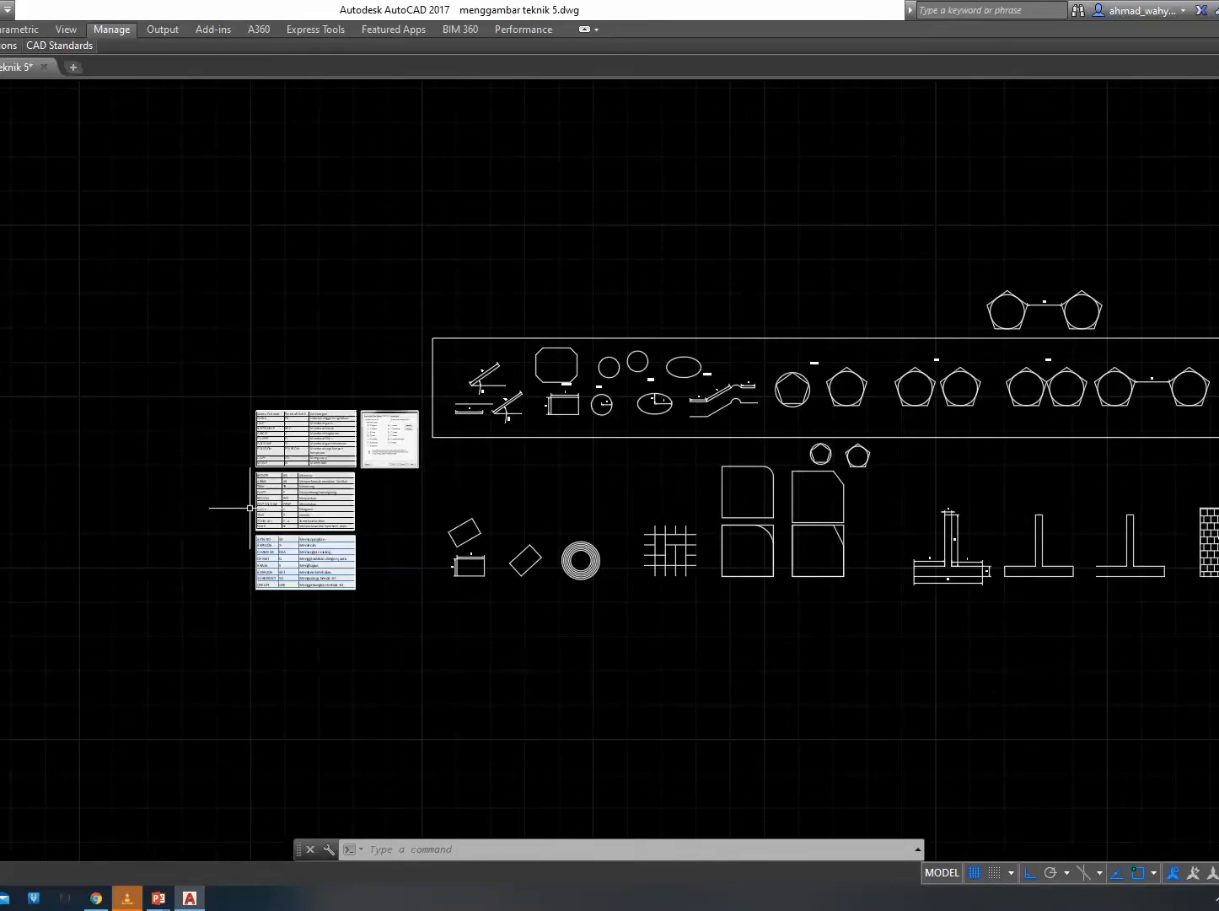
pyautogui.scroll(6, 188, 493)
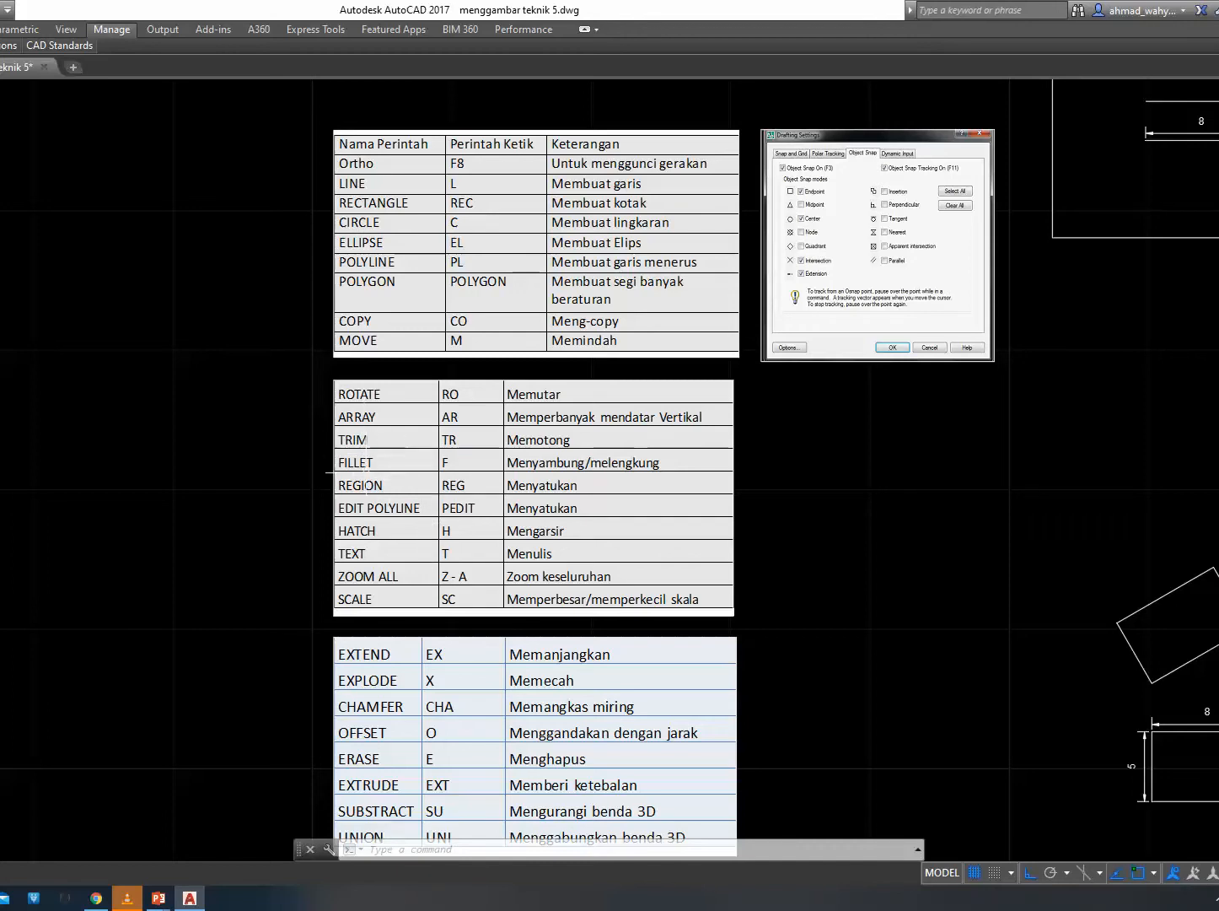
pyautogui.moveTo(406, 487); pyautogui.dragTo(310, 484, button='middle')
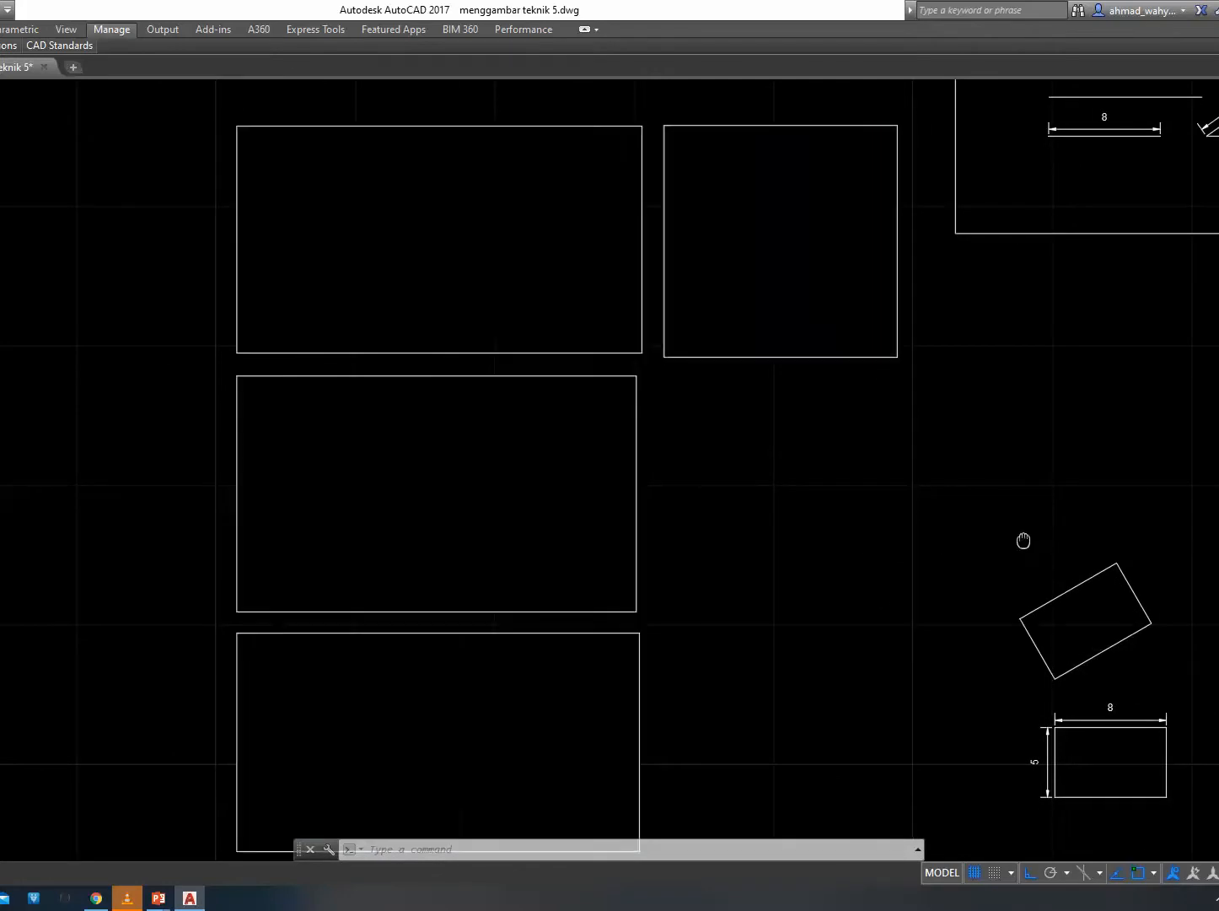
pyautogui.moveTo(1024, 542); pyautogui.dragTo(148, 543, button='middle')
pyautogui.moveTo(992, 558); pyautogui.dragTo(384, 558, button='middle')
pyautogui.moveTo(838, 592); pyautogui.dragTo(202, 593, button='middle')
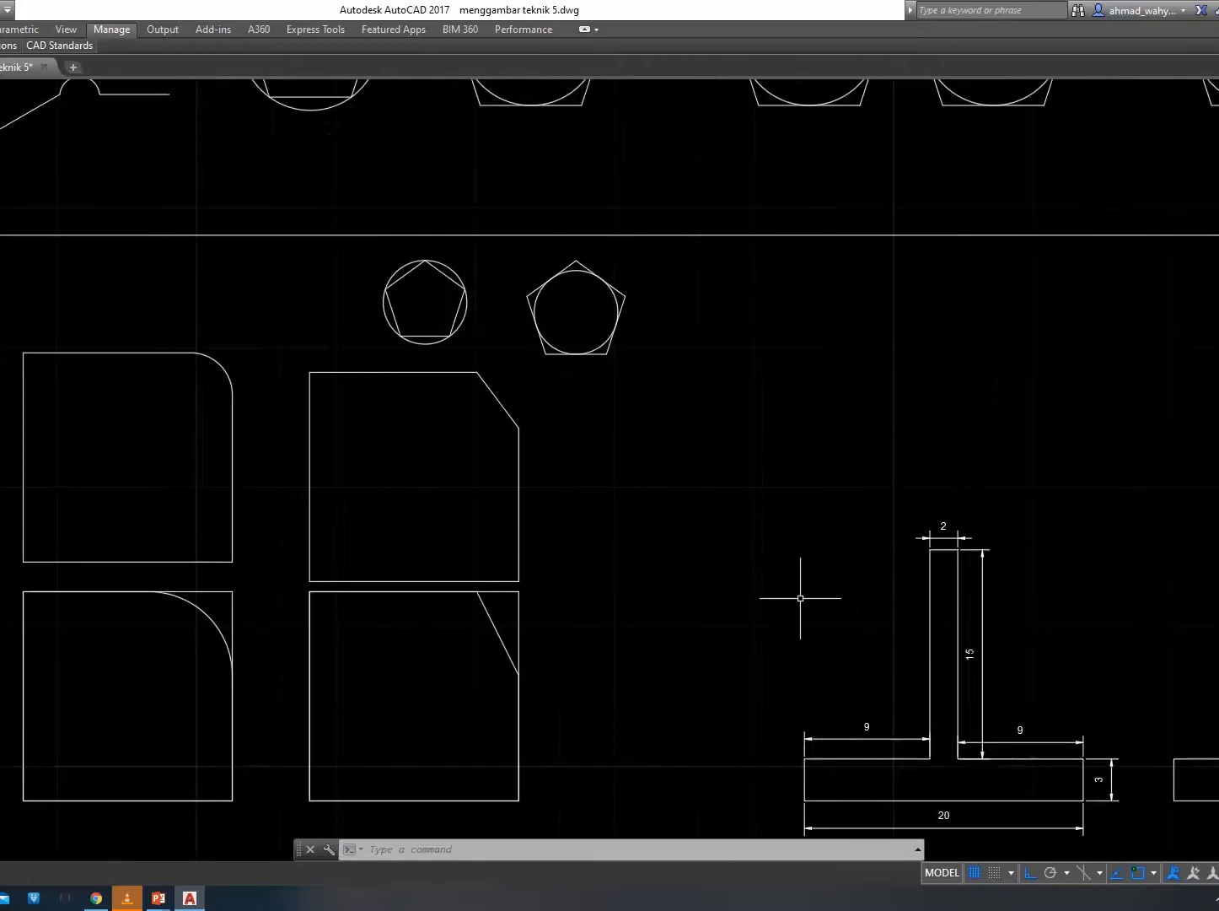
pyautogui.moveTo(797, 584); pyautogui.dragTo(436, 535, button='middle')
pyautogui.click(921, 706)
pyautogui.moveTo(942, 735); pyautogui.dragTo(737, 609, button='middle')
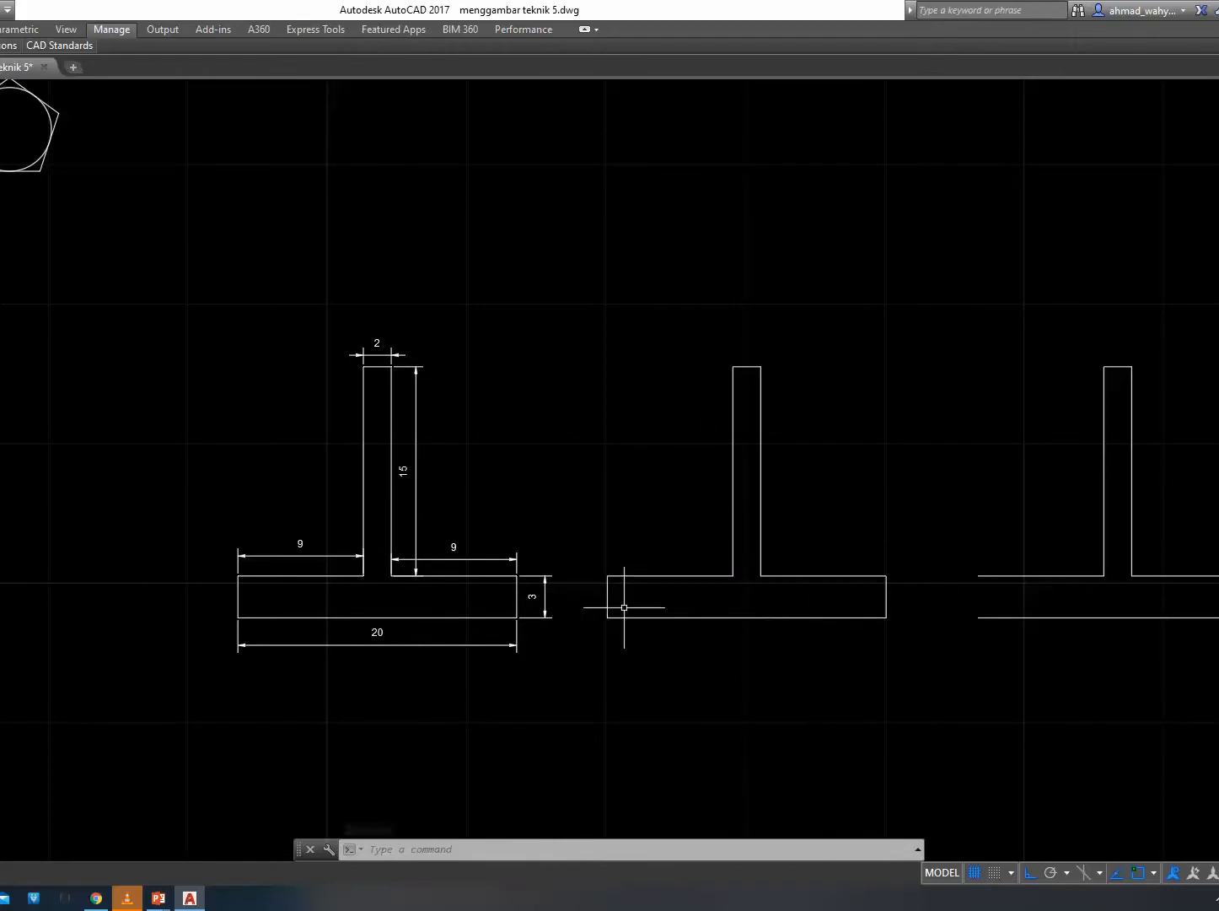
pyautogui.press('Escape')
pyautogui.scroll(2, 426, 658)
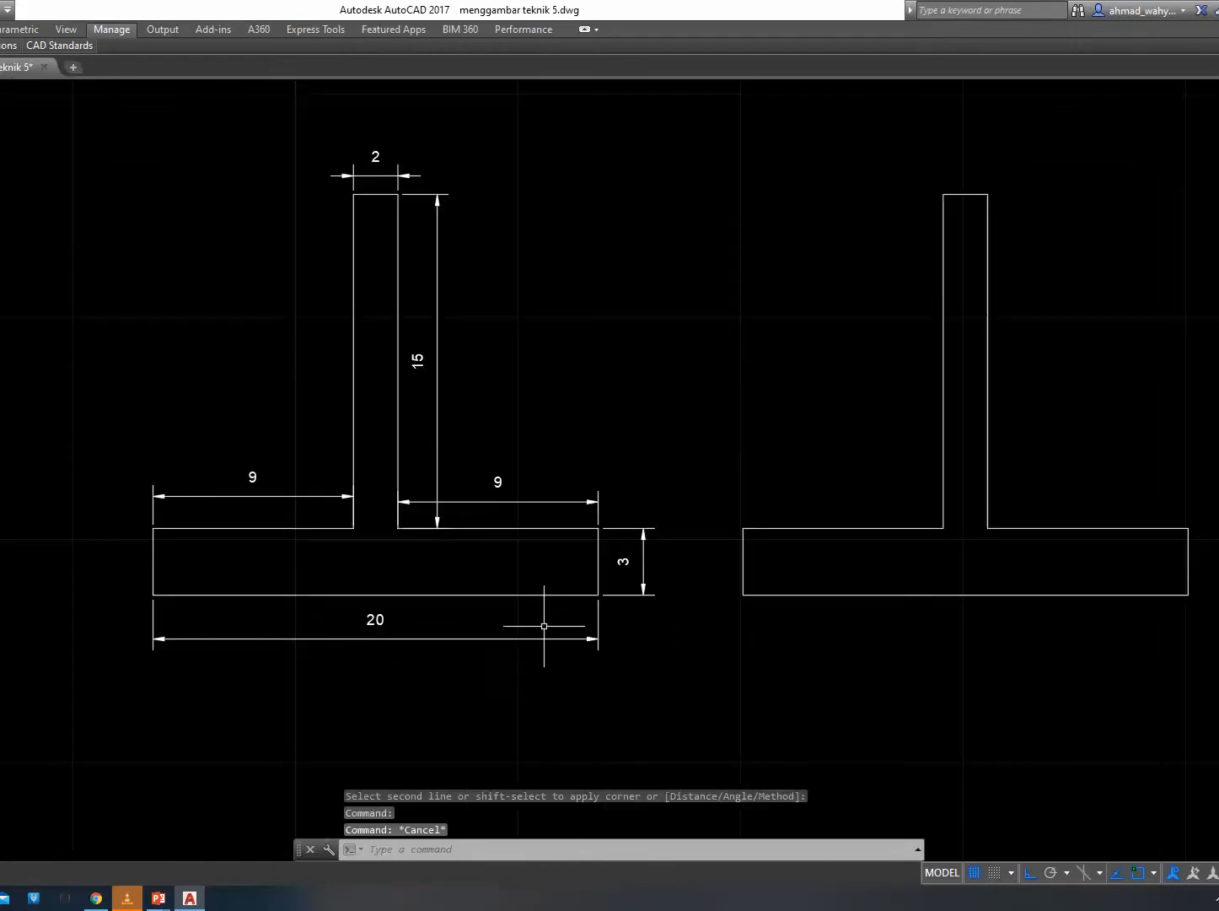
# Start a polyline below the dimensioned inverted-T profile, with segments 20 to the right, 3 up and 9 to the left.
pyautogui.scroll(-2, 463, 609)
pyautogui.moveTo(624, 620)
pyautogui.mouseDown(button='middle')
pyautogui.moveTo(590, 549)
pyautogui.moveTo(539, 327)
pyautogui.mouseUp(button='middle')
pyautogui.moveTo(438, 397); pyautogui.dragTo(526, 519, button='middle')
pyautogui.write('PL')
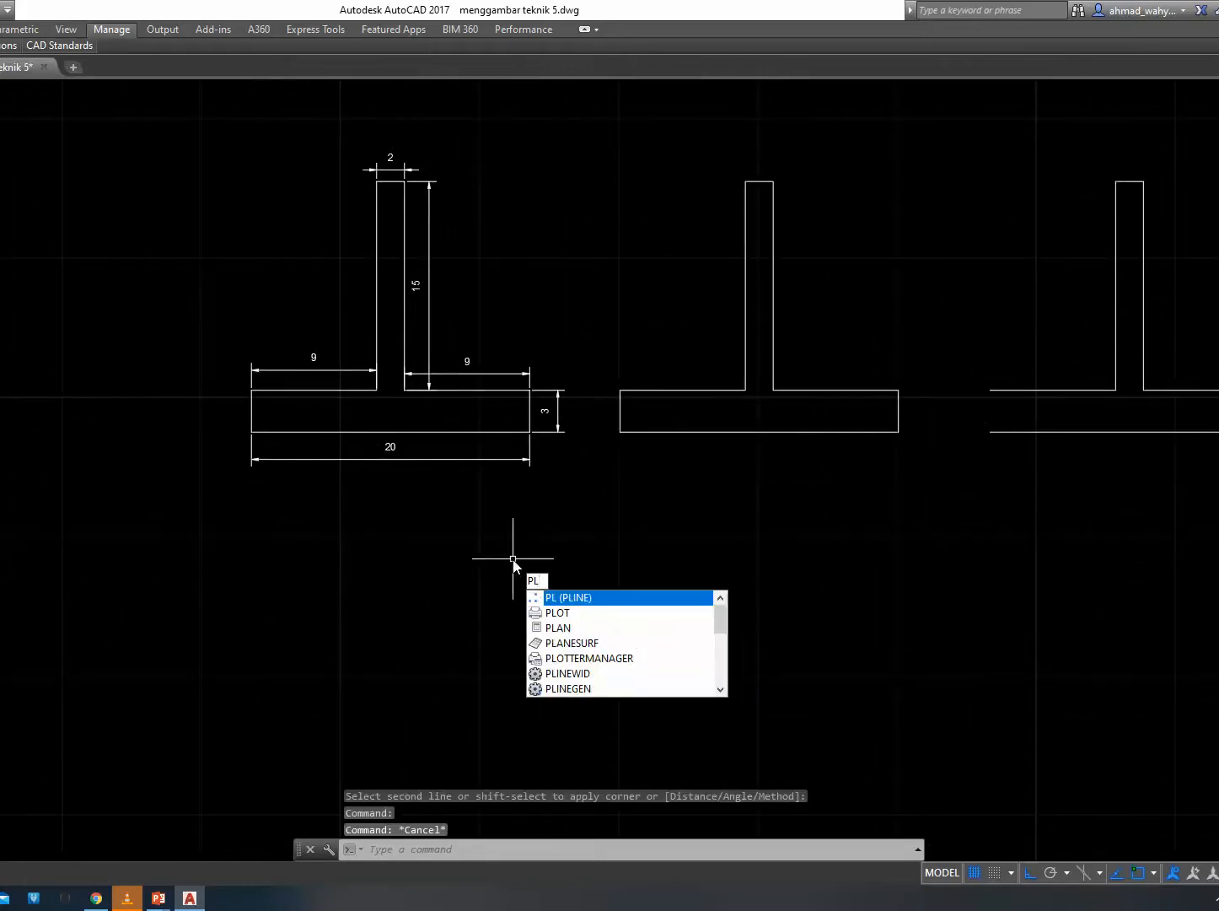
pyautogui.press('Return')
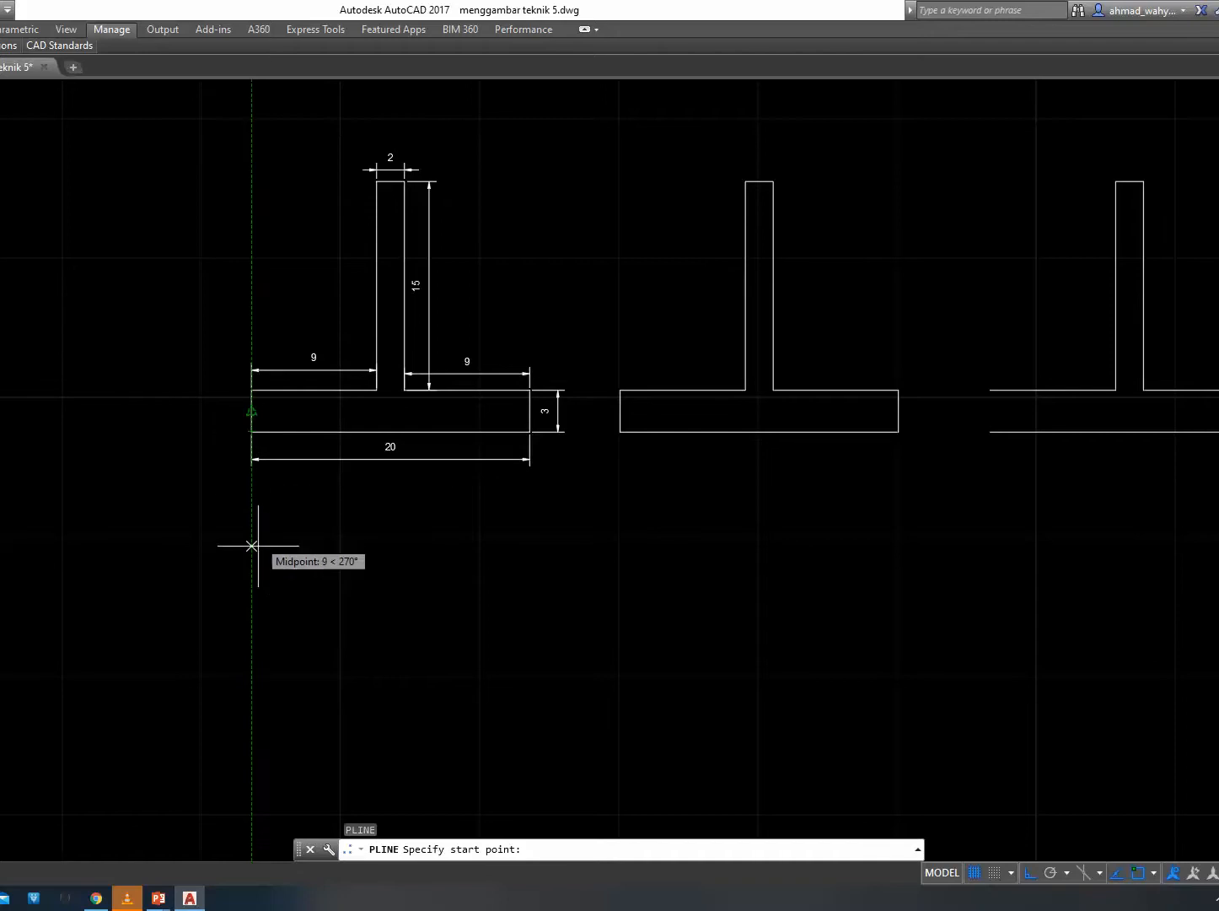
pyautogui.click(261, 737)
pyautogui.write('20')
pyautogui.press('Return')
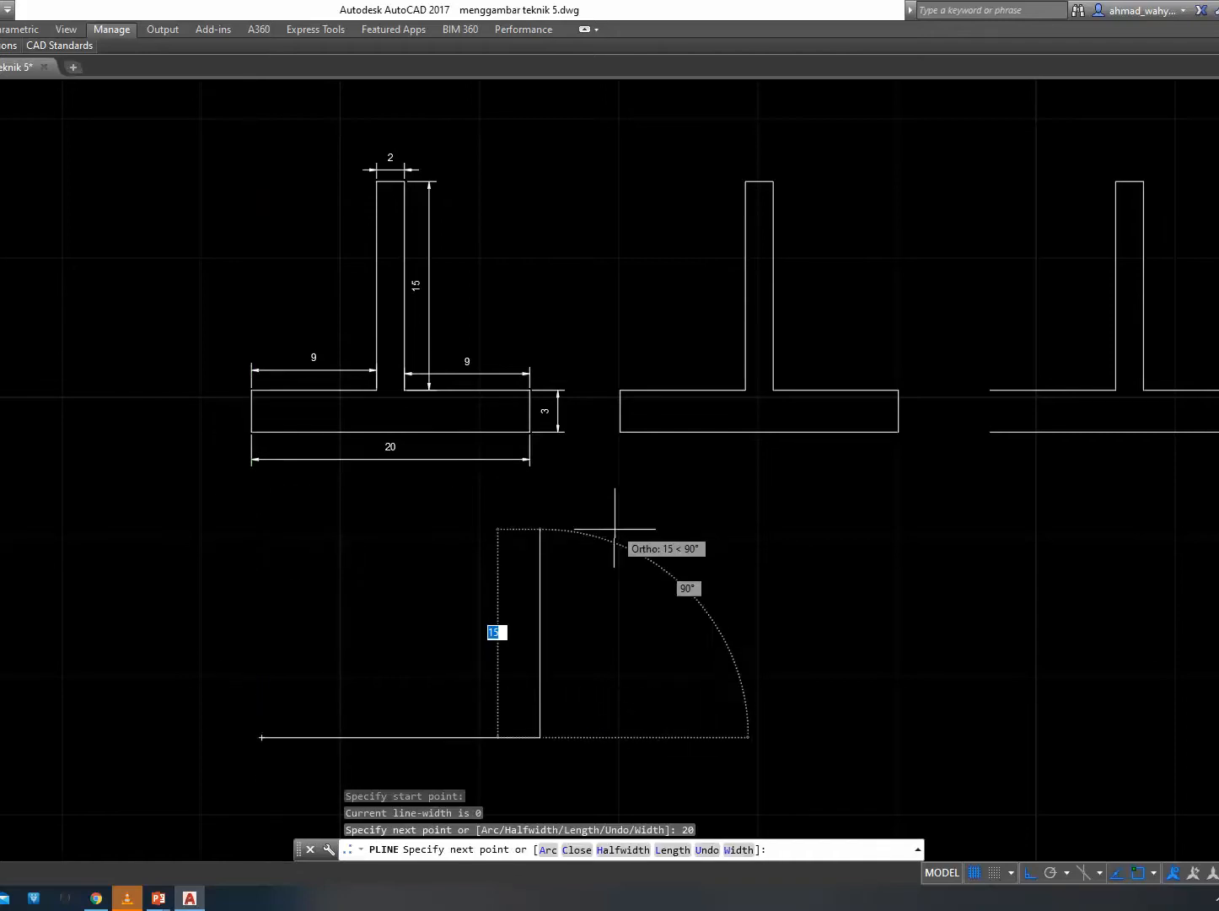
pyautogui.write('3')
pyautogui.press('Return')
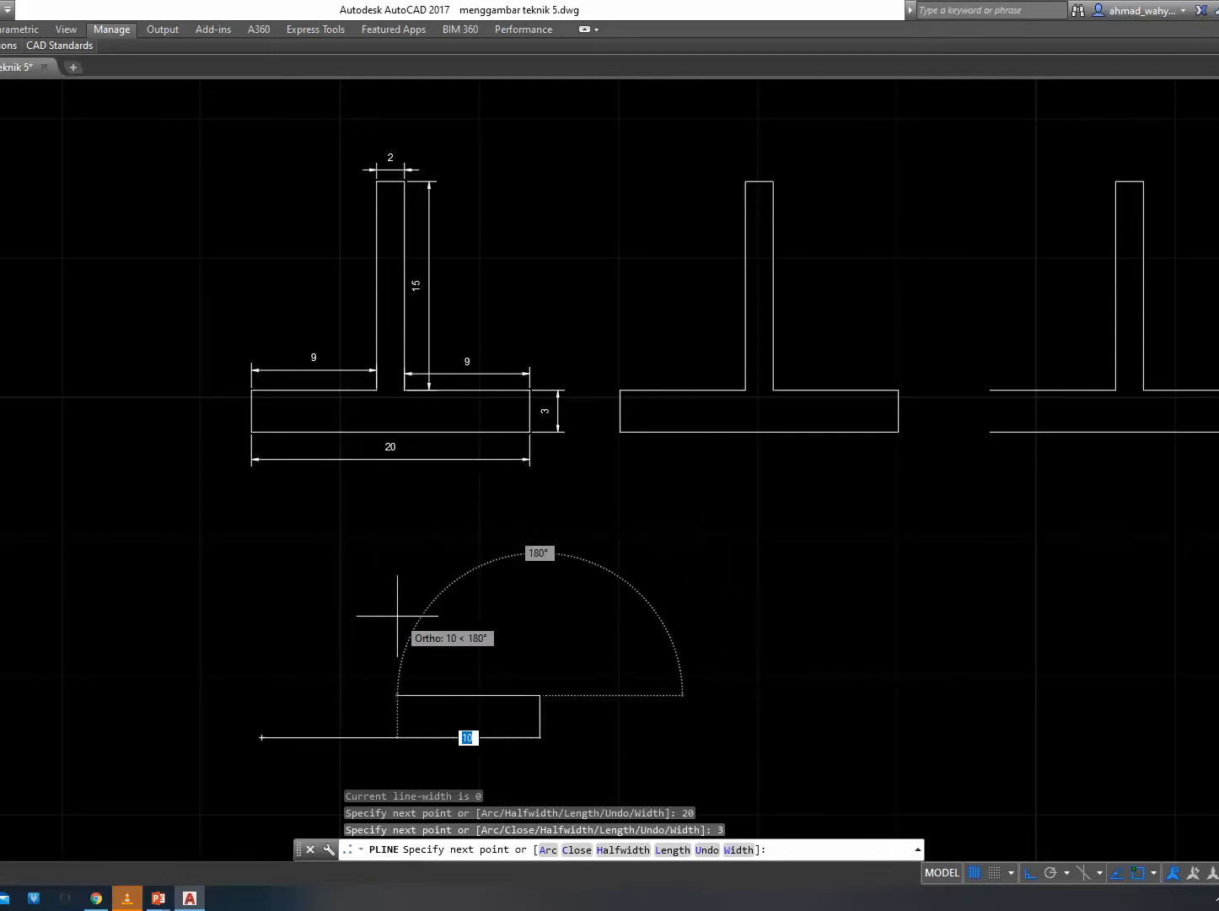
pyautogui.write('9')
pyautogui.press('Return')
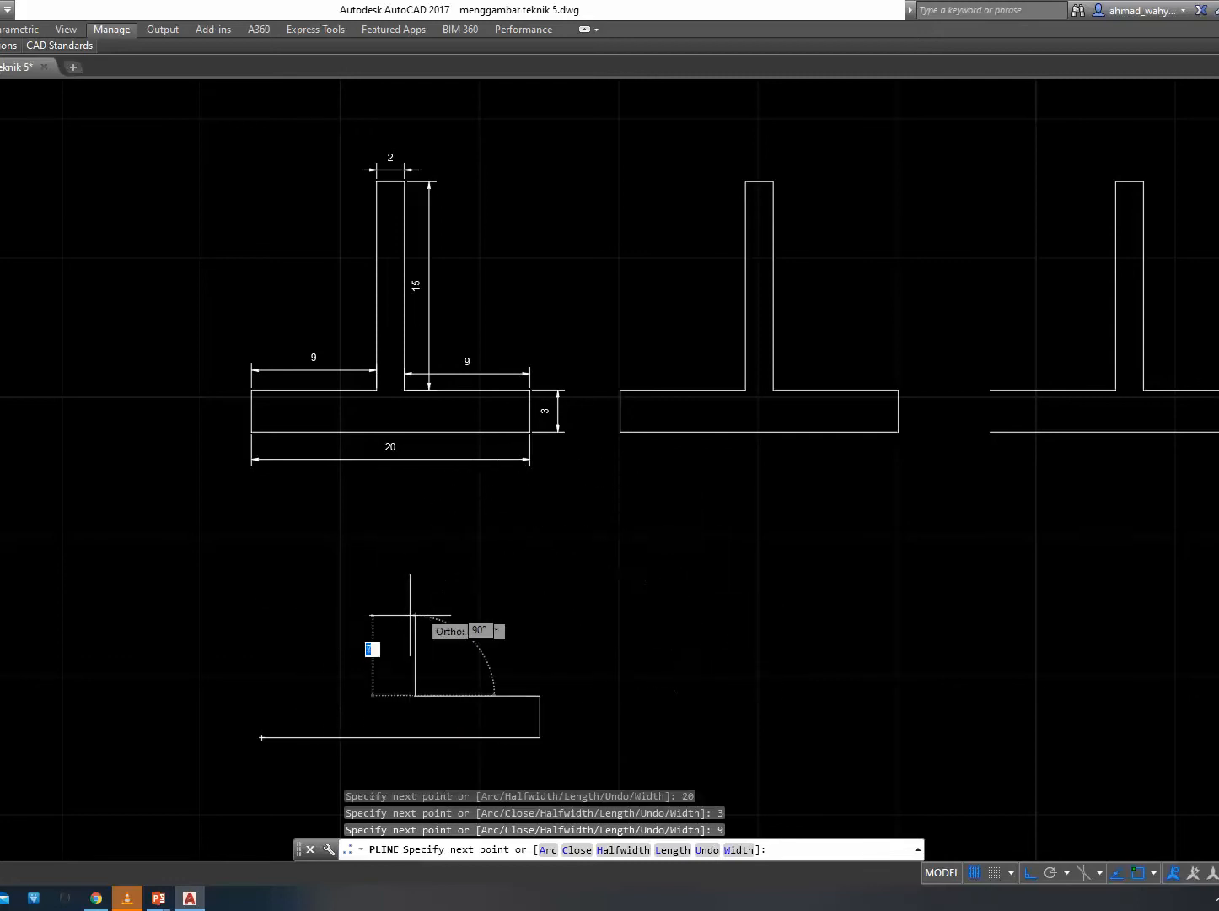
# Complete the inverted-T polyline with segments 15 up, 2 left, 15 down and 9 left, then back to its start point.
pyautogui.write('15')
pyautogui.press('Return')
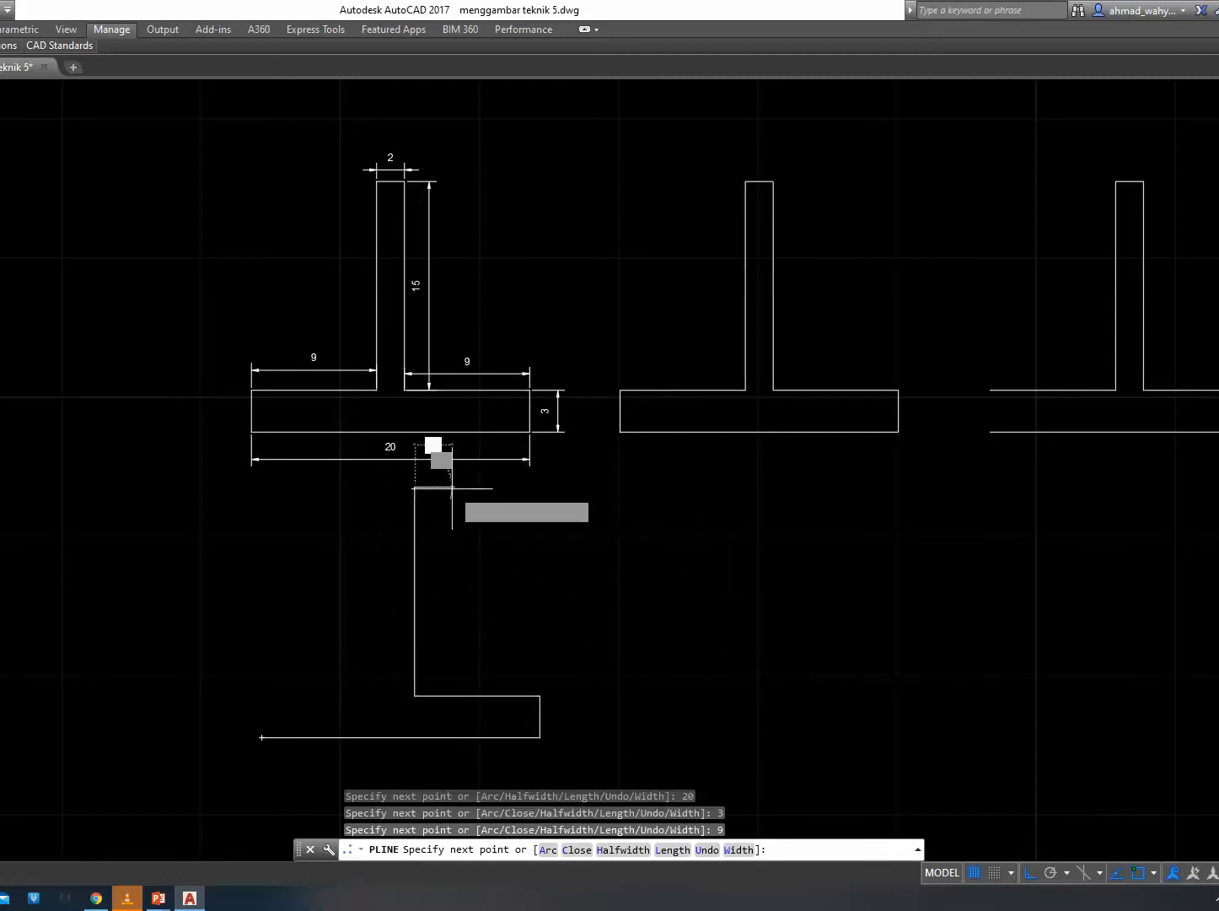
pyautogui.write('2')
pyautogui.press('Return')
pyautogui.write('15')
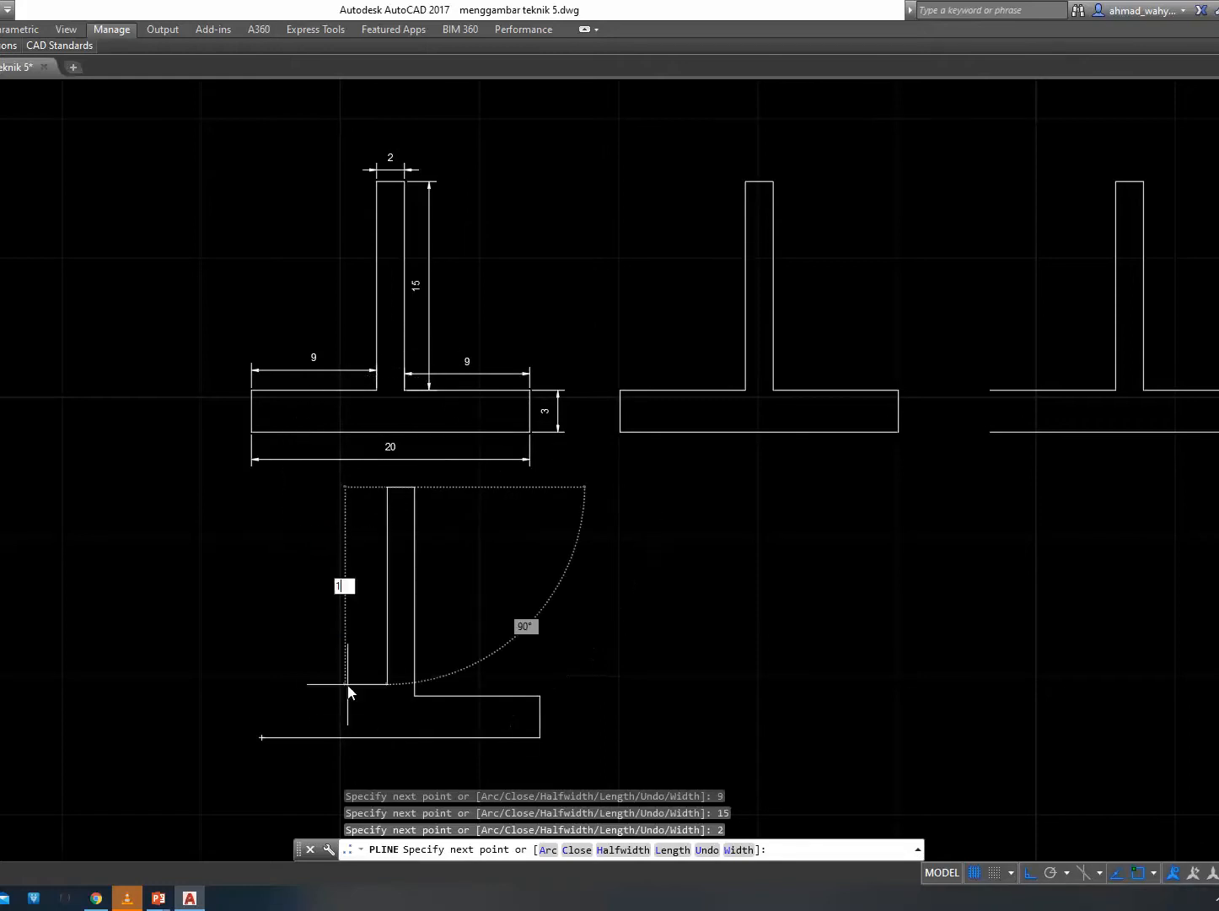
pyautogui.press('Return')
pyautogui.write('9')
pyautogui.press('Return')
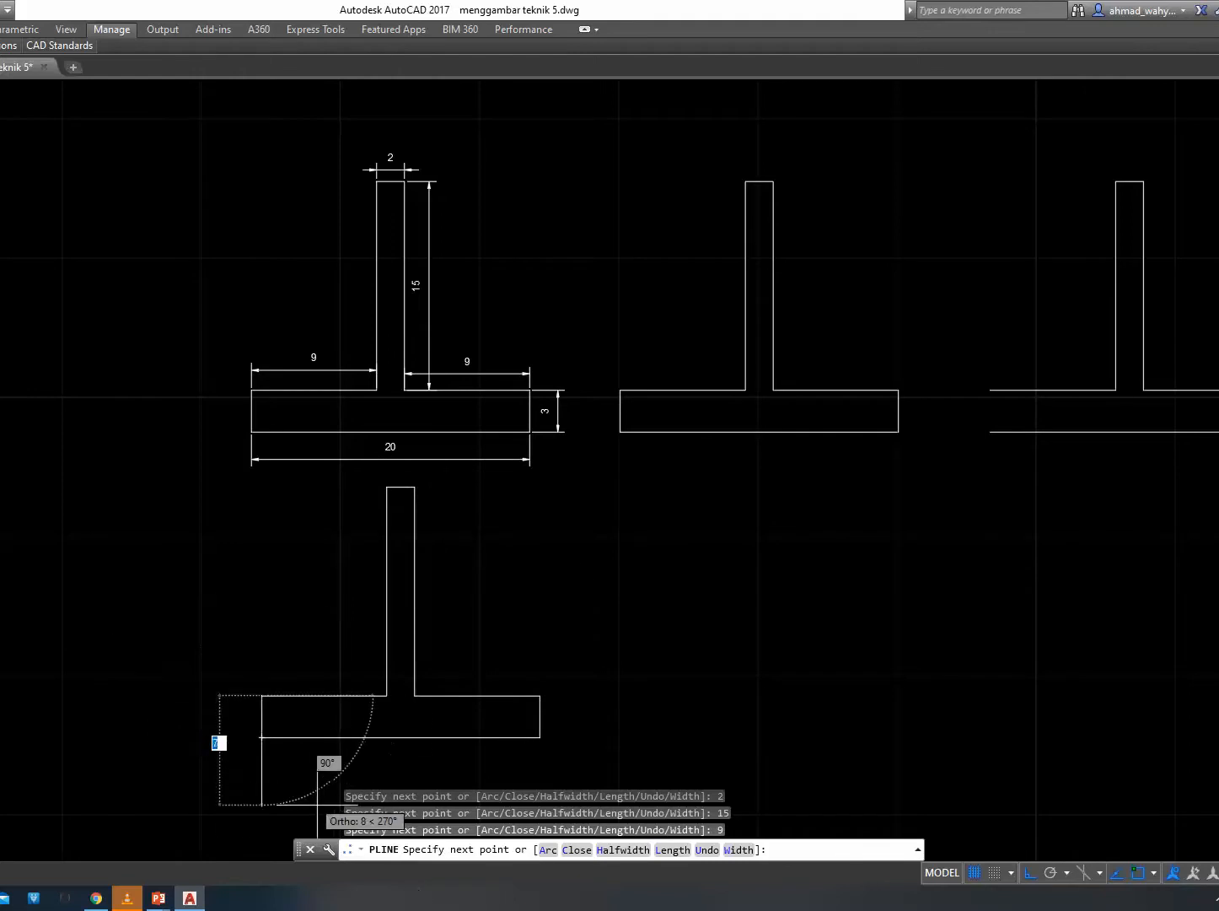
pyautogui.click(264, 731)
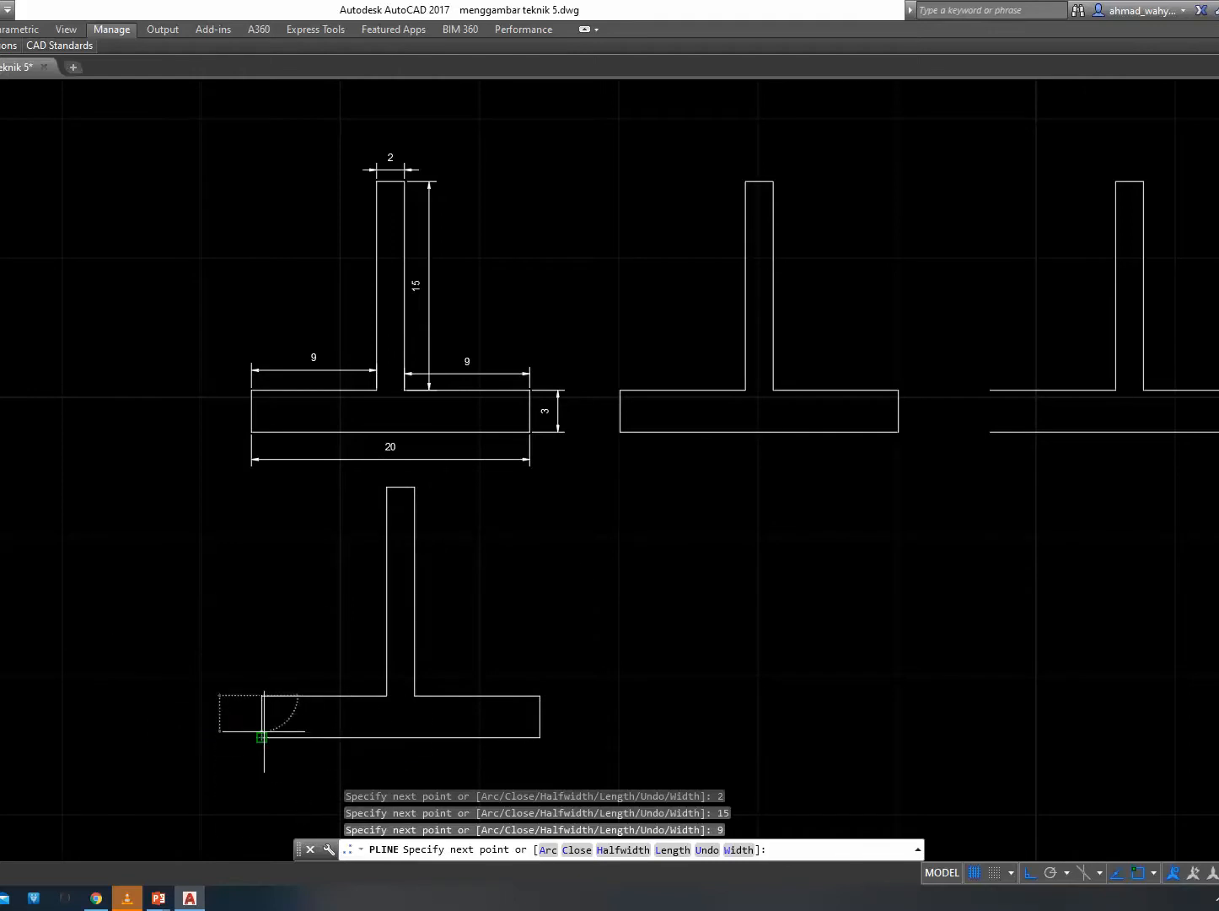
pyautogui.press('Return')
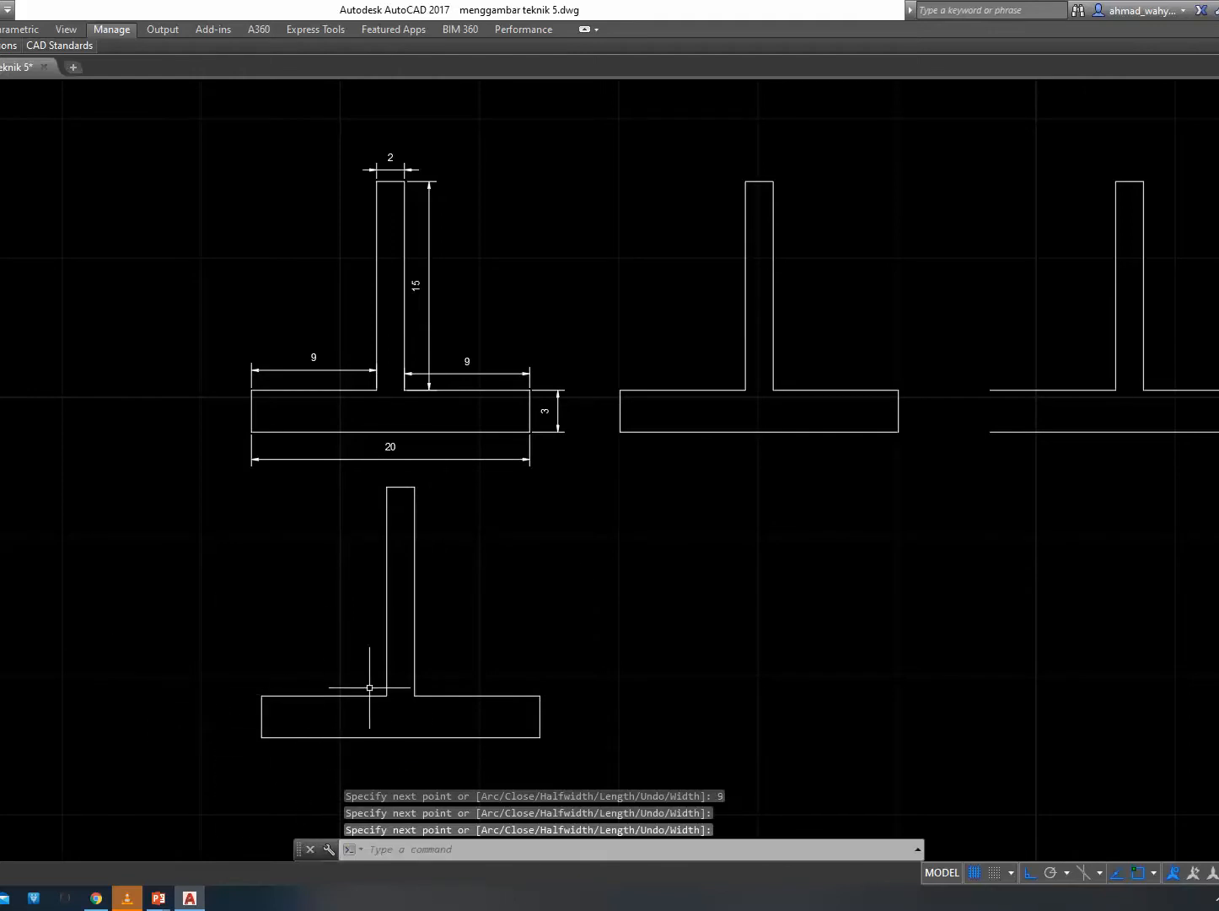
# Select the lower inverted-T polyline to check that it is one object, and clear the selection.
pyautogui.click(413, 590)
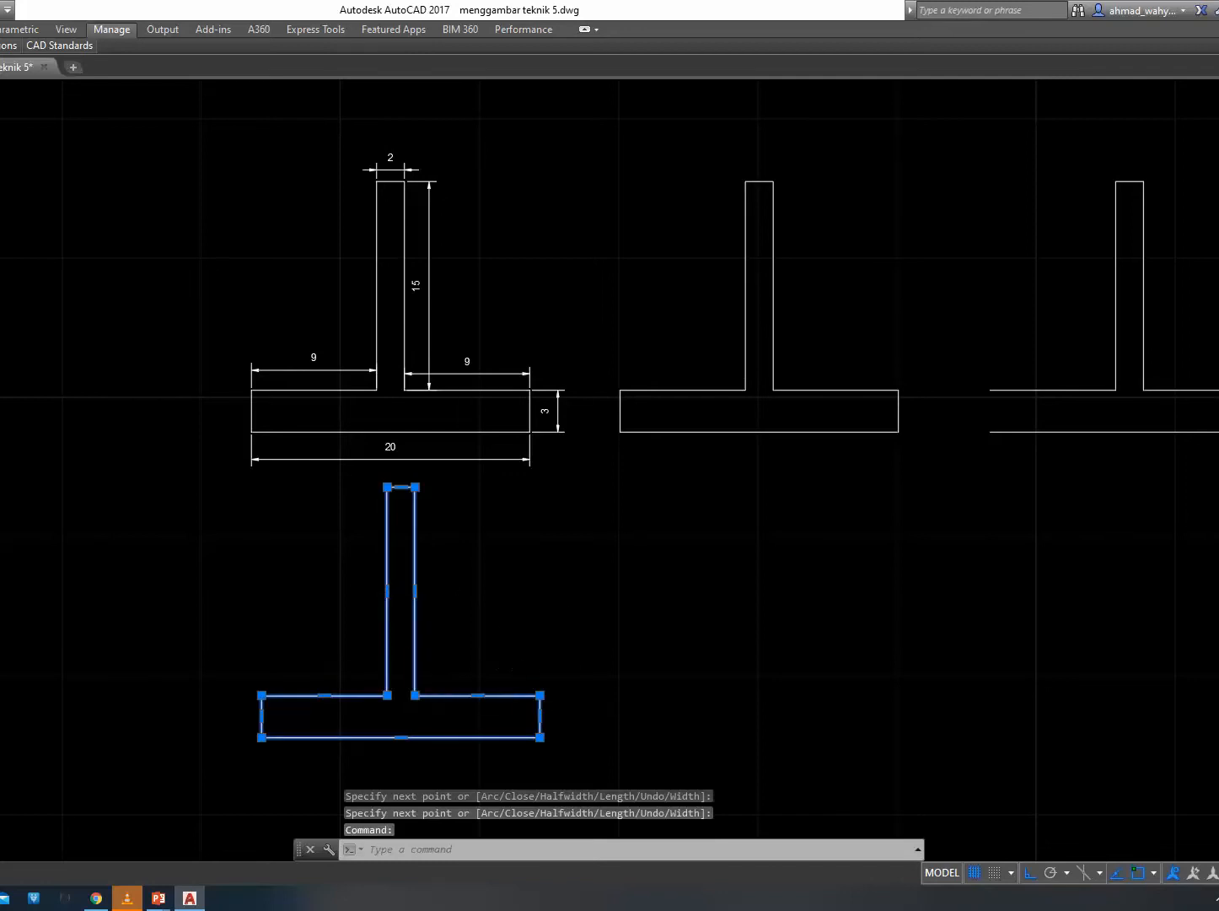
pyautogui.moveTo(593, 713); pyautogui.dragTo(491, 713, button='middle')
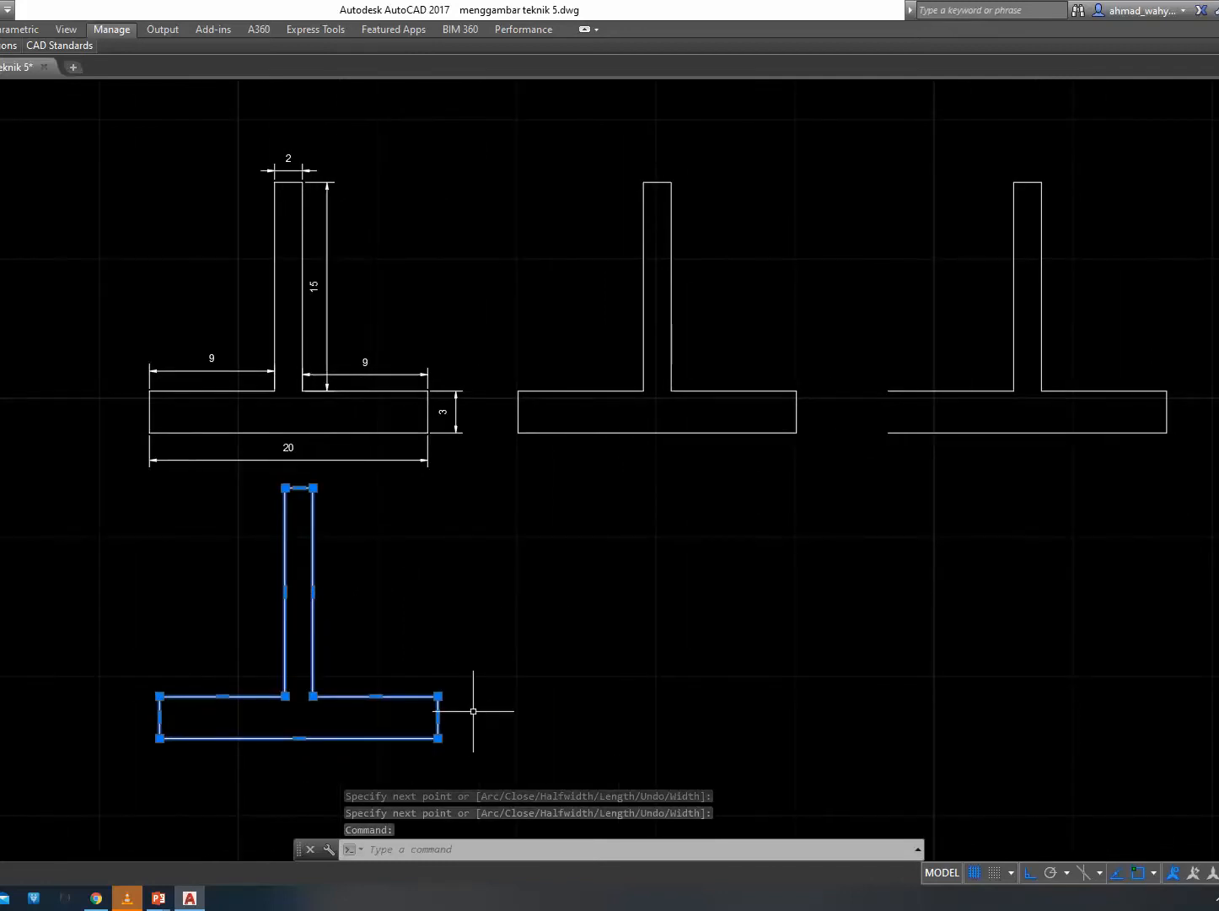
pyautogui.press('Escape')
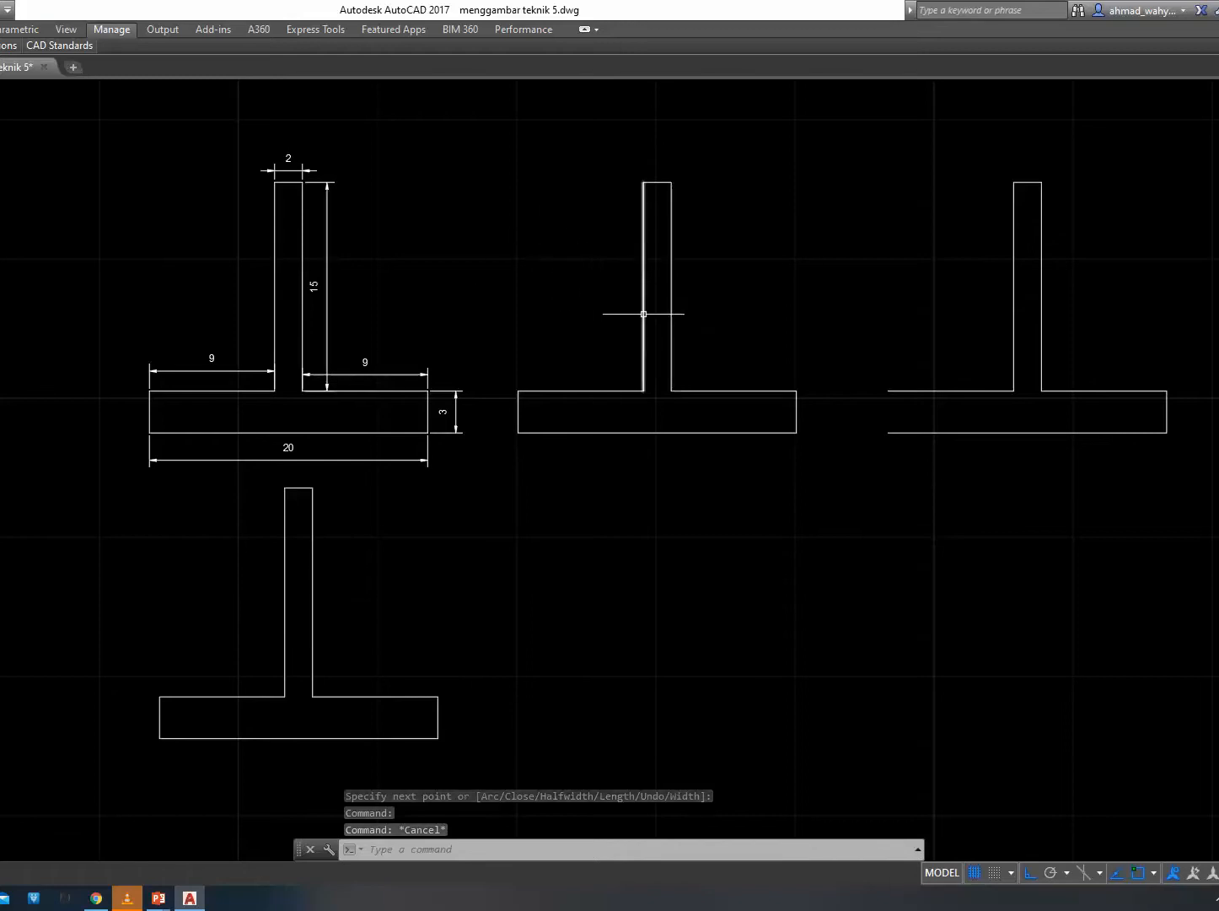
# Start a line chain below the undimensioned closed inverted-T, with segments 20 to the right, 3 up and 9 to the left.
pyautogui.moveTo(614, 679); pyautogui.dragTo(539, 675, button='middle')
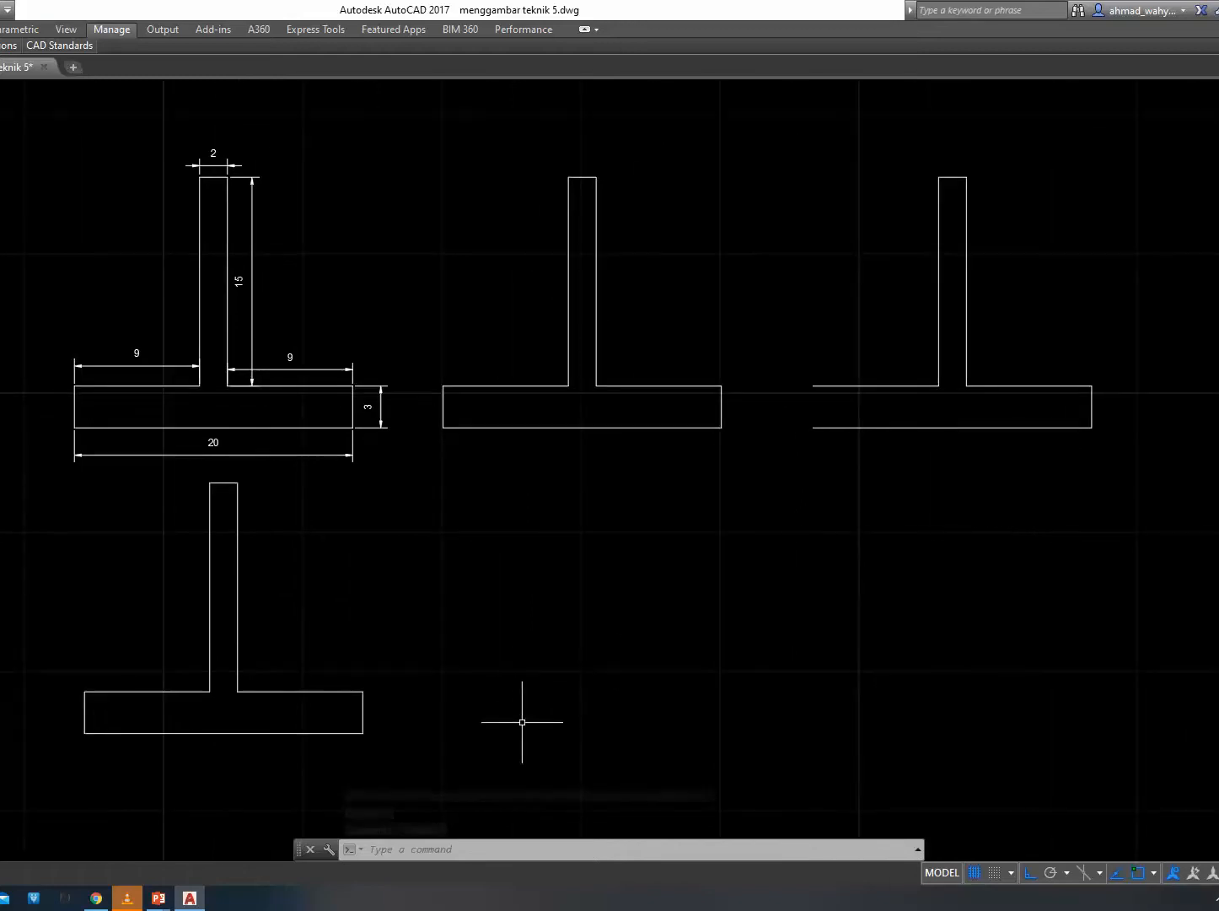
pyautogui.press('Return')
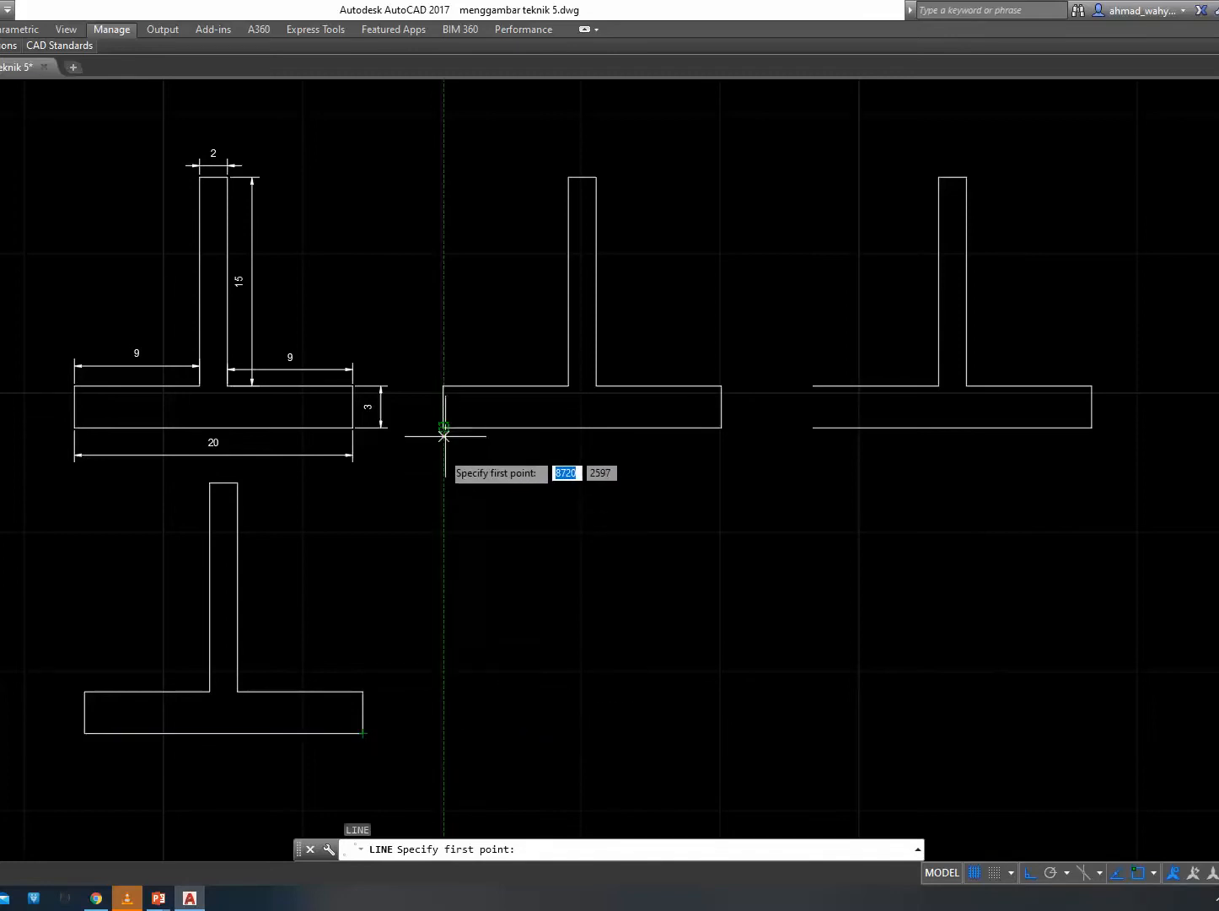
pyautogui.click(444, 733)
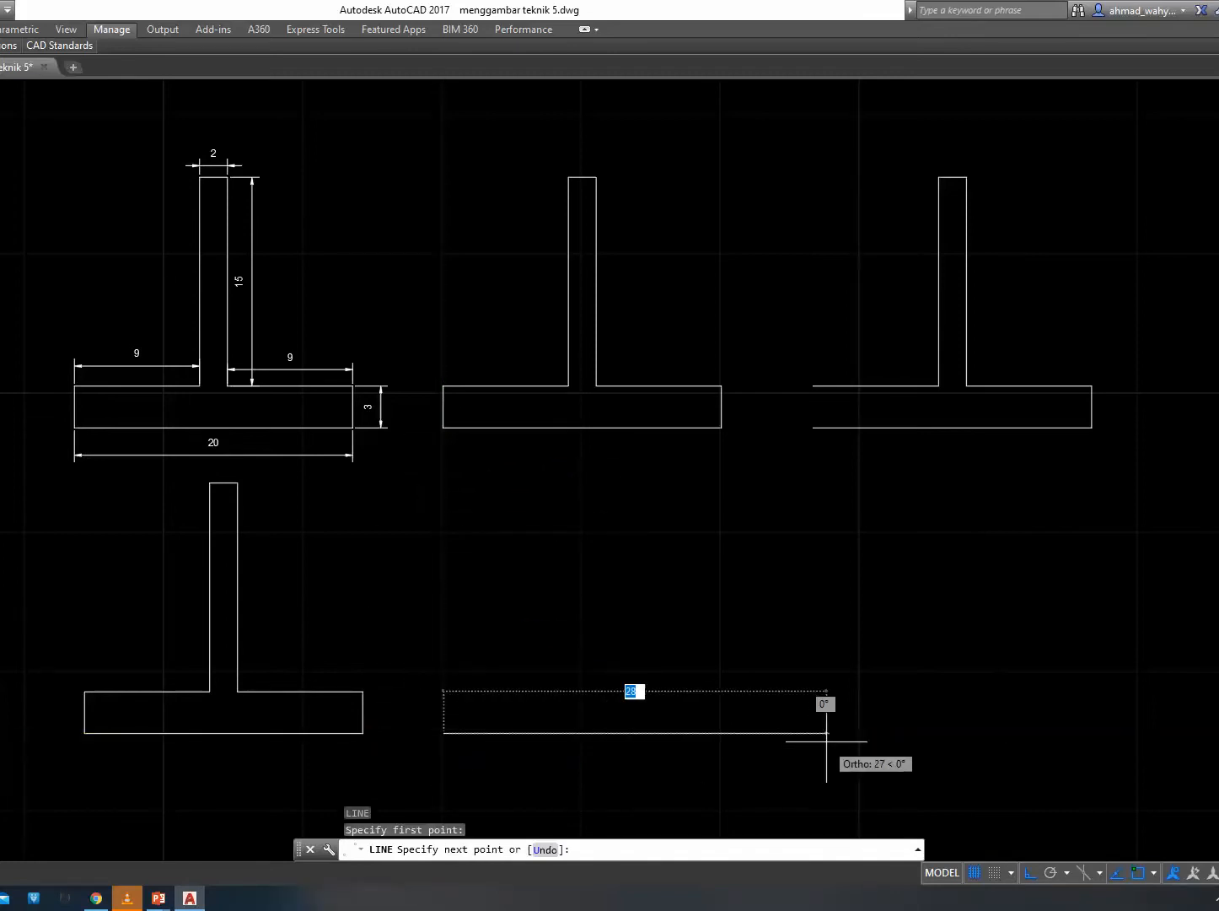
pyautogui.write('20')
pyautogui.press('Return')
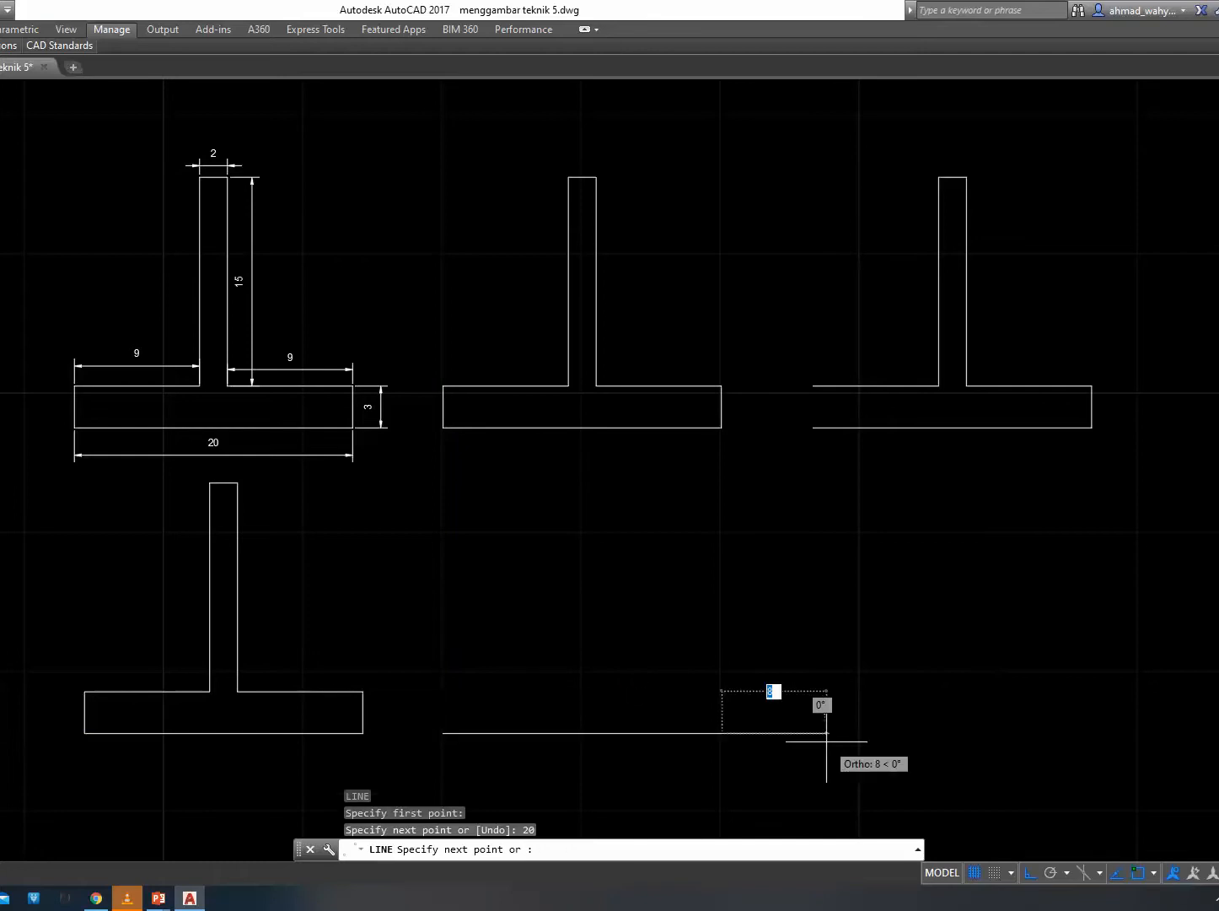
pyautogui.write('3')
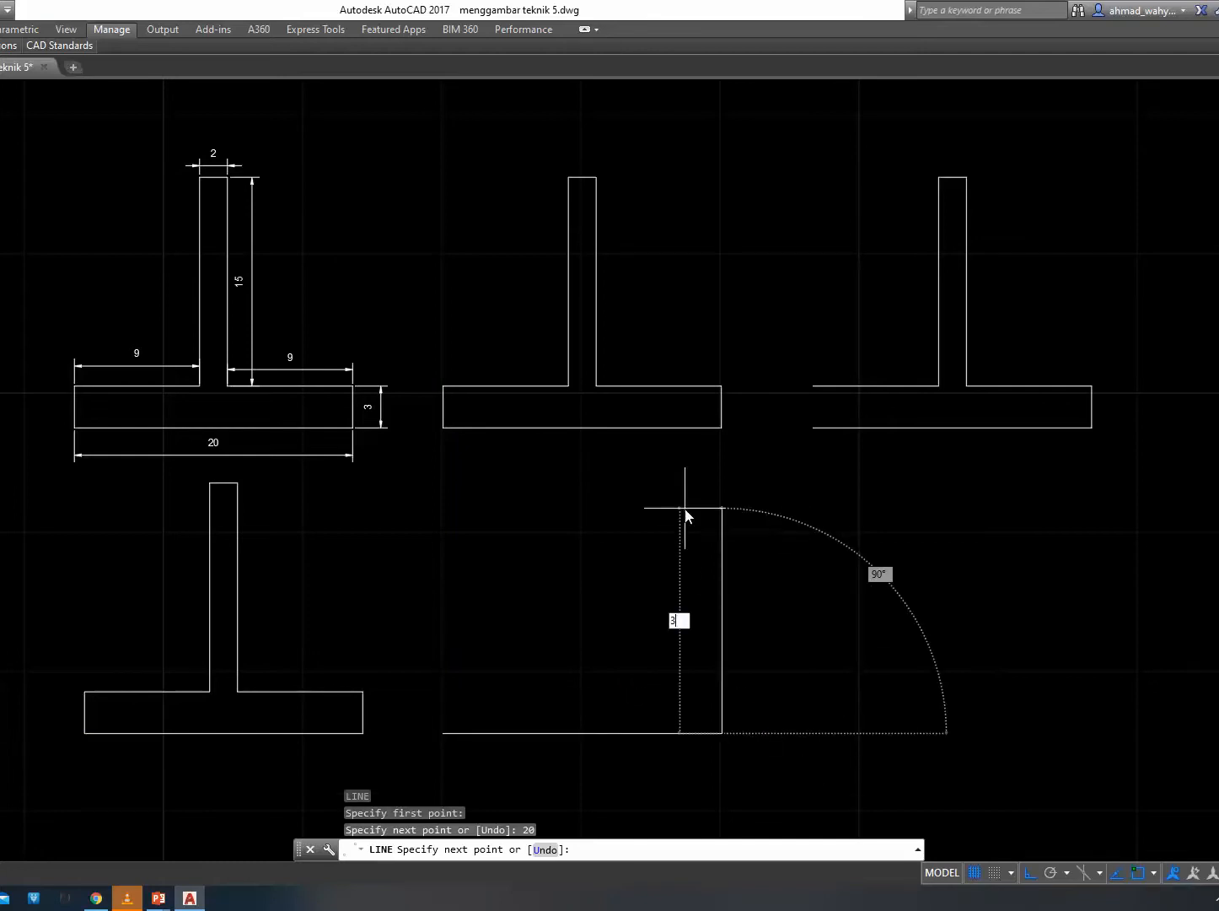
pyautogui.press('Return')
pyautogui.write('9')
pyautogui.press('Return')
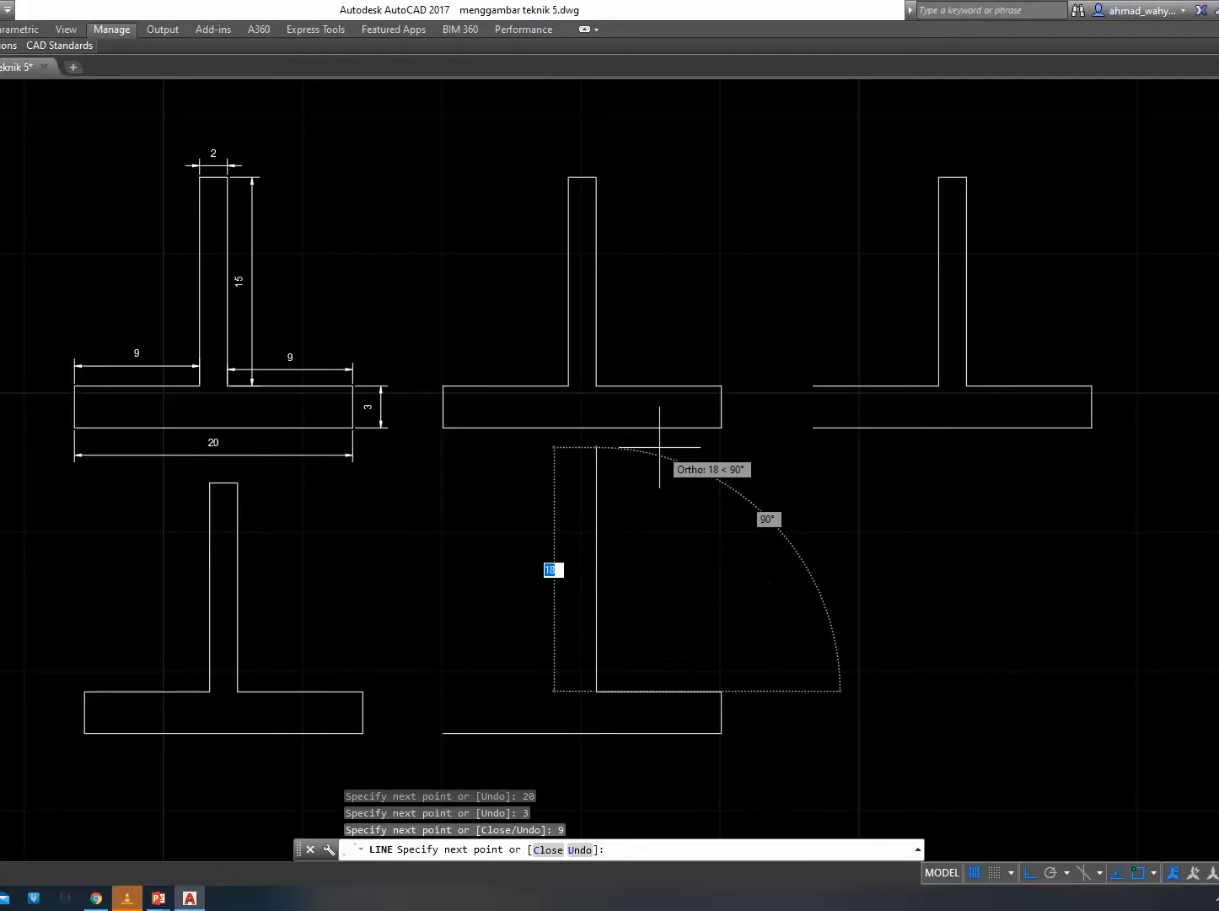
# Complete the inverted-T line outline with segments 15 up, 2 left, 15 down and 9 left, closing at its start point.
pyautogui.write('15')
pyautogui.press('Return')
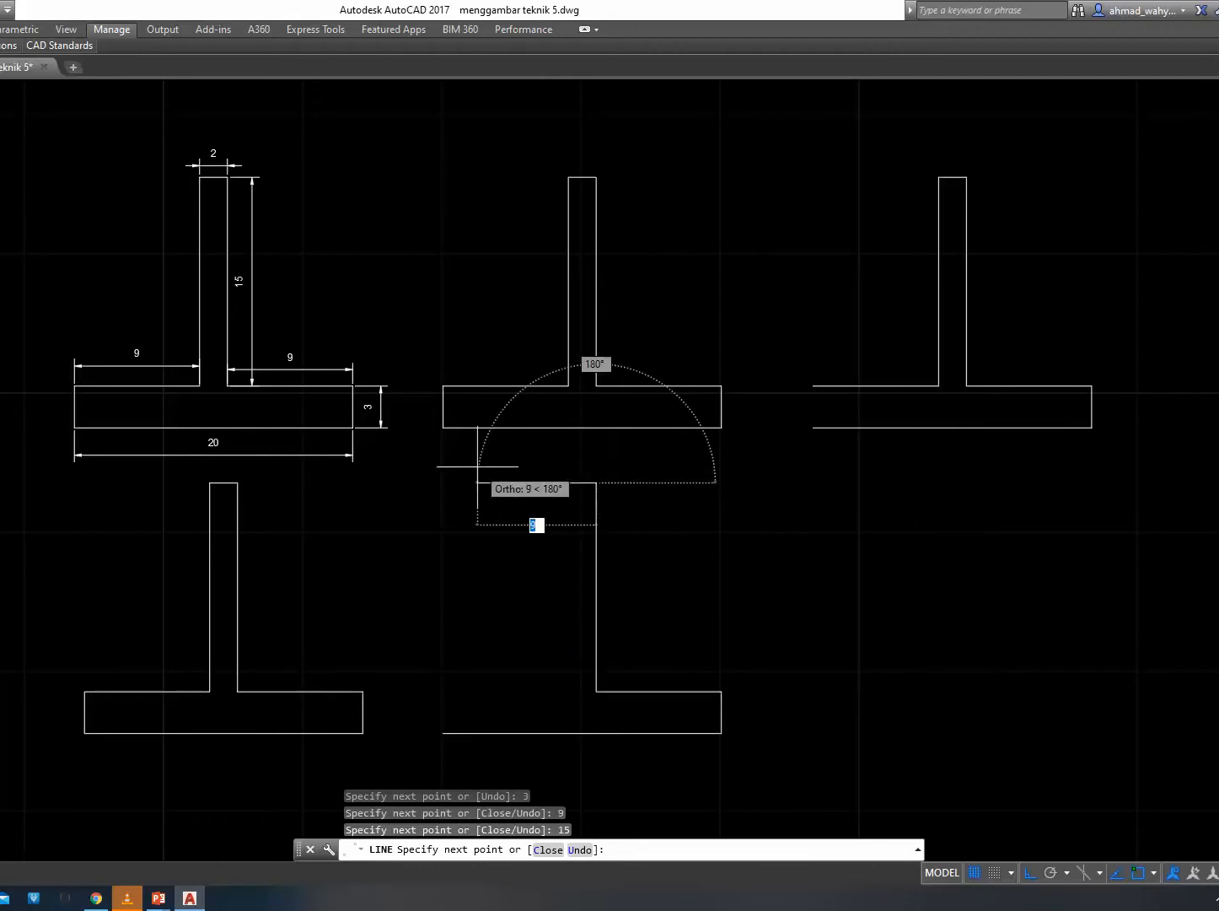
pyautogui.write('2')
pyautogui.press('Return')
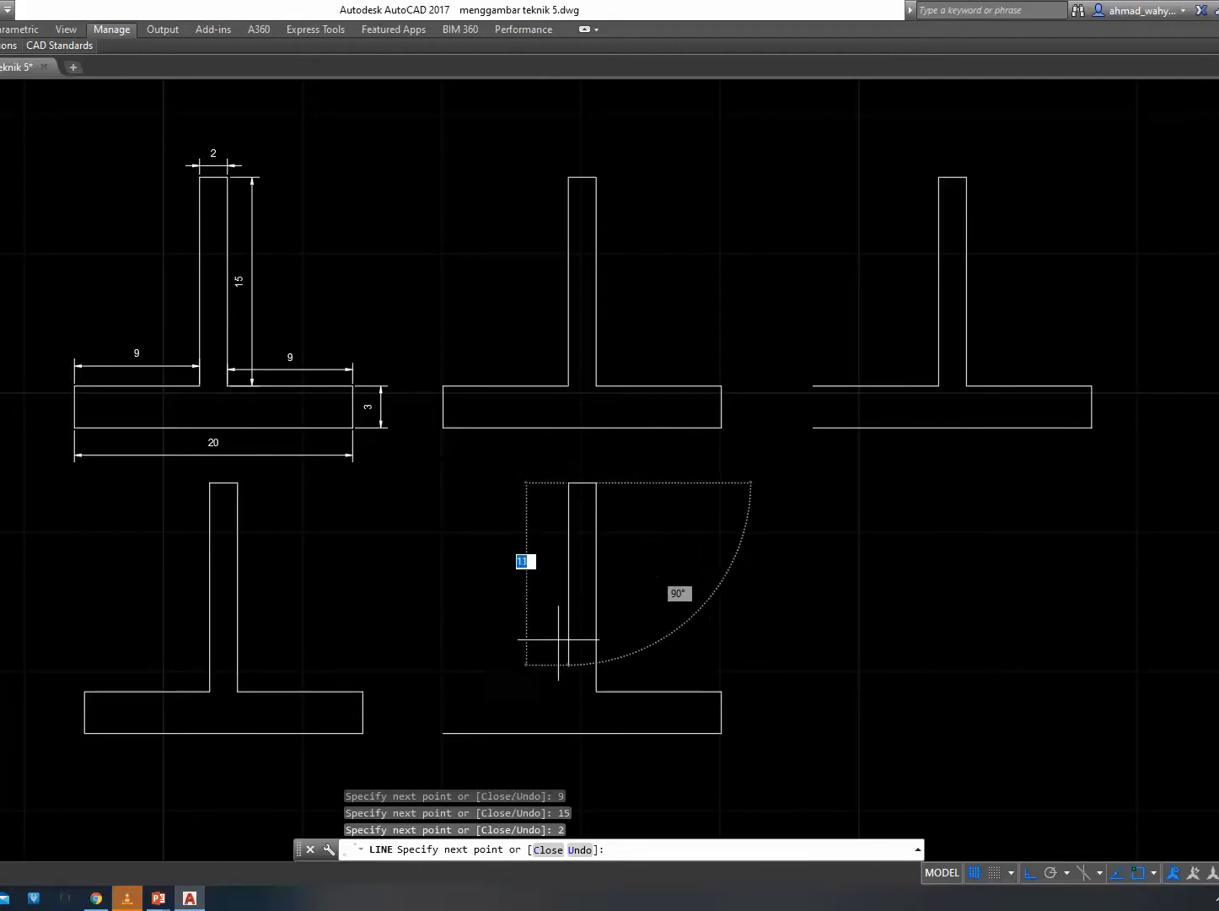
pyautogui.write('15')
pyautogui.press('Return')
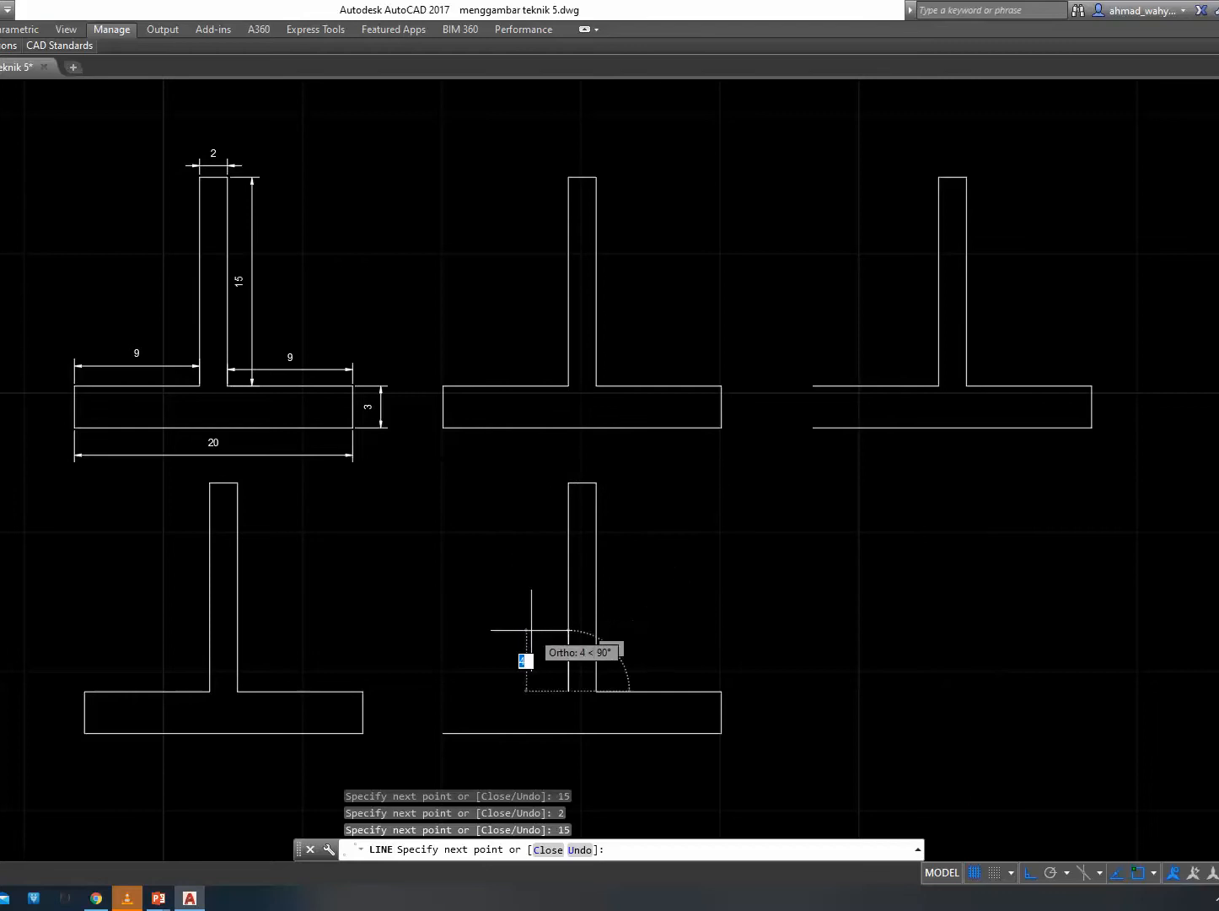
pyautogui.write('9')
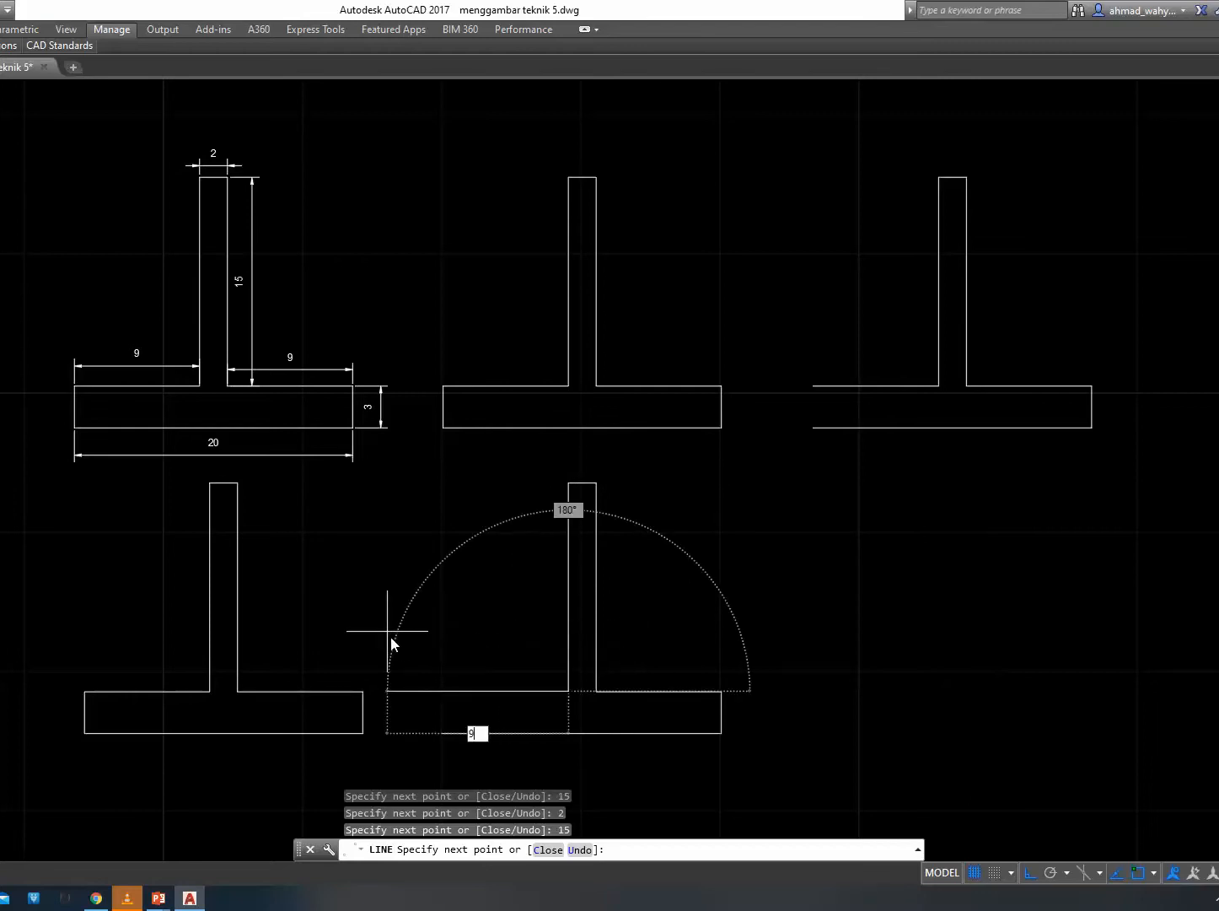
pyautogui.press('Return')
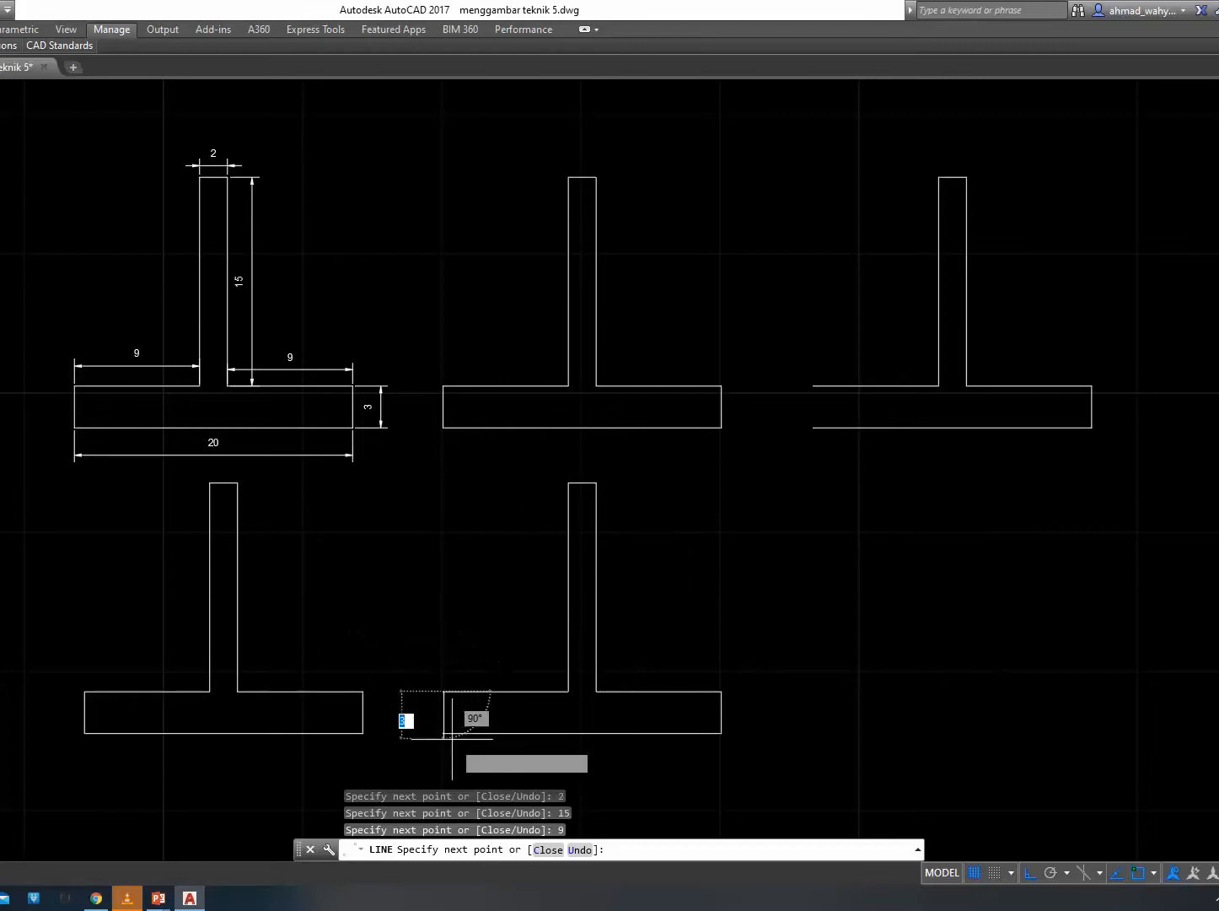
pyautogui.click(444, 732)
pyautogui.press('Return')
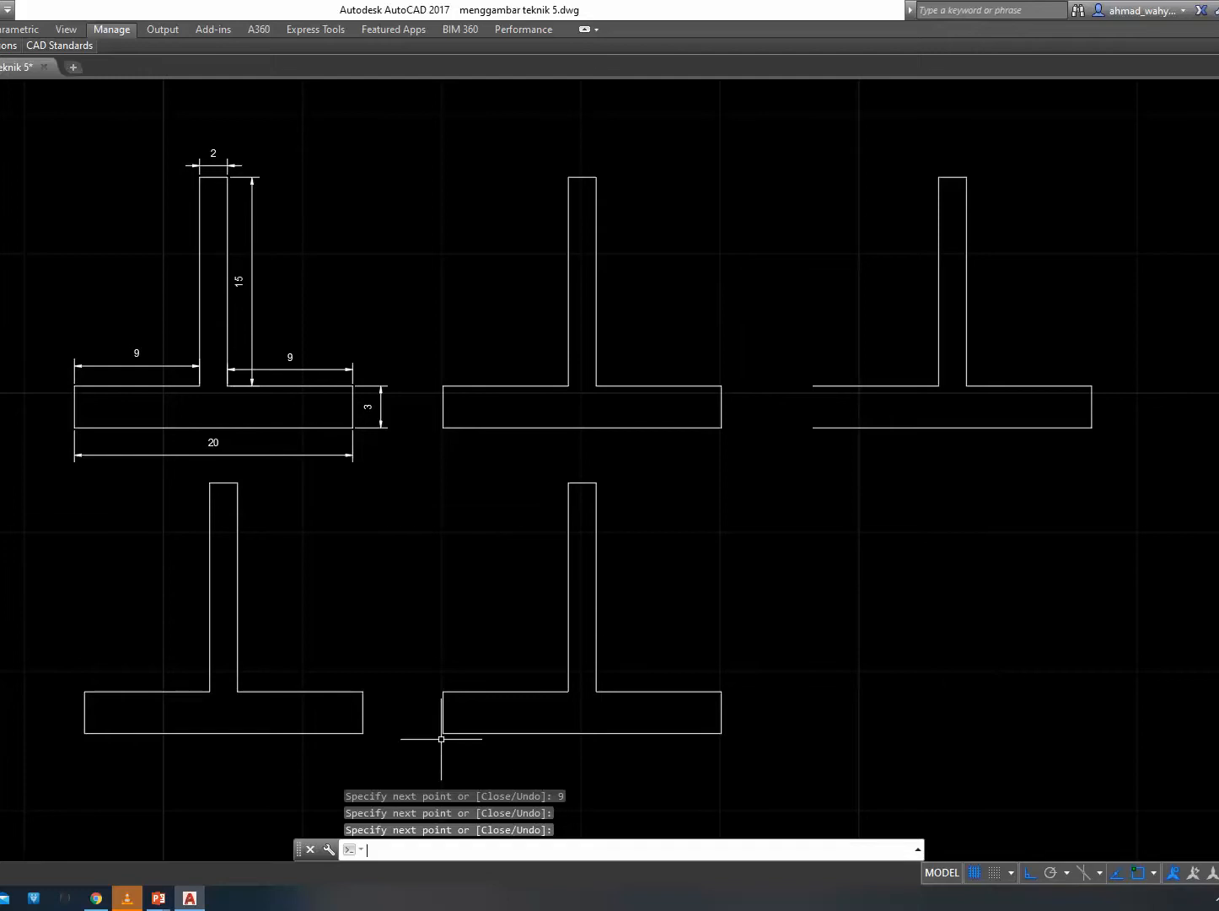
# Convert the separate lines of the new inverted-T outline into a single region and check it by selecting it.
pyautogui.click(594, 580)
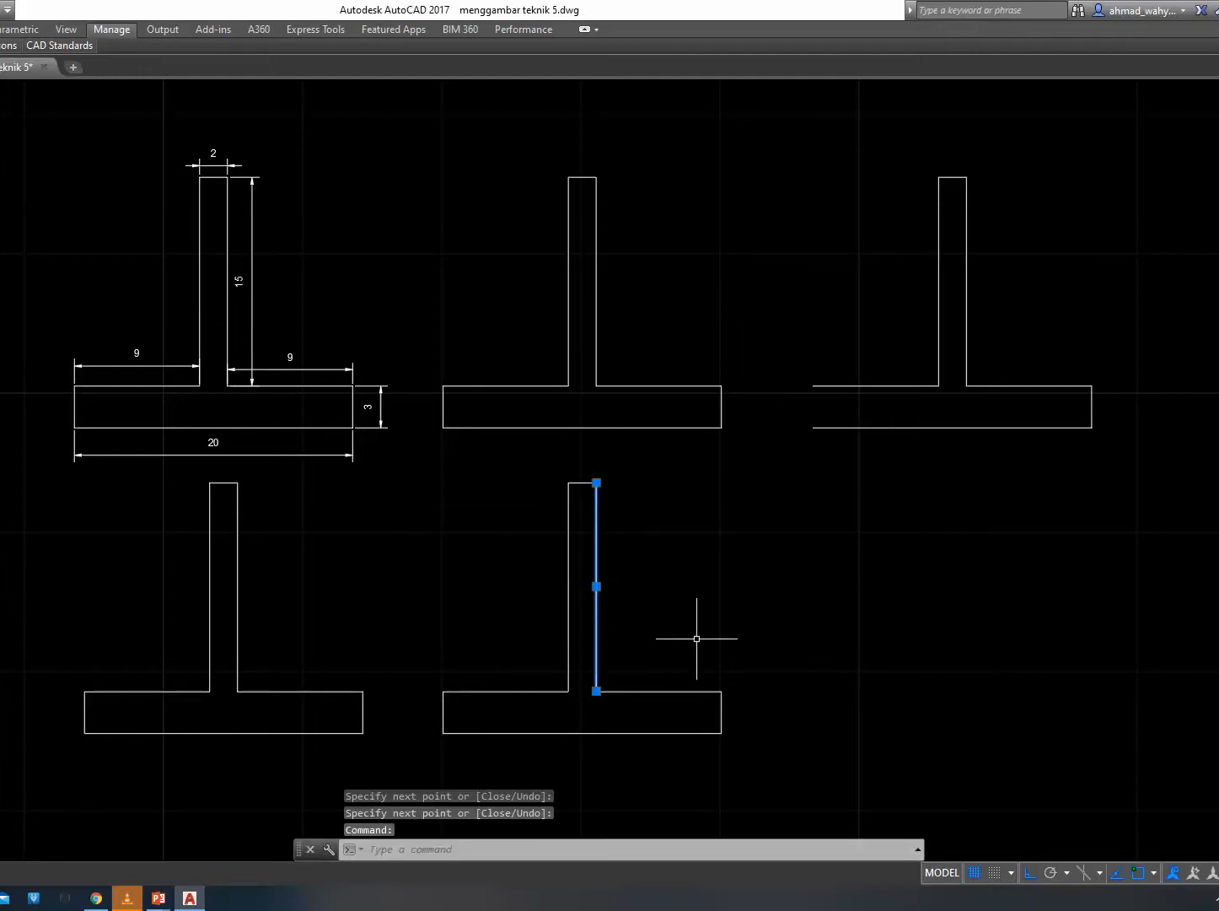
pyautogui.press('Escape')
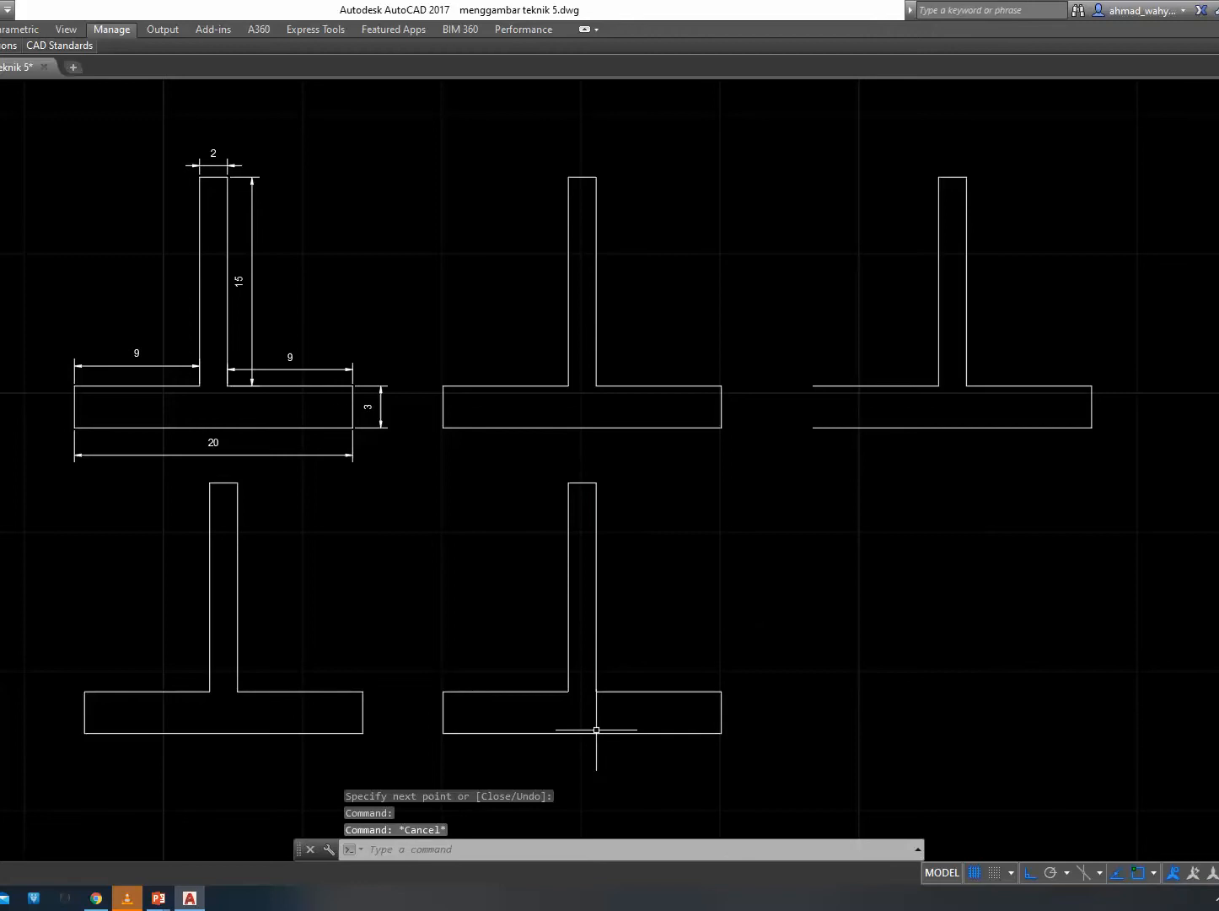
pyautogui.write('e')
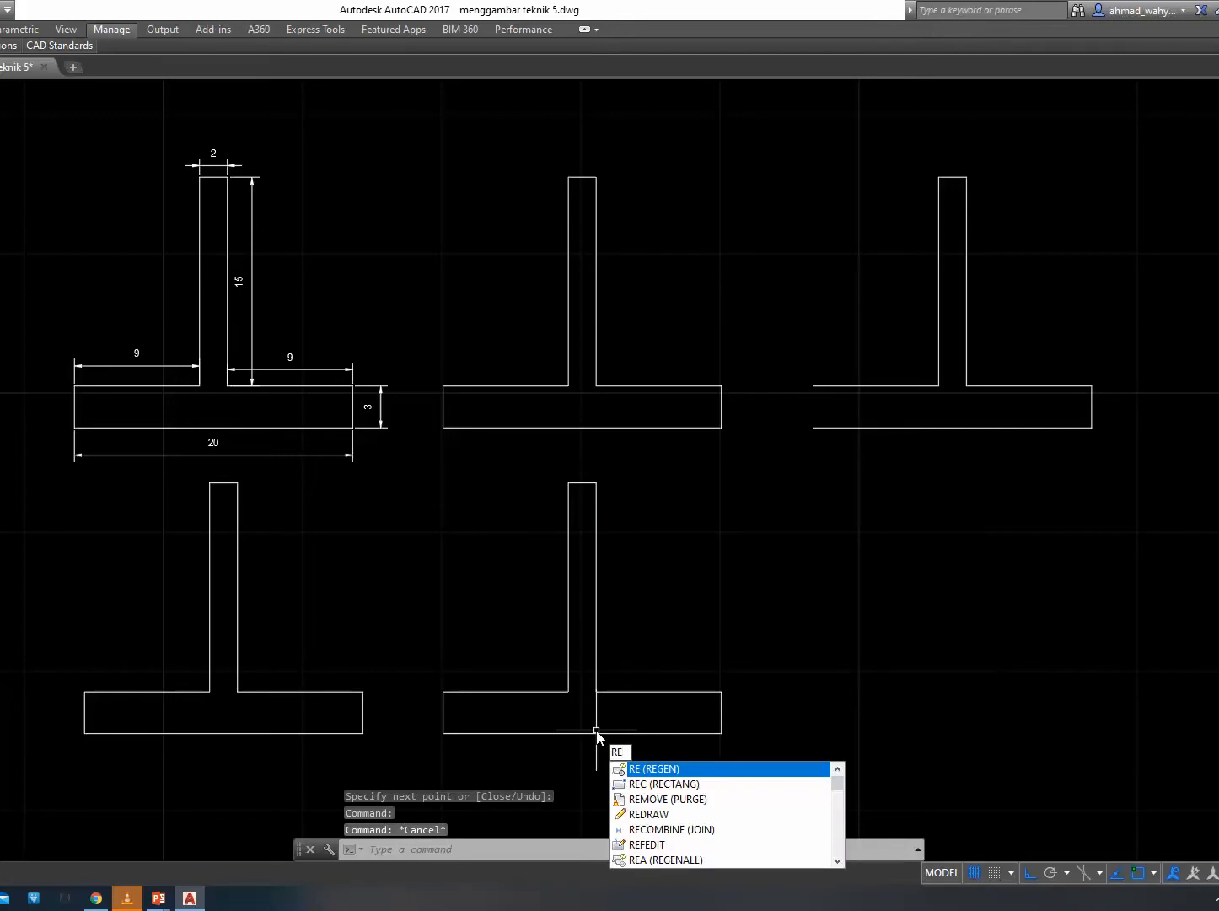
pyautogui.write('G')
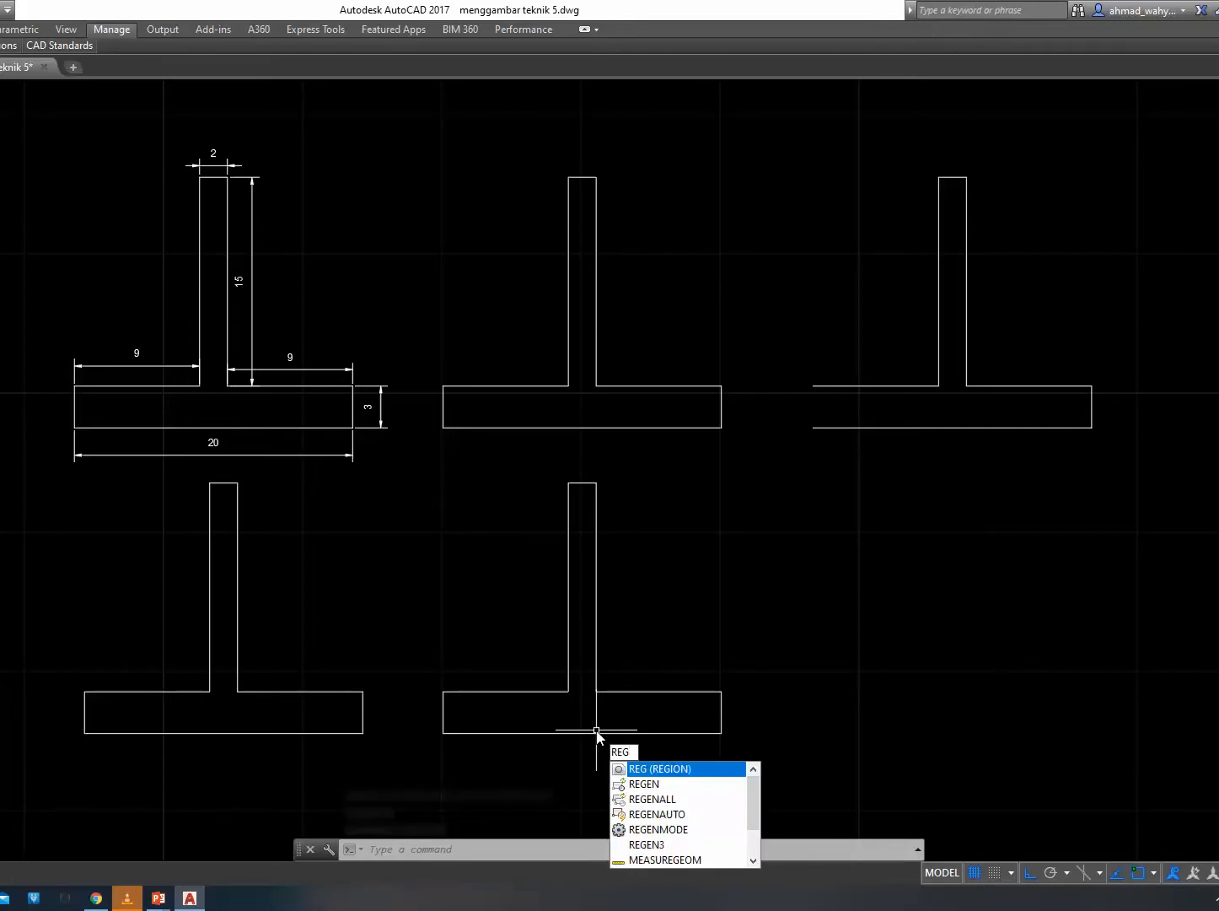
pyautogui.press('Return')
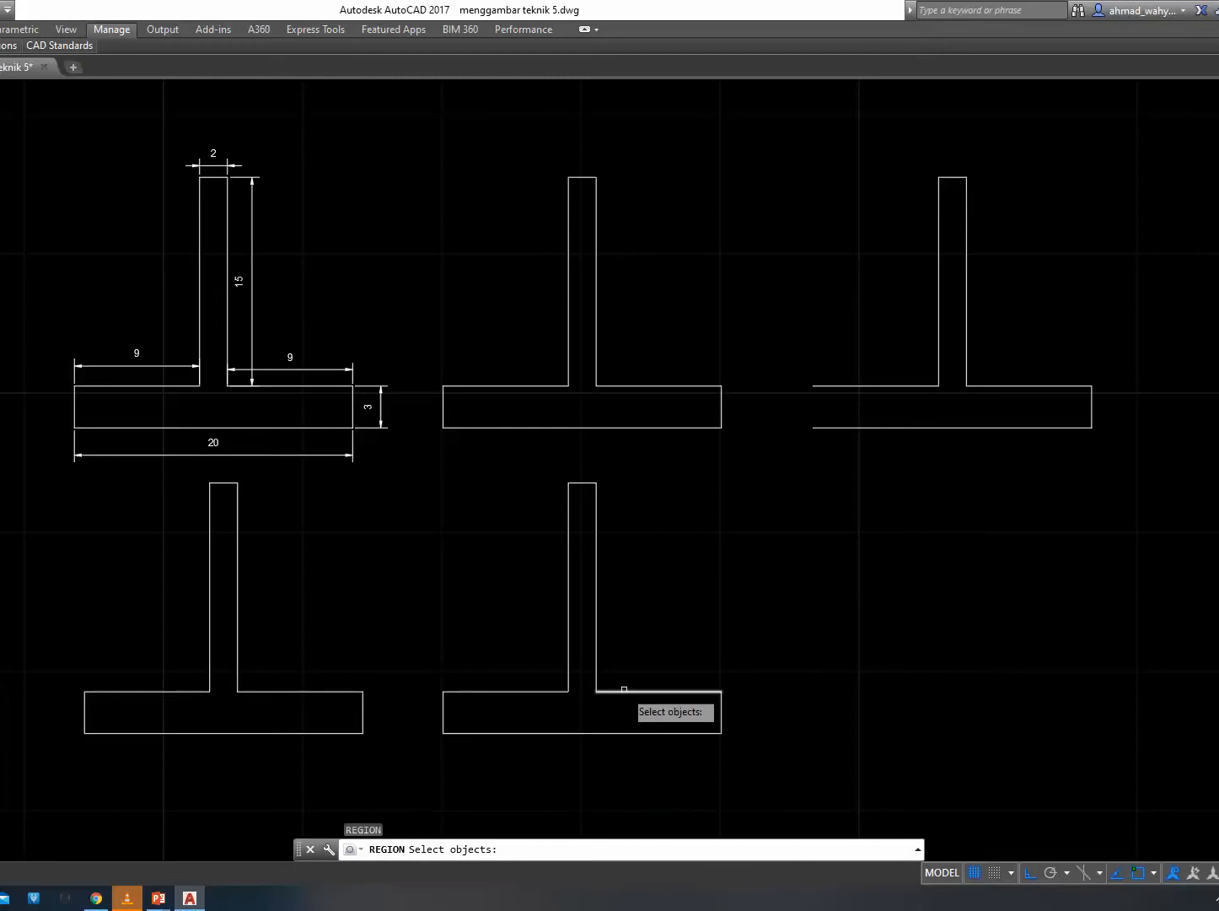
pyautogui.click(768, 776)
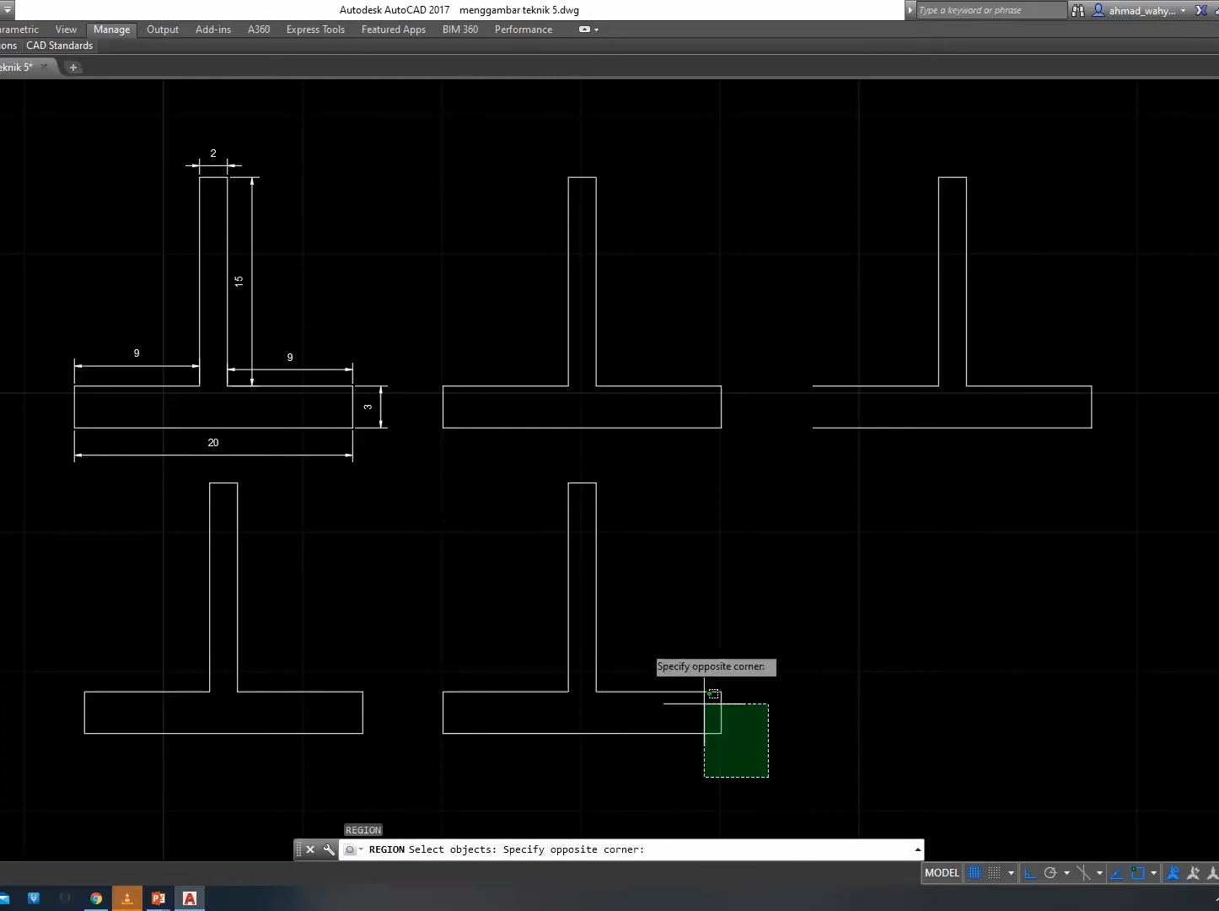
pyautogui.click(420, 480)
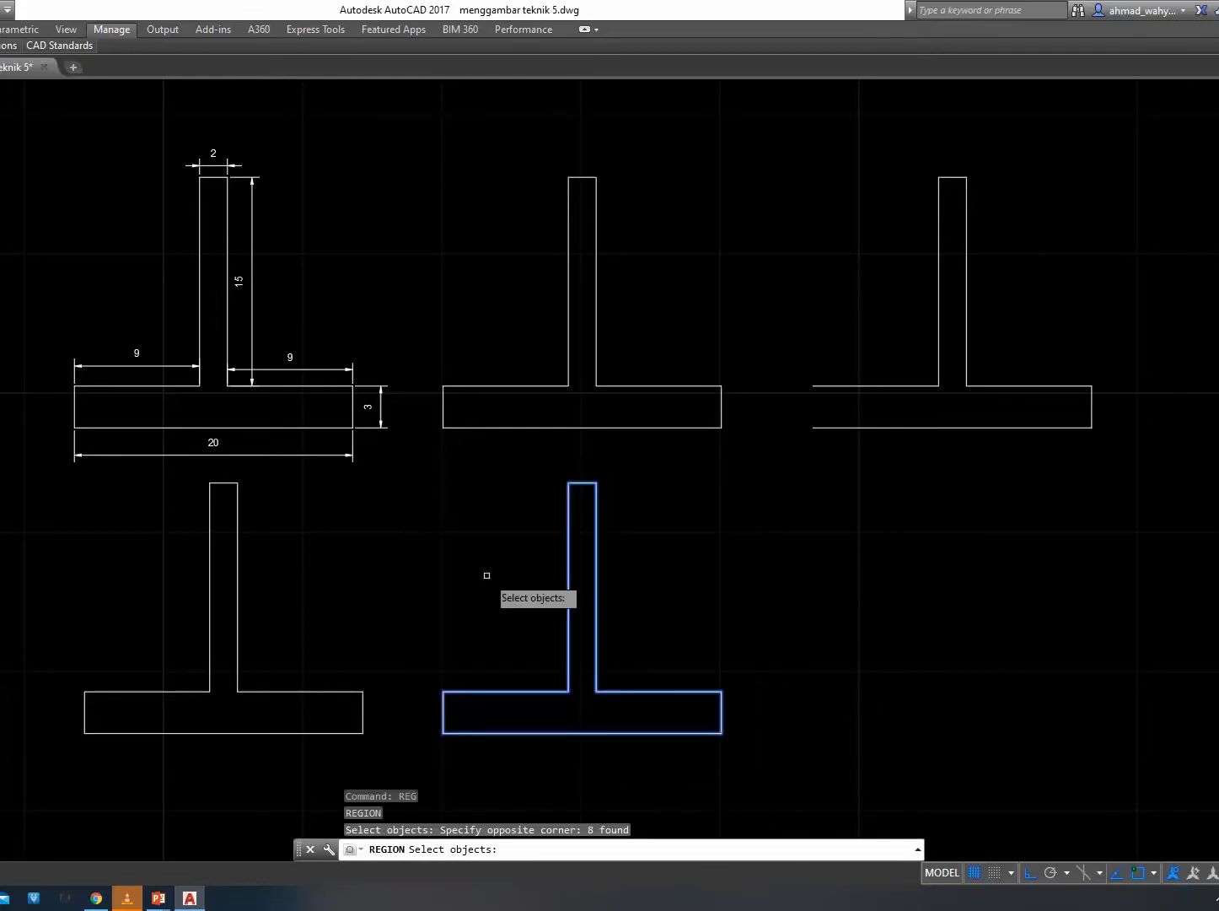
pyautogui.press('Return')
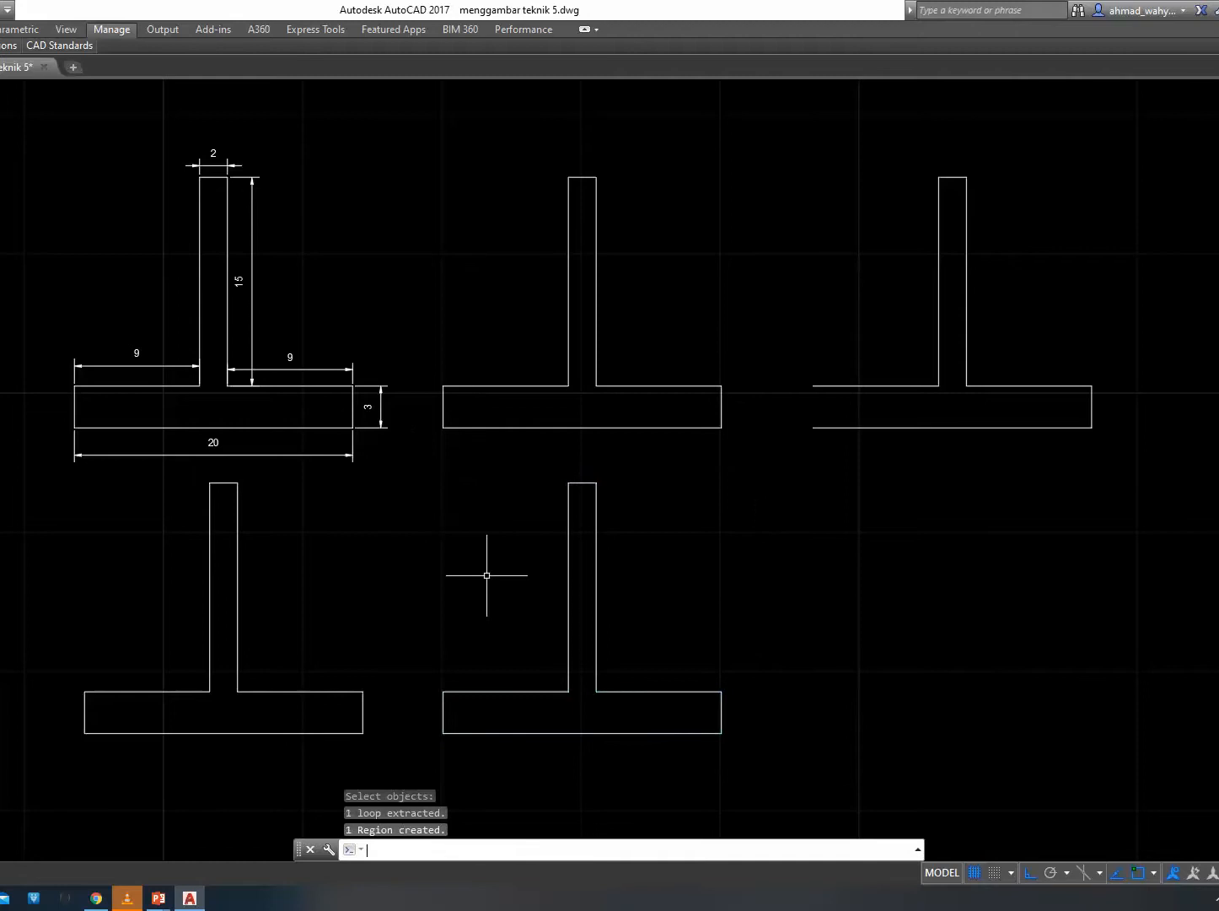
pyautogui.click(597, 590)
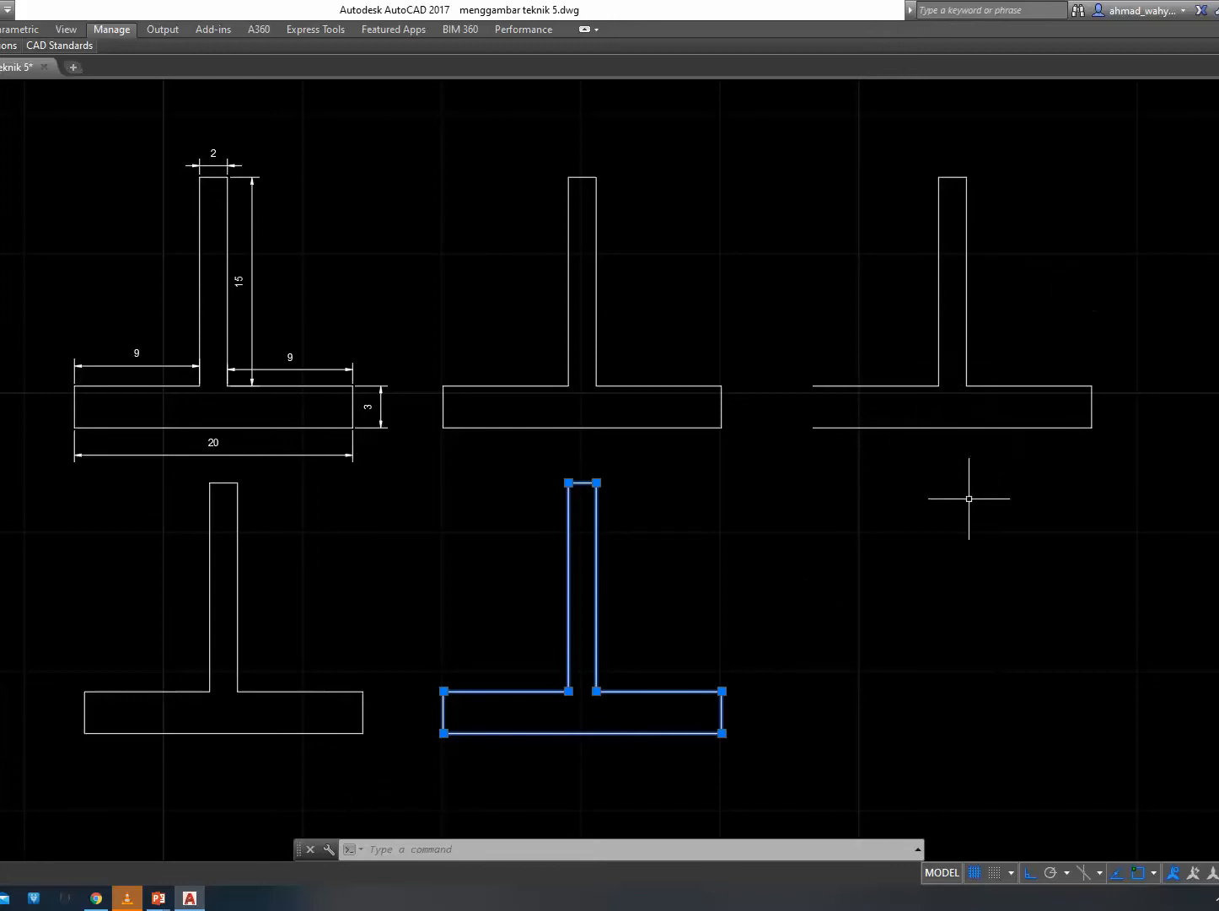
pyautogui.press('Escape')
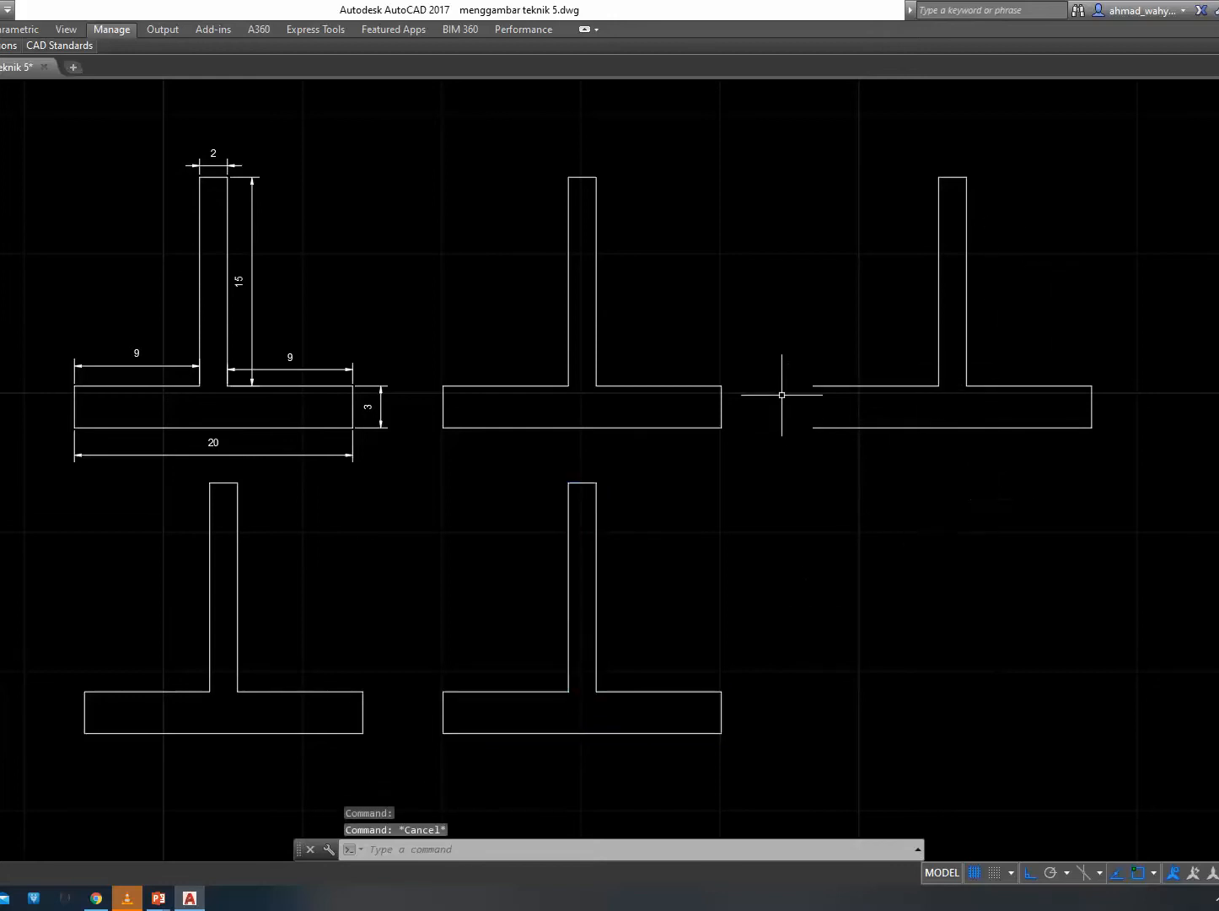
pyautogui.click(1151, 491)
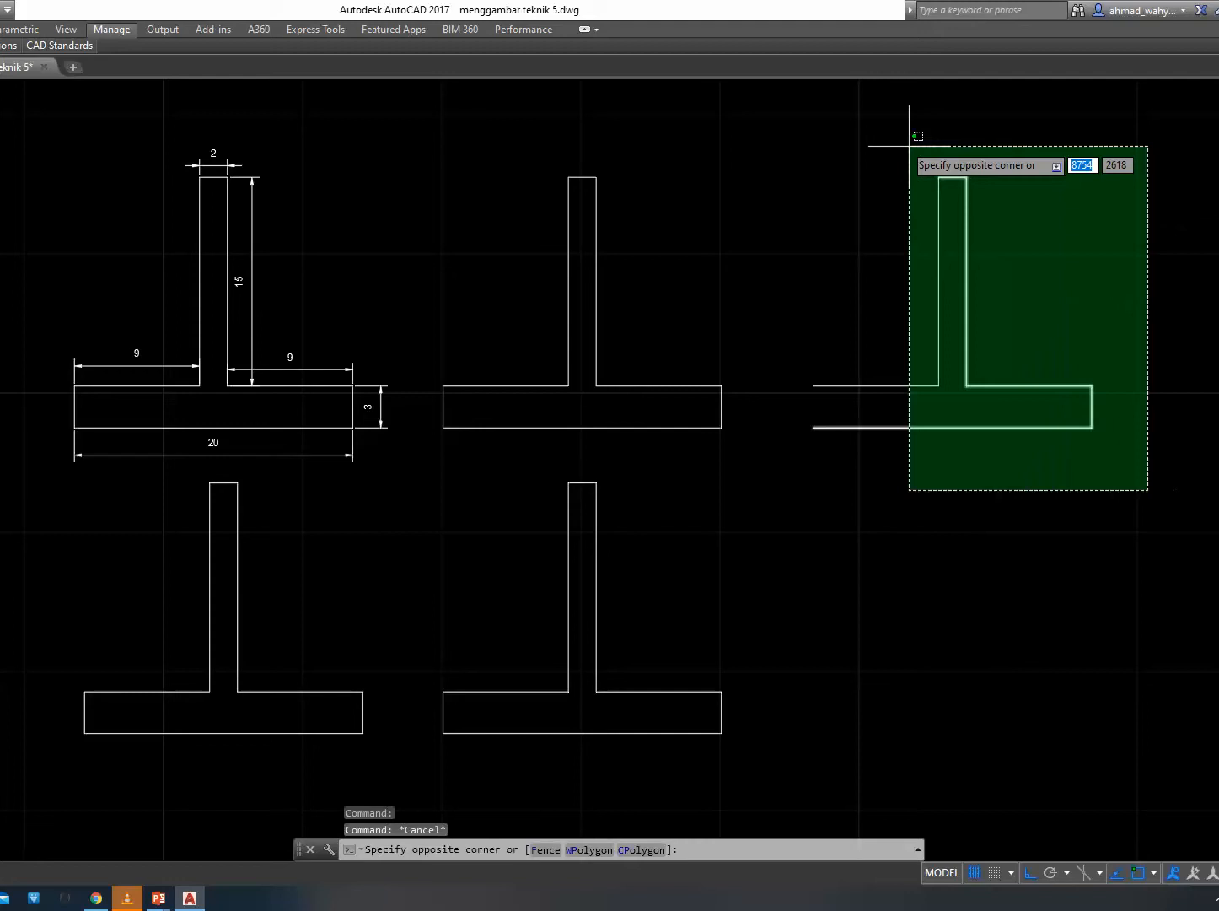
pyautogui.click(810, 123)
pyautogui.write('o')
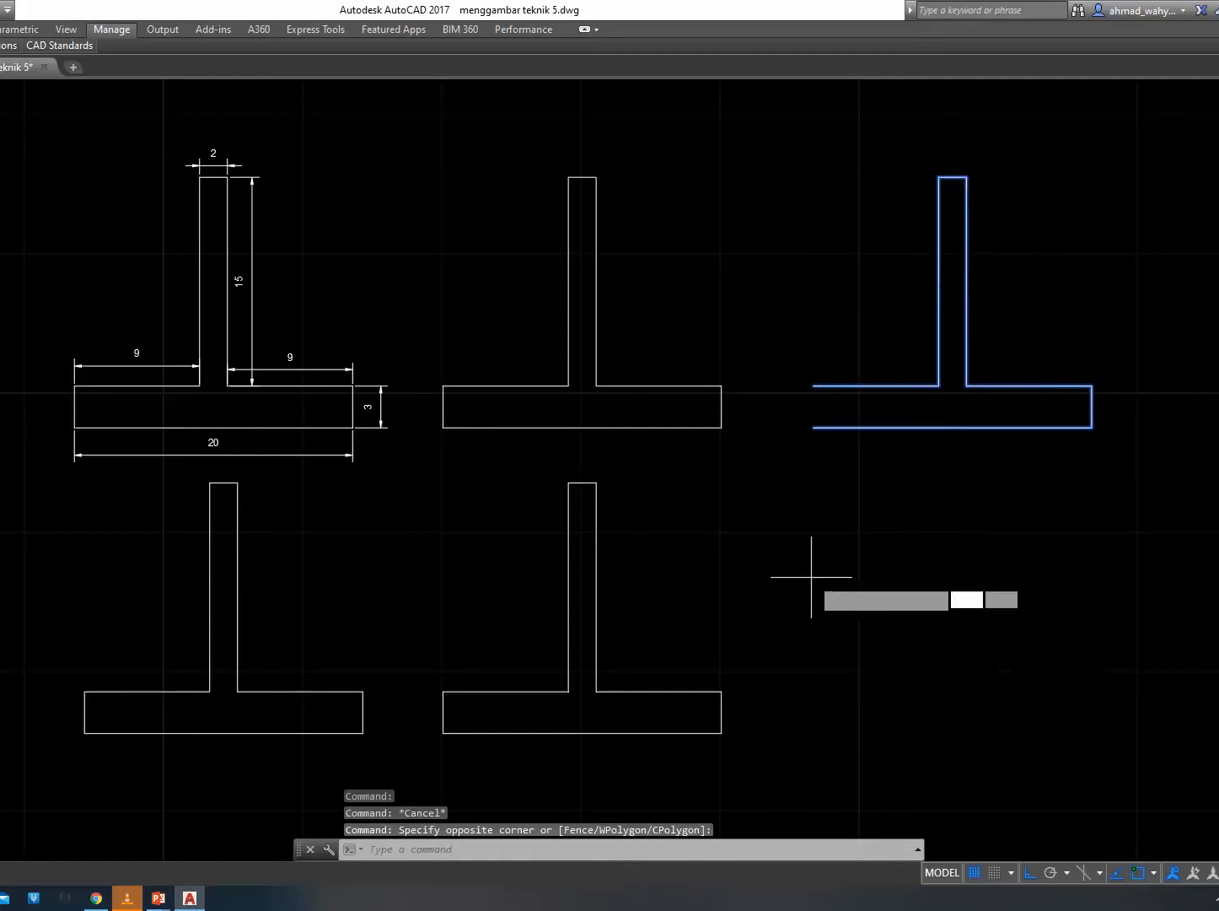
pyautogui.press('Return')
pyautogui.press('Return')
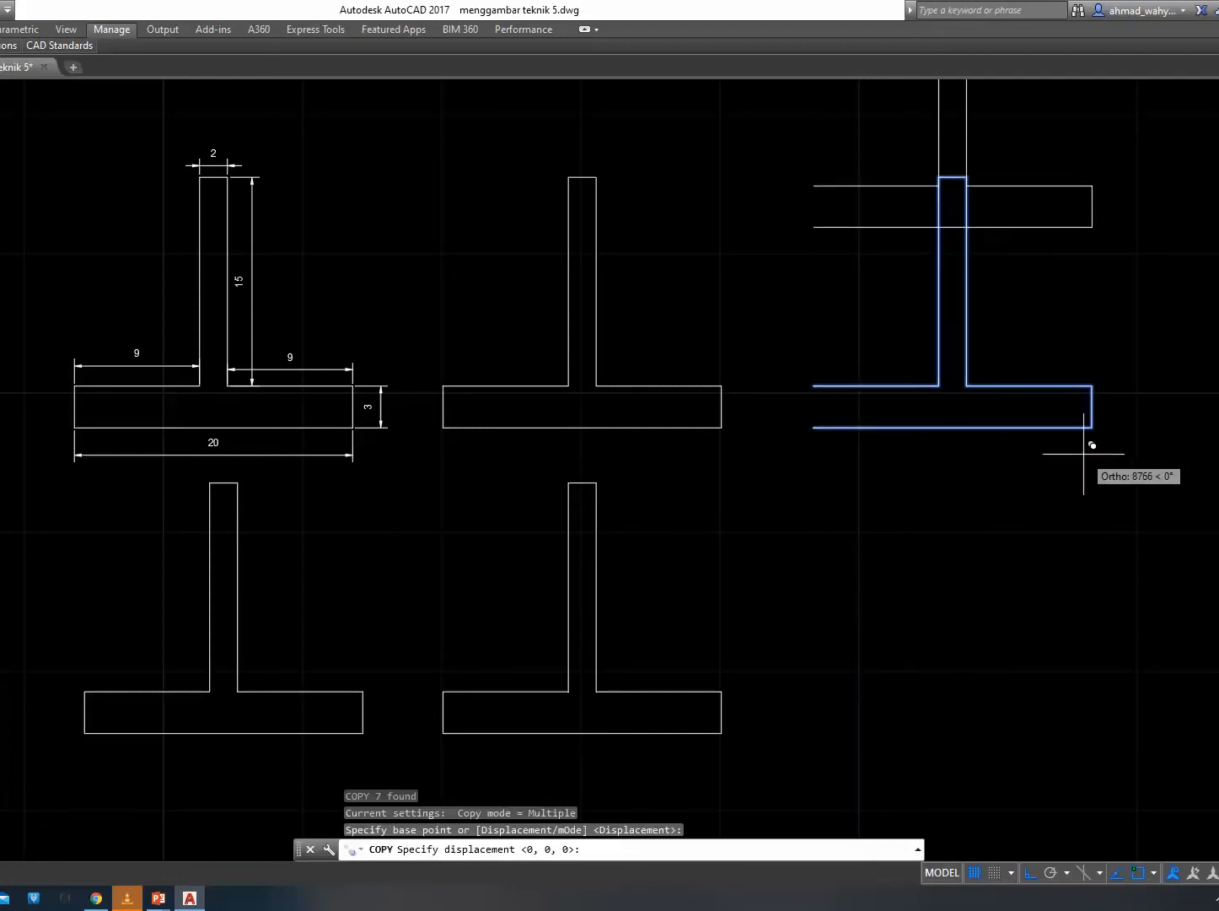
pyautogui.scroll(-4, 902, 481)
pyautogui.scroll(4, 931, 473)
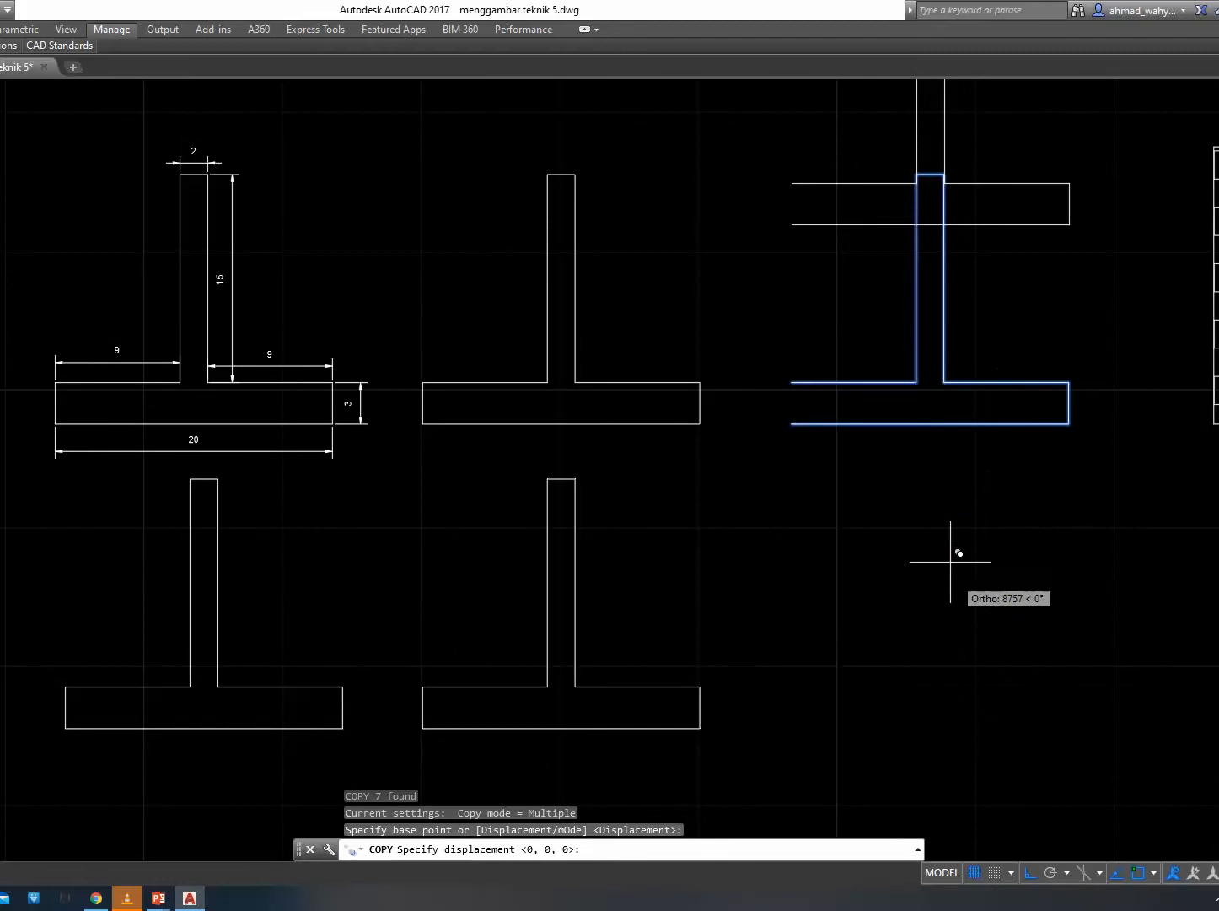
pyautogui.press('Return')
pyautogui.scroll(-2, 995, 624)
pyautogui.scroll(-2, 981, 620)
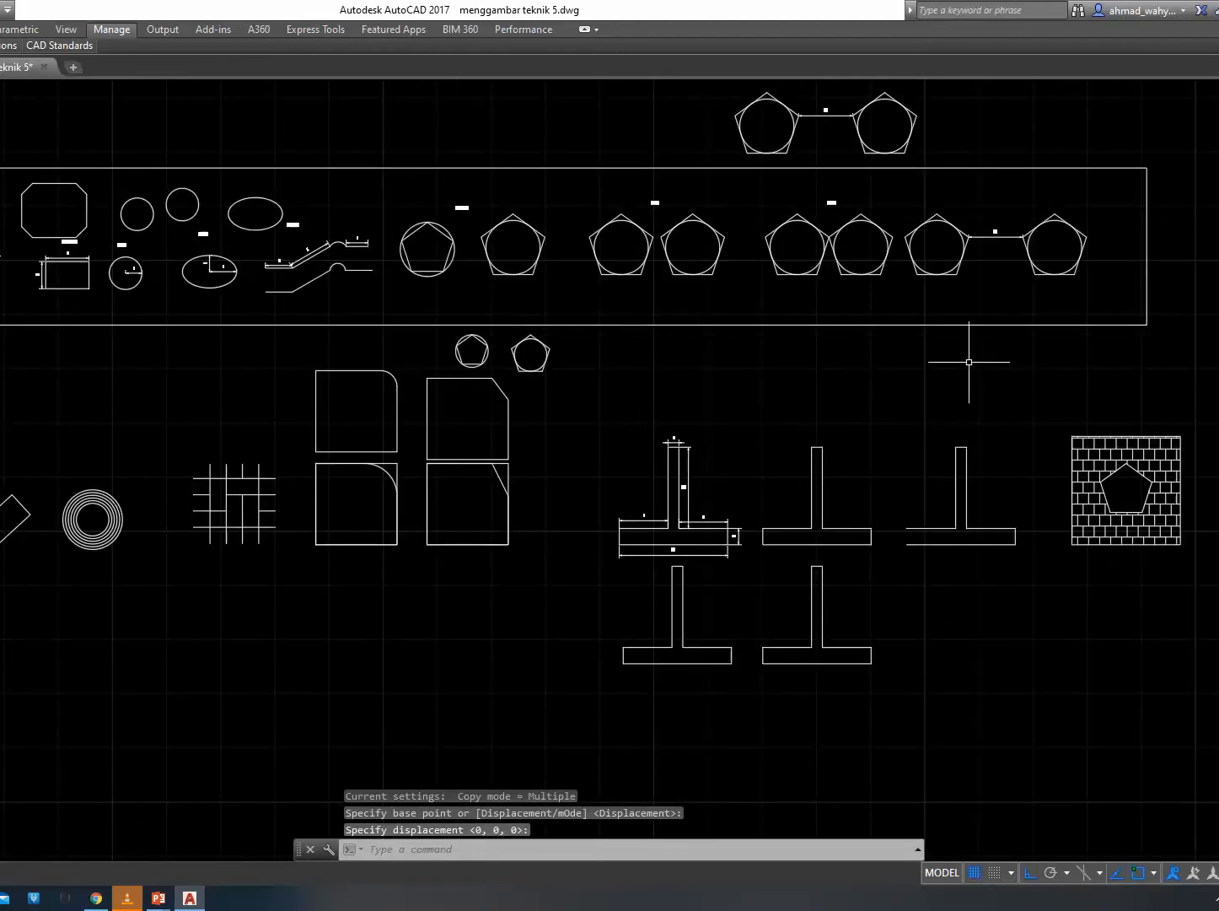
pyautogui.scroll(2, 964, 562)
pyautogui.press('Escape')
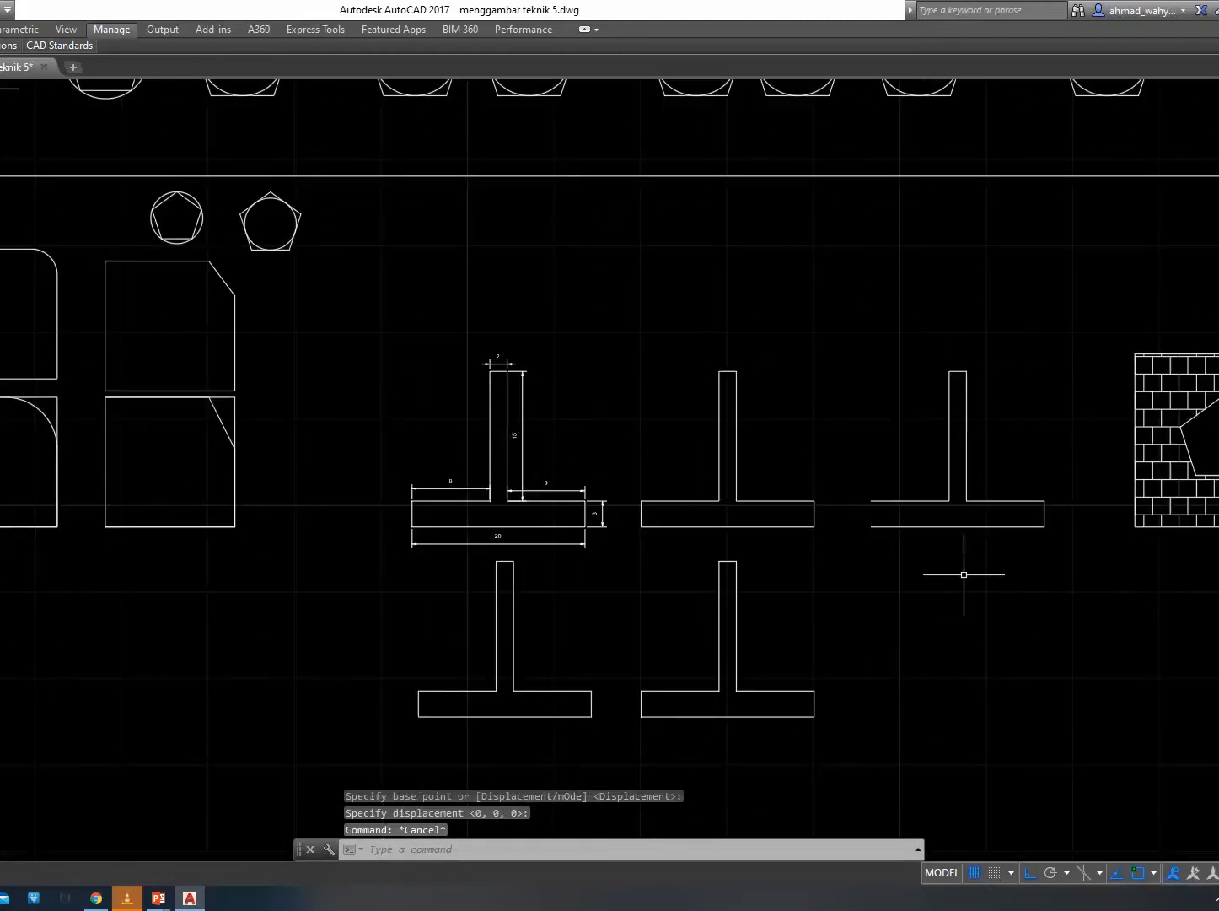
# Copy the open-ended inverted-T profile straight down to the free space below the original.
pyautogui.press('Return')
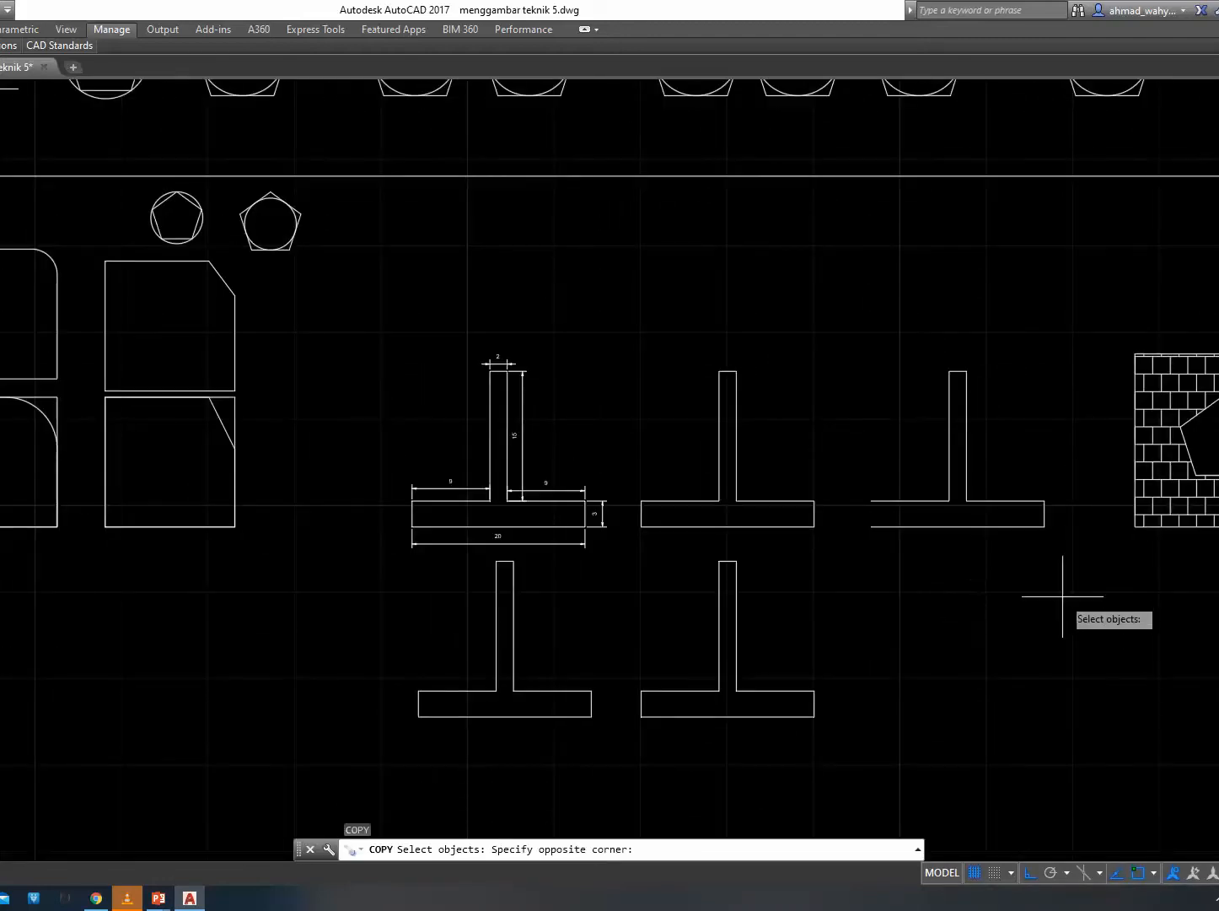
pyautogui.click(1063, 596)
pyautogui.click(838, 312)
pyautogui.press('Return')
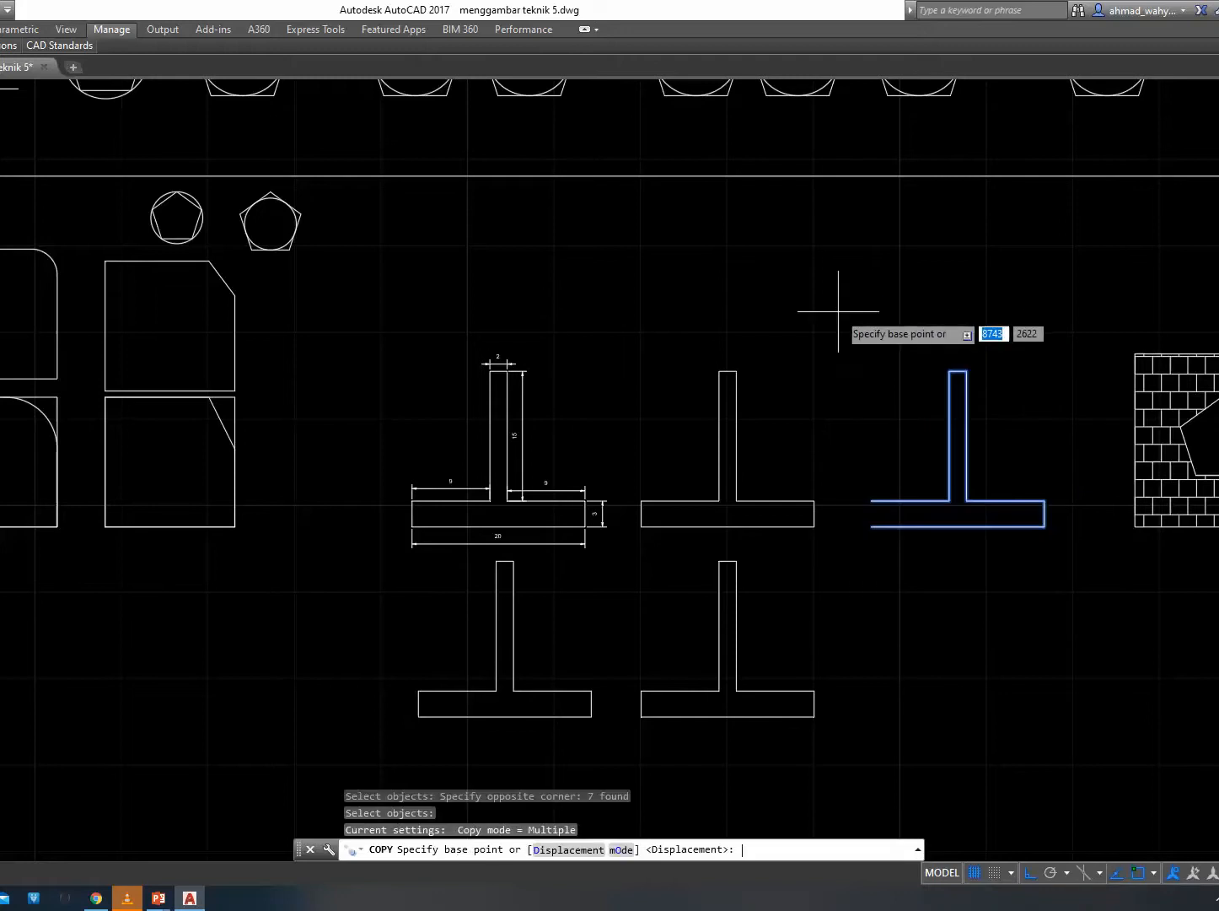
pyautogui.click(865, 389)
pyautogui.moveTo(886, 586); pyautogui.dragTo(884, 482, button='middle')
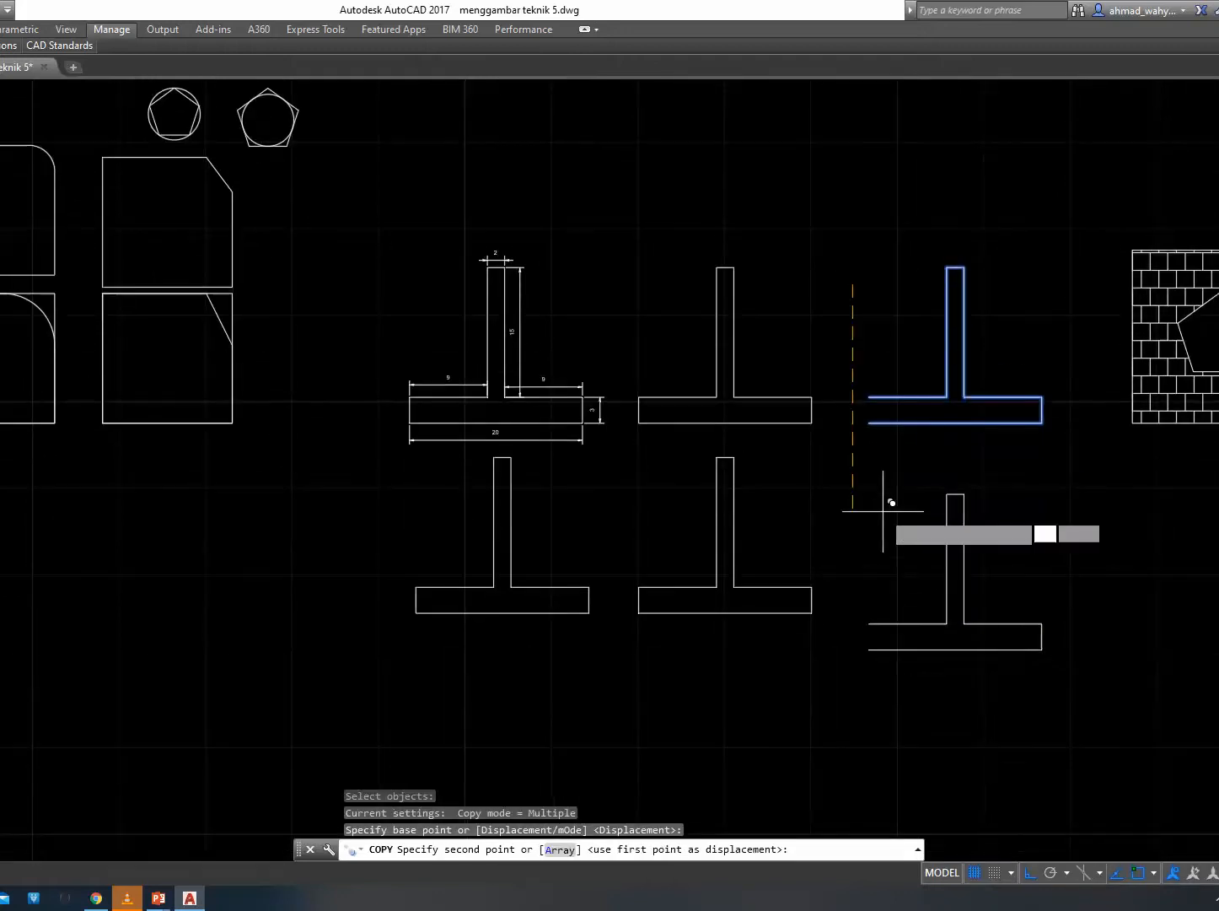
pyautogui.click(886, 510)
pyautogui.press('Escape')
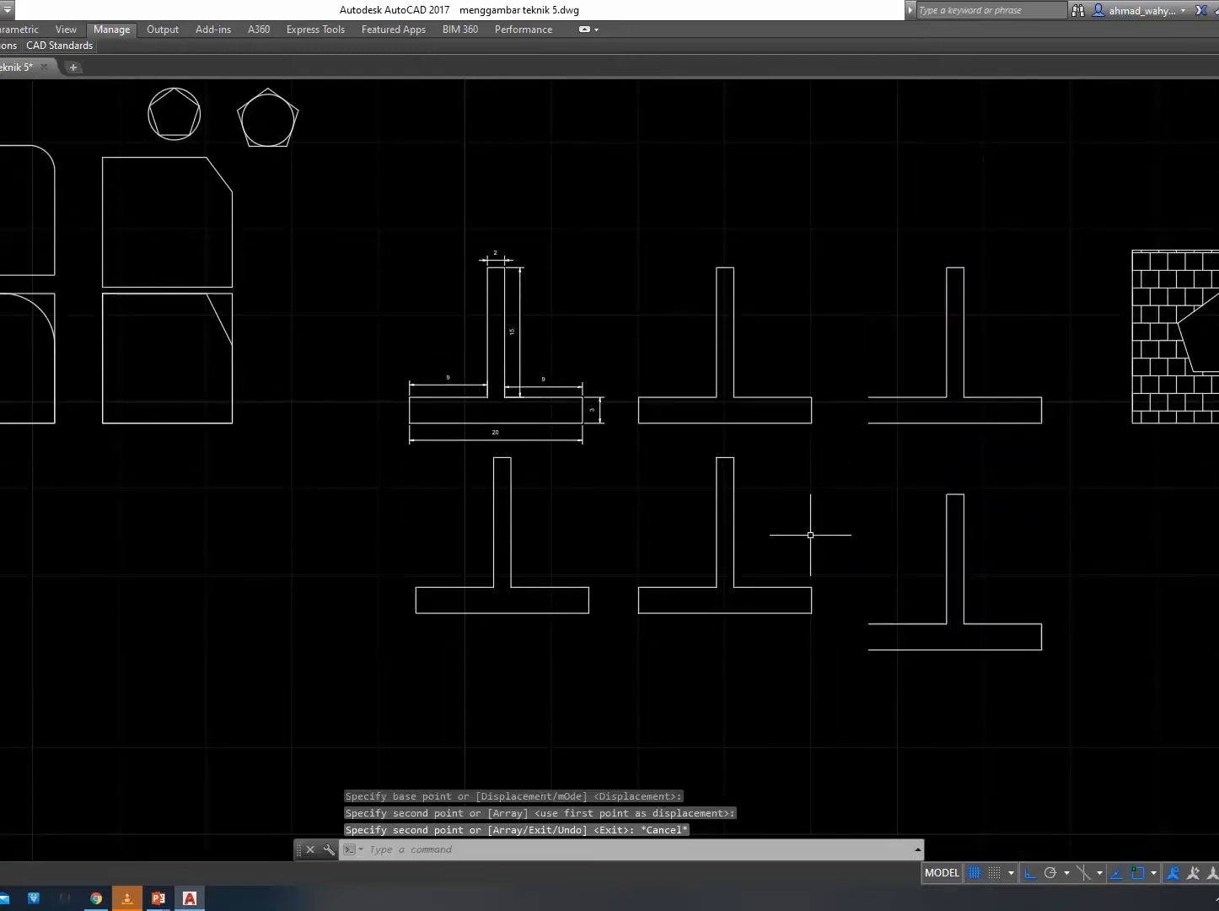
# Try to convert the copied open-ended inverted-T profile into a region and check it by selecting one segment.
pyautogui.scroll(4, 971, 611)
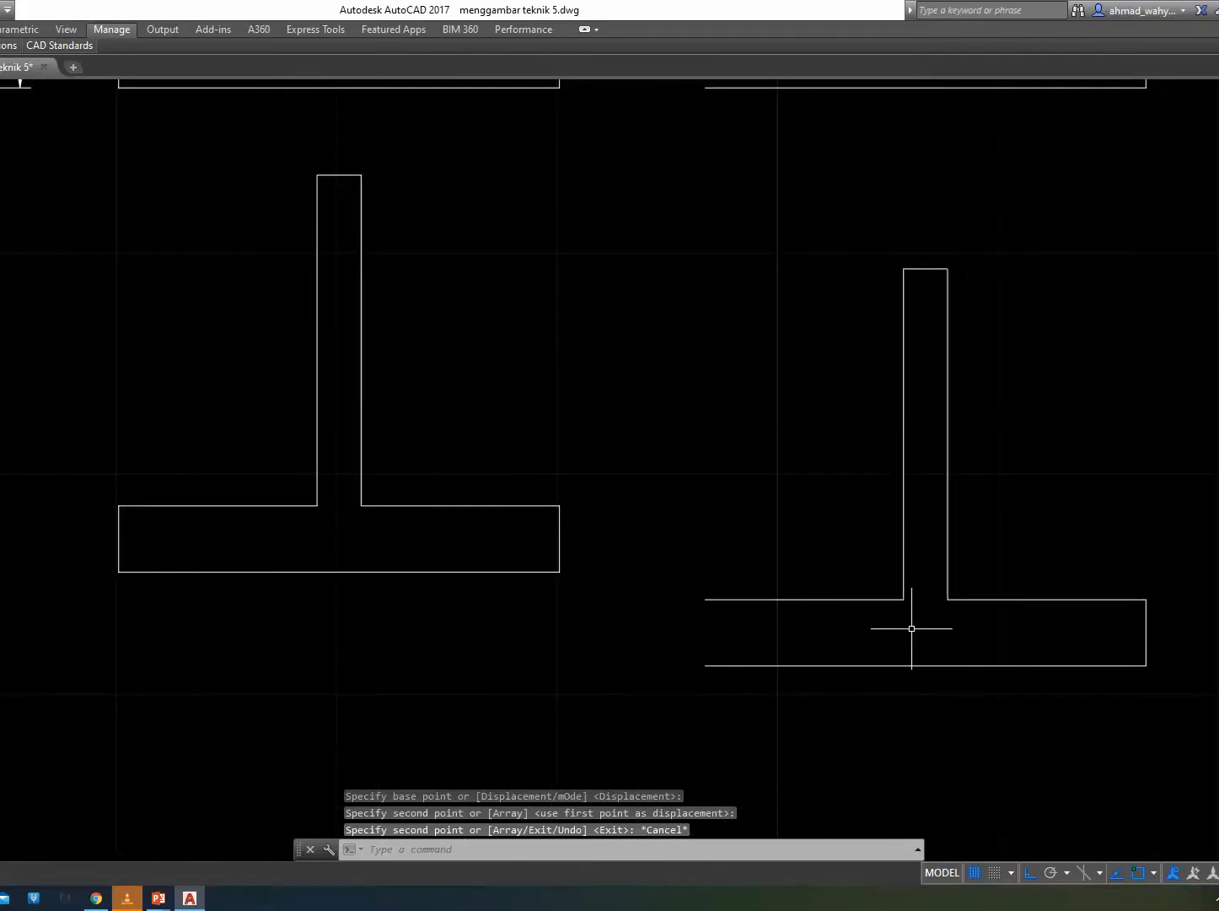
pyautogui.write('reg')
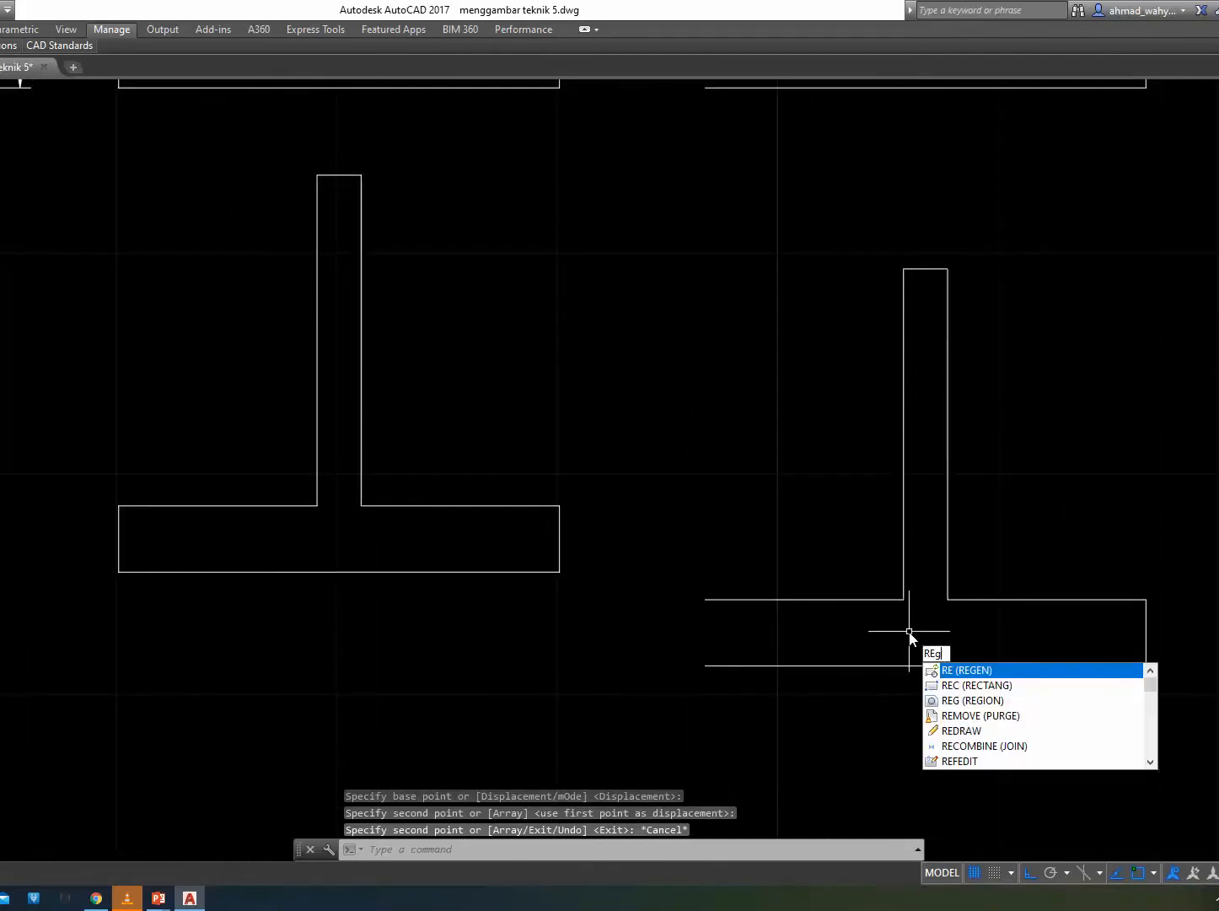
pyautogui.press('Return')
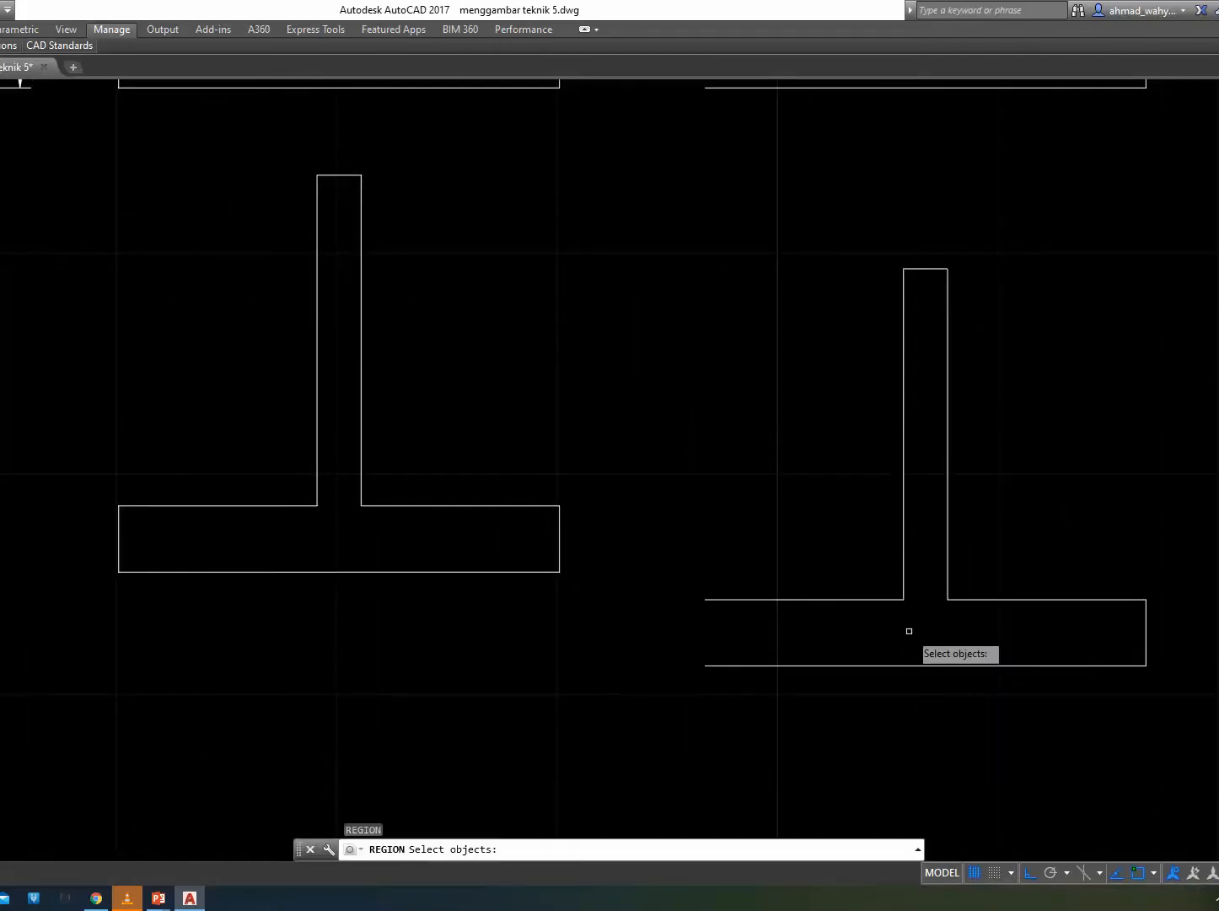
pyautogui.click(1178, 723)
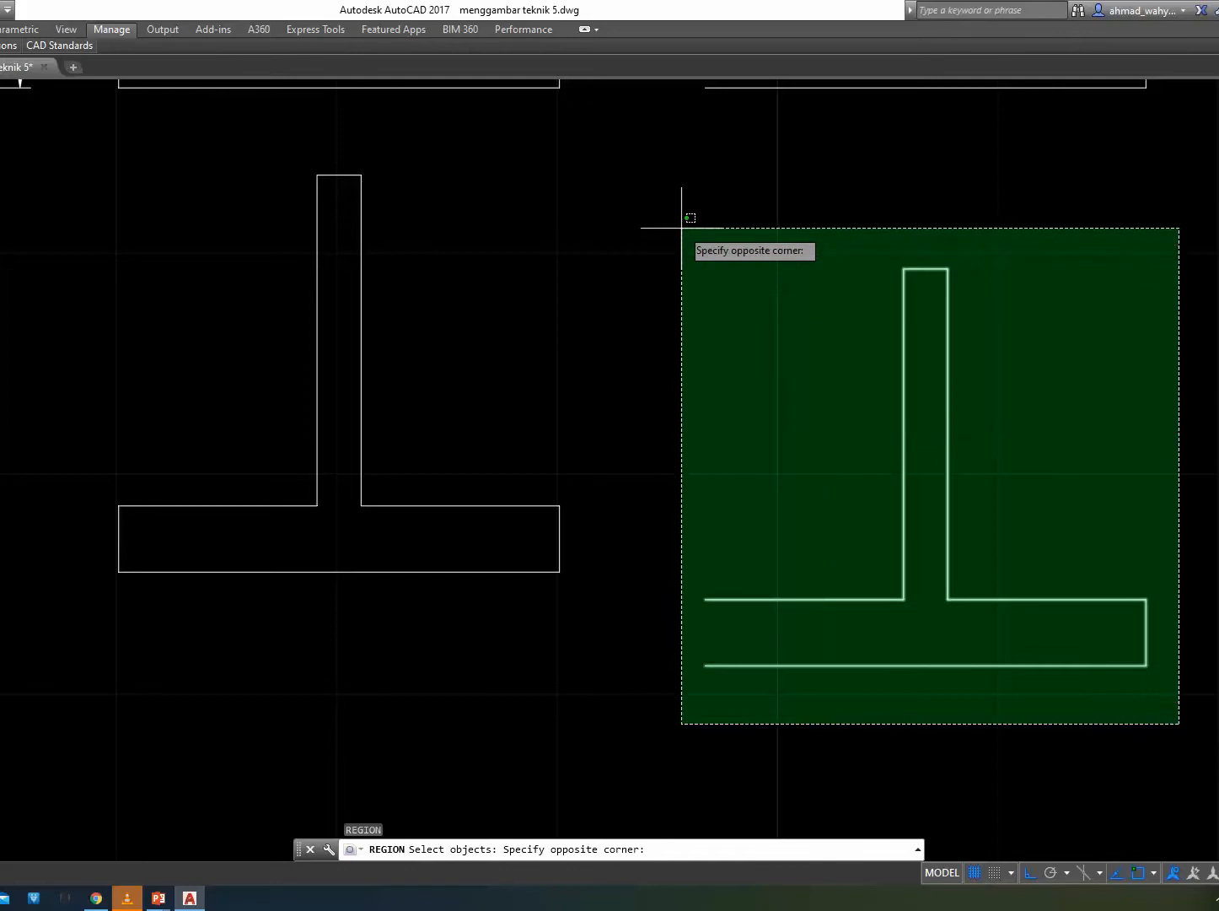
pyautogui.click(681, 227)
pyautogui.press('Return')
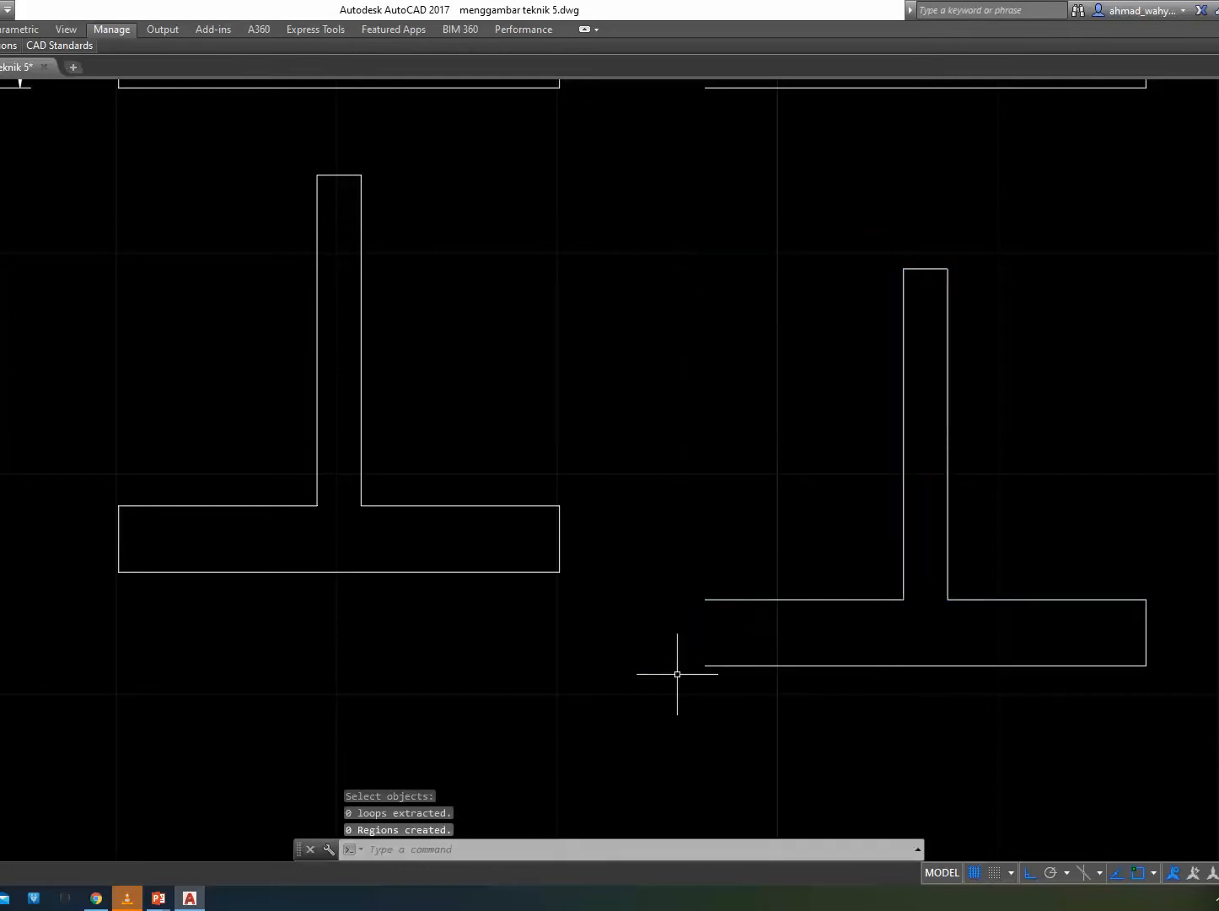
pyautogui.click(816, 600)
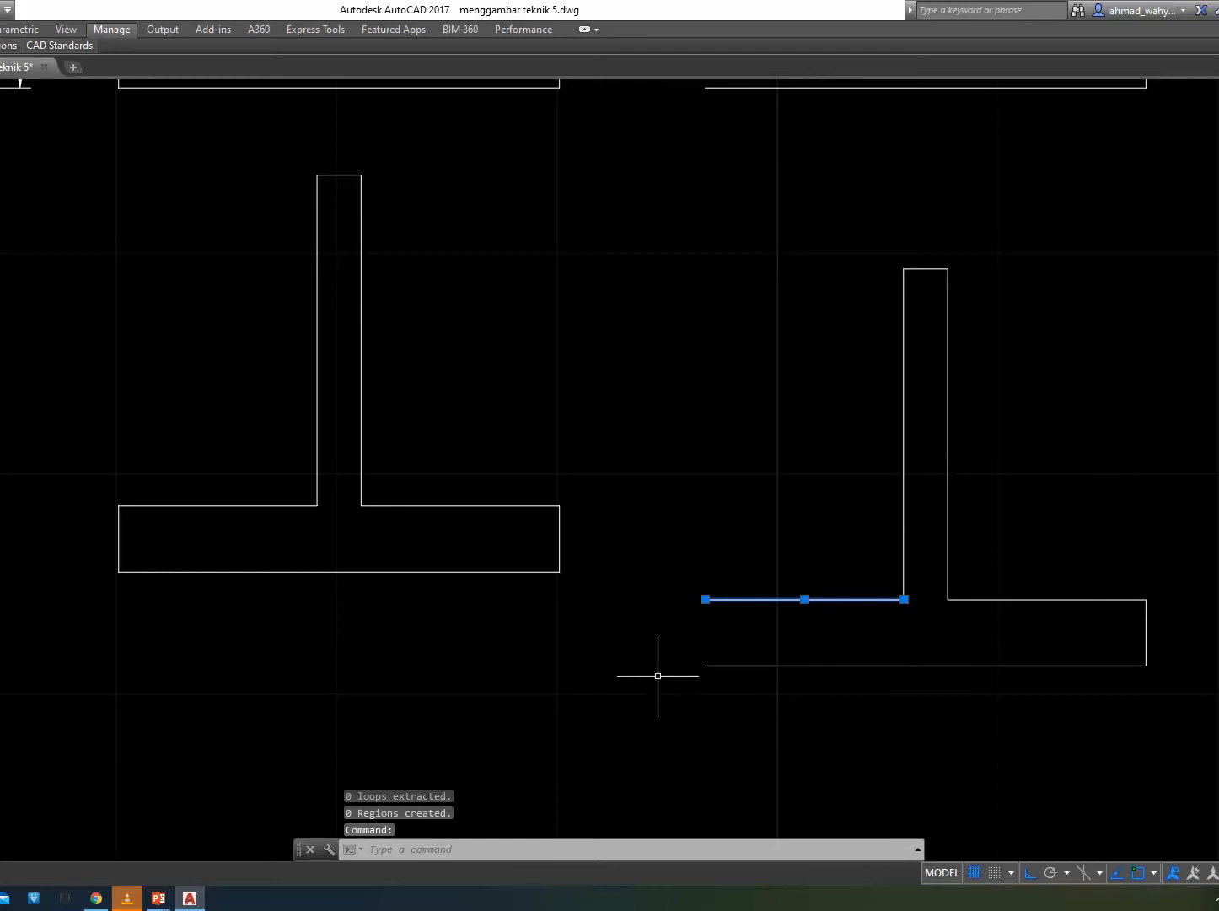
pyautogui.press('Escape')
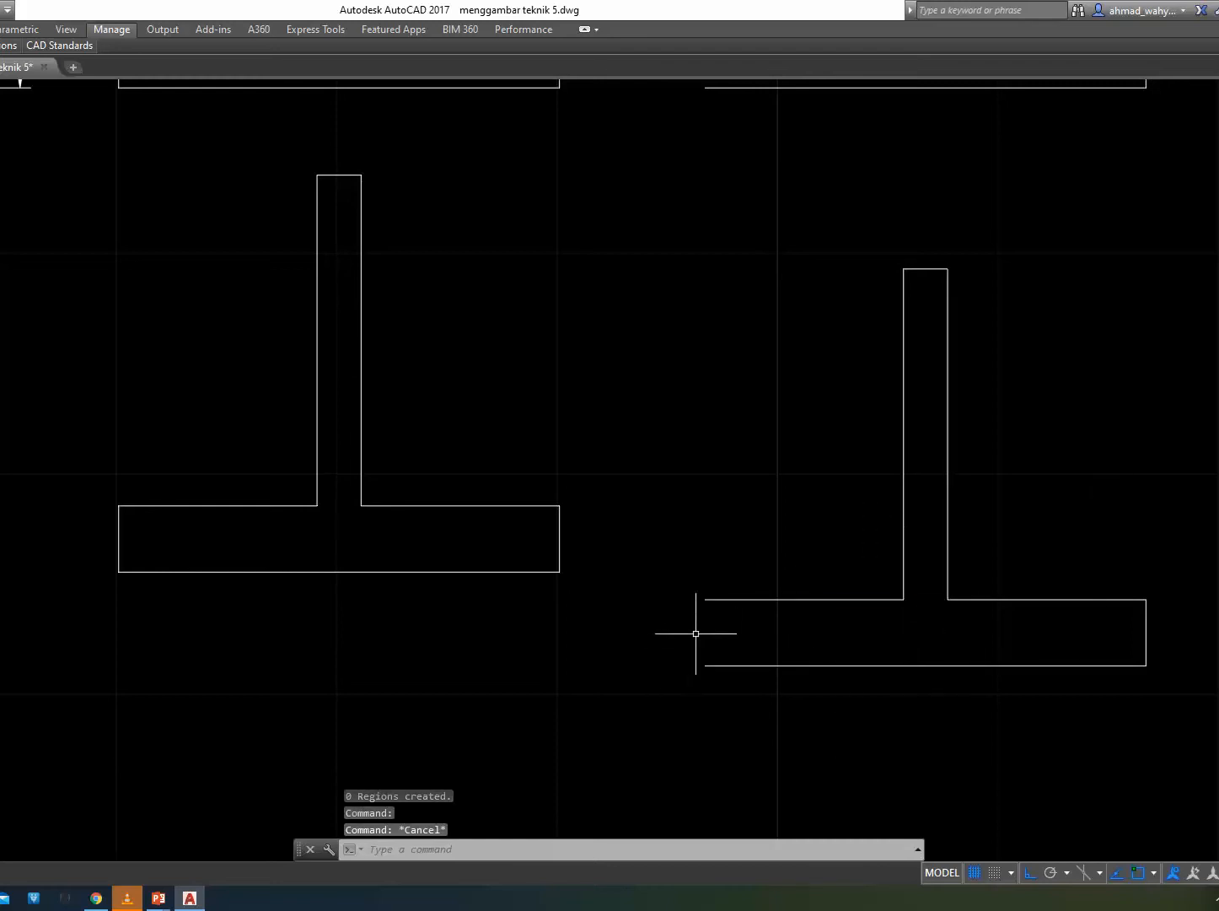
pyautogui.moveTo(1108, 490); pyautogui.dragTo(614, 572, button='middle')
pyautogui.scroll(-4, 612, 572)
pyautogui.scroll(2, 822, 430)
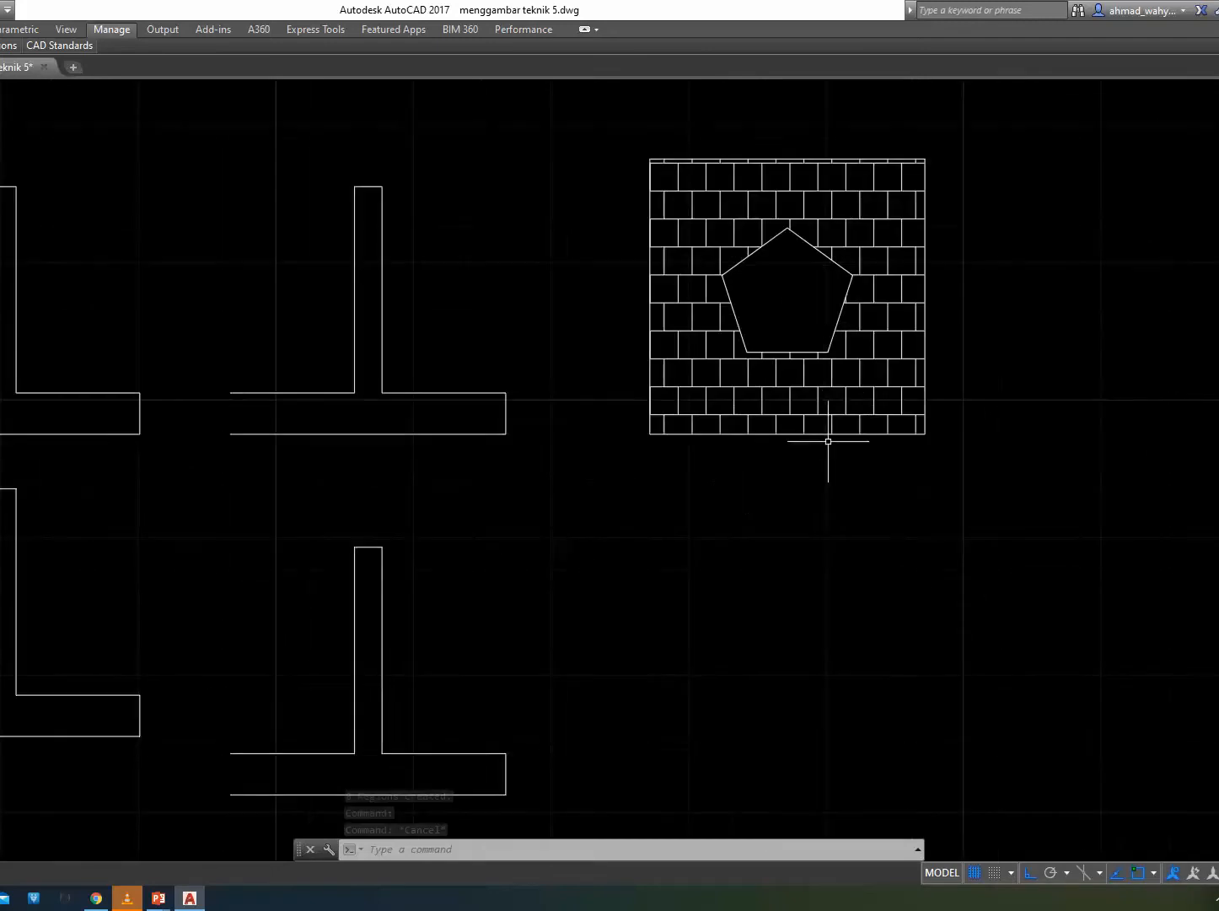
pyautogui.moveTo(828, 441); pyautogui.dragTo(458, 523, button='middle')
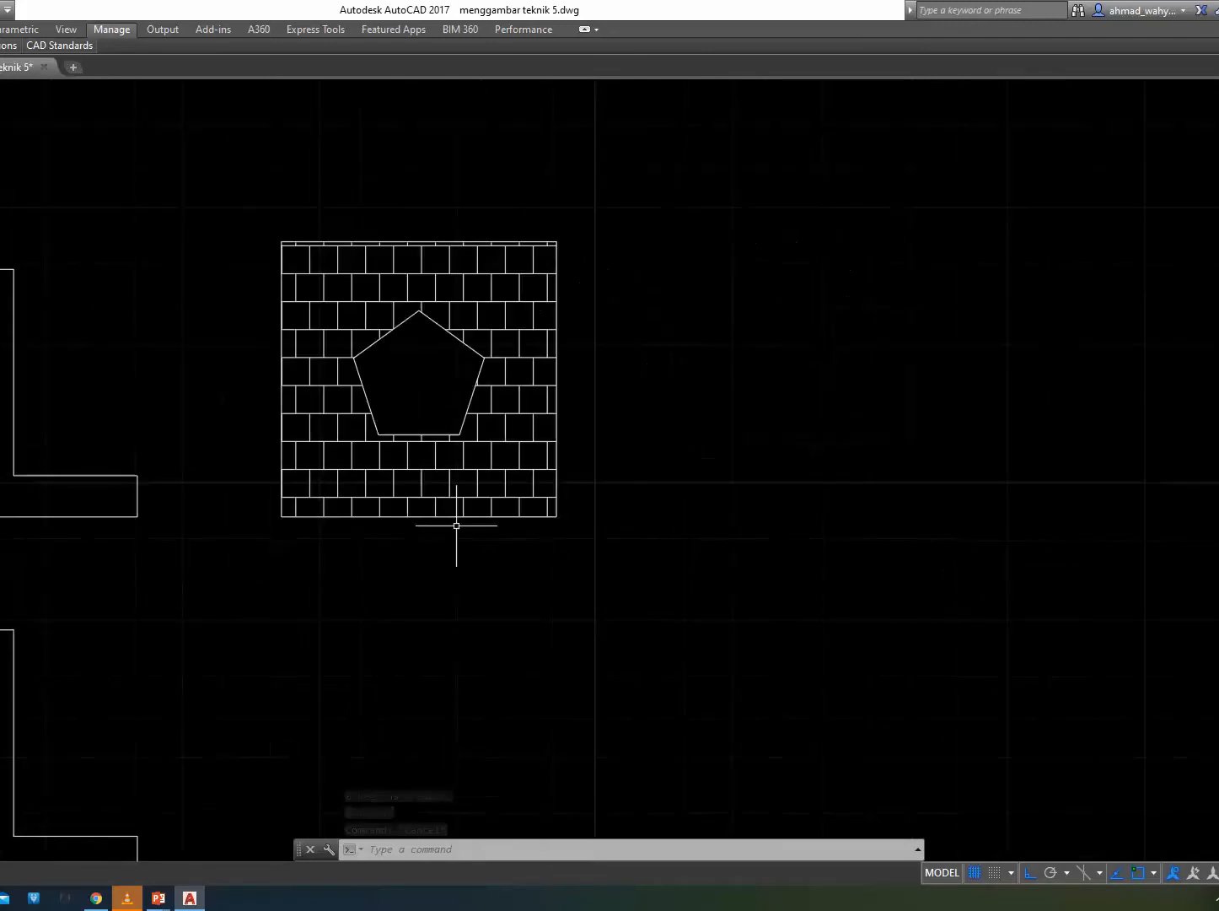
pyautogui.click(558, 306)
pyautogui.write('co')
pyautogui.press('Return')
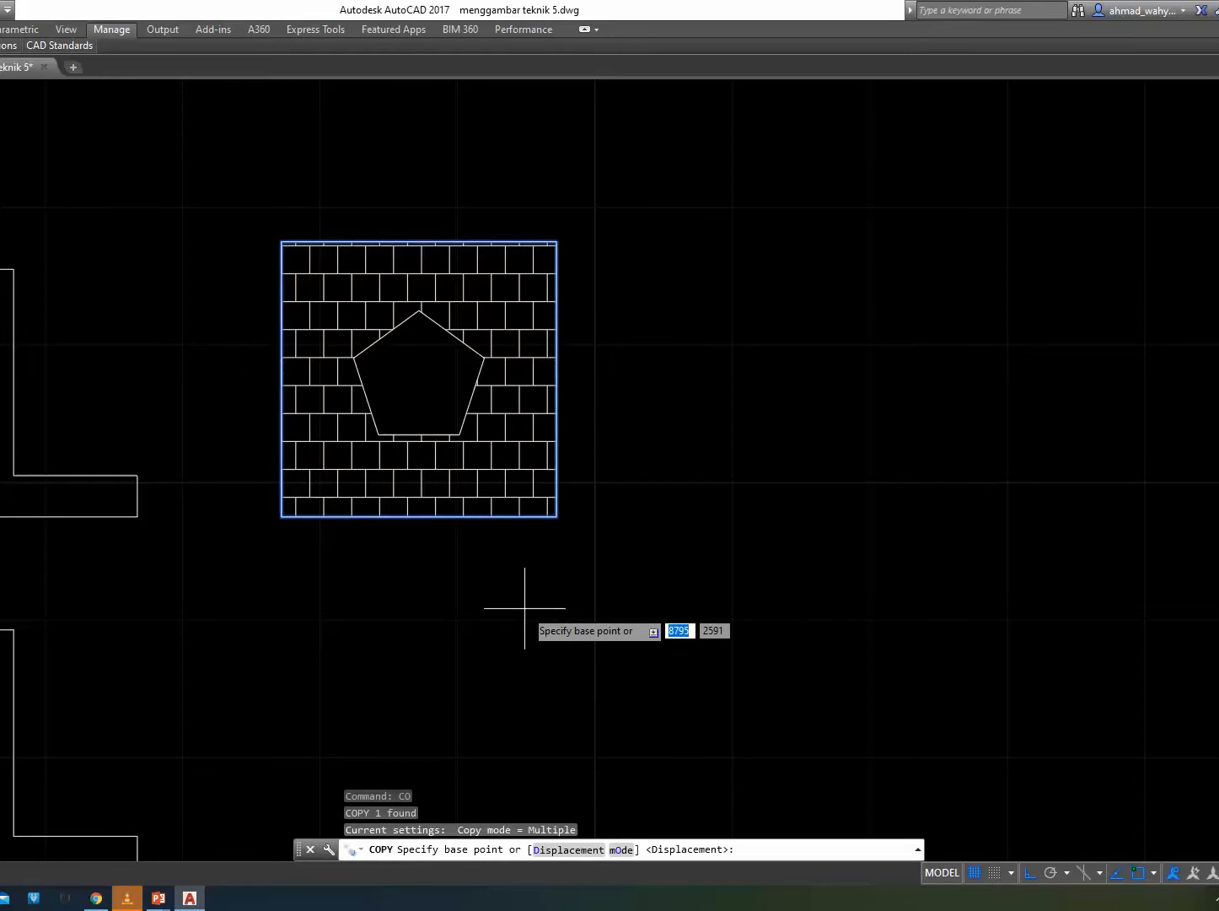
pyautogui.press('Escape')
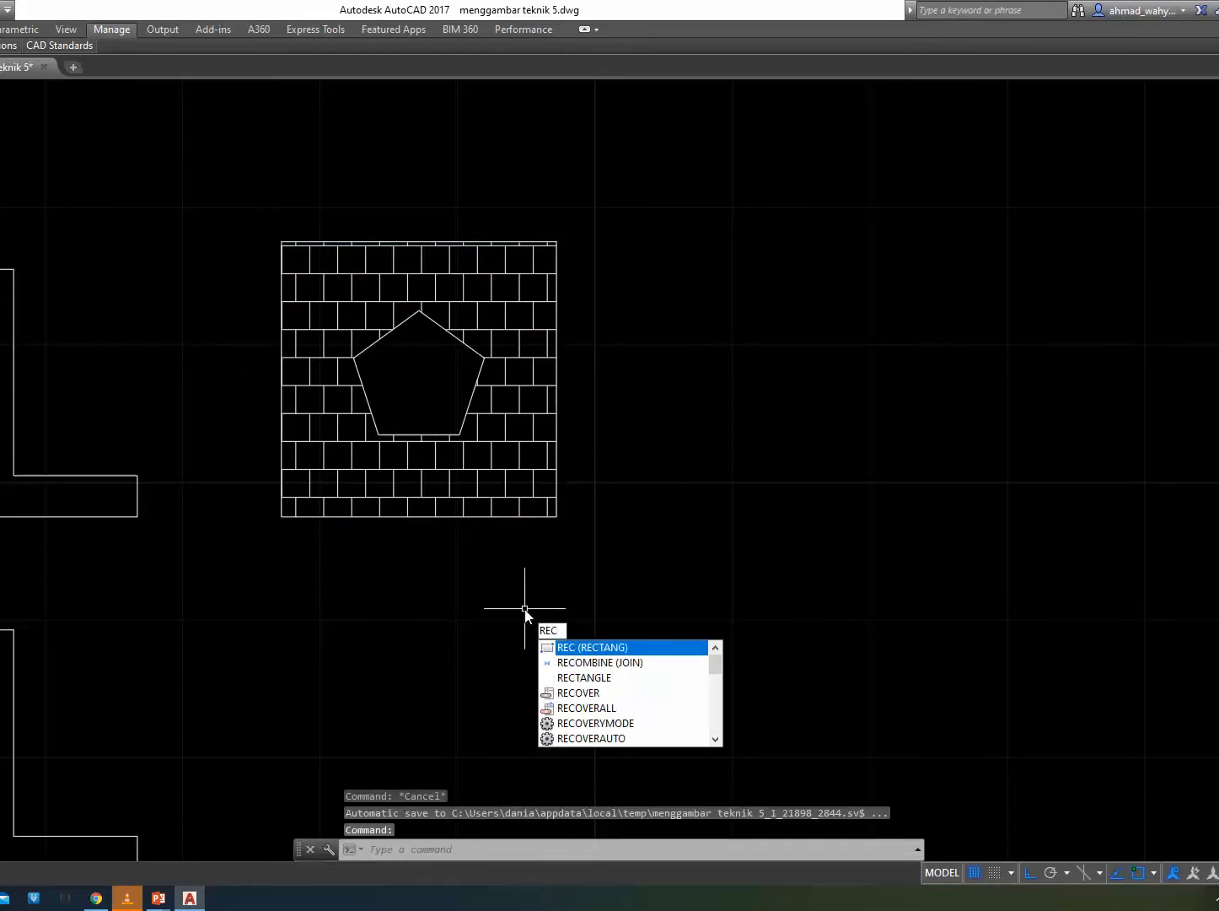
# Draw a 15 by 15 rectangle to the right of the brick-hatched square, level with its bottom edge.
pyautogui.write('REC')
pyautogui.press('Return')
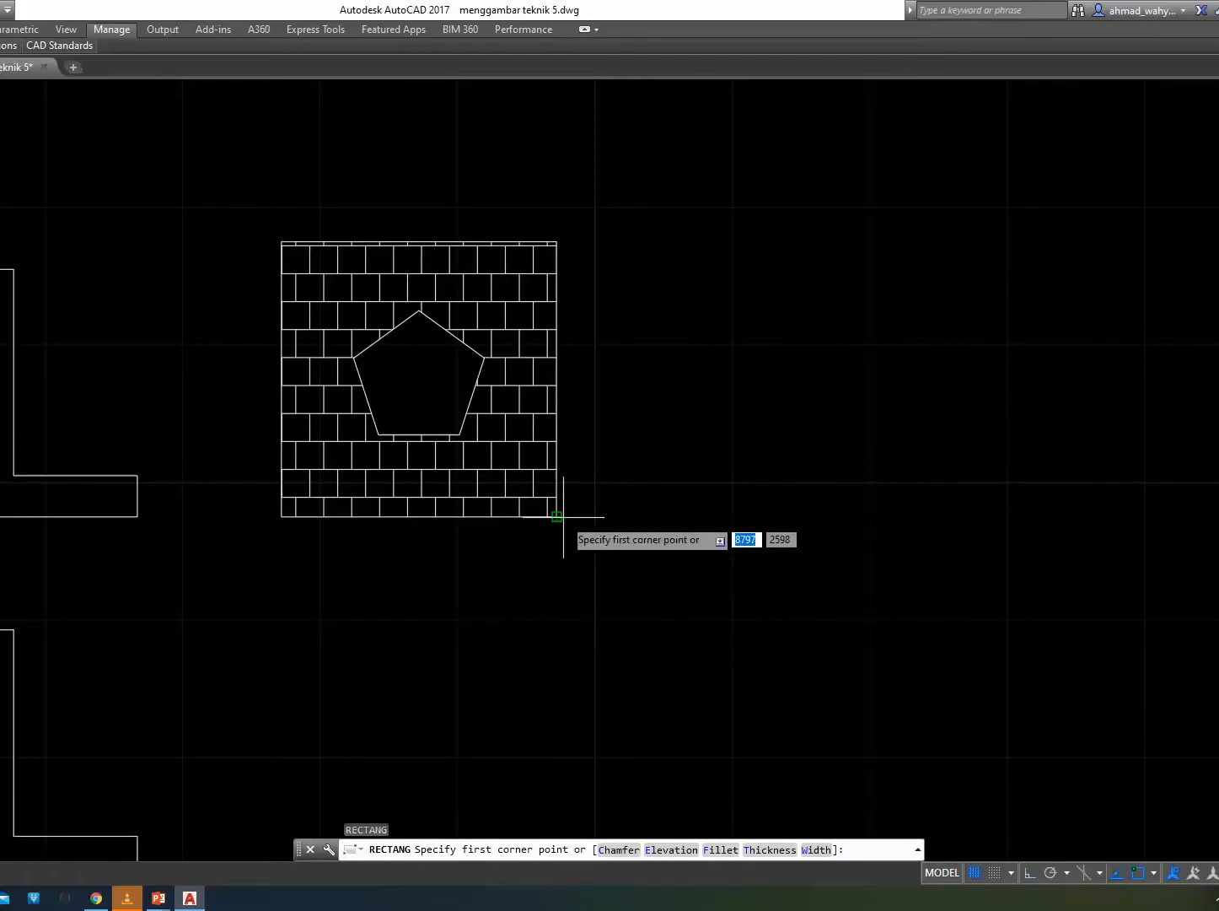
pyautogui.click(699, 516)
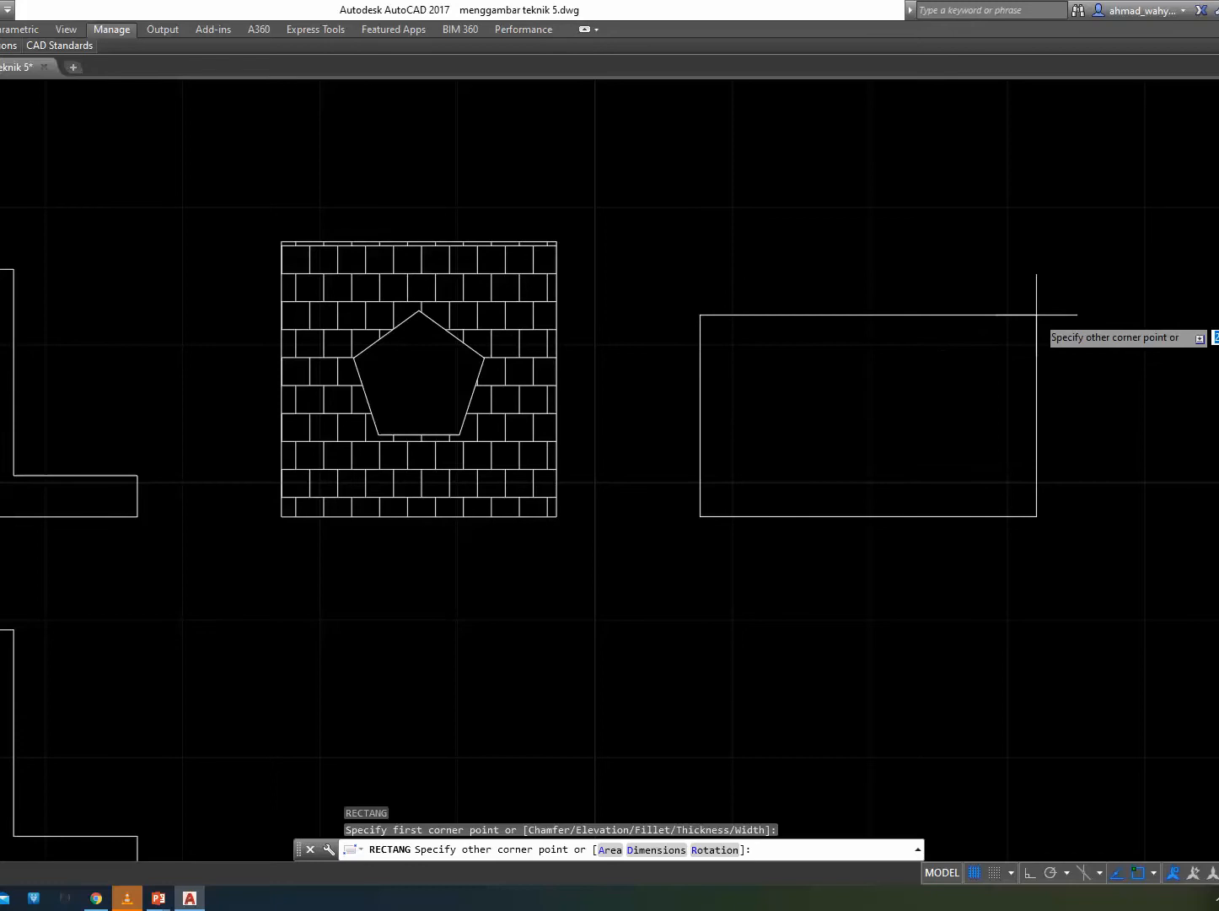
pyautogui.write('d')
pyautogui.press('Return')
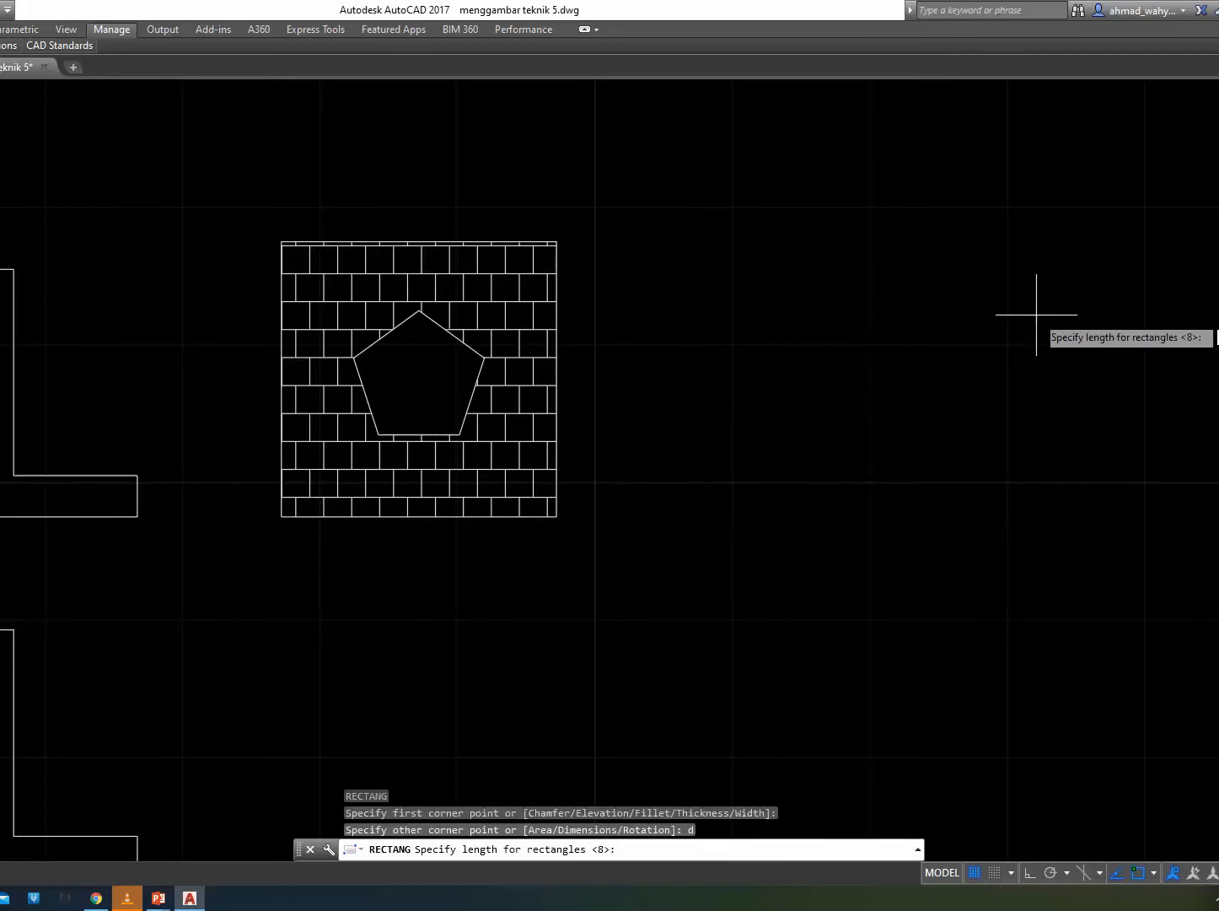
pyautogui.write('15')
pyautogui.press('Return')
pyautogui.write('15')
pyautogui.press('Return')
pyautogui.click(1025, 319)
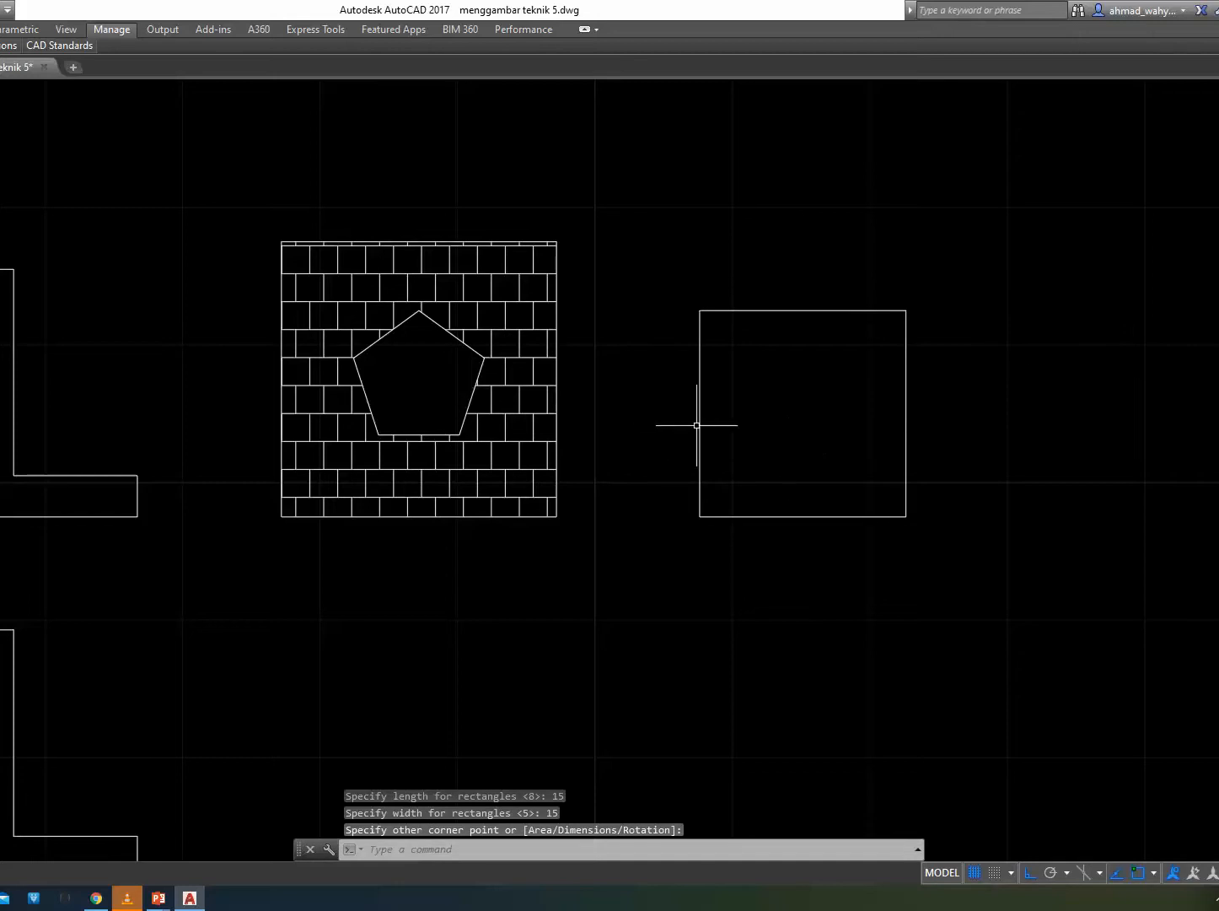
# Draw a five-sided polygon inside the new square, inscribed in a circle of radius 5.
pyautogui.write('p')
pyautogui.press('Return')
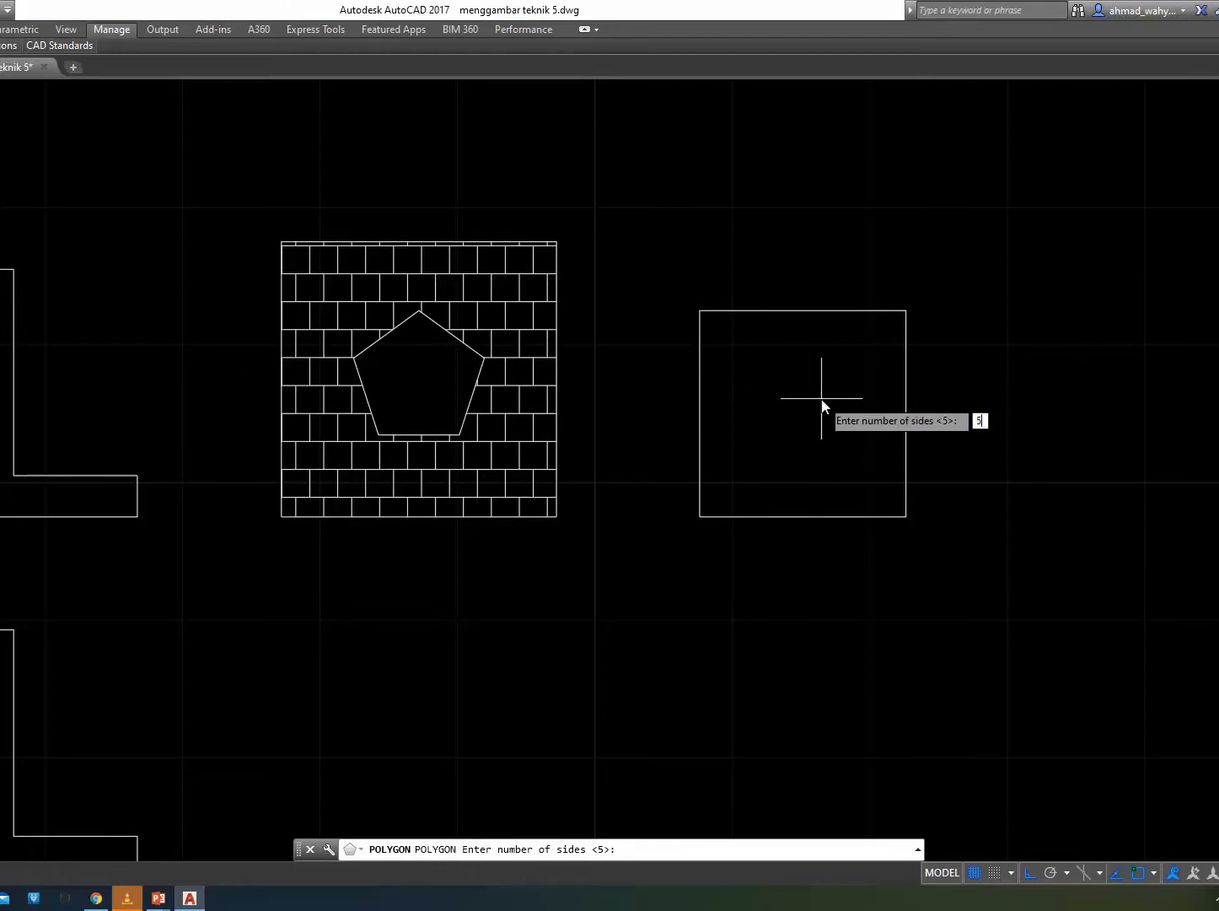
pyautogui.press('Return')
pyautogui.click(794, 405)
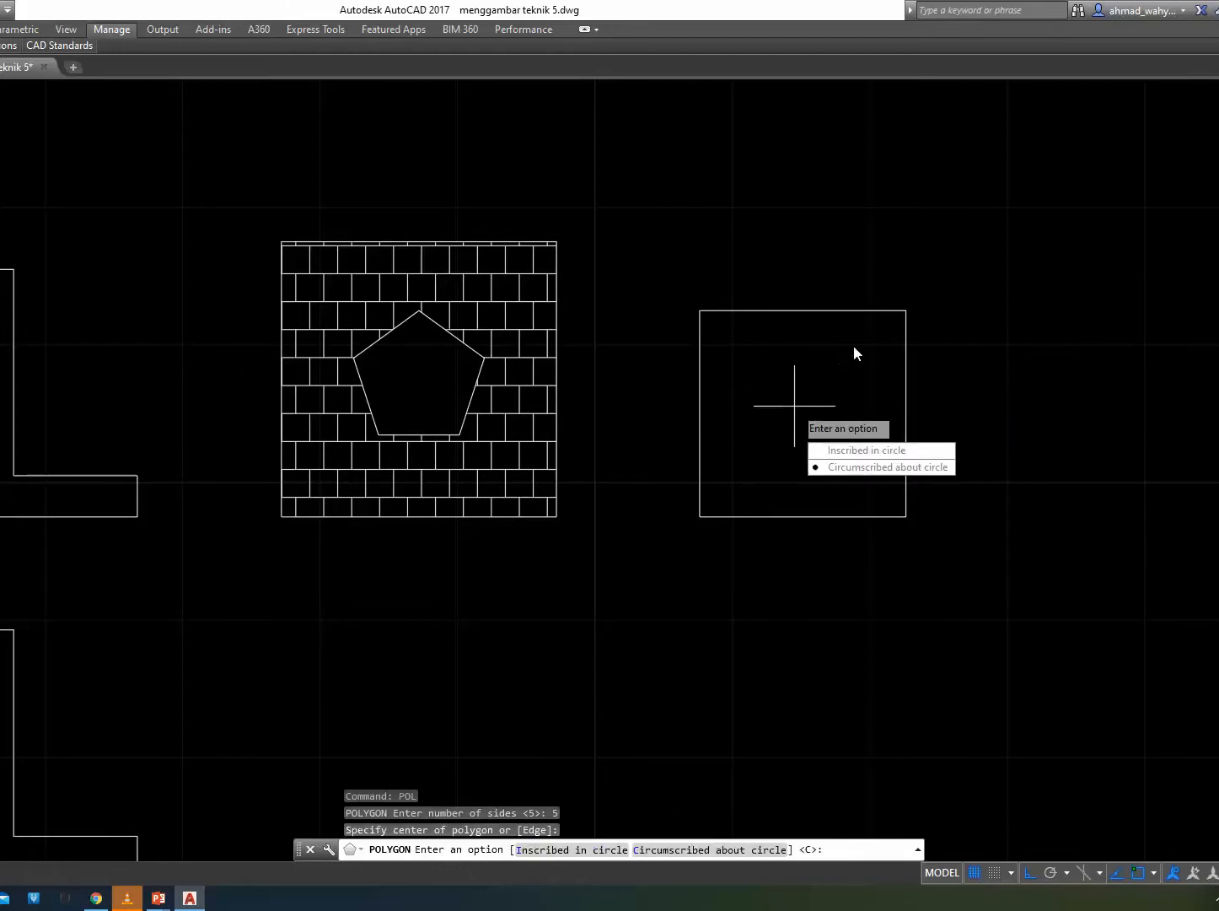
pyautogui.click(849, 459)
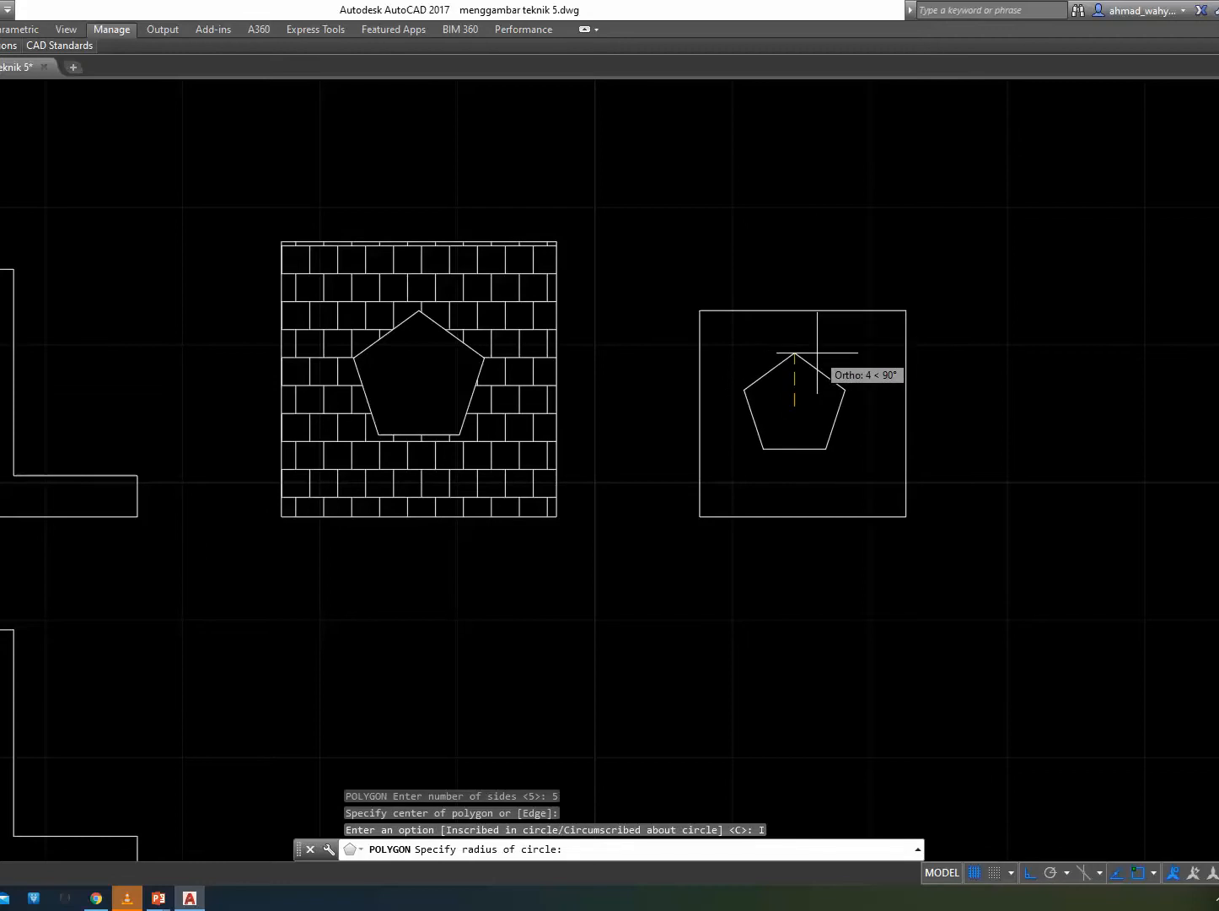
pyautogui.write('5')
pyautogui.press('Return')
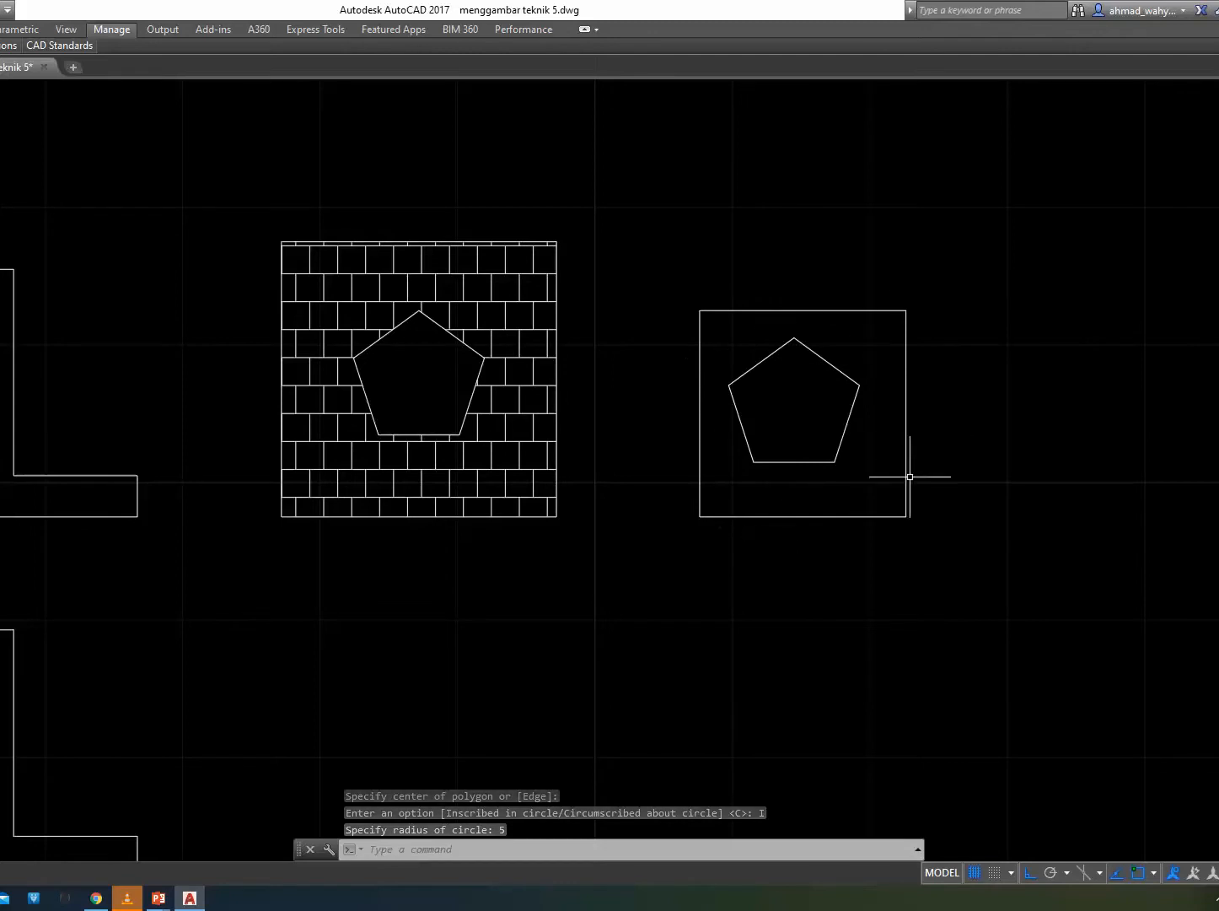
# Hatch the area between the new square and its inner pentagon.
pyautogui.write('h')
pyautogui.press('Return')
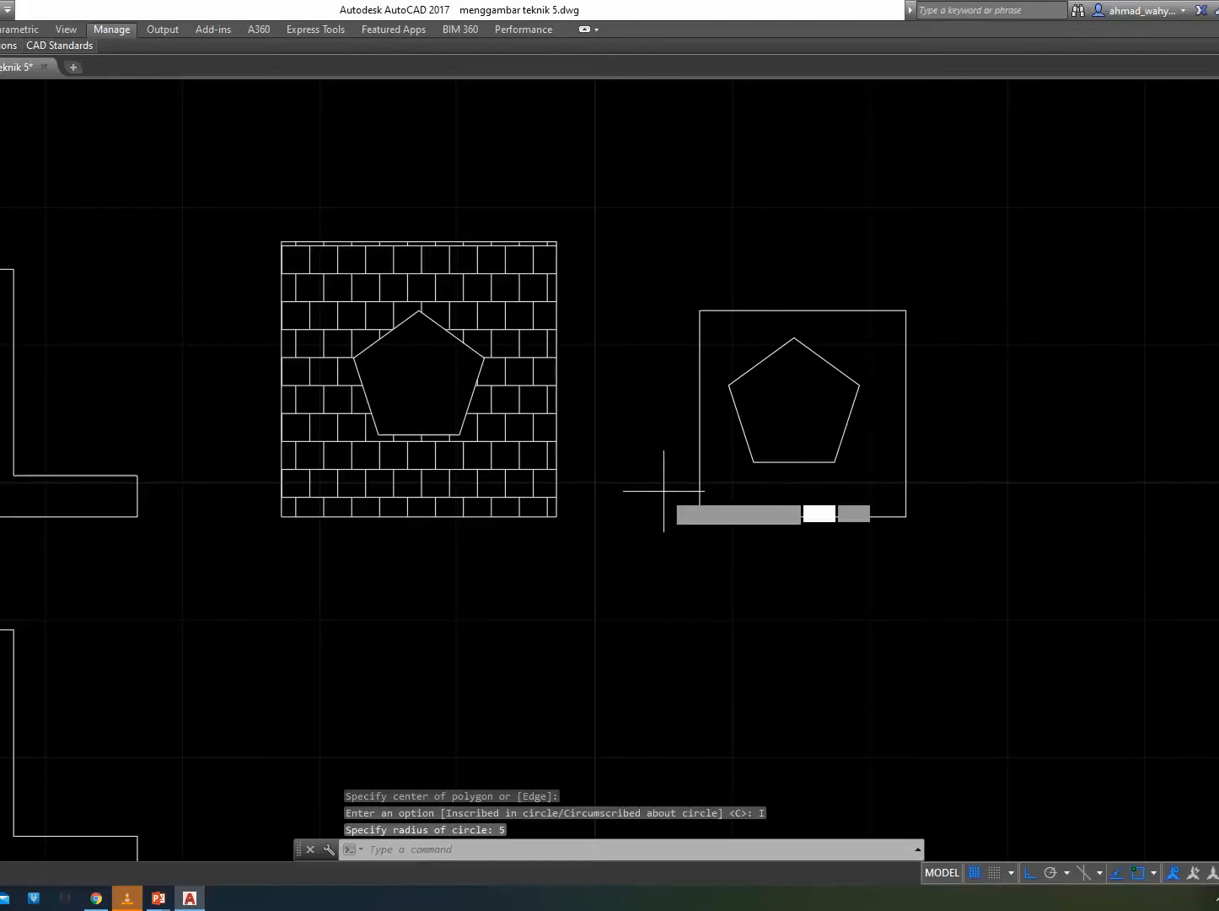
pyautogui.click(753, 492)
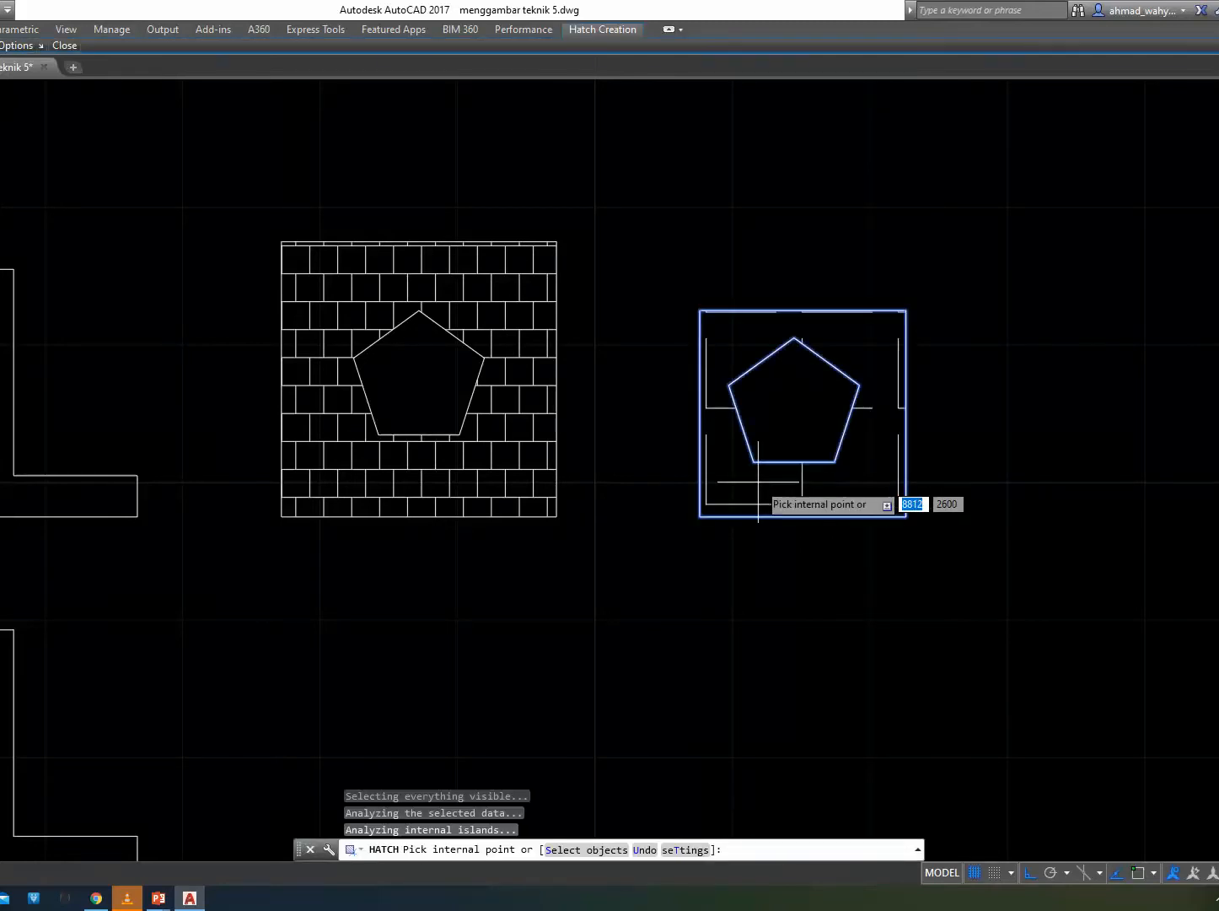
pyautogui.press('Escape')
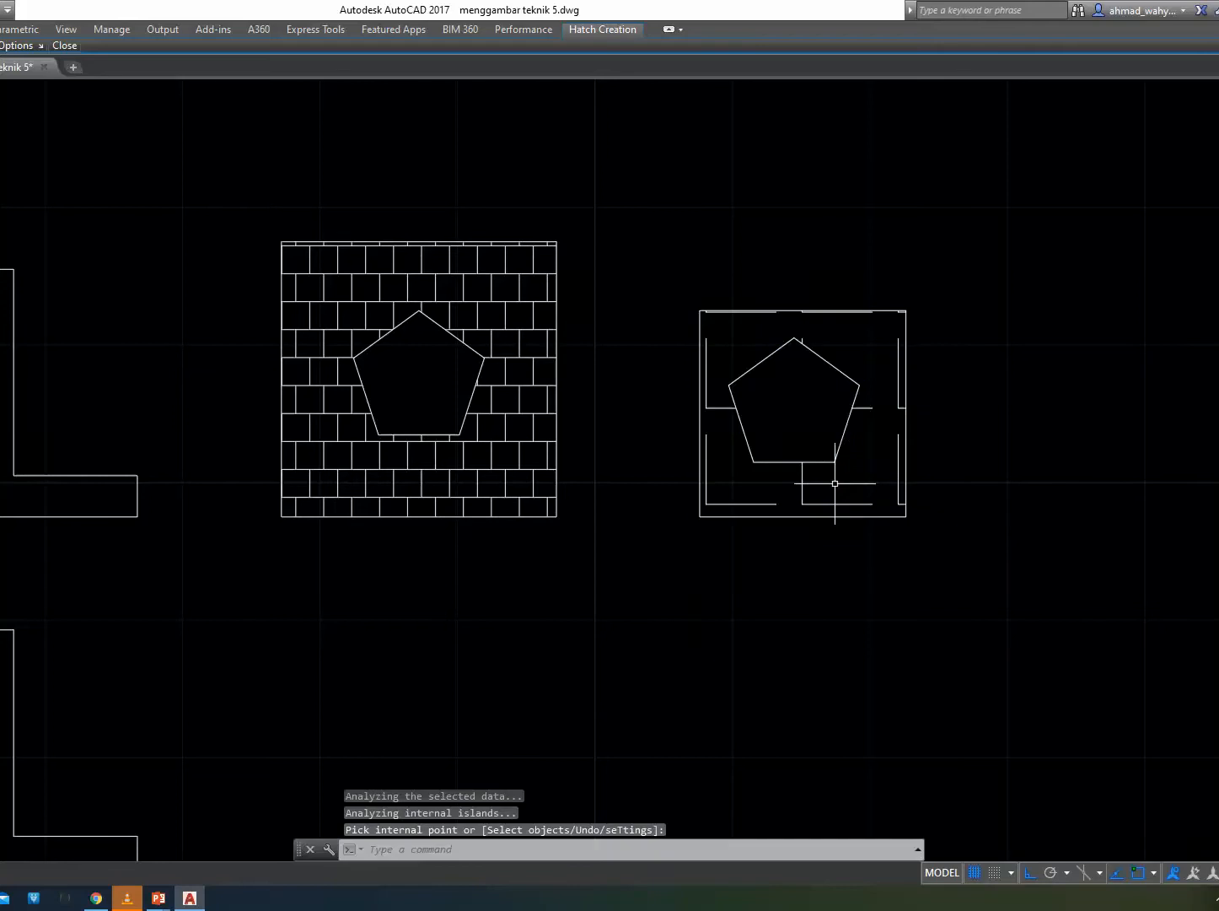
# Change the pattern of the new square's hatch to AR-B88.
pyautogui.click(868, 411)
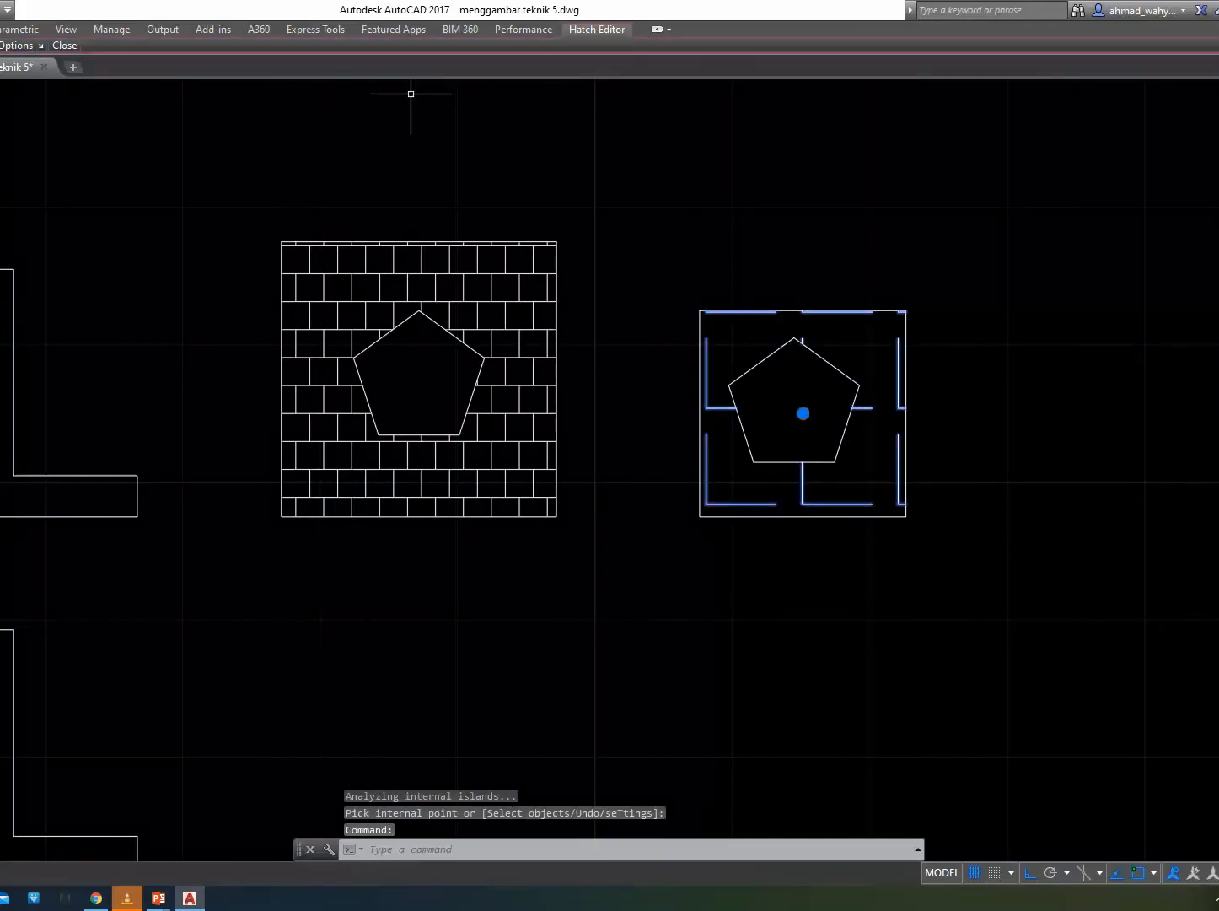
pyautogui.click(657, 30)
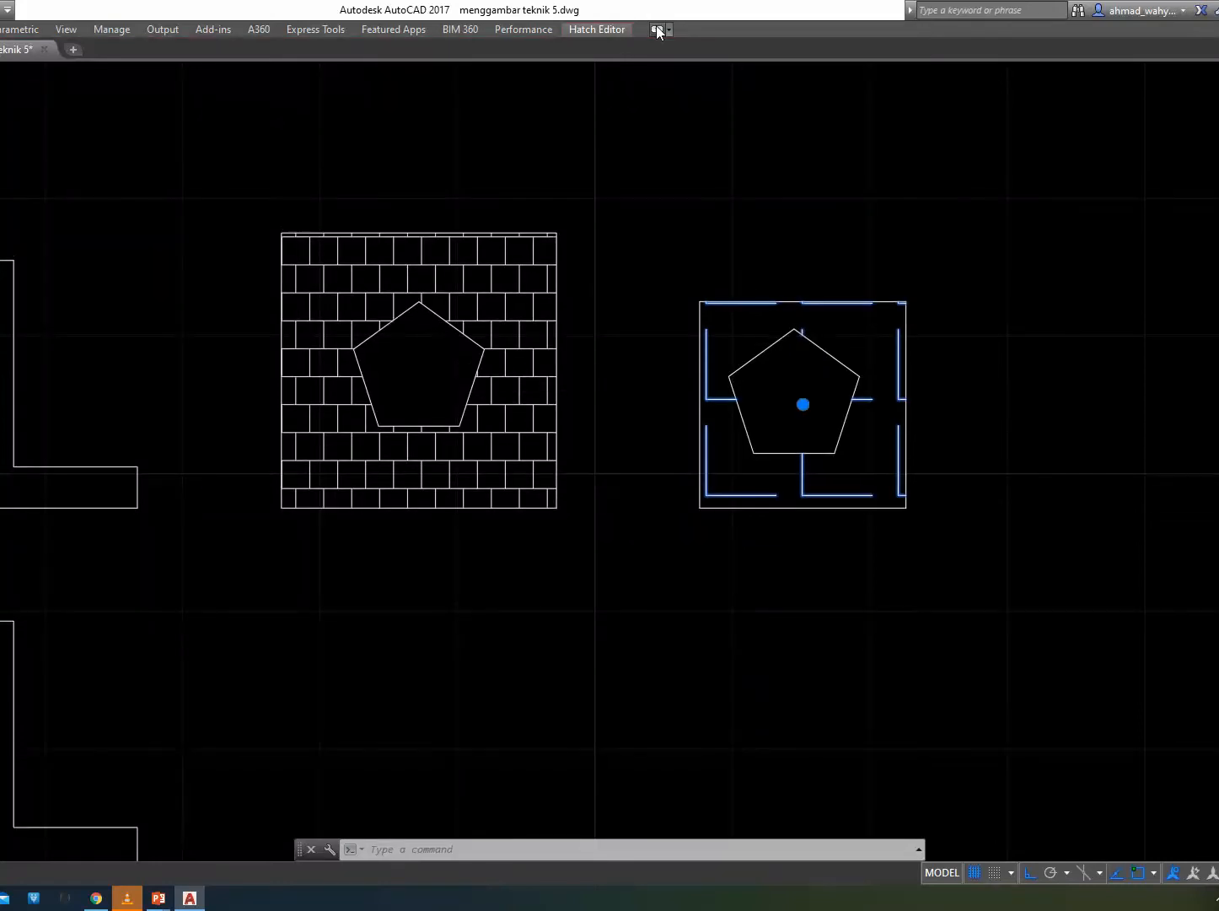
pyautogui.click(656, 32)
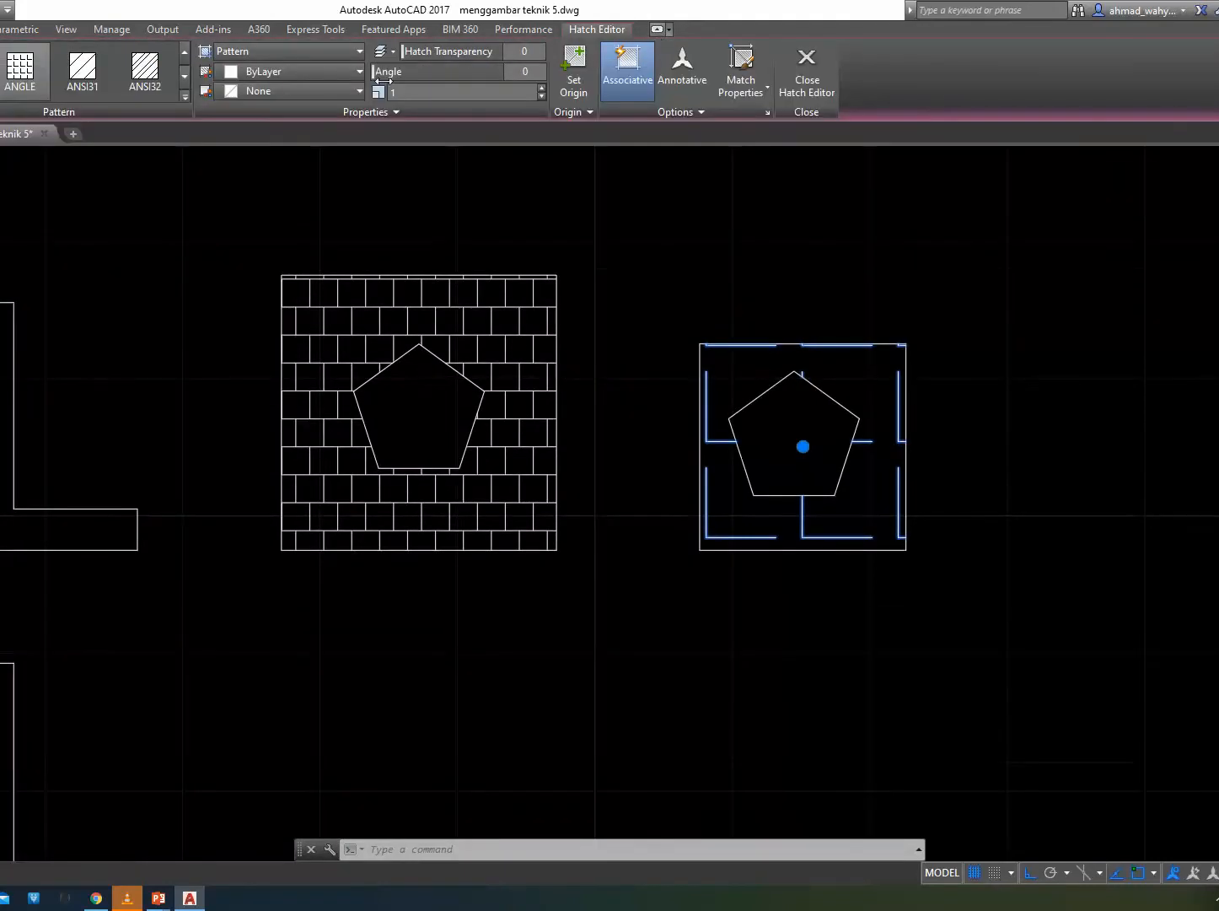
pyautogui.moveTo(217, 181); pyautogui.dragTo(345, 193, button='middle')
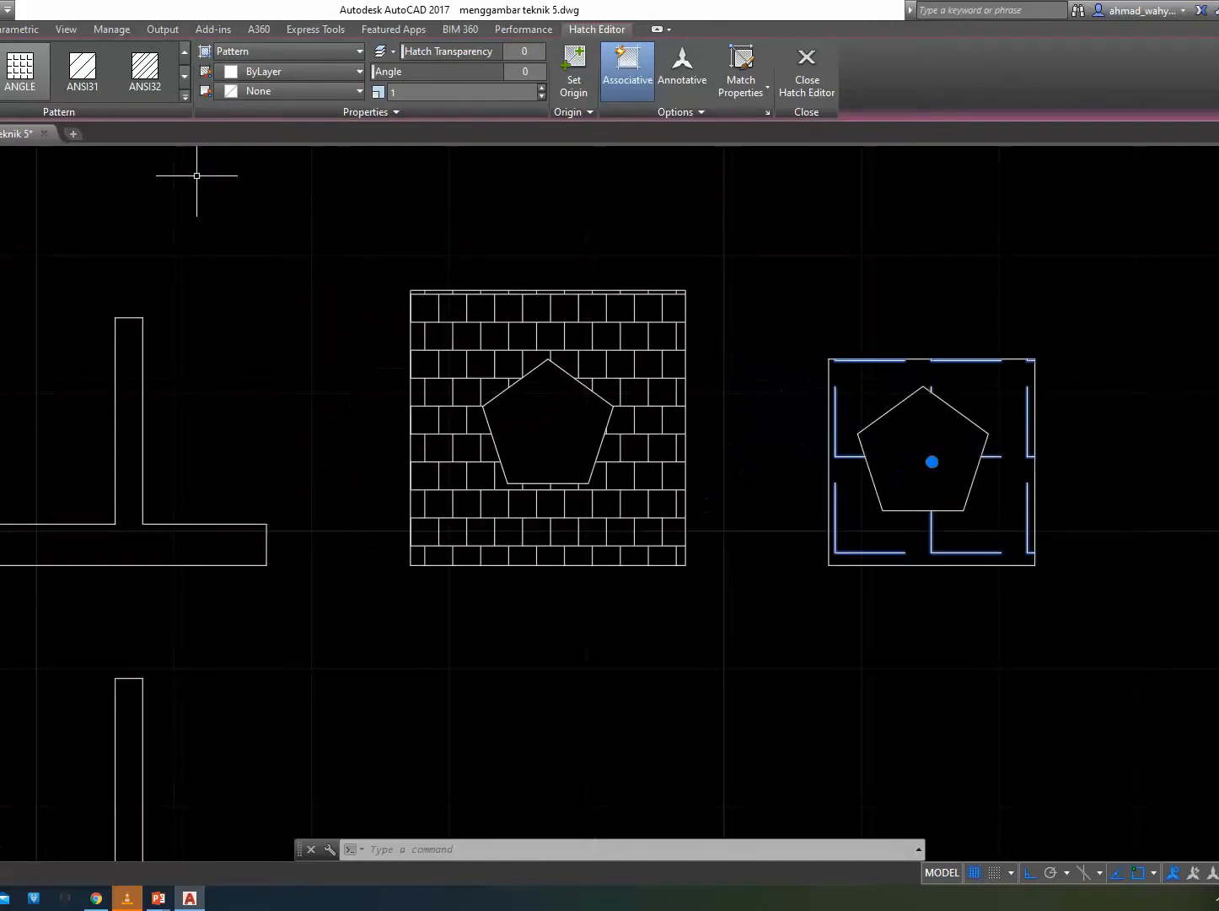
pyautogui.click(185, 76)
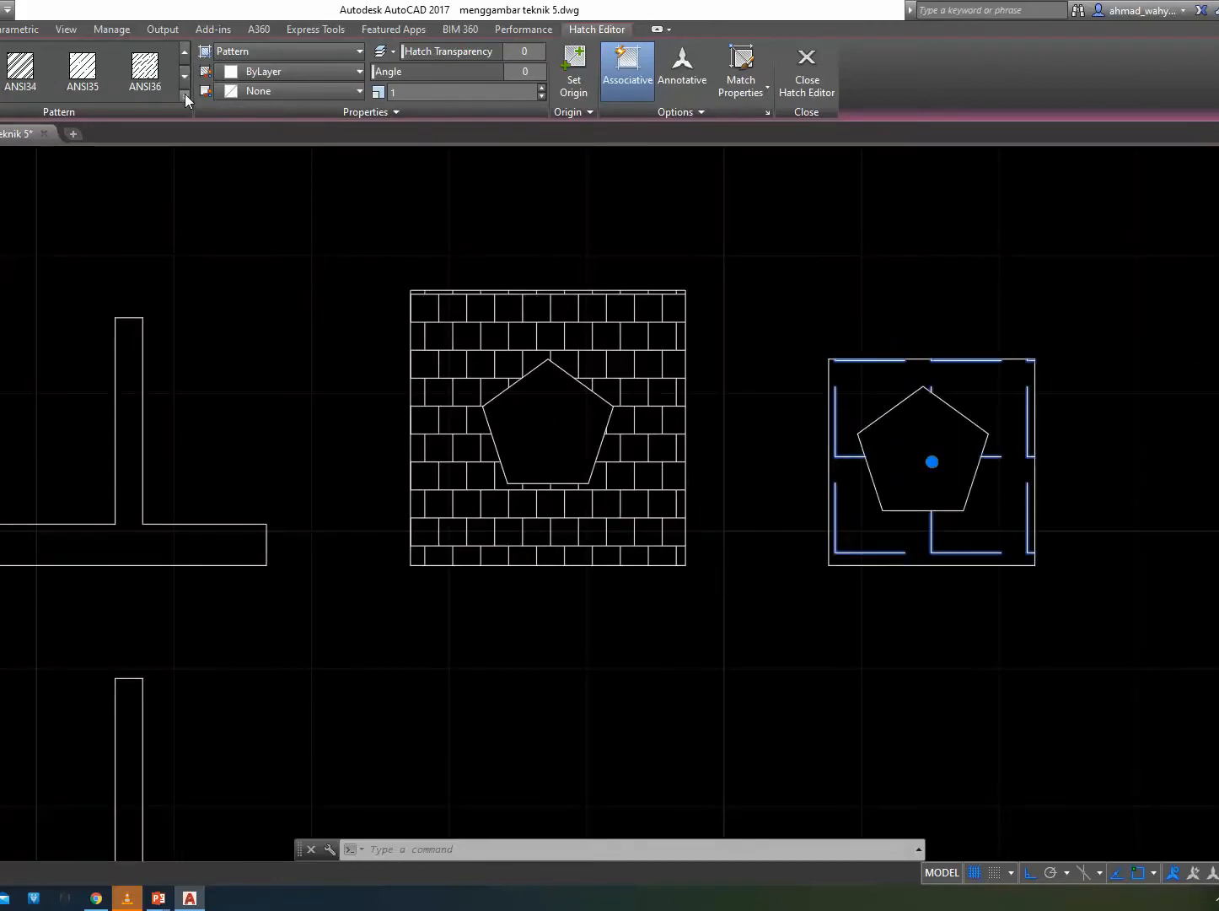
pyautogui.click(185, 95)
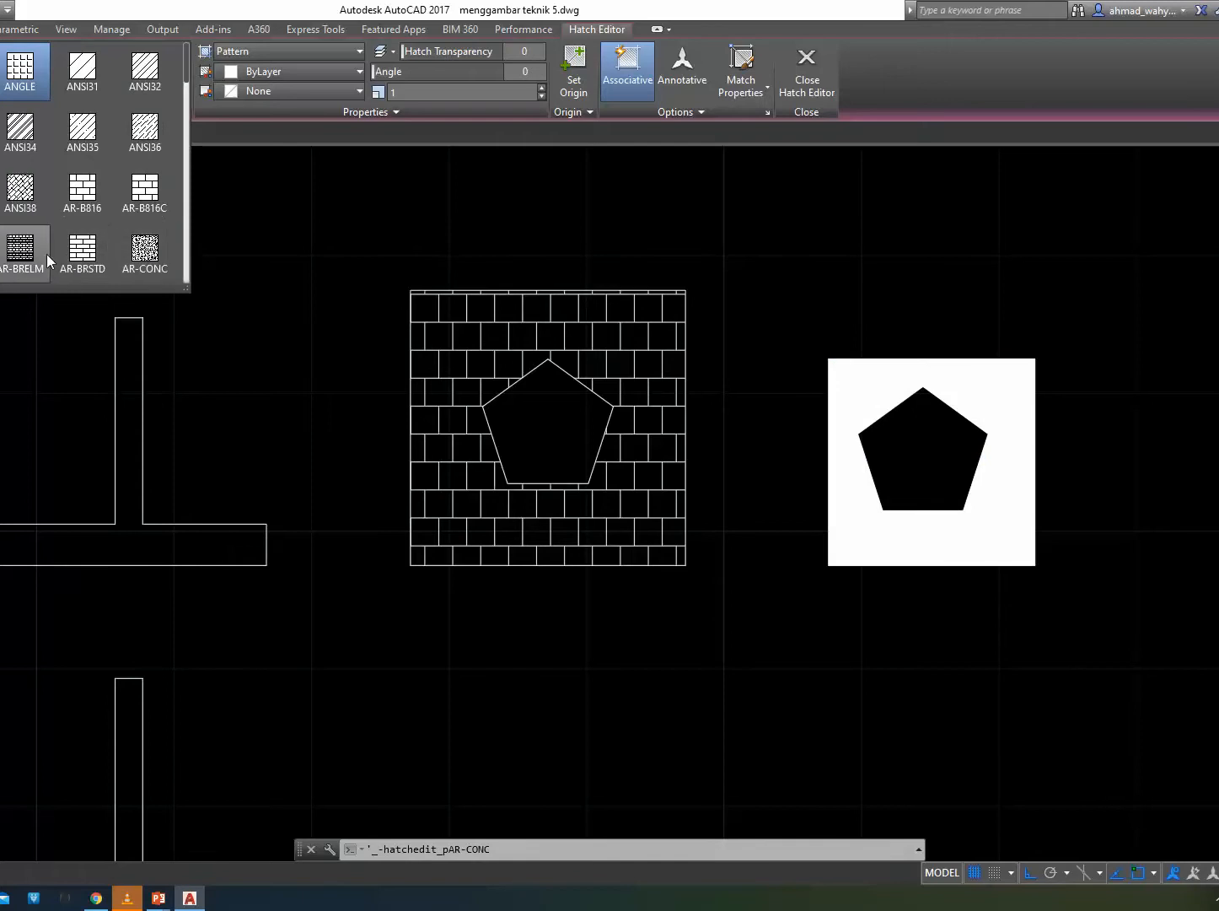
pyautogui.click(0, 258)
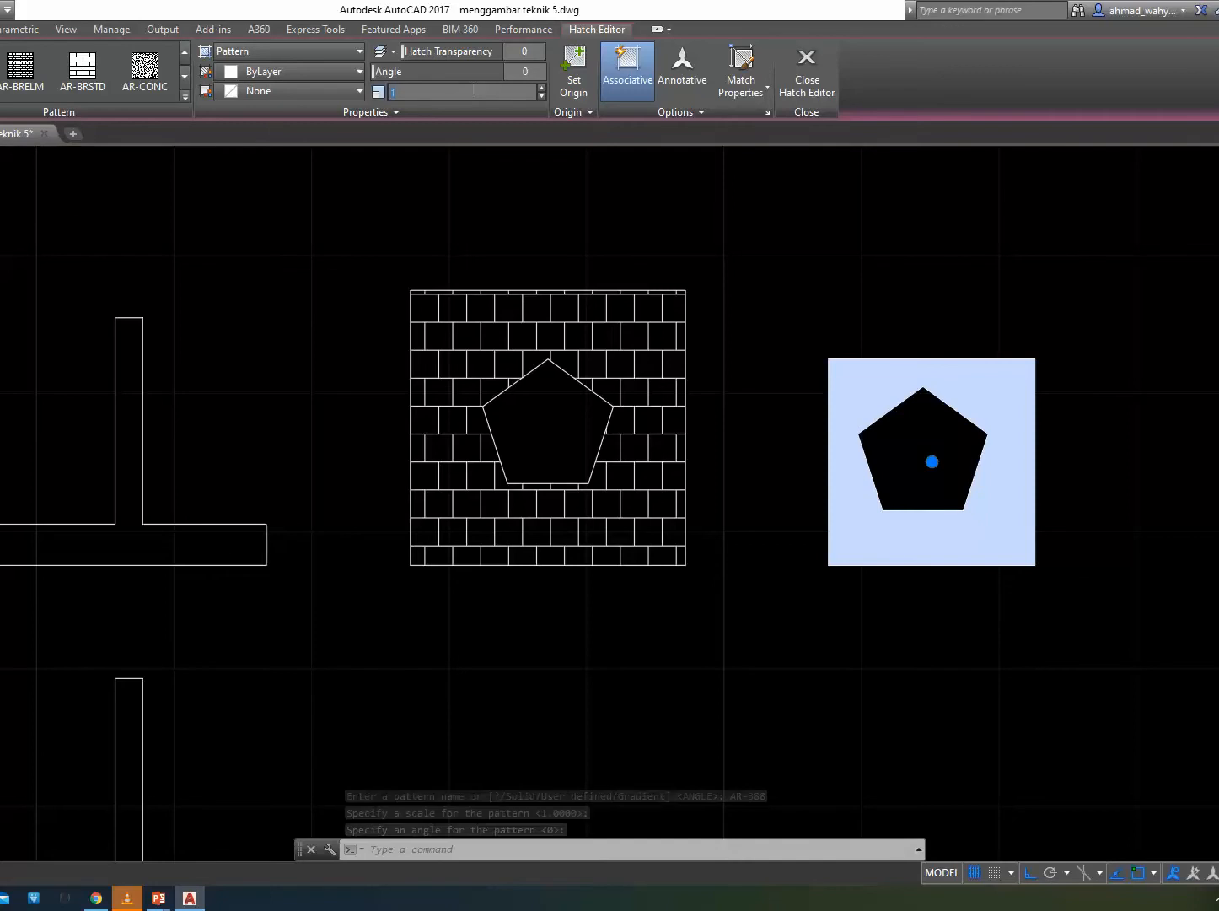
pyautogui.write('0.')
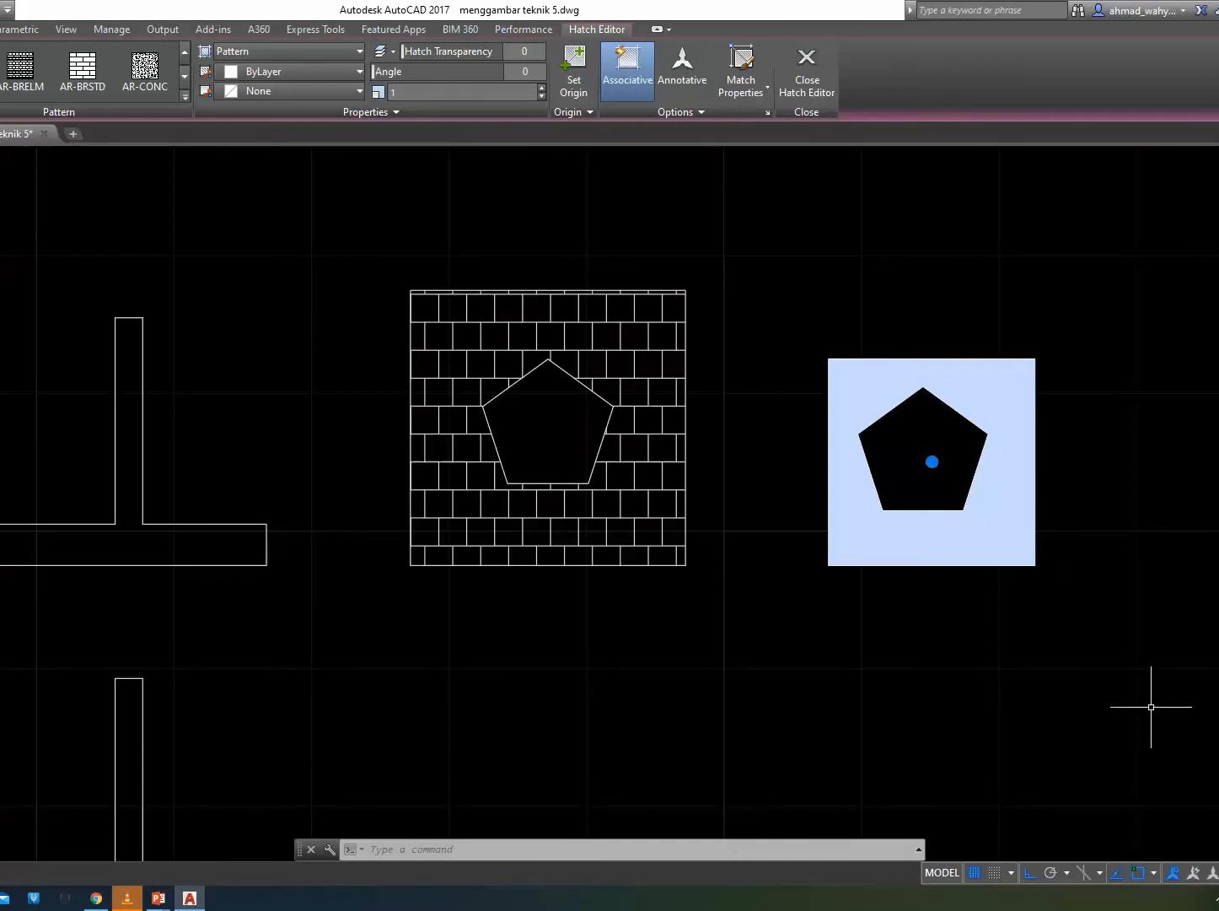
pyautogui.press('Escape')
pyautogui.click(993, 512)
pyautogui.click(983, 526)
pyautogui.press('Escape')
# Set the pattern scale of the new square's hatch to 0.05.
pyautogui.click(986, 511)
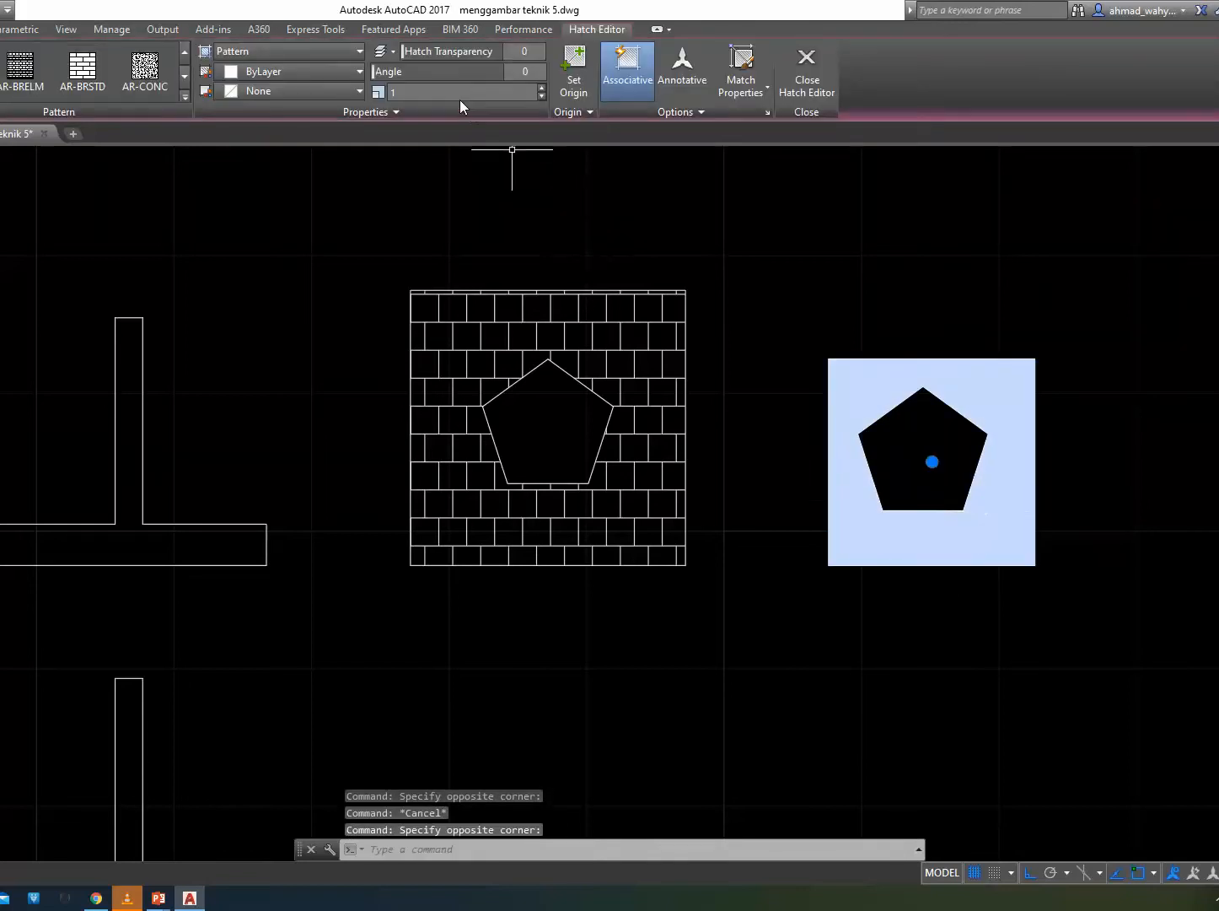
pyautogui.write('0.05')
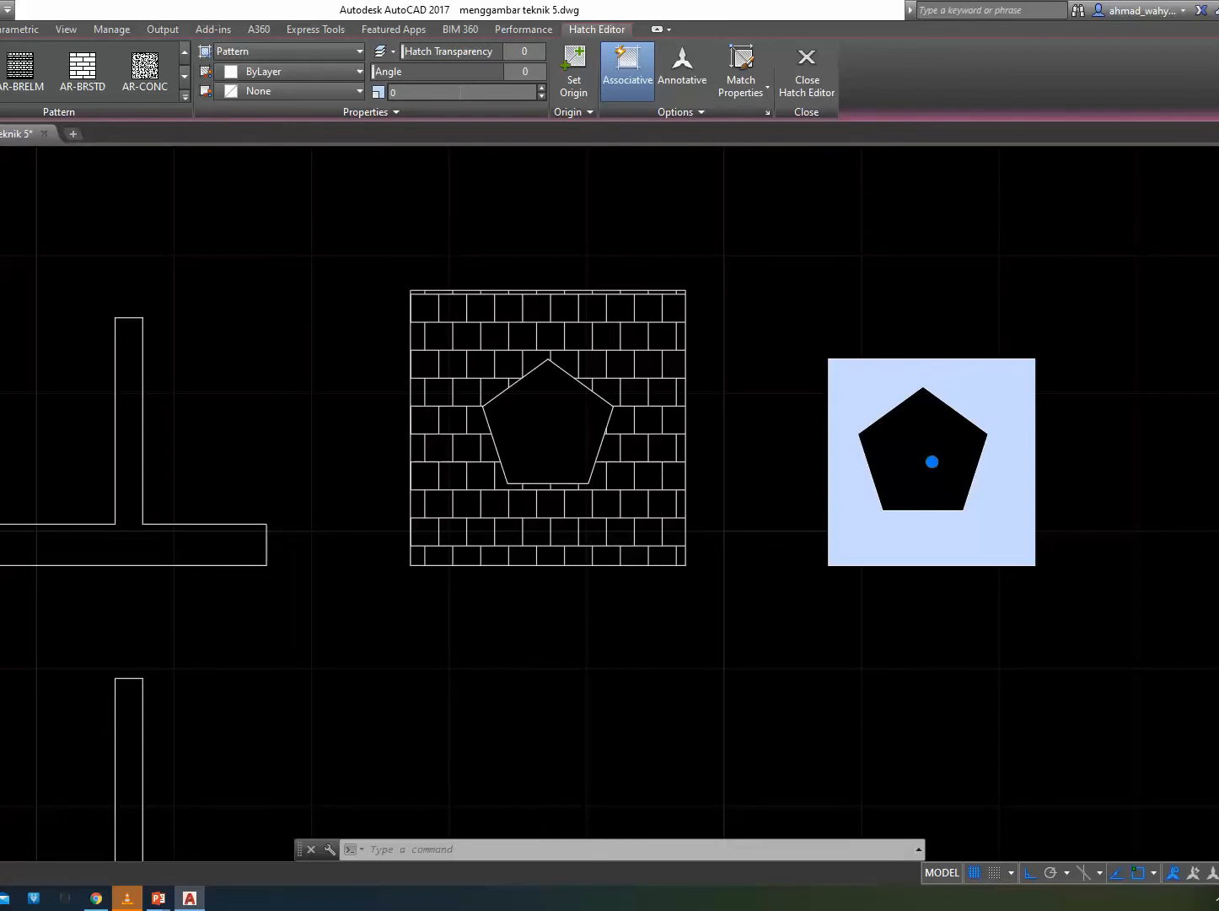
pyautogui.click(841, 372)
pyautogui.click(791, 349)
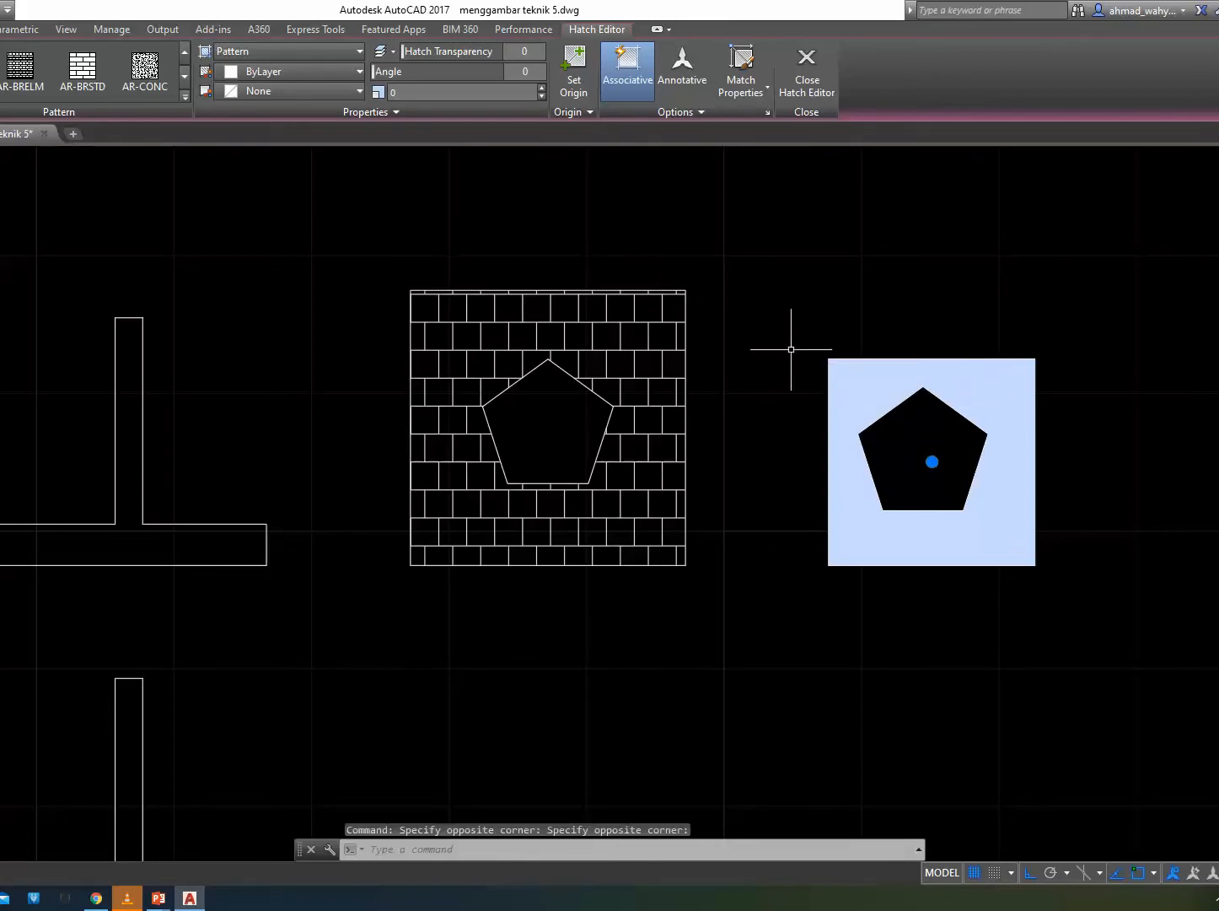
pyautogui.scroll(4, 895, 493)
pyautogui.scroll(-4, 895, 493)
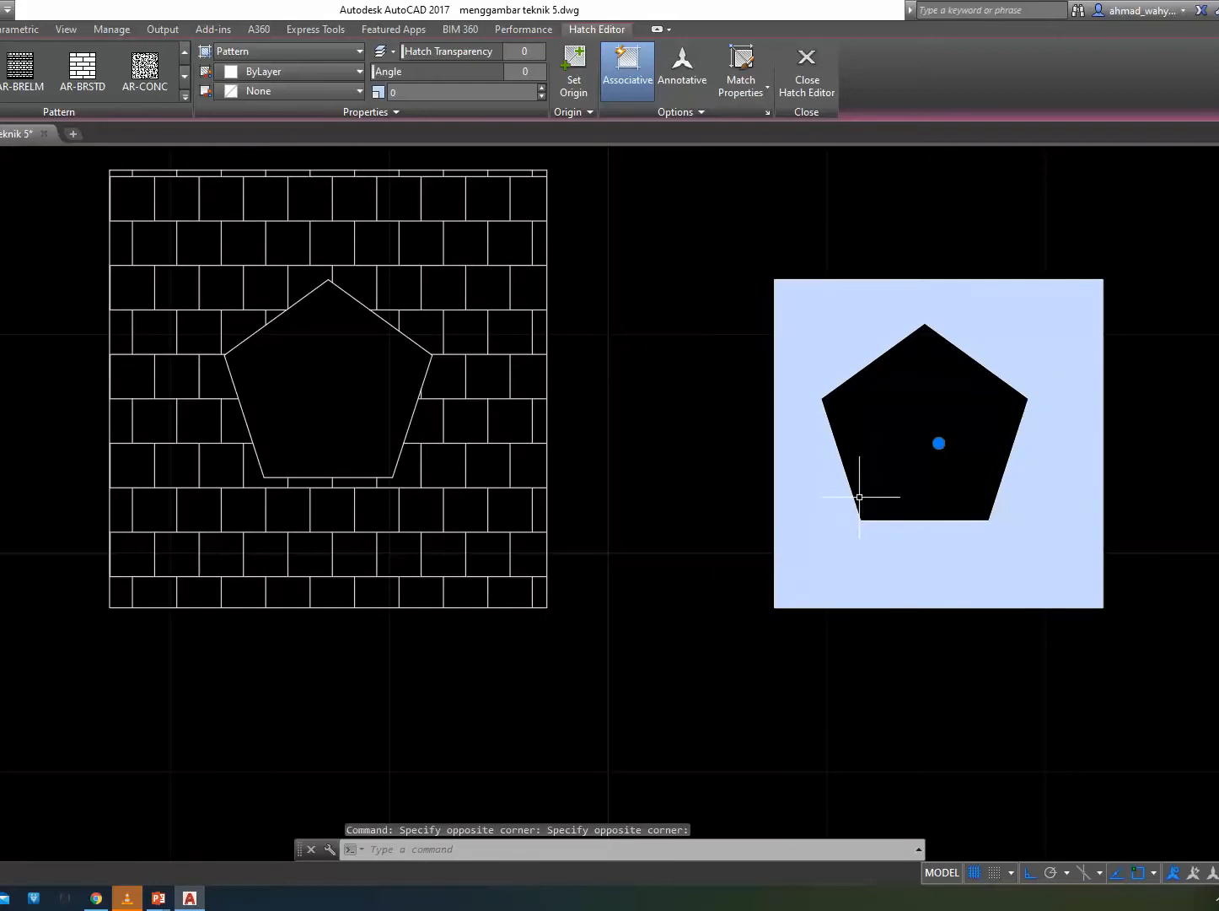
# Try to set the pattern scale of the new square's hatch to 10.
pyautogui.click(434, 93)
pyautogui.write('10')
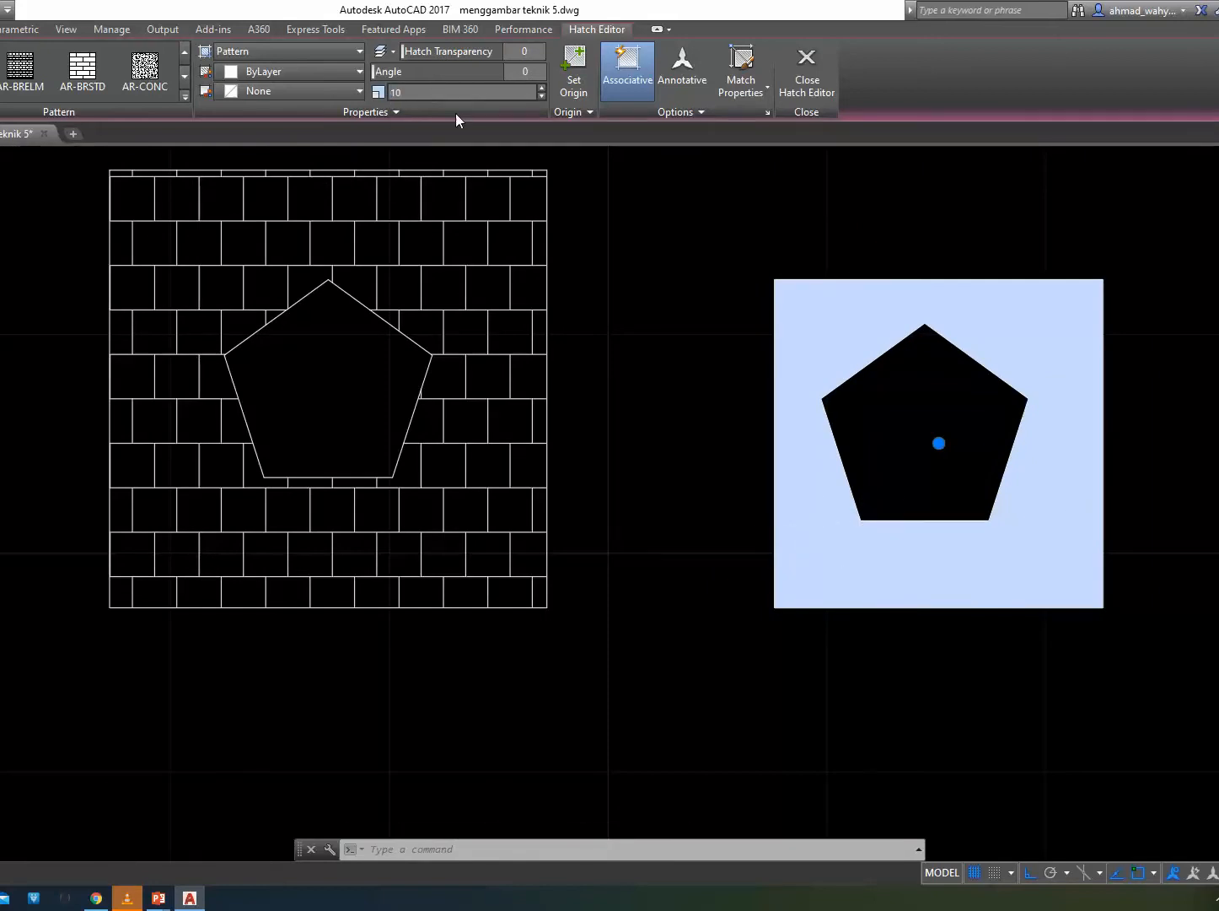
pyautogui.click(944, 721)
pyautogui.press('Return')
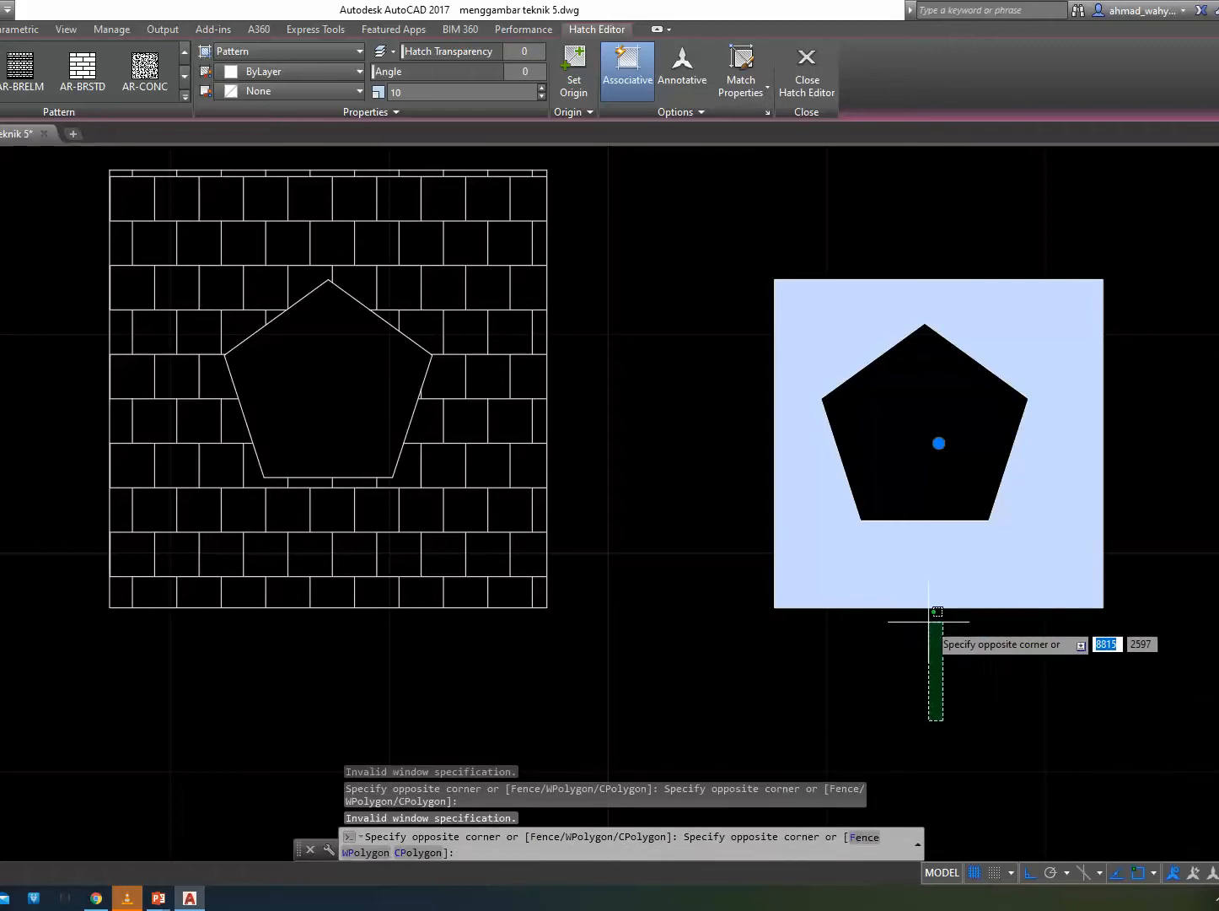
pyautogui.press('Escape')
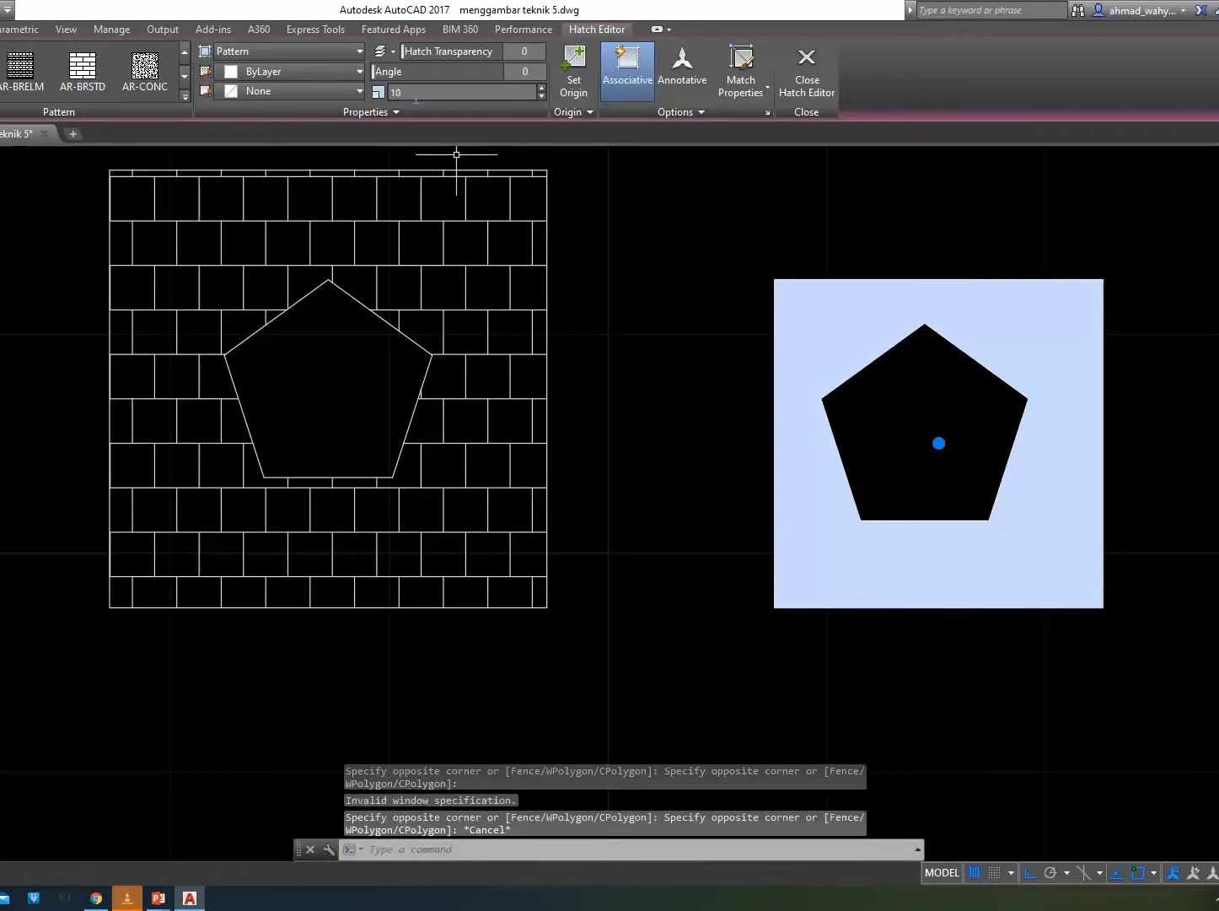
pyautogui.press('Escape')
pyautogui.click(898, 557)
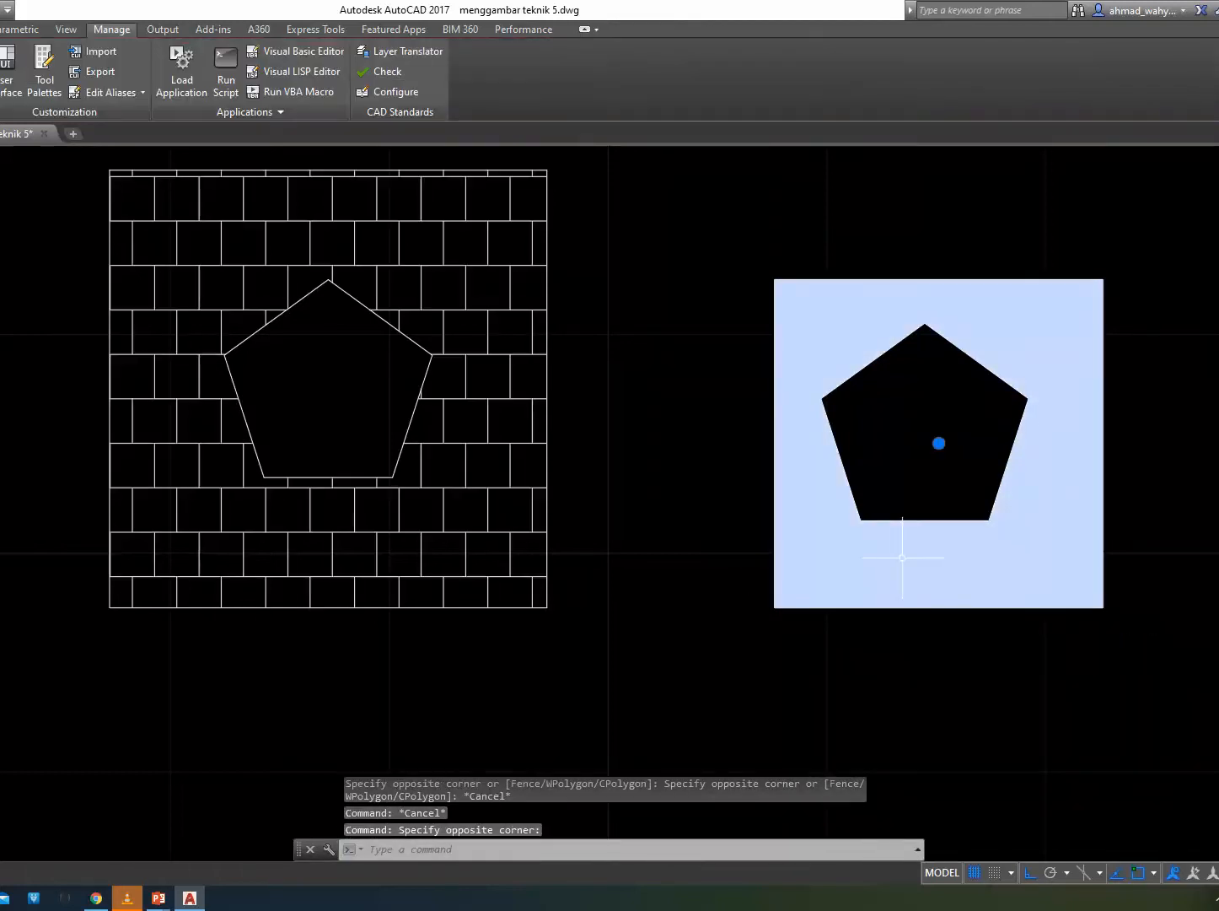
pyautogui.moveTo(902, 557); pyautogui.dragTo(897, 623)
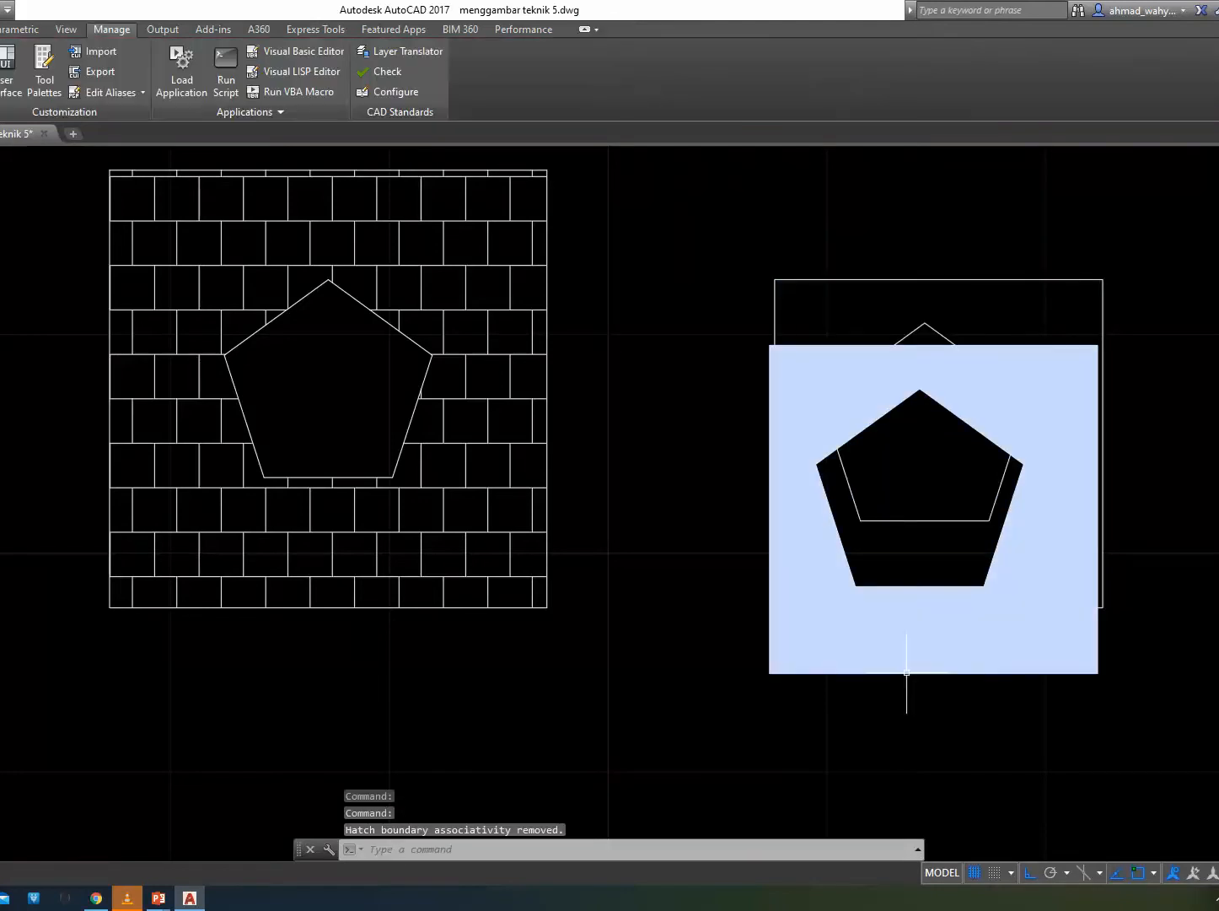
pyautogui.hotkey('ctrl', 'z')
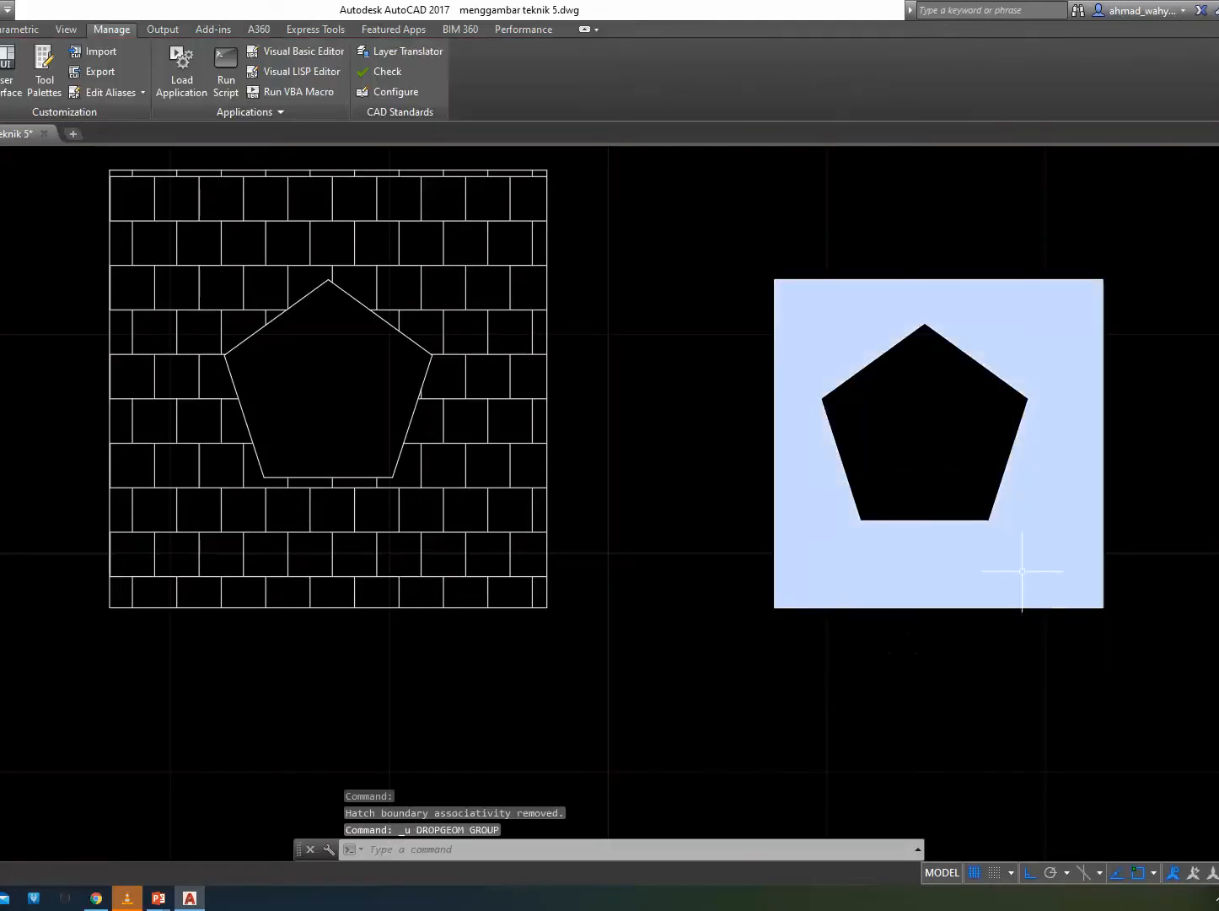
# Try to set the pattern scale of the new square's hatch to 200.
pyautogui.click(1021, 565)
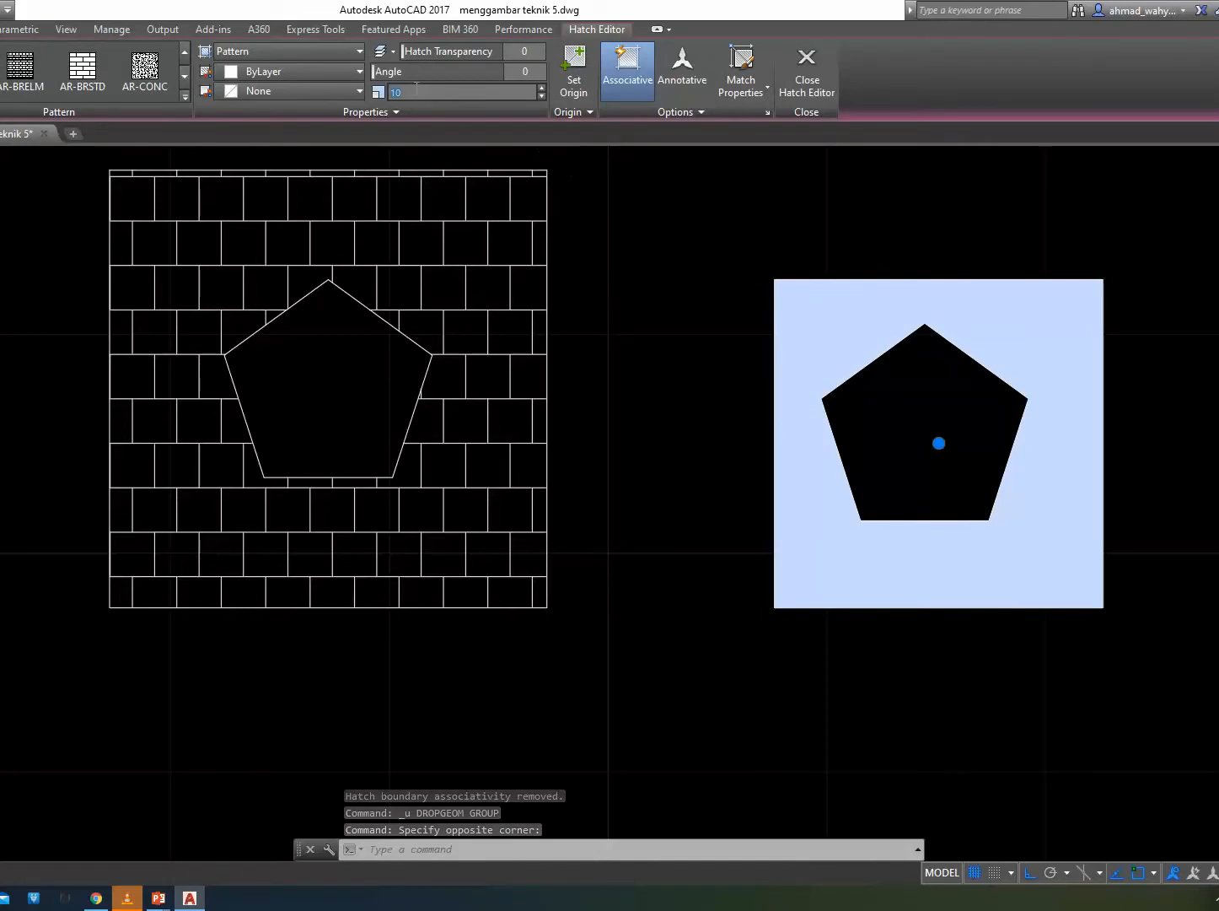
pyautogui.write('0.00')
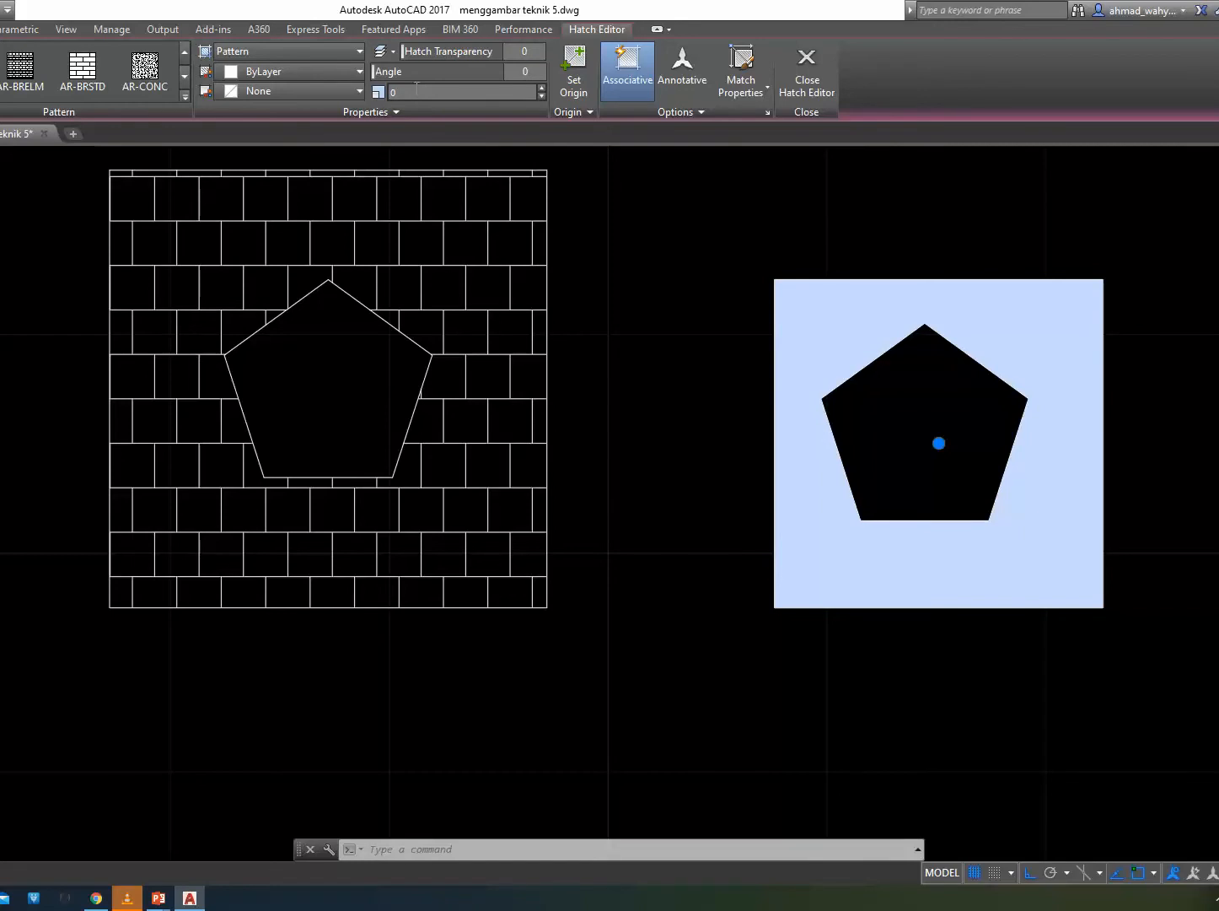
pyautogui.write('0')
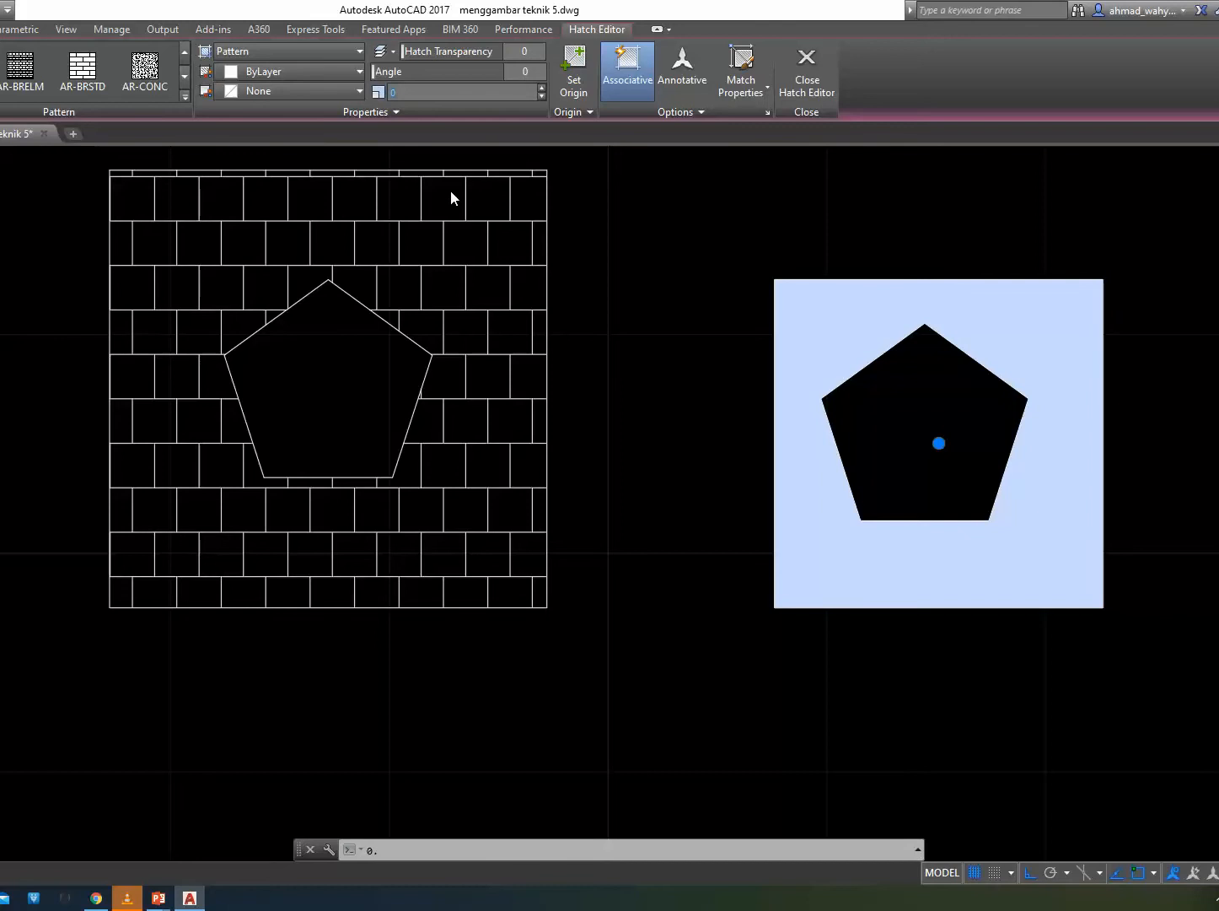
pyautogui.write('200')
pyautogui.press('Return')
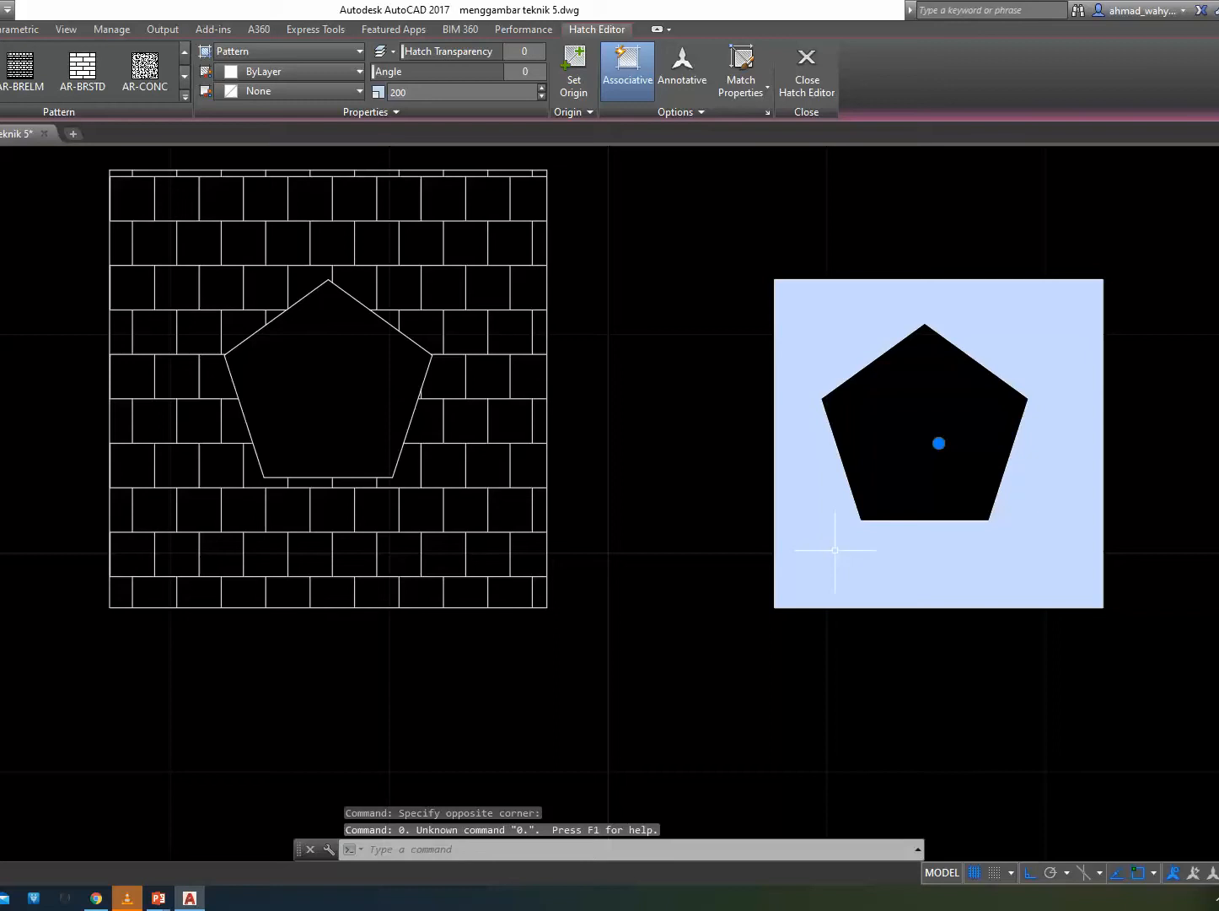
pyautogui.press('Escape')
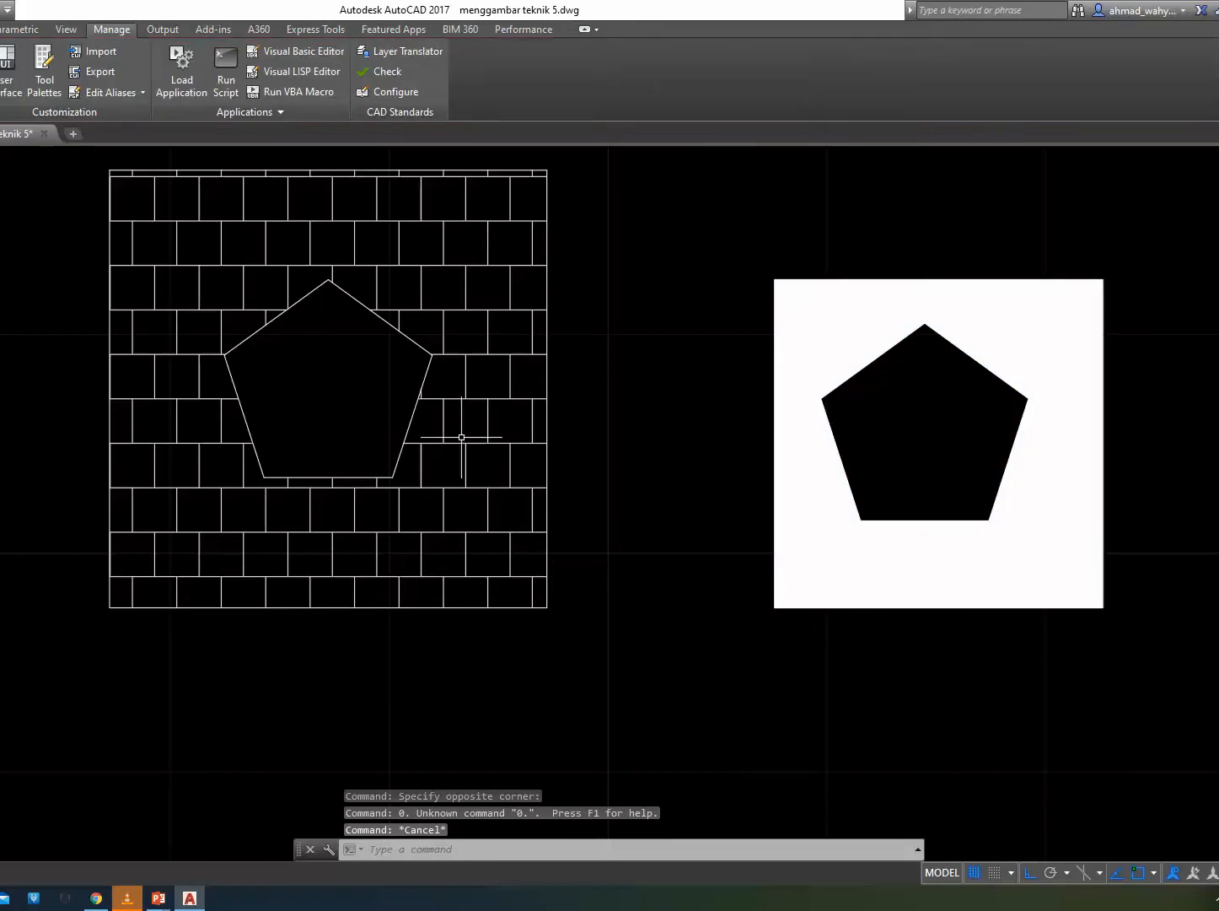
# Match the properties of the larger square's brick hatch onto the smaller square's hatch with Match Properties.
pyautogui.write('ma')
pyautogui.press('Return')
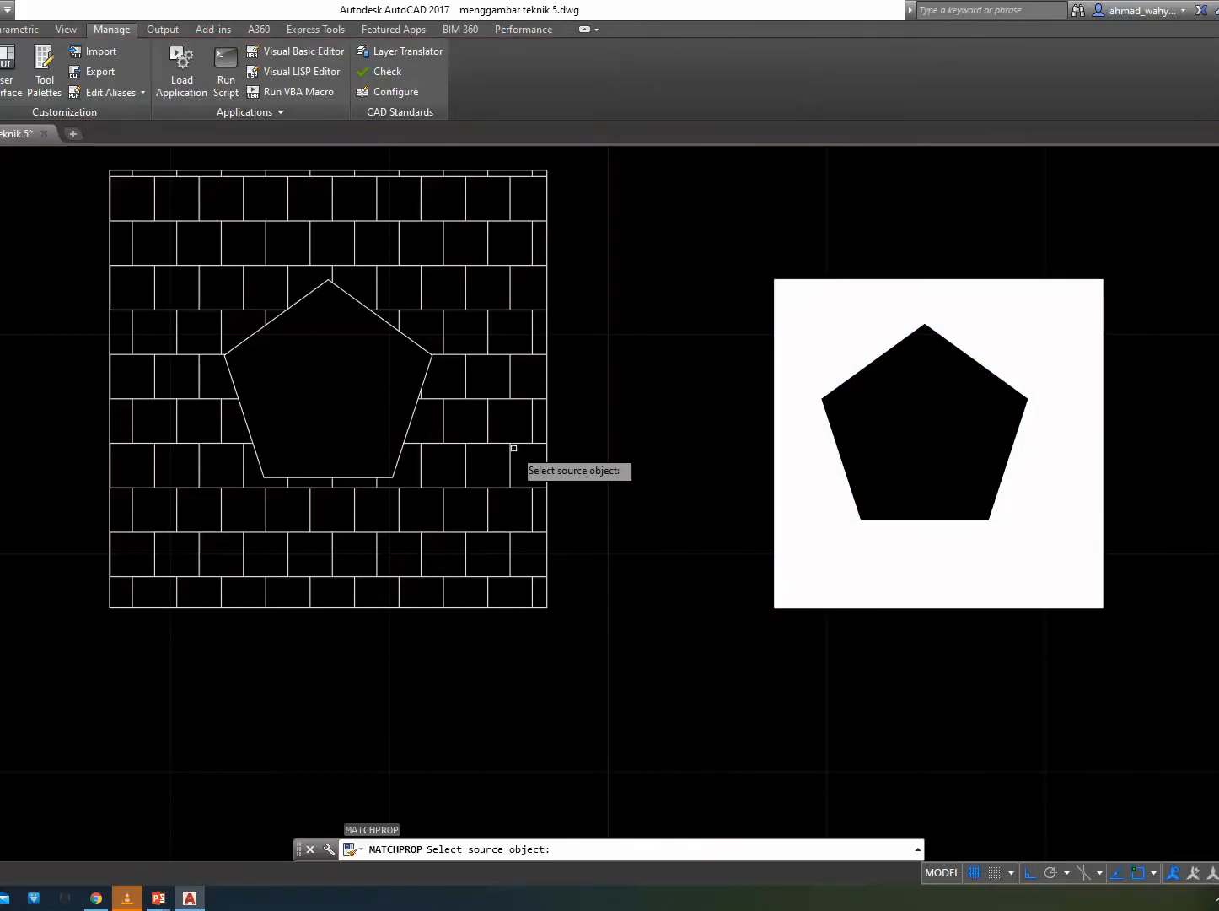
pyautogui.click(517, 445)
pyautogui.click(911, 543)
pyautogui.press('Escape')
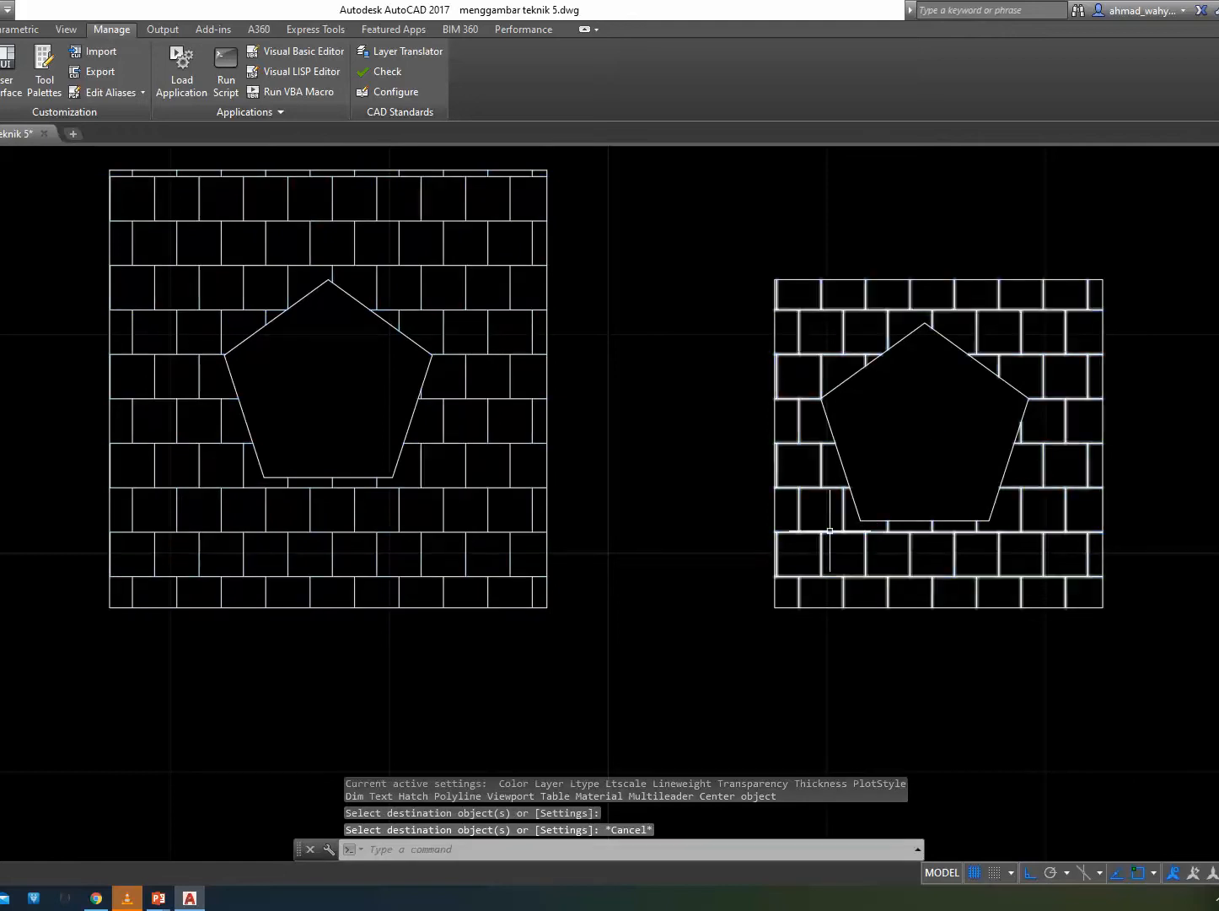
# Check the pattern scale of the matched hatch in the smaller square.
pyautogui.click(830, 530)
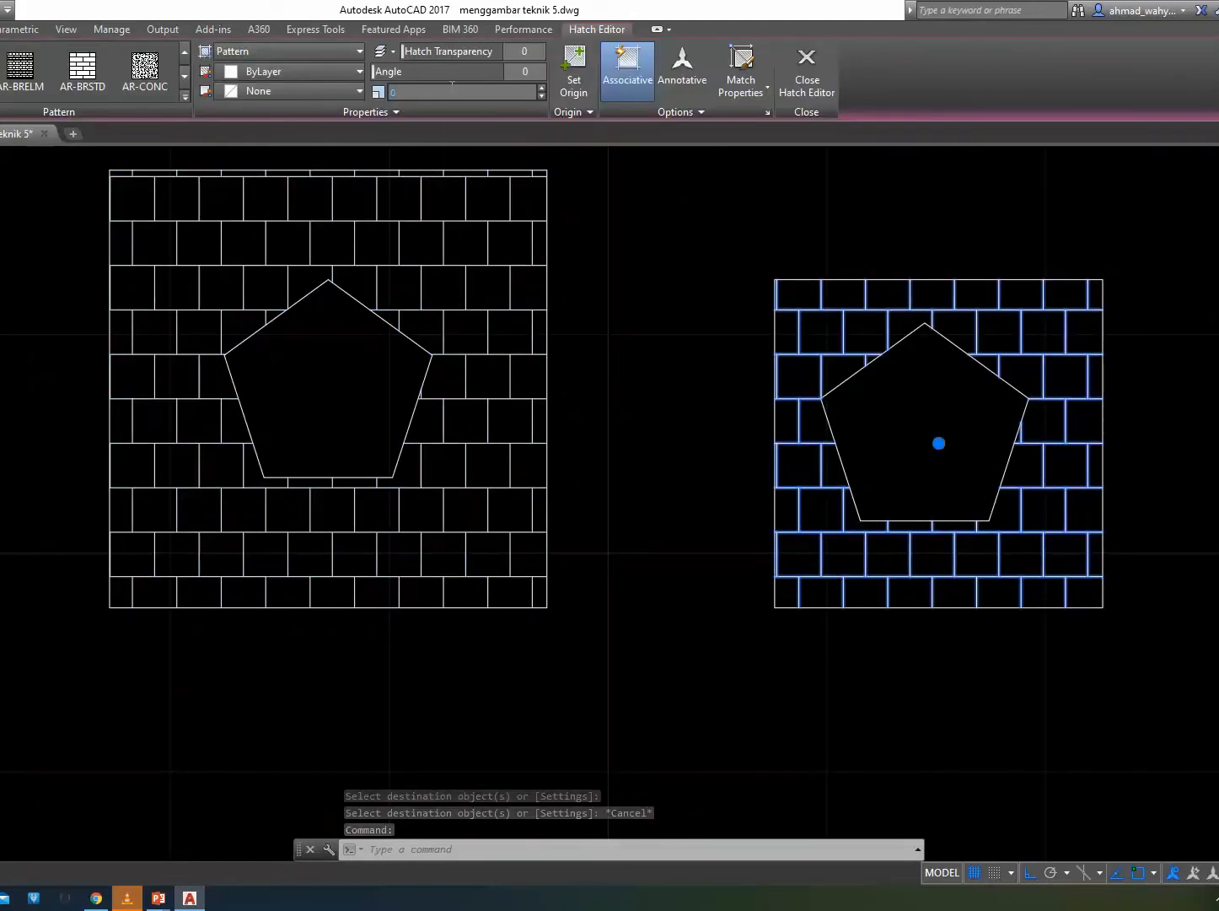
pyautogui.click(448, 91)
pyautogui.click(543, 95)
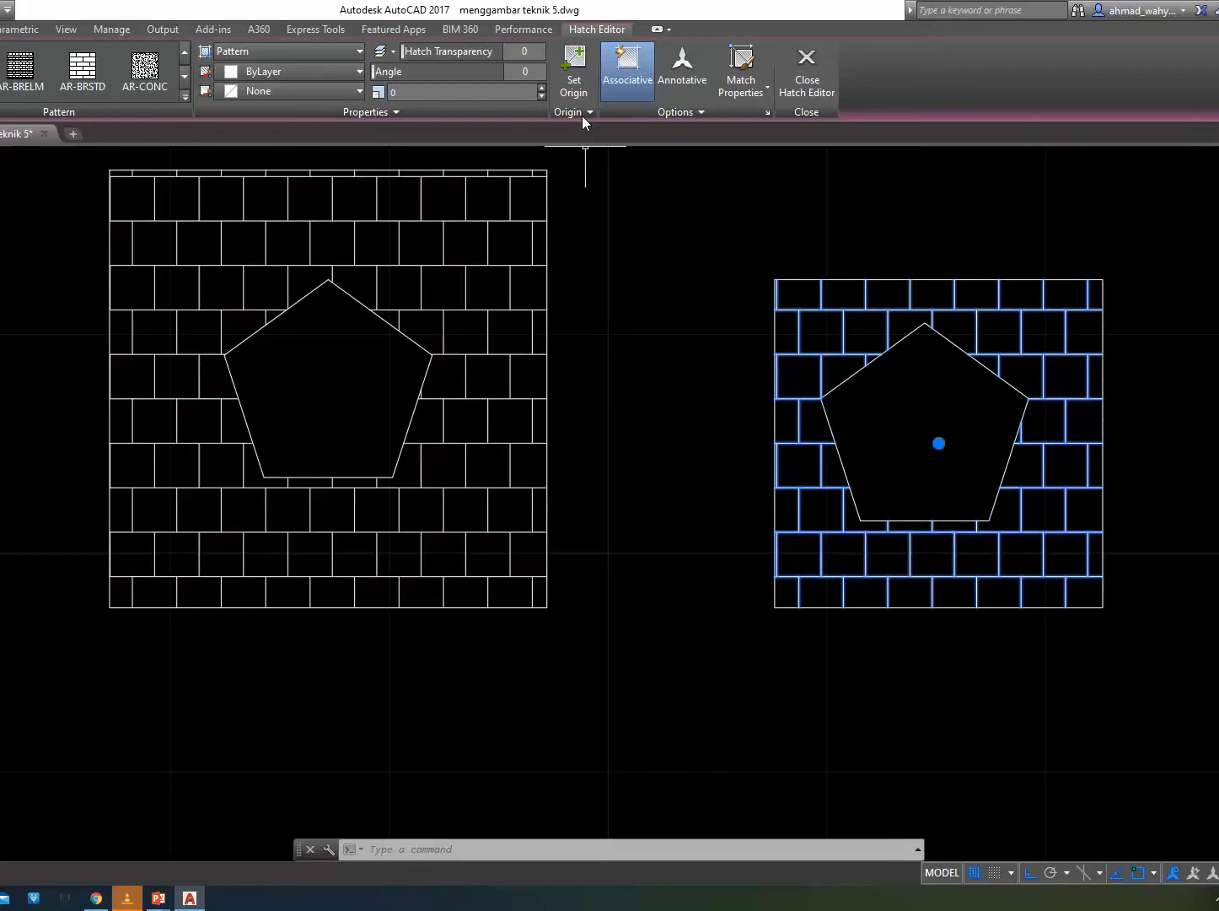
pyautogui.click(703, 361)
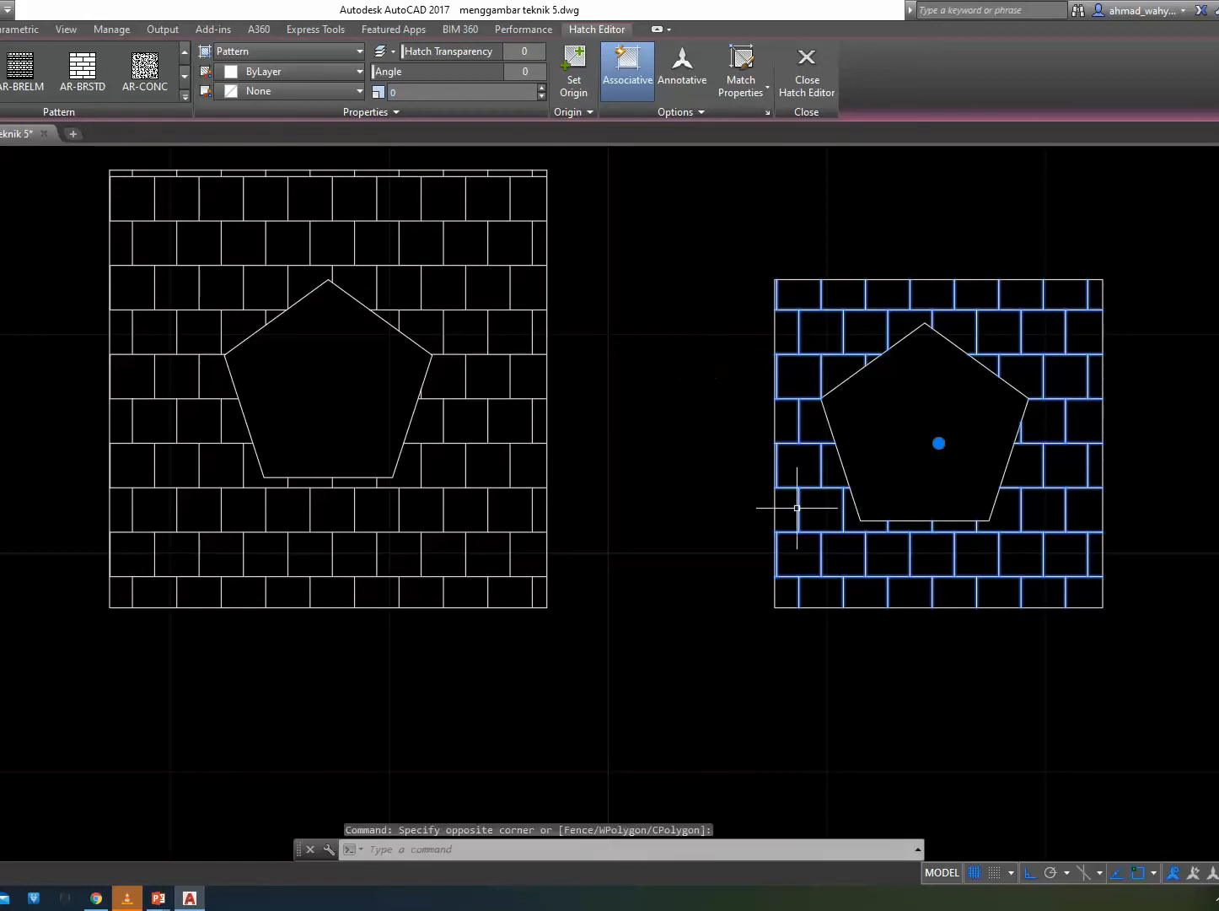
pyautogui.press('Escape')
# Examine the command shortcut tables beside the practice drawings, from ROTATE through SCALE.
pyautogui.scroll(-2, 739, 564)
pyautogui.scroll(-2, 739, 564)
pyautogui.moveTo(693, 630); pyautogui.dragTo(1070, 680, button='middle')
pyautogui.moveTo(608, 647); pyautogui.dragTo(801, 574, button='middle')
pyautogui.scroll(-2, 548, 592)
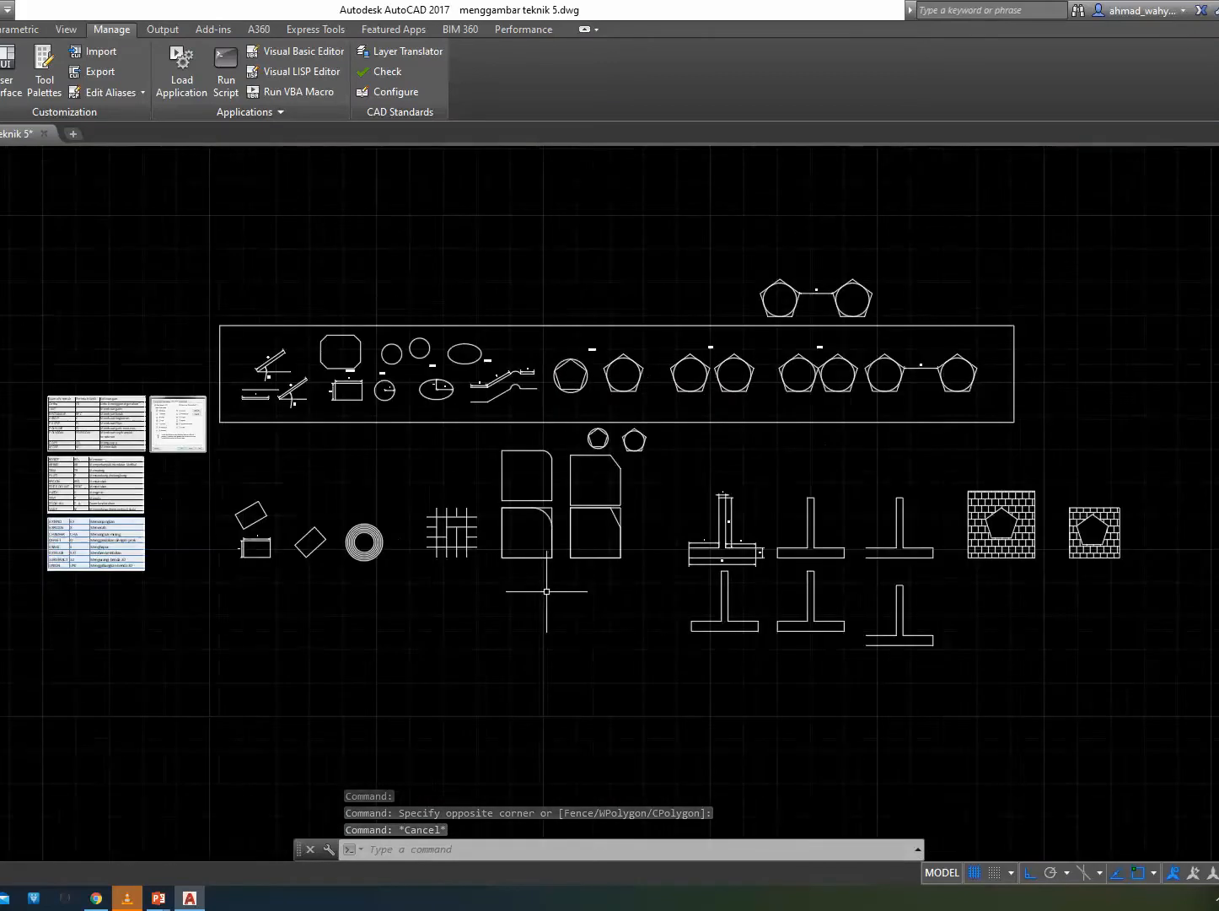
pyautogui.scroll(4, 43, 487)
pyautogui.scroll(2, 43, 487)
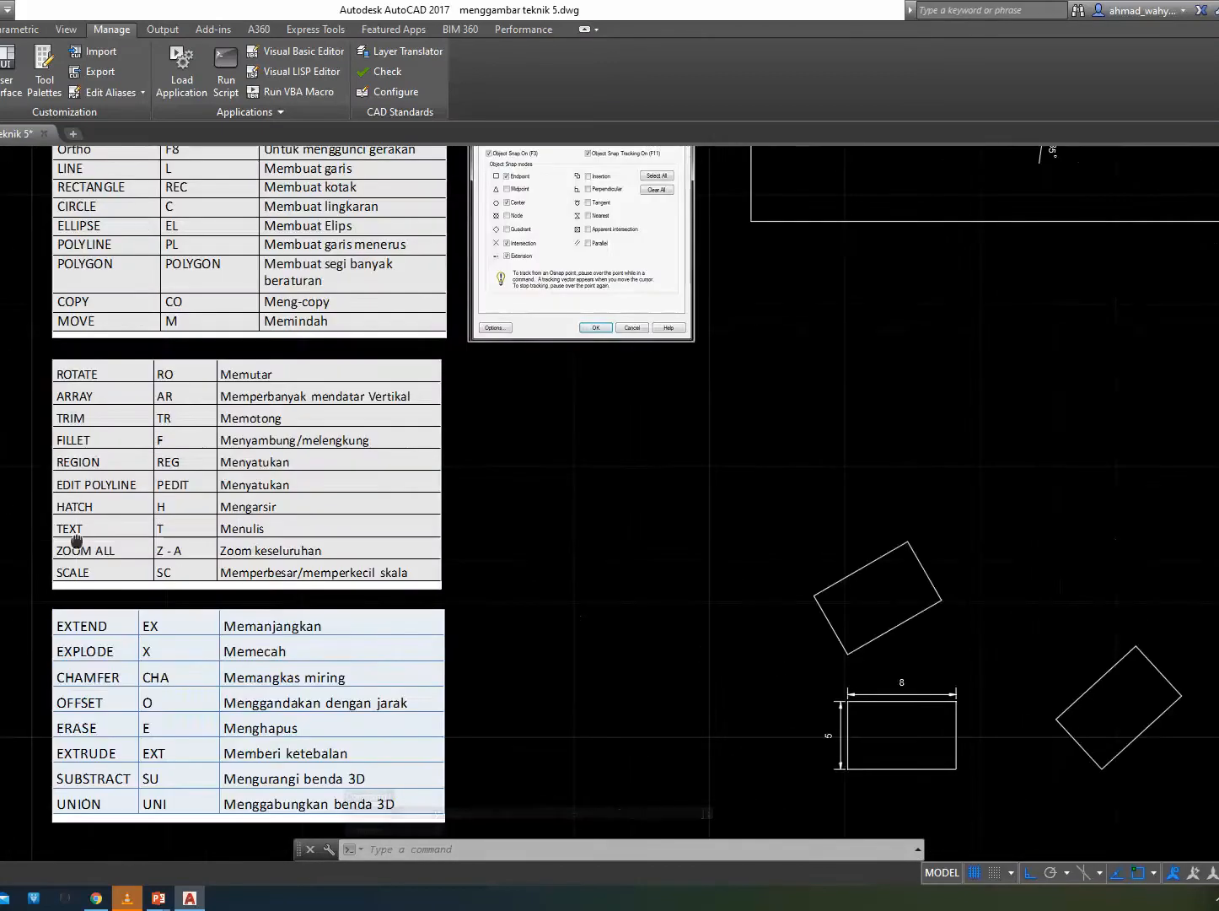
pyautogui.moveTo(75, 545); pyautogui.dragTo(132, 470, button='middle')
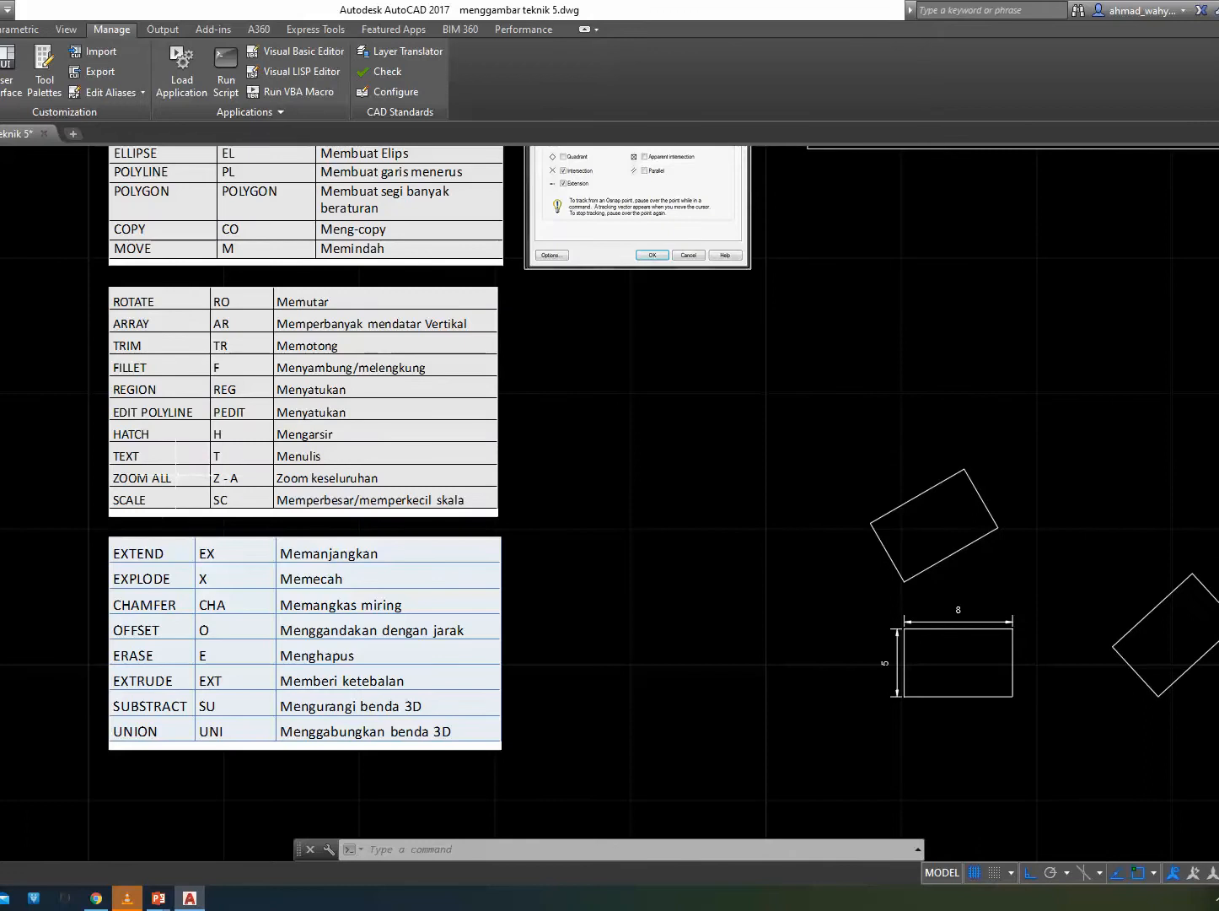
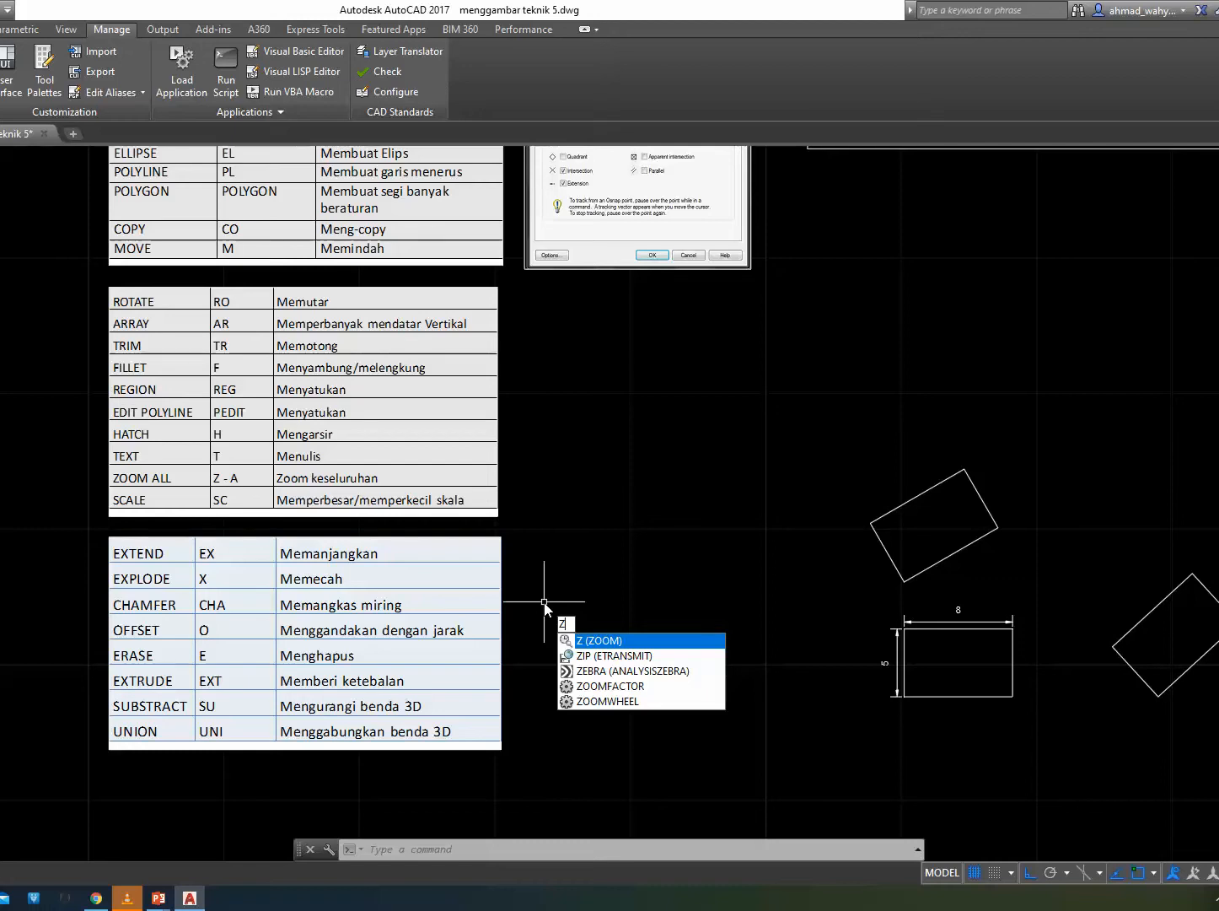
pyautogui.write('a')
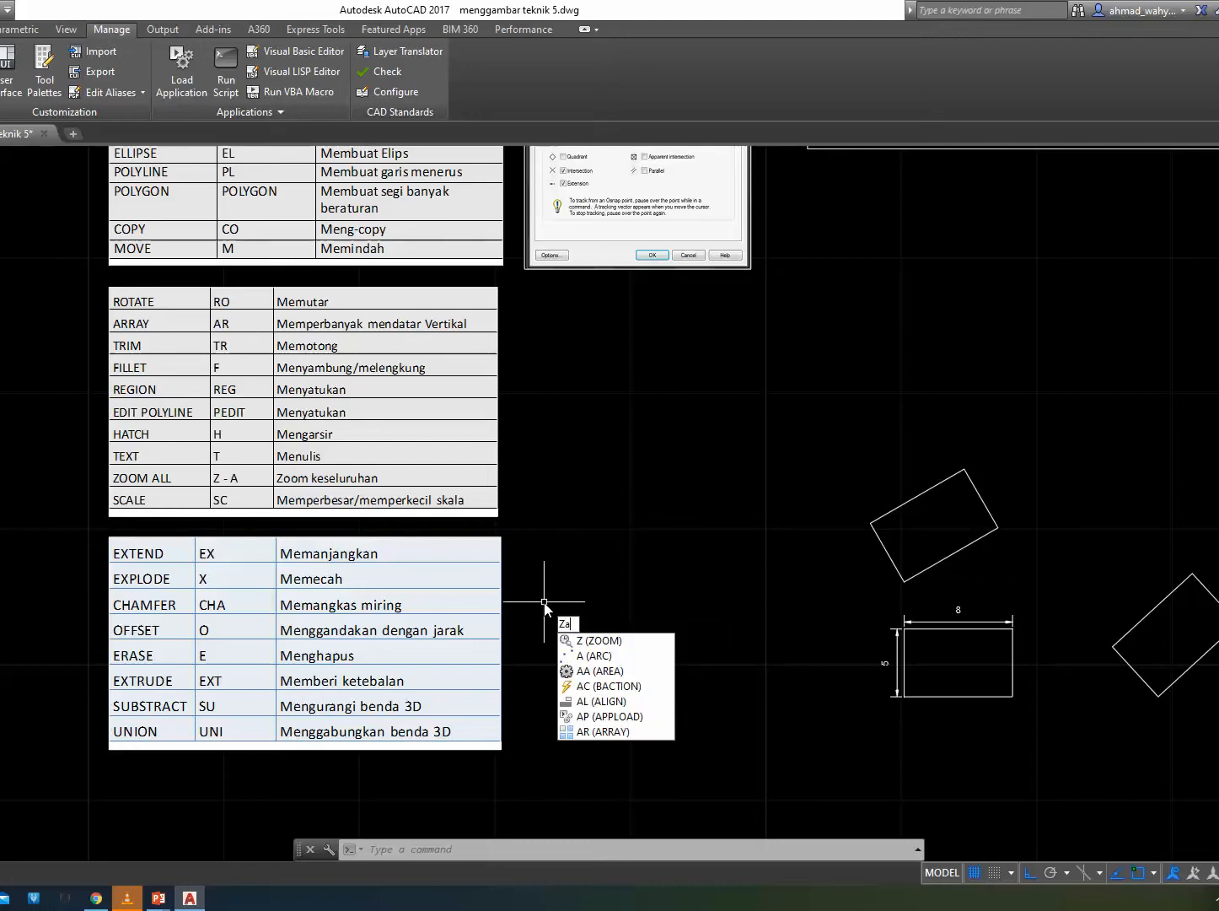
pyautogui.press('Return')
pyautogui.press('Escape')
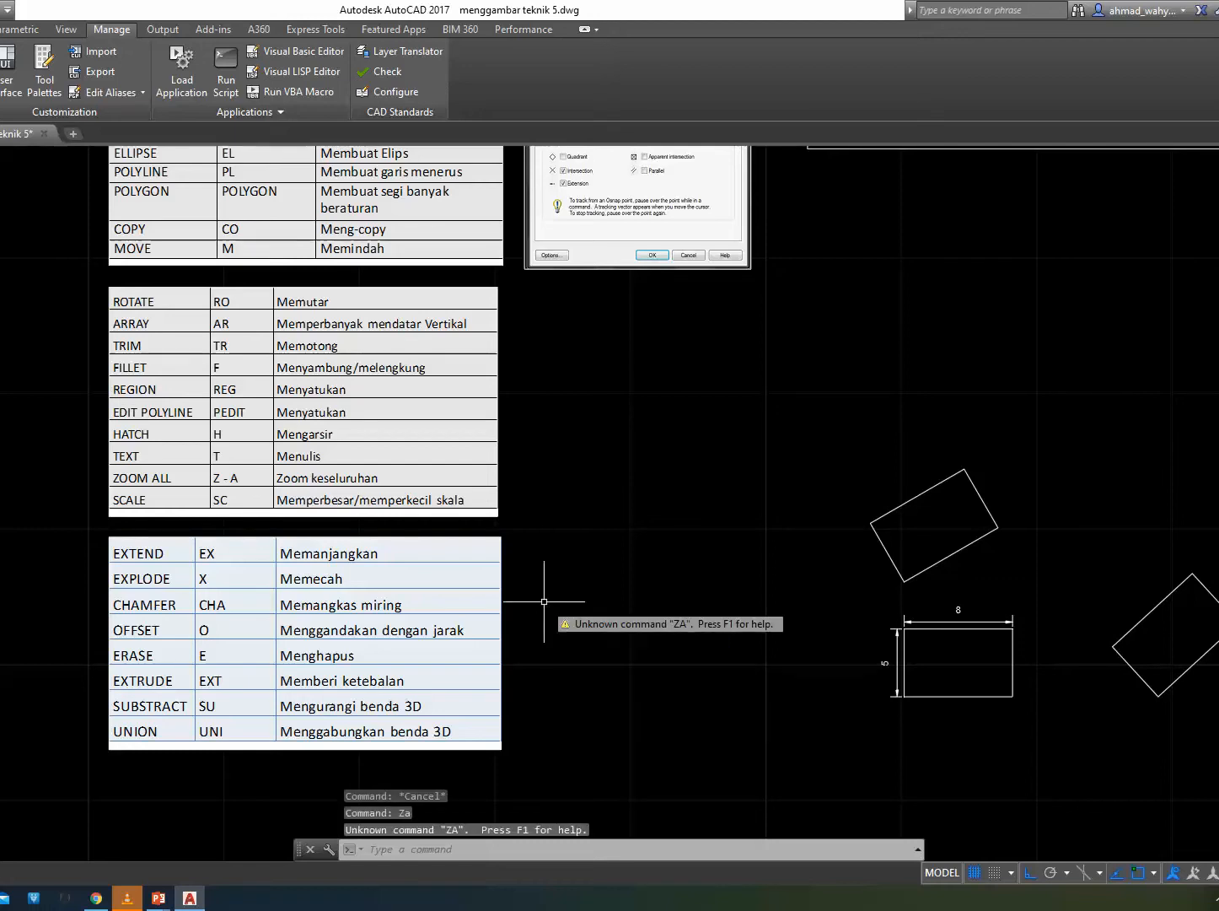
# Display the whole drawing with the Zoom command's All option.
pyautogui.write('z')
pyautogui.press('Return')
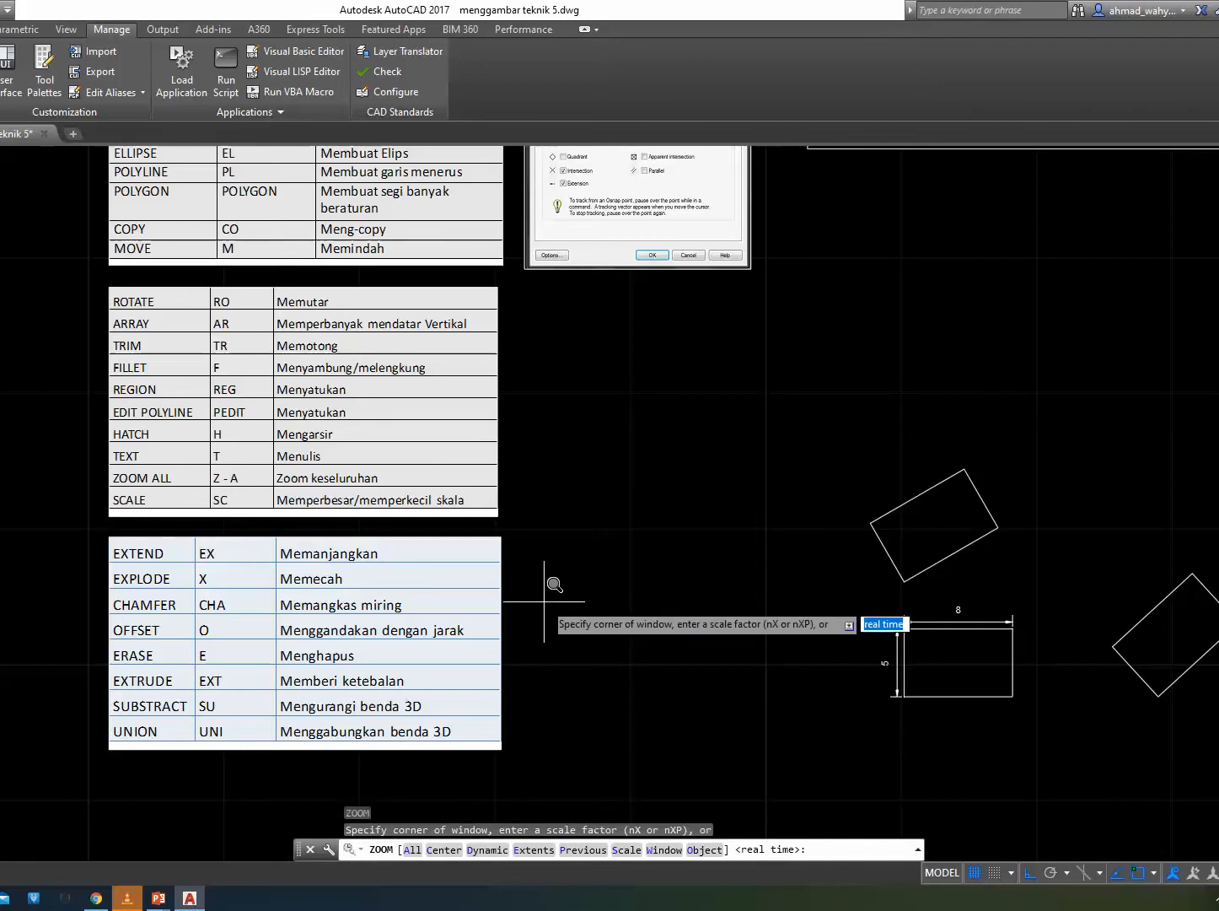
pyautogui.write('a')
pyautogui.press('Return')
# Erase the small cluster of stray objects lying far away from the practice drawings.
pyautogui.middleClick(618, 463)
pyautogui.middleClick(618, 463)
pyautogui.moveTo(499, 501); pyautogui.dragTo(1048, 575, button='middle')
pyautogui.moveTo(644, 577)
pyautogui.mouseDown(button='middle')
pyautogui.moveTo(540, 562)
pyautogui.moveTo(378, 595)
pyautogui.mouseUp(button='middle')
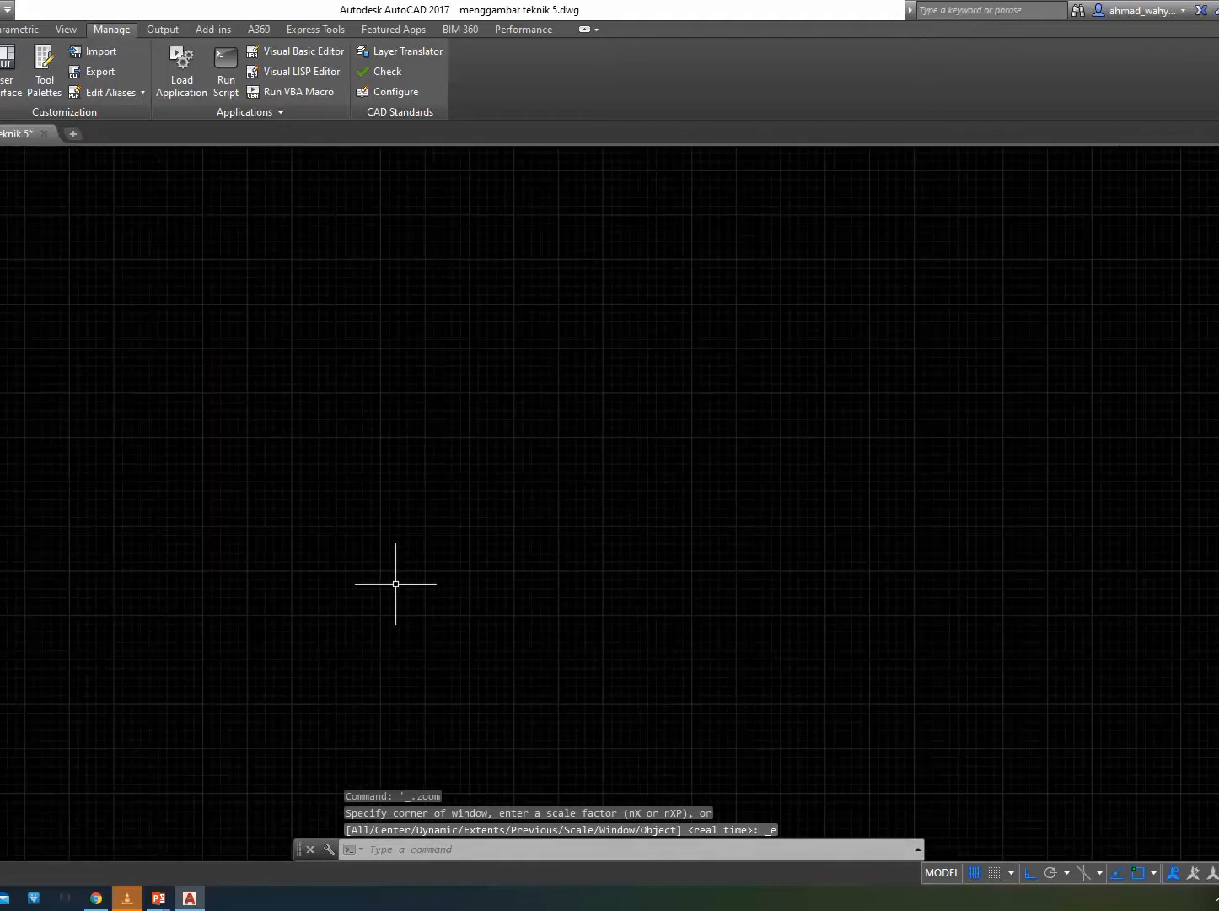
pyautogui.scroll(-2, 1033, 428)
pyautogui.moveTo(1139, 499); pyautogui.dragTo(811, 511, button='middle')
pyautogui.moveTo(893, 503); pyautogui.dragTo(809, 485, button='middle')
pyautogui.scroll(3, 645, 466)
pyautogui.click(736, 395)
pyautogui.click(1098, 642)
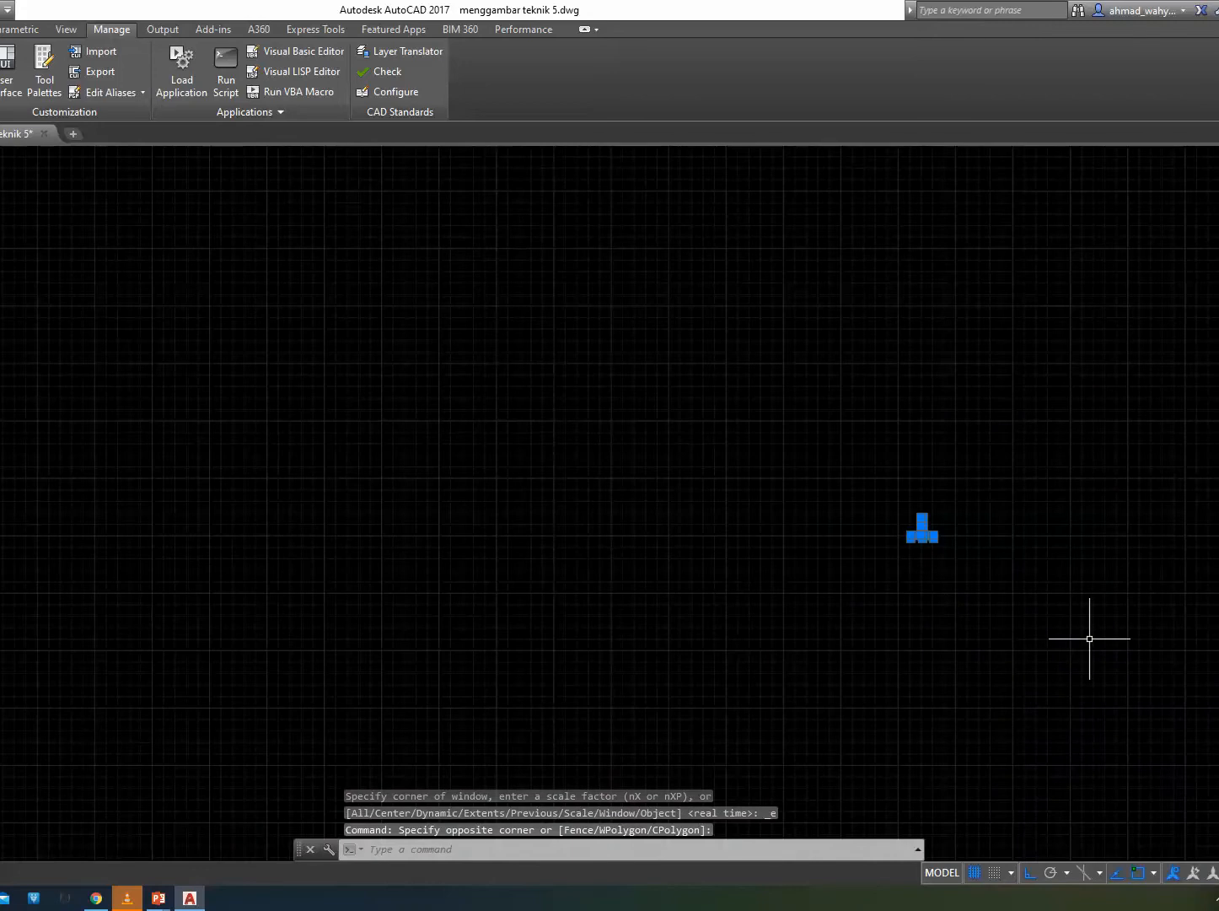
pyautogui.press('Delete')
# Compare the drawing's Zoom Extents view with its Zoom All view.
pyautogui.middleClick(1078, 642)
pyautogui.middleClick(1077, 642)
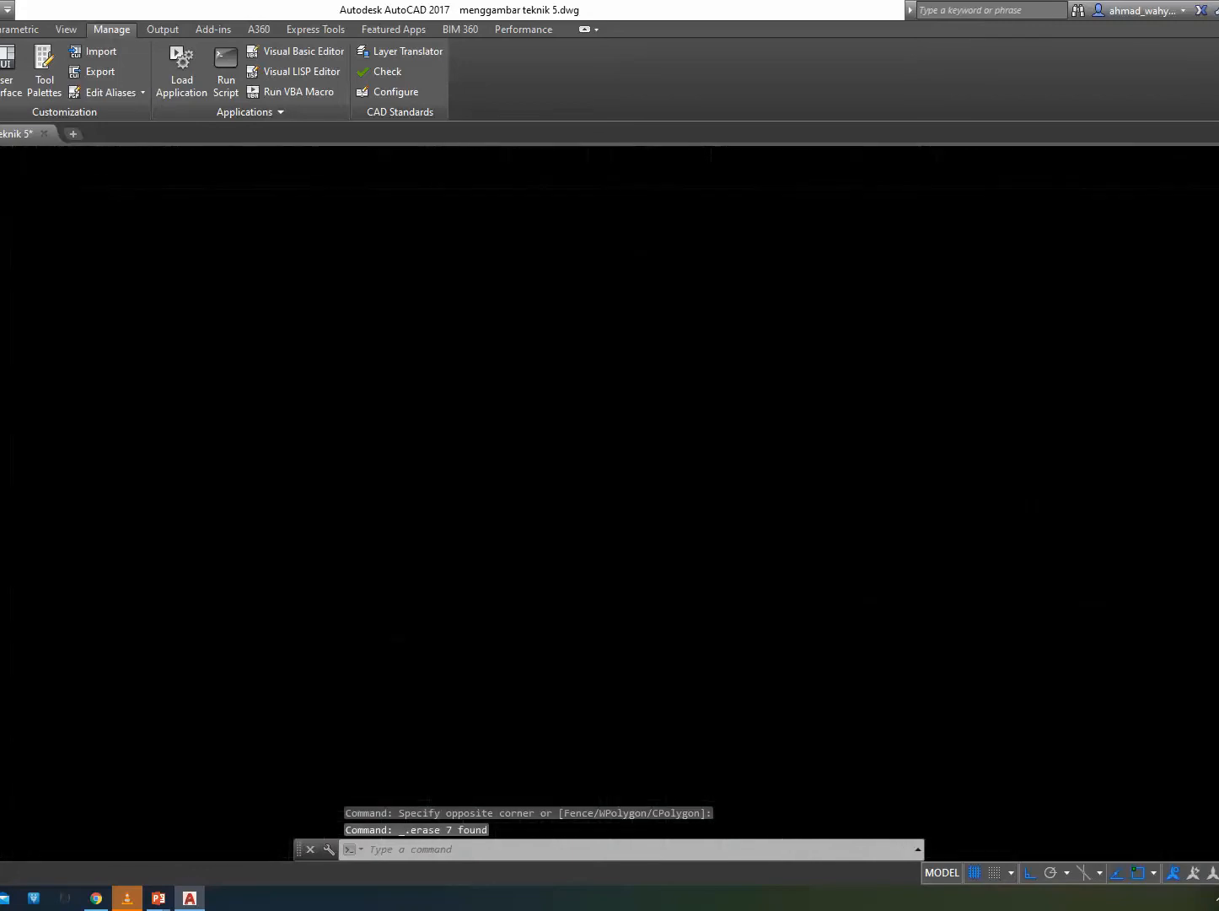
pyautogui.write('z')
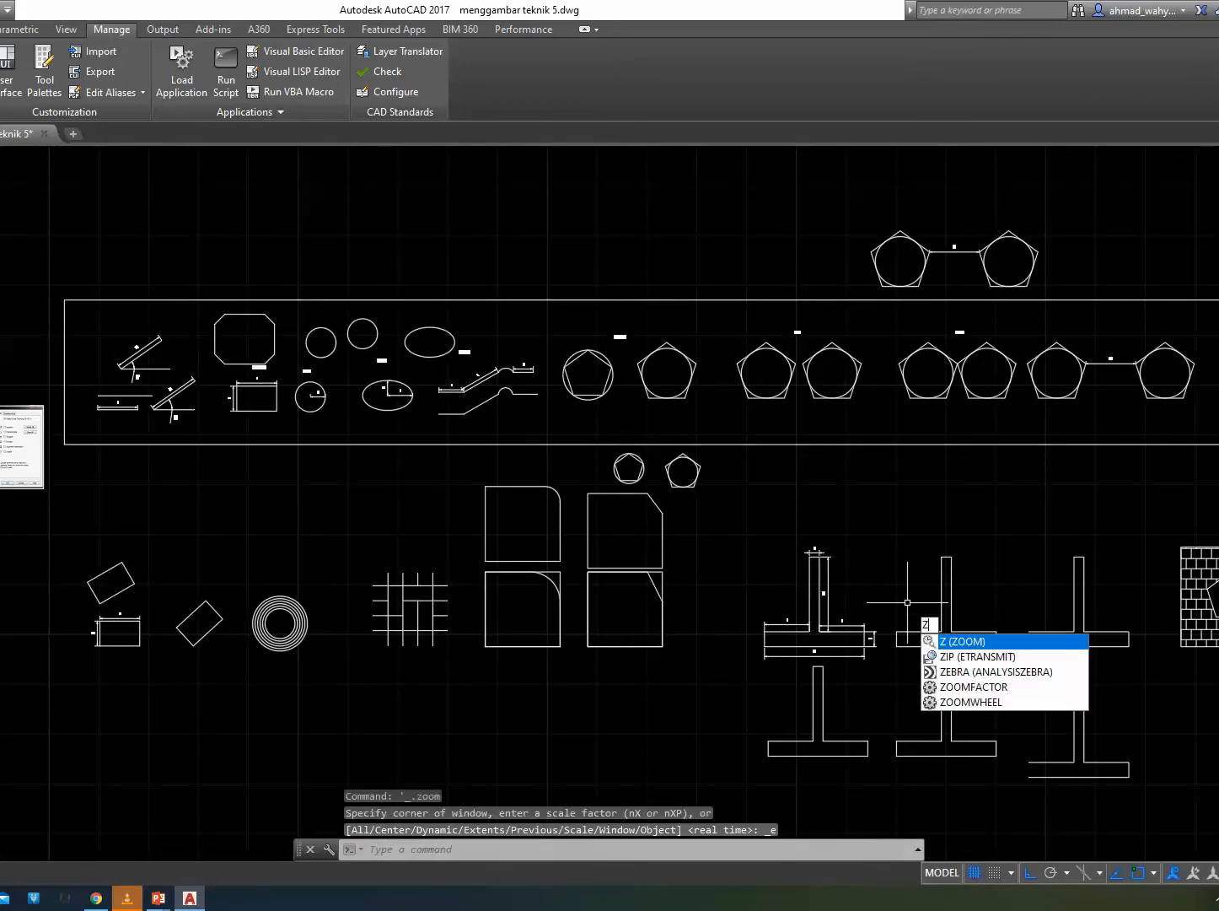
pyautogui.press('Return')
pyautogui.write('a')
pyautogui.press('Return')
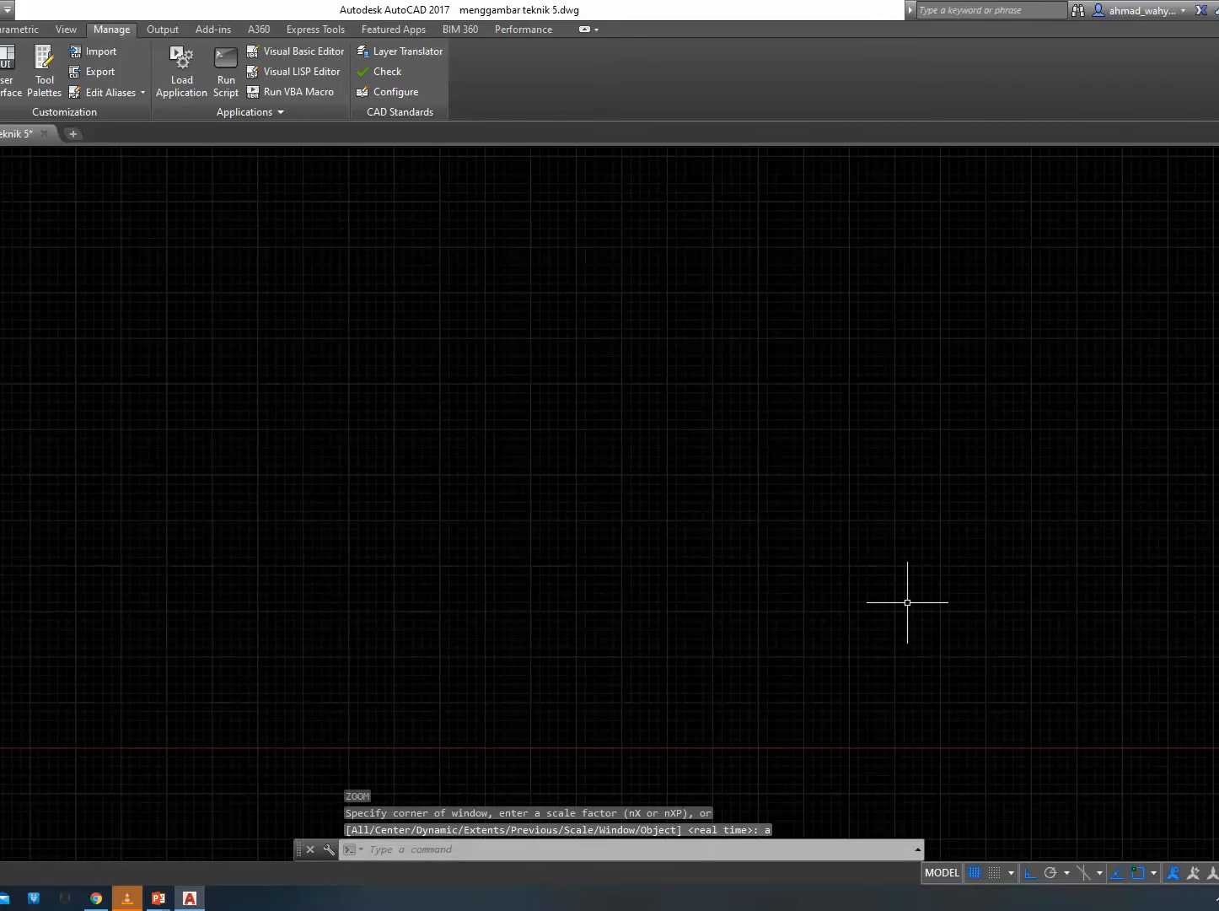
pyautogui.middleClick(873, 595)
pyautogui.middleClick(872, 594)
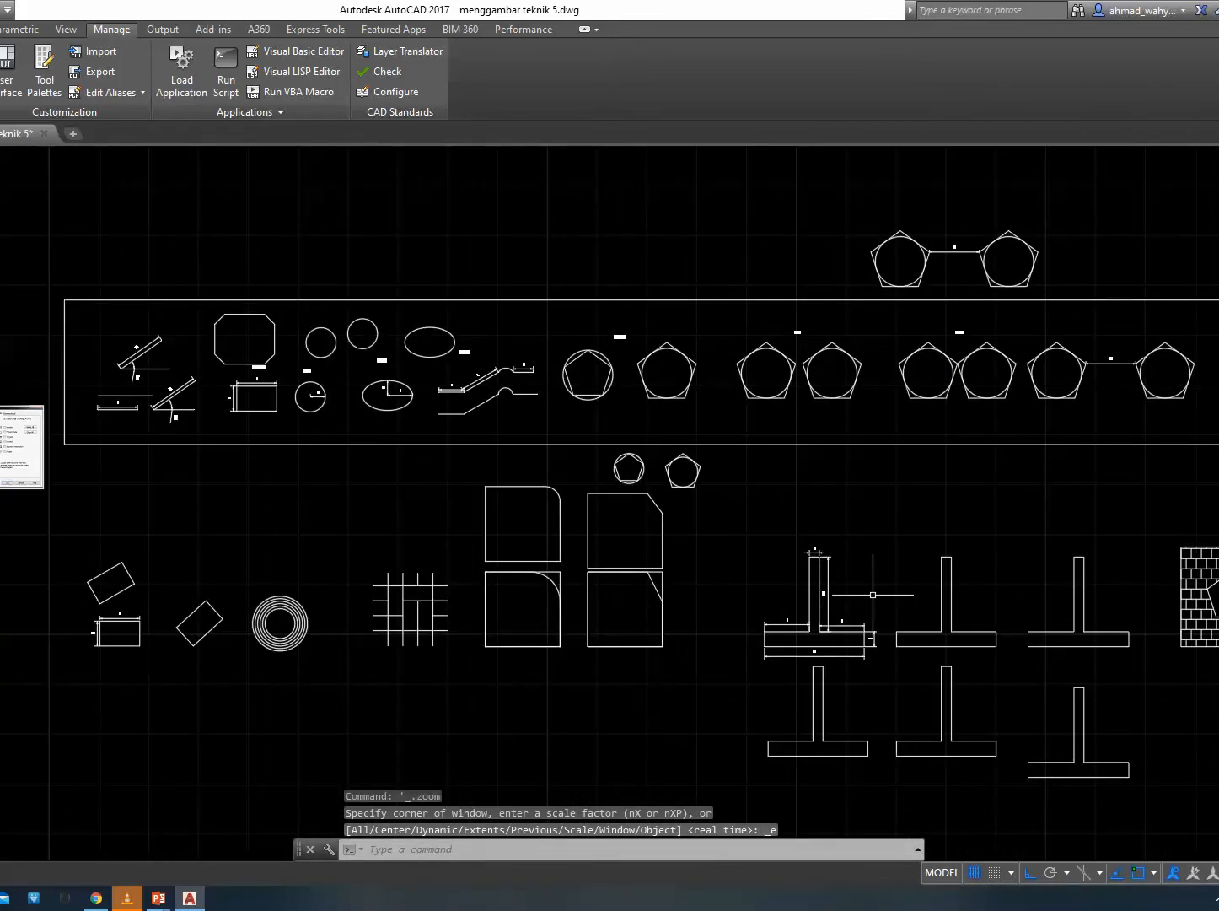
# Run Zoom All again, check the area around the origin for stray objects, and return to the practice shapes.
pyautogui.write('z')
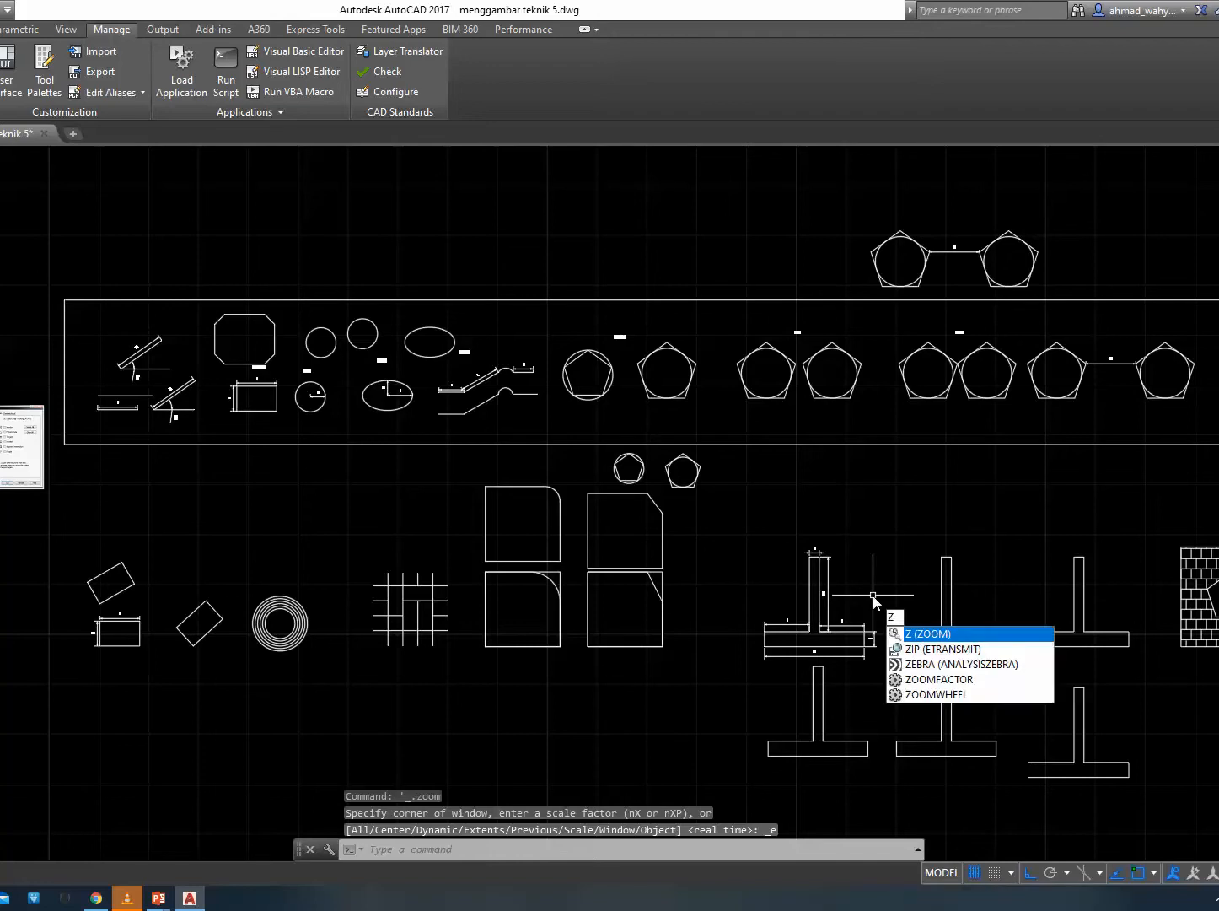
pyautogui.press('Return')
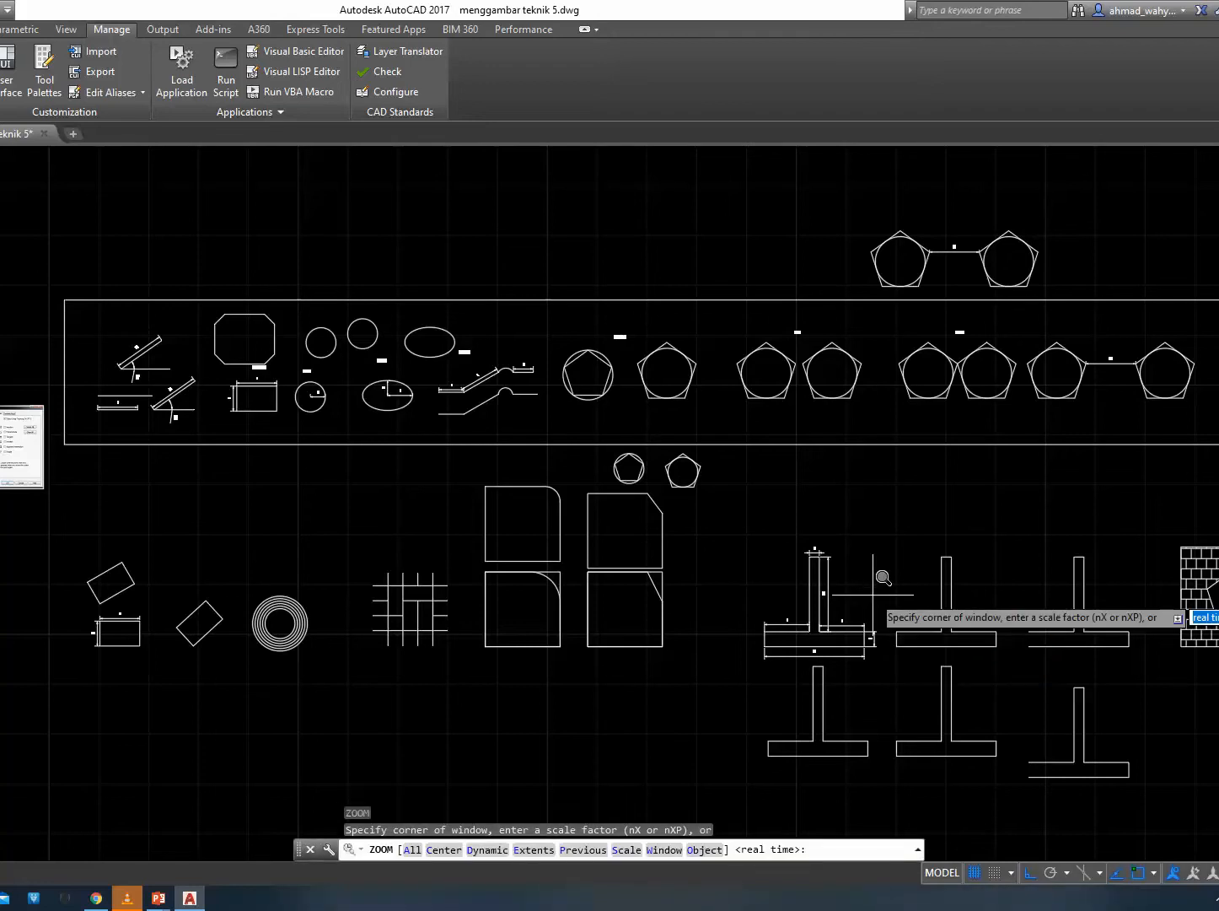
pyautogui.write('a')
pyautogui.press('Return')
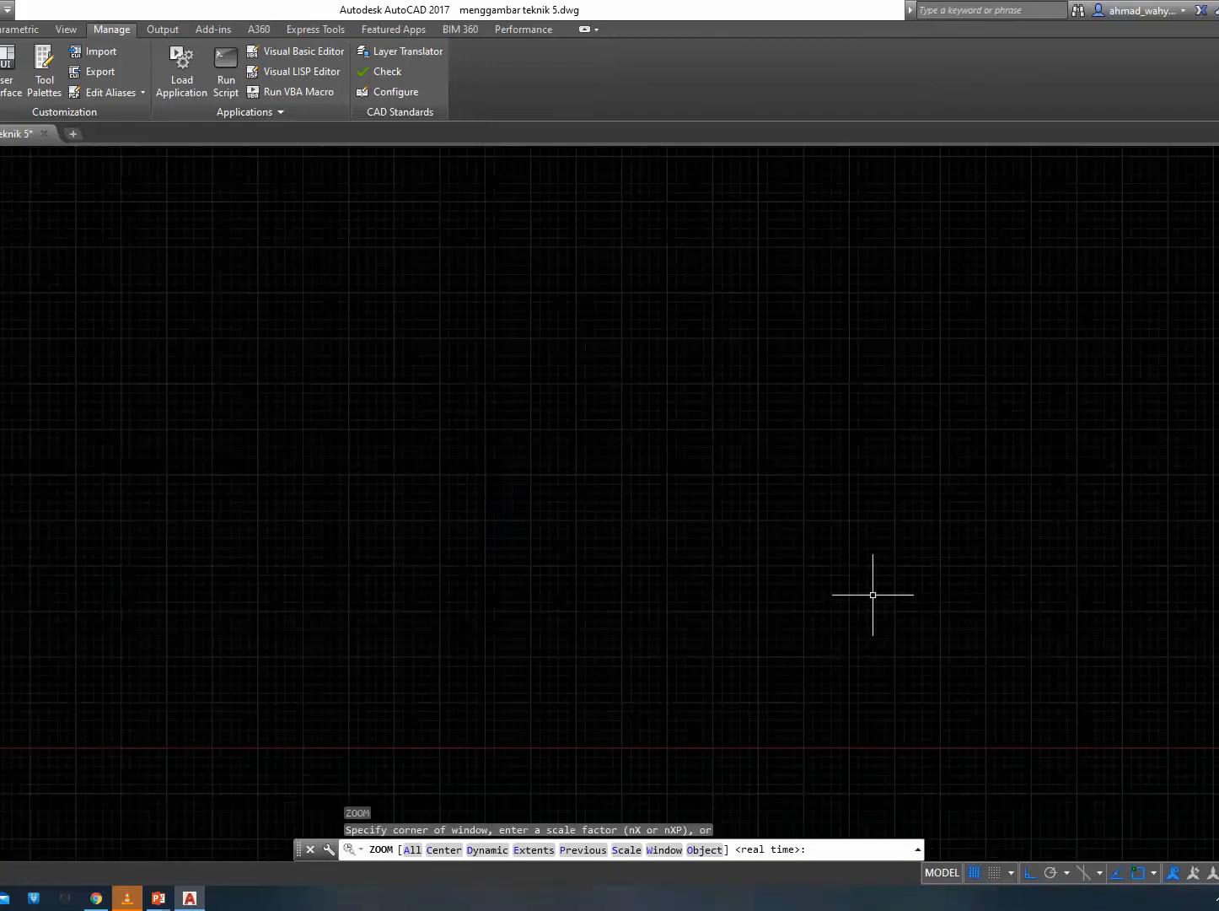
pyautogui.scroll(-2, 136, 652)
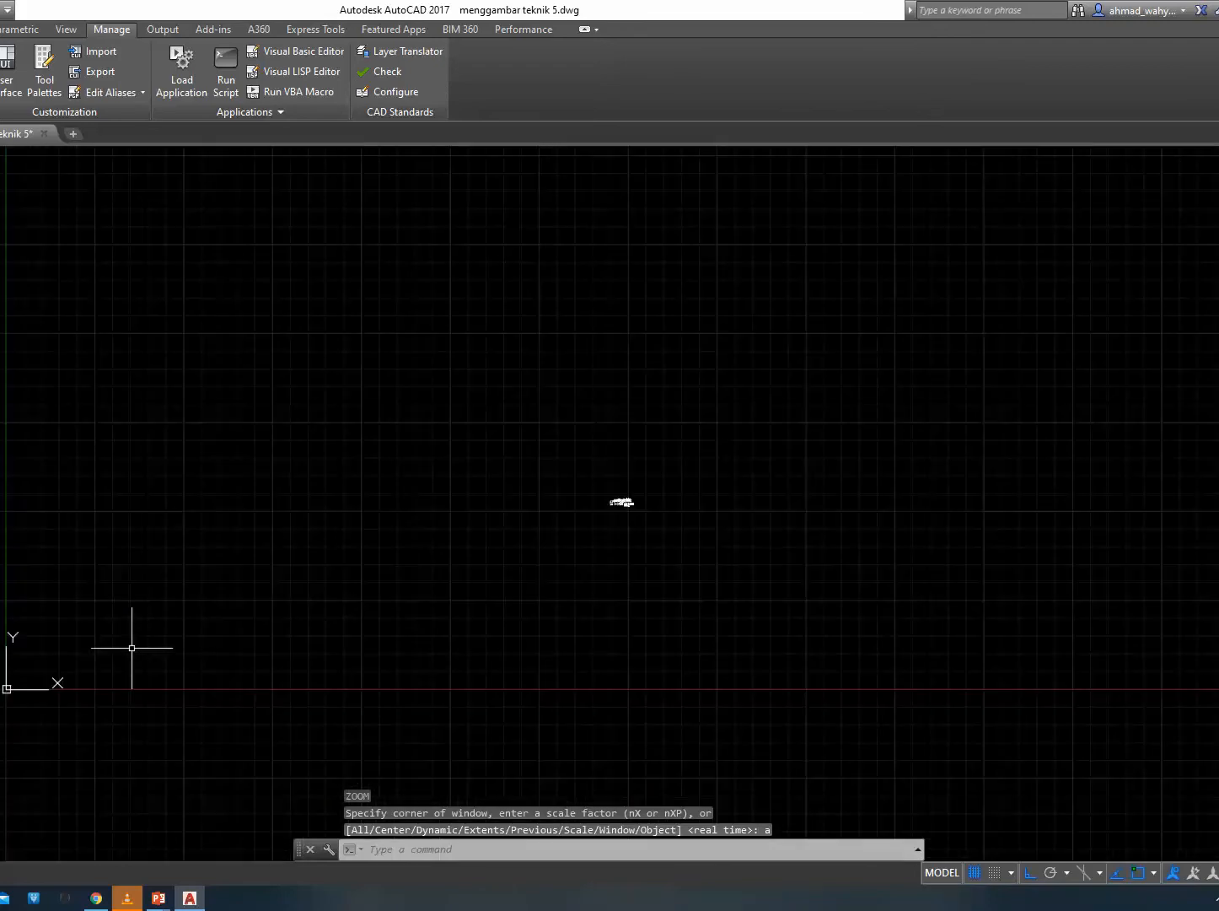
pyautogui.click(0, 451)
pyautogui.click(182, 803)
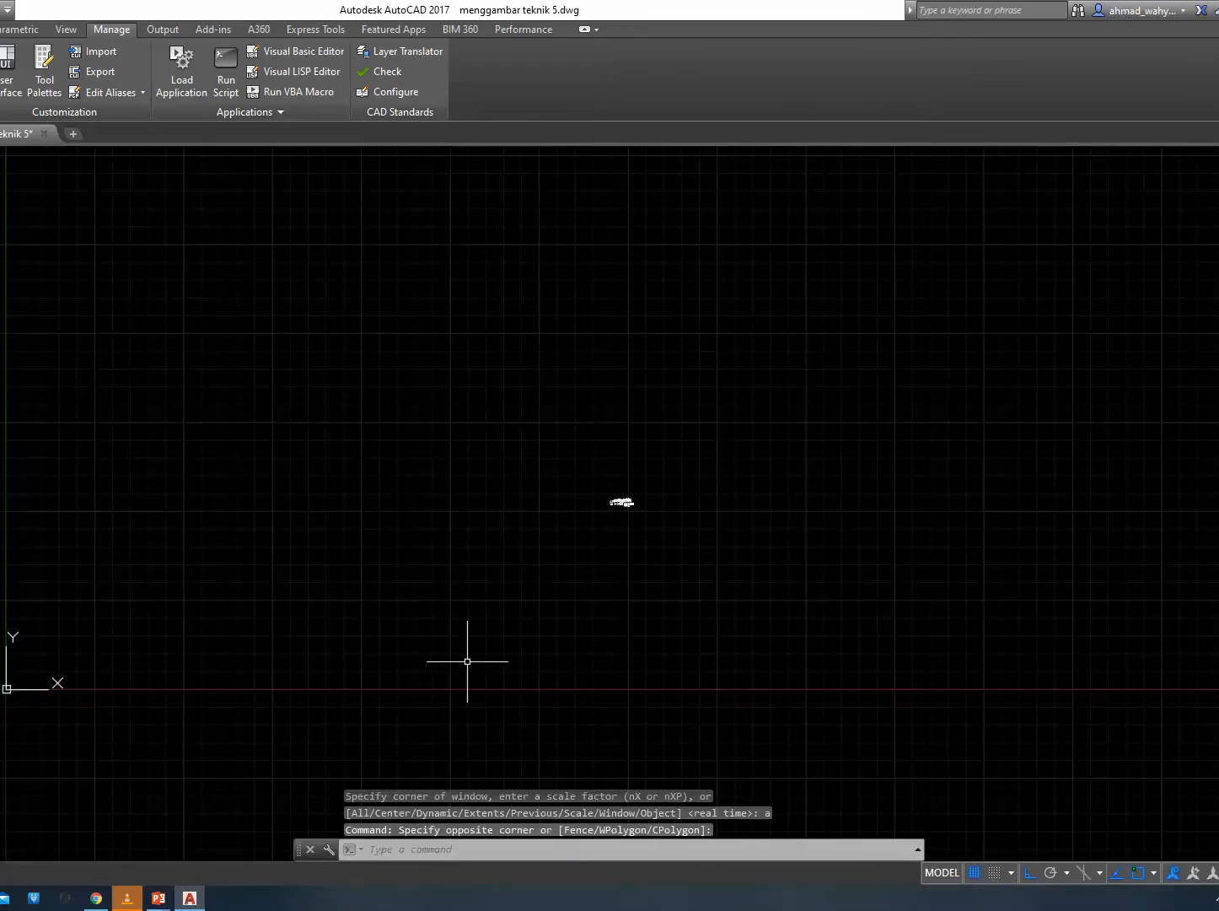
pyautogui.scroll(6, 594, 500)
pyautogui.scroll(8, 750, 505)
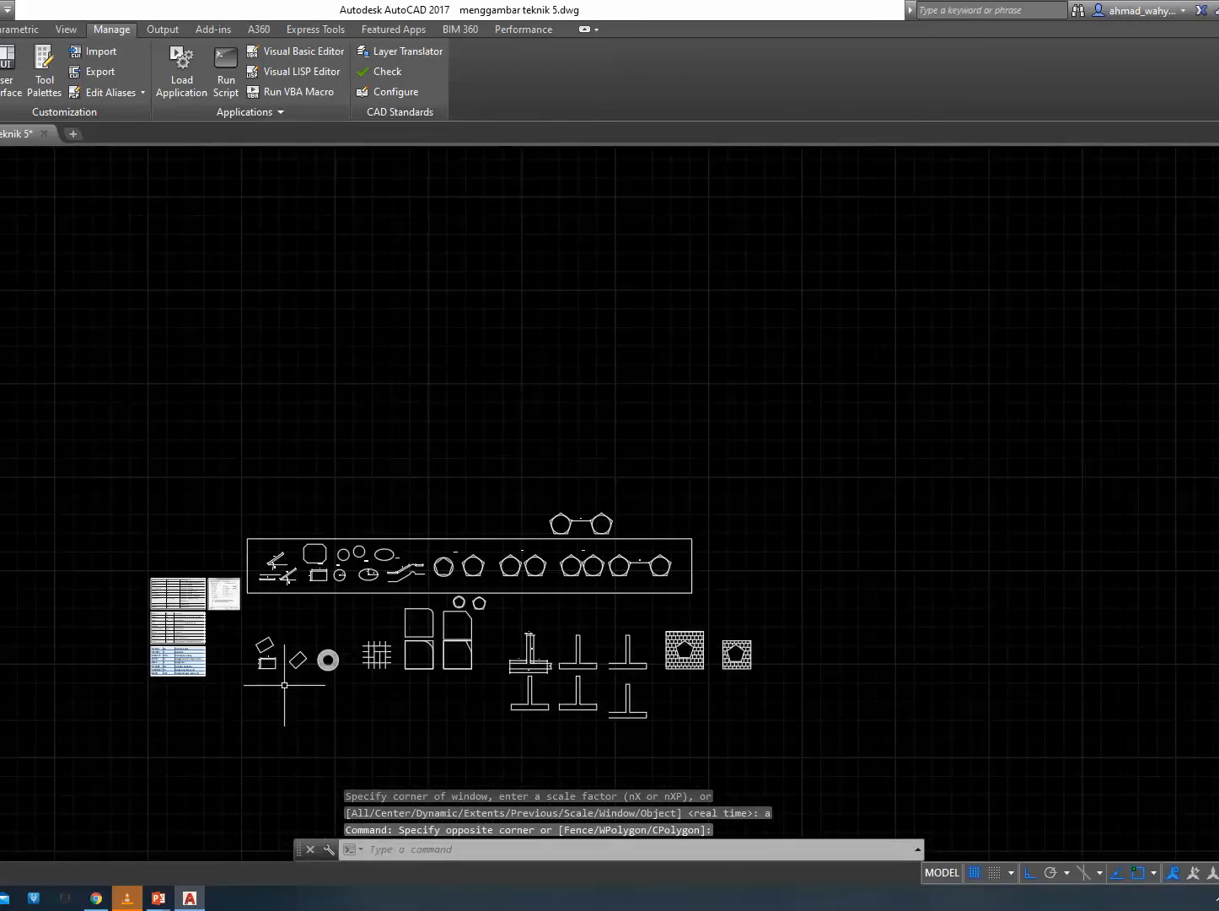
# Try the Zoom command's Center option with a centre above the command tables and a two-point height, then bring the practice shapes back into view.
pyautogui.scroll(-2, 360, 651)
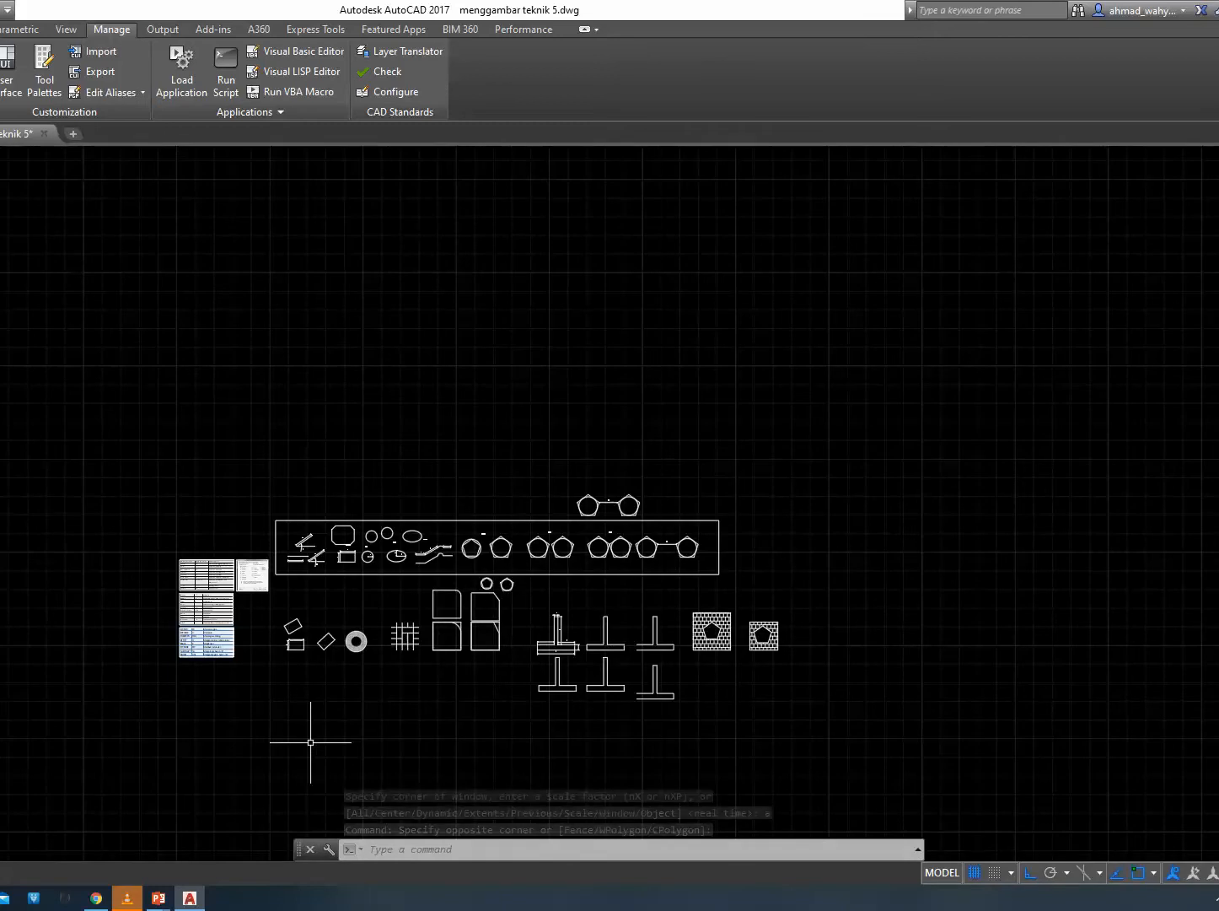
pyautogui.write('z')
pyautogui.press('Return')
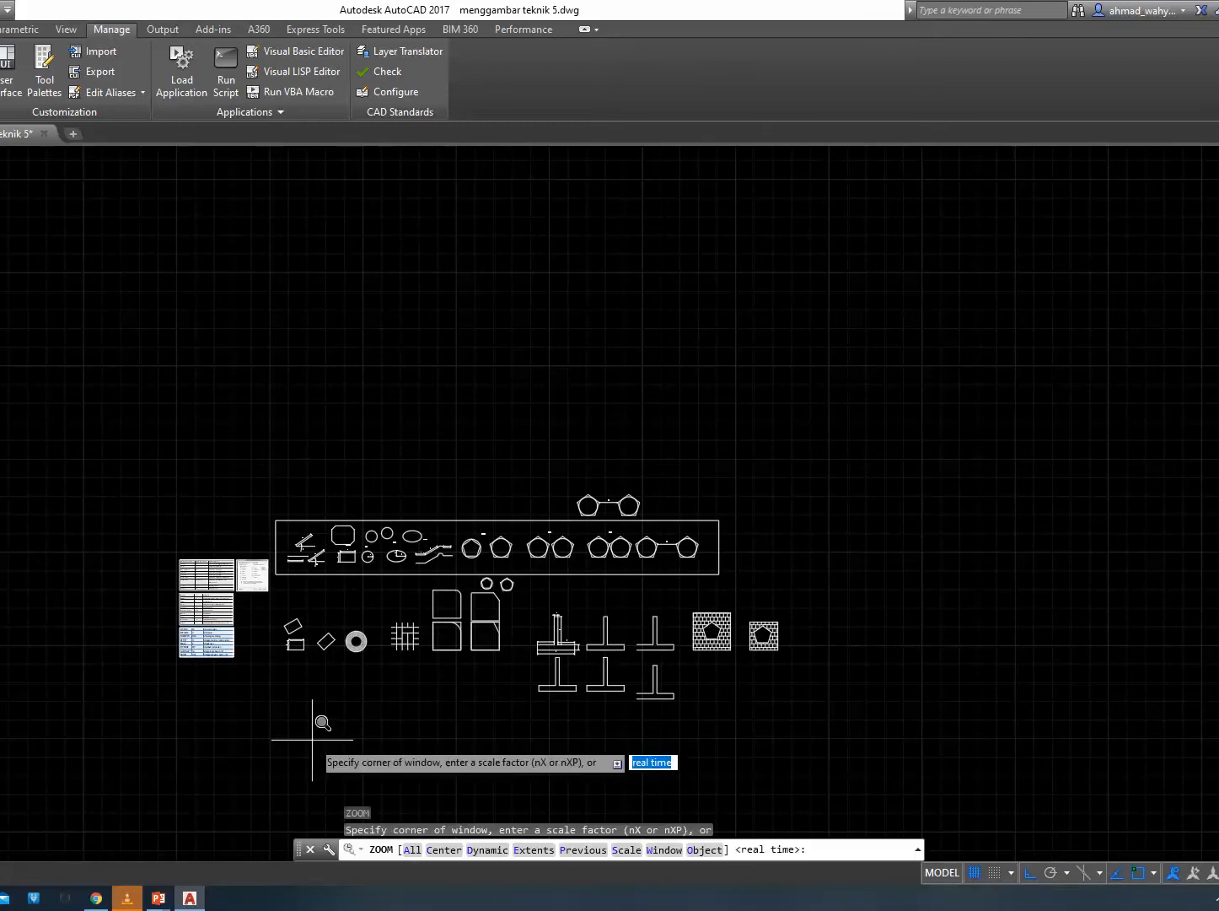
pyautogui.click(430, 849)
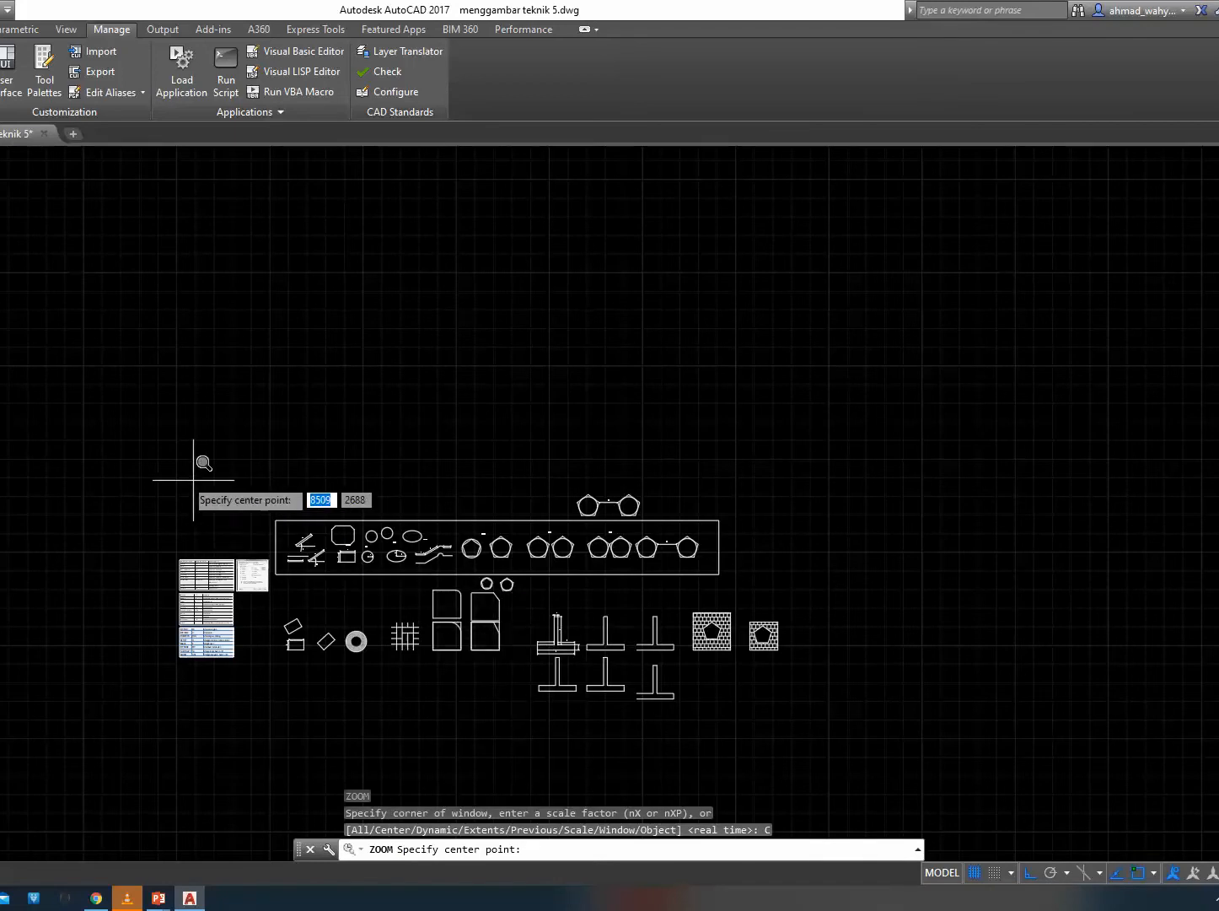
pyautogui.click(224, 520)
pyautogui.click(536, 679)
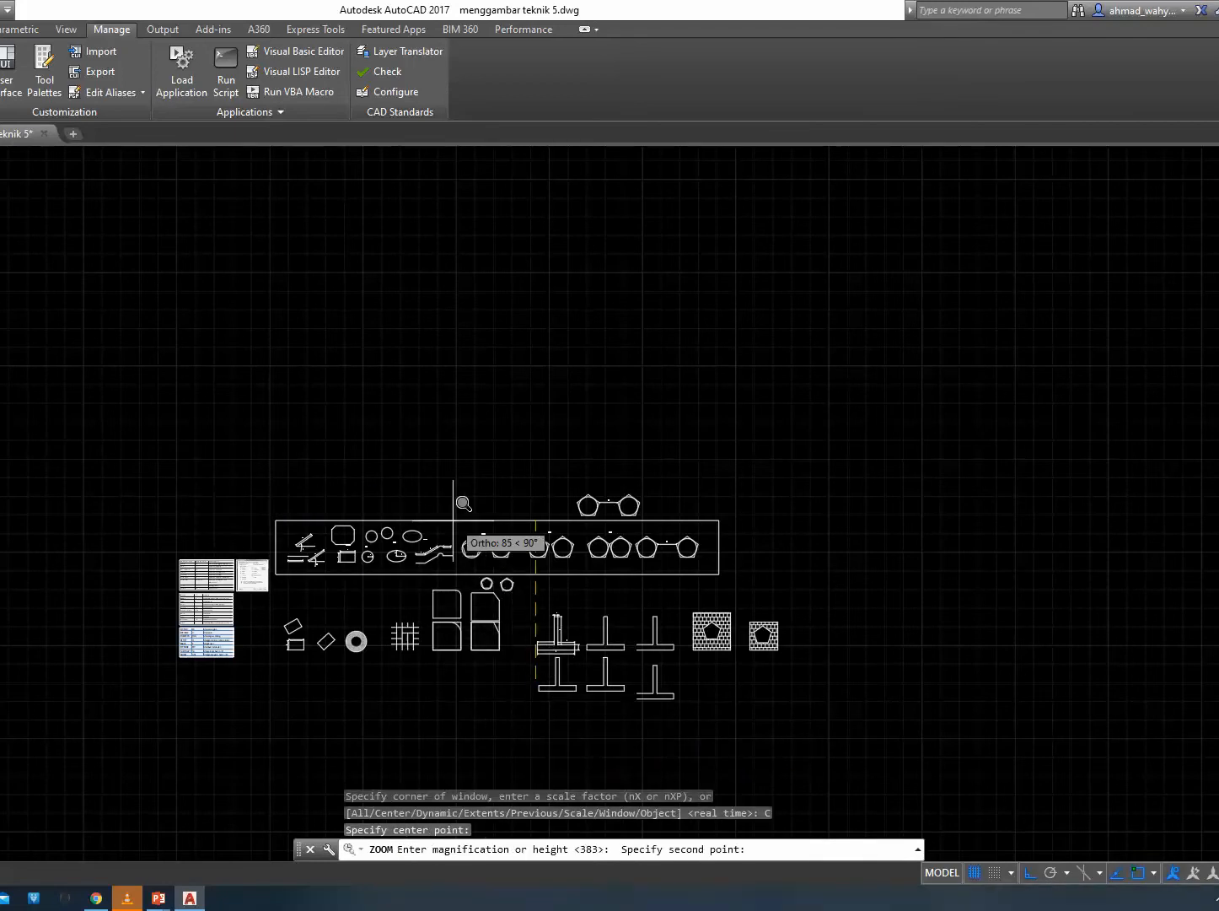
pyautogui.click(507, 597)
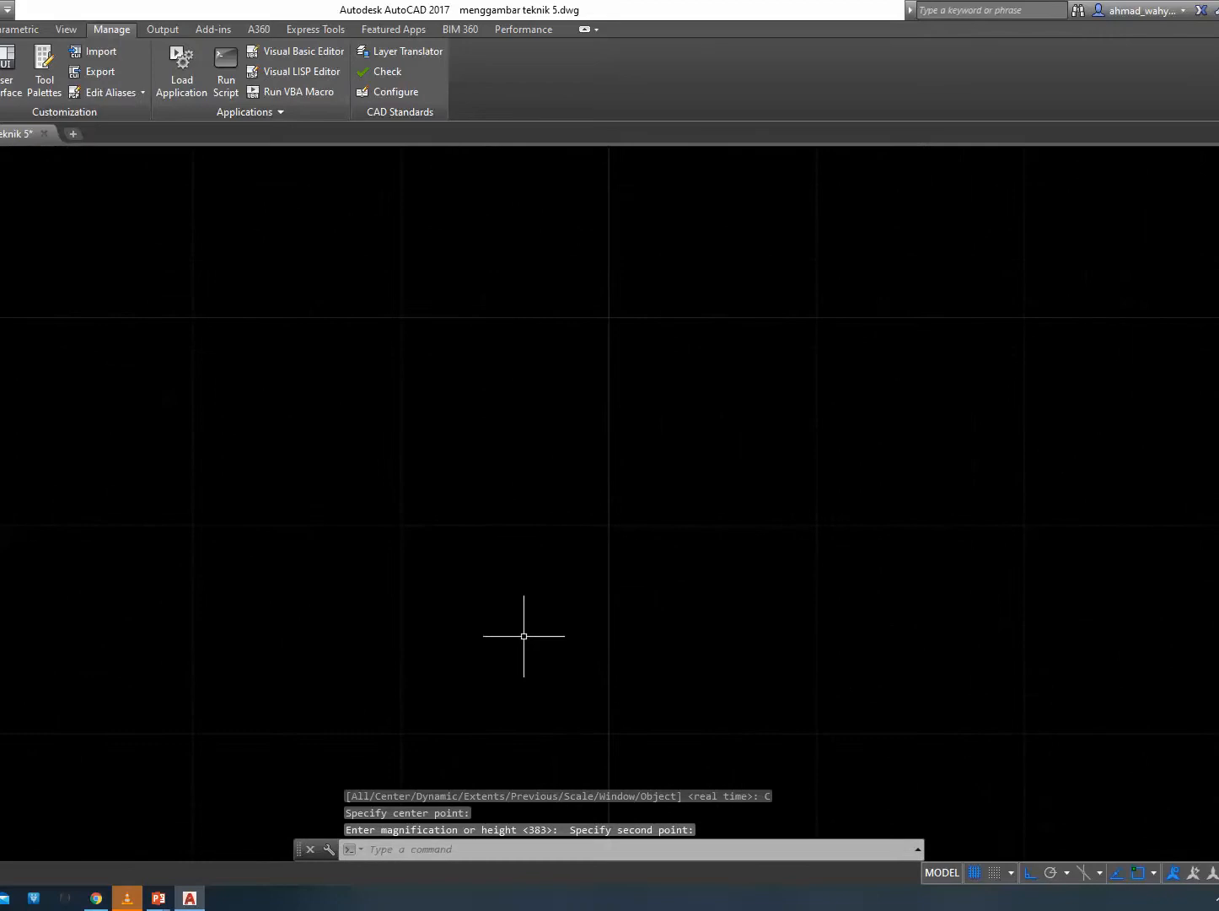
pyautogui.scroll(-5, 388, 498)
pyautogui.scroll(-2, 545, 727)
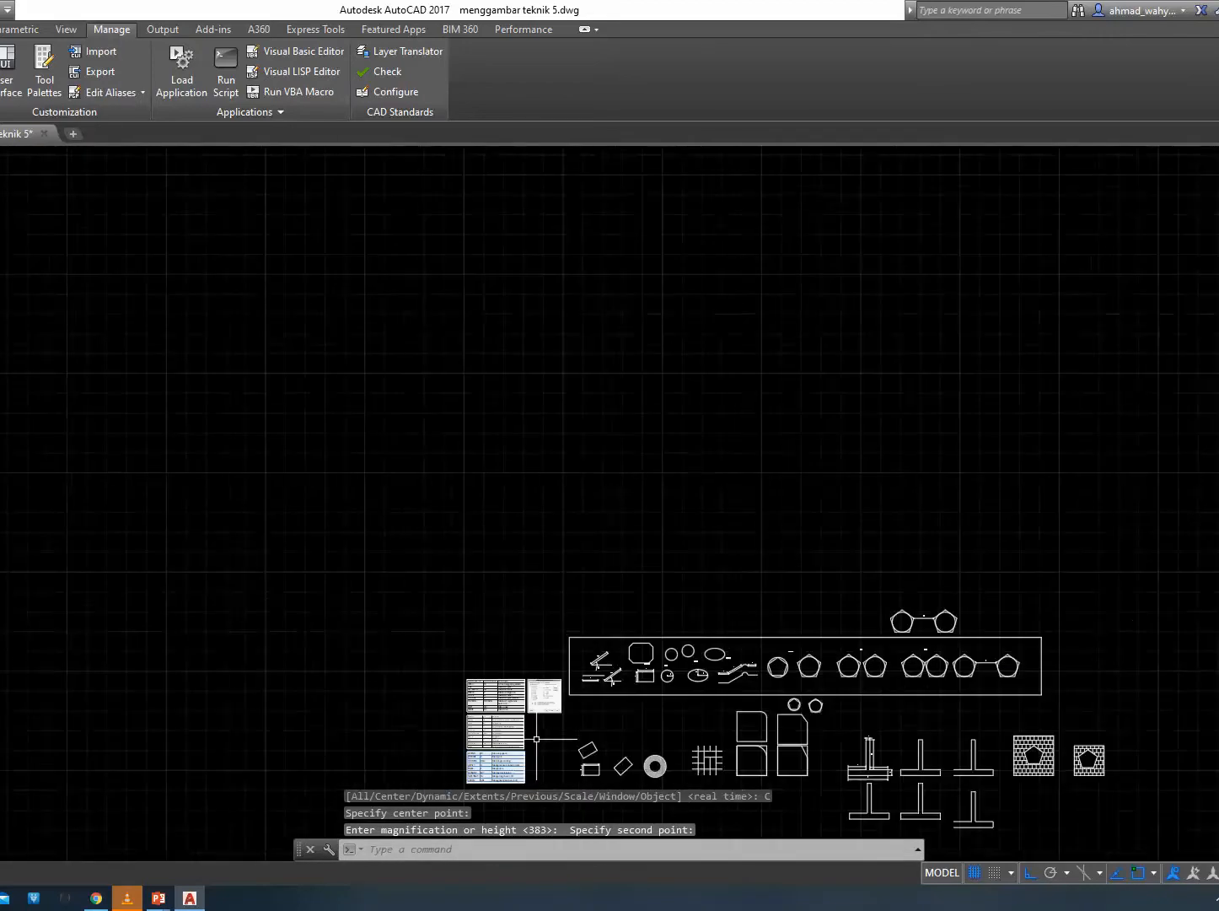
pyautogui.scroll(2, 694, 774)
pyautogui.moveTo(694, 774); pyautogui.dragTo(559, 701, button='middle')
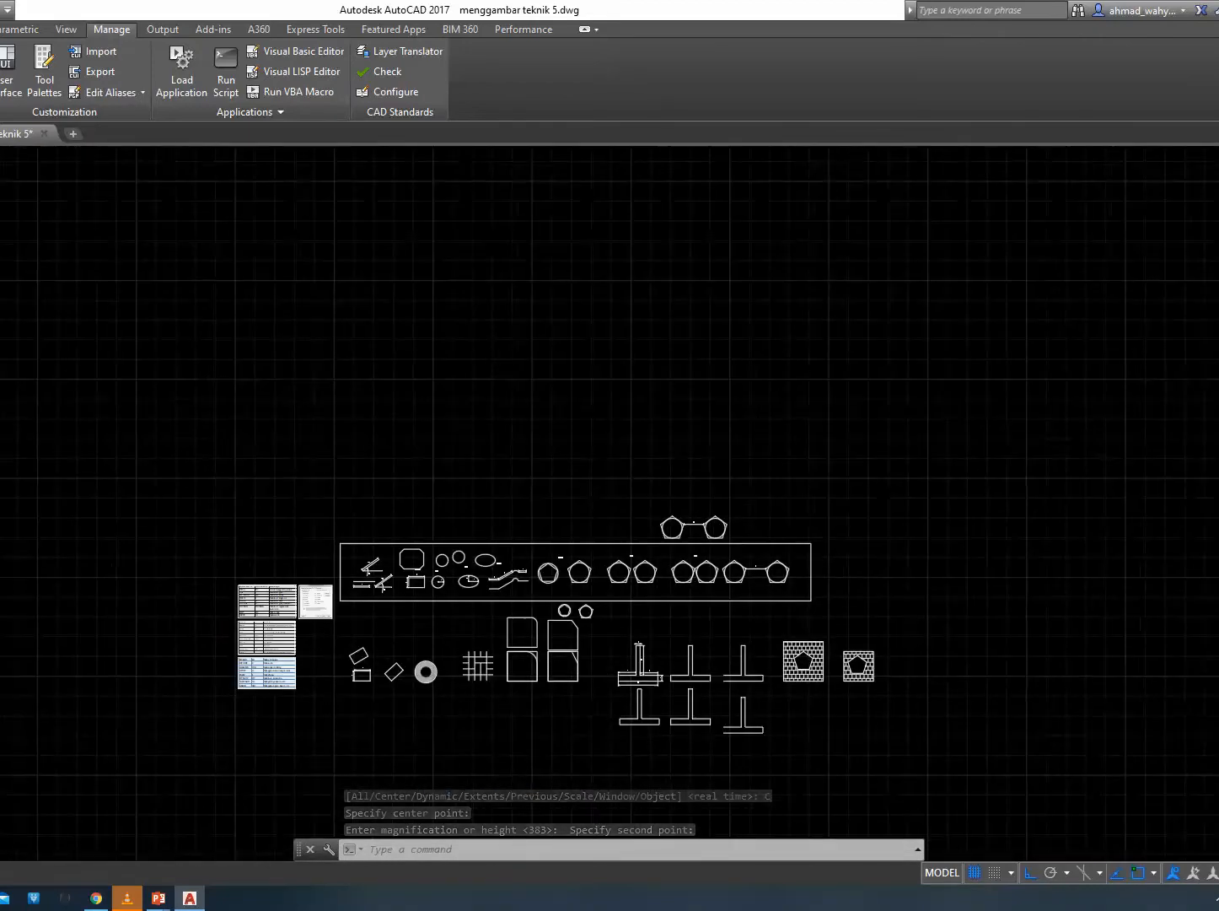
# Scale the smaller brick-hatched square with its pentagon by a factor of 2, using its lower-left corner as base point.
pyautogui.scroll(8, 265, 652)
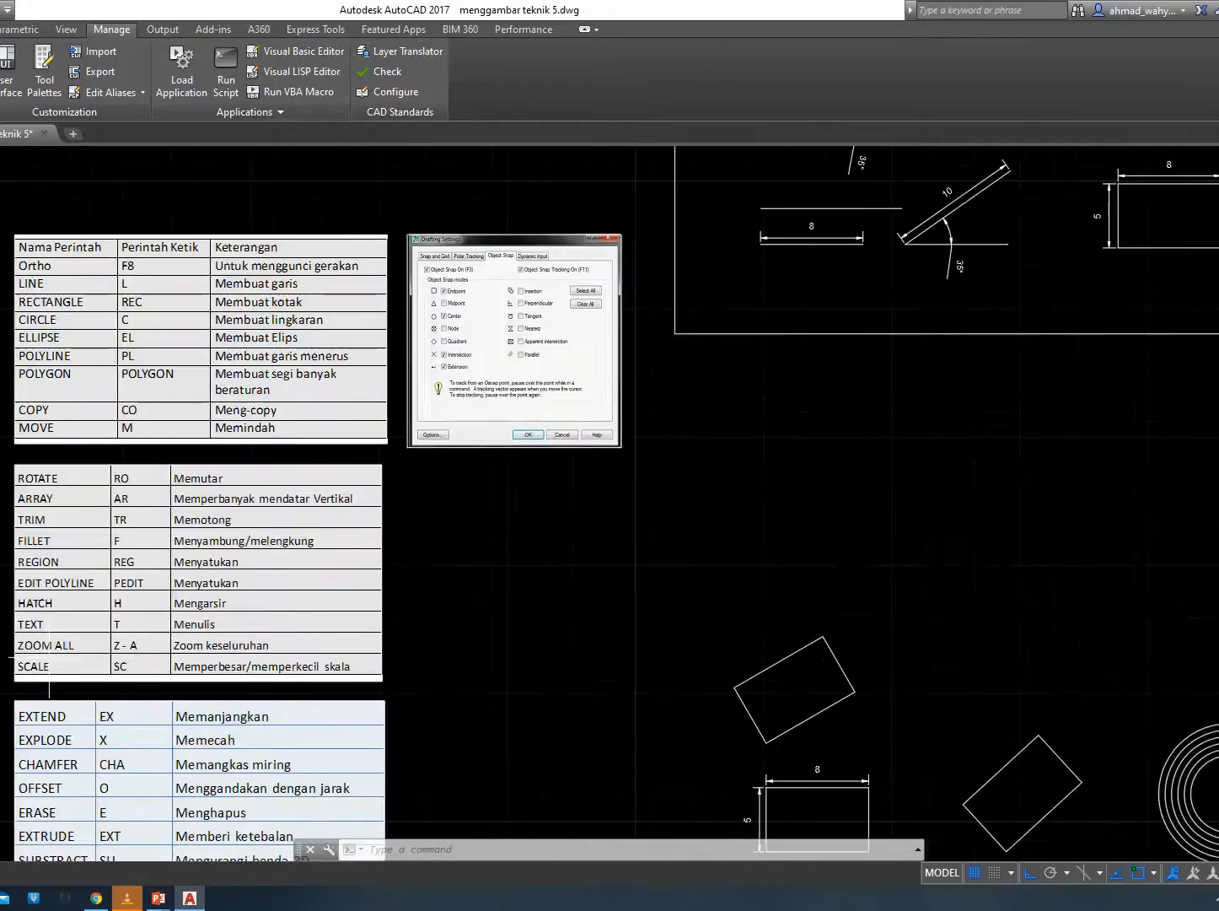
pyautogui.scroll(-4, 372, 602)
pyautogui.moveTo(1065, 691); pyautogui.dragTo(302, 601, button='middle')
pyautogui.moveTo(959, 679); pyautogui.dragTo(889, 650, button='middle')
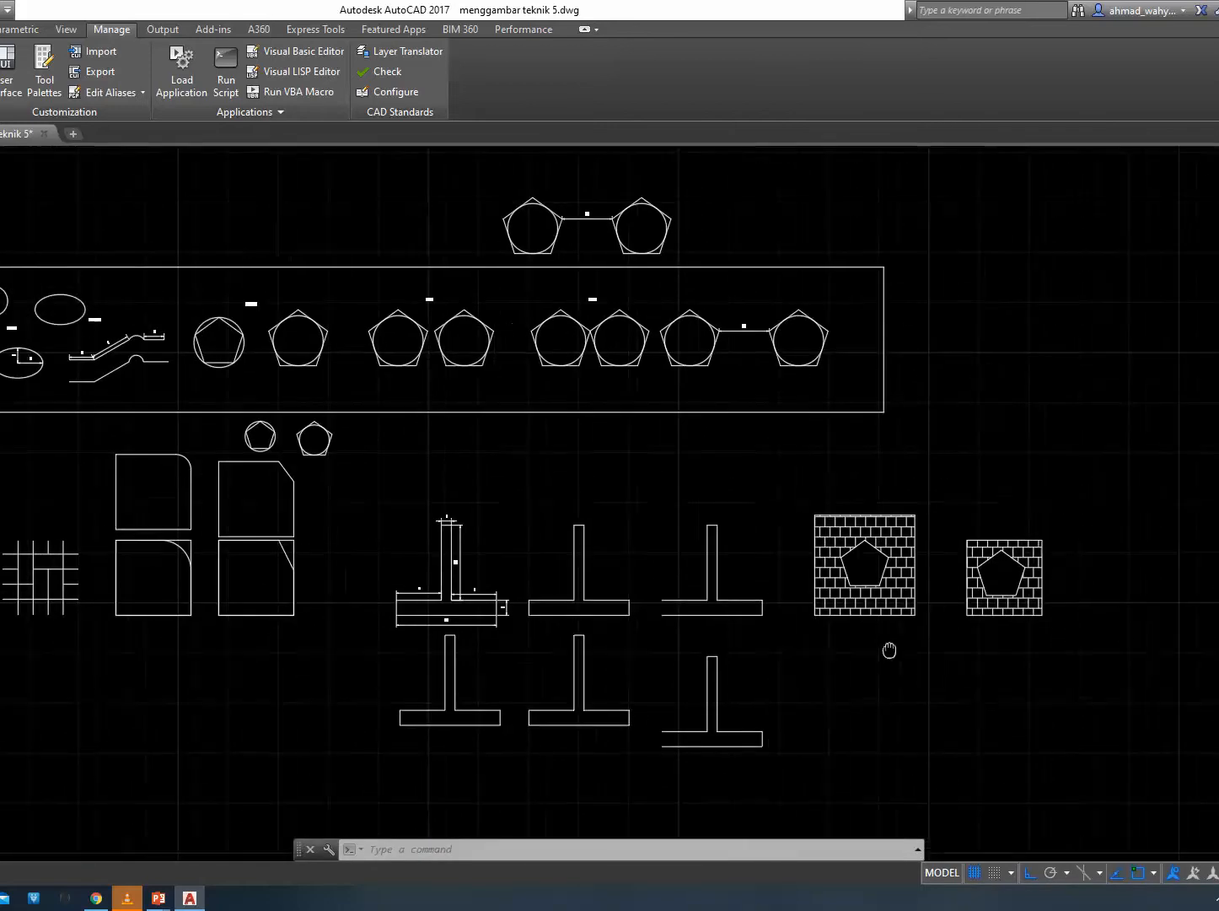
pyautogui.scroll(4, 890, 650)
pyautogui.click(614, 424)
pyautogui.click(985, 738)
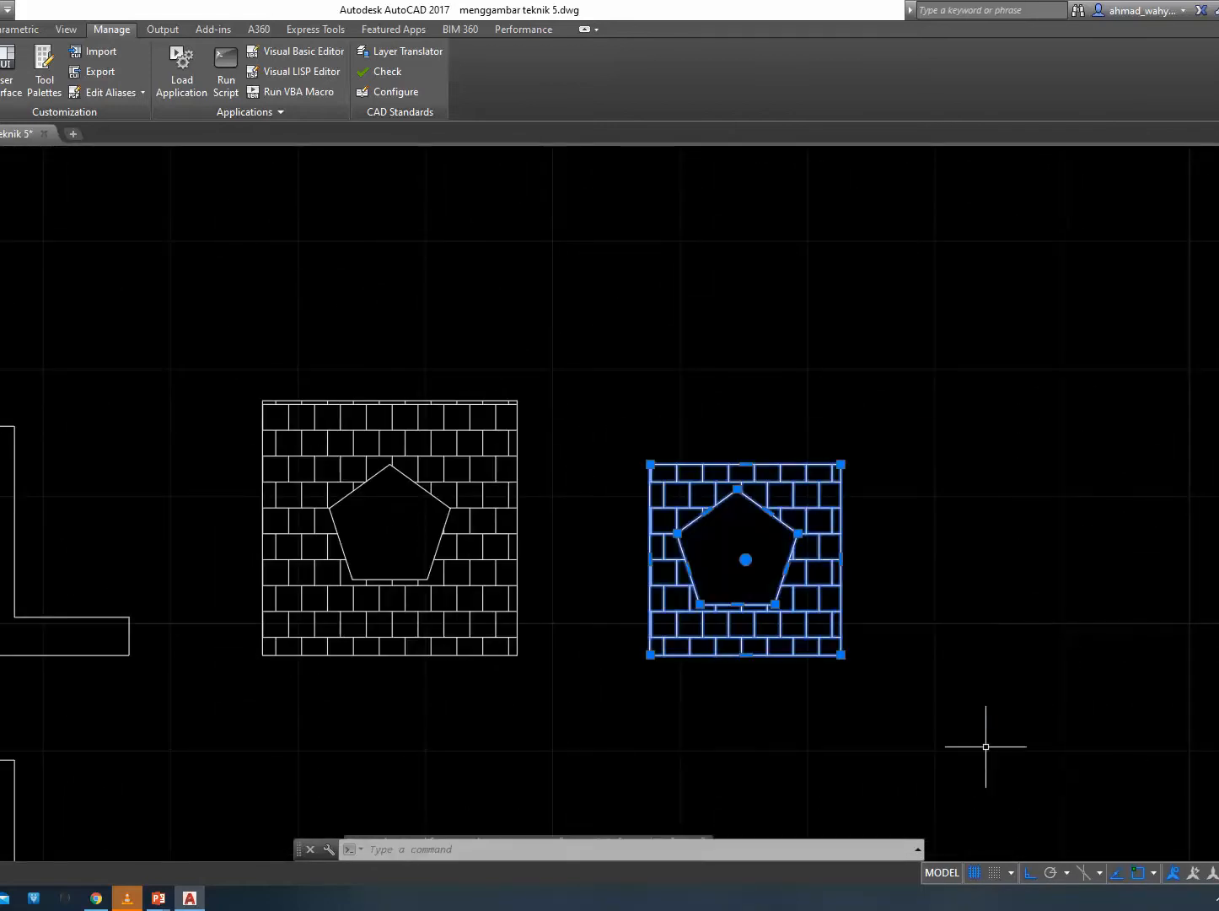
pyautogui.press('Return')
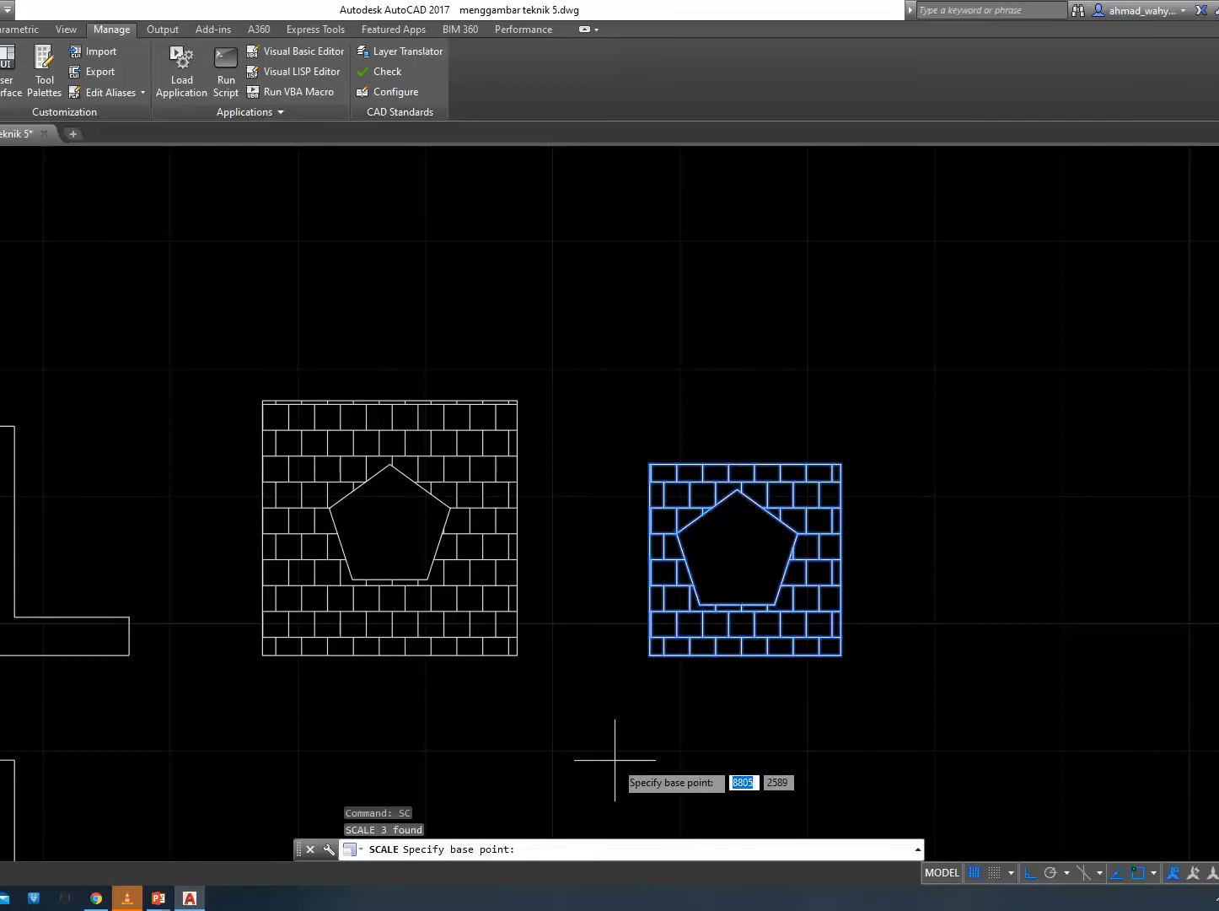
pyautogui.click(650, 655)
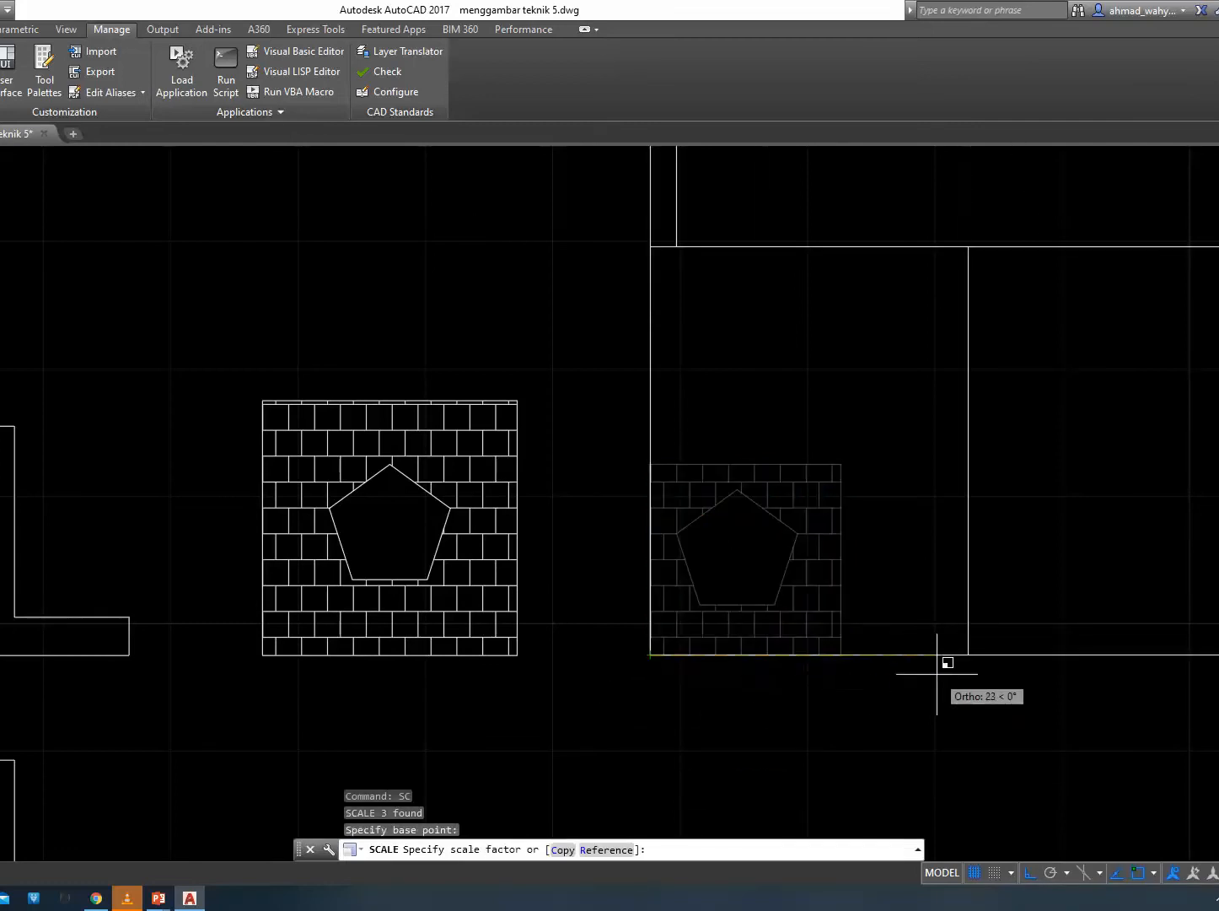
pyautogui.scroll(-5, 725, 704)
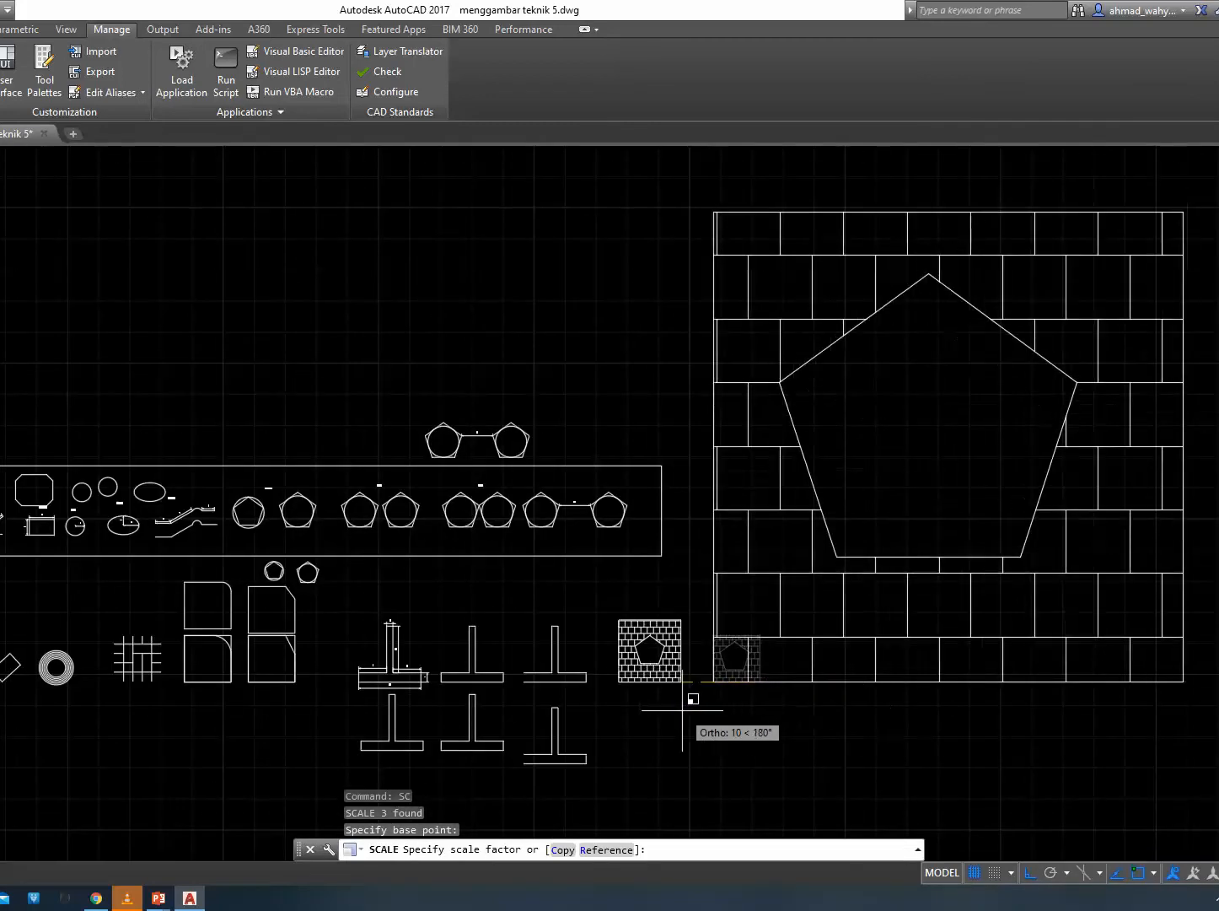
pyautogui.scroll(-2, 678, 713)
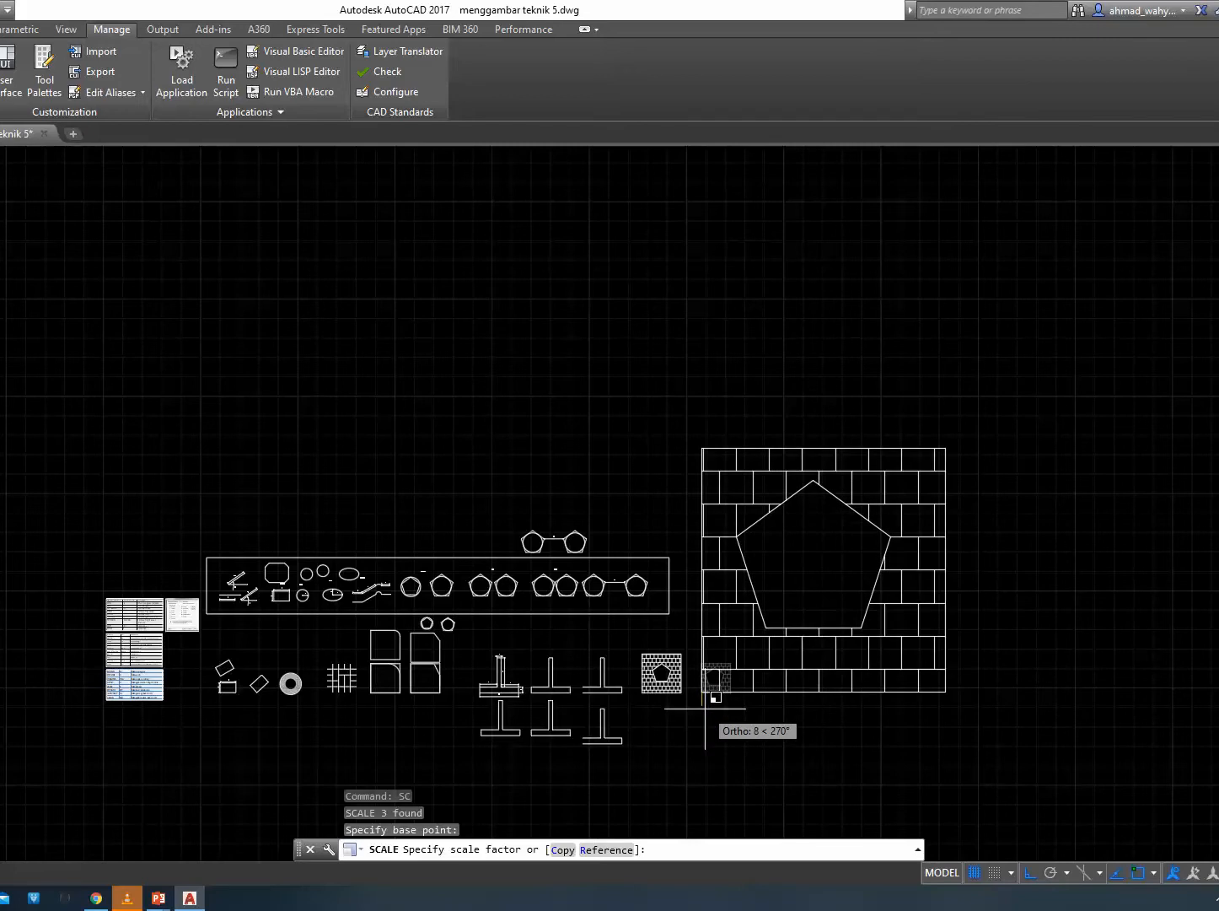
pyautogui.write('2')
pyautogui.press('Return')
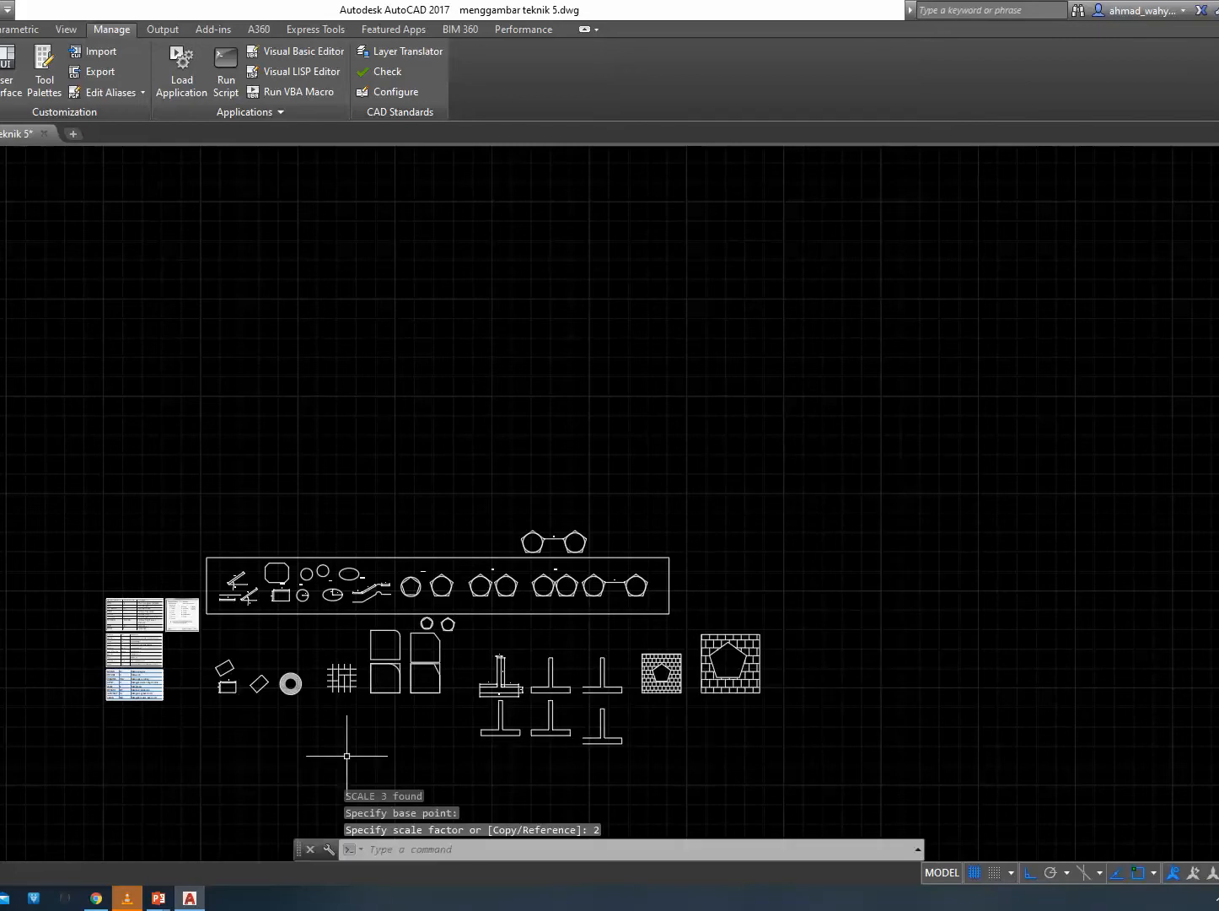
# Review the command reference tables, from the Scale entry down through the Extend to Union list.
pyautogui.scroll(7, 84, 696)
pyautogui.scroll(2, 89, 704)
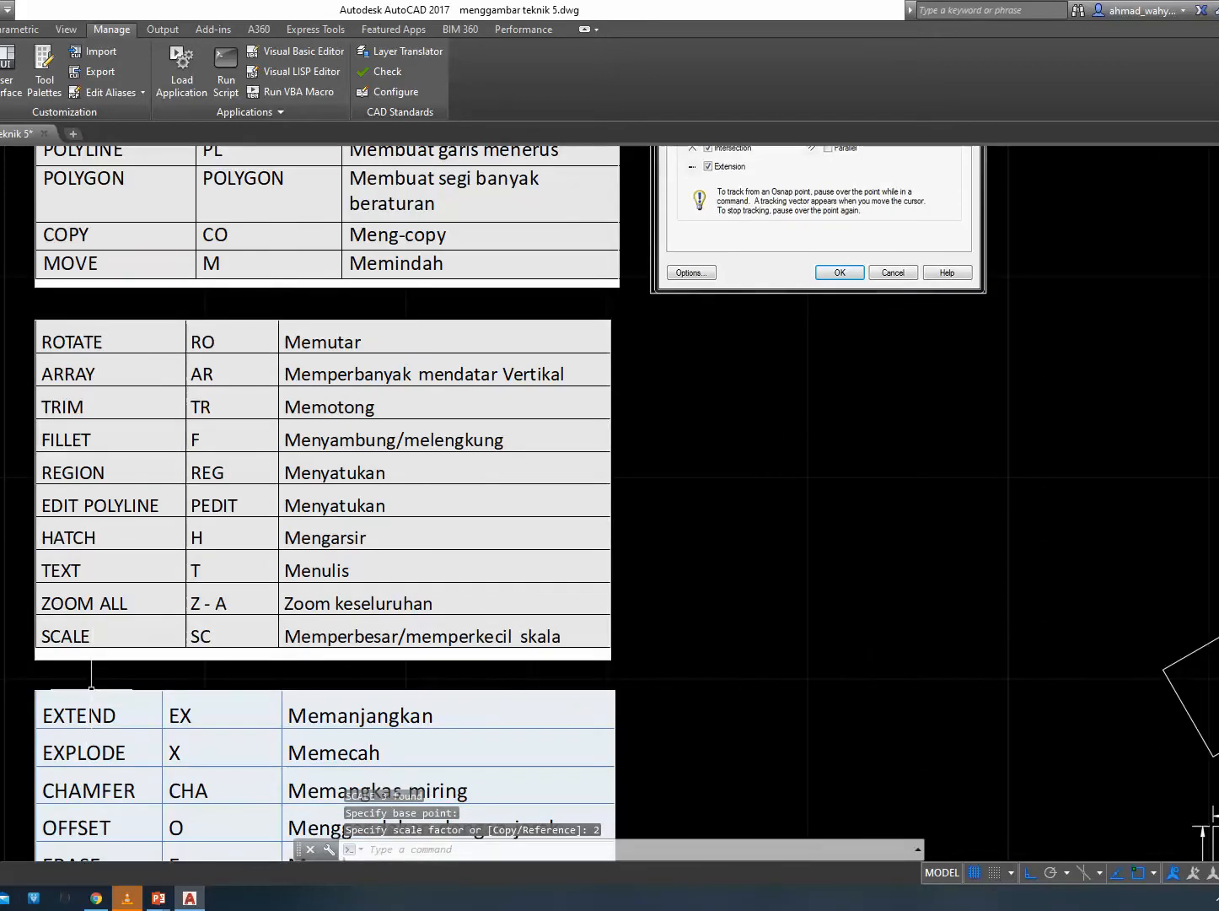
pyautogui.scroll(6, 117, 671)
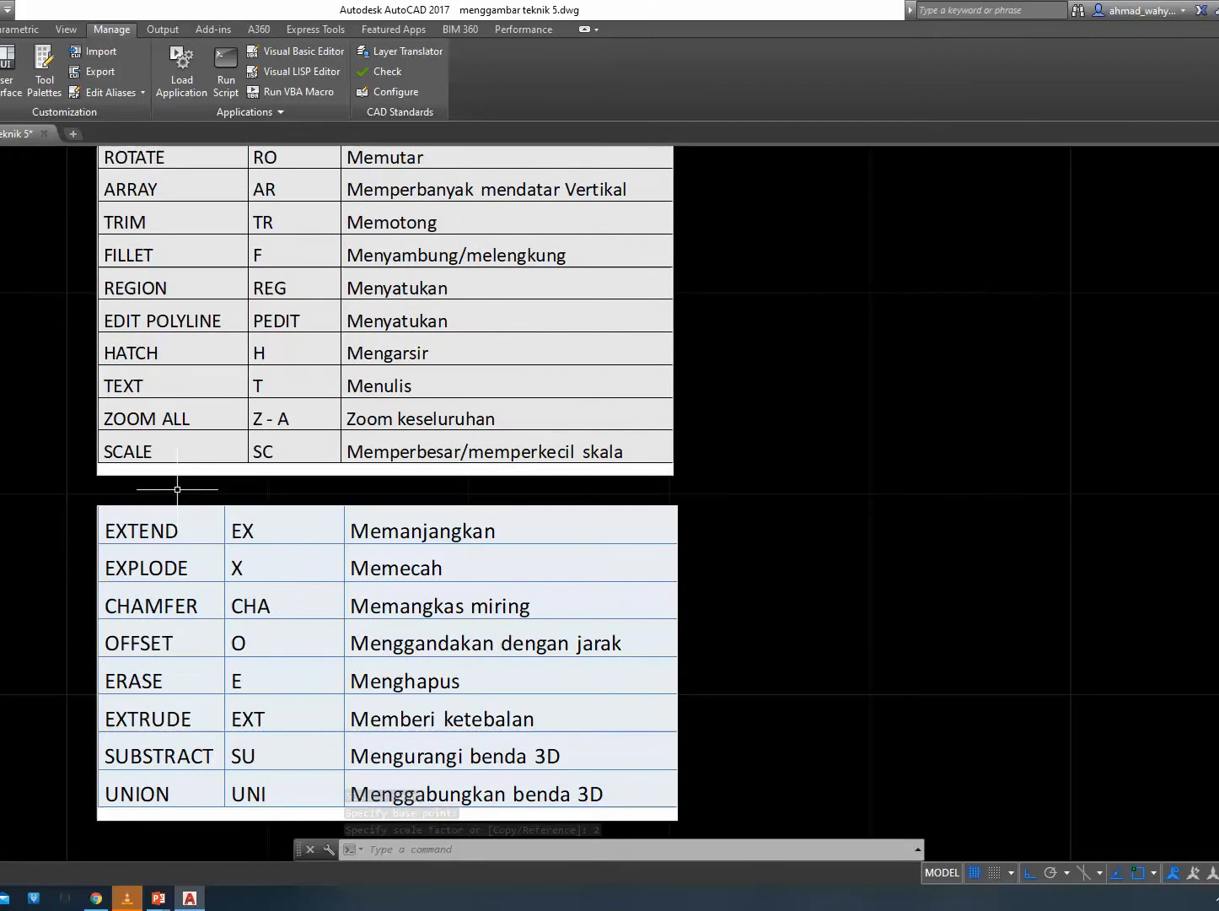
pyautogui.scroll(-2, 177, 492)
pyautogui.scroll(2, 171, 536)
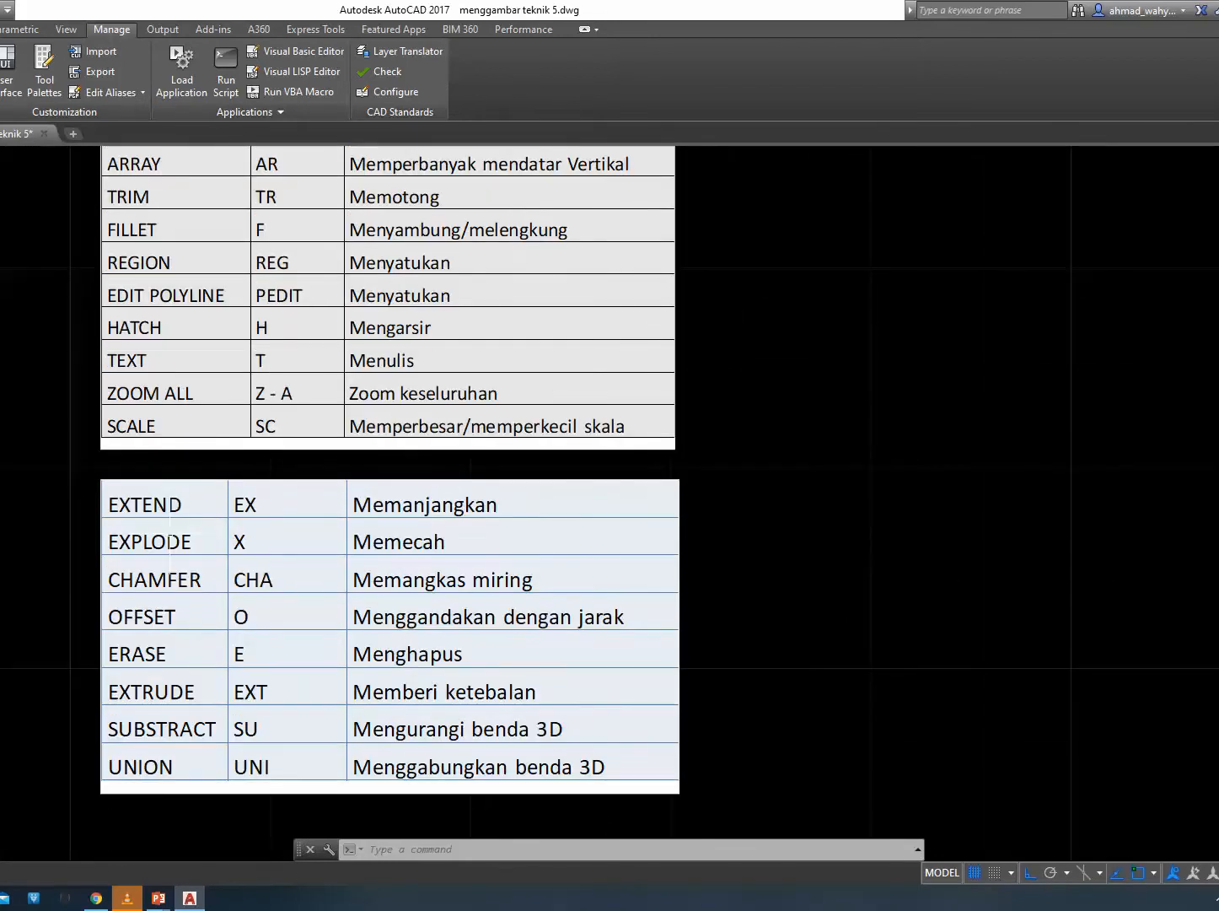
pyautogui.scroll(-4, 86, 698)
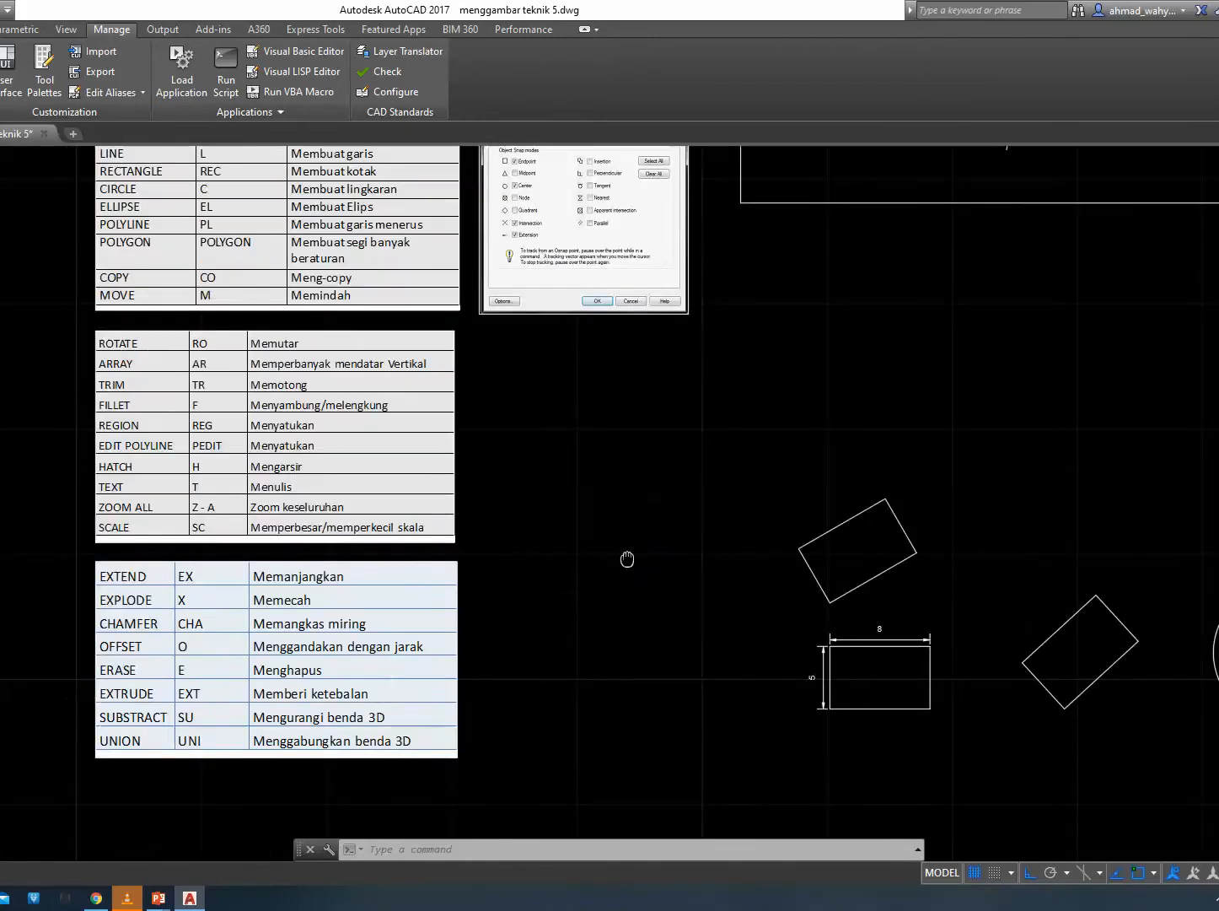
# Draw a vertical polyline about 11 units long and a shorter horizontal polyline to its left, beside the command tables.
pyautogui.moveTo(634, 558); pyautogui.dragTo(493, 594, button='middle')
pyautogui.write('pl')
pyautogui.press('Return')
pyautogui.click(580, 481)
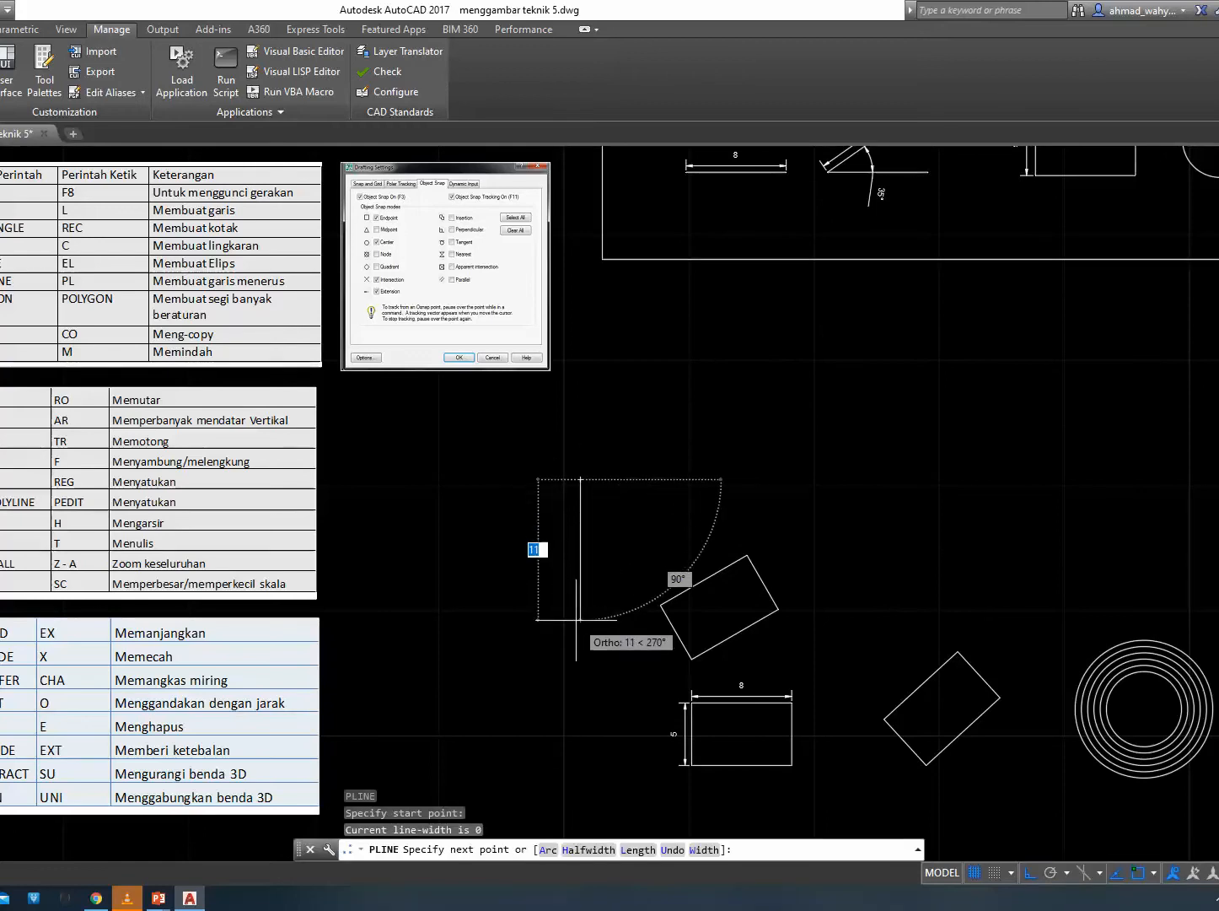
pyautogui.click(580, 620)
pyautogui.press('Return')
pyautogui.press('Return')
pyautogui.click(399, 537)
pyautogui.click(500, 537)
pyautogui.press('Return')
# Extend the right end of the horizontal polyline to the vertical polyline, using all objects as boundary edges.
pyautogui.scroll(2, 536, 577)
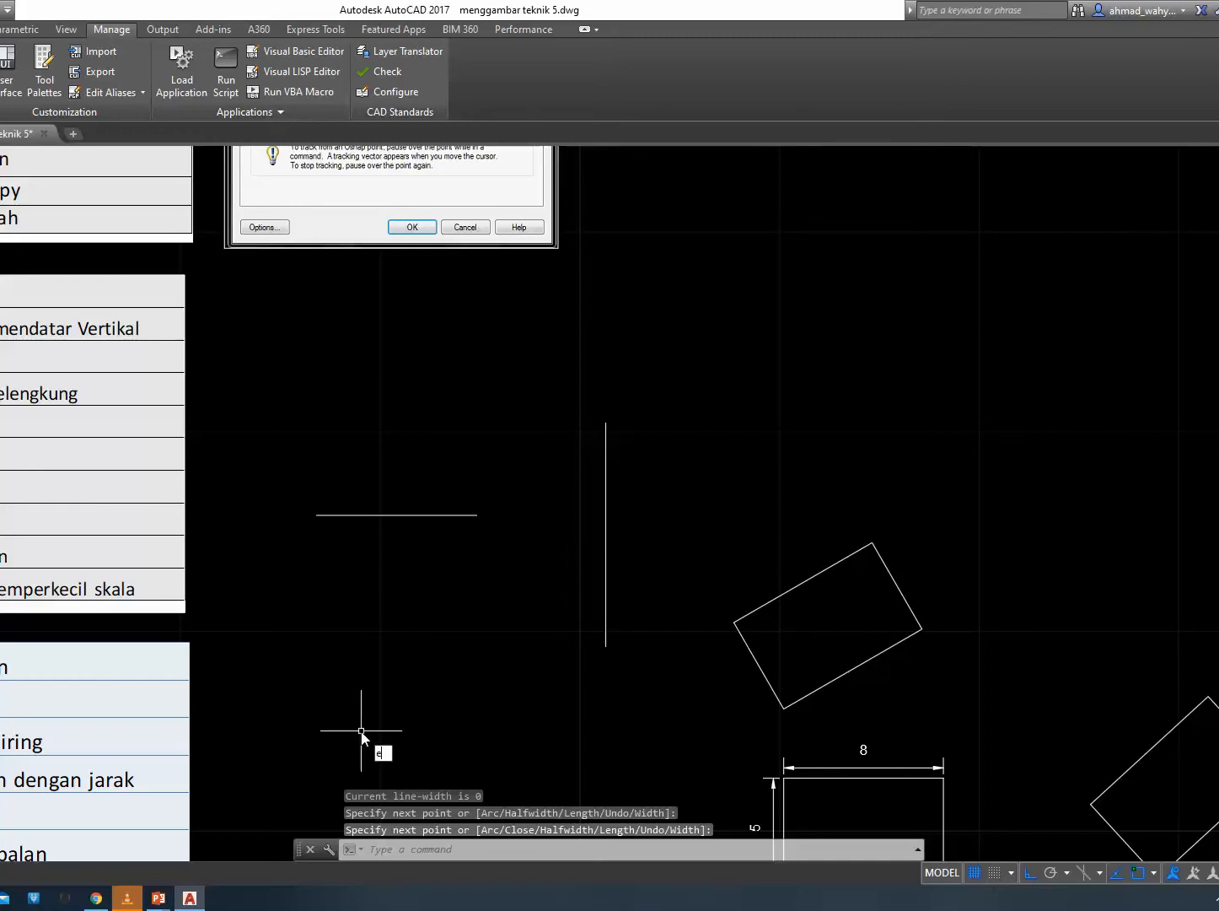
pyautogui.press('Return')
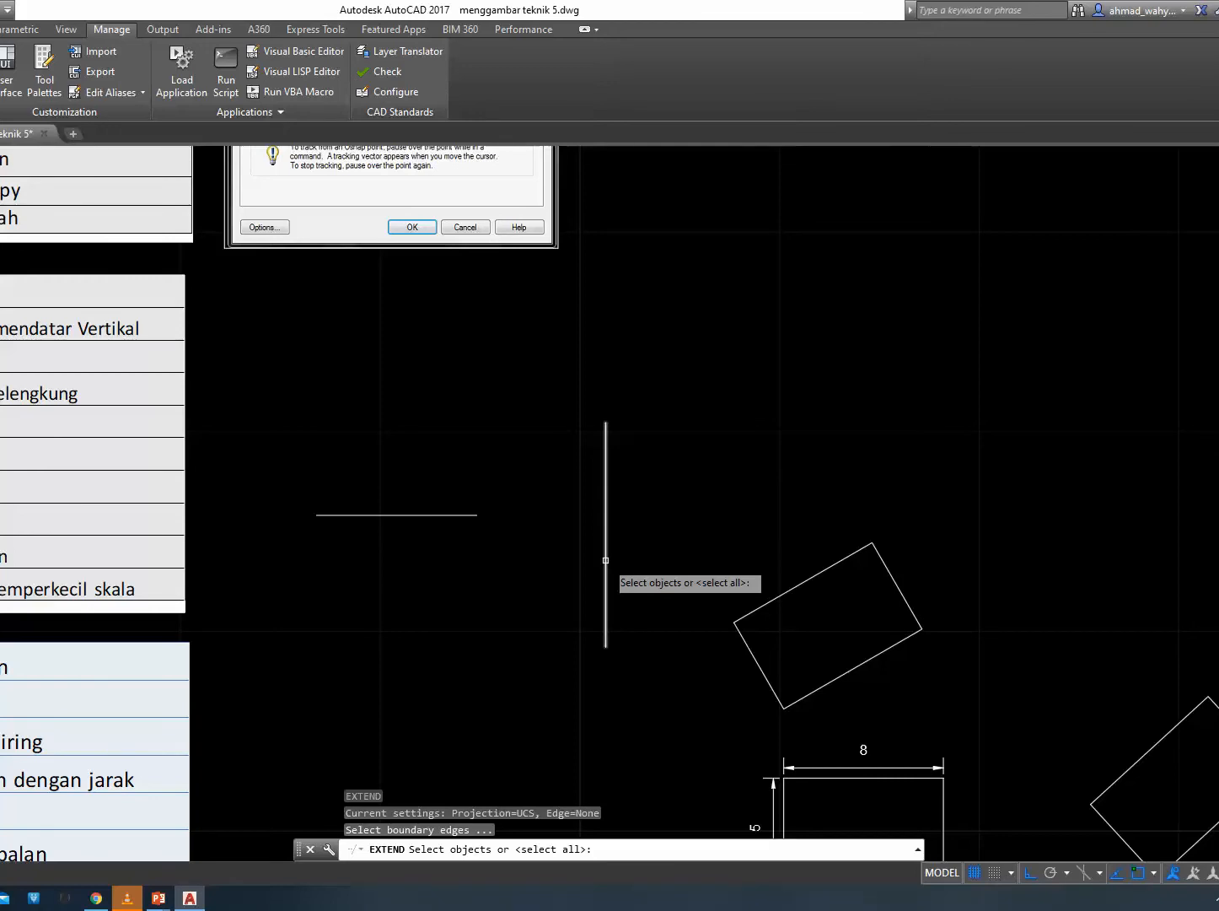
pyautogui.press('Return')
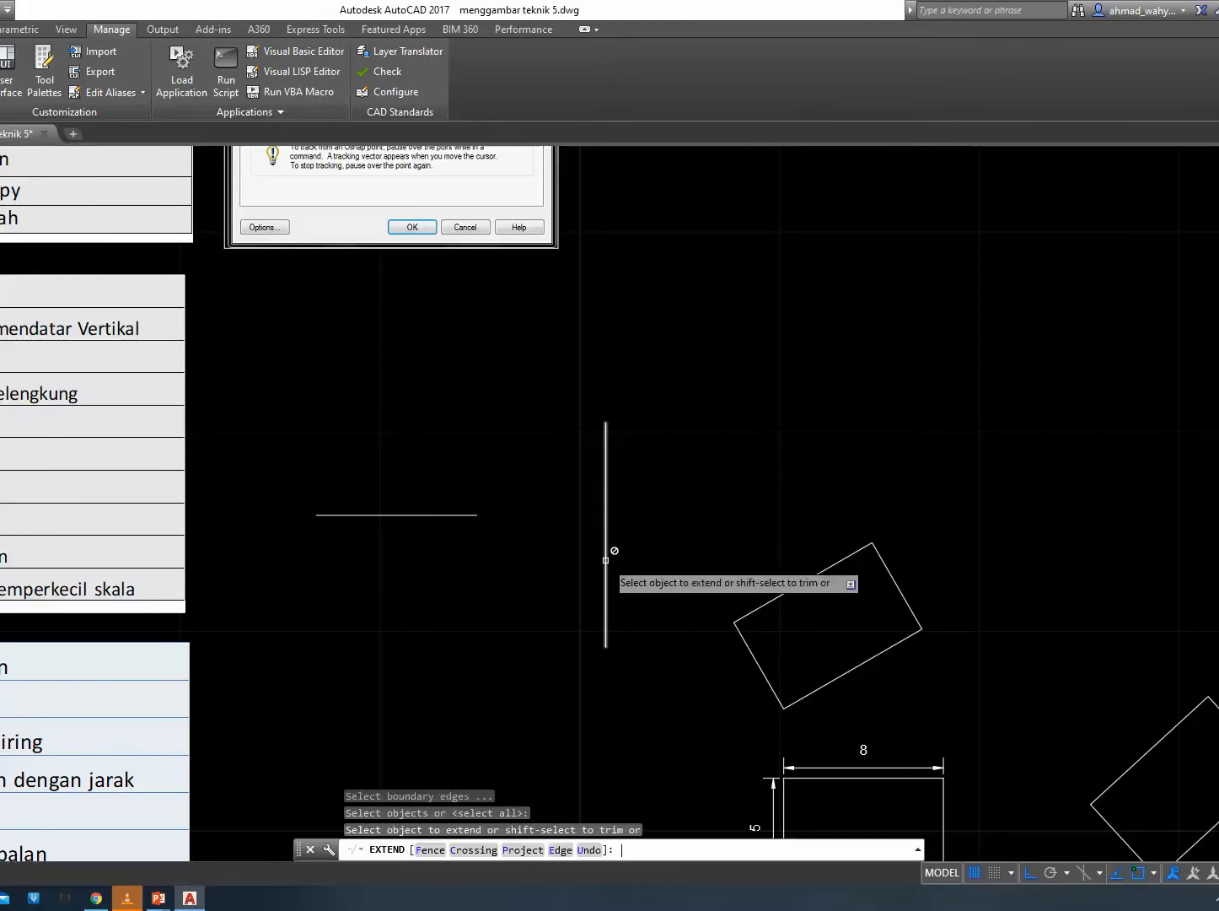
pyautogui.click(448, 513)
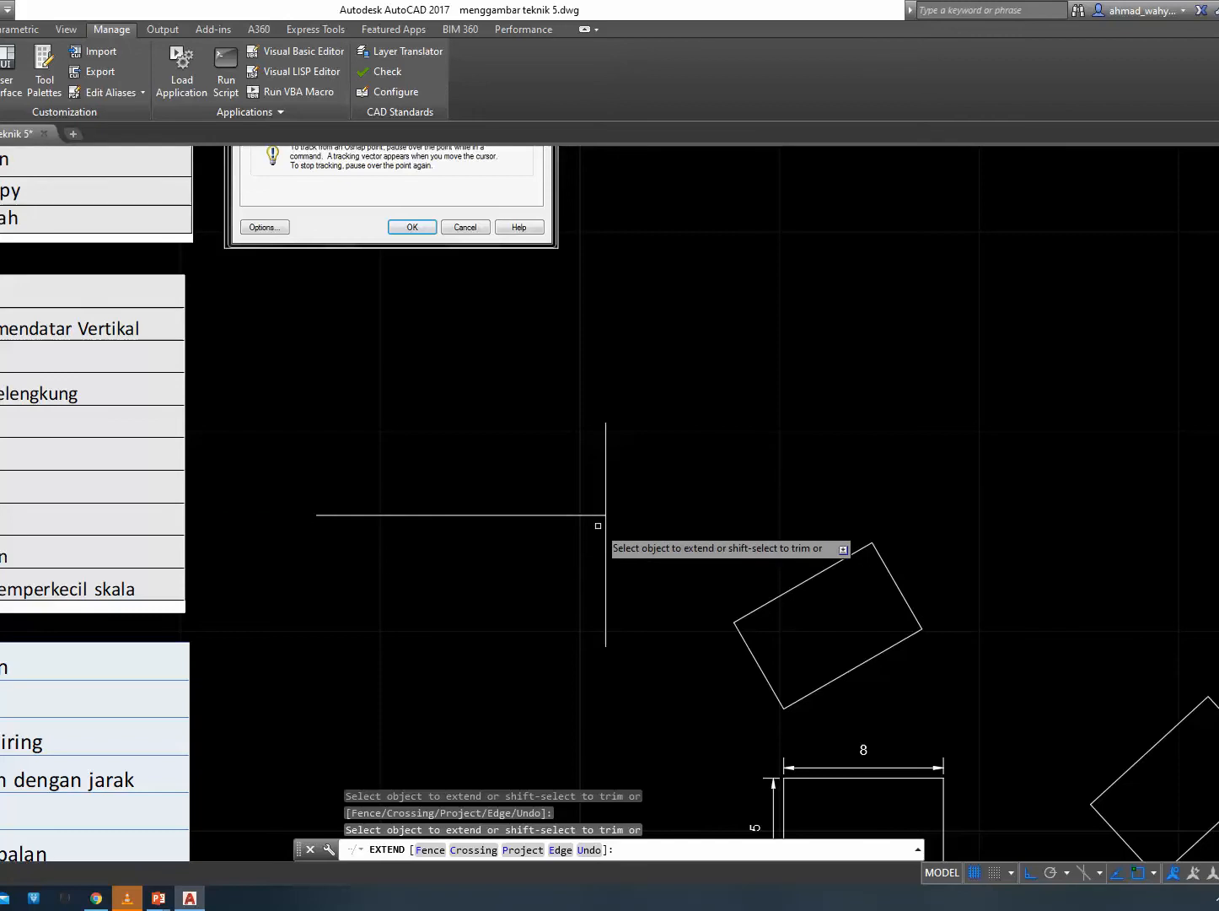
pyautogui.press('Escape')
# Explode the tilted rectangle above the dimensioned one and check that its lower edge can be selected separately.
pyautogui.moveTo(472, 654); pyautogui.dragTo(874, 551, button='middle')
pyautogui.moveTo(104, 701); pyautogui.dragTo(193, 620, button='middle')
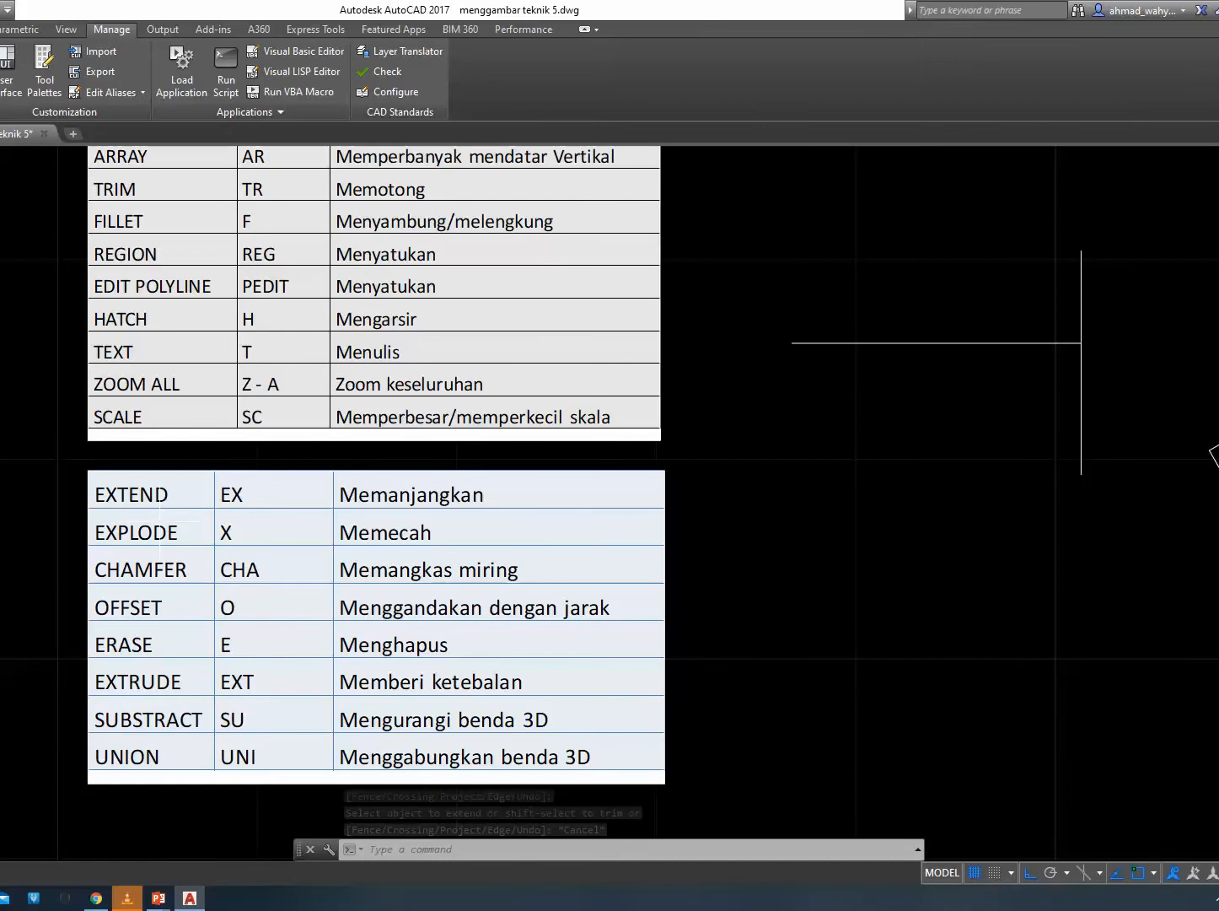
pyautogui.moveTo(833, 571); pyautogui.dragTo(356, 586, button='middle')
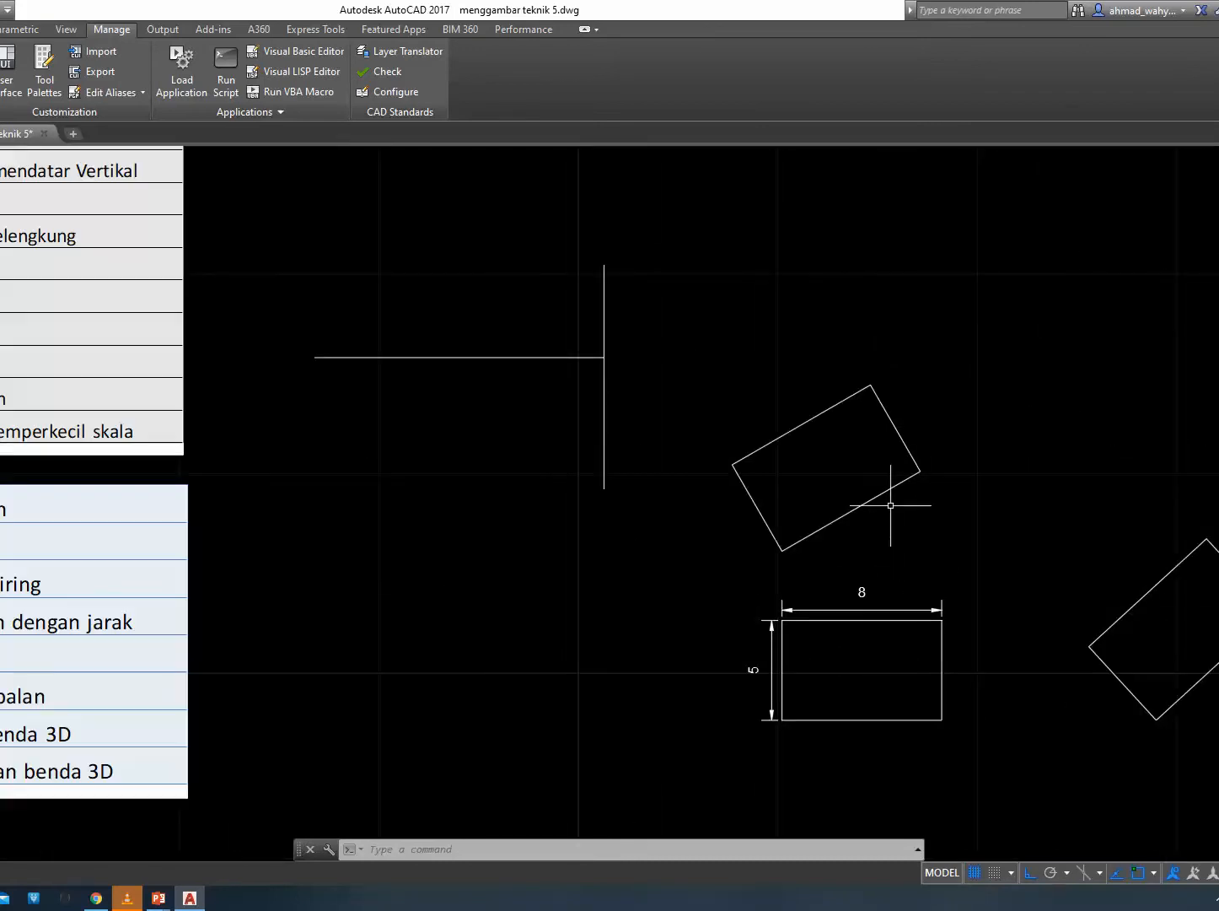
pyautogui.click(882, 492)
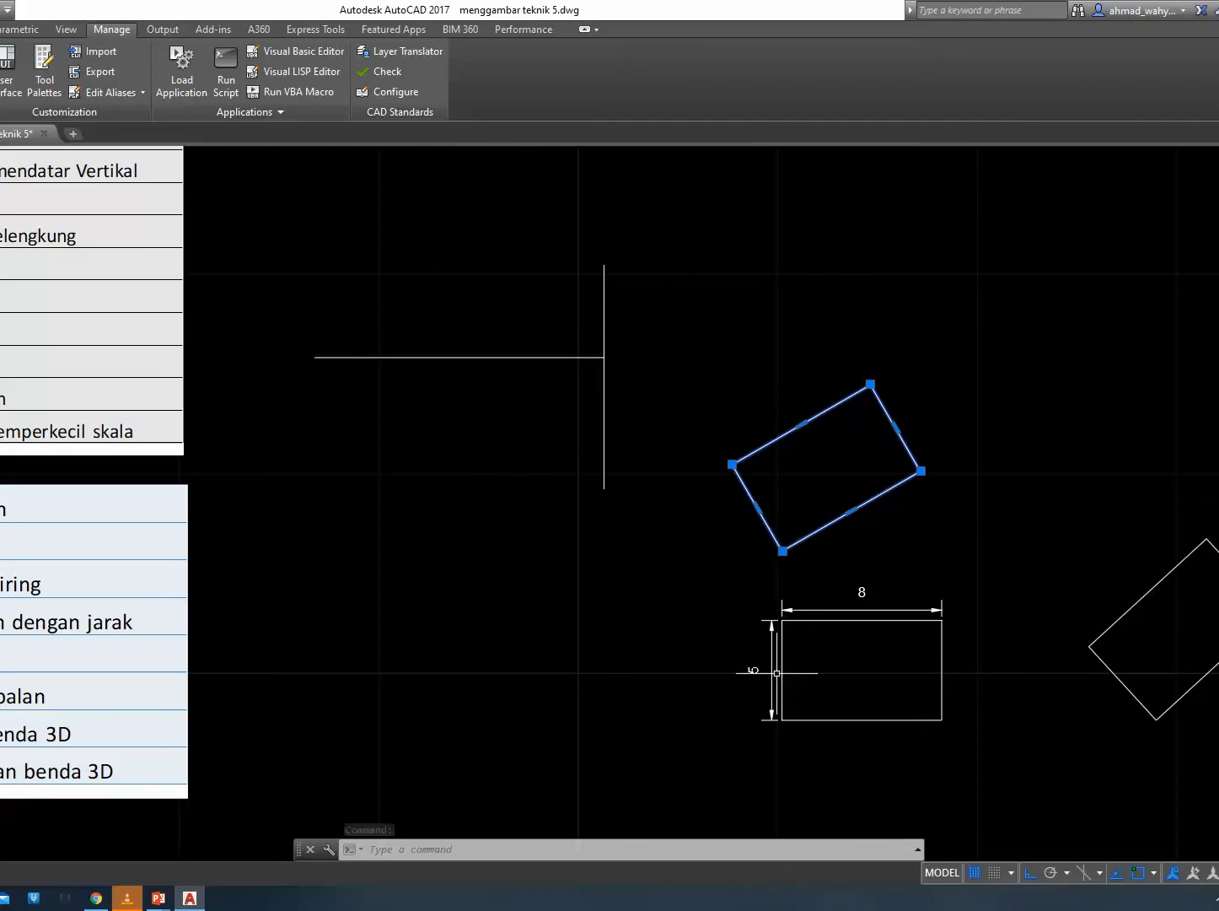
pyautogui.write('x')
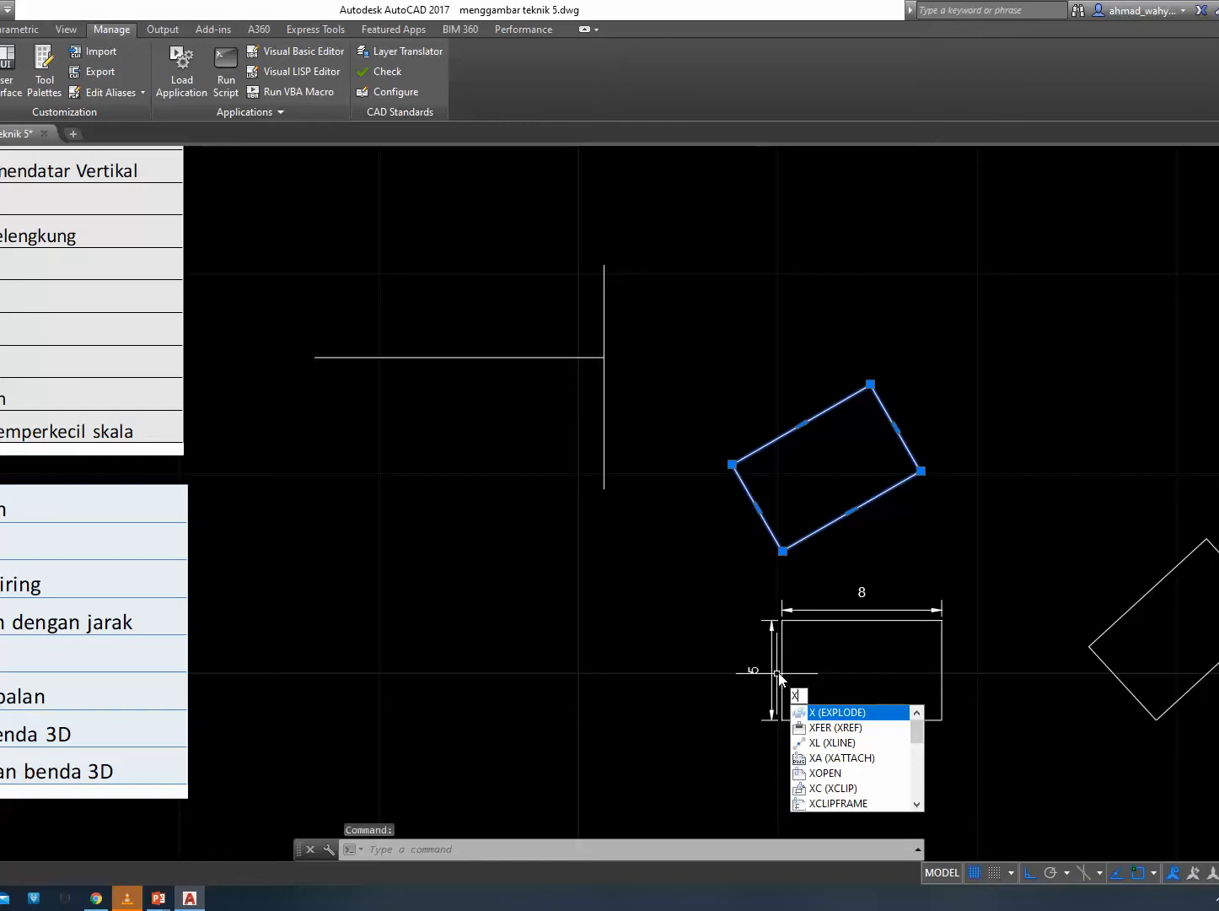
pyautogui.click(858, 713)
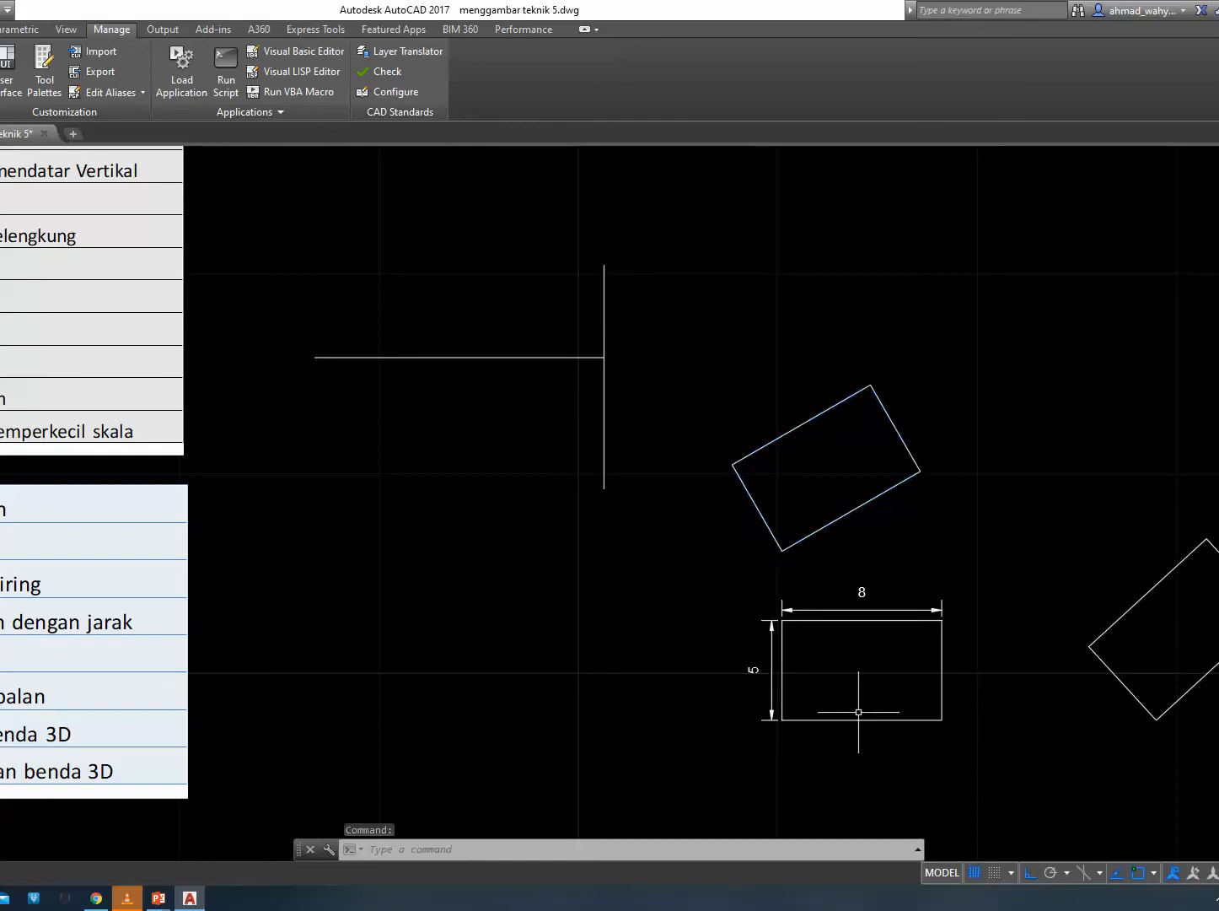
pyautogui.click(849, 515)
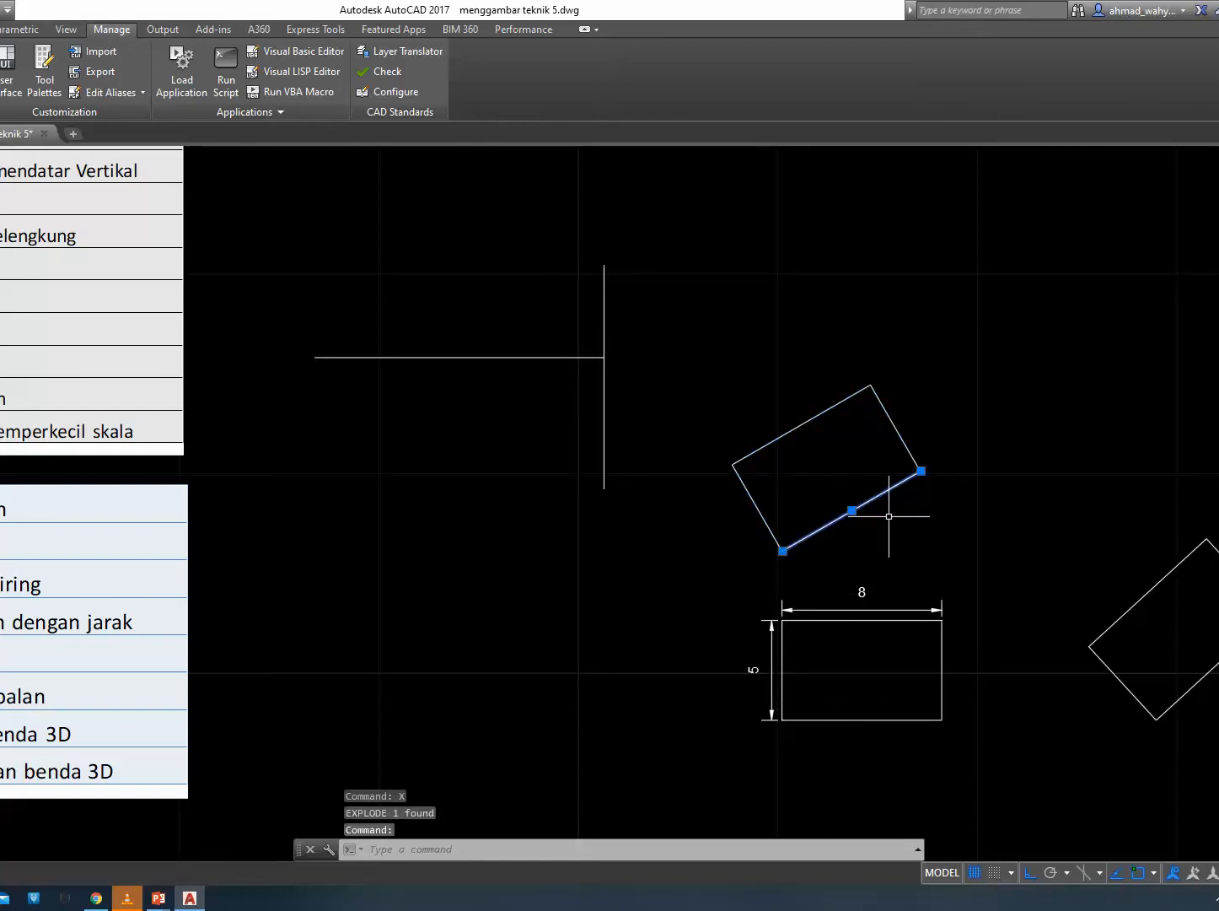
pyautogui.press('Escape')
# Copy the dimensioned 8 by 5 rectangle about 9 units straight down.
pyautogui.moveTo(562, 577); pyautogui.dragTo(1011, 543, button='middle')
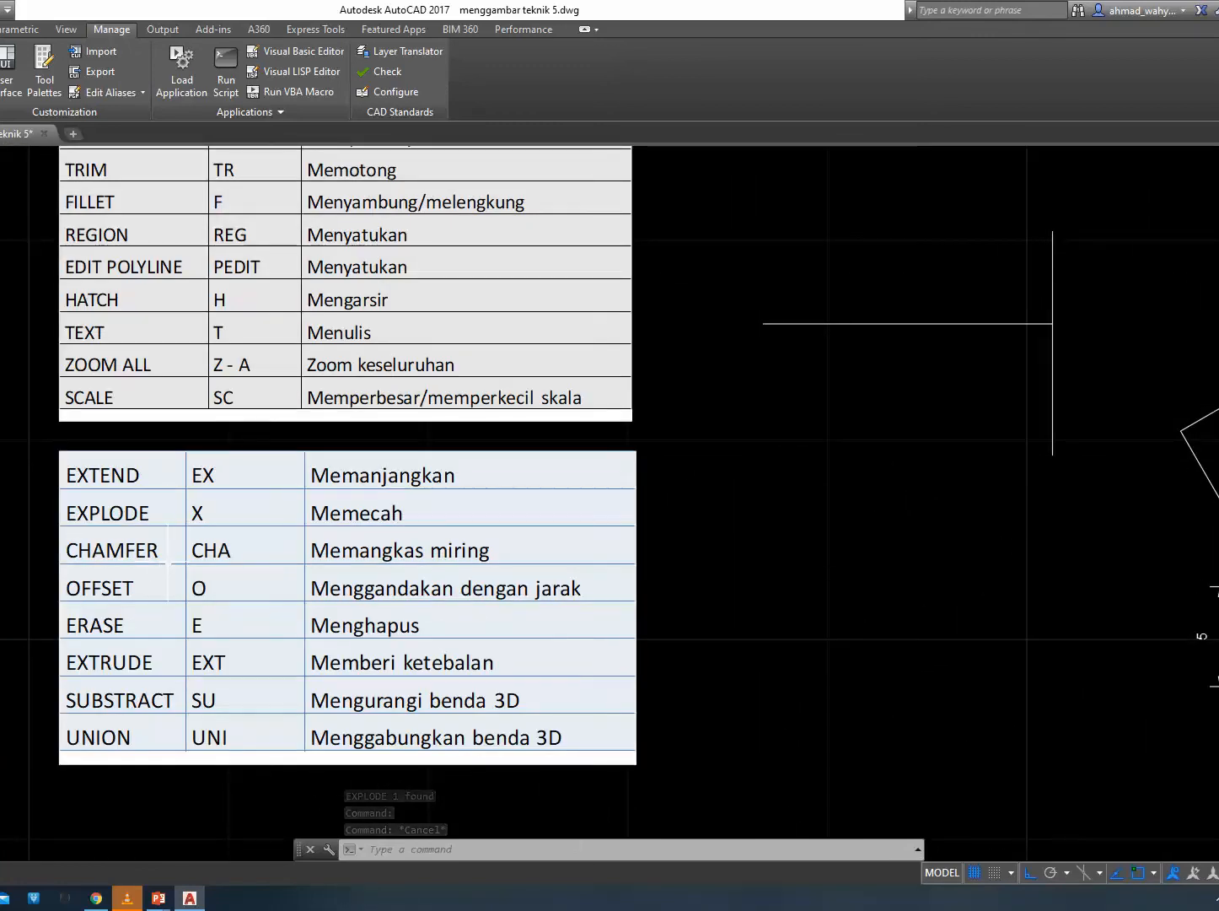
pyautogui.moveTo(727, 561); pyautogui.dragTo(446, 574, button='middle')
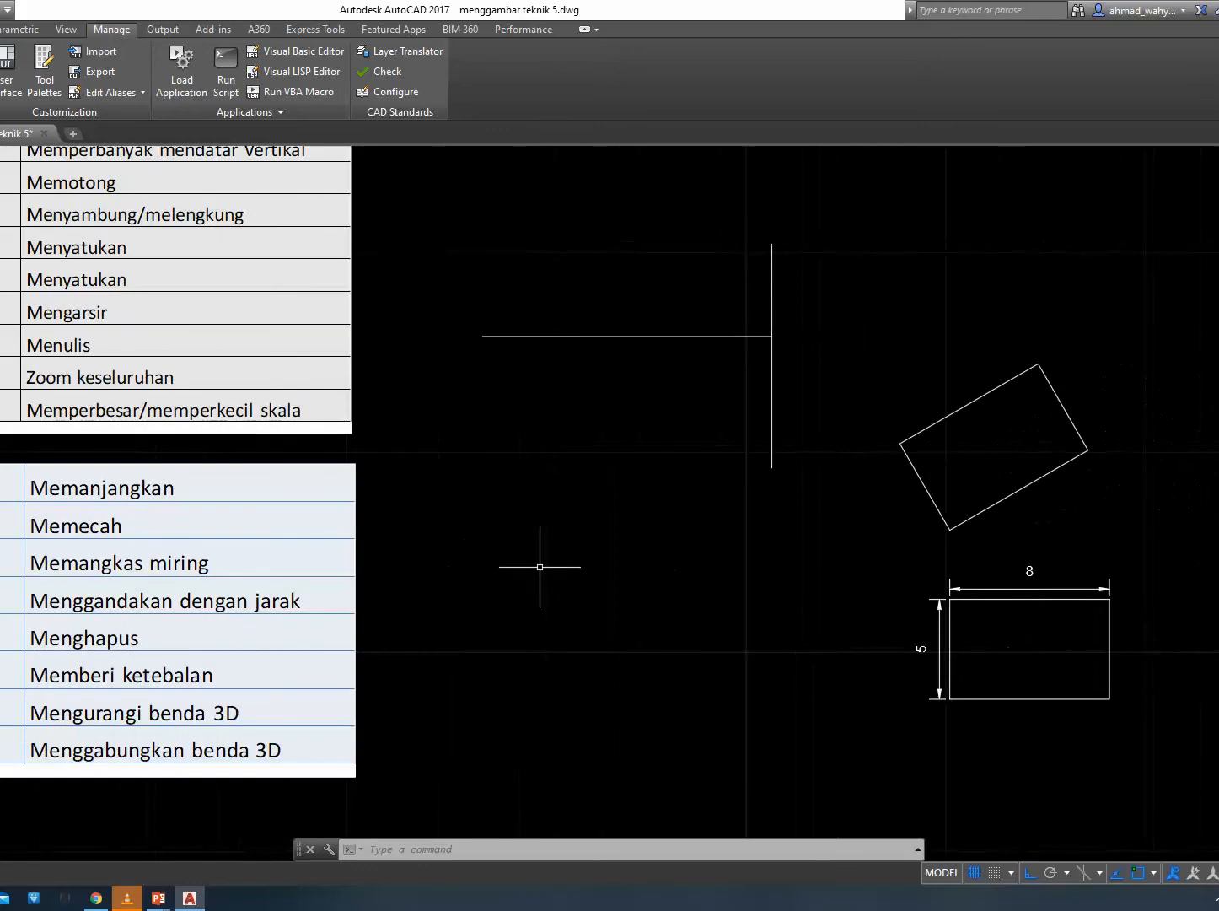
pyautogui.moveTo(733, 567); pyautogui.dragTo(435, 600, button='middle')
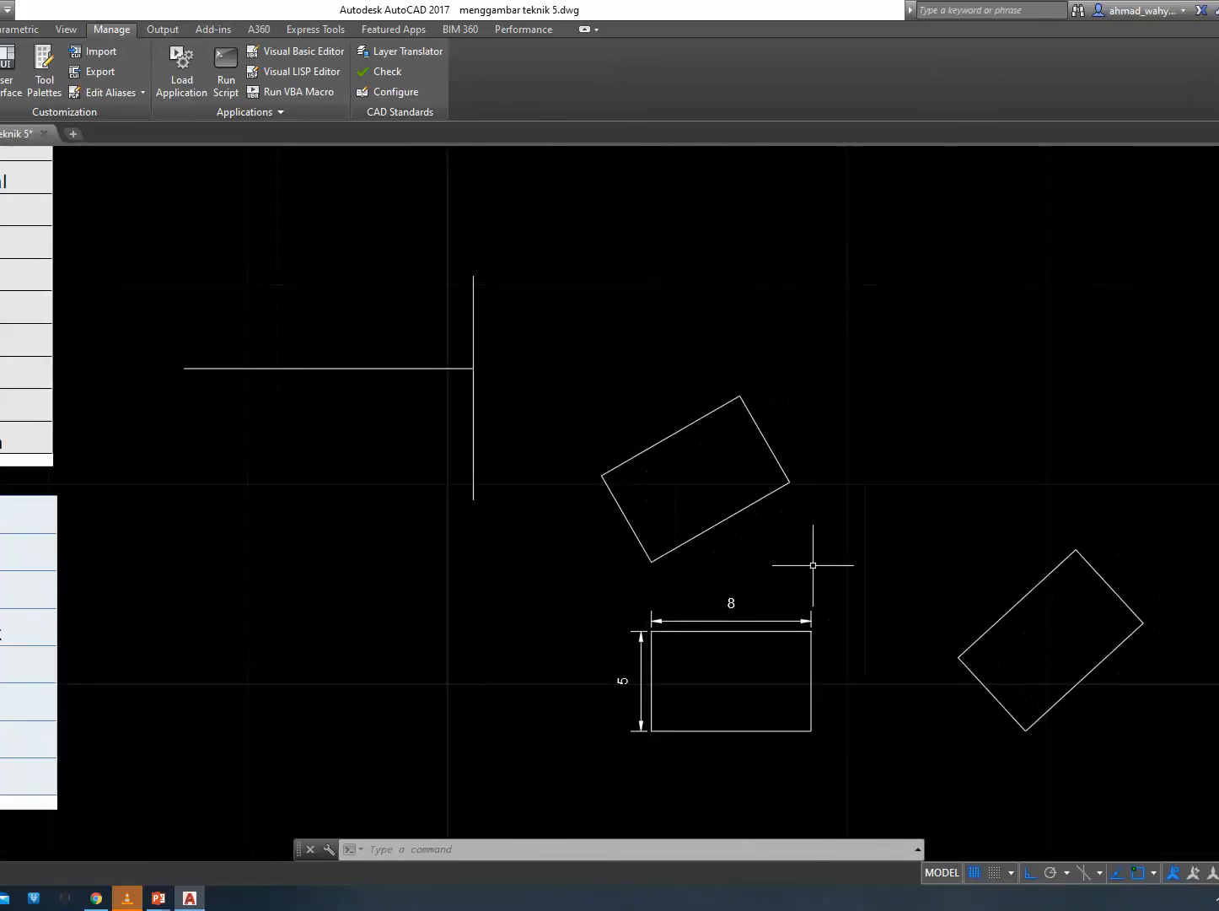
pyautogui.moveTo(667, 728); pyautogui.dragTo(540, 609, button='middle')
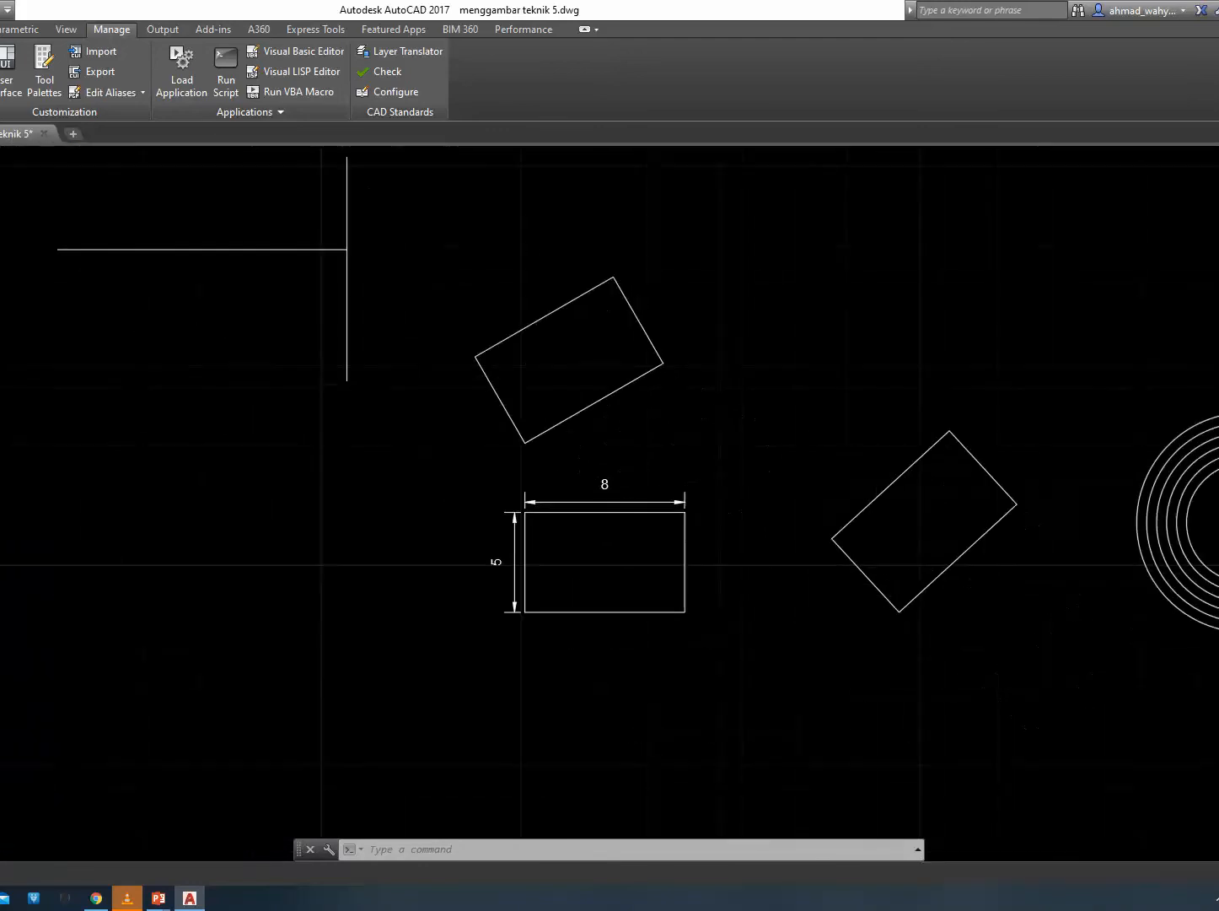
pyautogui.click(581, 612)
pyautogui.scroll(4, 590, 667)
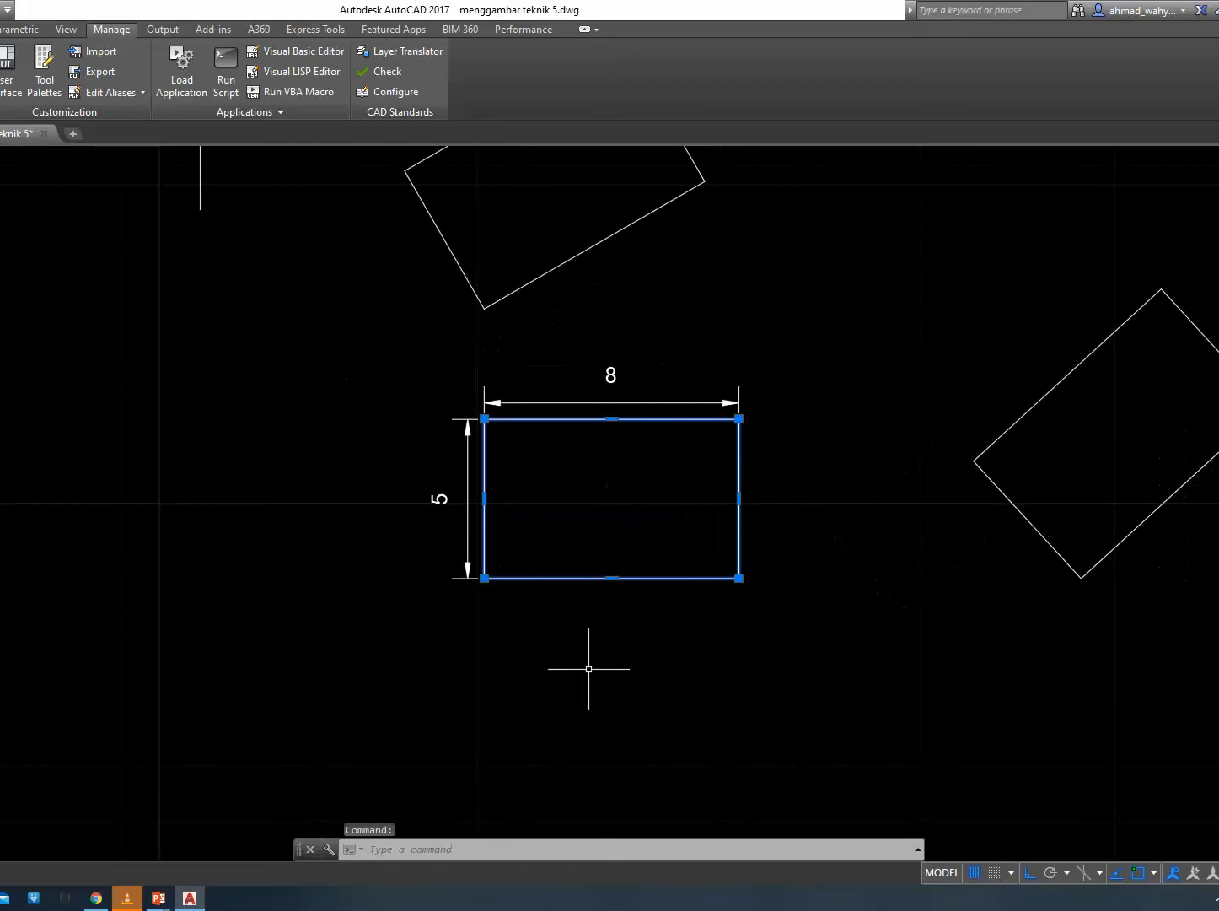
pyautogui.scroll(-2, 477, 656)
pyautogui.write('co')
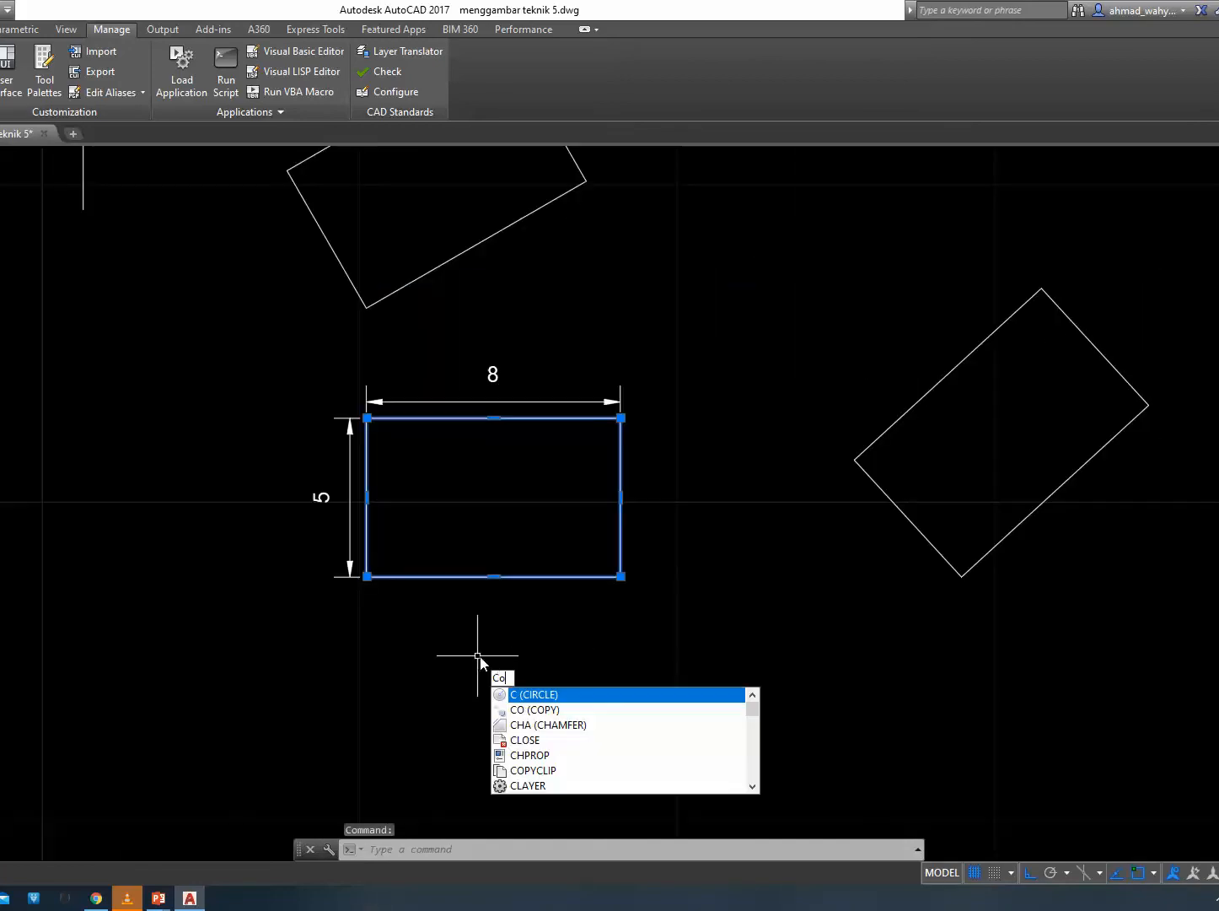
pyautogui.press('space')
pyautogui.click(710, 556)
pyautogui.moveTo(710, 730); pyautogui.dragTo(683, 513, button='middle')
pyautogui.click(679, 638)
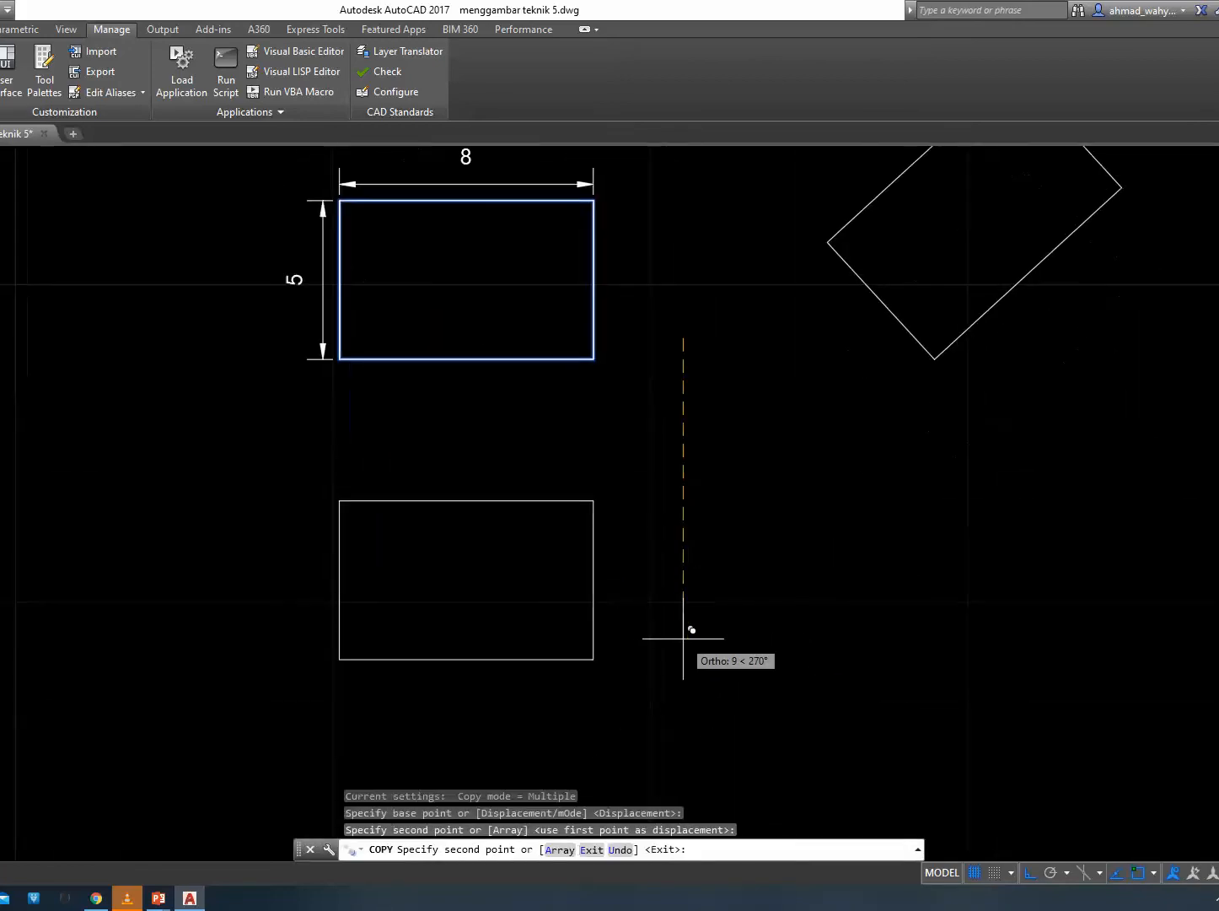
pyautogui.press('Escape')
# Chamfer the copied rectangle's upper-right corner with distance 1 along the top edge and distance 2 along the right edge.
pyautogui.write('ch')
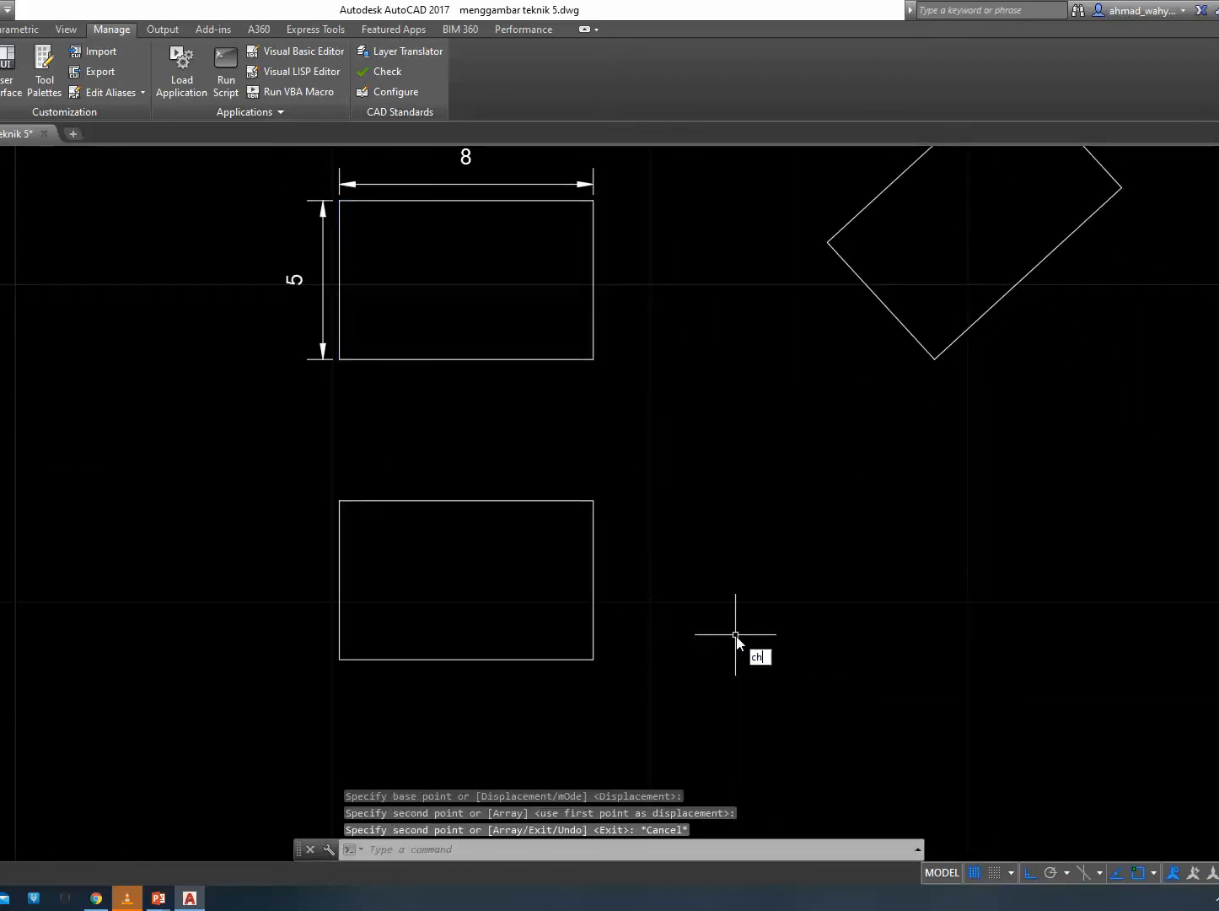
pyautogui.write('a')
pyautogui.press('space')
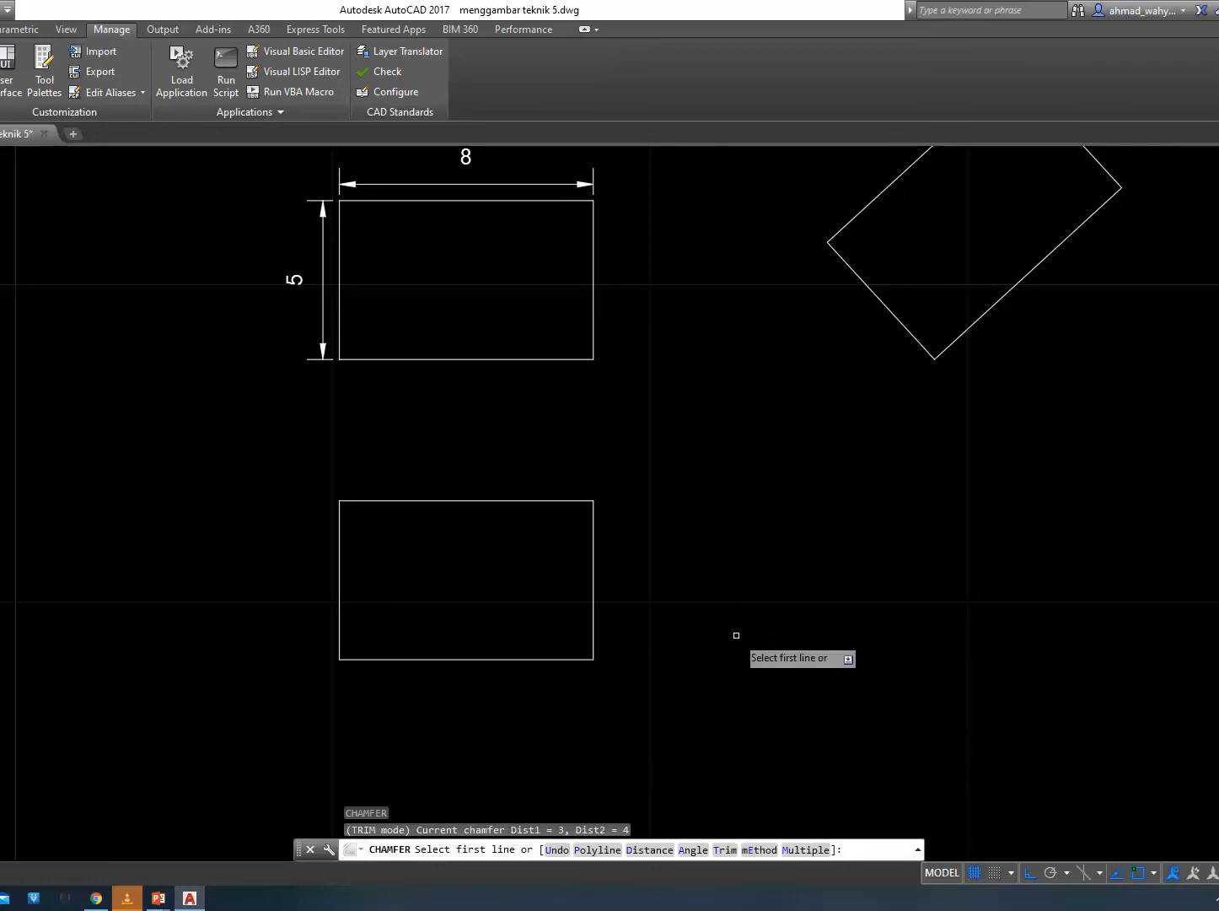
pyautogui.click(561, 498)
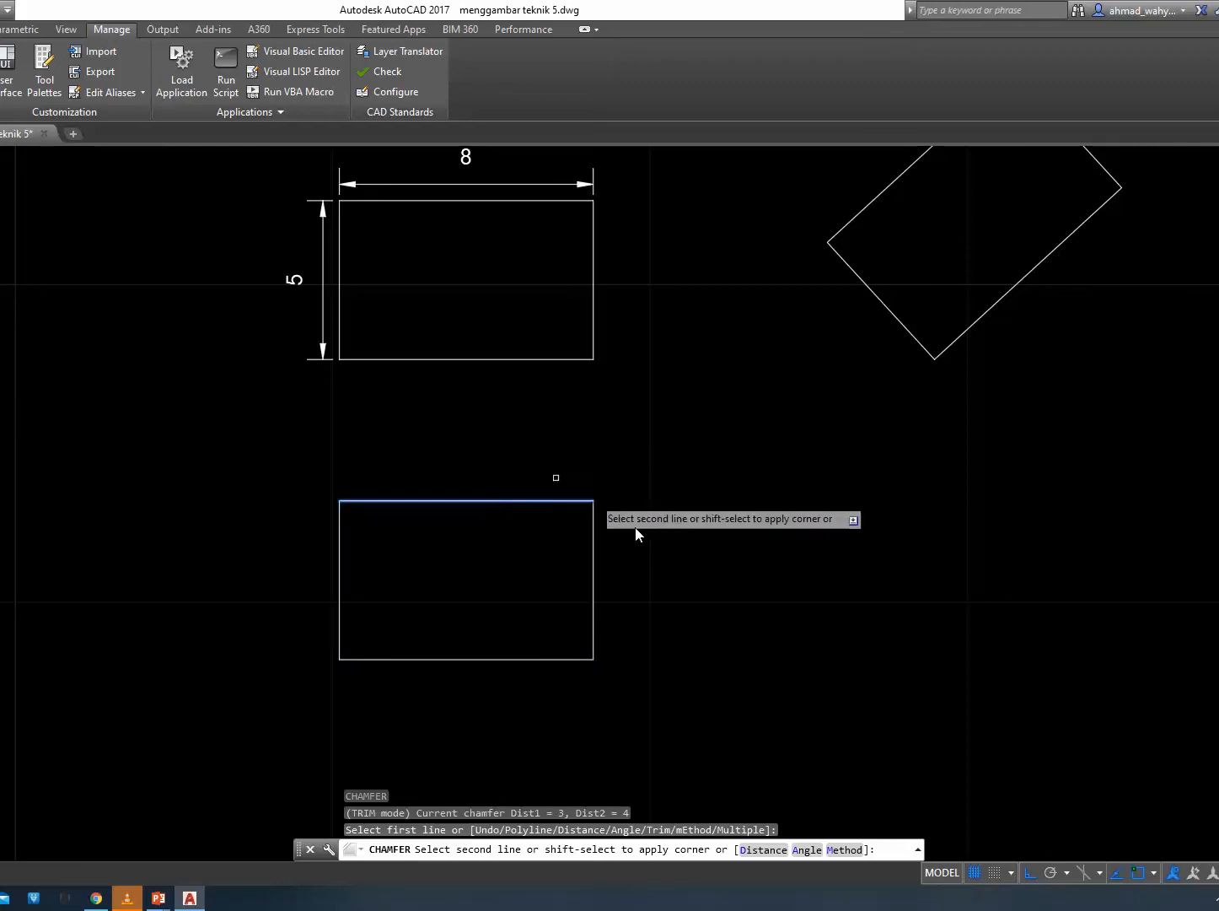
pyautogui.click(764, 849)
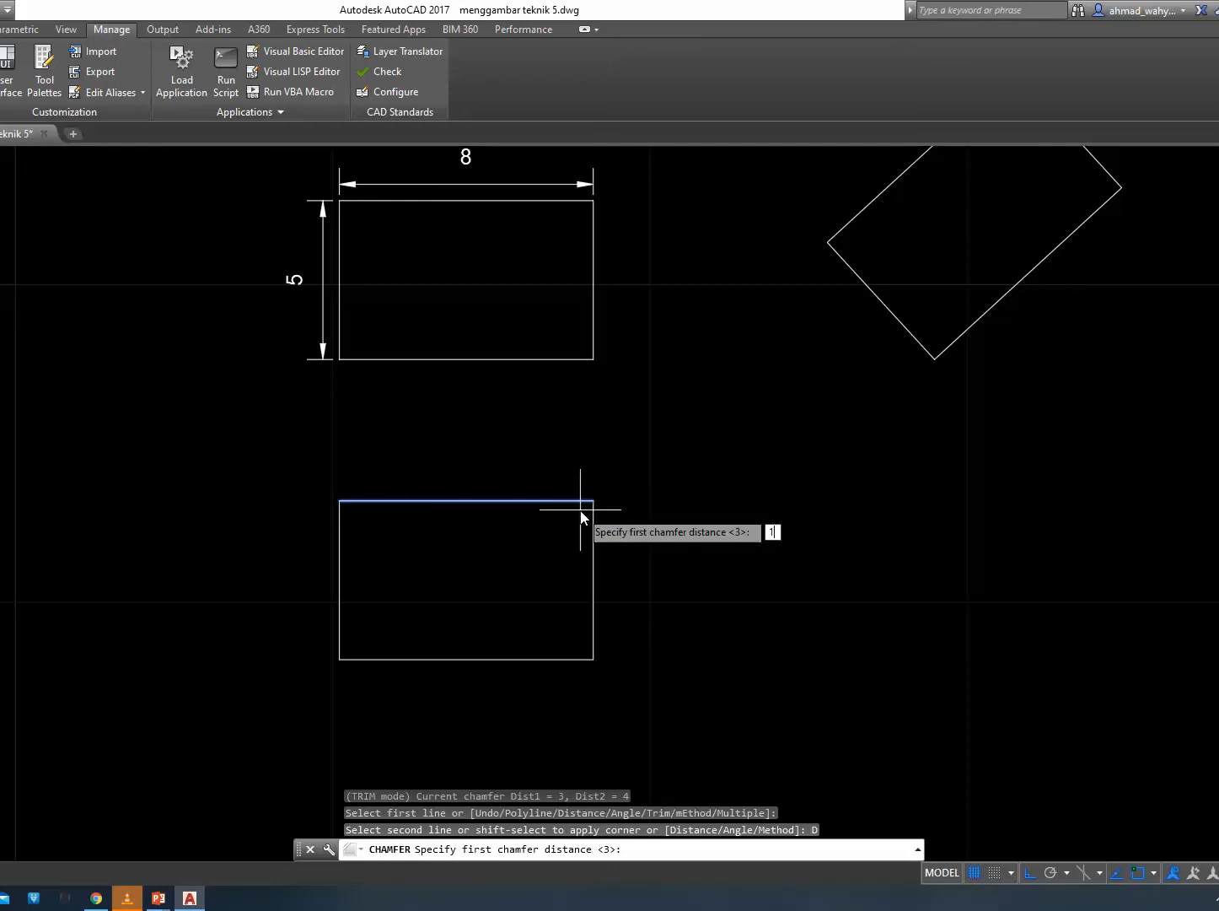
pyautogui.press('Return')
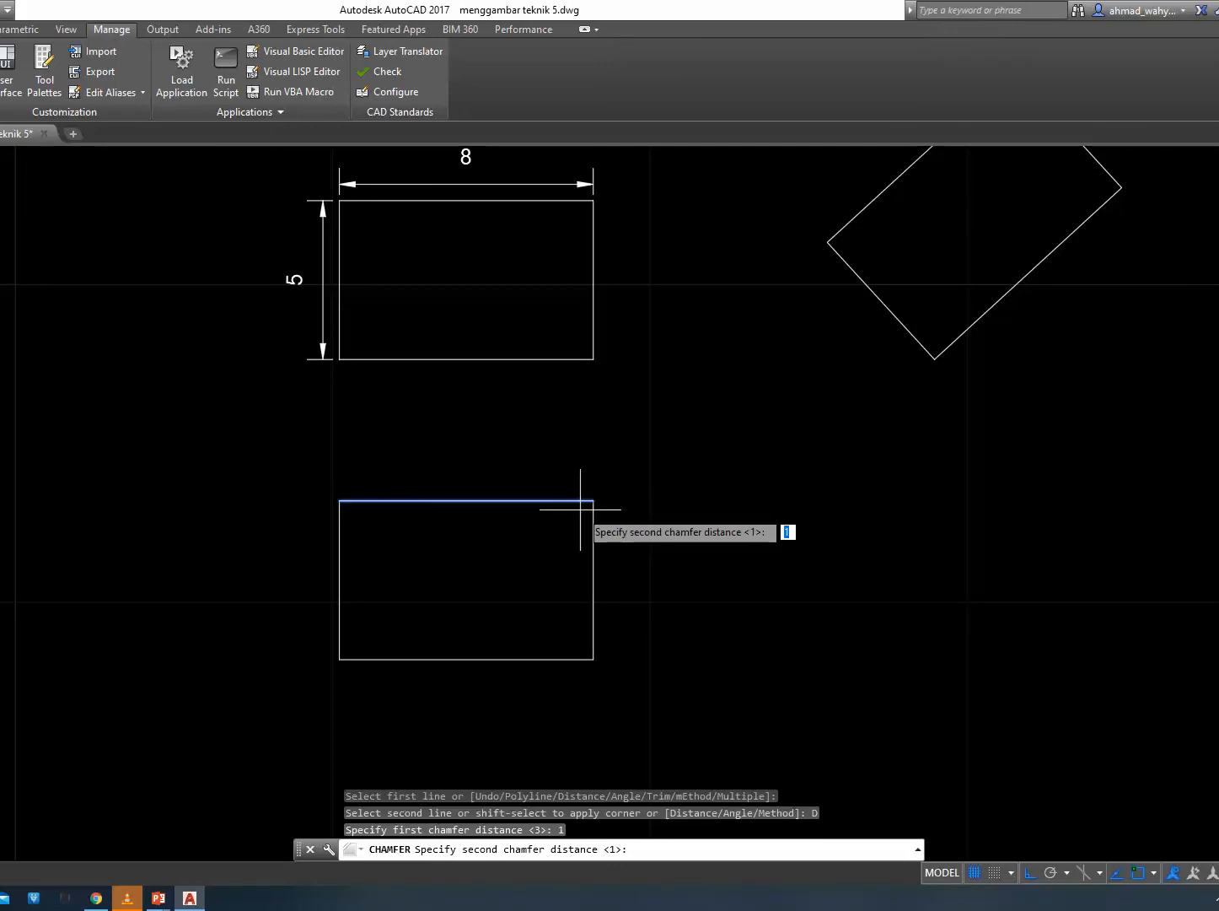
pyautogui.press('Return')
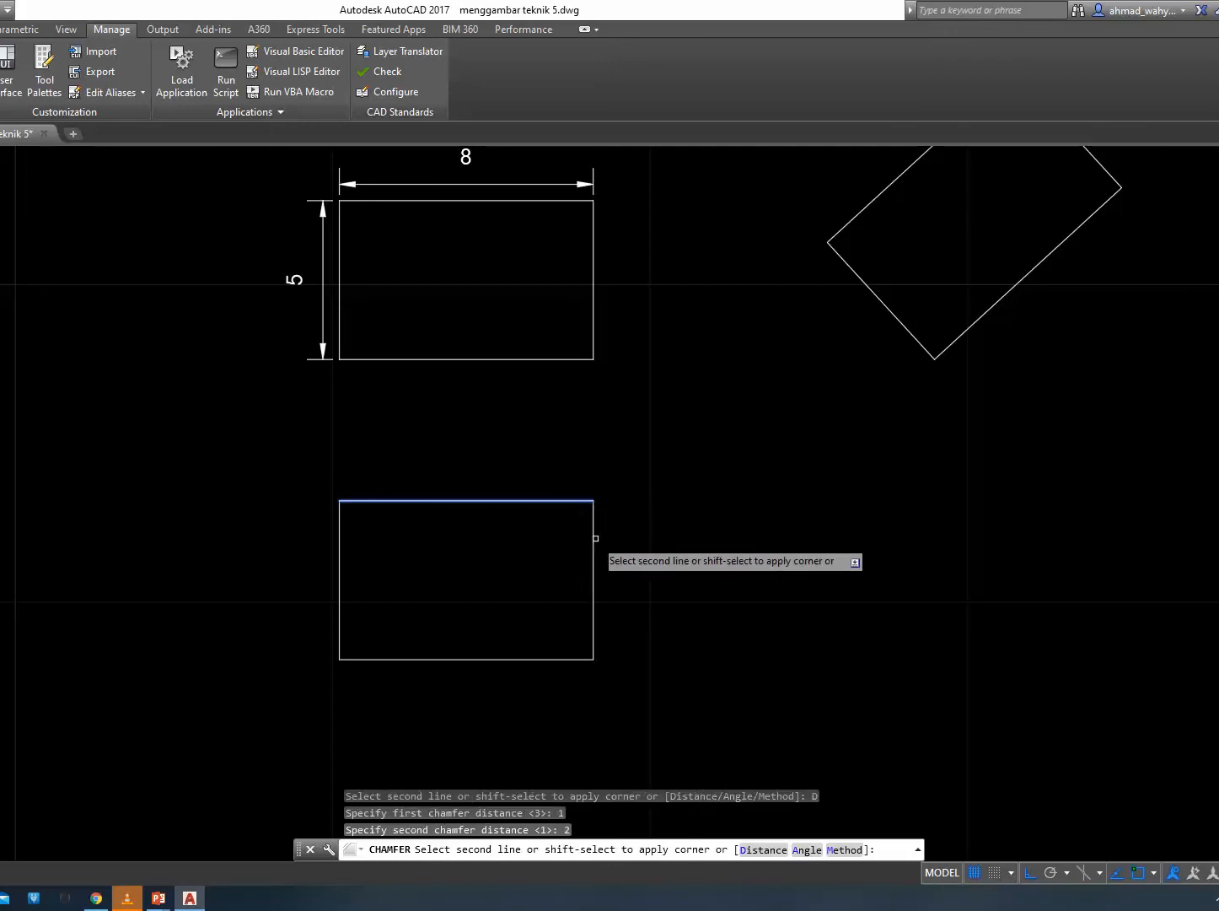
pyautogui.click(595, 537)
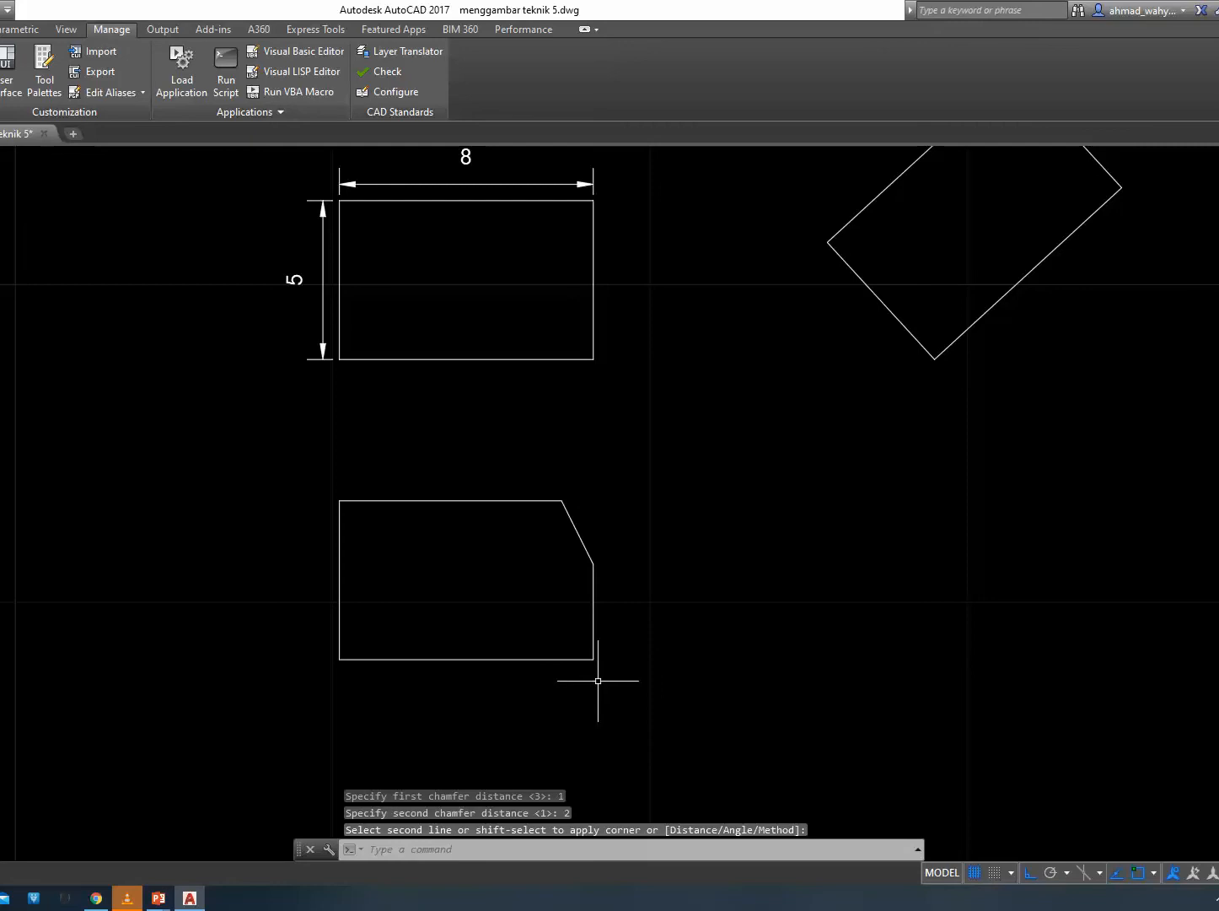
# Chamfer the upper-left corner of the same rectangle with the same distances, starting from its top edge.
pyautogui.press('Return')
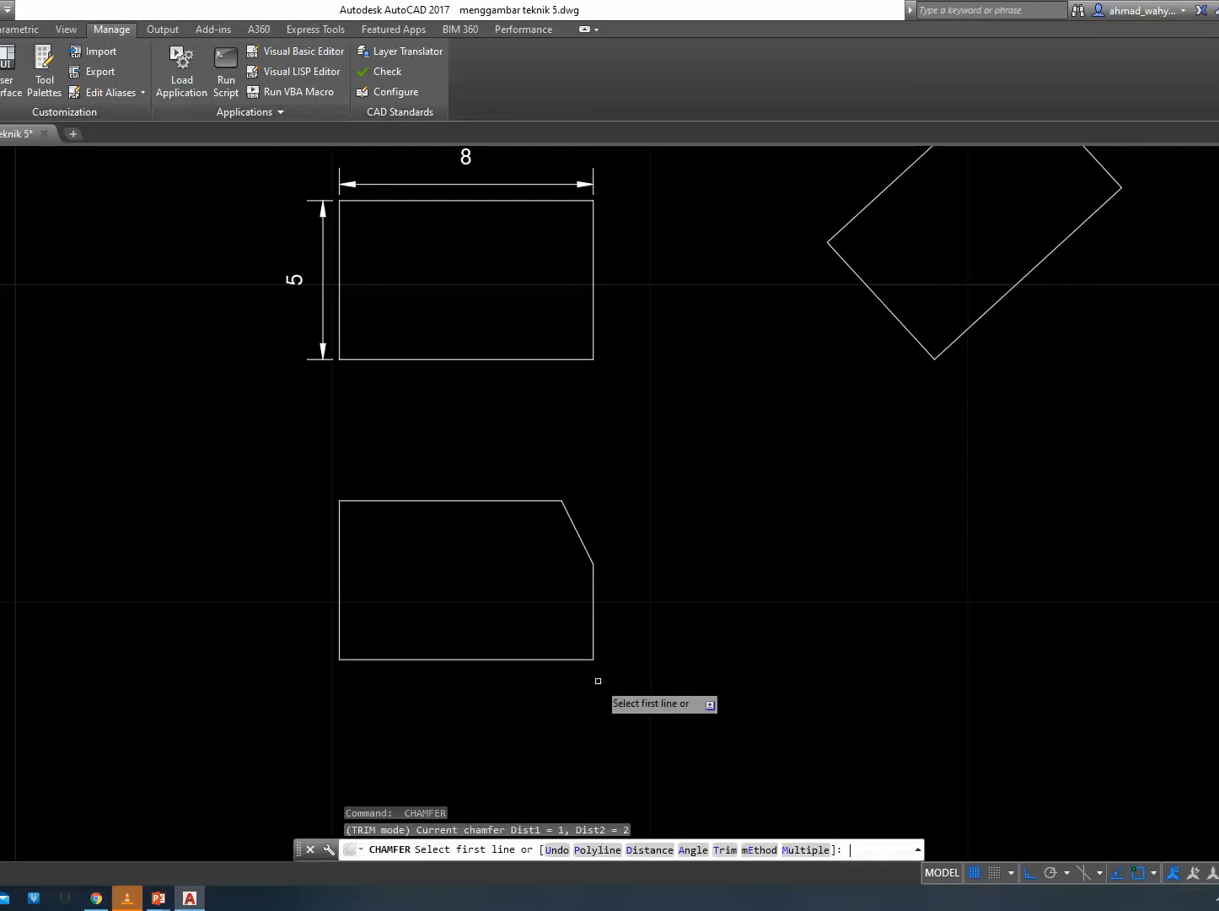
pyautogui.click(374, 501)
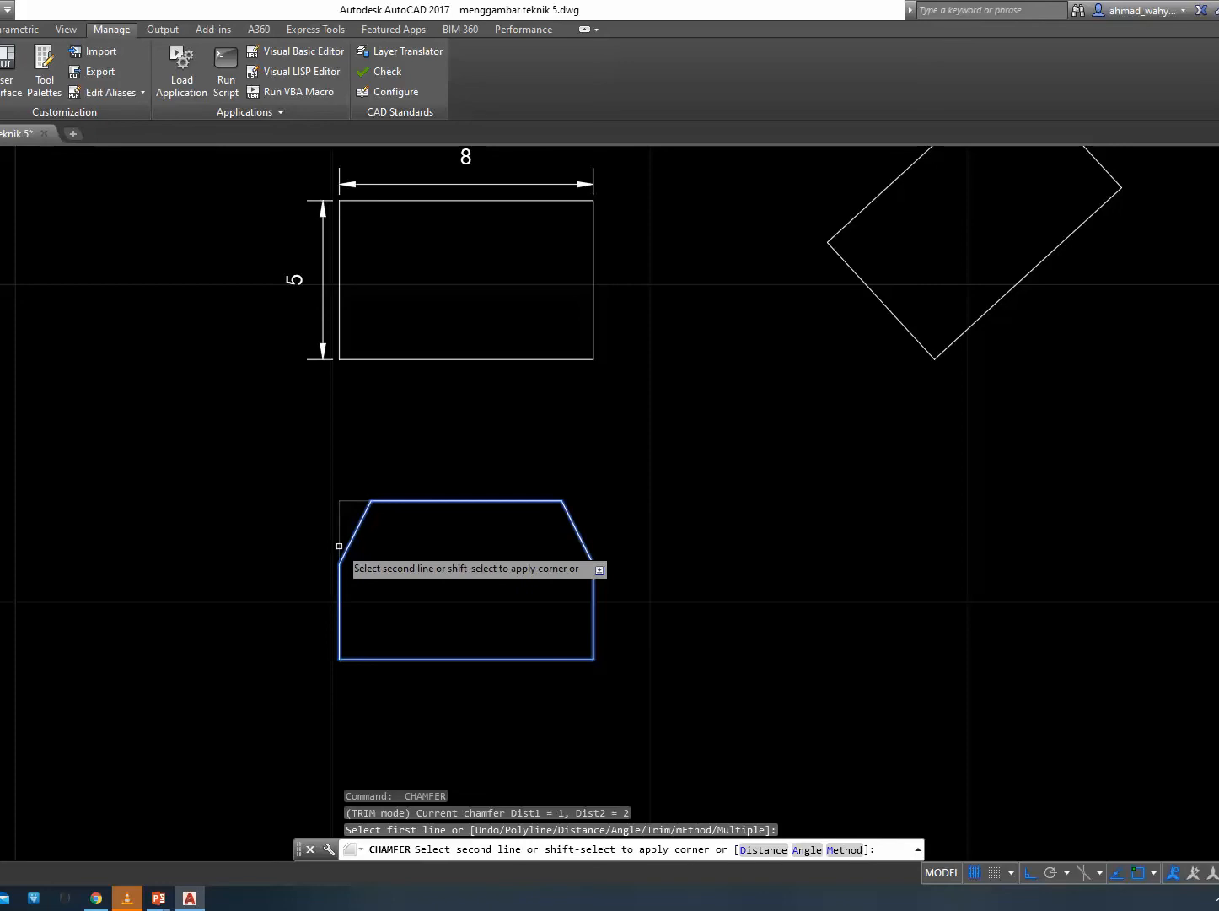
pyautogui.click(339, 545)
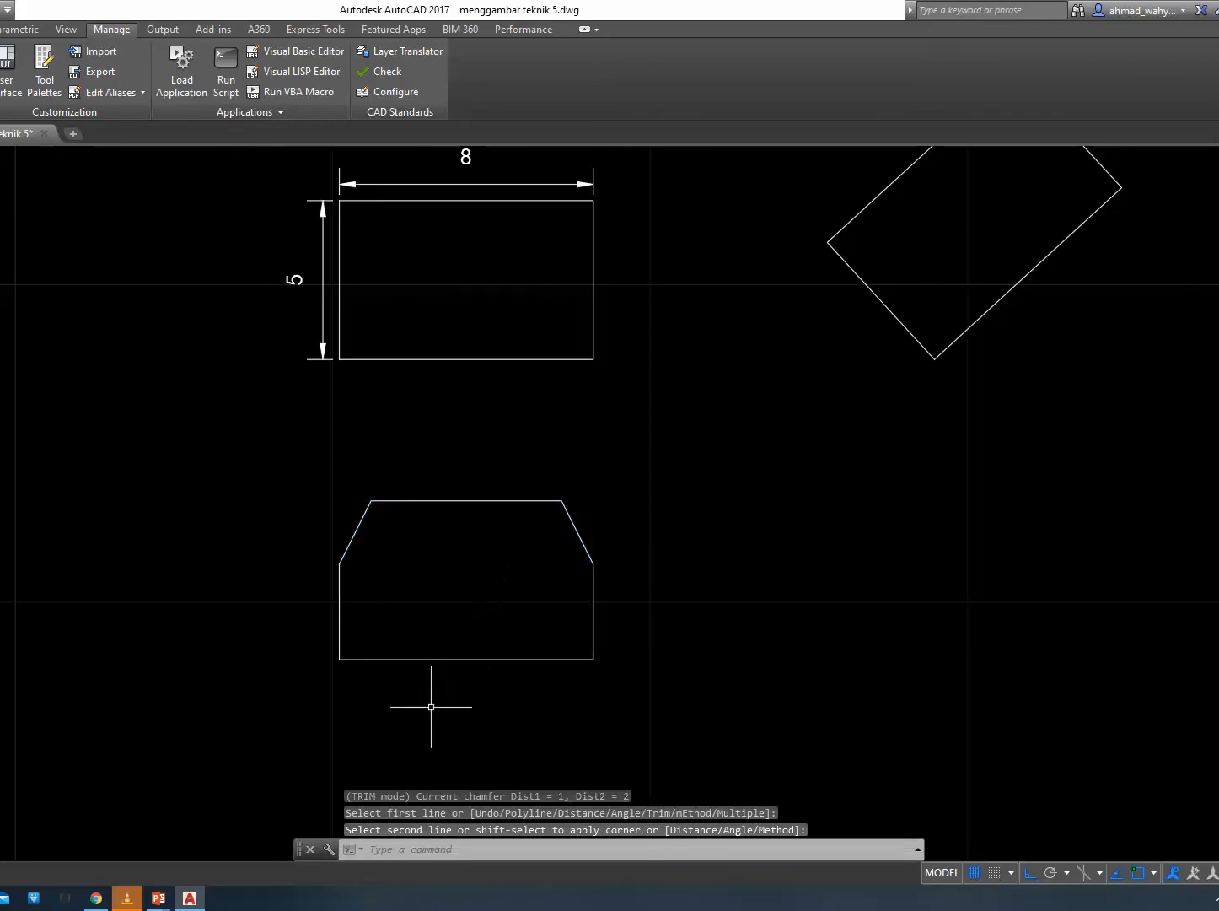
# Copy the dimensioned rectangle diagonally to a spot right of the chamfered shape, about 14 units away, with Ortho off.
pyautogui.click(474, 362)
pyautogui.click(467, 371)
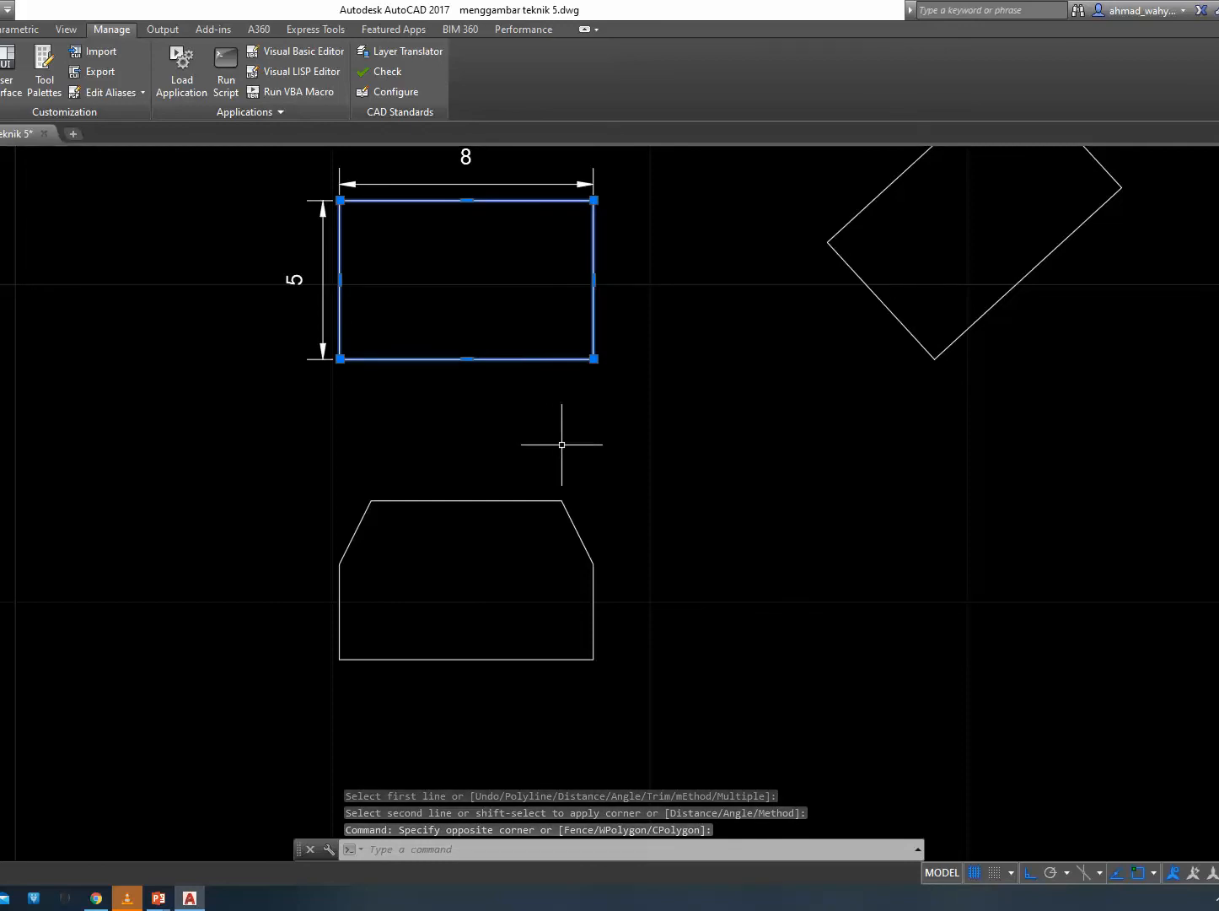
pyautogui.write('co')
pyautogui.press('Return')
pyautogui.click(482, 408)
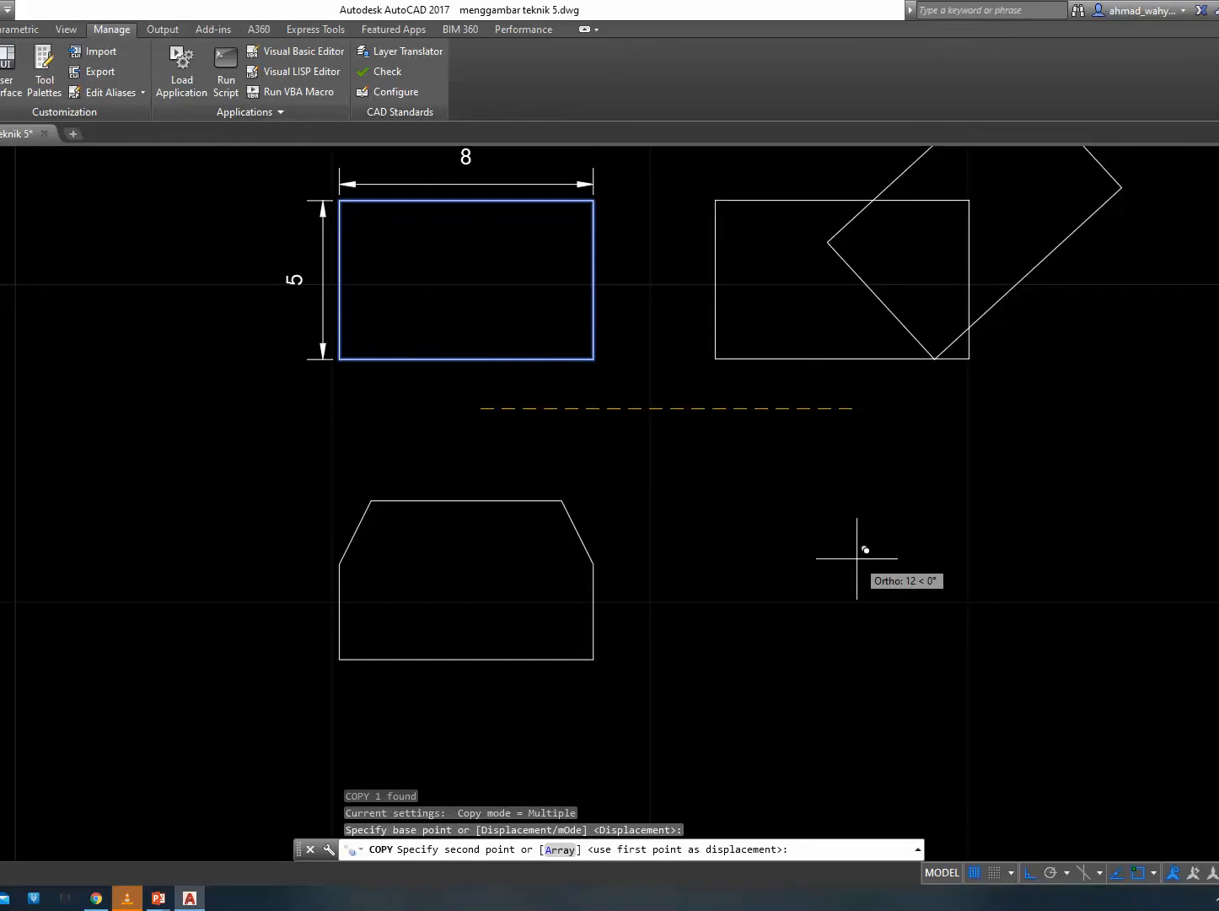
pyautogui.press('F8')
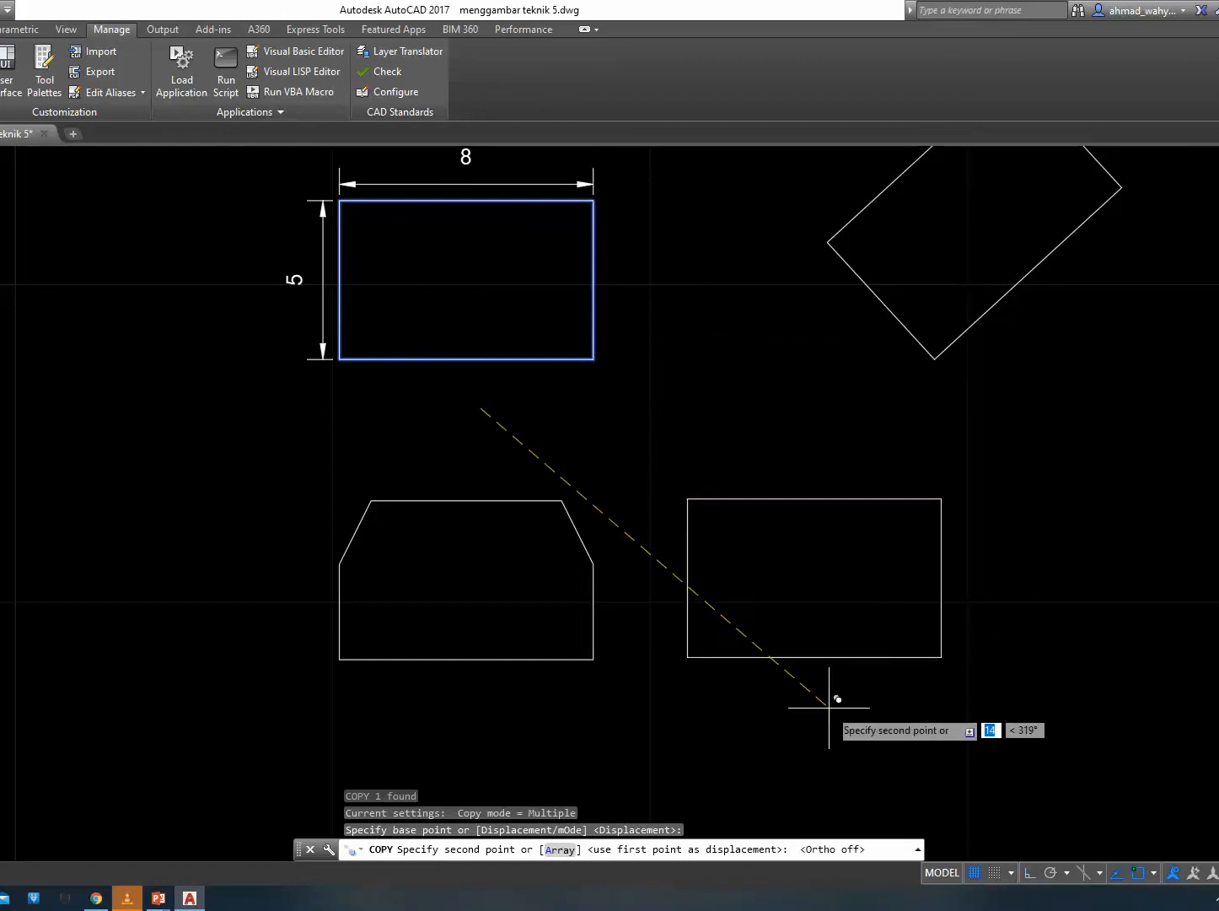
pyautogui.click(830, 708)
pyautogui.press('Escape')
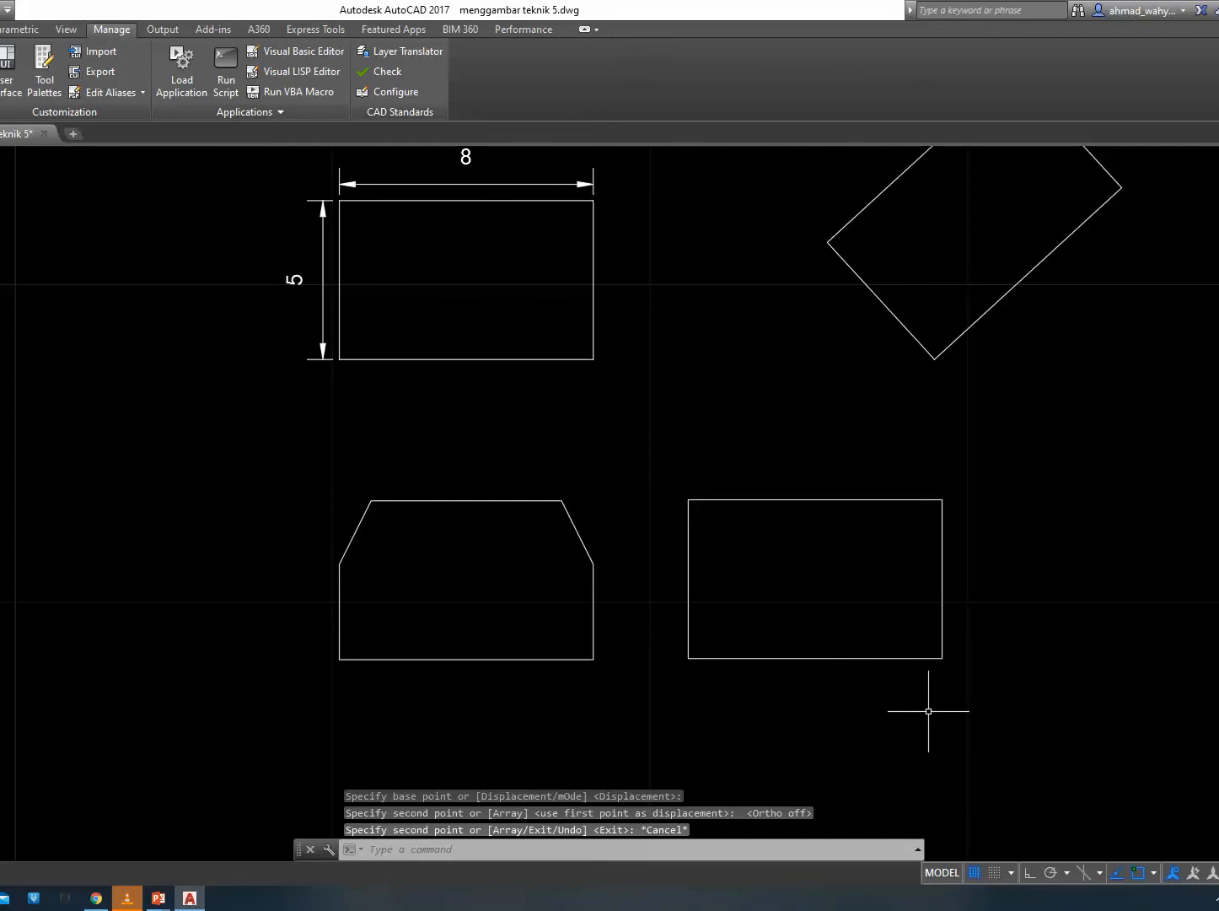
# Fillet the upper-right corner of the new rectangle copy with radius 3.
pyautogui.write('f')
pyautogui.press('Return')
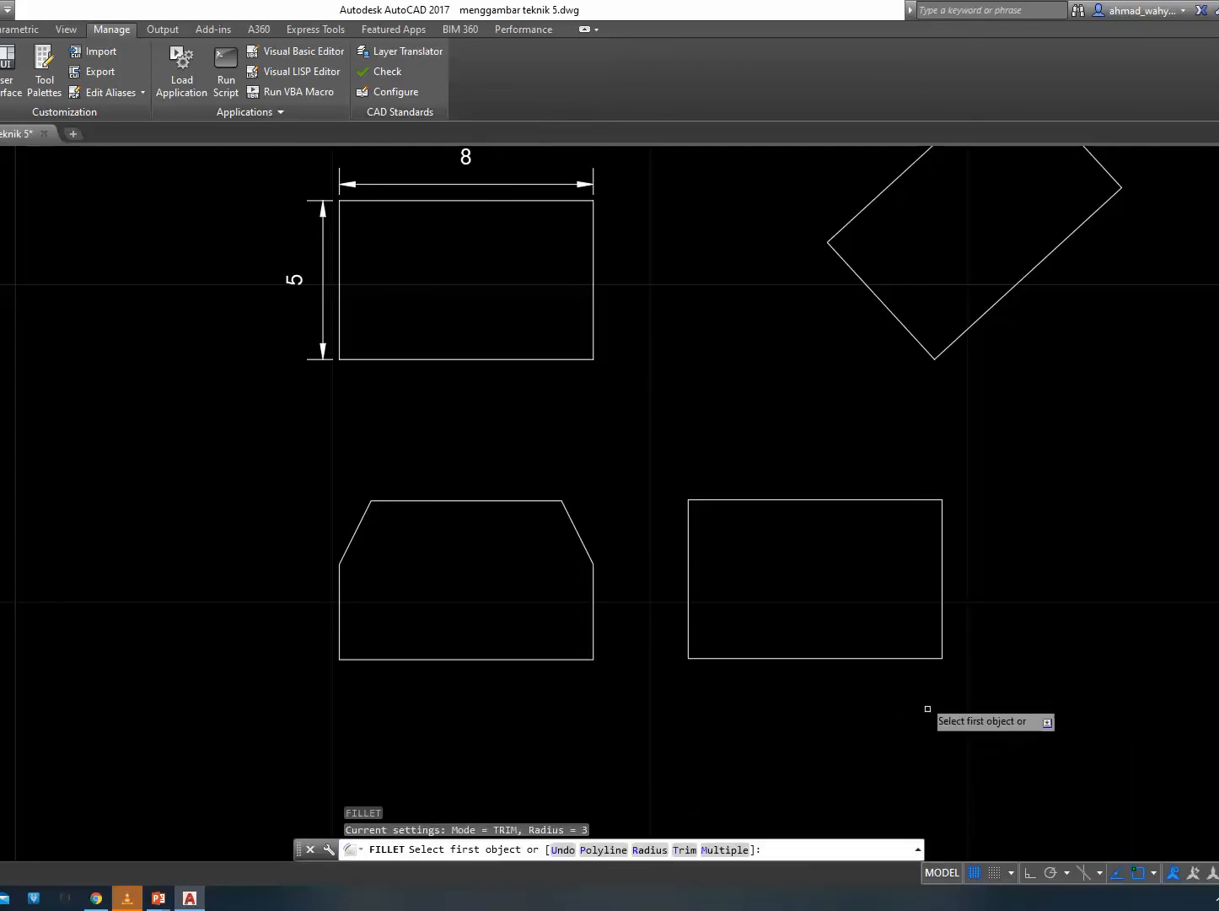
pyautogui.click(885, 497)
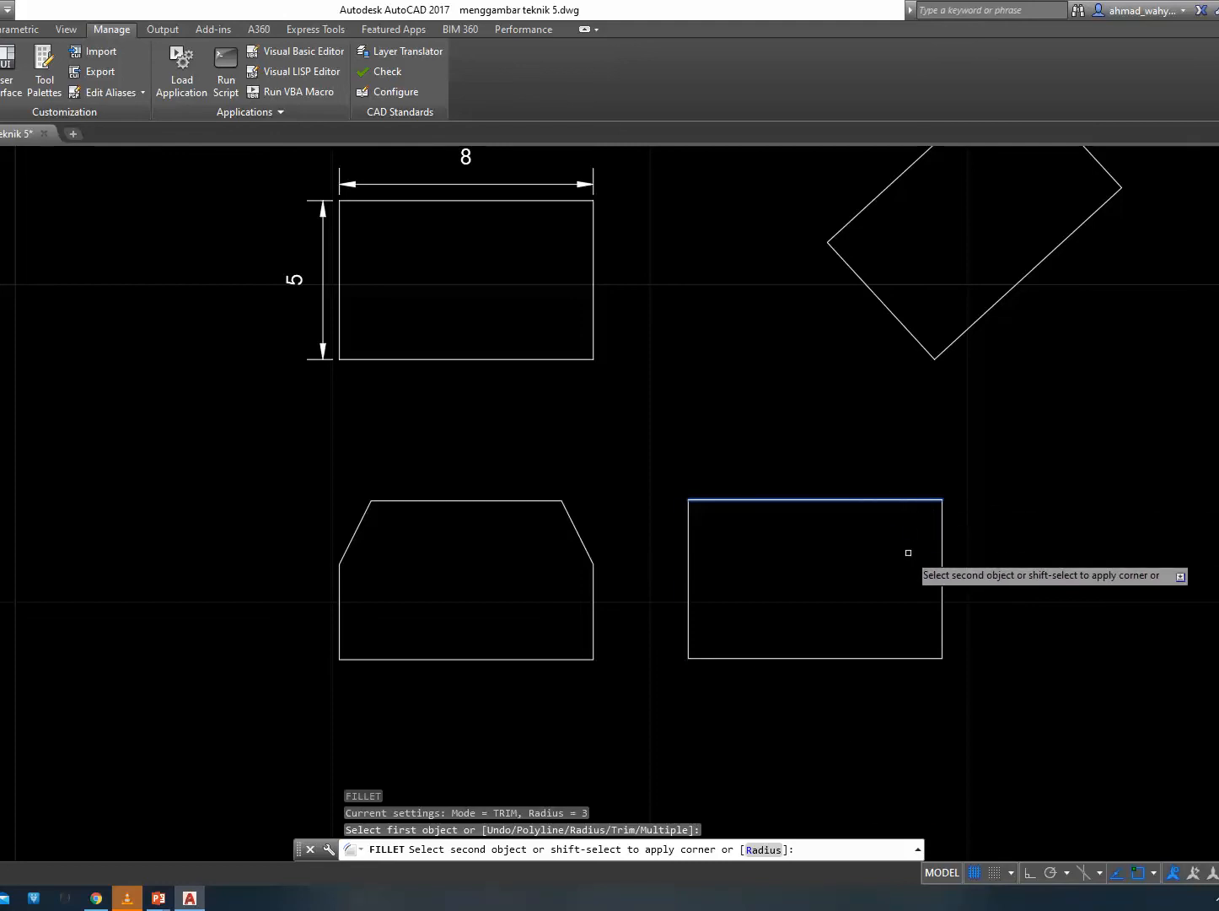
pyautogui.press('Return')
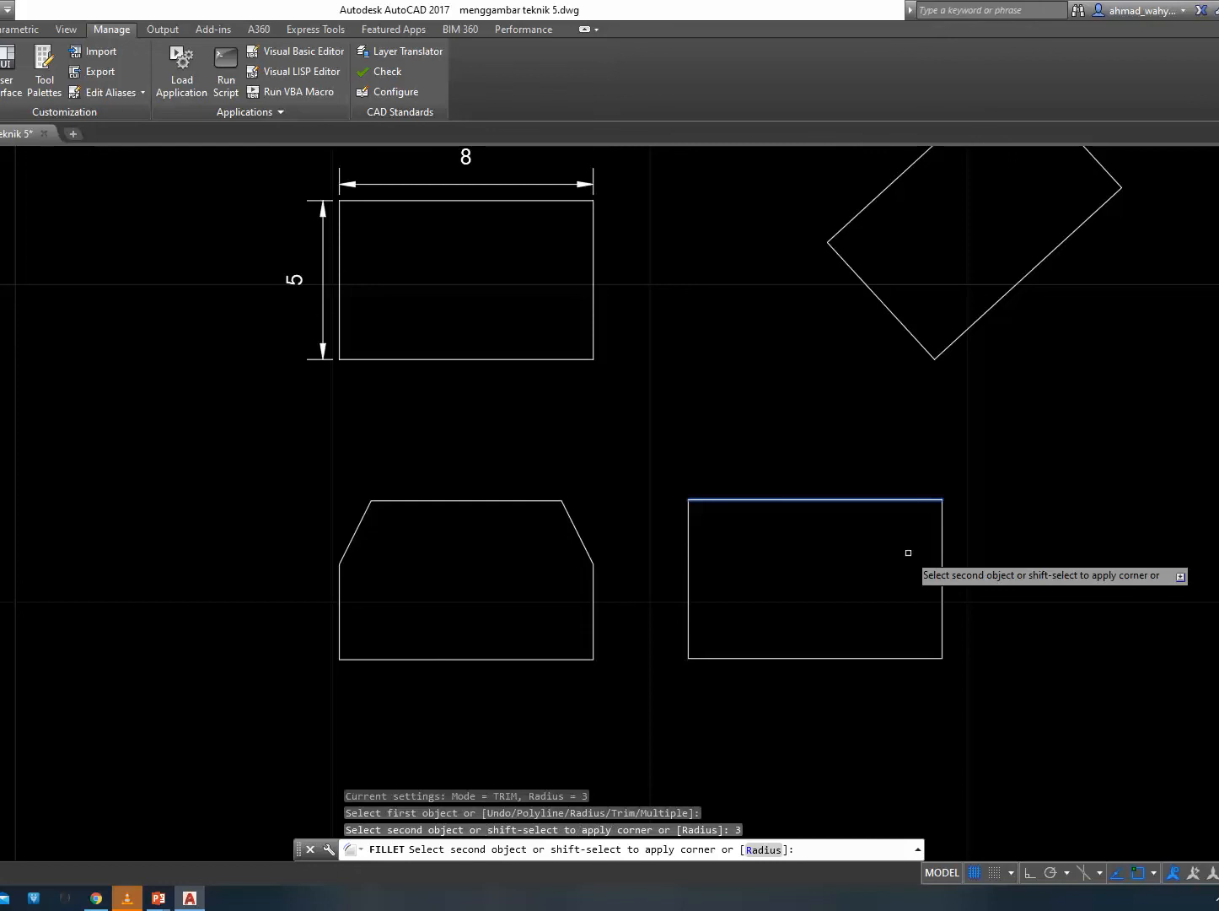
pyautogui.click(942, 527)
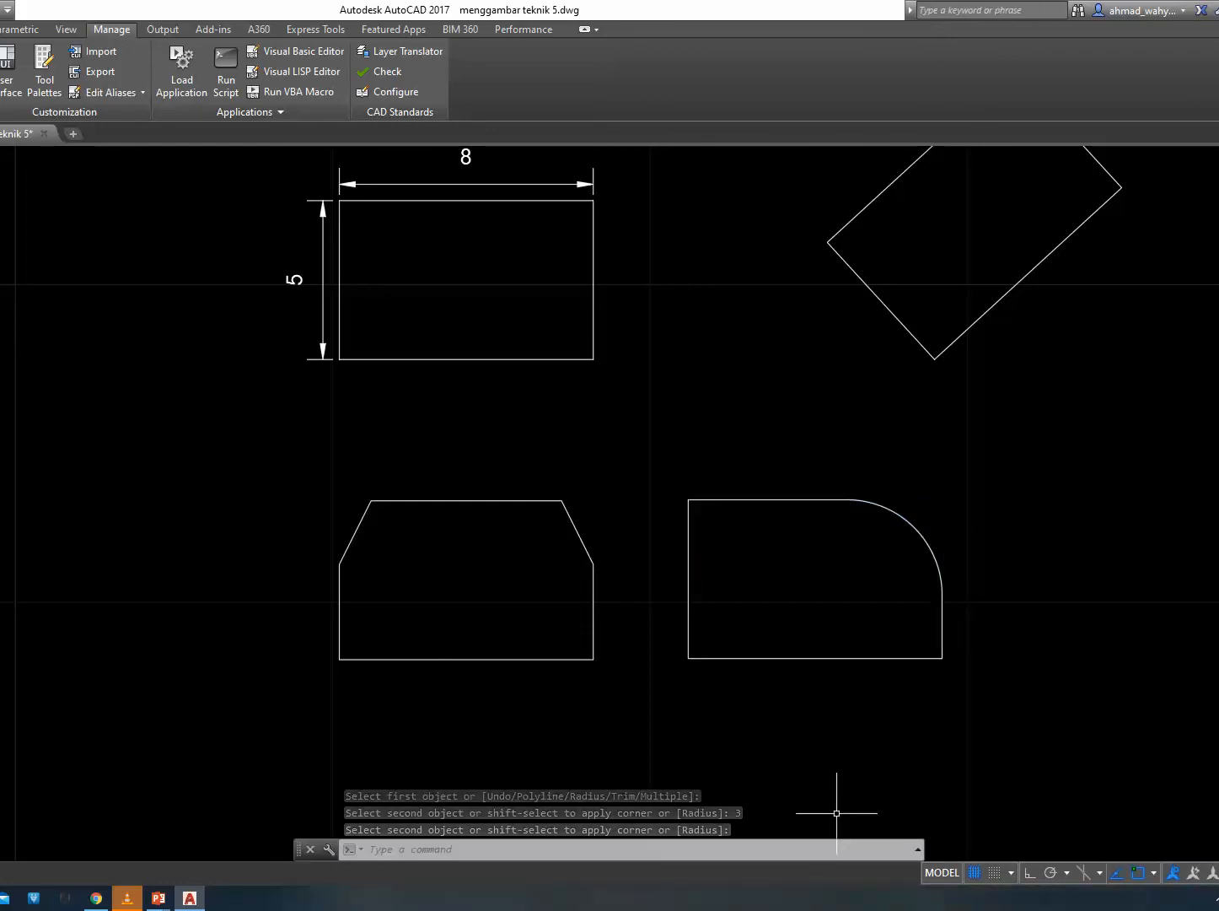
# Fillet the lower-left corner of the same rectangle copy with radius 3.
pyautogui.press('Return')
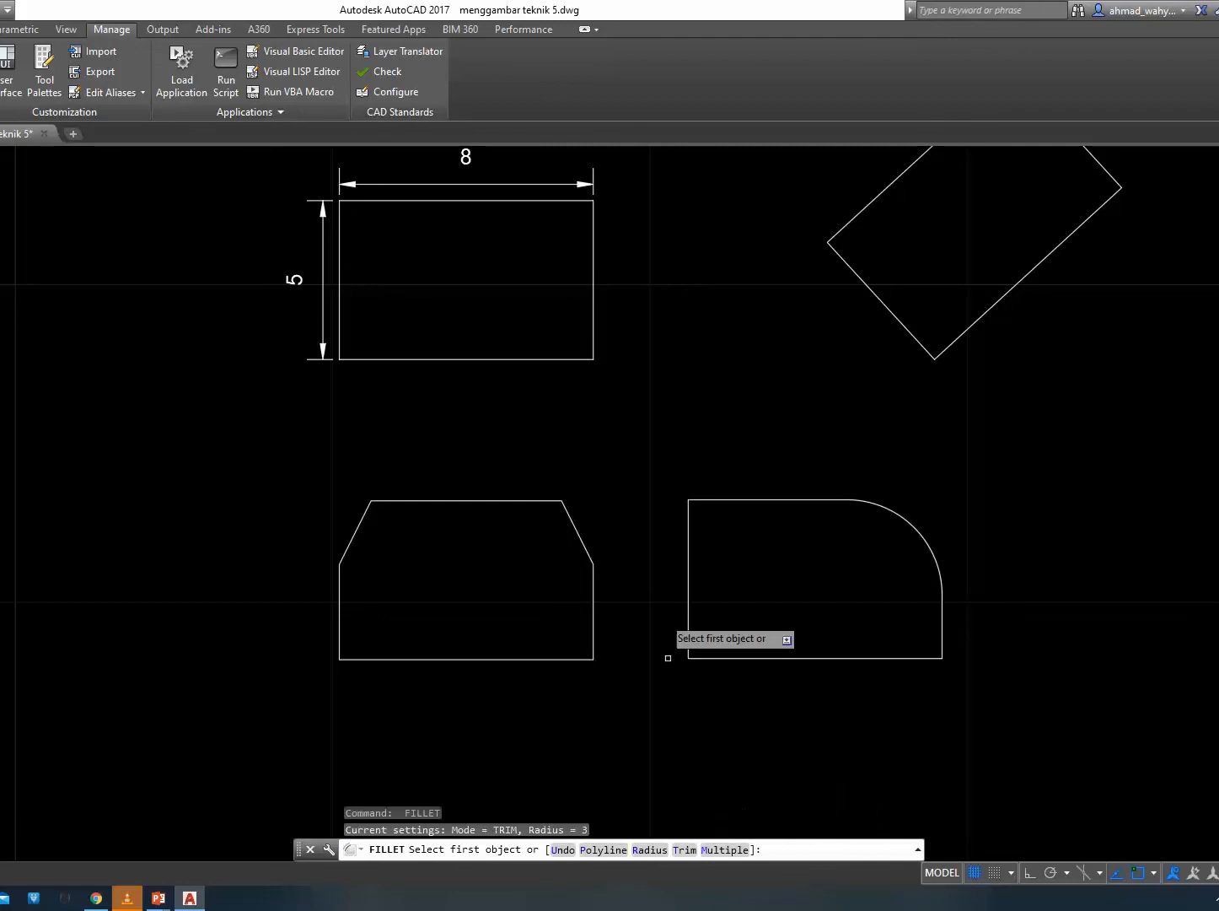
pyautogui.click(688, 598)
pyautogui.click(728, 655)
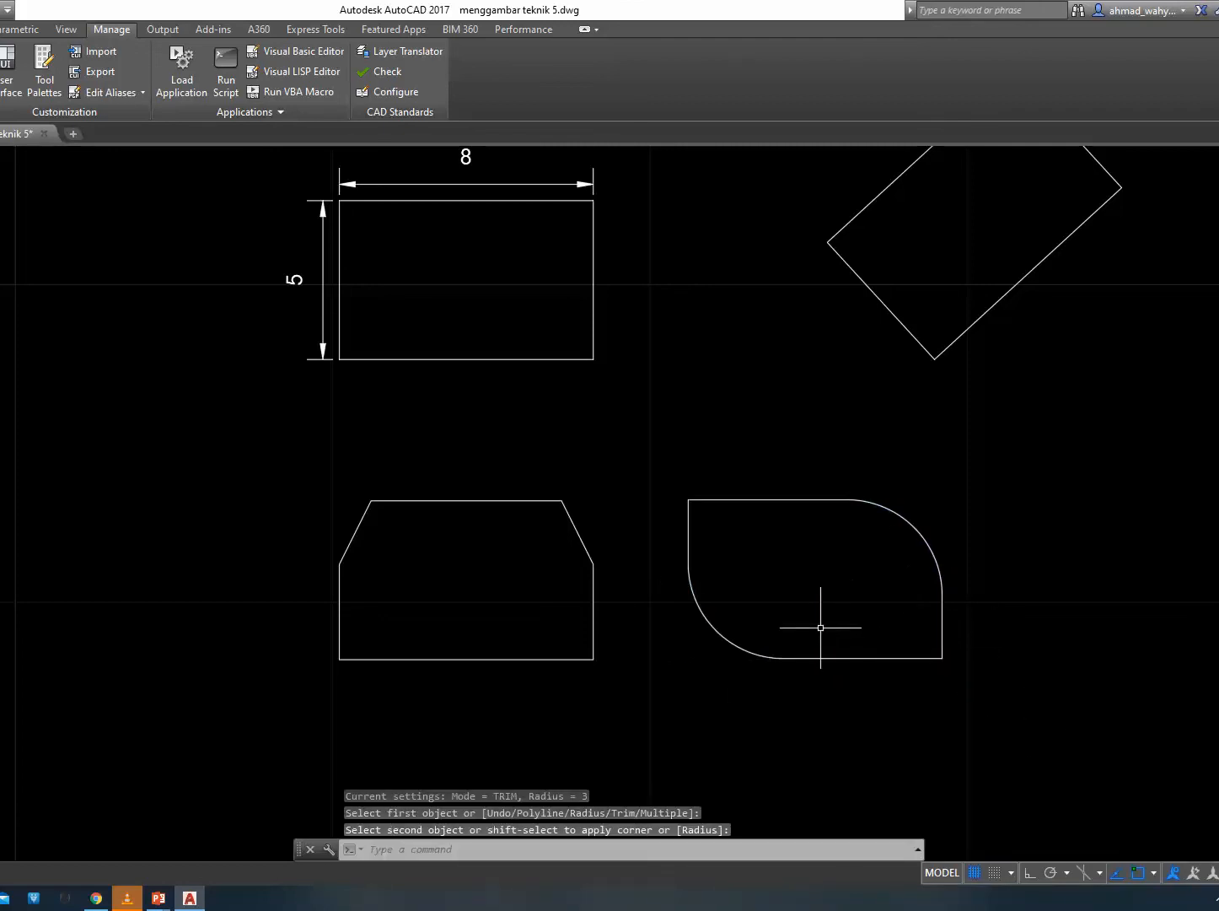
# Offset the filleted shape outward by a distance of 2.
pyautogui.scroll(-4, 820, 628)
pyautogui.moveTo(522, 580); pyautogui.dragTo(775, 580, button='middle')
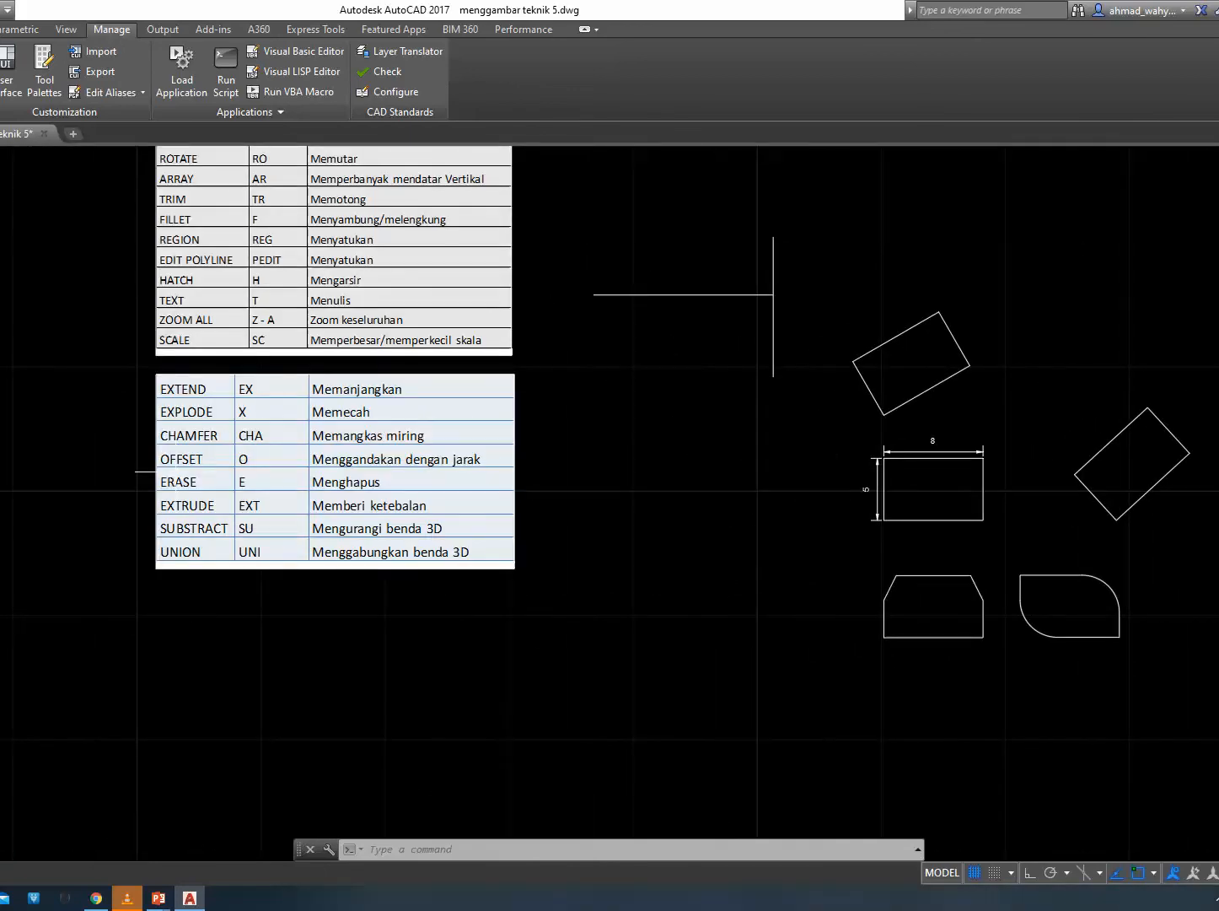
pyautogui.moveTo(1169, 702); pyautogui.dragTo(735, 701, button='middle')
pyautogui.scroll(2, 734, 701)
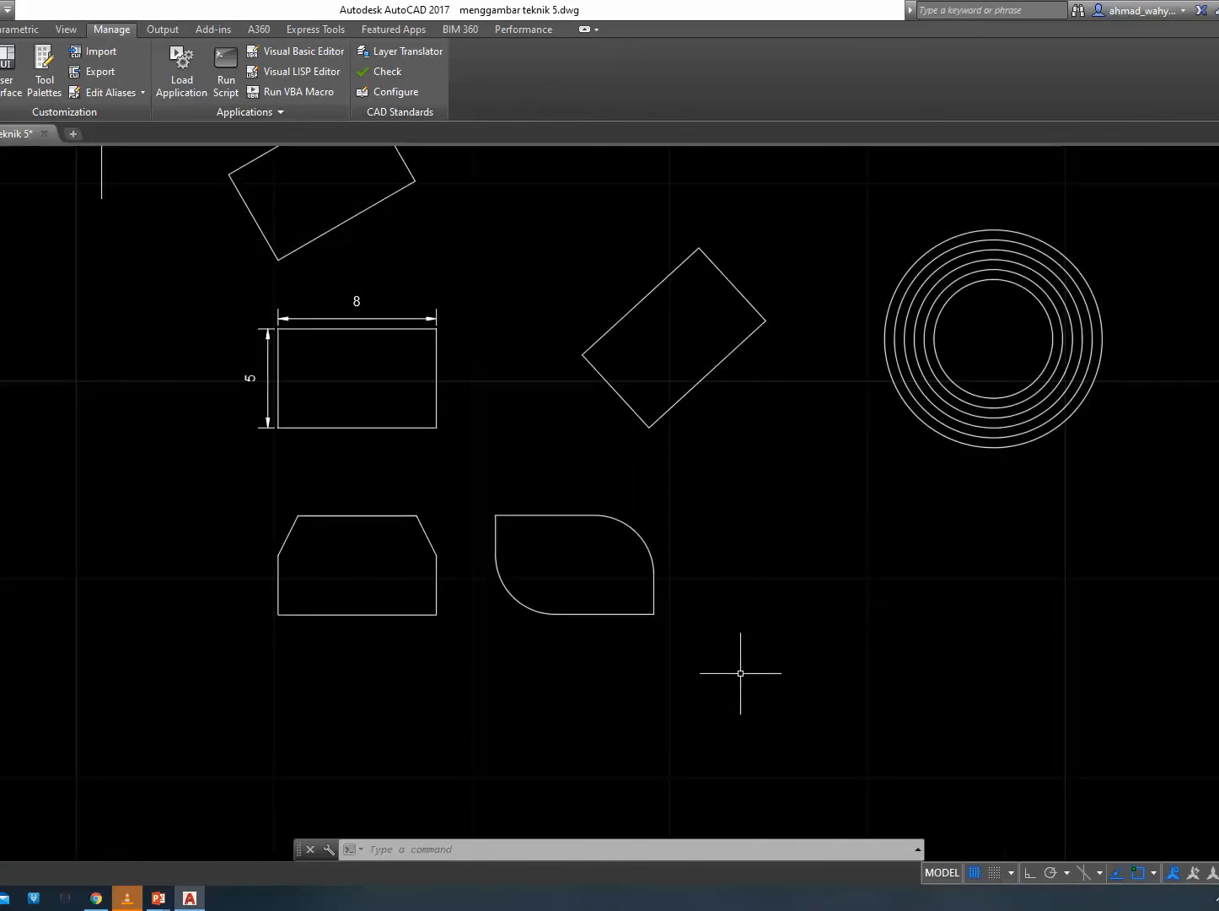
pyautogui.scroll(2, 618, 577)
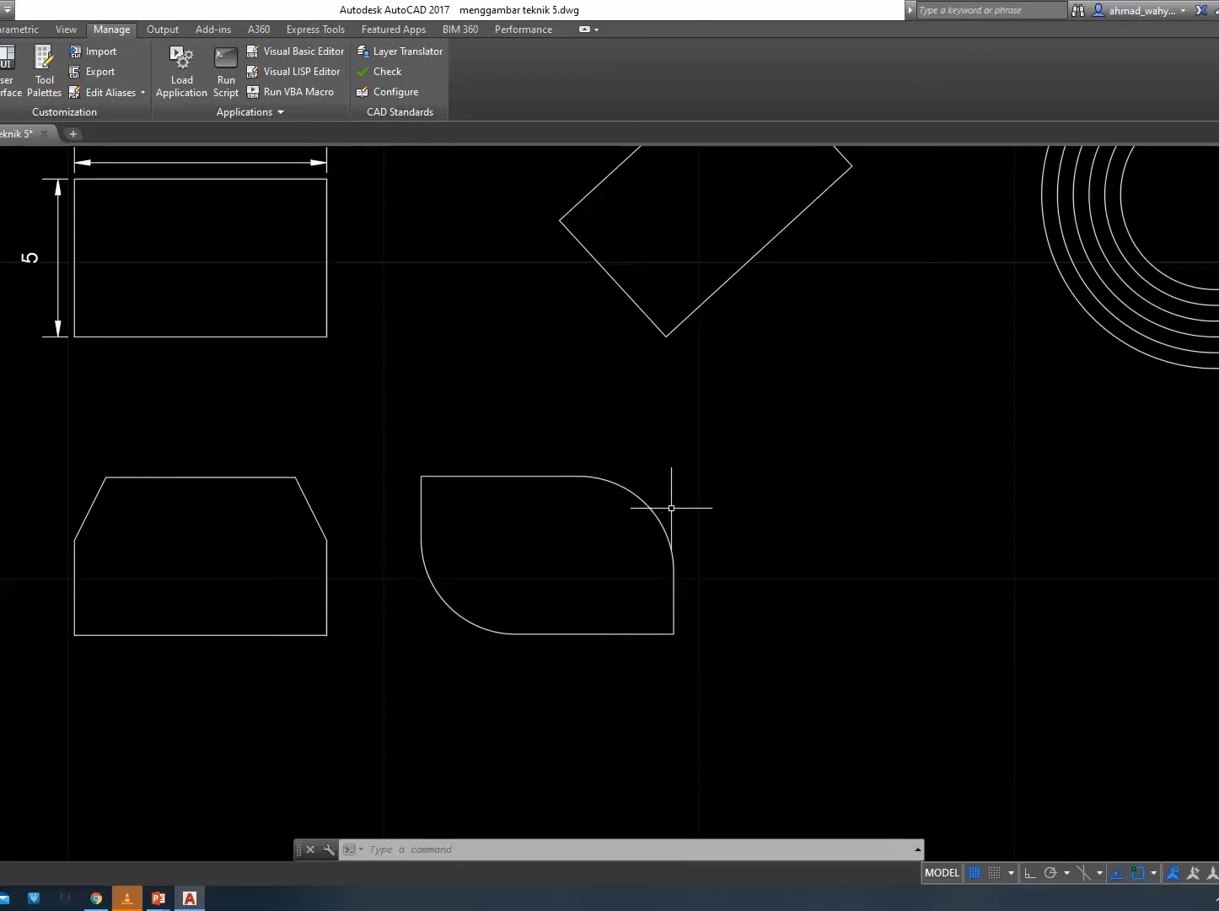
pyautogui.write('o')
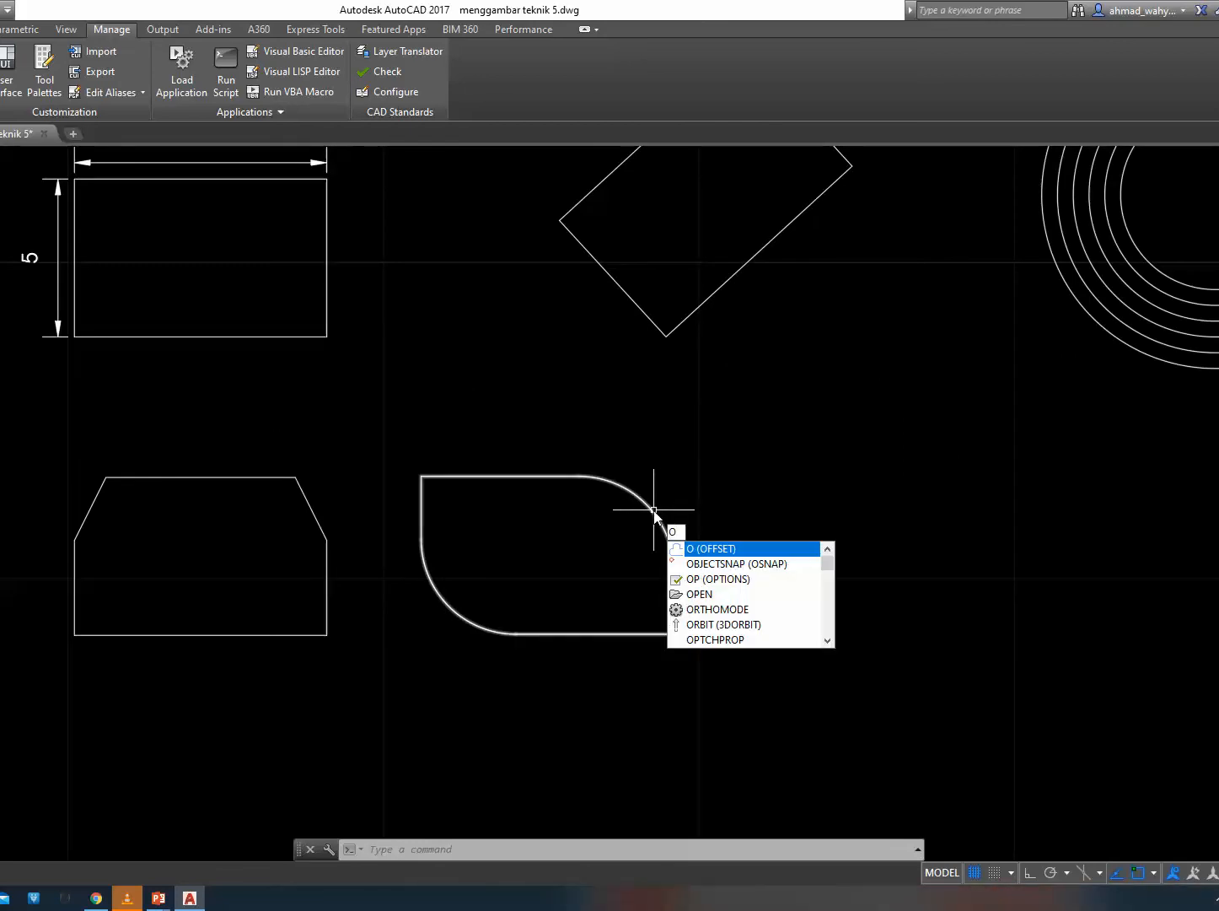
pyautogui.press('Return')
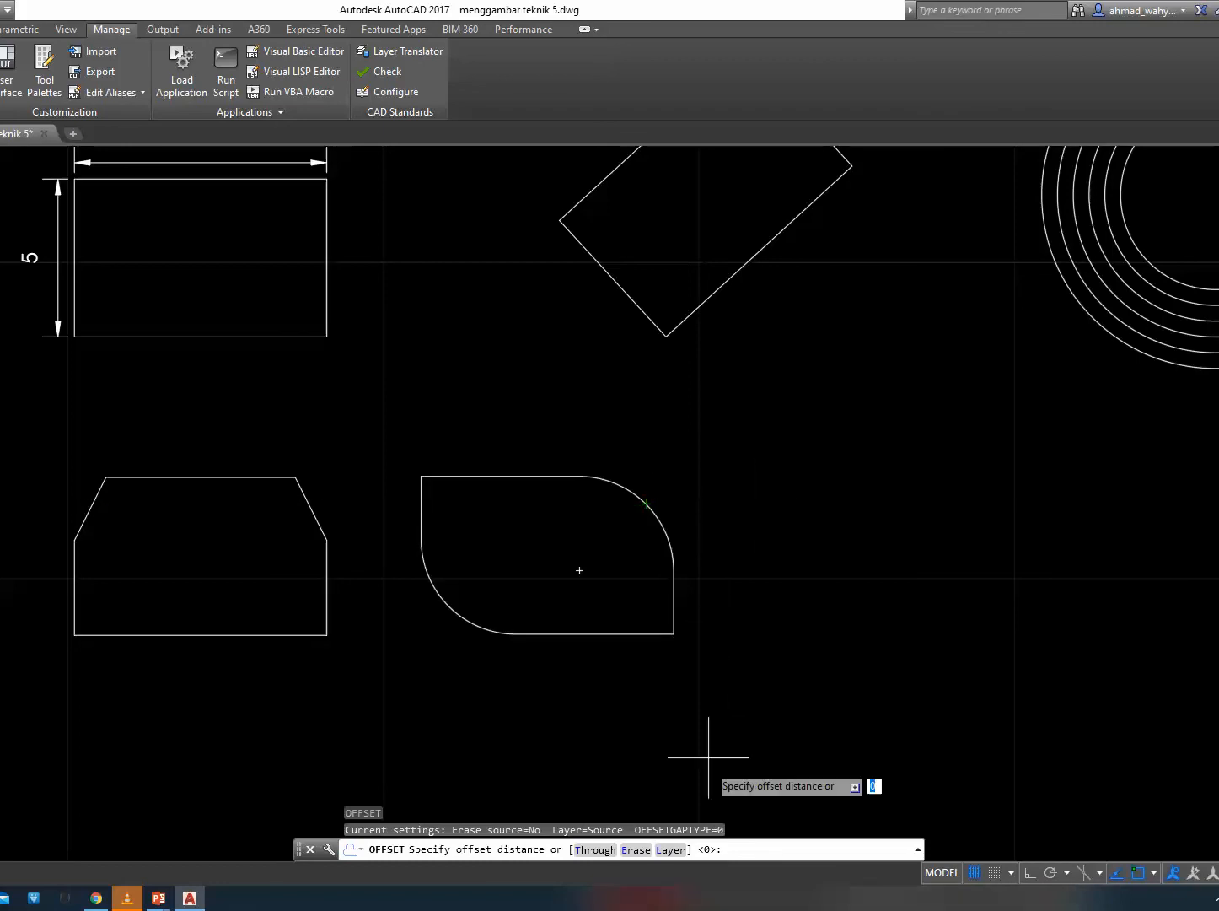
pyautogui.press('Return')
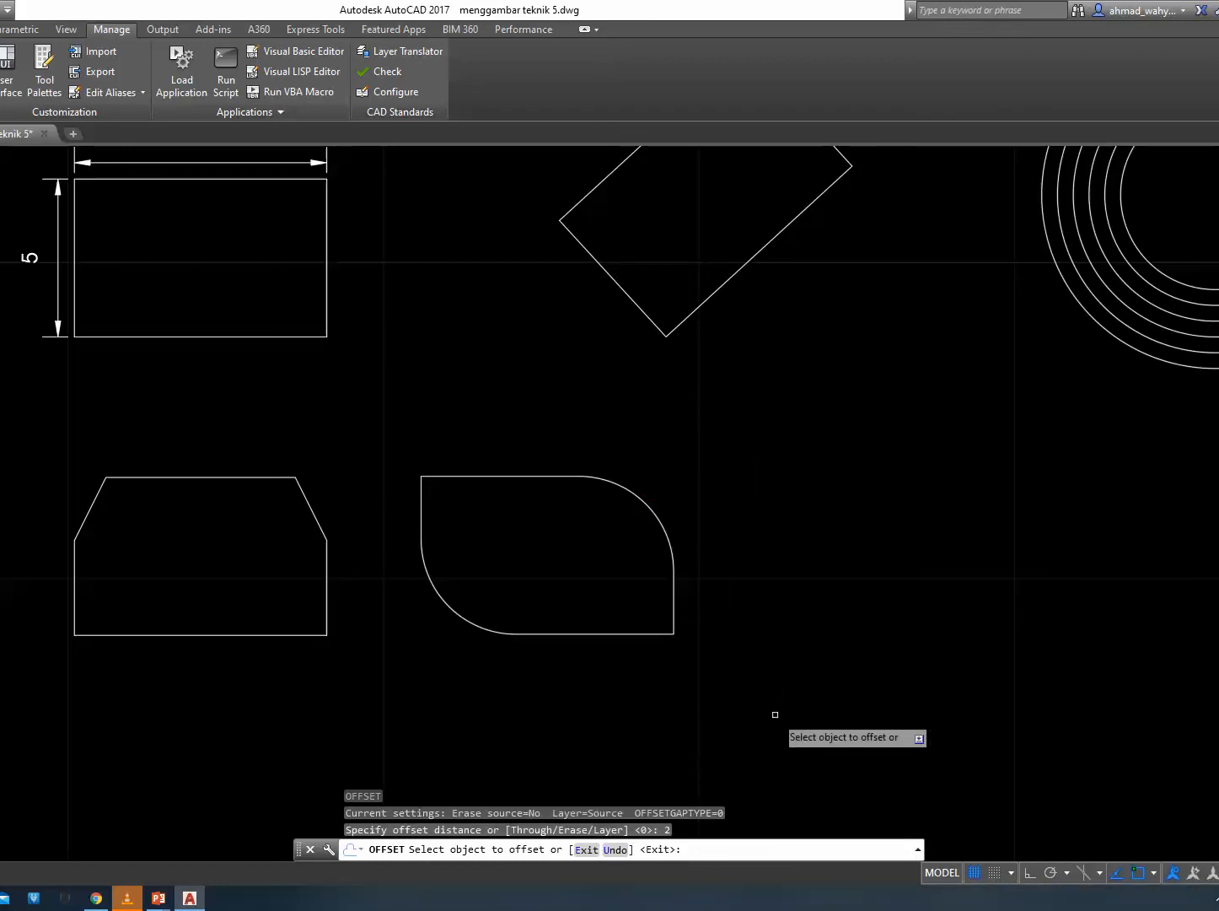
pyautogui.click(649, 506)
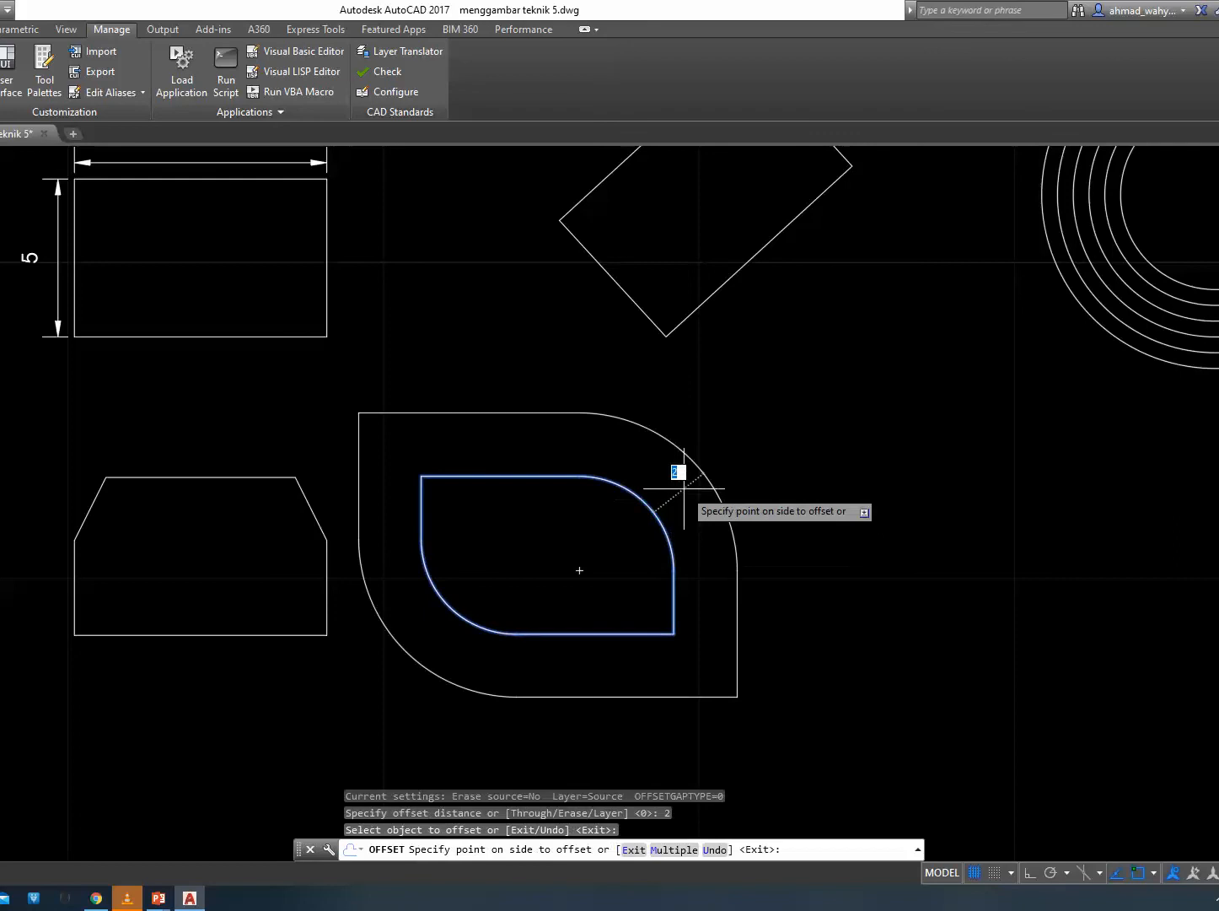
pyautogui.click(682, 488)
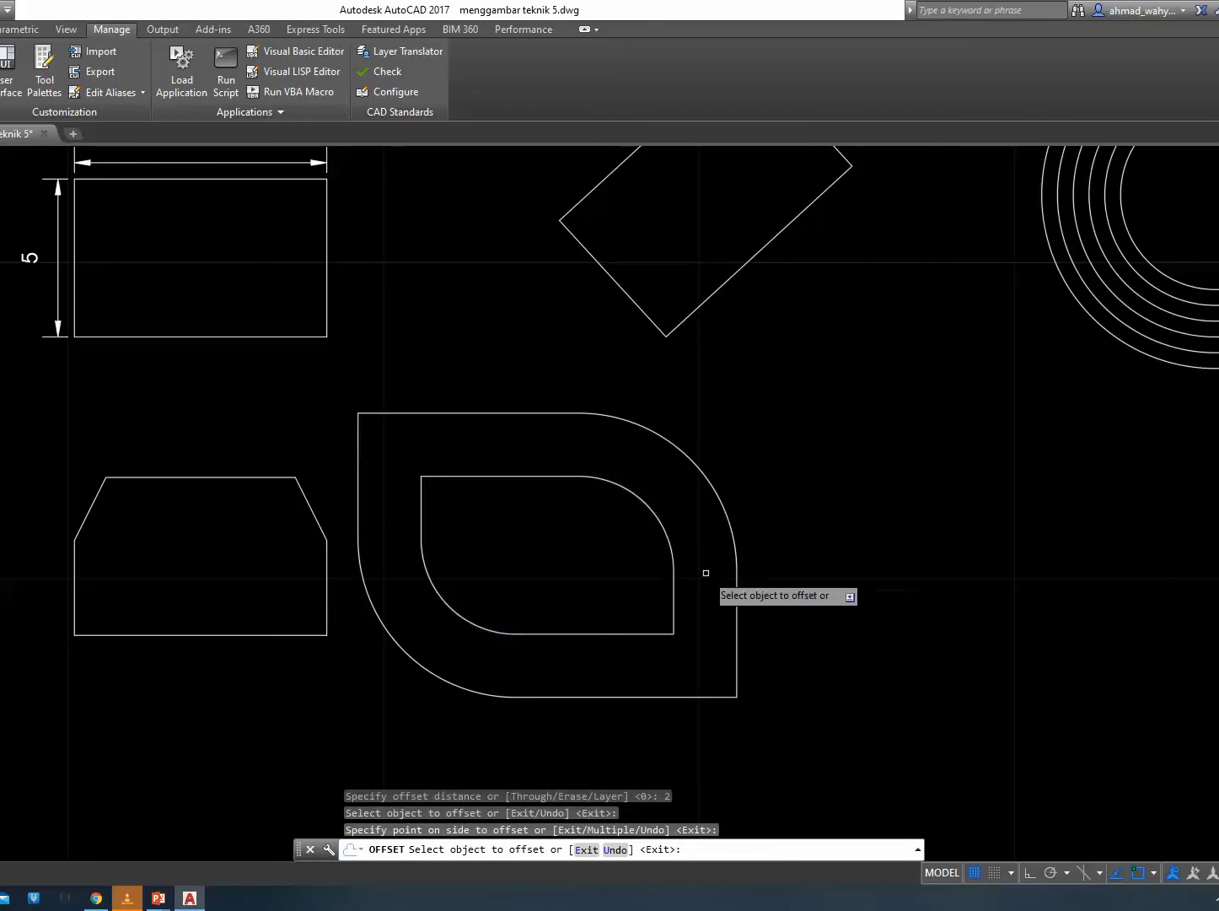
# Offset the filleted outline outward two more times by the same distance, each time from the outermost outline.
pyautogui.click(735, 523)
pyautogui.click(805, 502)
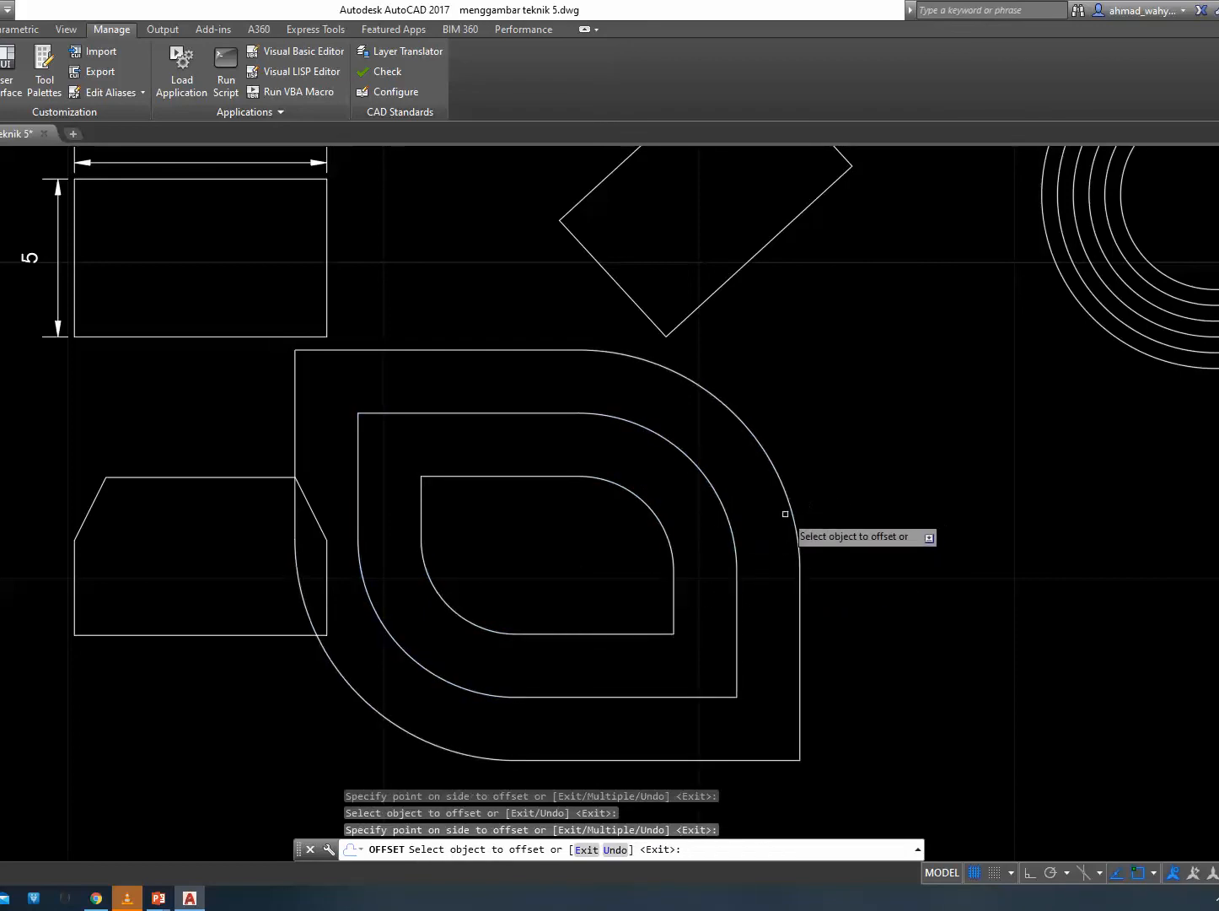
pyautogui.click(792, 513)
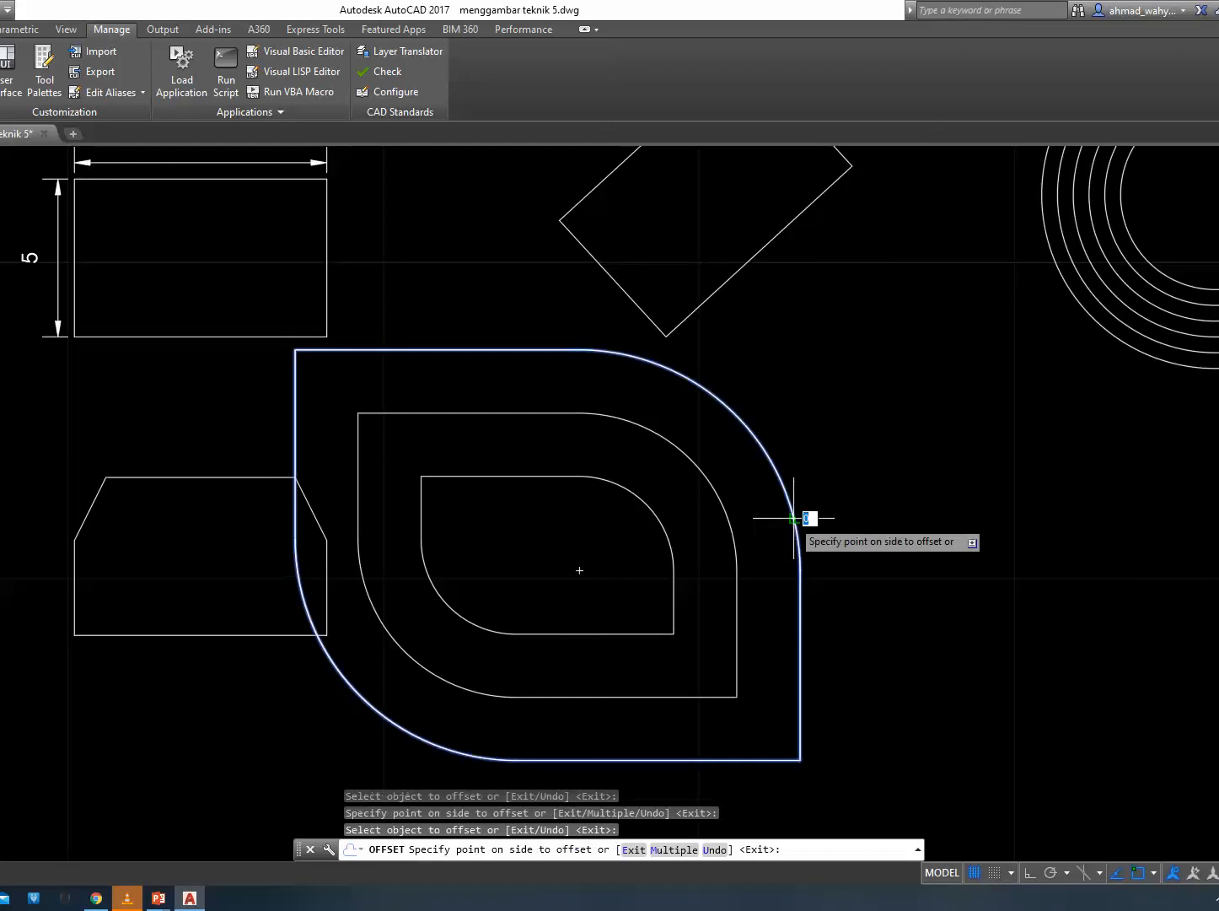
pyautogui.click(915, 465)
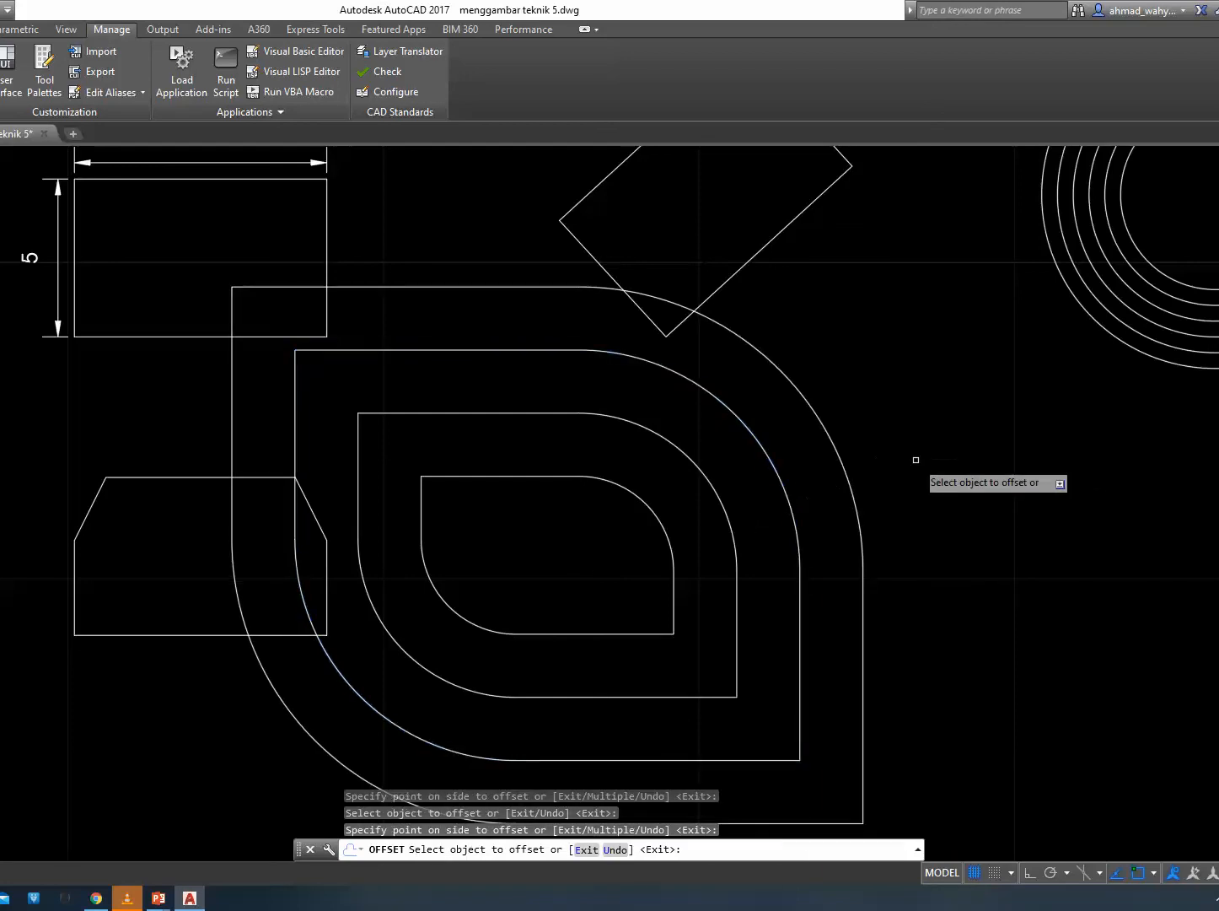
pyautogui.scroll(-2, 777, 458)
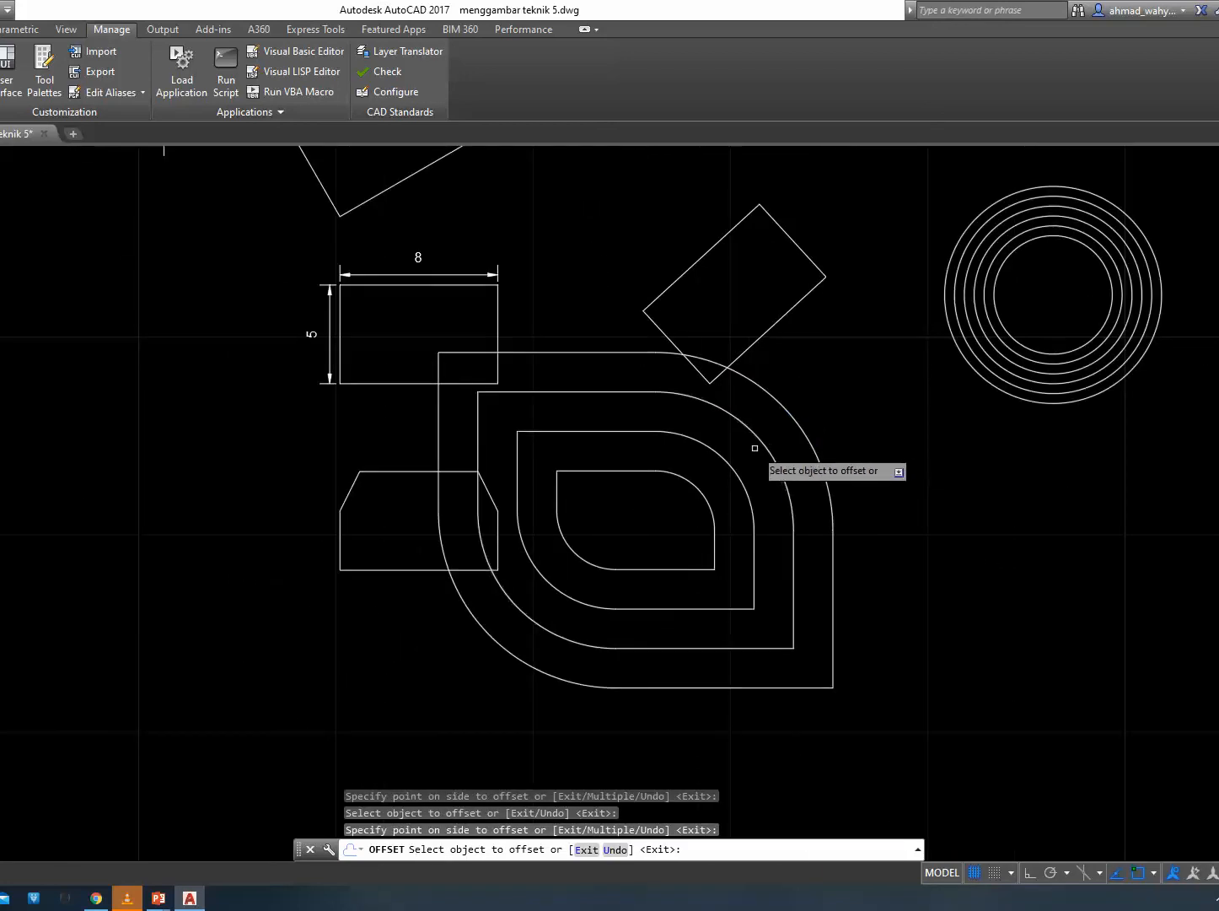
pyautogui.press('Escape')
# Erase the inner filleted shape together with all its offset outlines, and undo the erasure.
pyautogui.scroll(-2, 707, 450)
pyautogui.moveTo(382, 479); pyautogui.dragTo(1012, 511, button='middle')
pyautogui.moveTo(795, 492); pyautogui.dragTo(178, 495, button='middle')
pyautogui.scroll(2, 717, 563)
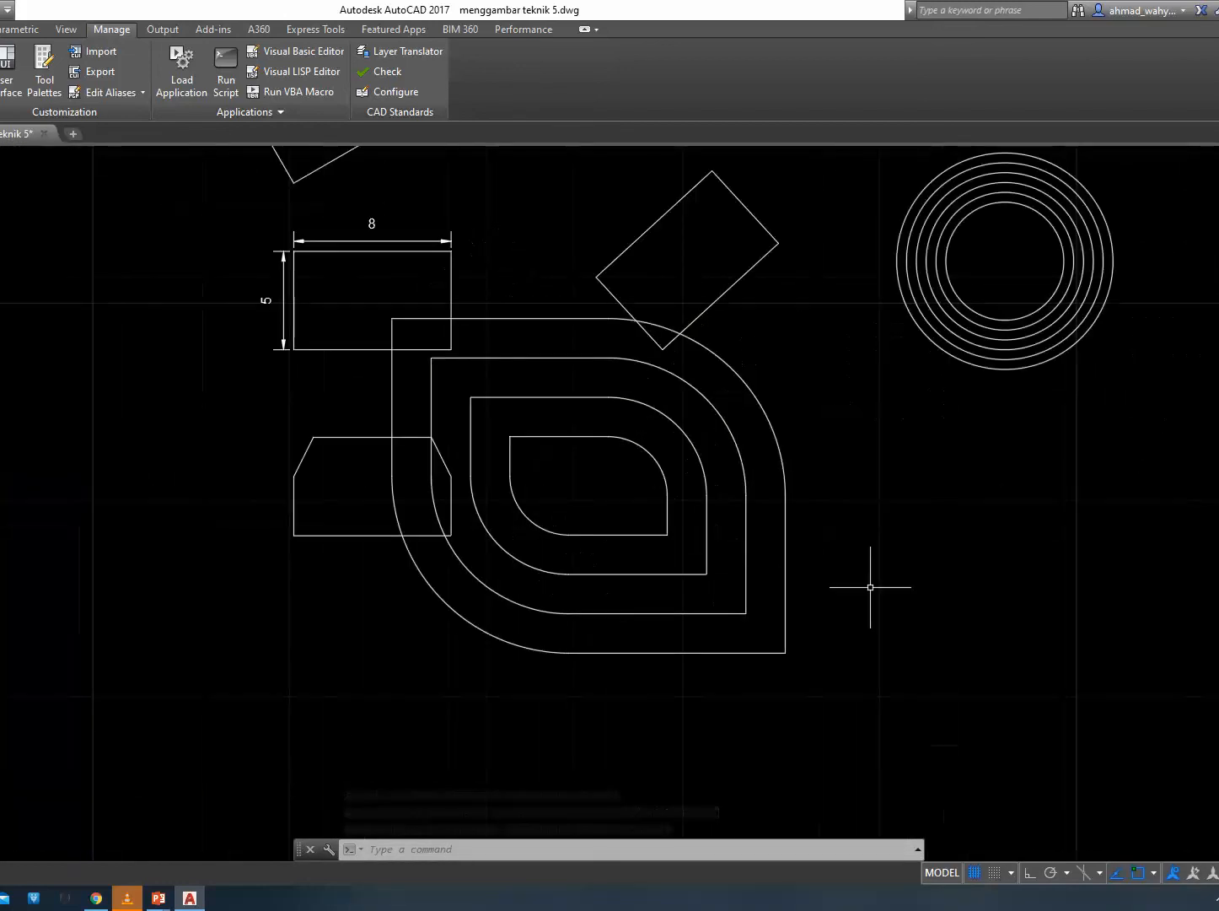
pyautogui.write('E')
pyautogui.press('Return')
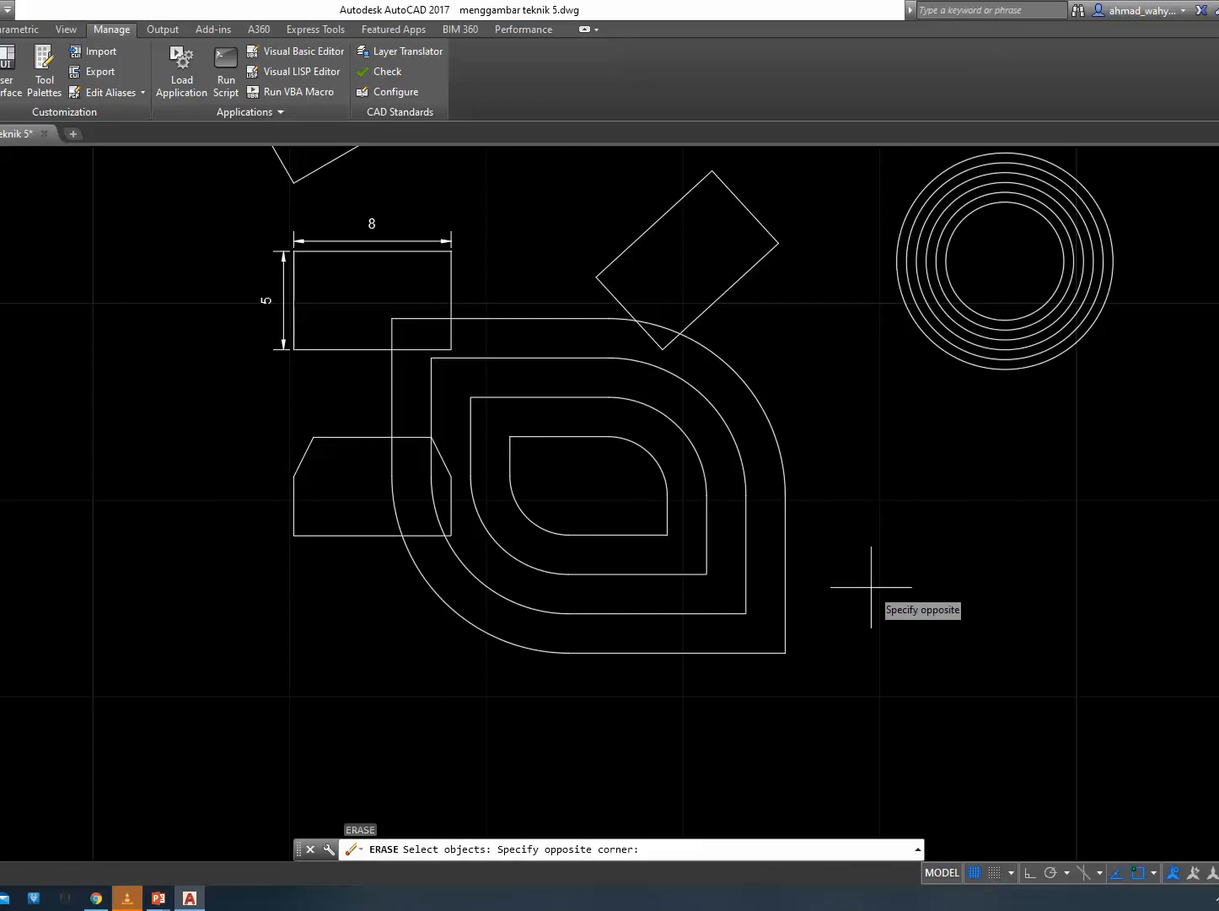
pyautogui.click(871, 587)
pyautogui.click(598, 480)
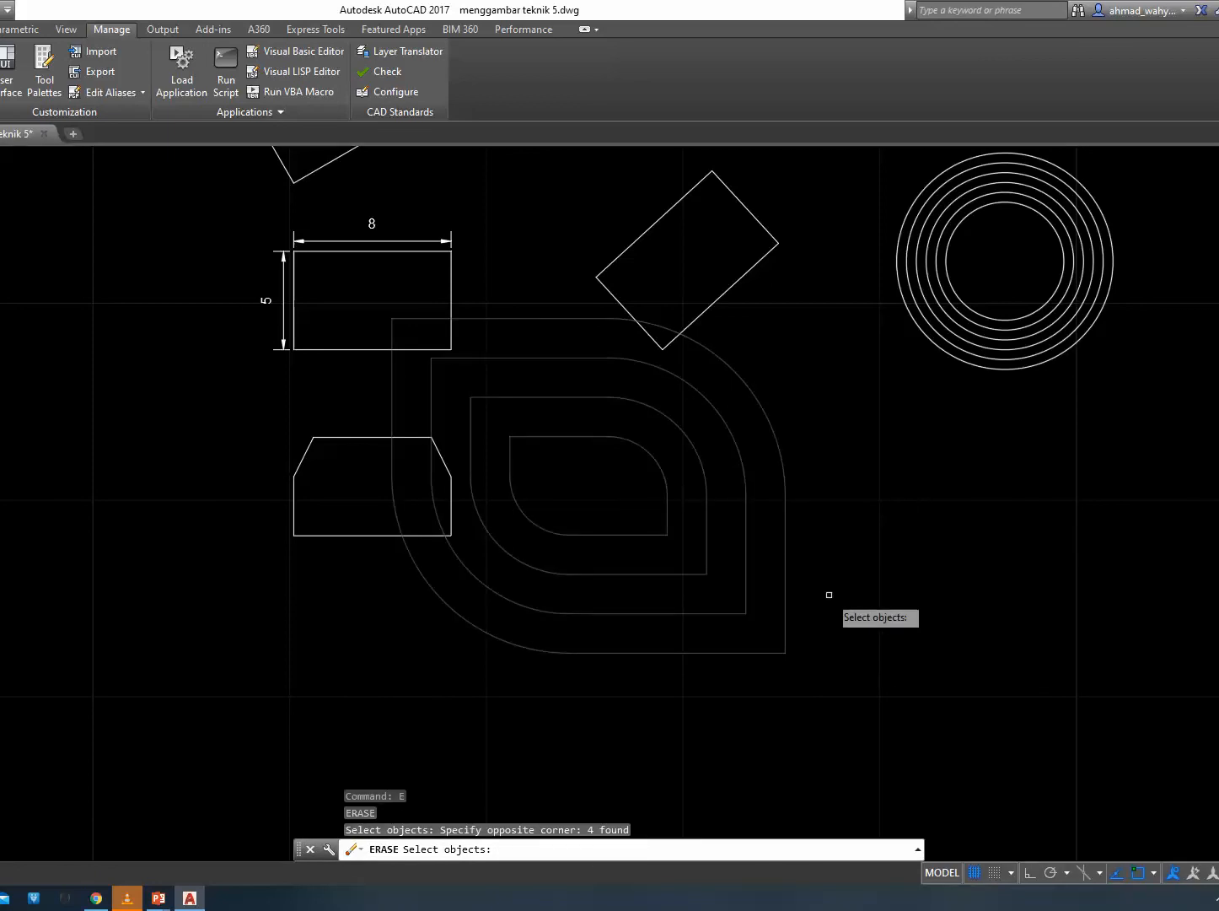
pyautogui.press('Return')
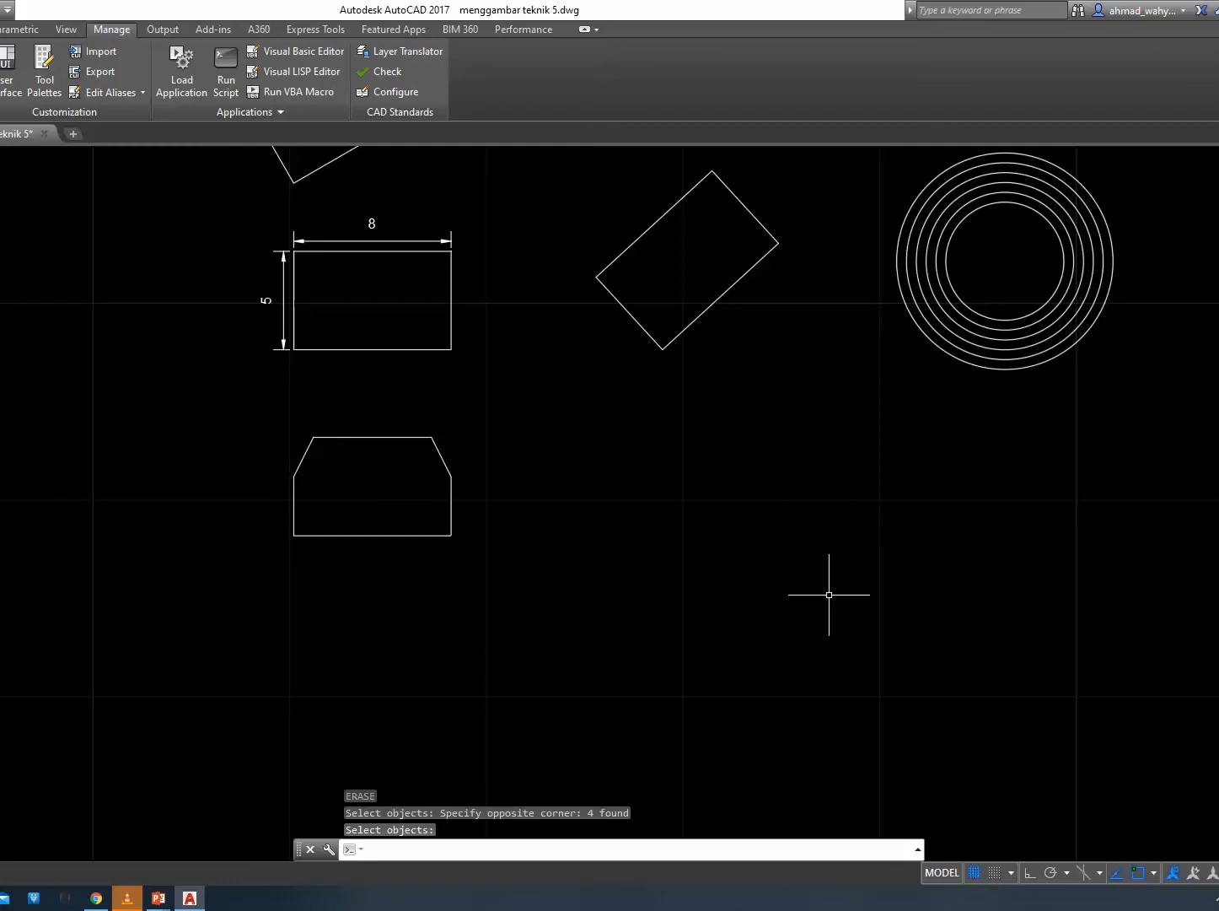
pyautogui.hotkey('ctrl', 'z')
# Erase only the three offset outlines around the inner filleted shape.
pyautogui.write('e')
pyautogui.press('Return')
pyautogui.click(828, 594)
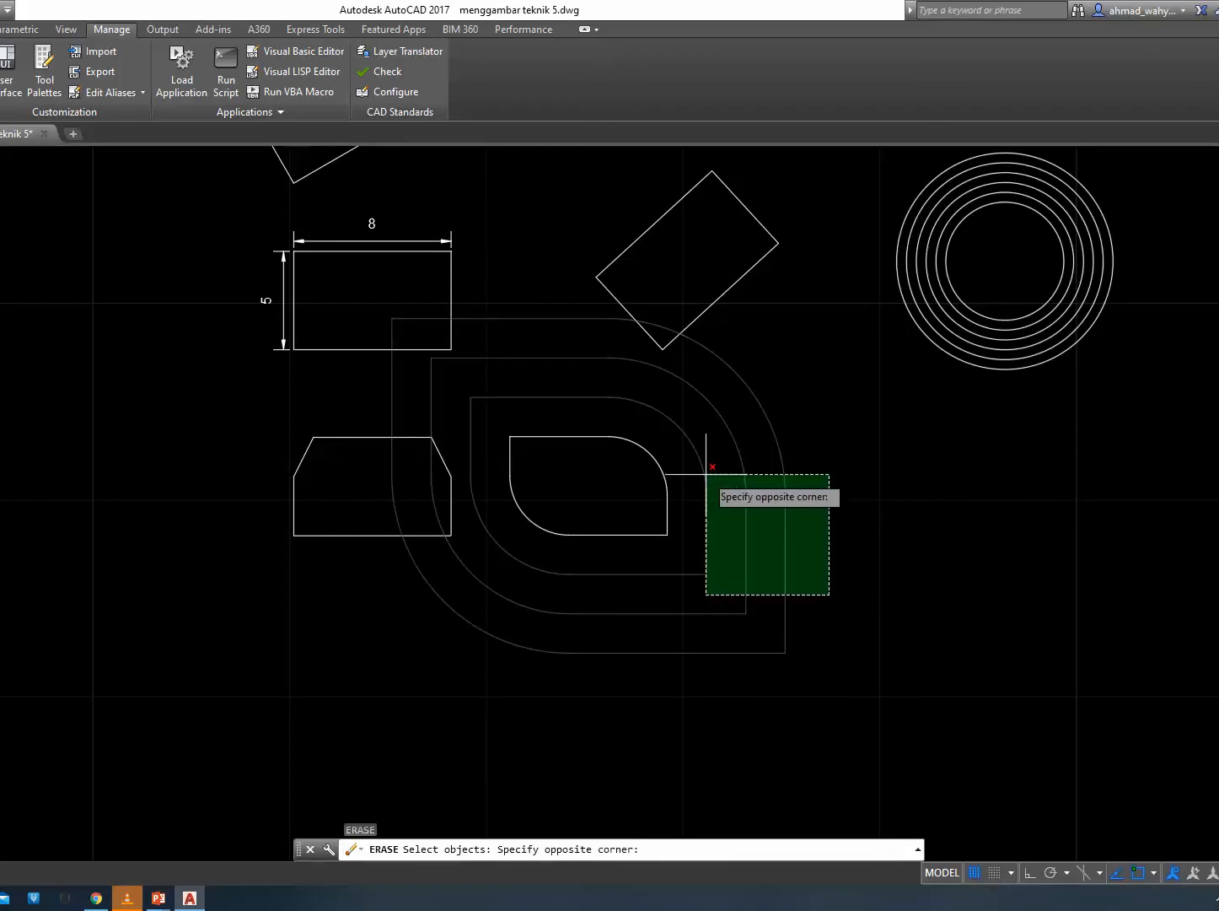
pyautogui.click(702, 470)
pyautogui.press('Return')
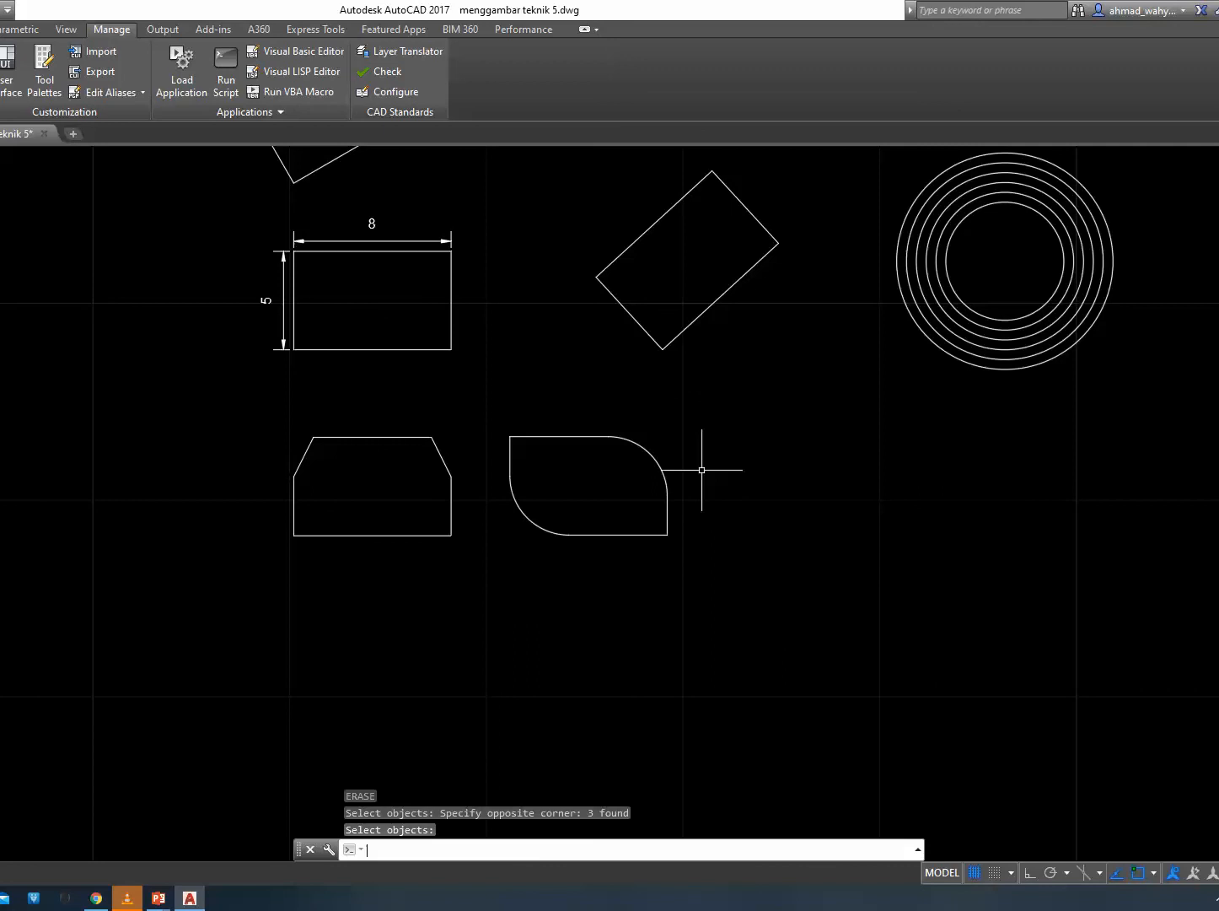
# Try out Ortho mode and Polar Tracking, finishing with both modes off.
pyautogui.moveTo(270, 519)
pyautogui.mouseDown(button='middle')
pyautogui.moveTo(996, 561)
pyautogui.moveTo(651, 579)
pyautogui.mouseUp(button='middle')
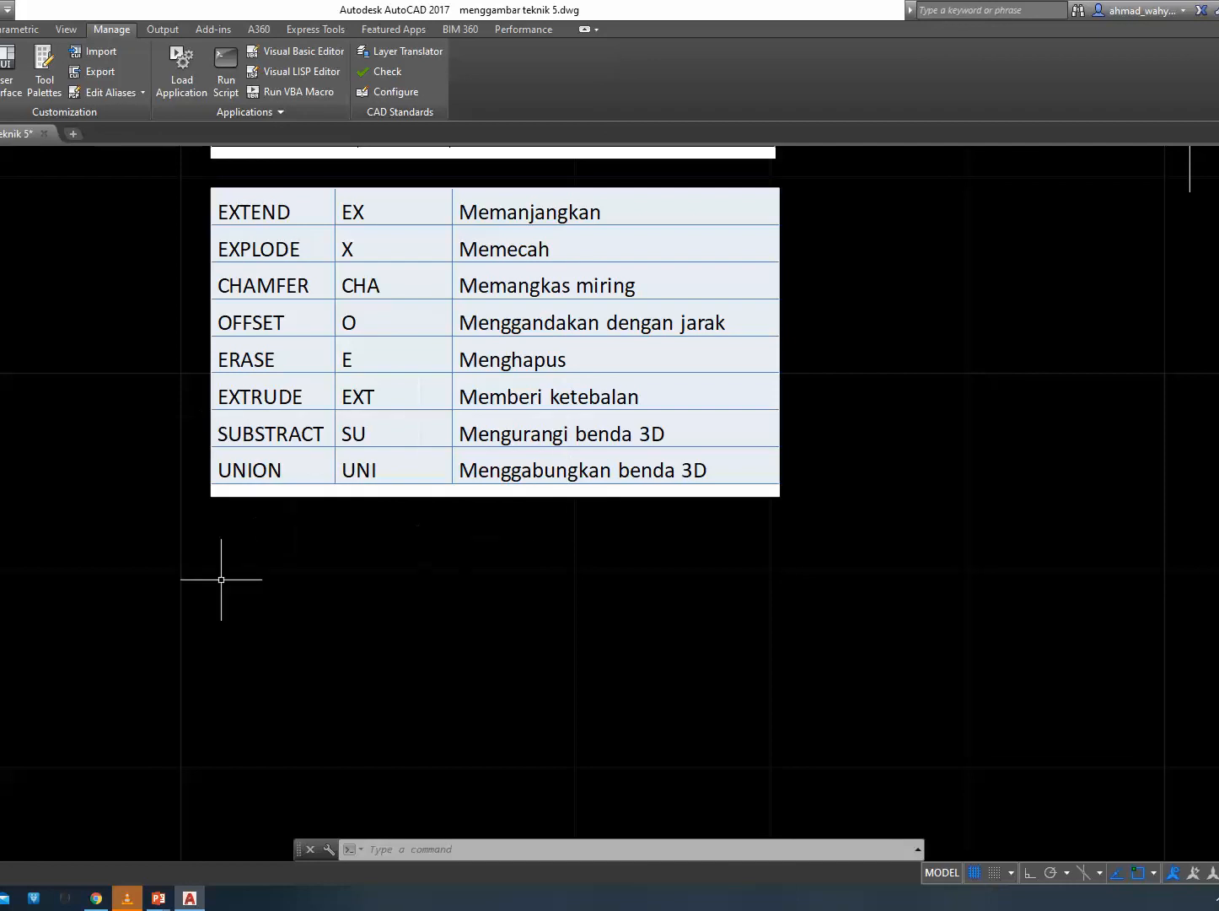
pyautogui.scroll(-2, 512, 680)
pyautogui.moveTo(885, 692); pyautogui.dragTo(311, 683, button='middle')
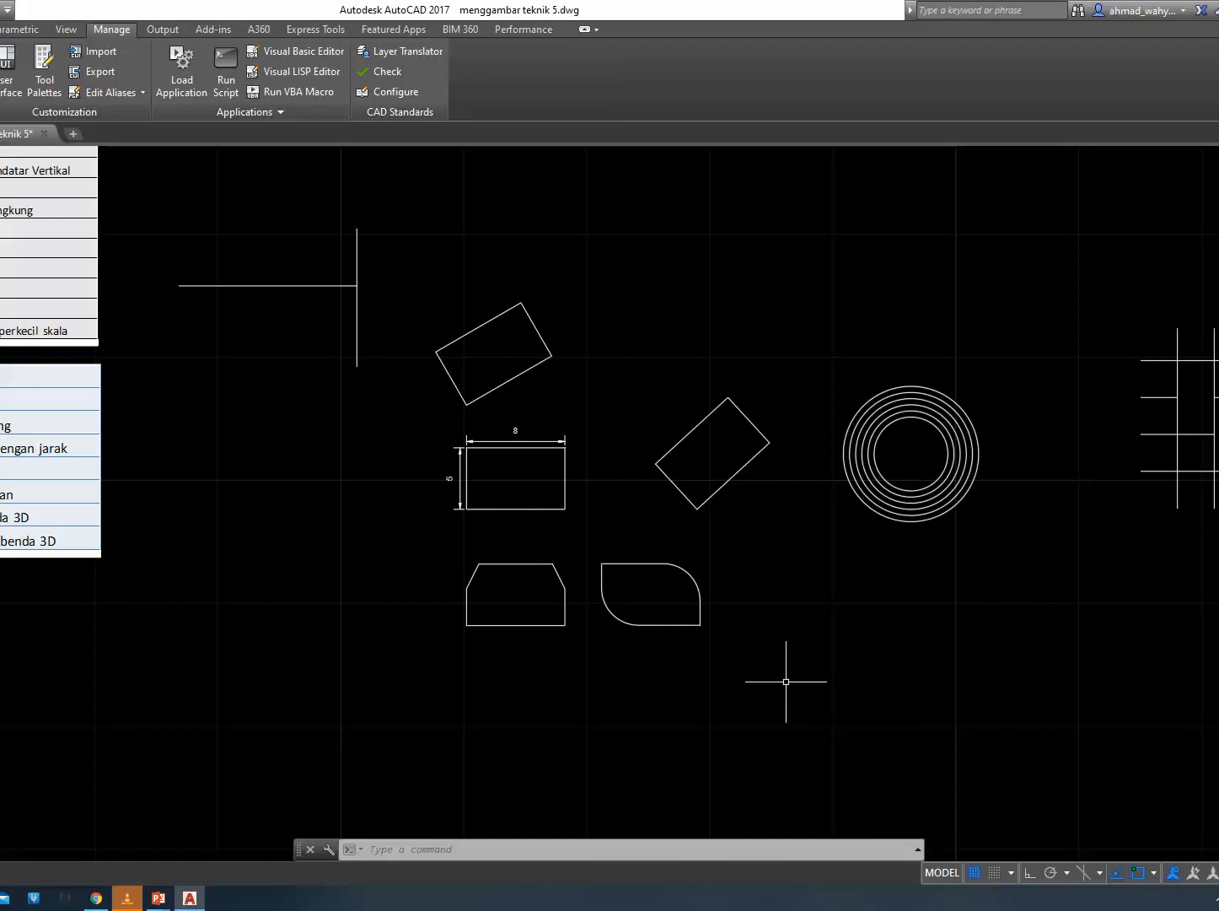
pyautogui.press('F8')
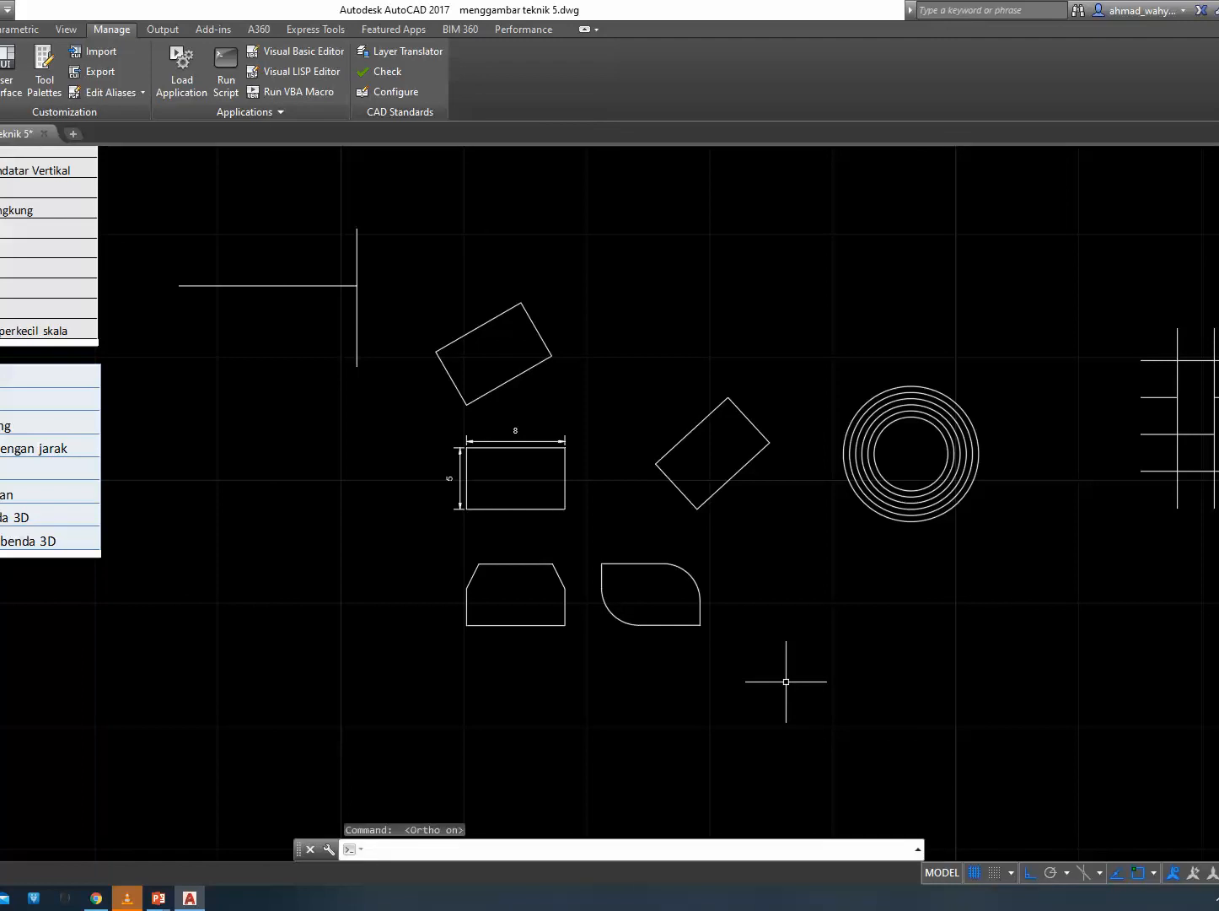
pyautogui.press('F10')
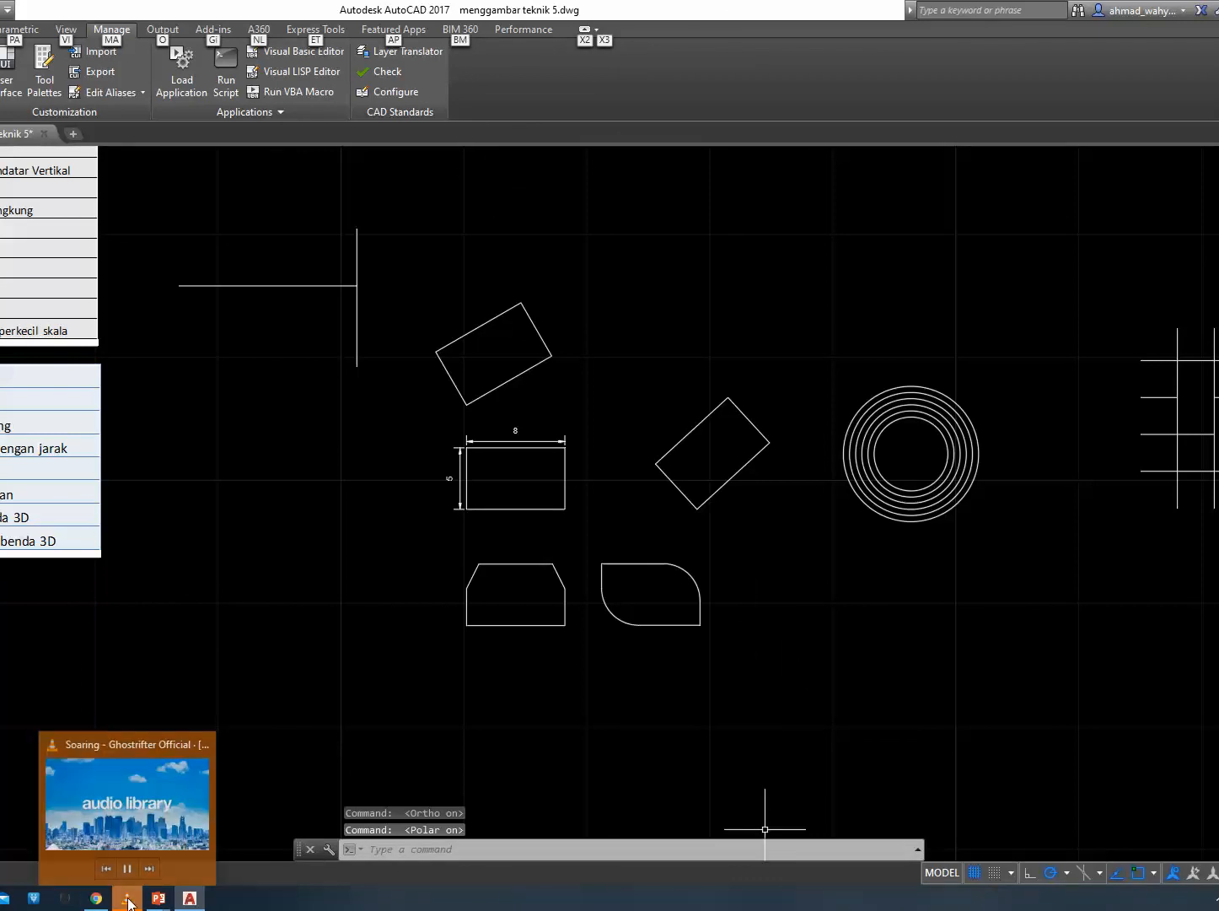
pyautogui.click(537, 730)
pyautogui.click(497, 704)
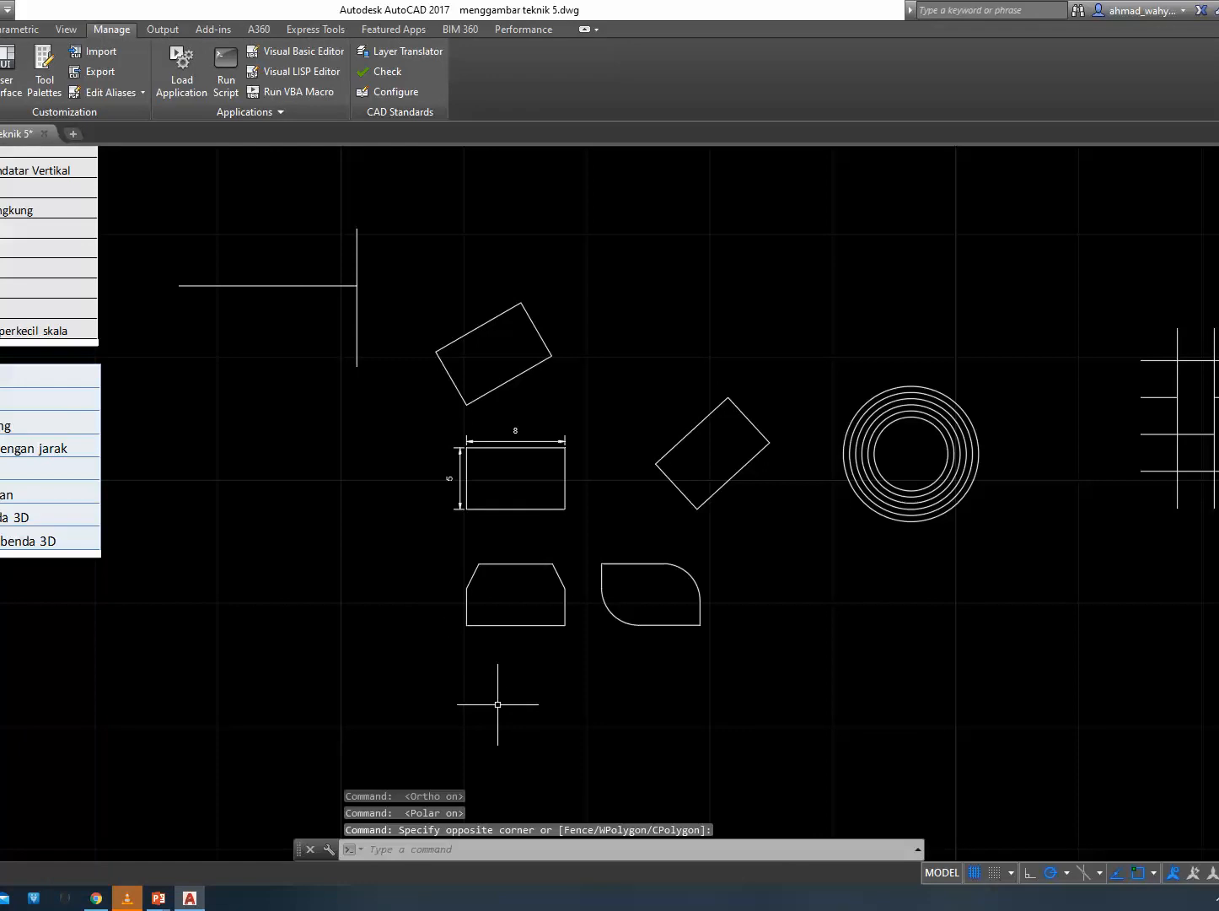
pyautogui.press('Escape')
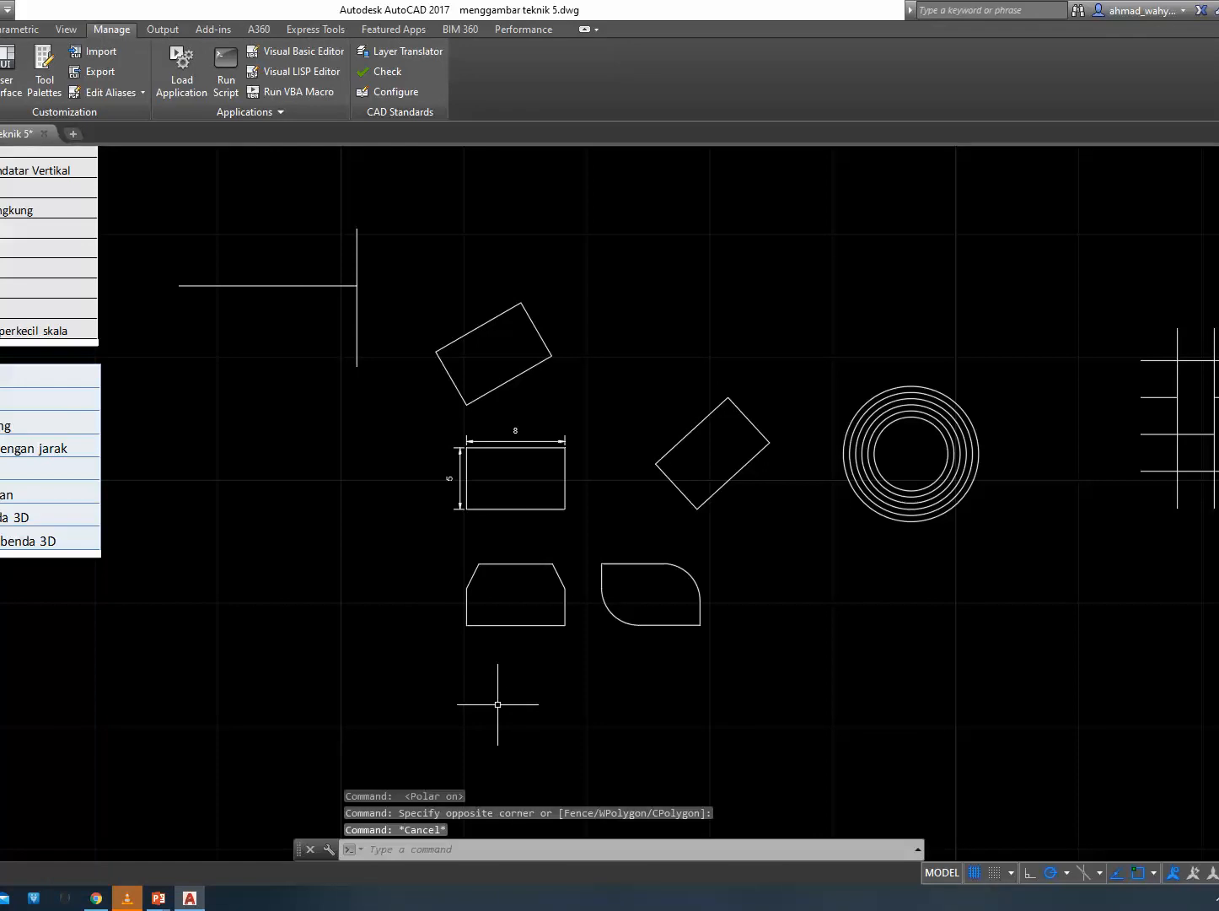
pyautogui.press('F10')
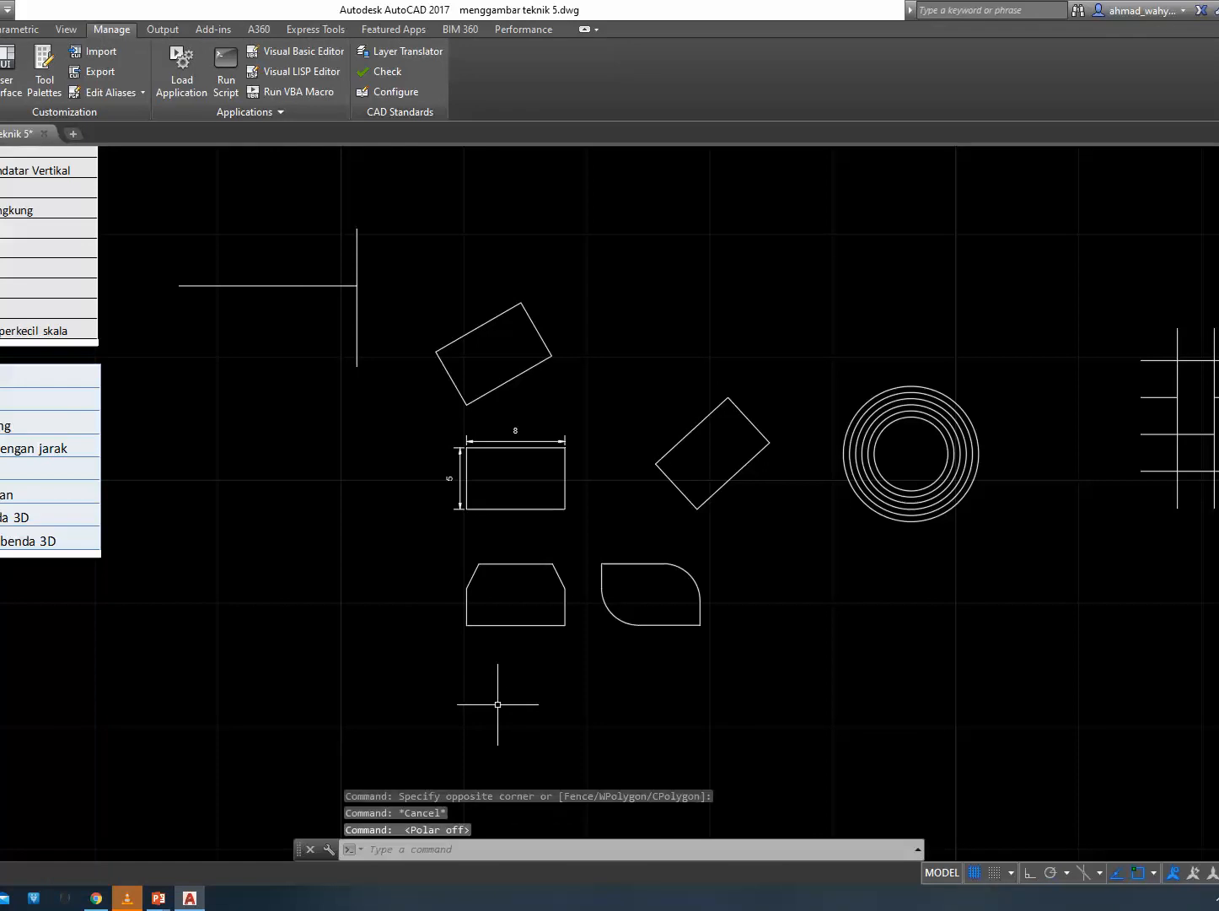
# Turn on Snap mode for the drawing.
pyautogui.press('alt')
pyautogui.press('F9')
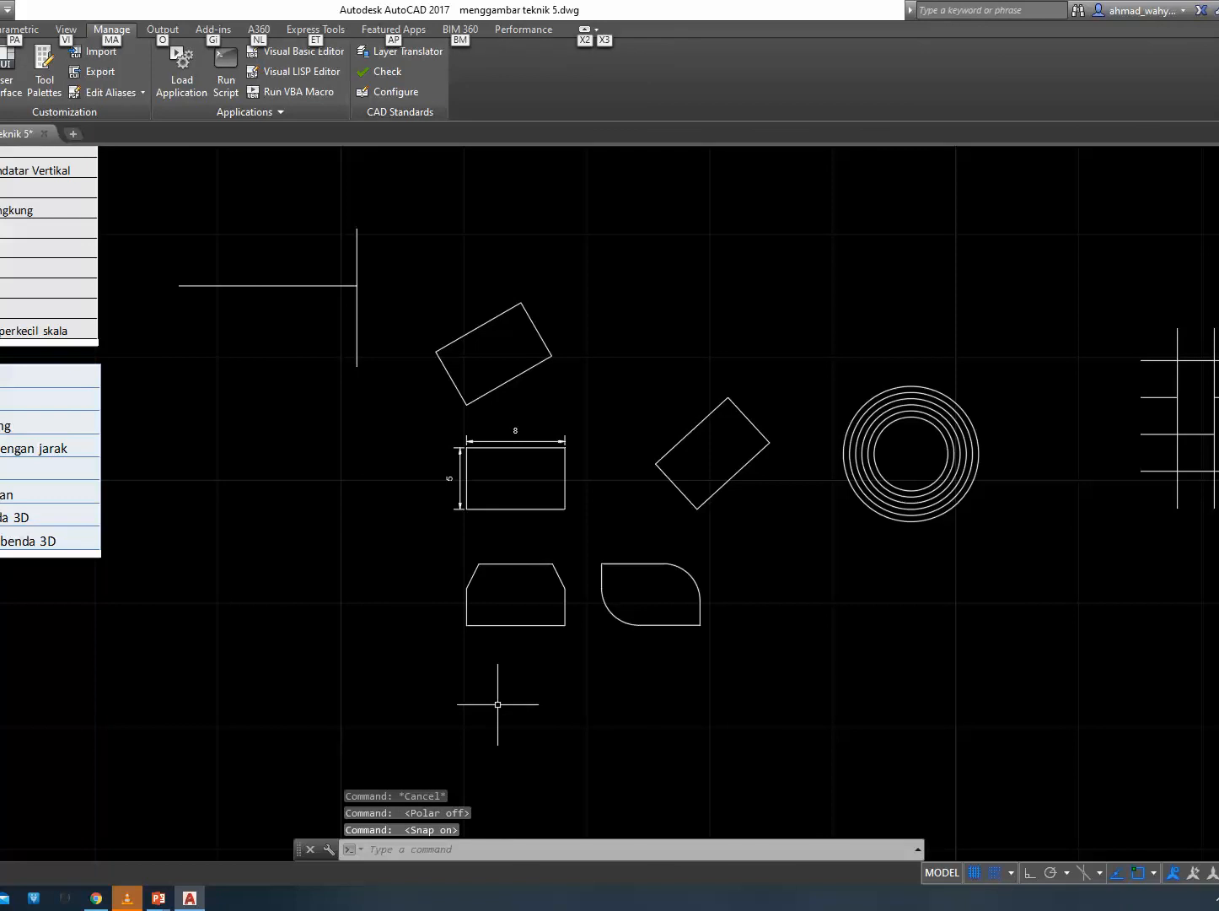
pyautogui.press('super')
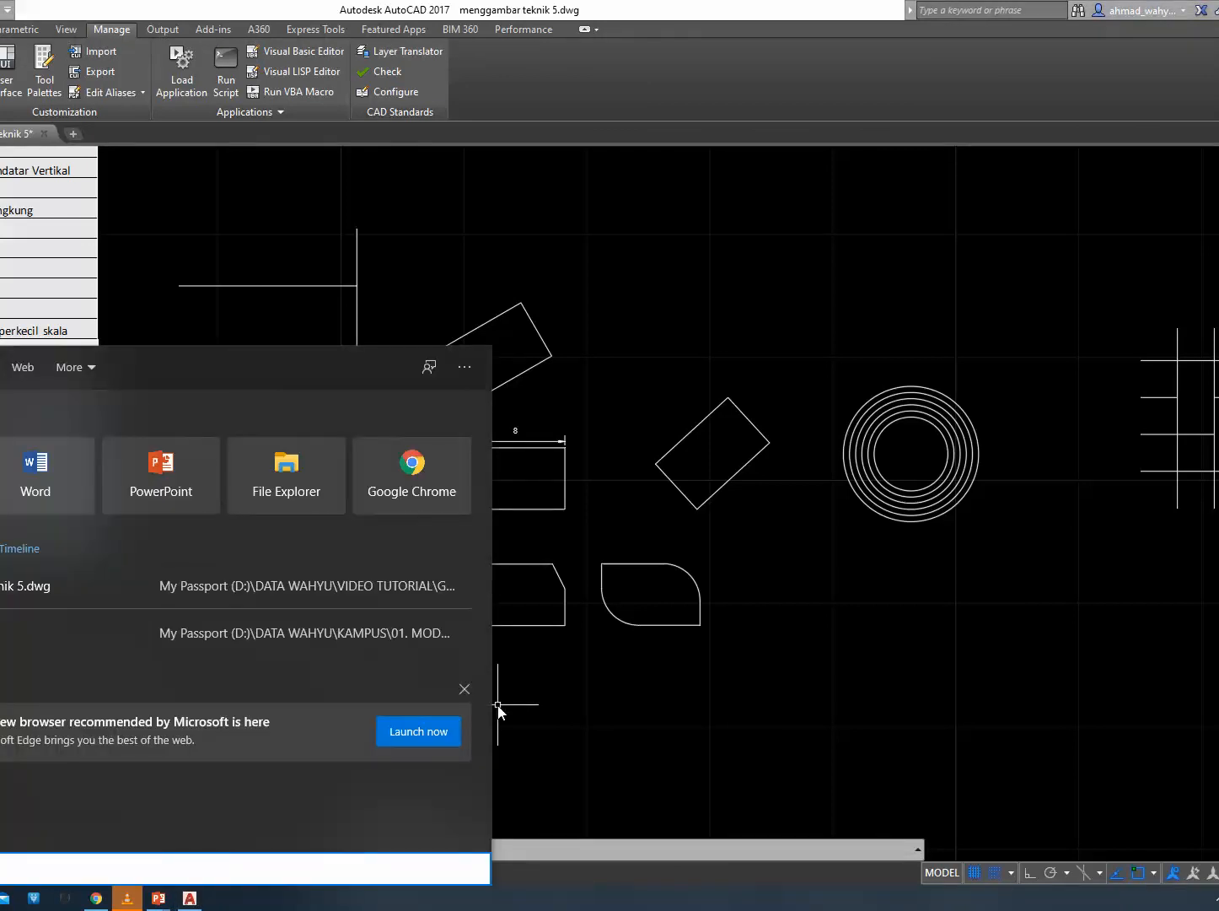
pyautogui.click(707, 363)
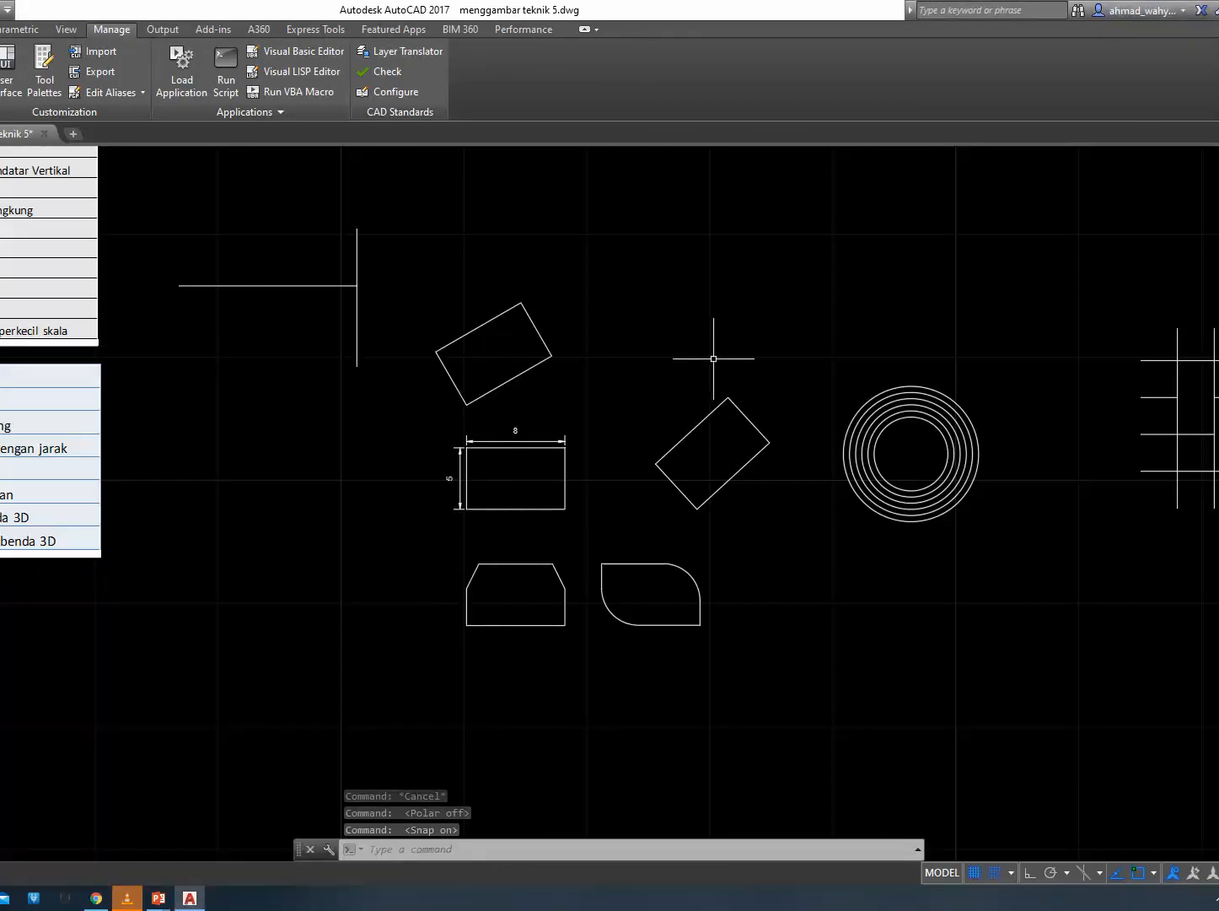
pyautogui.click(1217, 898)
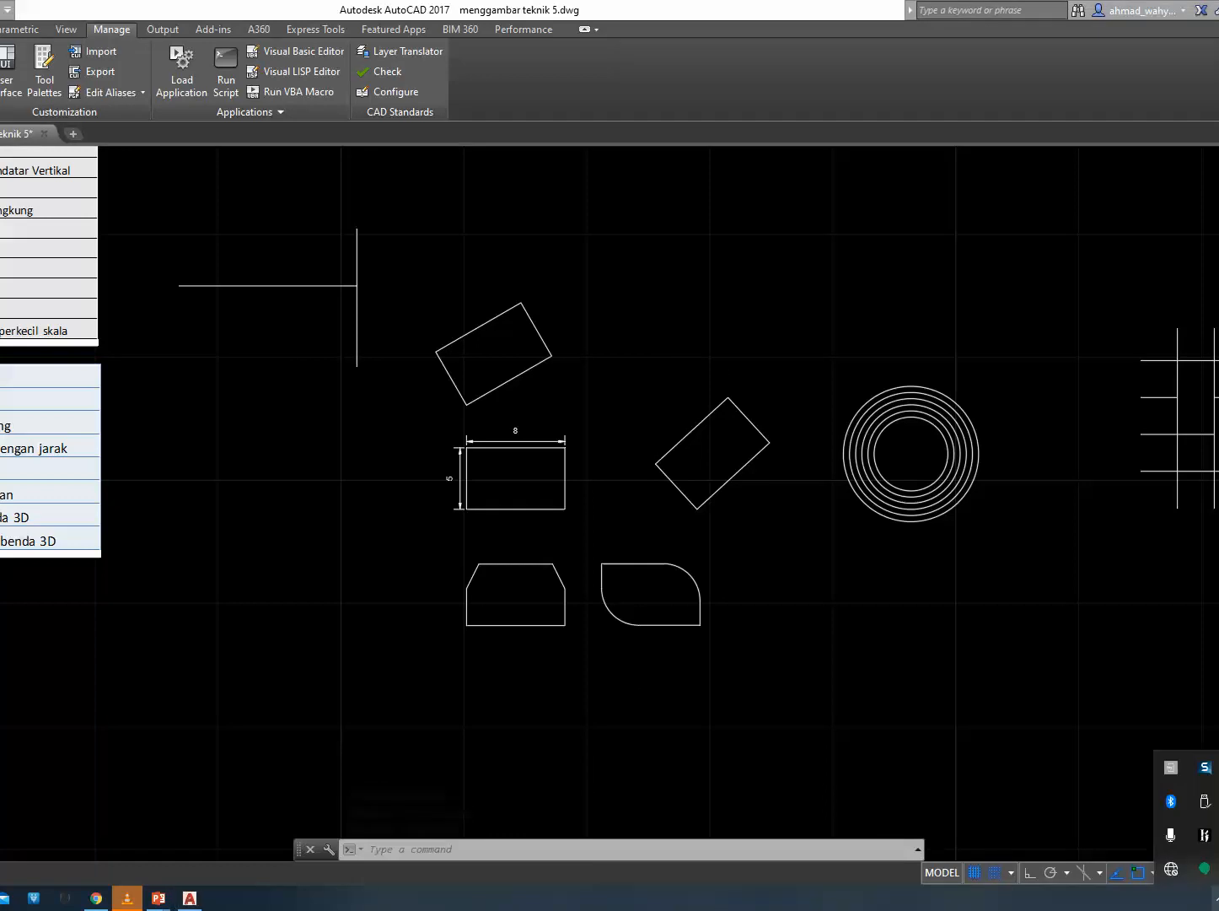